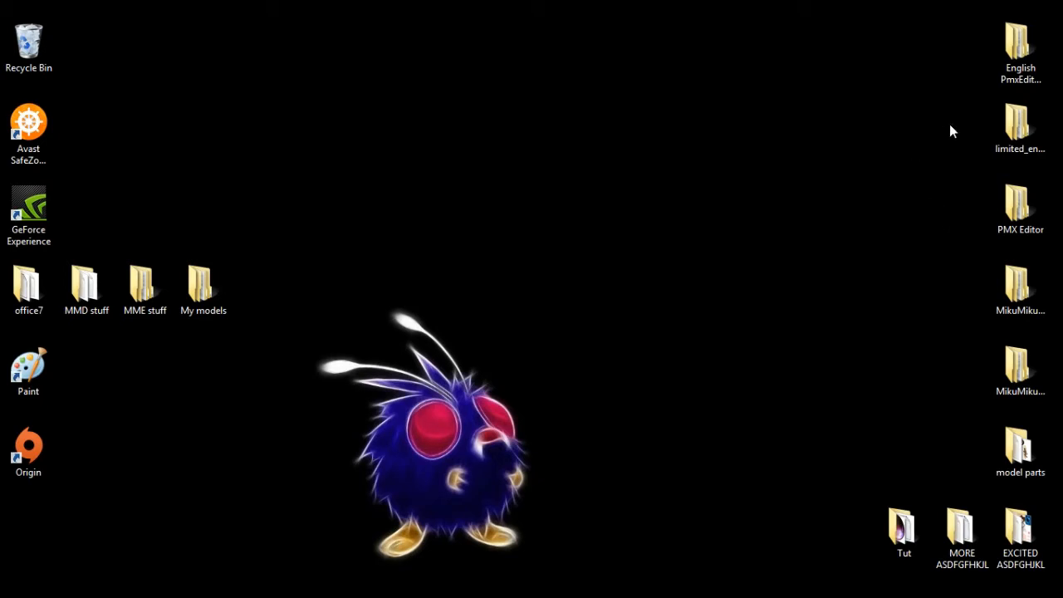
# - Launch PmxEditor from the English PmxEditor x64 desktop folder and close the folder window
pyautogui.doubleClick(1018, 45)
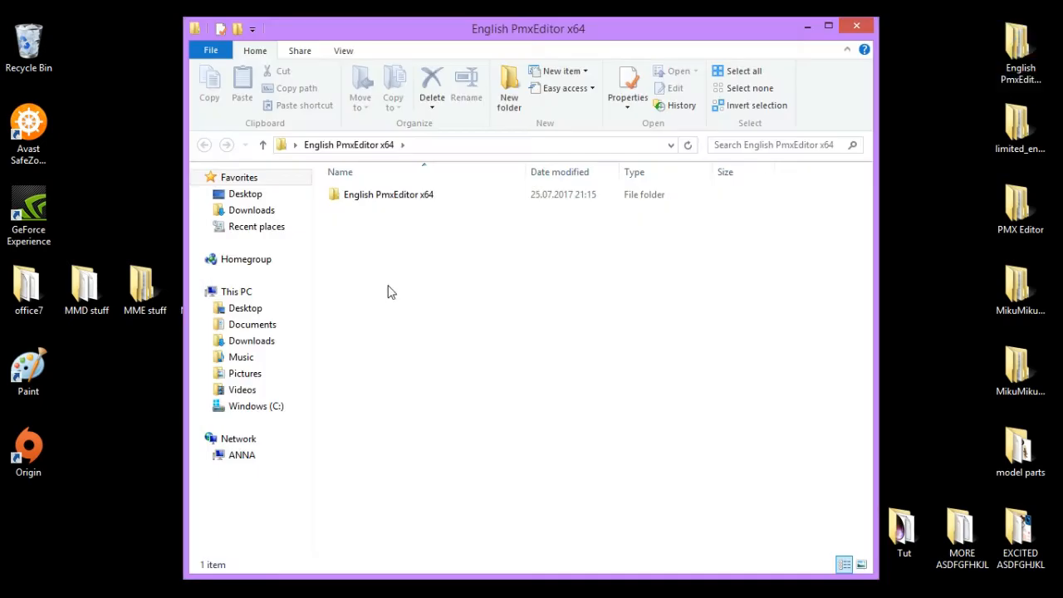
pyautogui.doubleClick(441, 196)
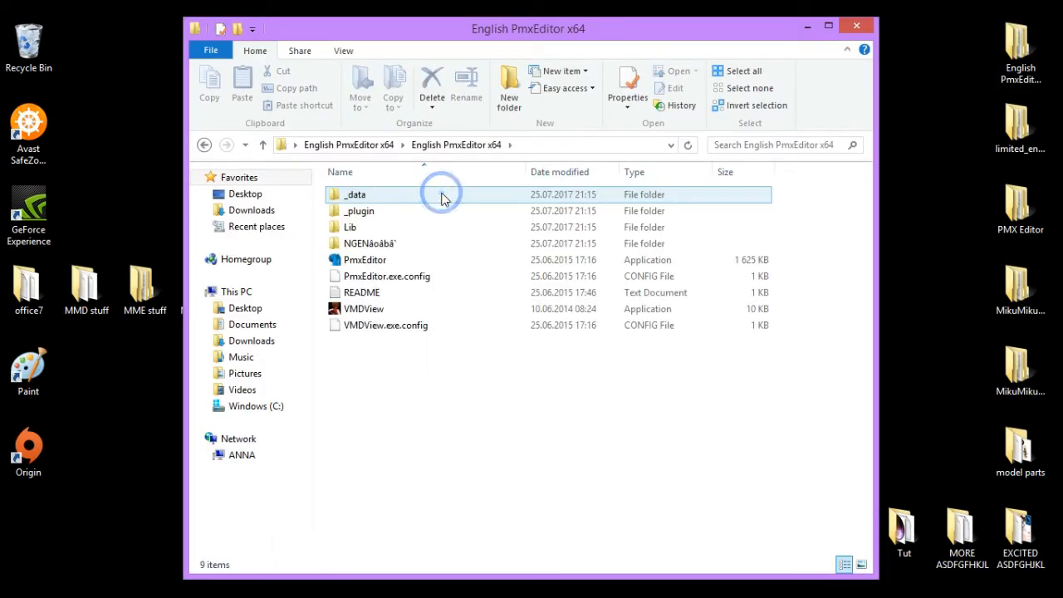
pyautogui.doubleClick(411, 260)
pyautogui.click(850, 25)
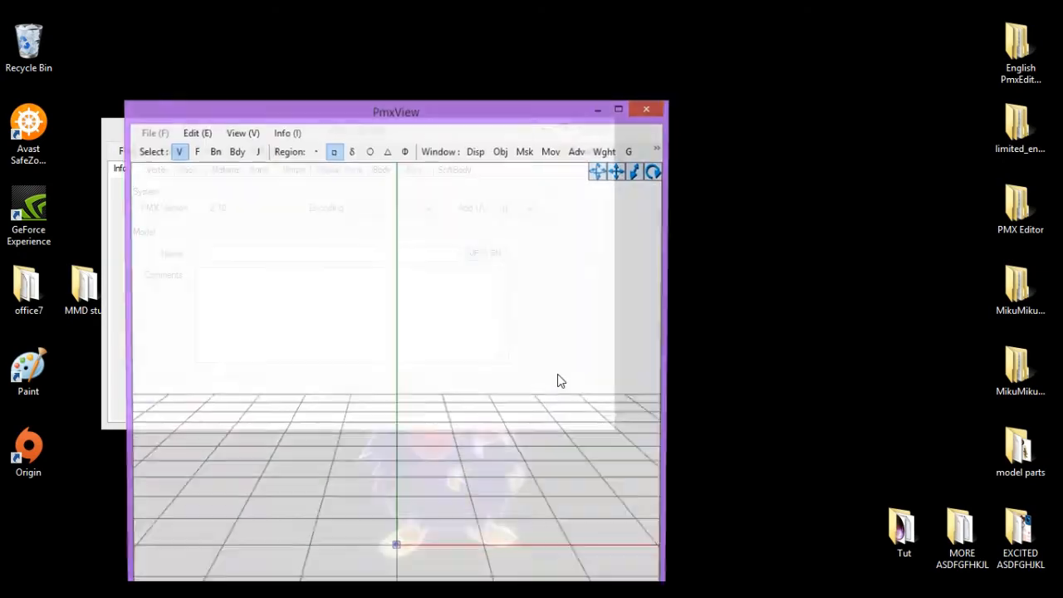
# - Arrange the windows with the PmxView viewer on the right and the Pmx Editor window to its left
pyautogui.moveTo(487, 114); pyautogui.dragTo(790, 59)
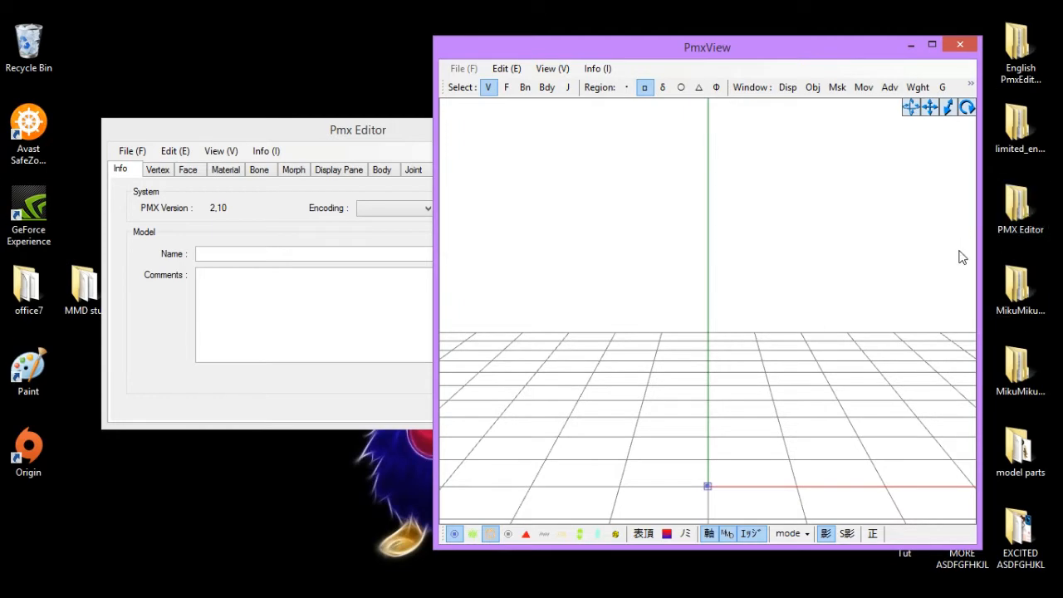
pyautogui.doubleClick(1032, 214)
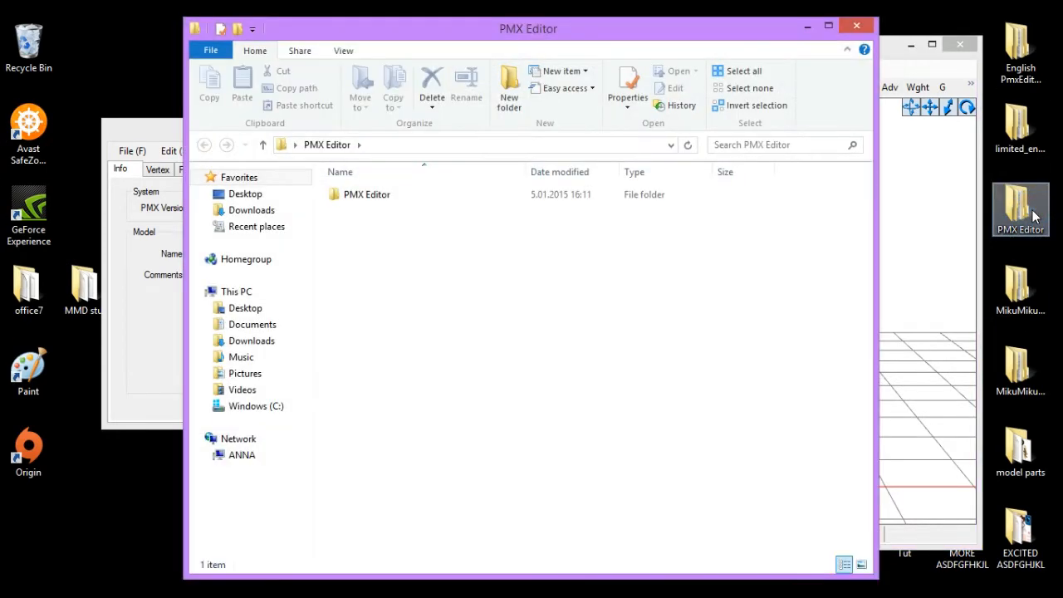
pyautogui.click(861, 32)
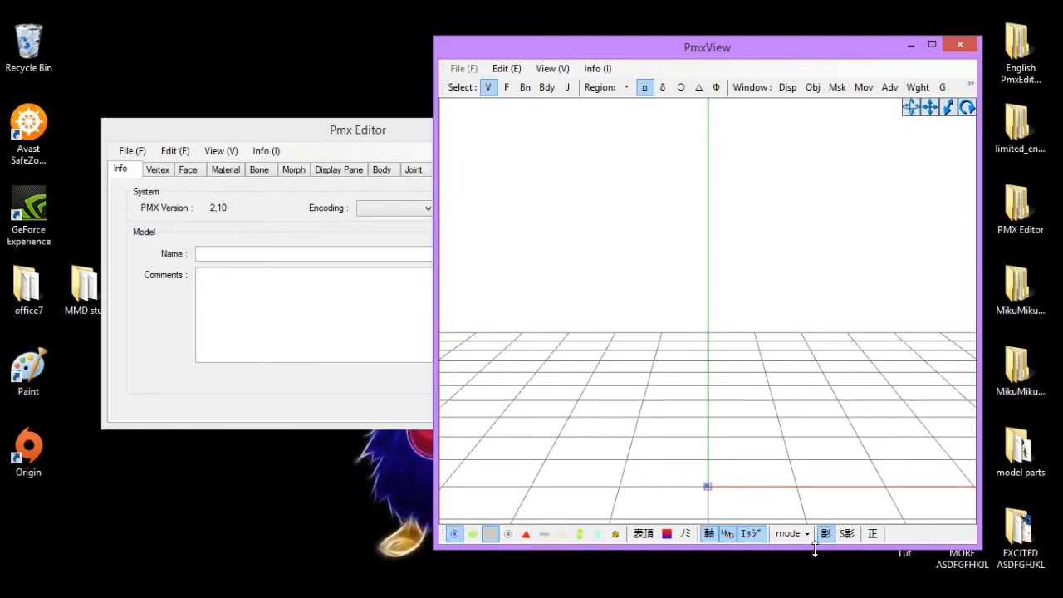
pyautogui.moveTo(814, 53); pyautogui.dragTo(869, 42)
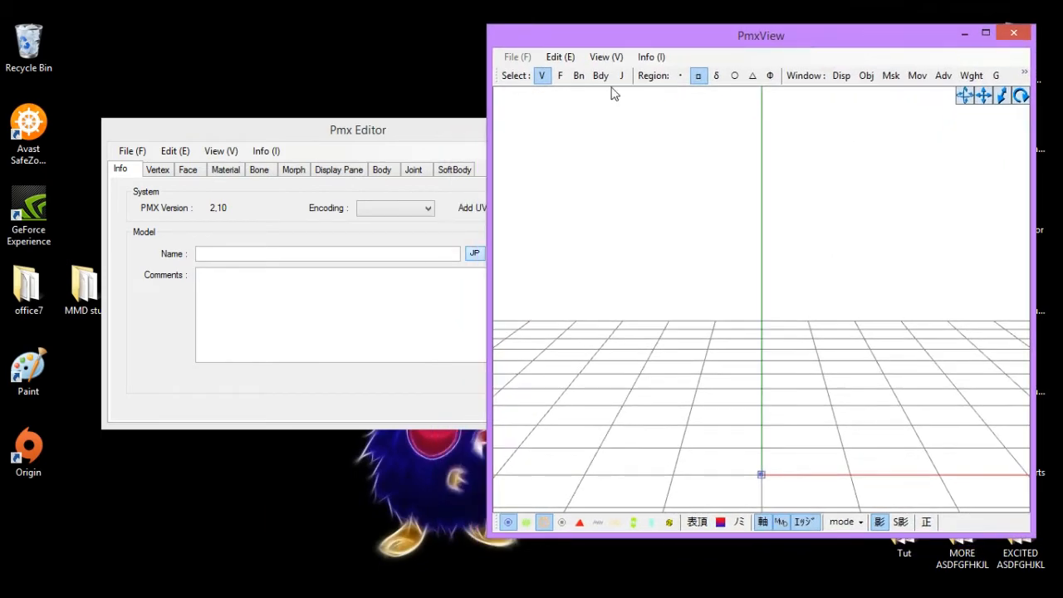
pyautogui.moveTo(396, 135); pyautogui.dragTo(314, 128)
pyautogui.click(720, 221)
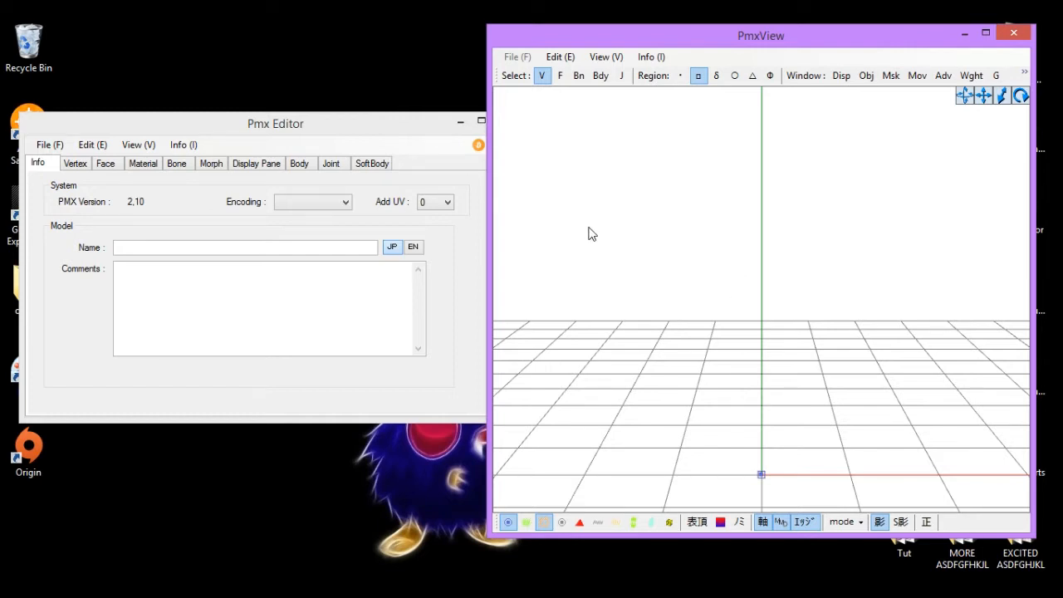
# - Minimize the PmxView viewer window and bring it back from the taskbar
pyautogui.click(482, 270)
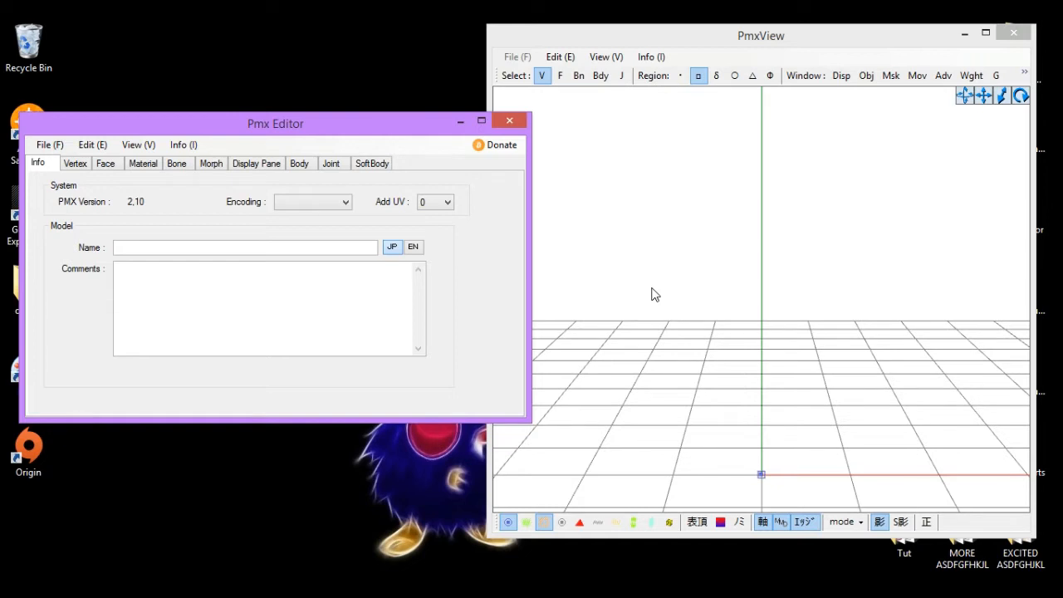
pyautogui.click(968, 34)
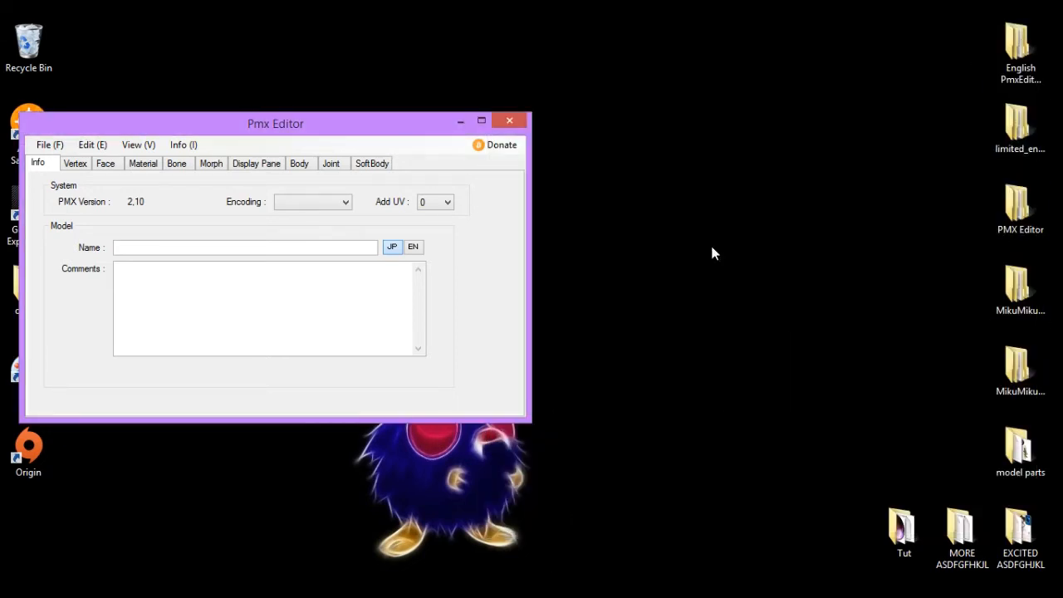
pyautogui.click(585, 595)
pyautogui.click(651, 514)
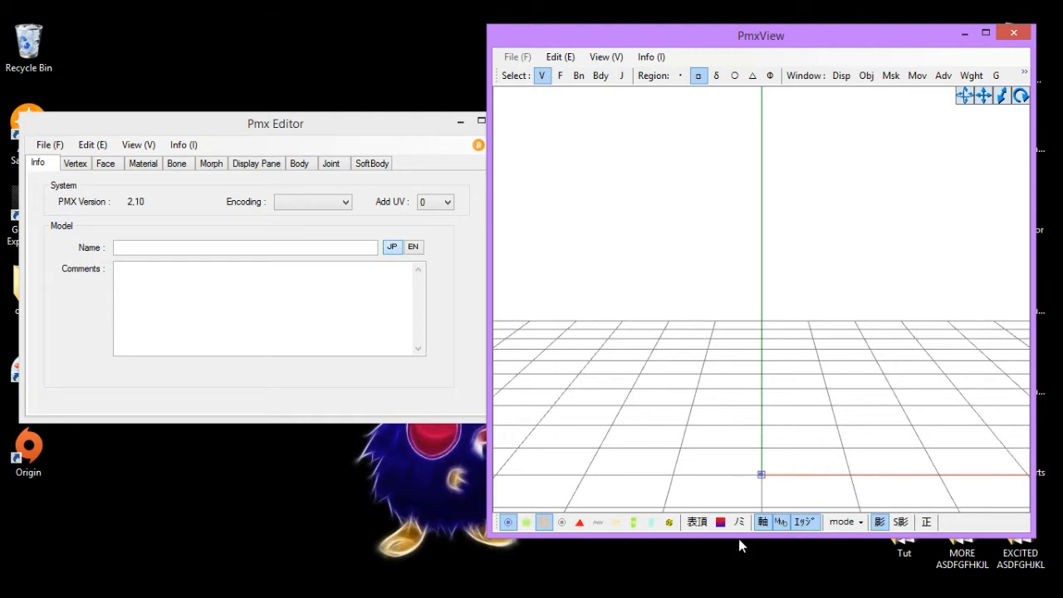
# - Resize and reposition the PmxView window beside the editor, toggling maximize once along the way
pyautogui.moveTo(738, 538); pyautogui.dragTo(734, 577)
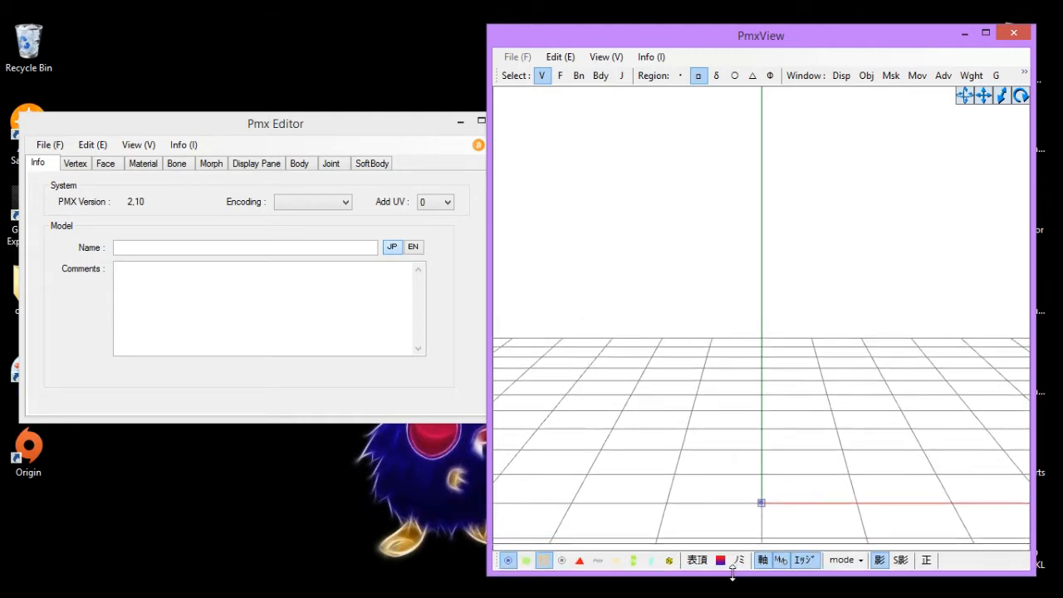
pyautogui.click(986, 34)
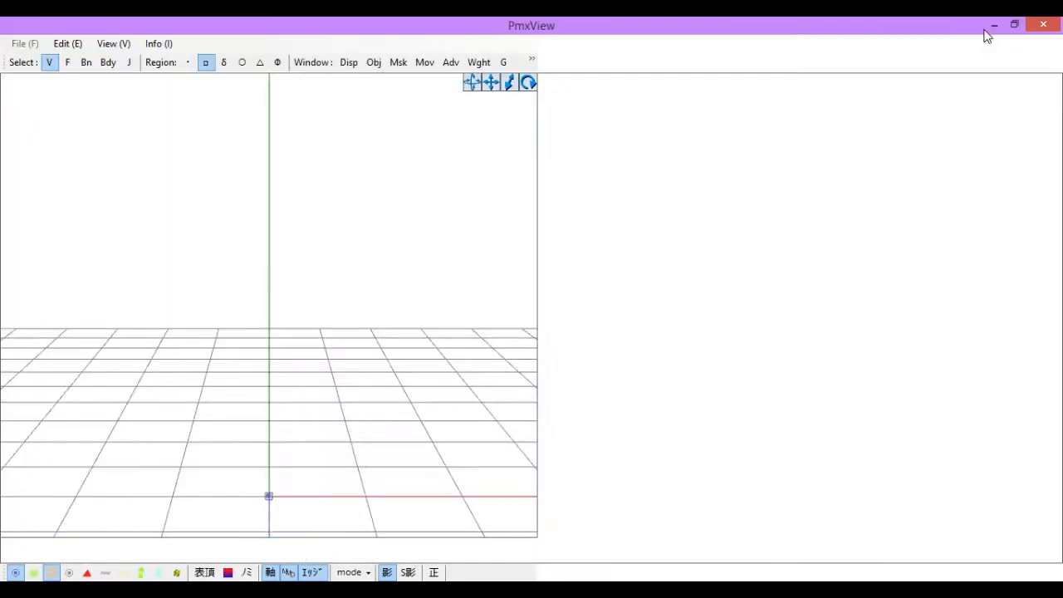
pyautogui.click(1015, 25)
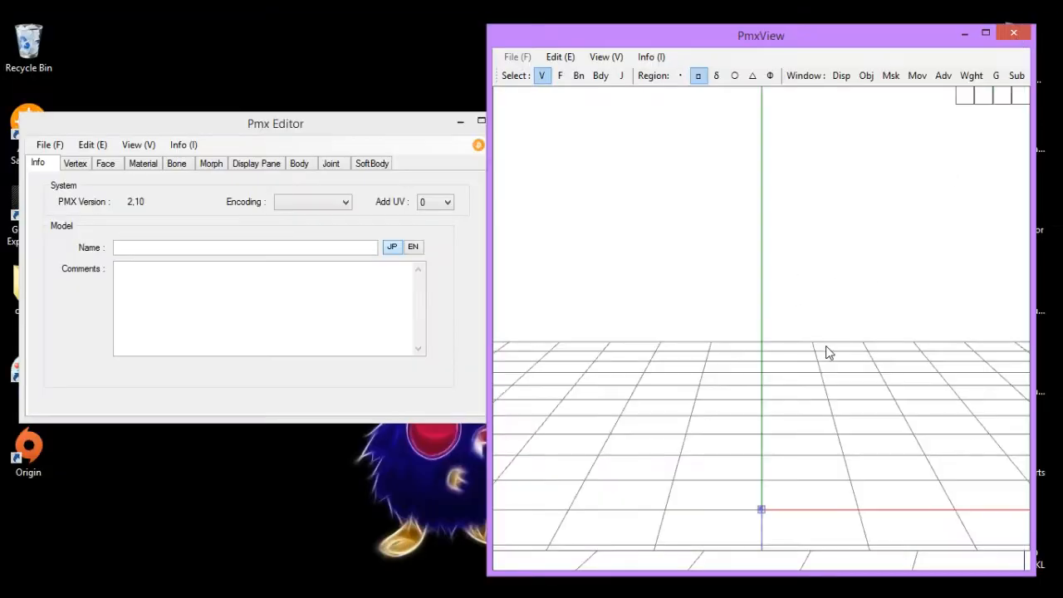
pyautogui.moveTo(827, 43); pyautogui.dragTo(853, 44)
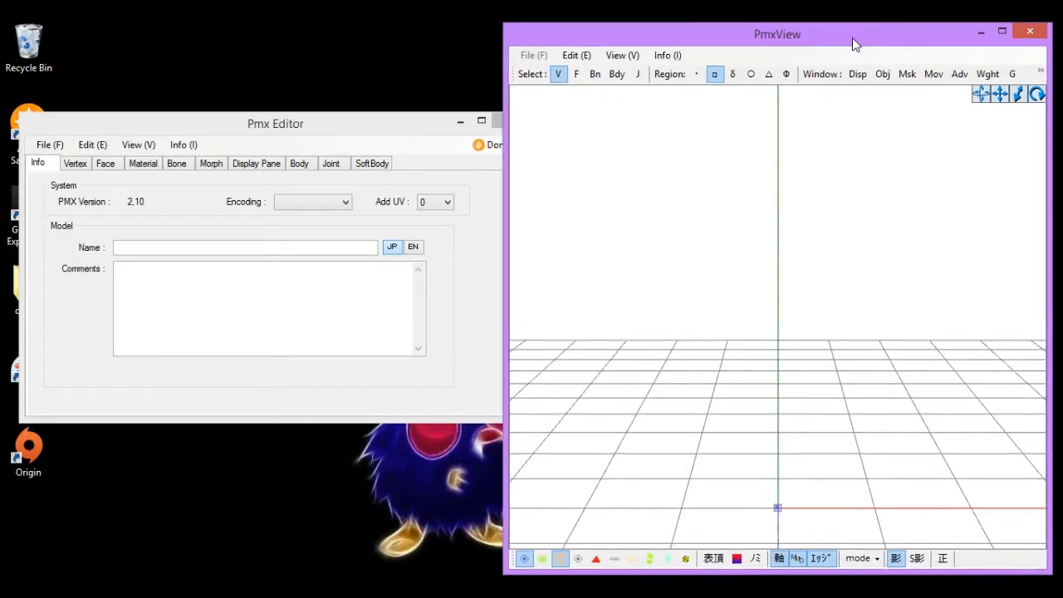
pyautogui.moveTo(764, 572); pyautogui.dragTo(719, 573)
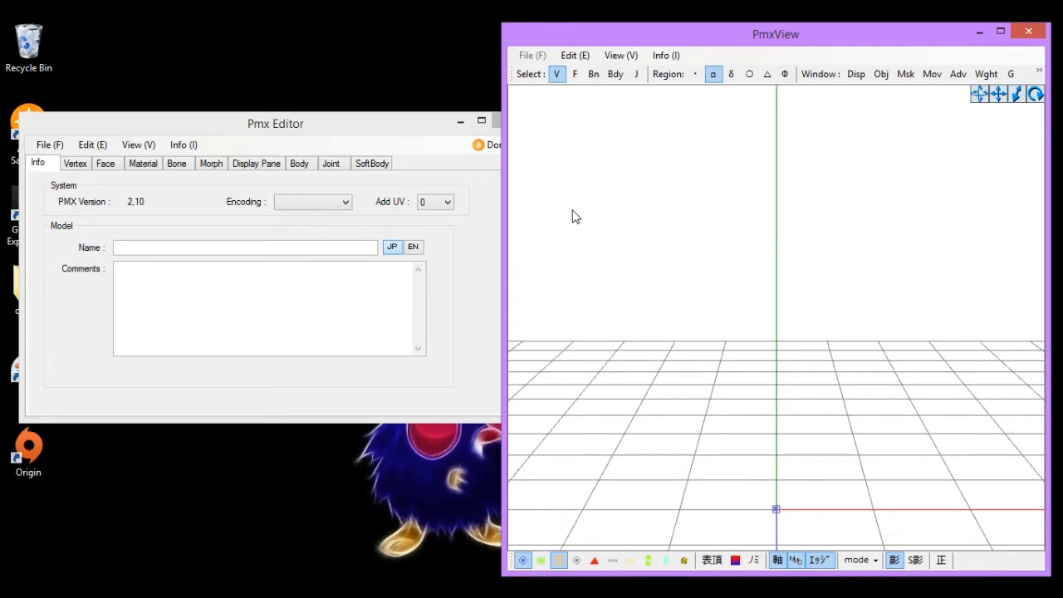
# - Examine the Info tab's model Name and Comments fields, then the Vertex and Face tabs
pyautogui.click(143, 223)
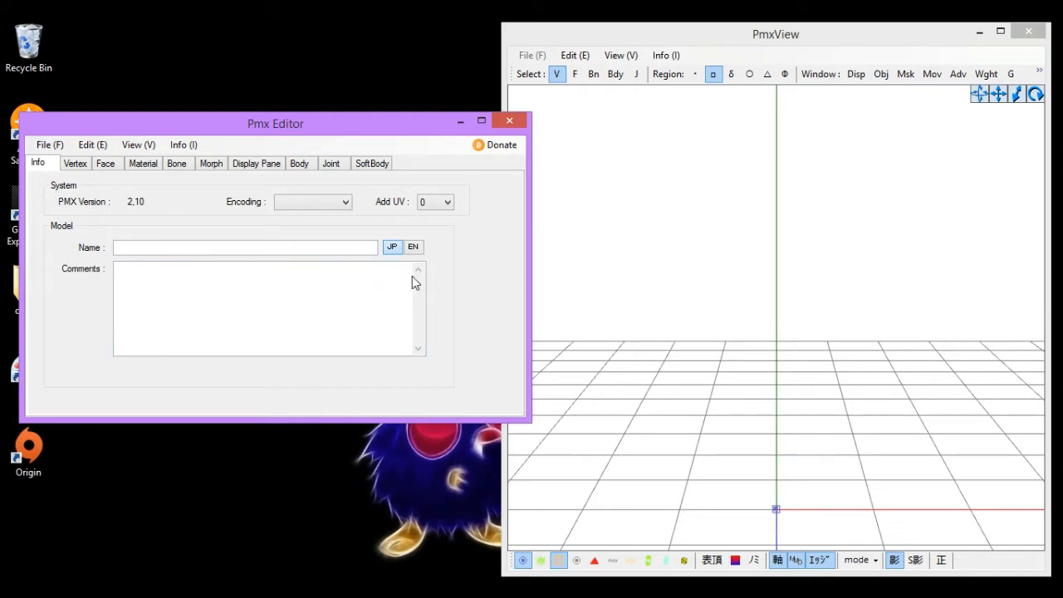
pyautogui.click(150, 248)
pyautogui.click(145, 298)
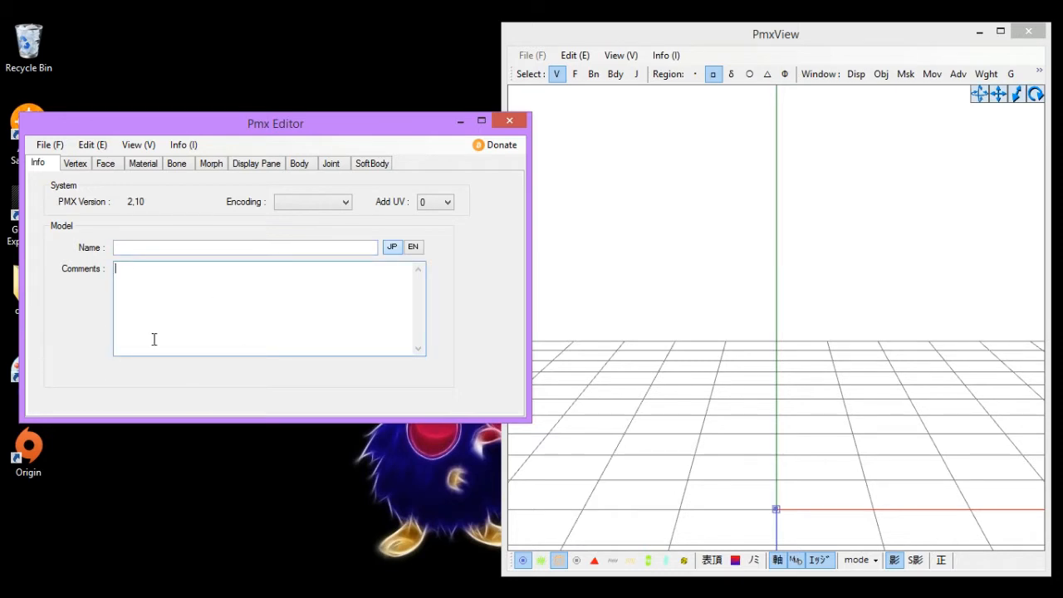
pyautogui.click(415, 252)
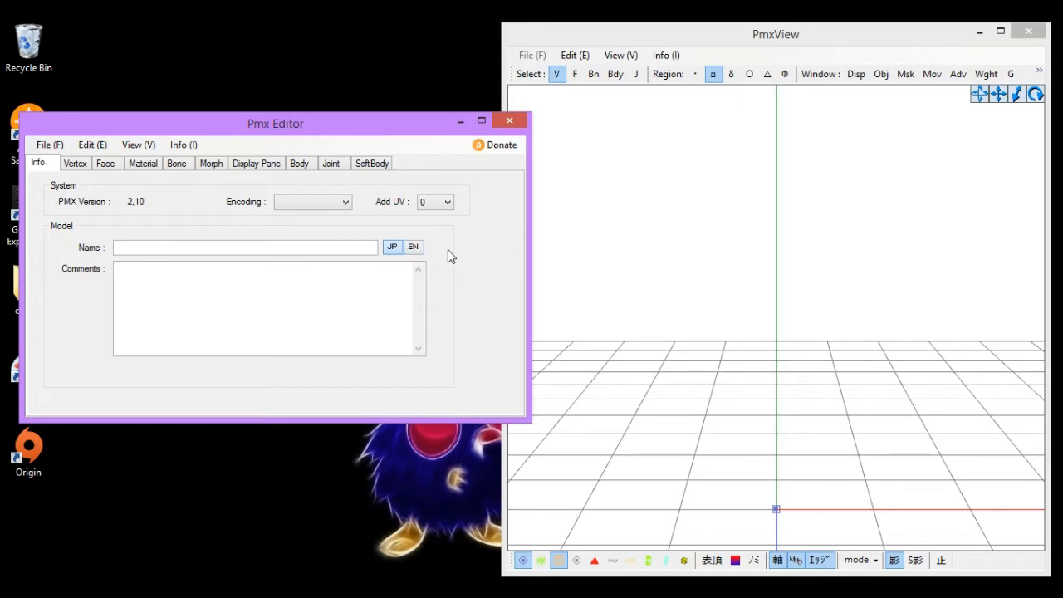
pyautogui.click(68, 165)
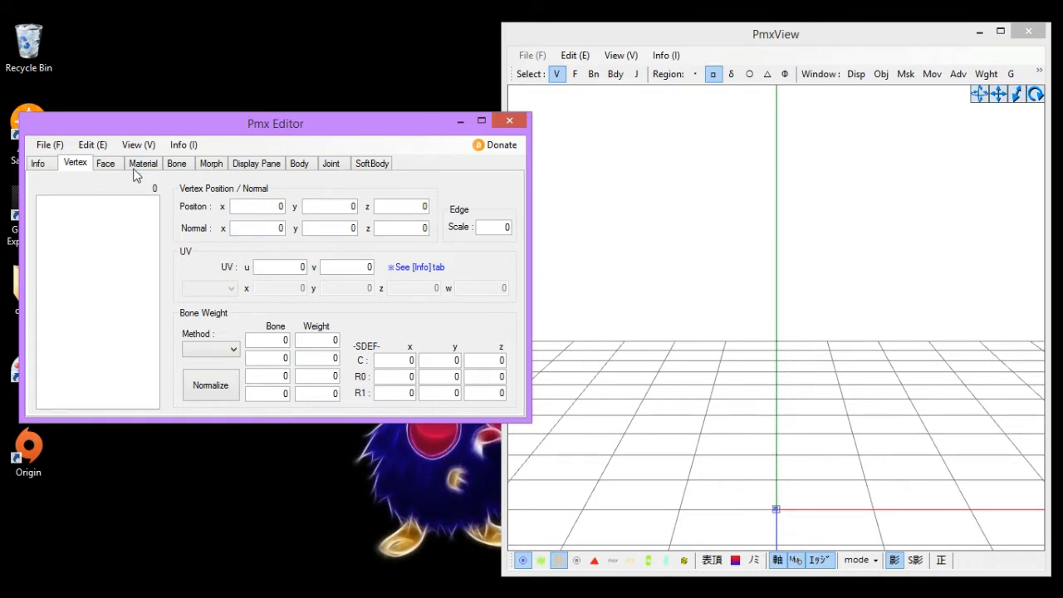
pyautogui.click(106, 164)
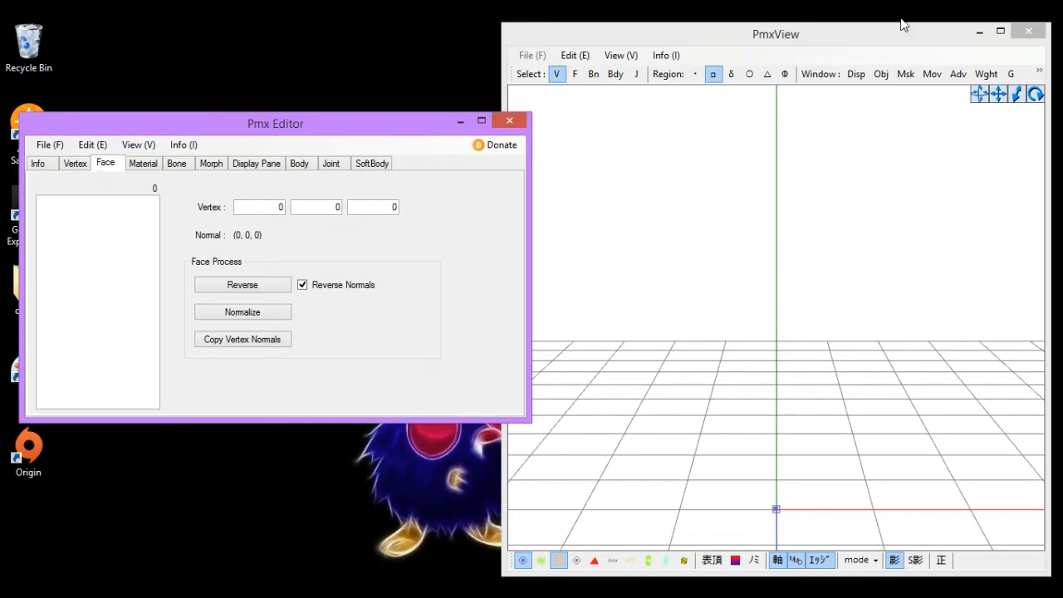
# - Launch the older PMDEditor from the PMDEditor_0137e folder inside the PMX Editor desktop folder
pyautogui.click(981, 31)
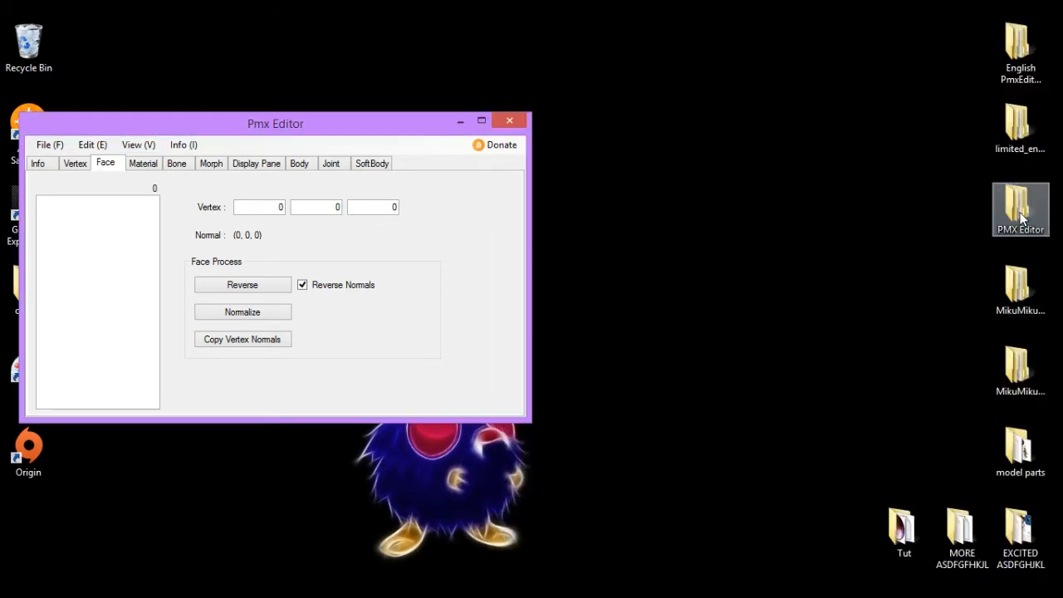
pyautogui.doubleClick(1013, 214)
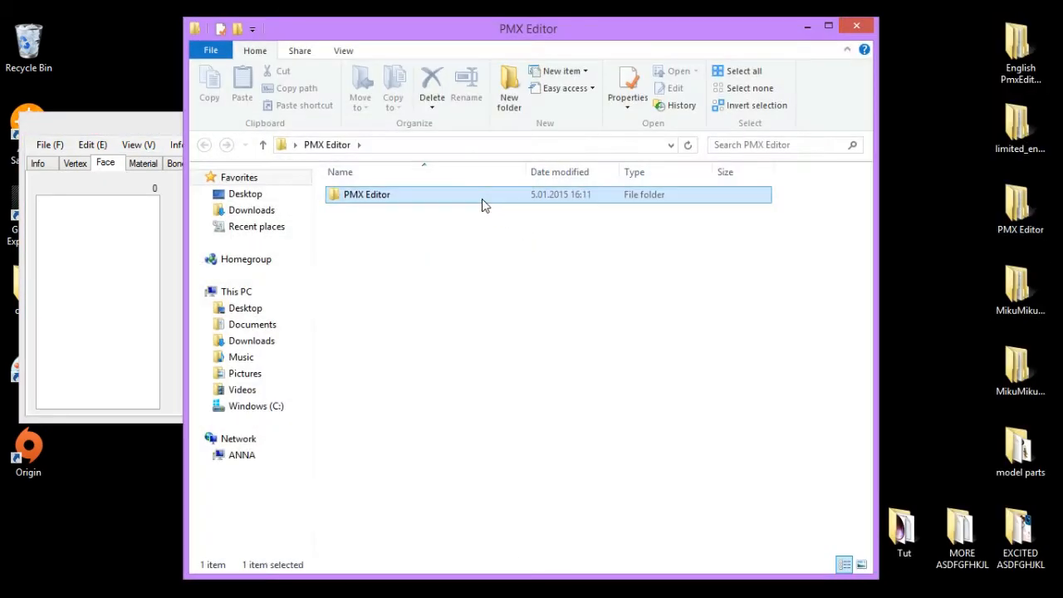
pyautogui.doubleClick(484, 201)
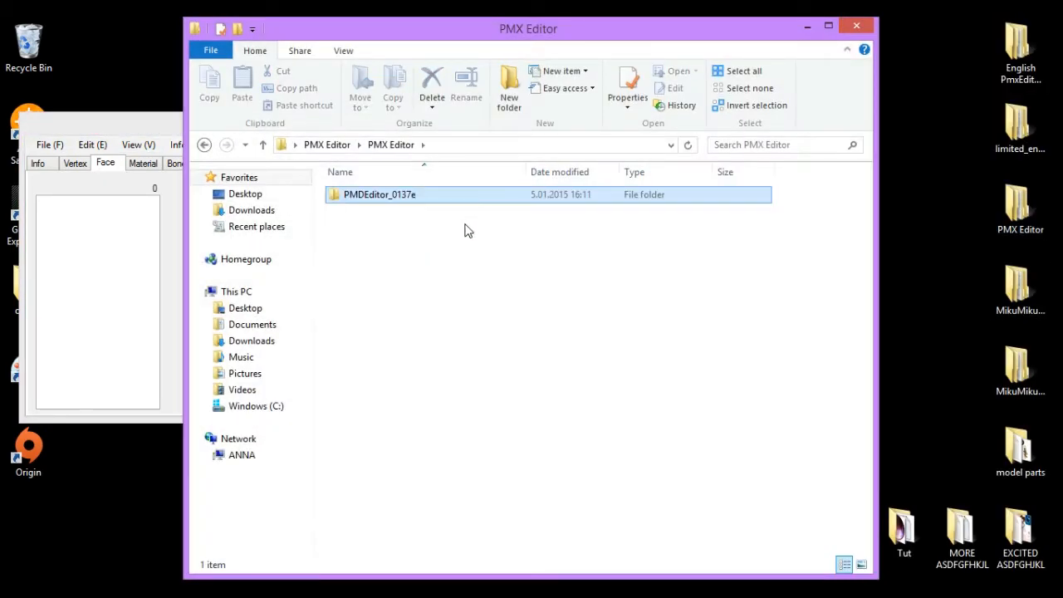
pyautogui.doubleClick(465, 207)
pyautogui.click(427, 260)
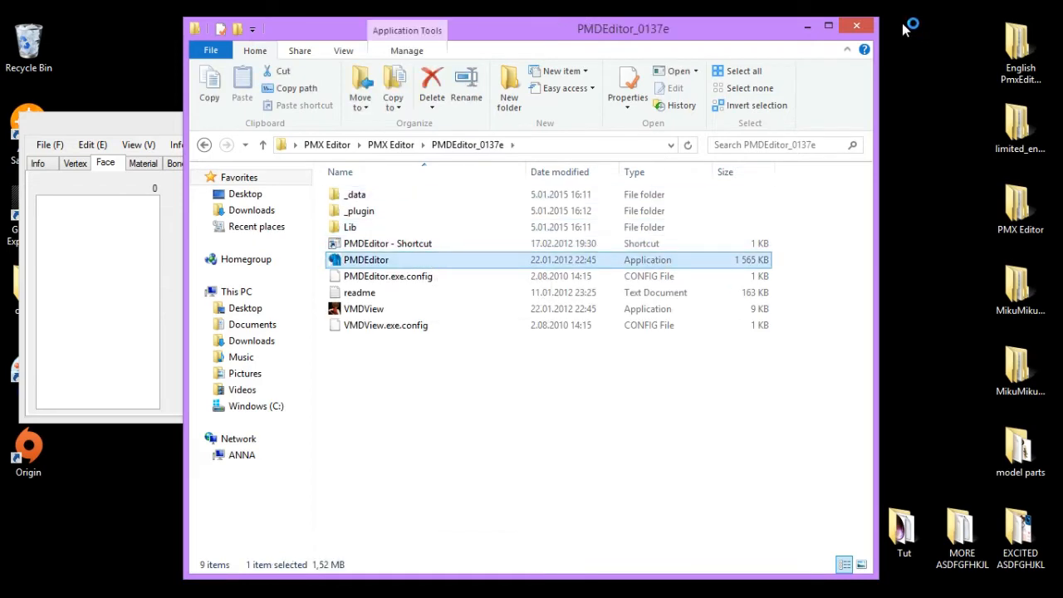
pyautogui.click(856, 26)
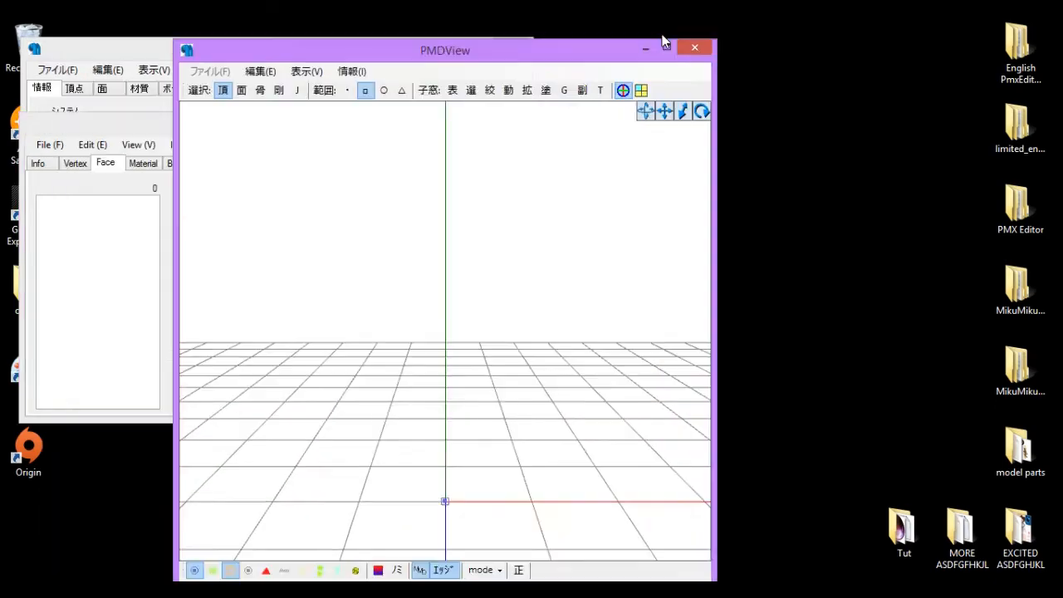
# - Move the PMDView window to the right and the Japanese Pmx編集 editor window below it
pyautogui.moveTo(664, 42); pyautogui.dragTo(1003, 35)
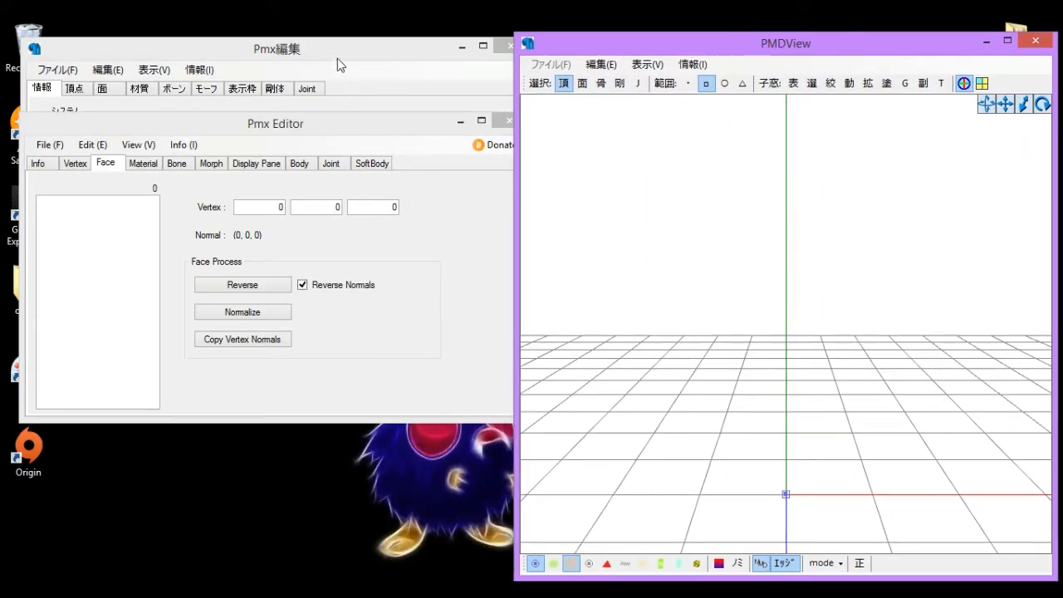
pyautogui.click(338, 58)
pyautogui.moveTo(204, 51); pyautogui.dragTo(208, 115)
# - Browse the vertex, face and material tabs of the Japanese editor
pyautogui.click(116, 158)
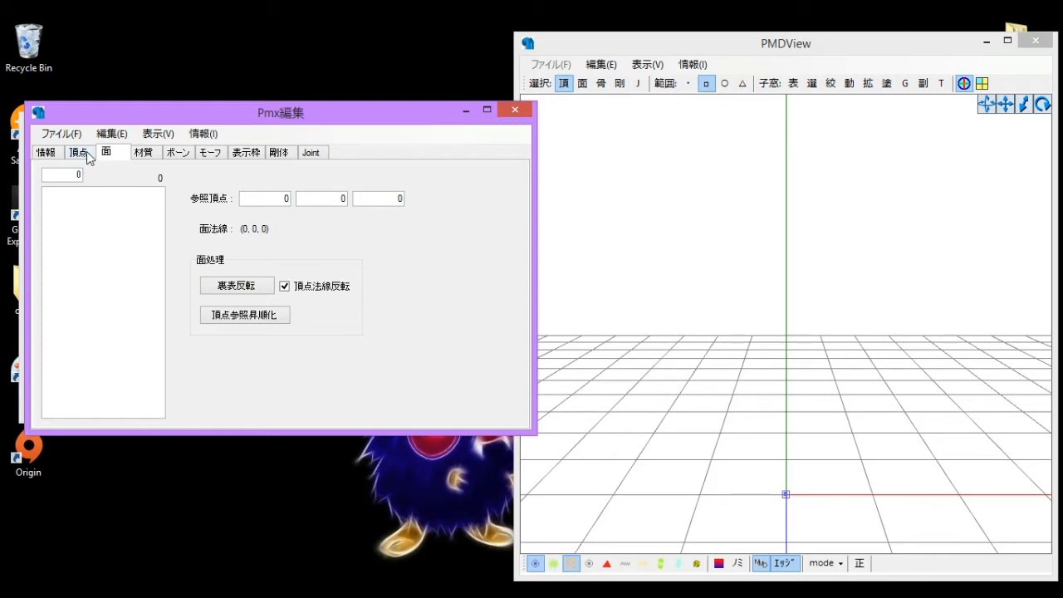
pyautogui.click(84, 151)
pyautogui.click(111, 155)
pyautogui.click(141, 153)
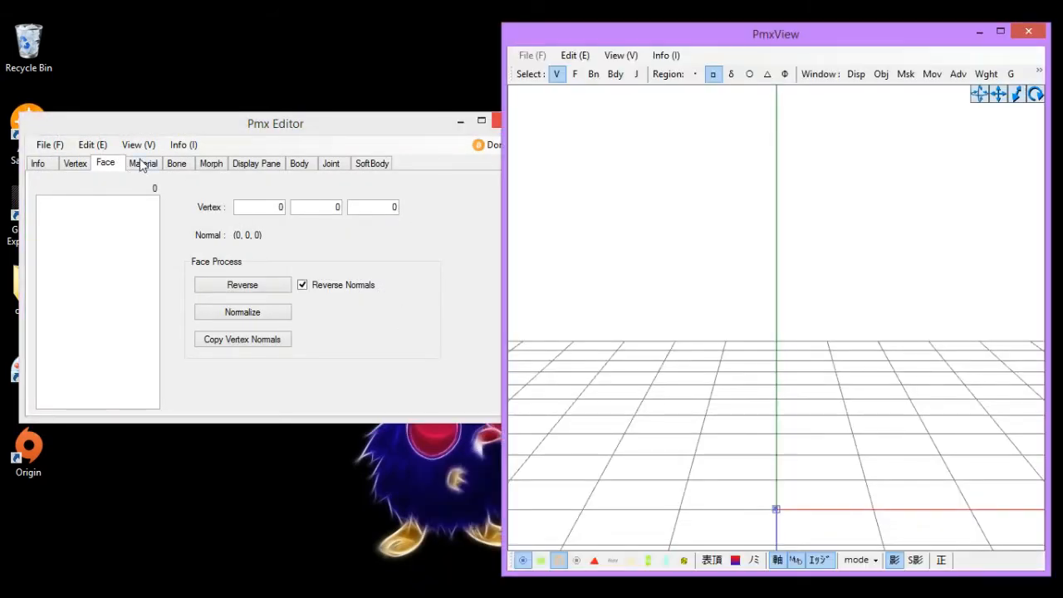
# - Browse the English editor's Material, Face, Bone, Morph, Display Pane, Body and Joint tabs
pyautogui.click(143, 164)
pyautogui.click(108, 164)
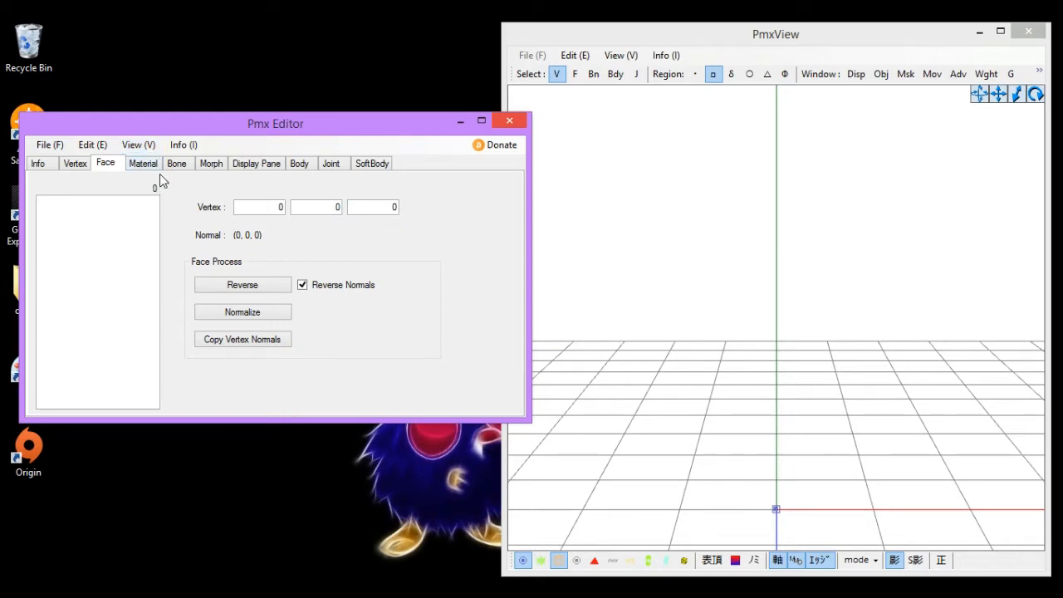
pyautogui.click(142, 165)
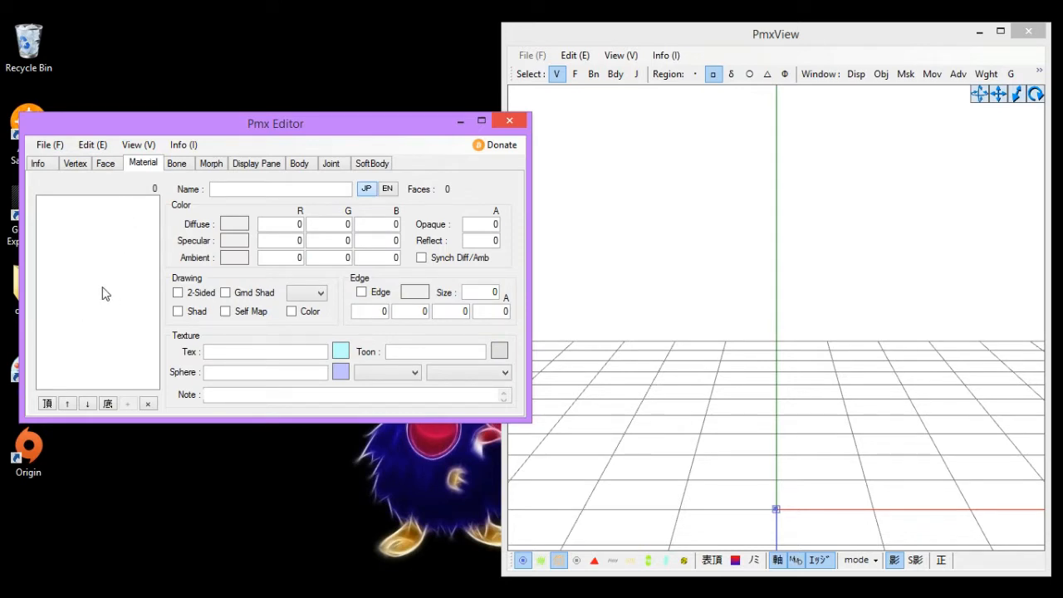
pyautogui.click(180, 164)
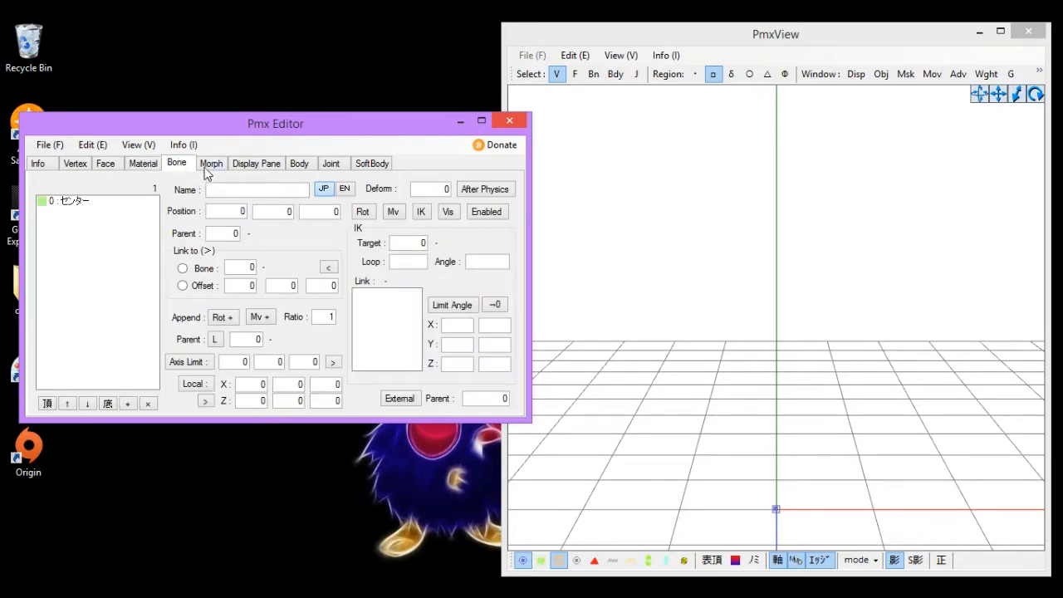
pyautogui.click(207, 172)
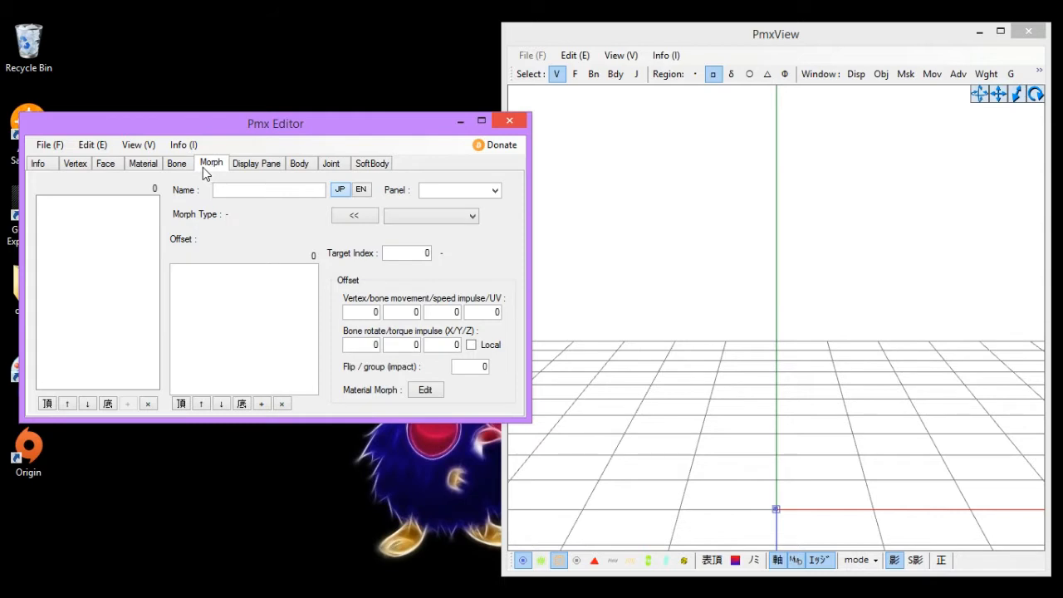
pyautogui.click(250, 170)
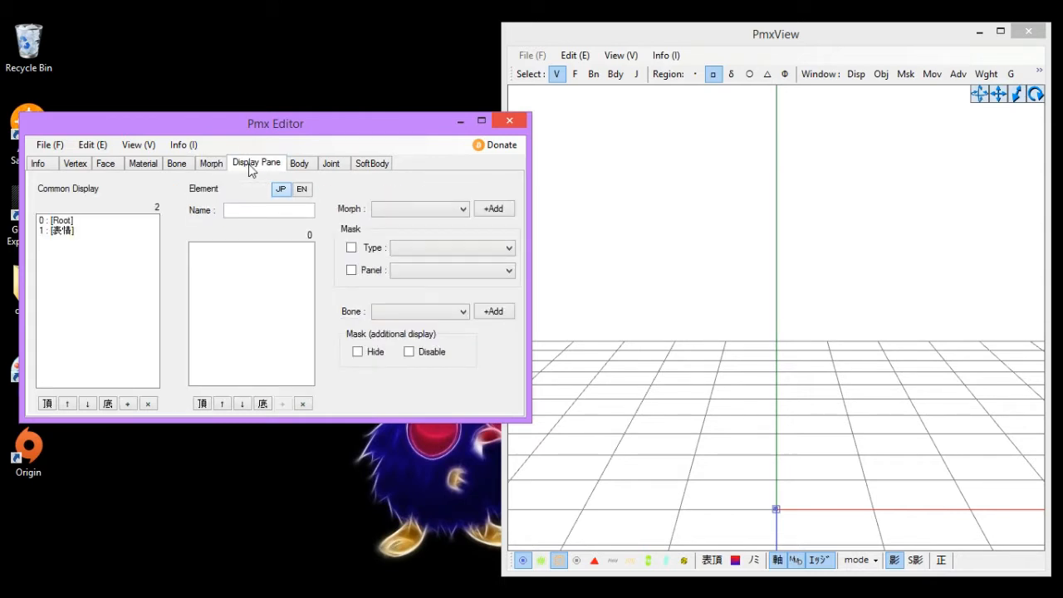
pyautogui.click(295, 166)
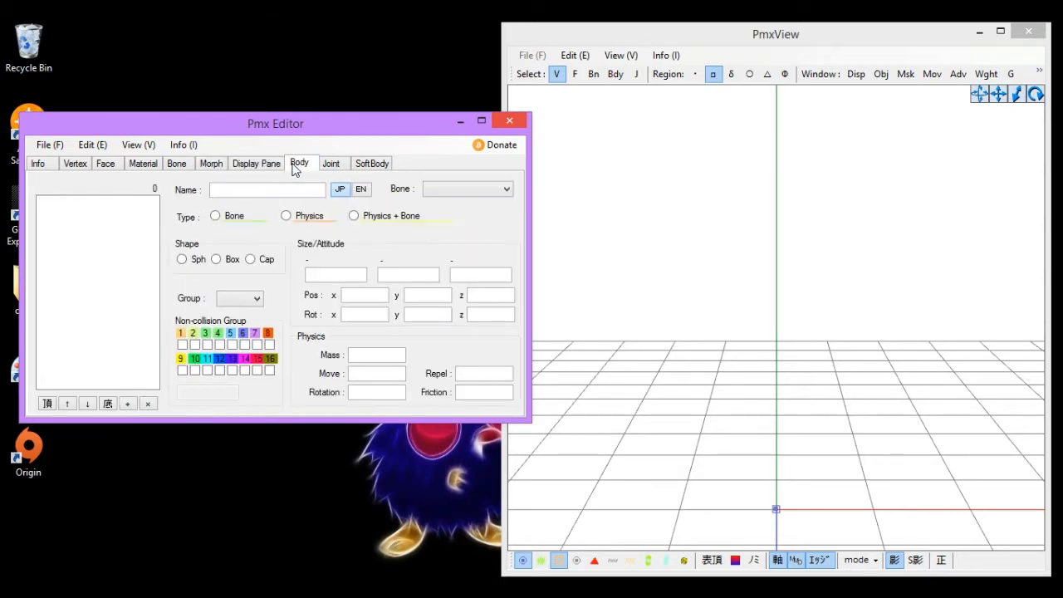
pyautogui.click(330, 166)
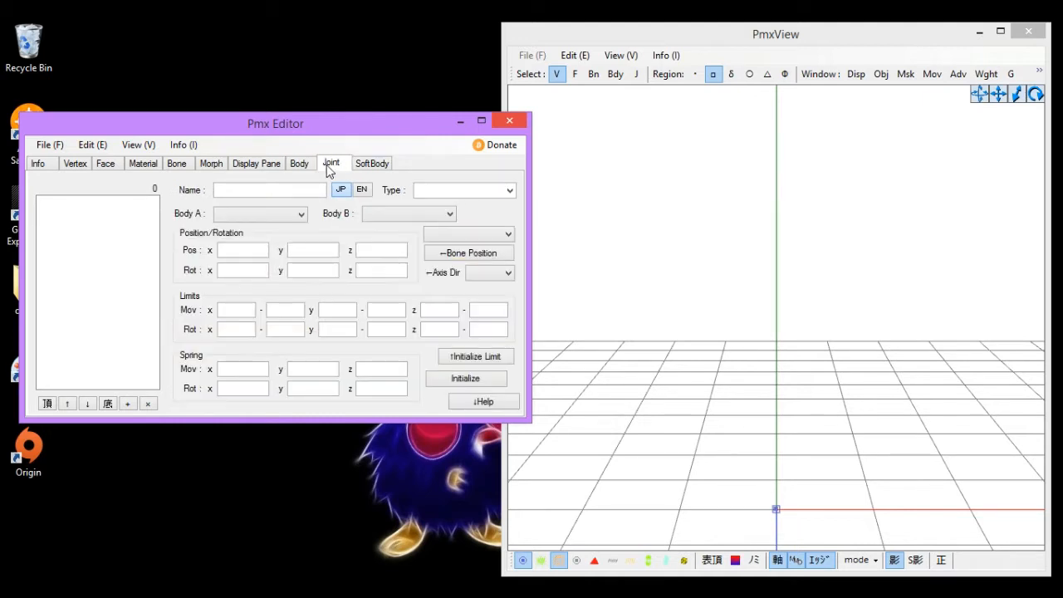
# - Browse the English editor's SoftBody, Face and Info tabs
pyautogui.click(372, 164)
pyautogui.click(108, 164)
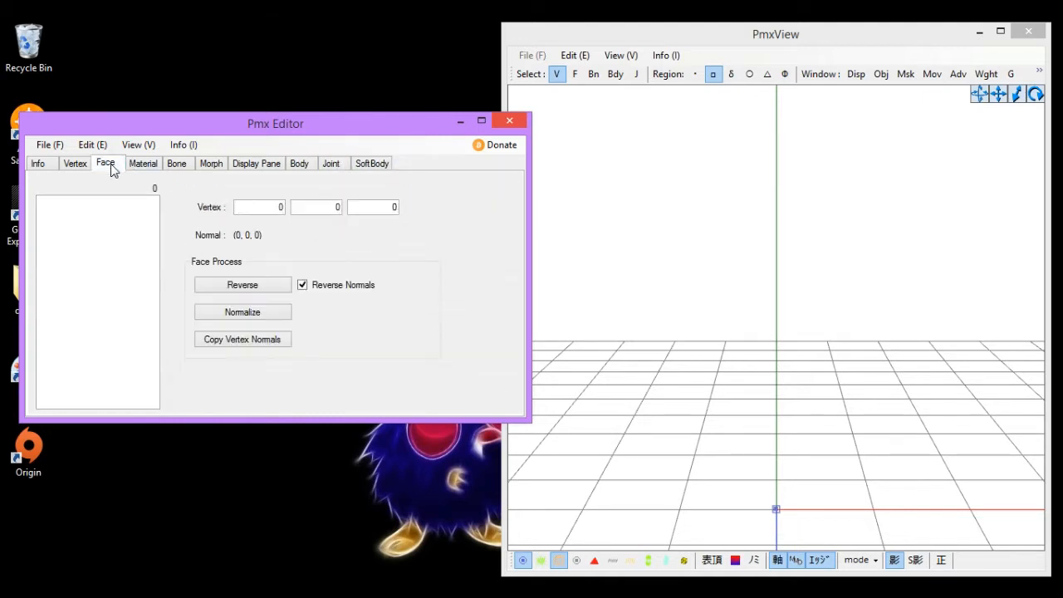
pyautogui.click(37, 163)
# - Try out the PmxView selection region modes: face, box, point, free, round and circle, returning to box
pyautogui.click(861, 64)
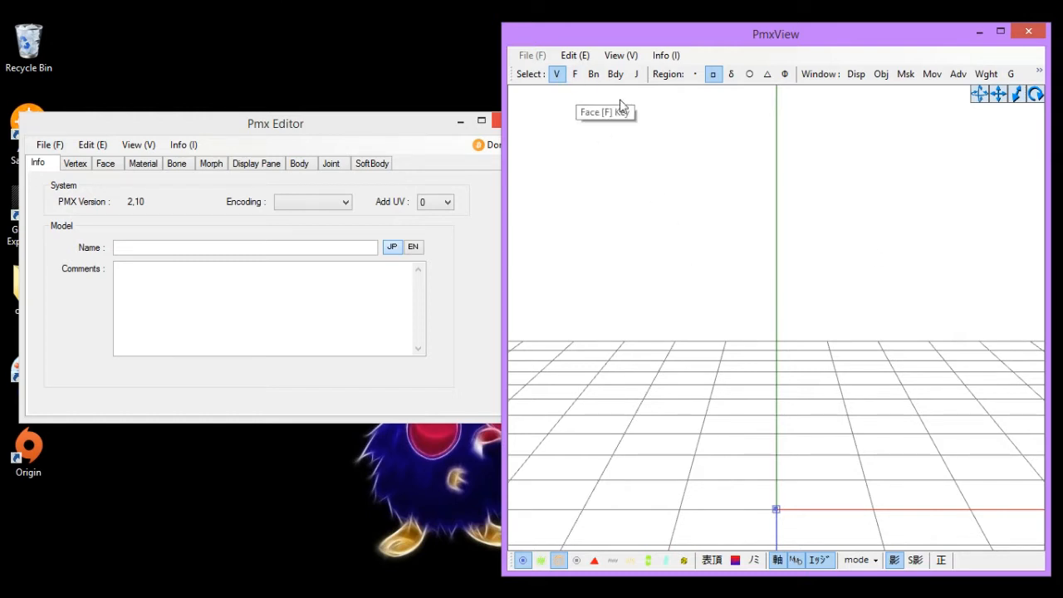
pyautogui.click(768, 76)
pyautogui.click(713, 77)
pyautogui.click(696, 75)
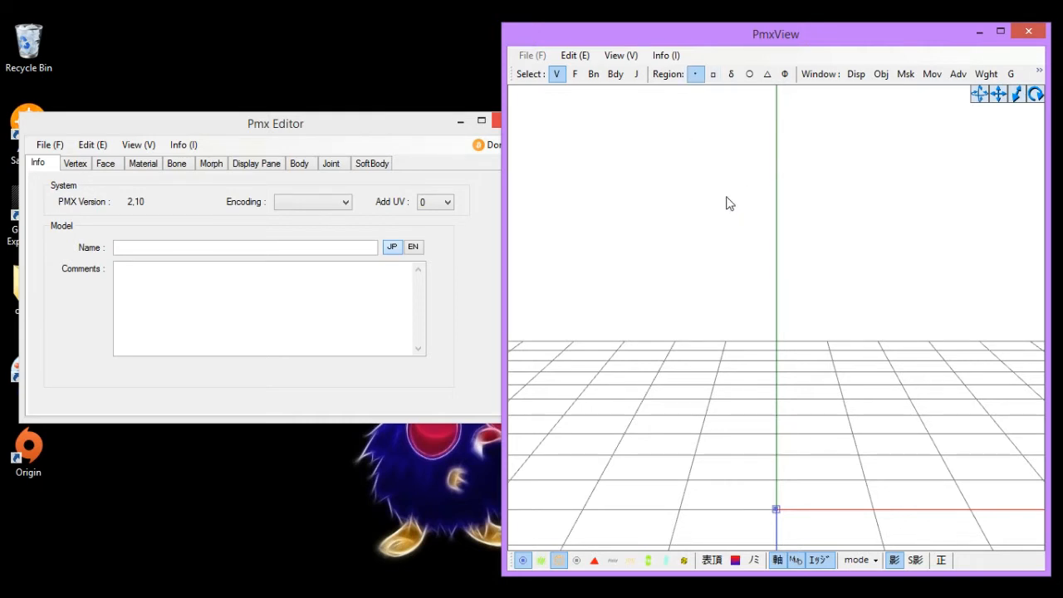
pyautogui.moveTo(889, 191); pyautogui.dragTo(696, 340)
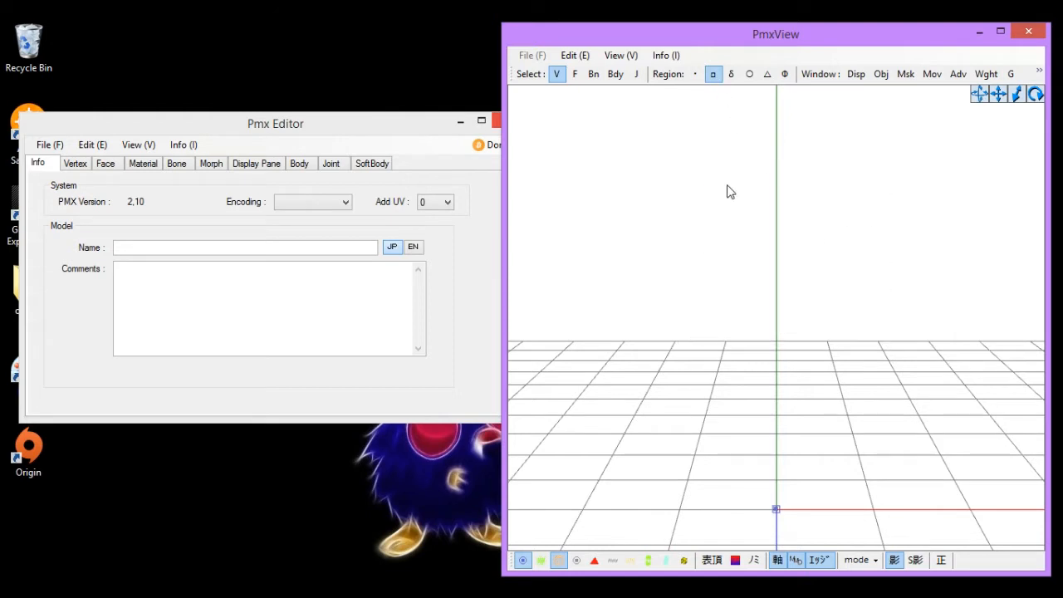
pyautogui.moveTo(743, 131)
pyautogui.mouseDown()
pyautogui.moveTo(862, 397)
pyautogui.moveTo(732, 372)
pyautogui.moveTo(775, 254)
pyautogui.moveTo(780, 268)
pyautogui.mouseUp()
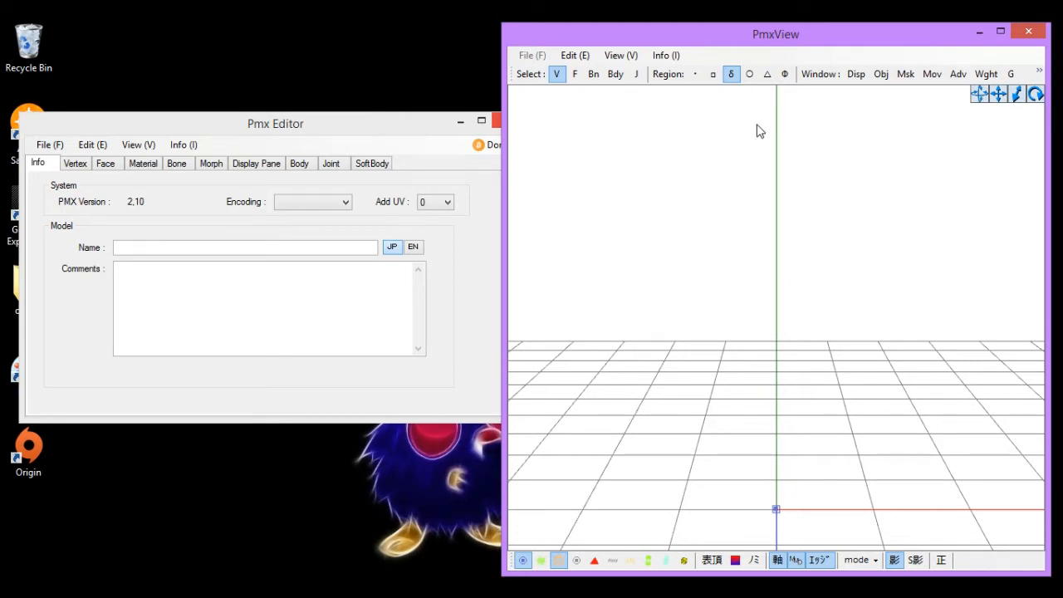
pyautogui.click(749, 74)
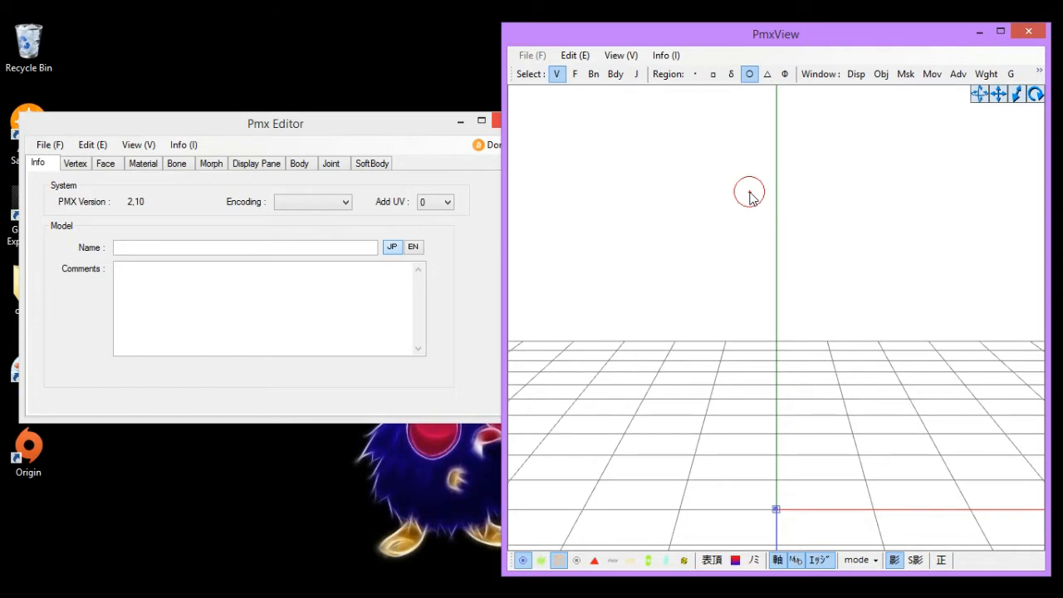
pyautogui.click(768, 74)
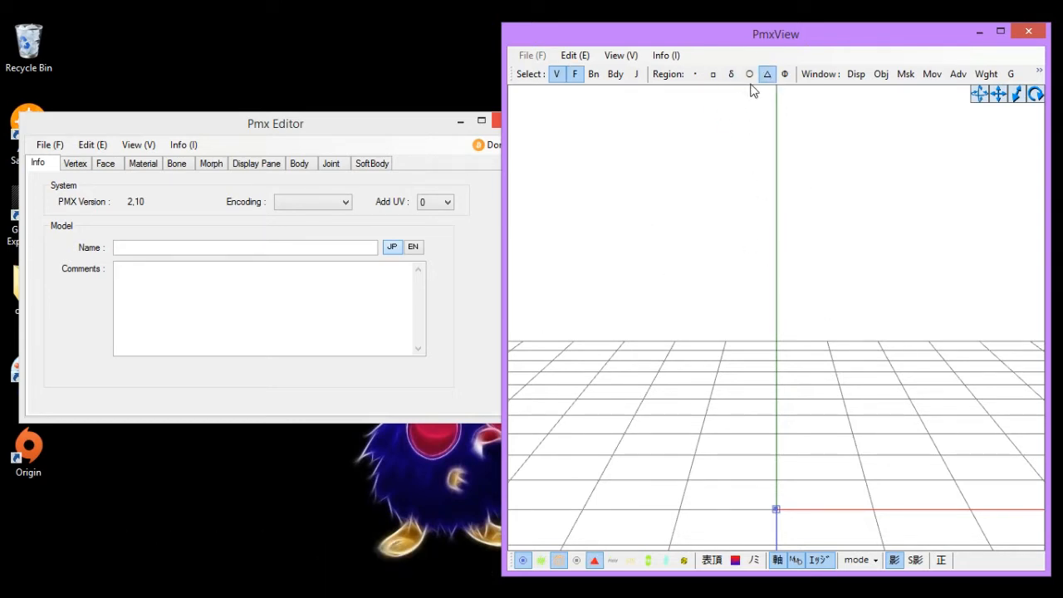
pyautogui.click(786, 76)
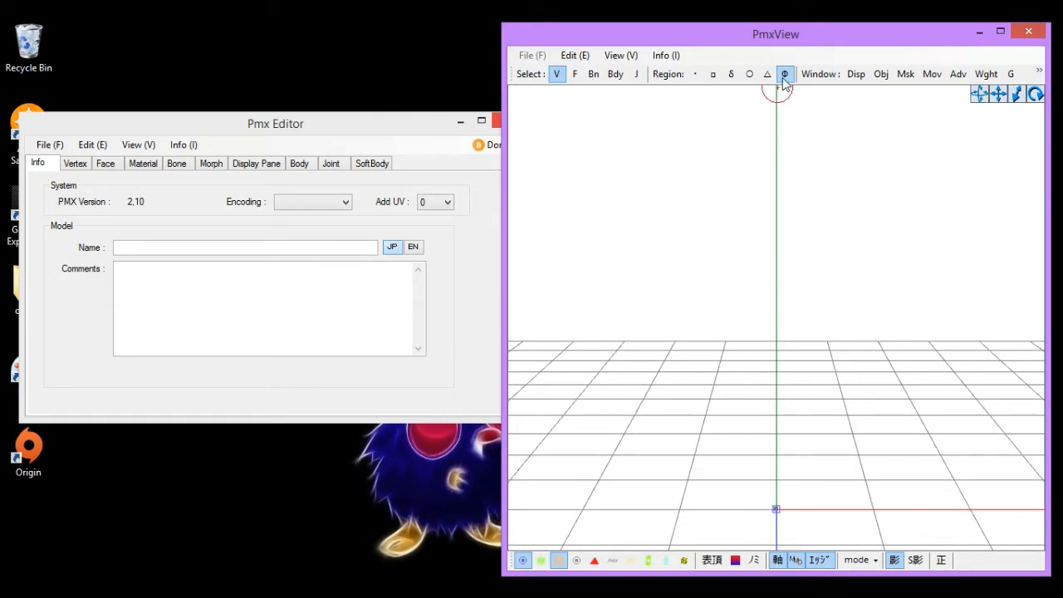
pyautogui.click(714, 77)
pyautogui.click(714, 76)
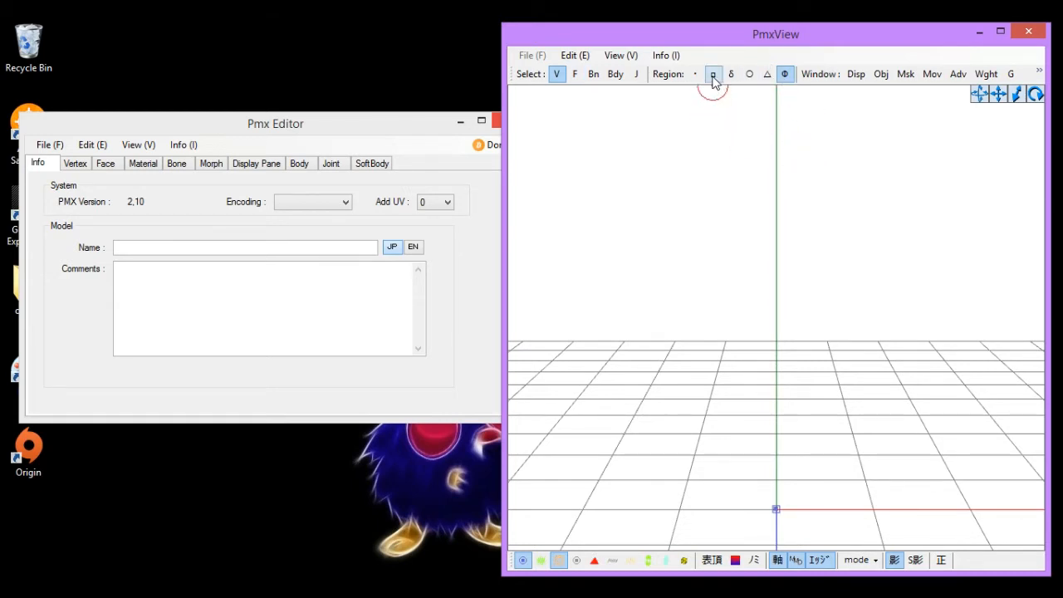
# - Open and close the PmxView Display Settings and Object Management windows
pyautogui.click(854, 75)
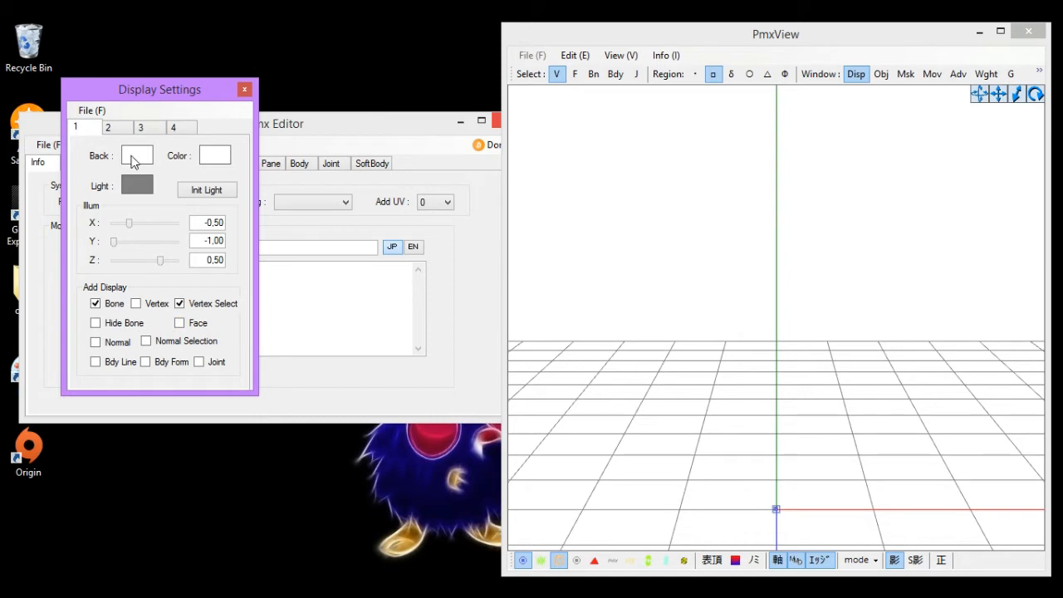
pyautogui.click(245, 90)
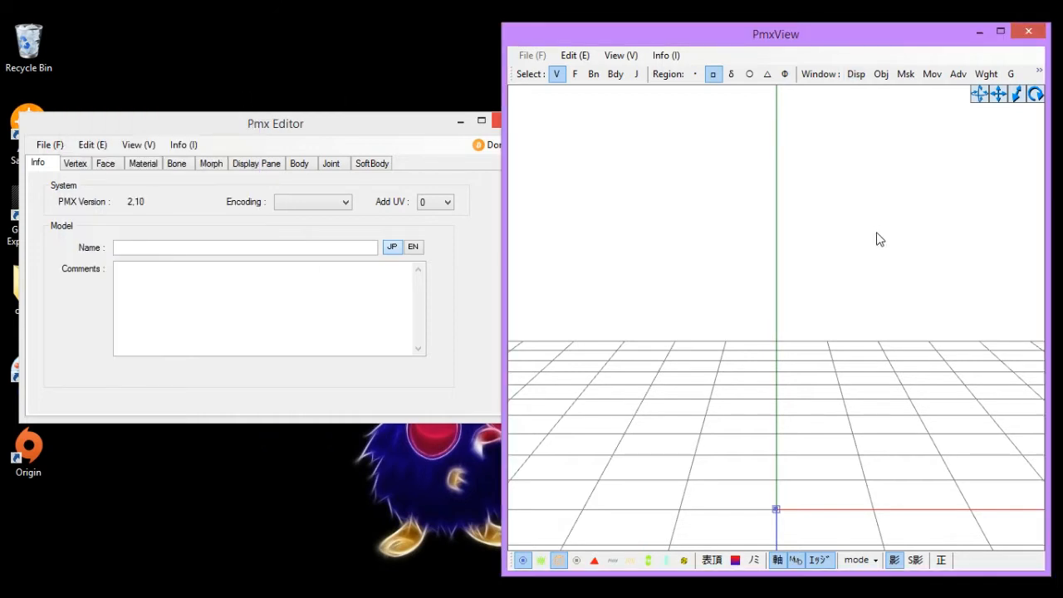
pyautogui.click(882, 74)
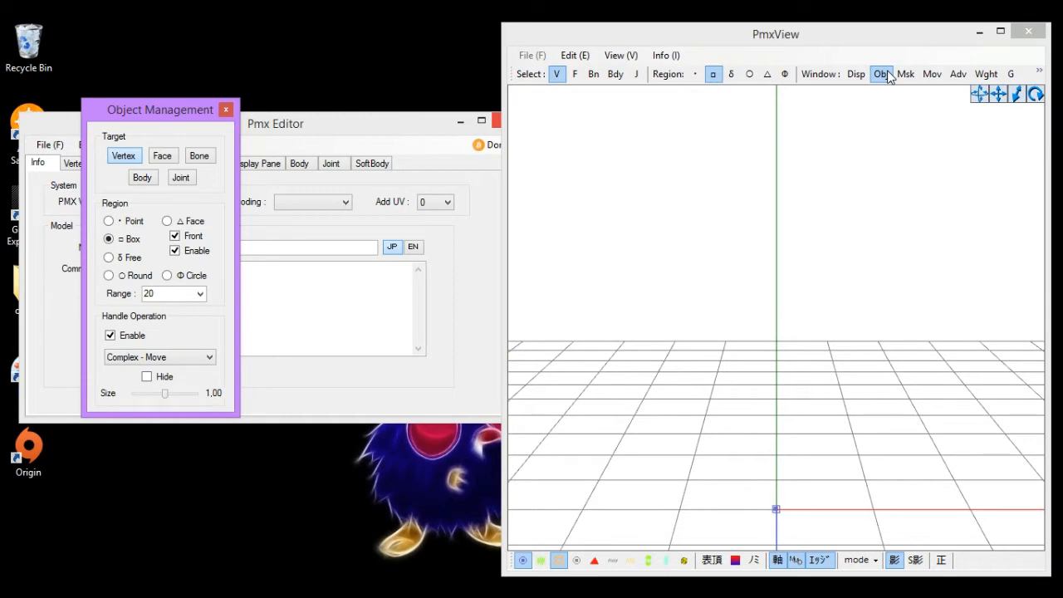
pyautogui.click(882, 74)
# - Open and close the Vertex/Masking and Object Manipulation windows
pyautogui.click(906, 74)
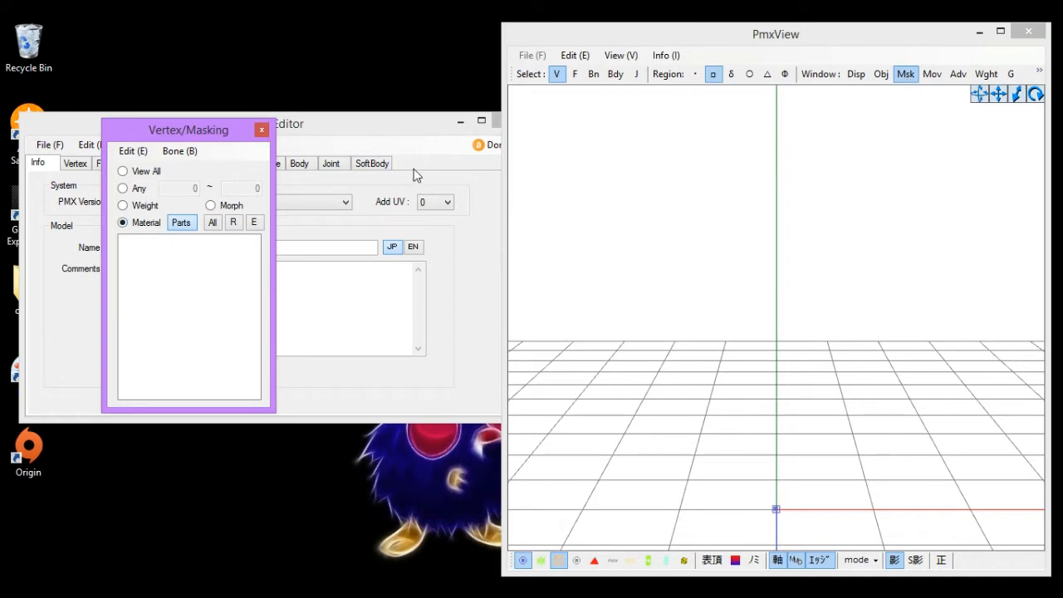
pyautogui.click(262, 130)
pyautogui.click(932, 74)
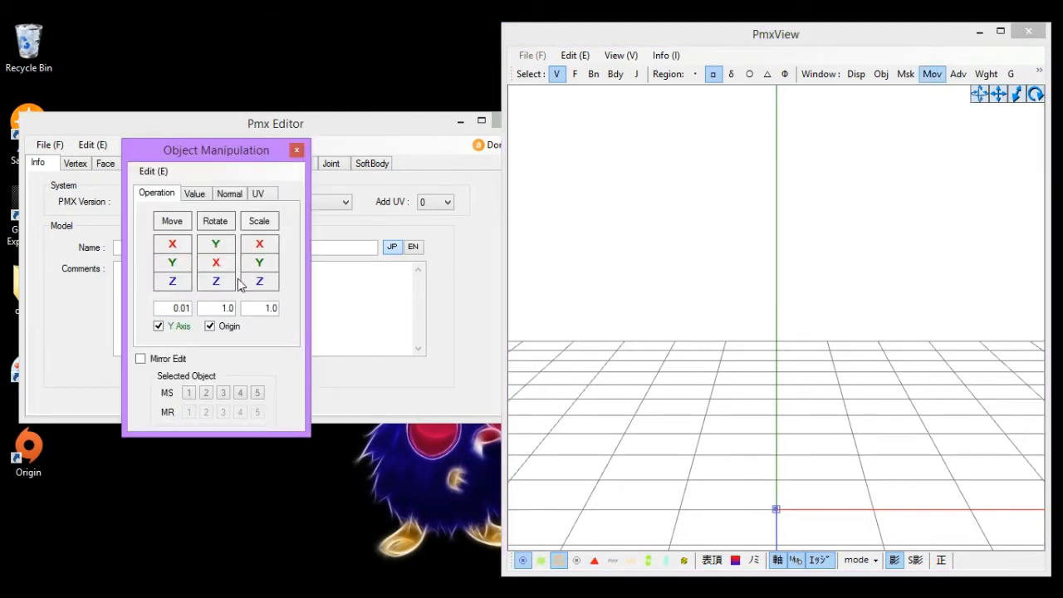
pyautogui.click(297, 150)
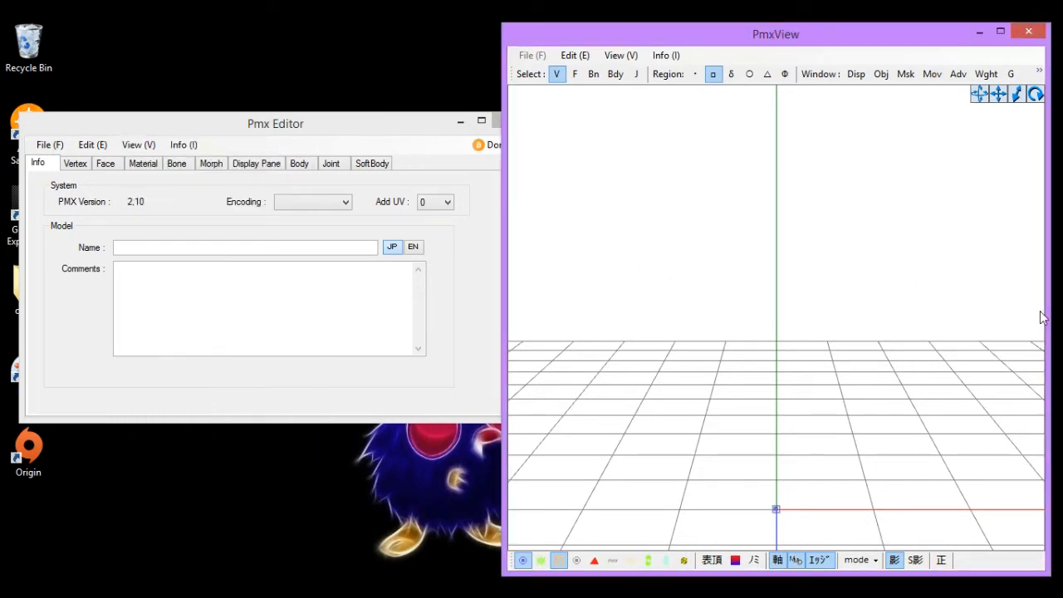
# - Open and close the Advanced Editing and Weight / UV Drawing windows from the PmxView window buttons
pyautogui.click(939, 77)
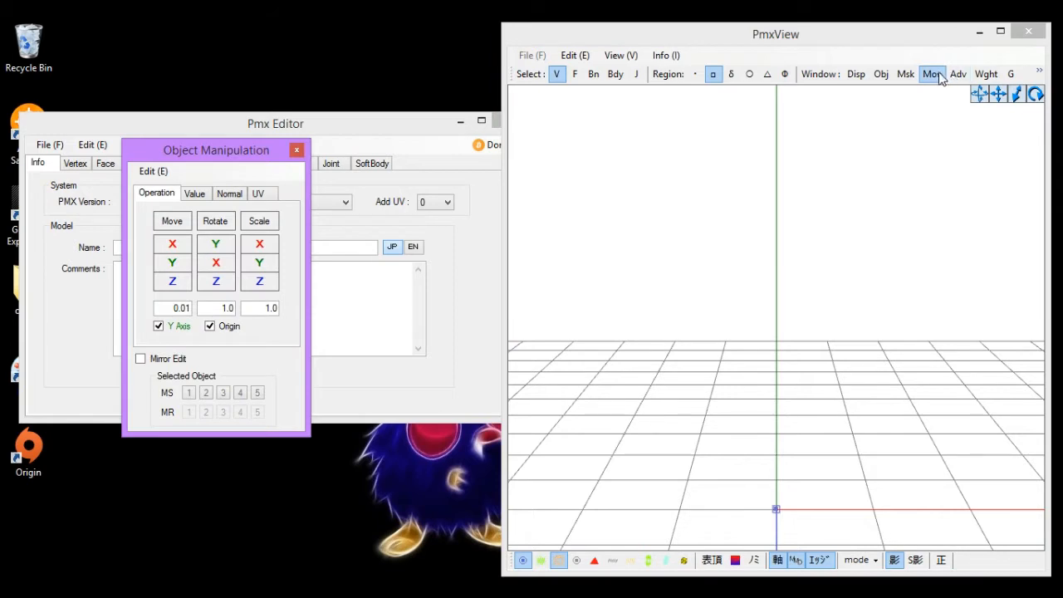
pyautogui.click(956, 77)
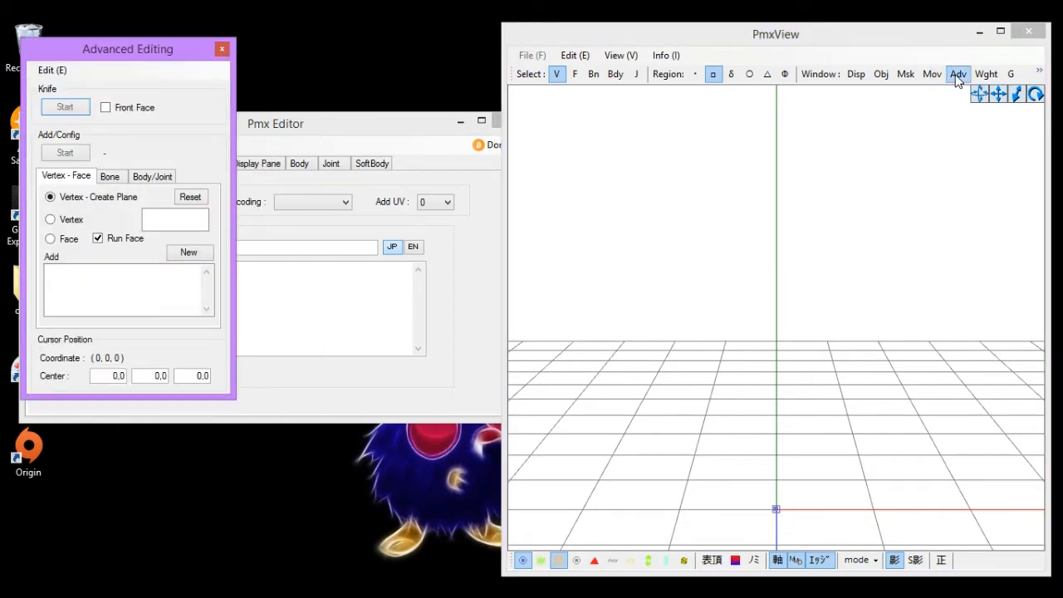
pyautogui.click(957, 76)
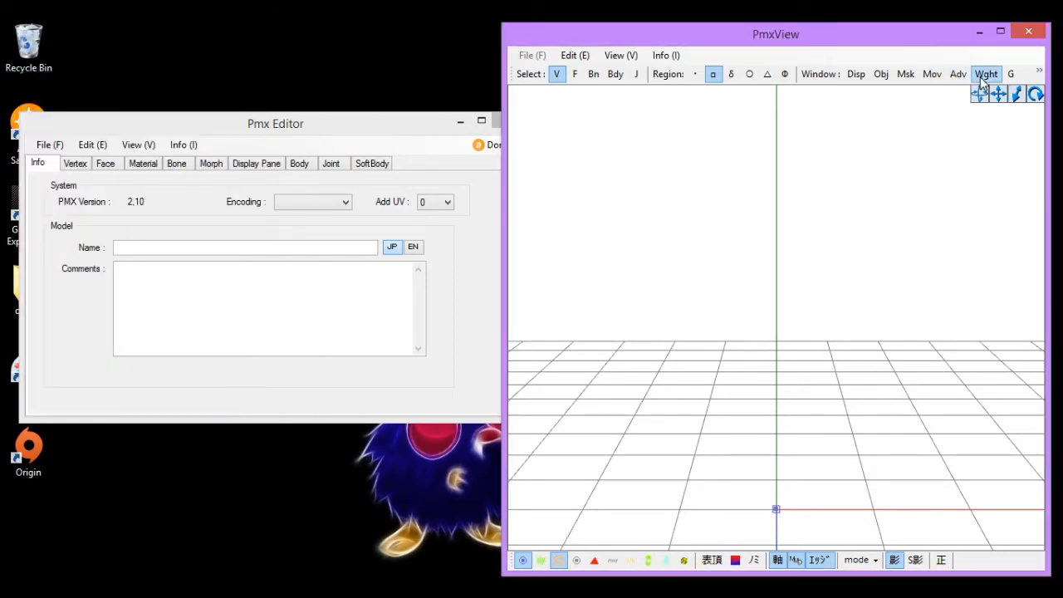
pyautogui.click(981, 77)
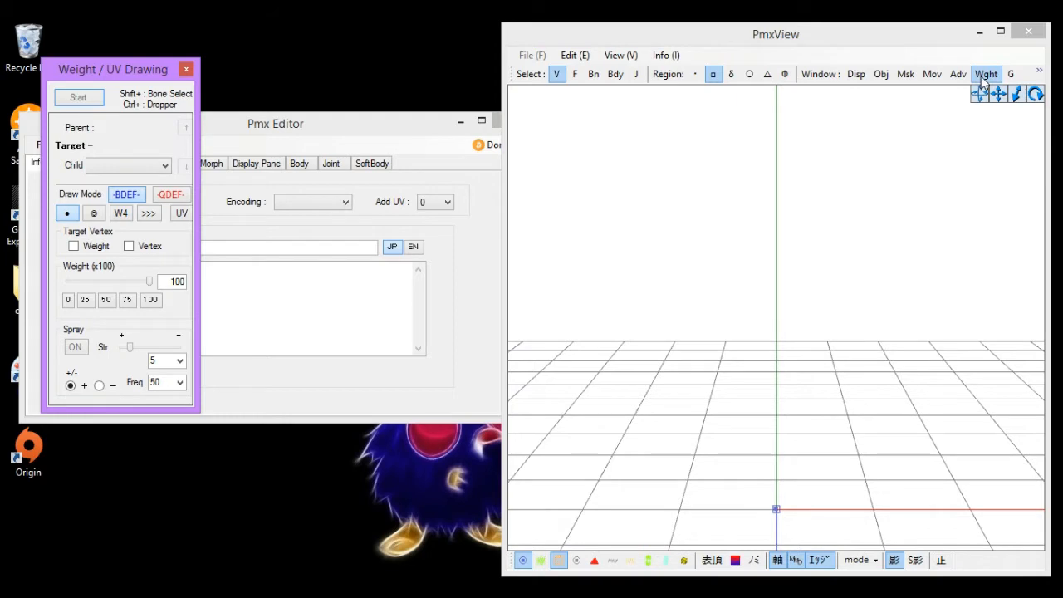
pyautogui.click(980, 76)
# - Open and close the Selection Guide and the SubView windows
pyautogui.click(1012, 74)
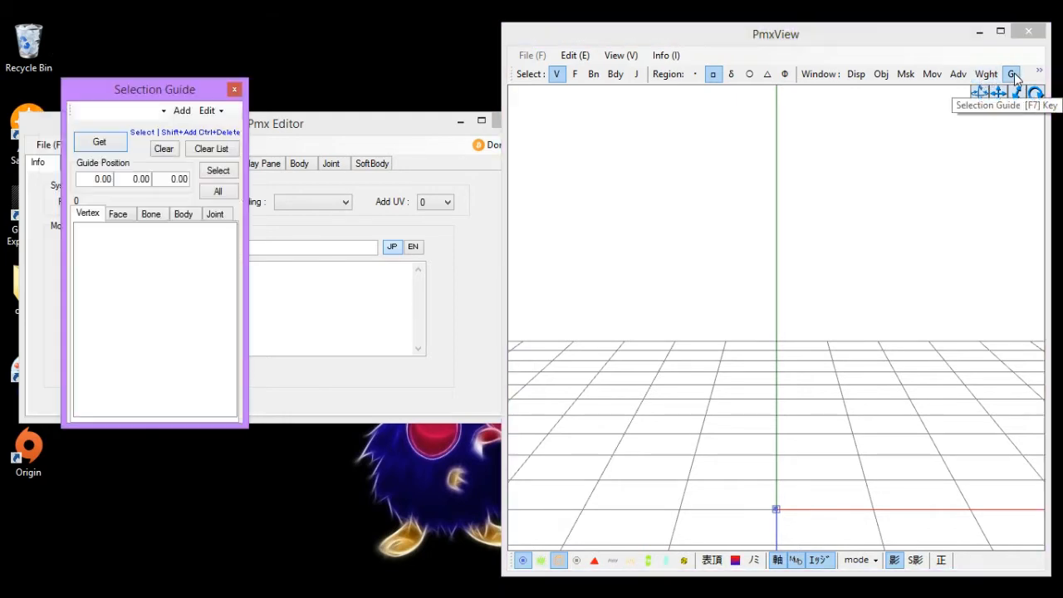
pyautogui.click(1013, 74)
pyautogui.click(1039, 73)
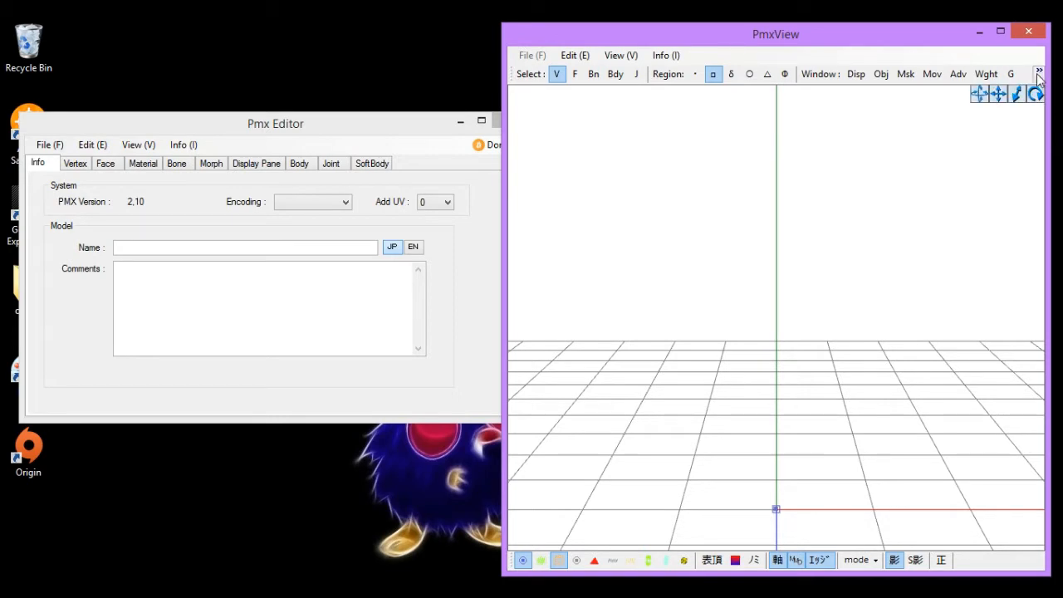
pyautogui.click(961, 93)
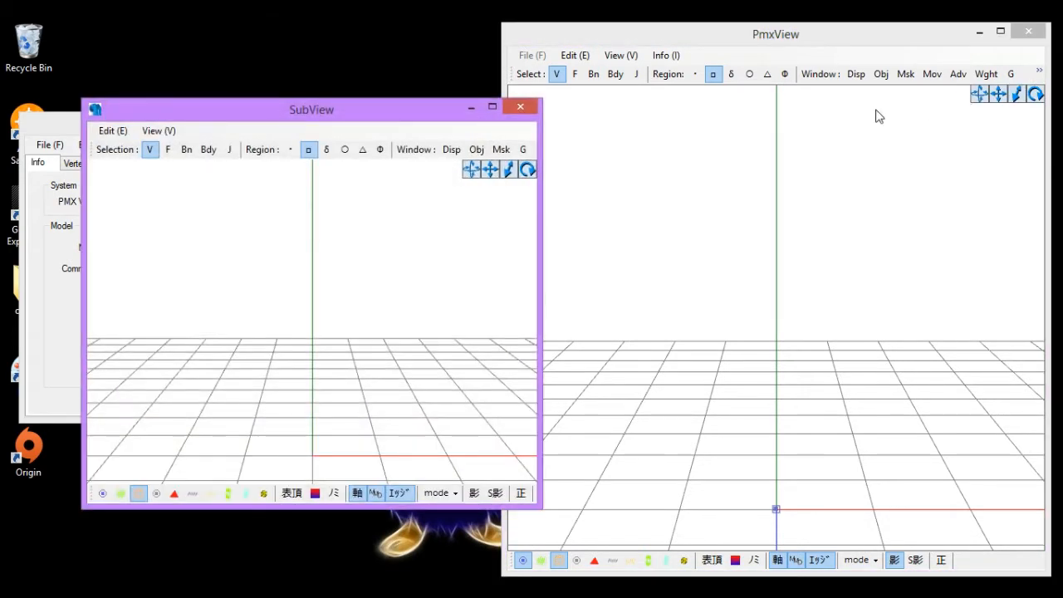
pyautogui.click(521, 106)
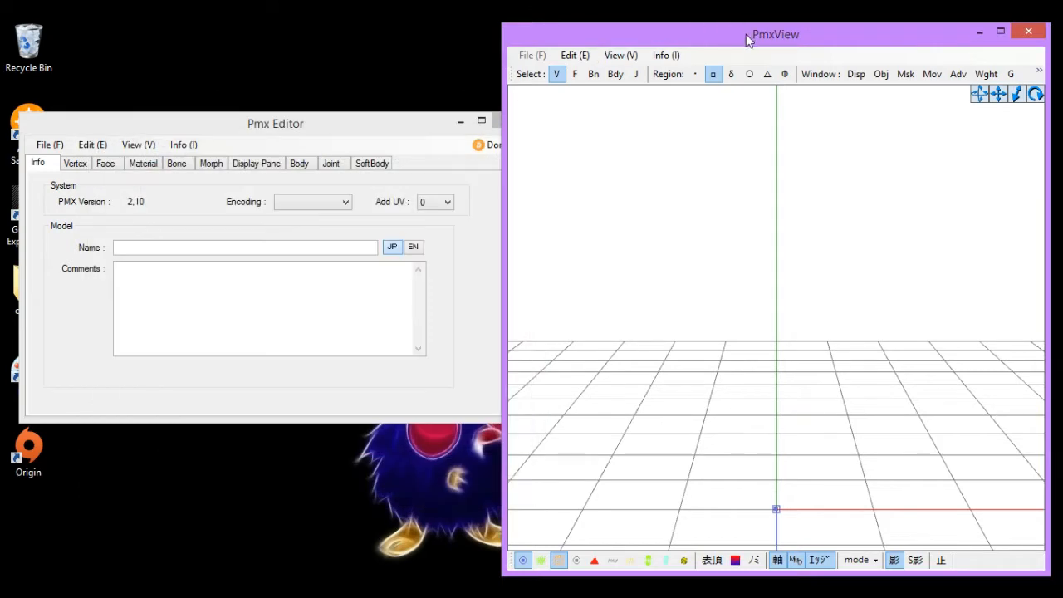
# - Open the Transform View from the PmxView overflow menu, inspect it and close it
pyautogui.moveTo(747, 36); pyautogui.dragTo(648, 33)
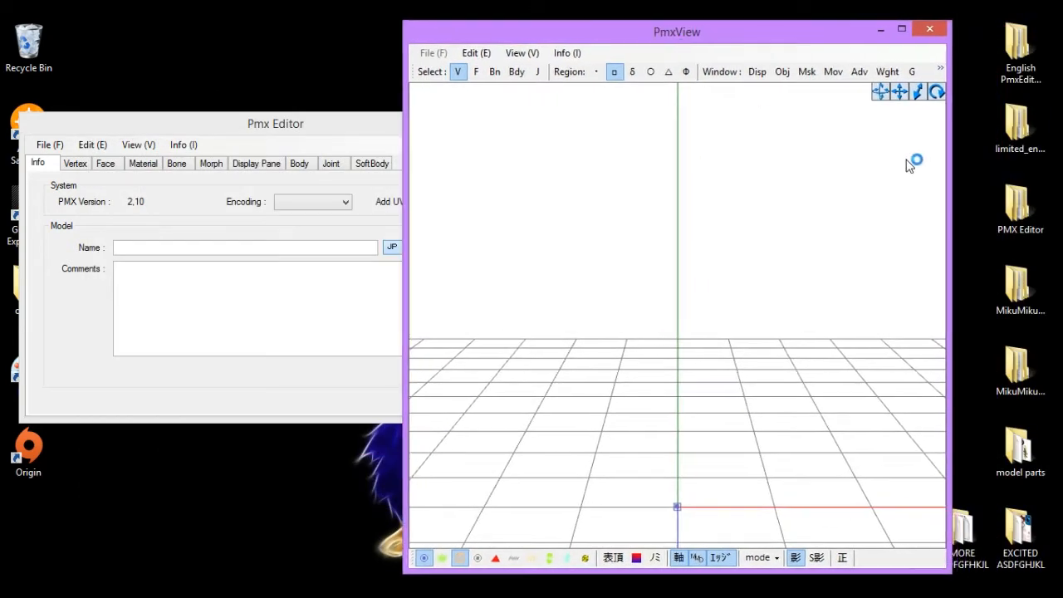
pyautogui.click(939, 71)
pyautogui.click(874, 98)
pyautogui.click(940, 71)
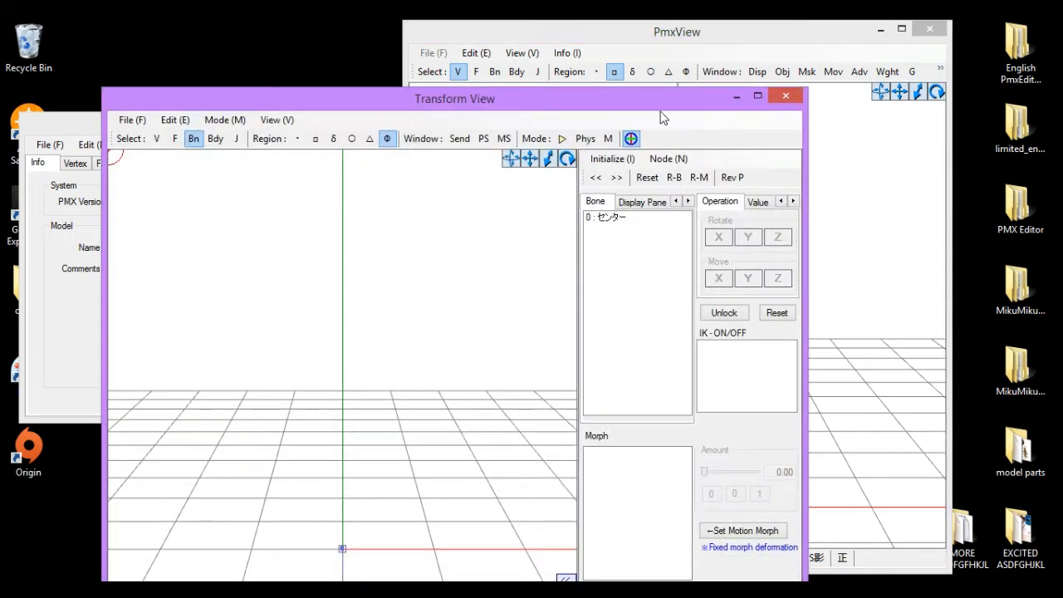
pyautogui.moveTo(662, 113); pyautogui.dragTo(665, 55)
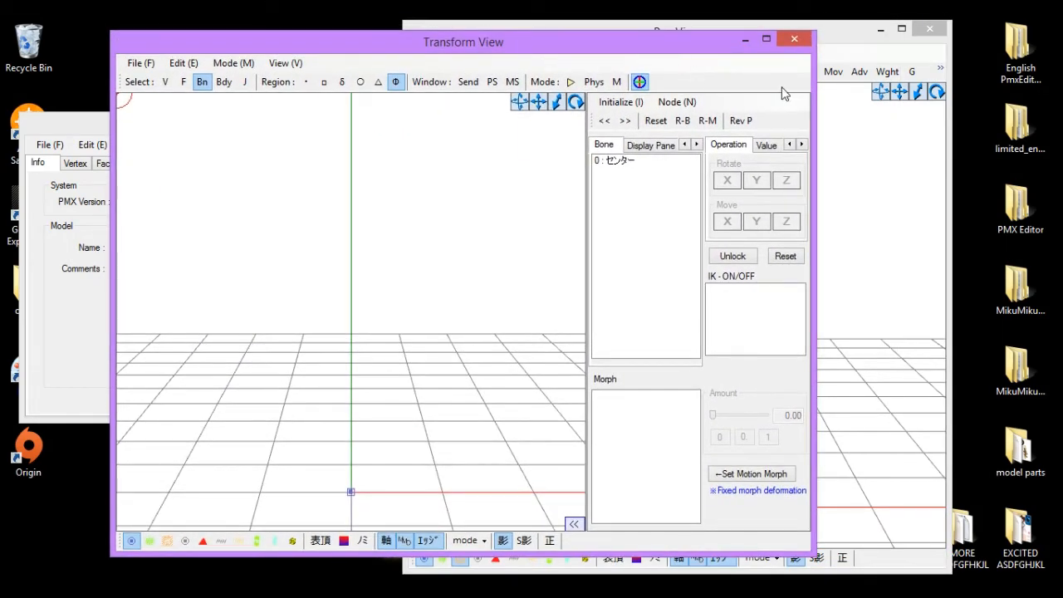
pyautogui.click(794, 39)
# - Browse the editor's File, Edit and Info menus
pyautogui.moveTo(841, 38); pyautogui.dragTo(901, 39)
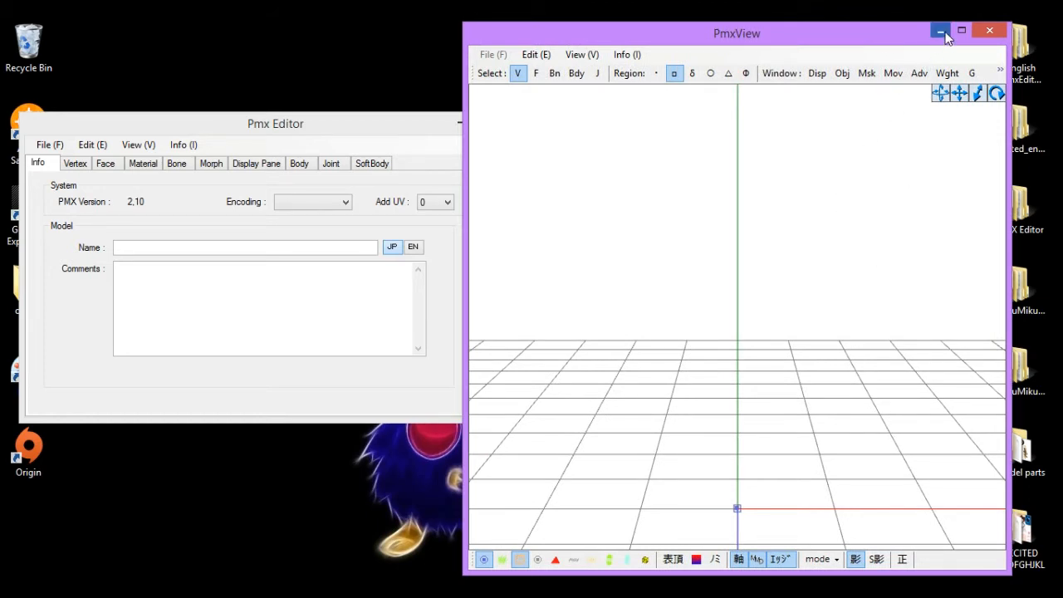
pyautogui.click(66, 147)
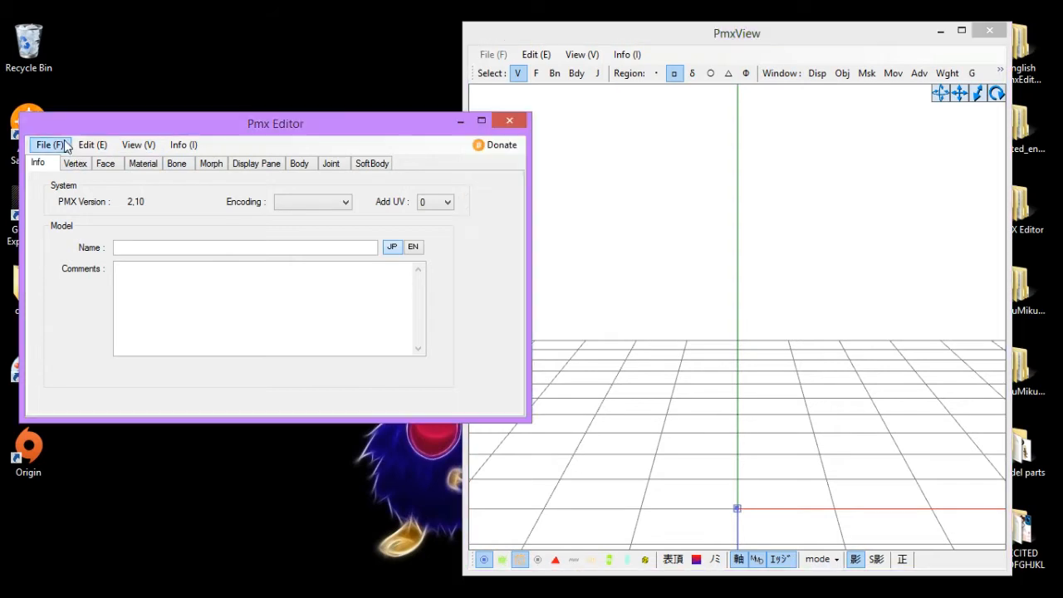
pyautogui.click(66, 146)
pyautogui.moveTo(89, 152)
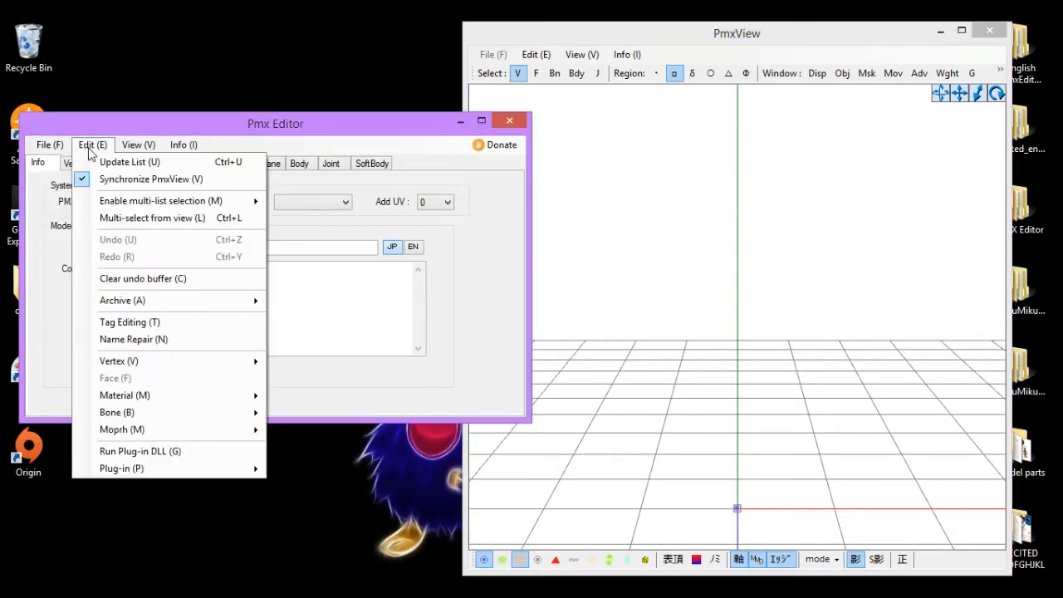
pyautogui.moveTo(176, 146)
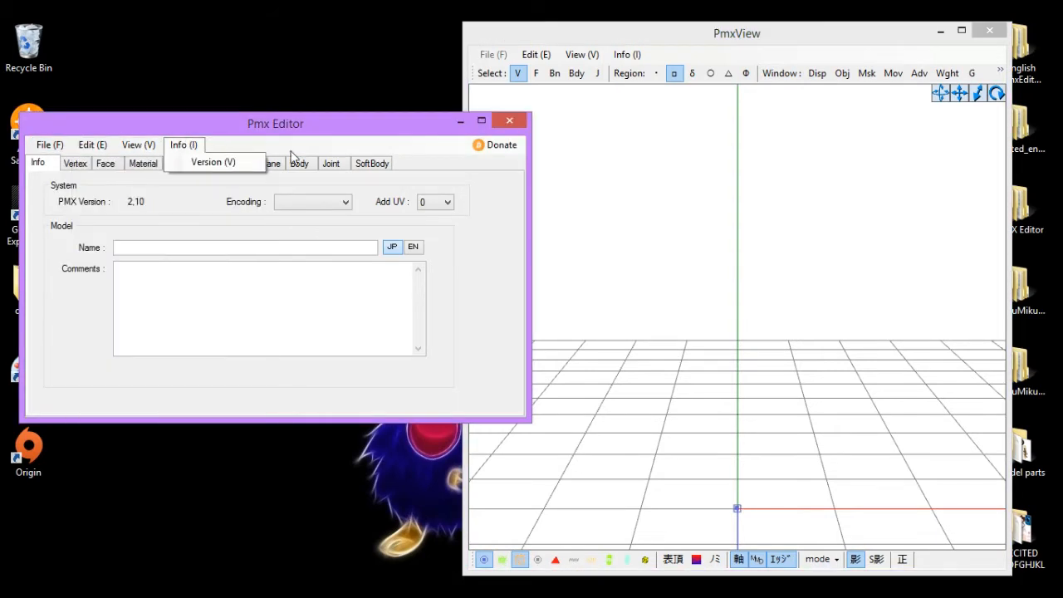
# - Open the Tut folder on the desktop showing the model parts and textures
pyautogui.click(758, 222)
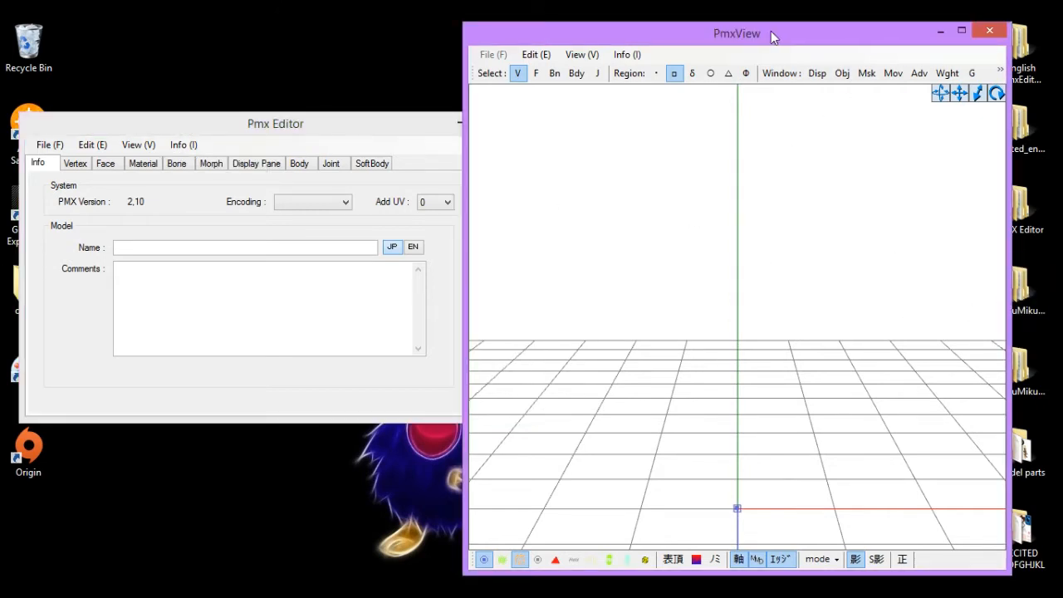
pyautogui.moveTo(770, 32); pyautogui.dragTo(616, 33)
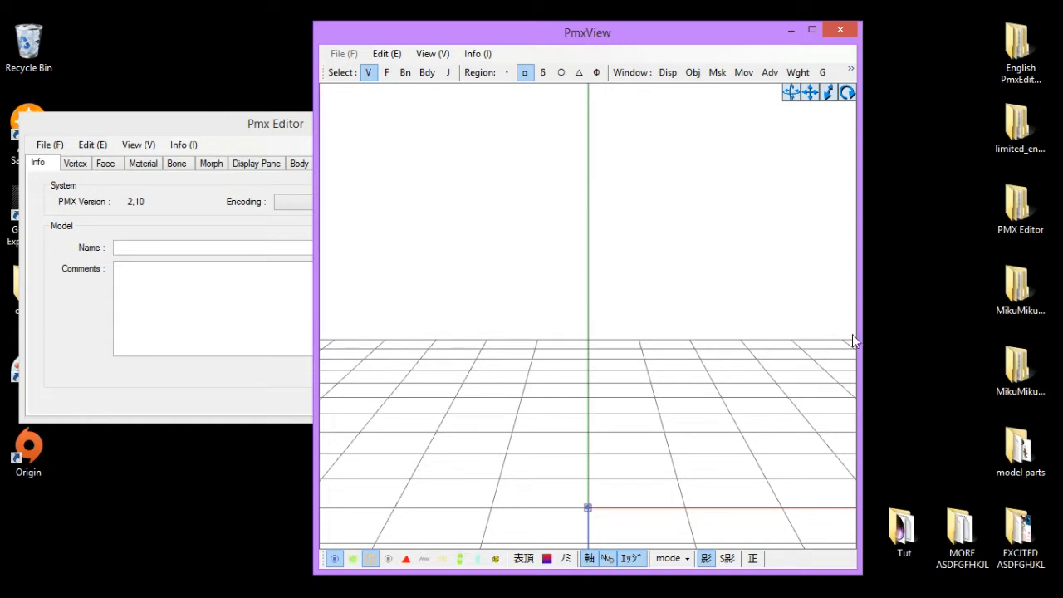
pyautogui.doubleClick(895, 526)
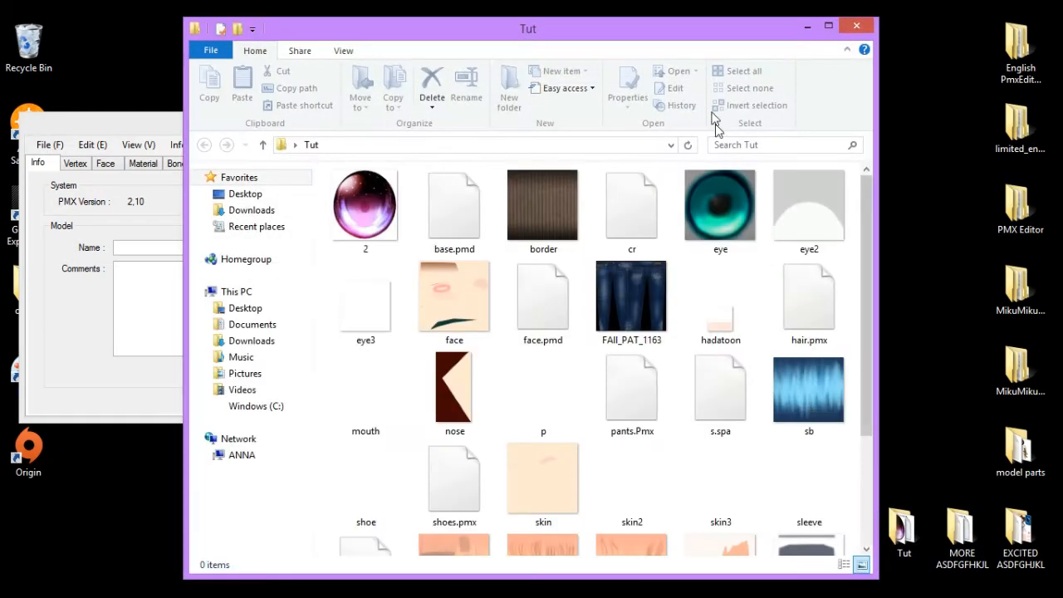
pyautogui.moveTo(652, 33); pyautogui.dragTo(545, 34)
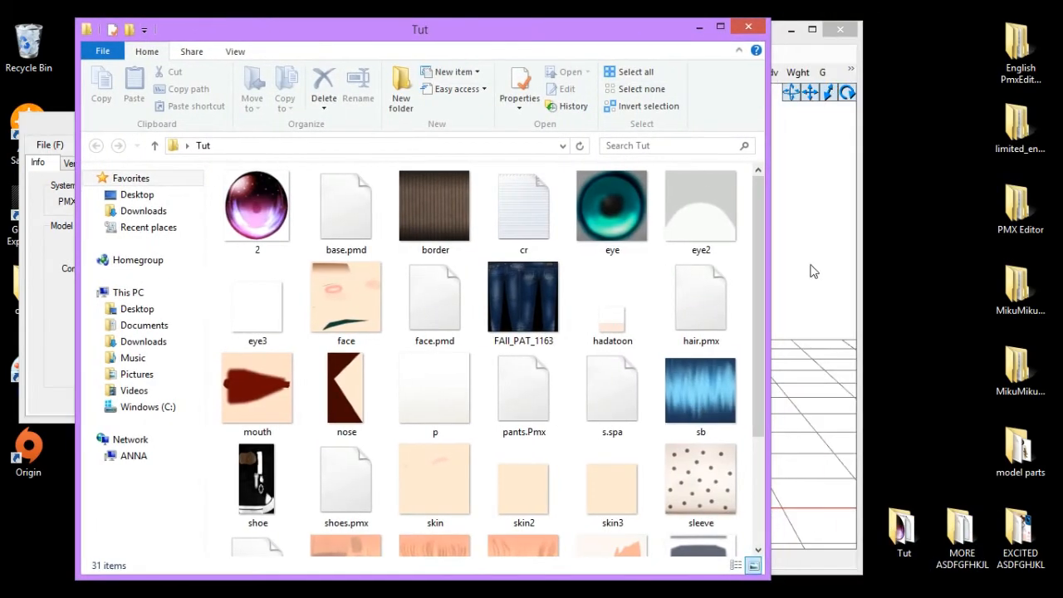
# - Move and resize the PmxView window so it sits beside the Tut folder window
pyautogui.click(814, 271)
pyautogui.moveTo(689, 42); pyautogui.dragTo(872, 42)
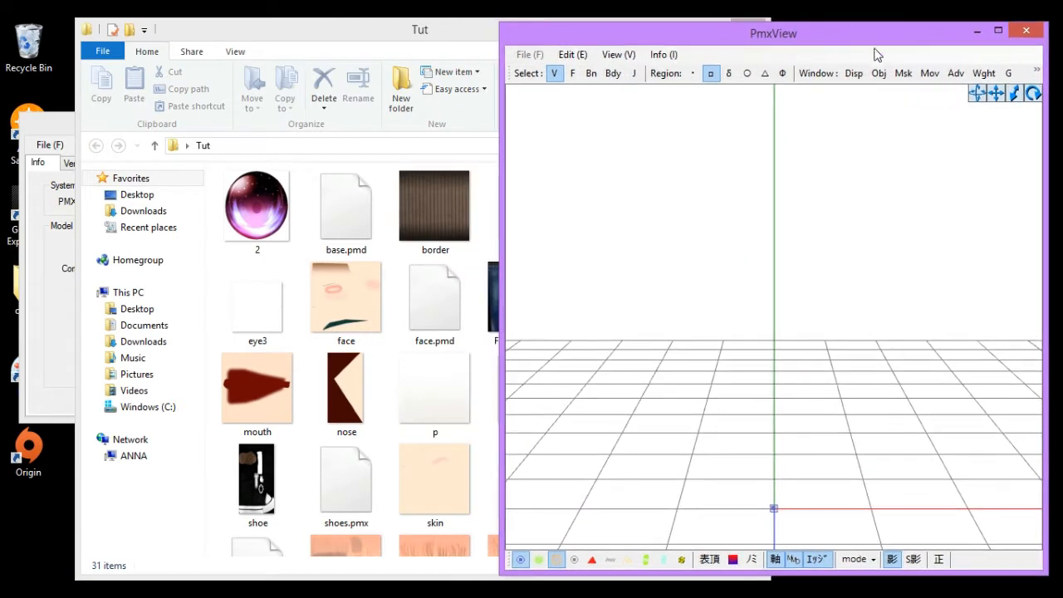
pyautogui.moveTo(838, 573); pyautogui.dragTo(838, 577)
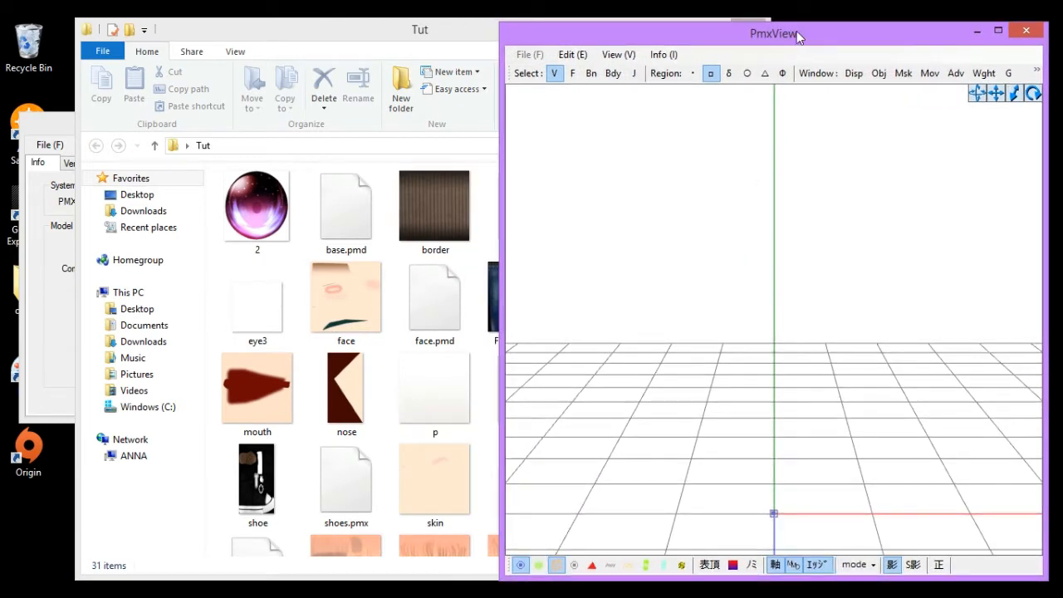
pyautogui.moveTo(796, 31); pyautogui.dragTo(796, 26)
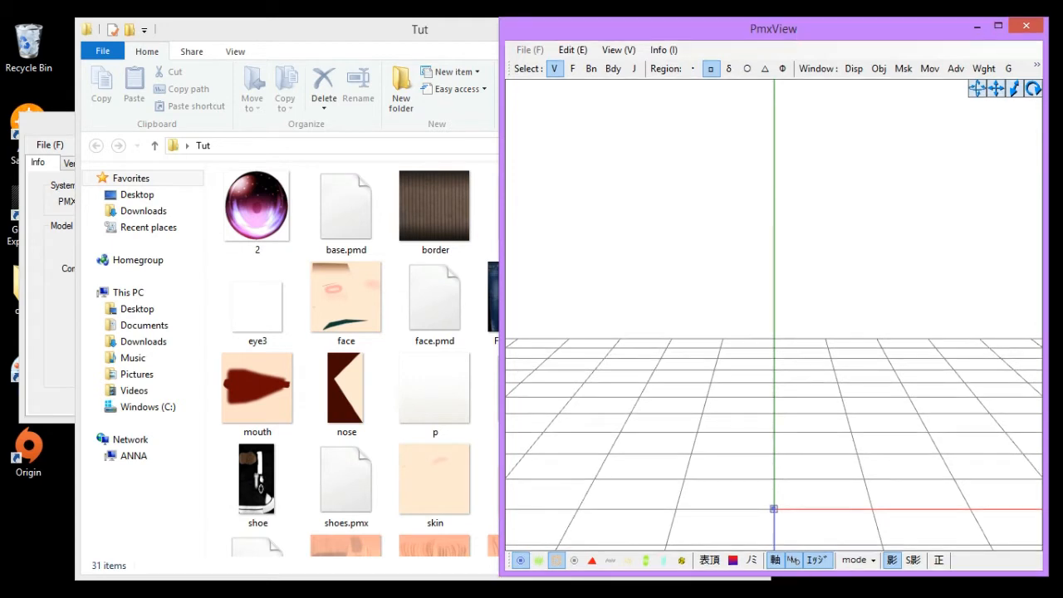
pyautogui.moveTo(808, 571); pyautogui.dragTo(807, 576)
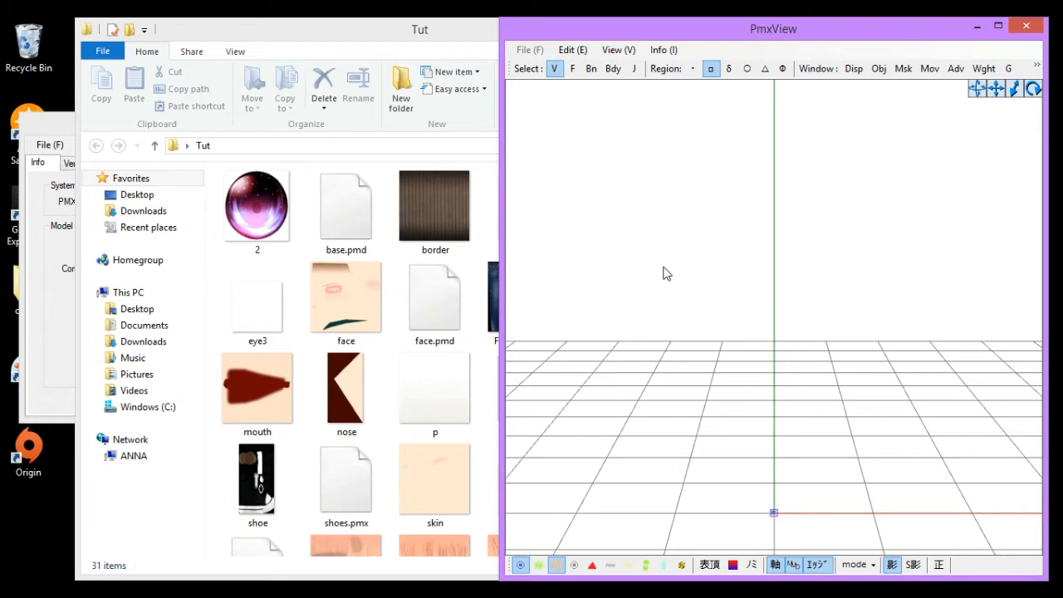
# - Bring the Pmx Editor forward and browse its Face, Display Pane, SoftBody, Body, Joint and Info tabs
pyautogui.click(68, 140)
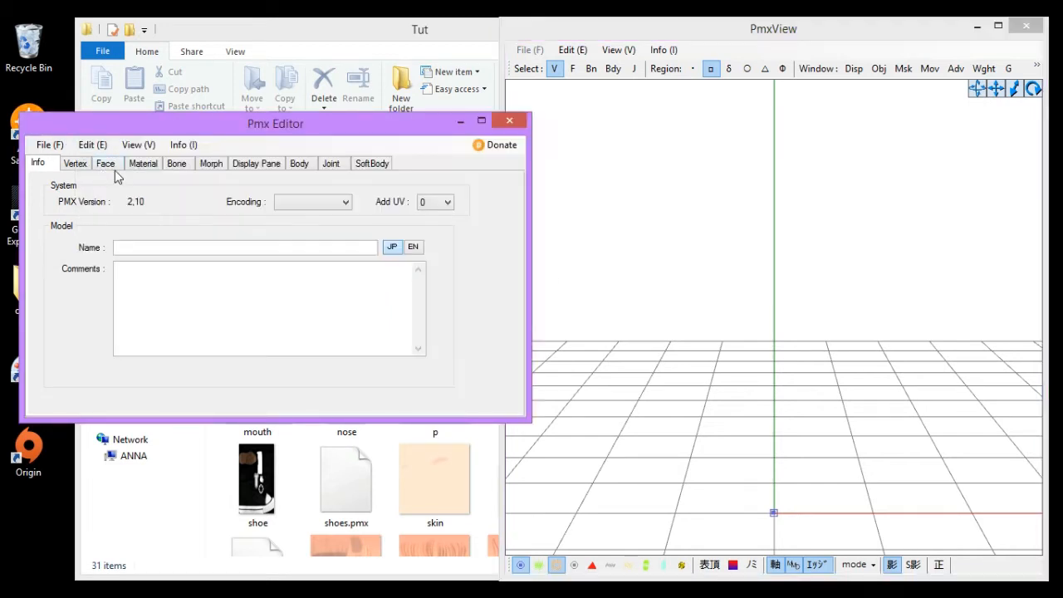
pyautogui.click(106, 163)
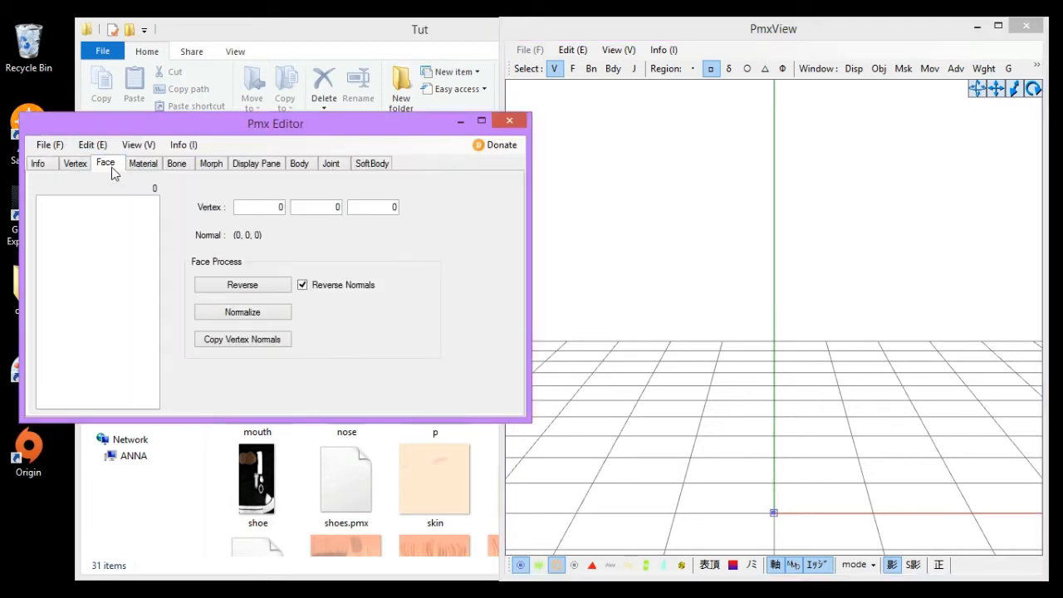
pyautogui.click(266, 169)
pyautogui.click(375, 163)
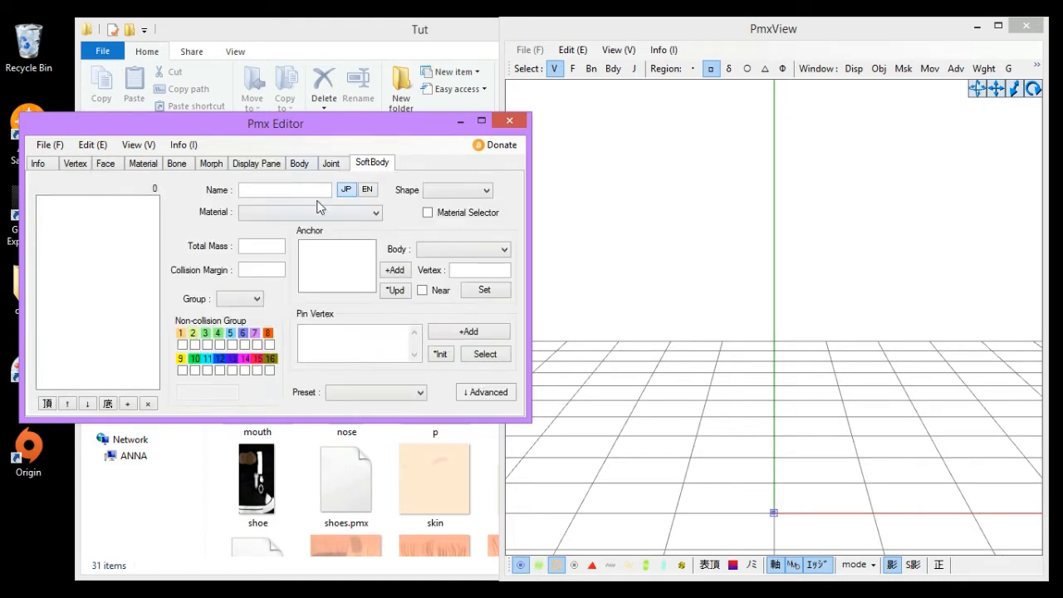
pyautogui.click(303, 168)
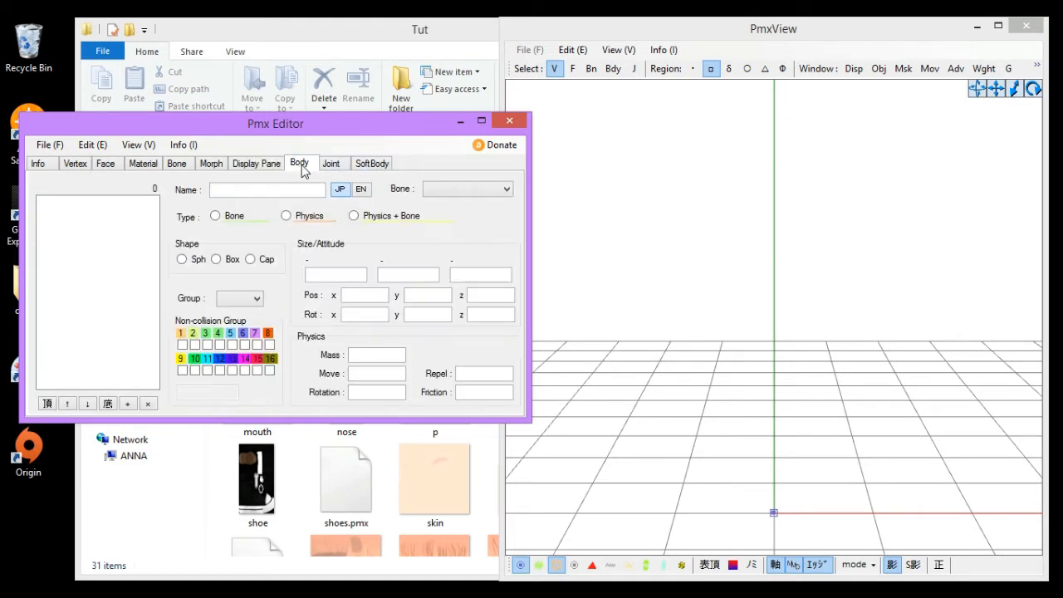
pyautogui.click(331, 167)
pyautogui.click(50, 165)
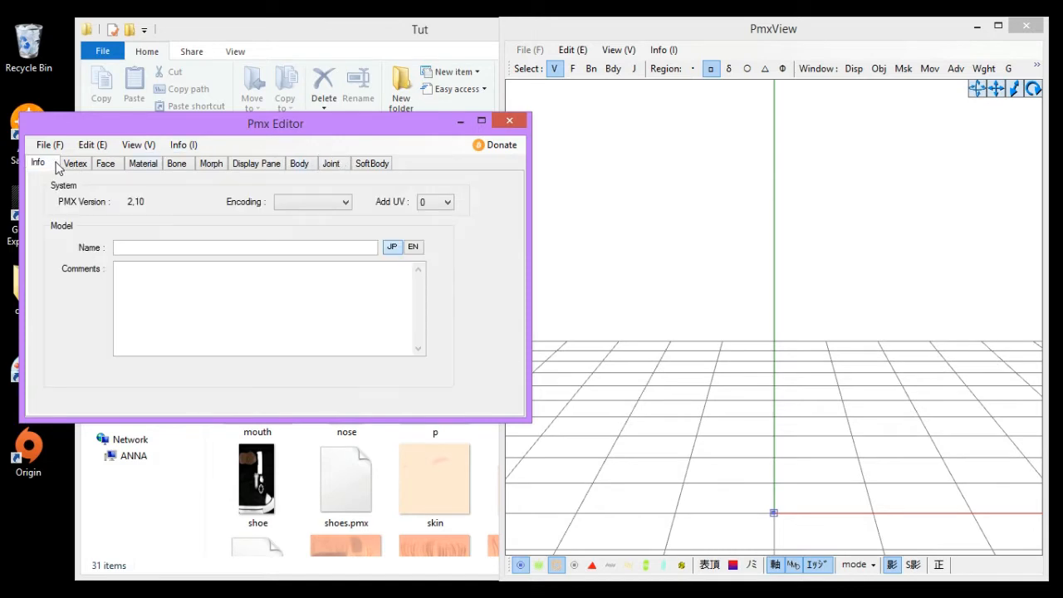
# - Load base.pmd from the Tut folder into the PmxView as a new model at scale 1
pyautogui.click(764, 242)
pyautogui.click(163, 516)
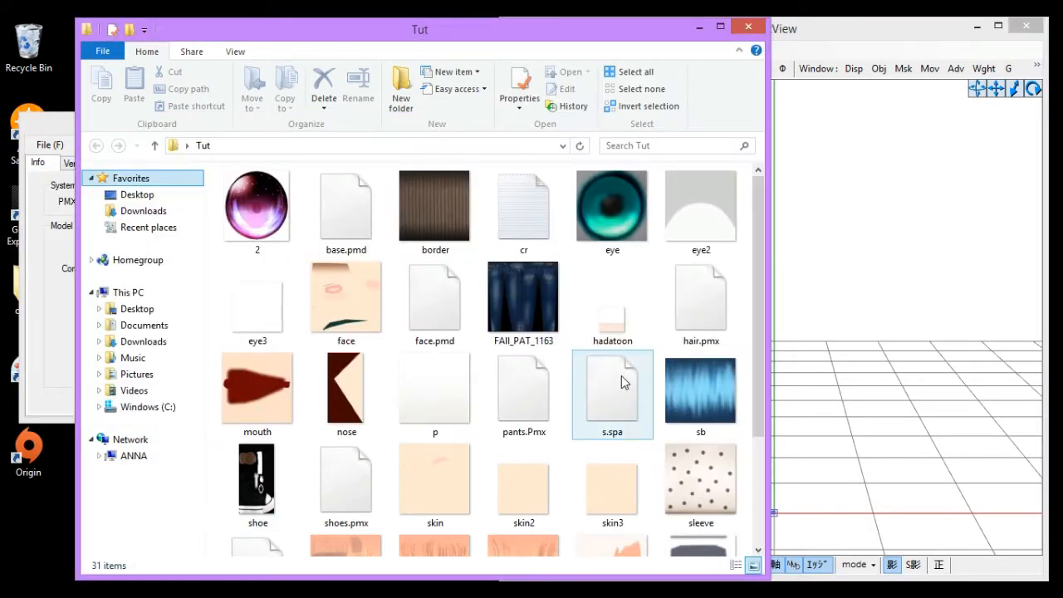
pyautogui.click(749, 333)
pyautogui.scroll(-3, 747, 324)
pyautogui.scroll(3, 747, 324)
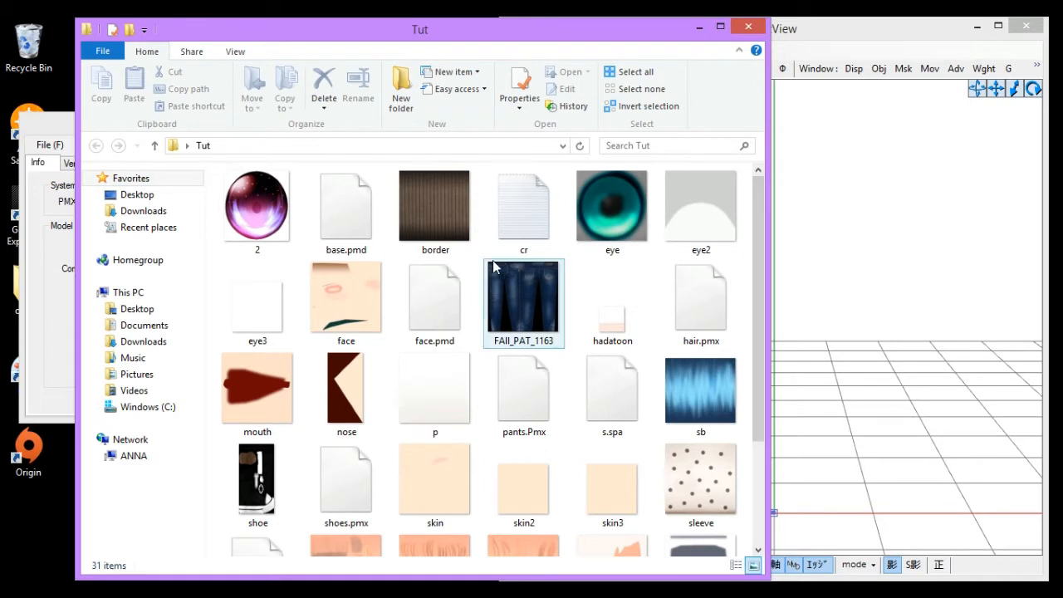
pyautogui.click(894, 321)
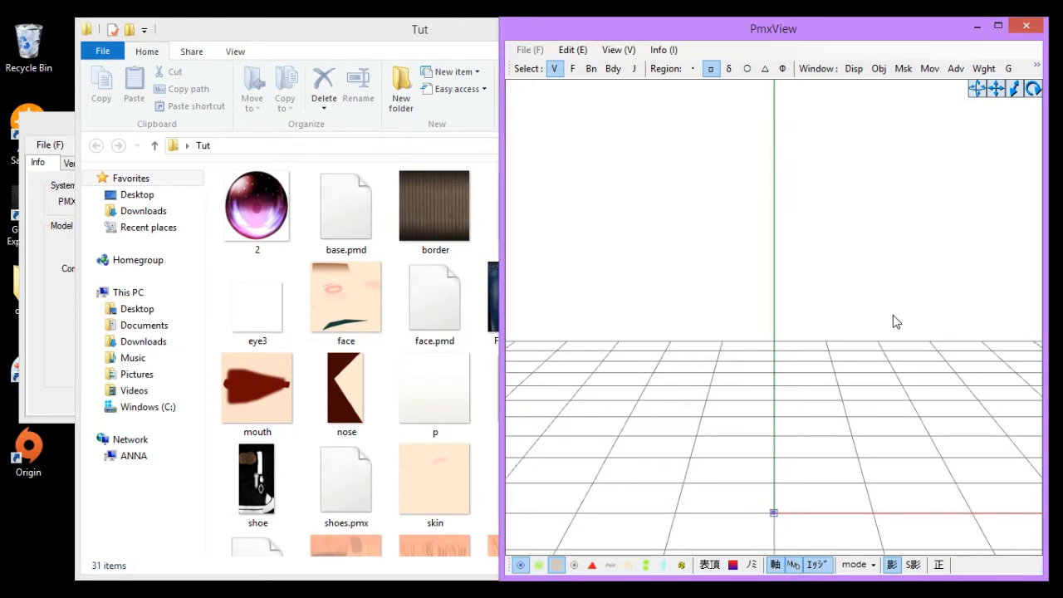
pyautogui.moveTo(366, 217); pyautogui.dragTo(743, 259)
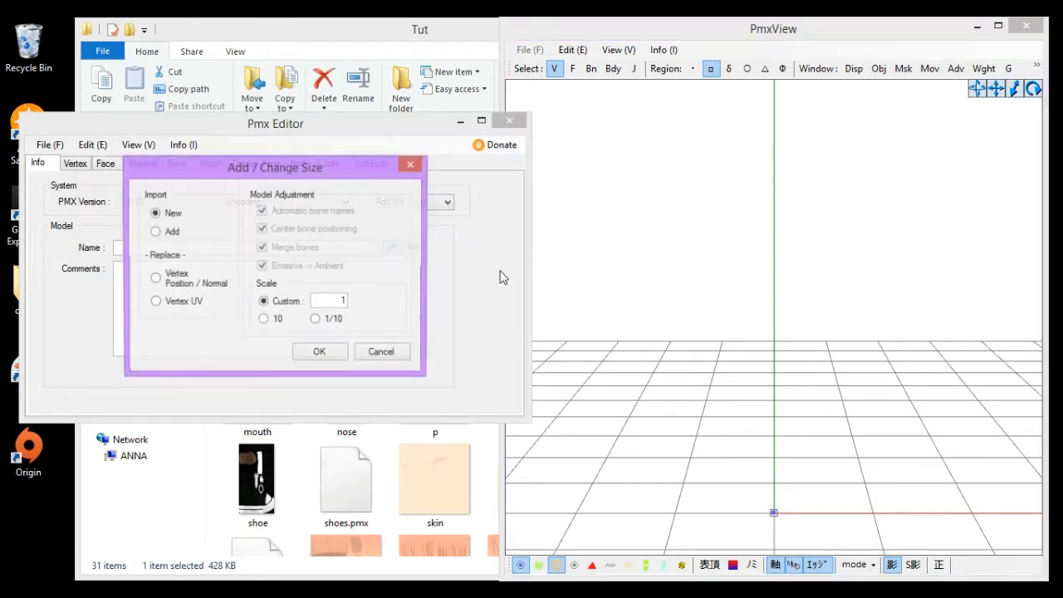
pyautogui.click(320, 354)
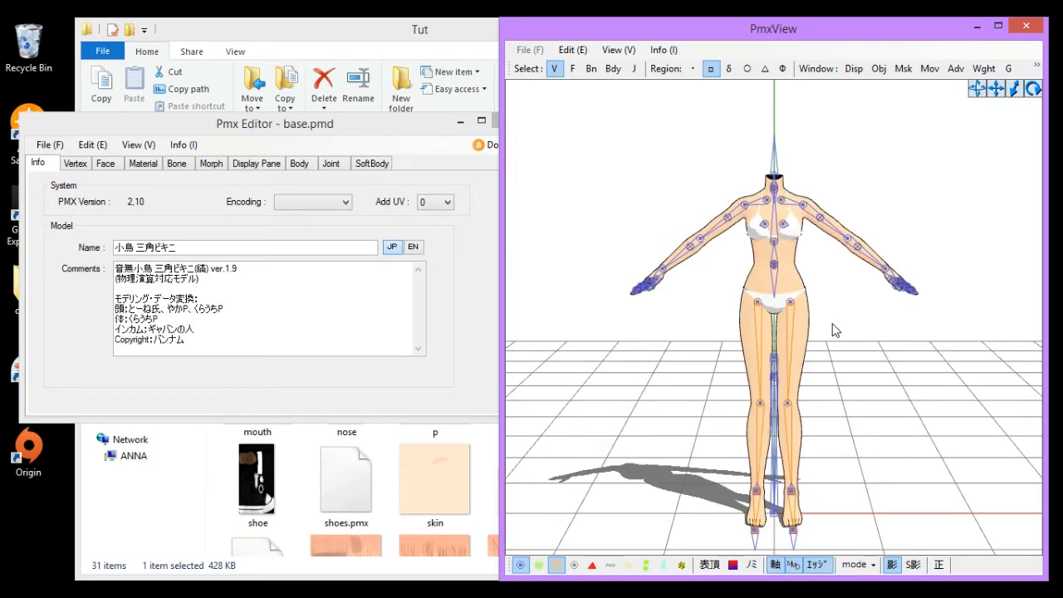
# - Add face.pmd from the Tut folder to the loaded base model using the Add import option
pyautogui.moveTo(800, 340); pyautogui.dragTo(781, 357, button='right')
pyautogui.click(176, 534)
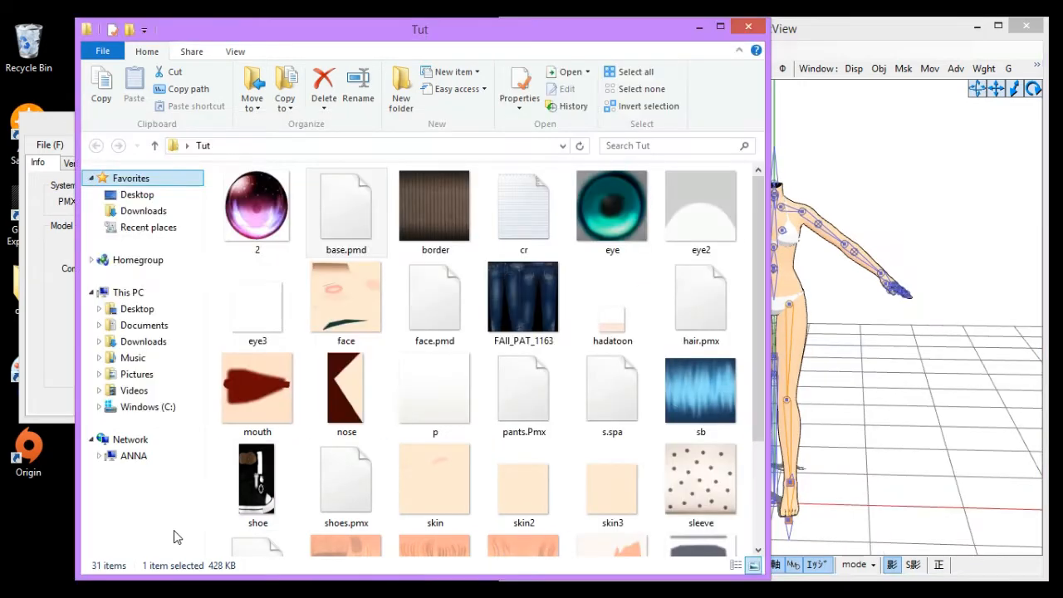
pyautogui.moveTo(345, 207); pyautogui.dragTo(870, 294)
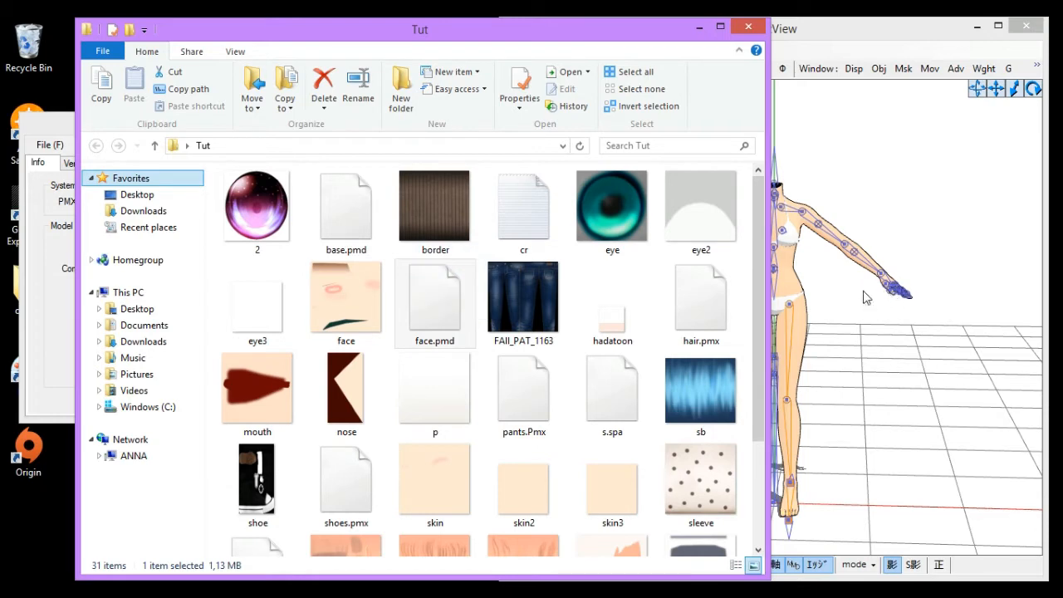
pyautogui.click(155, 232)
pyautogui.click(321, 353)
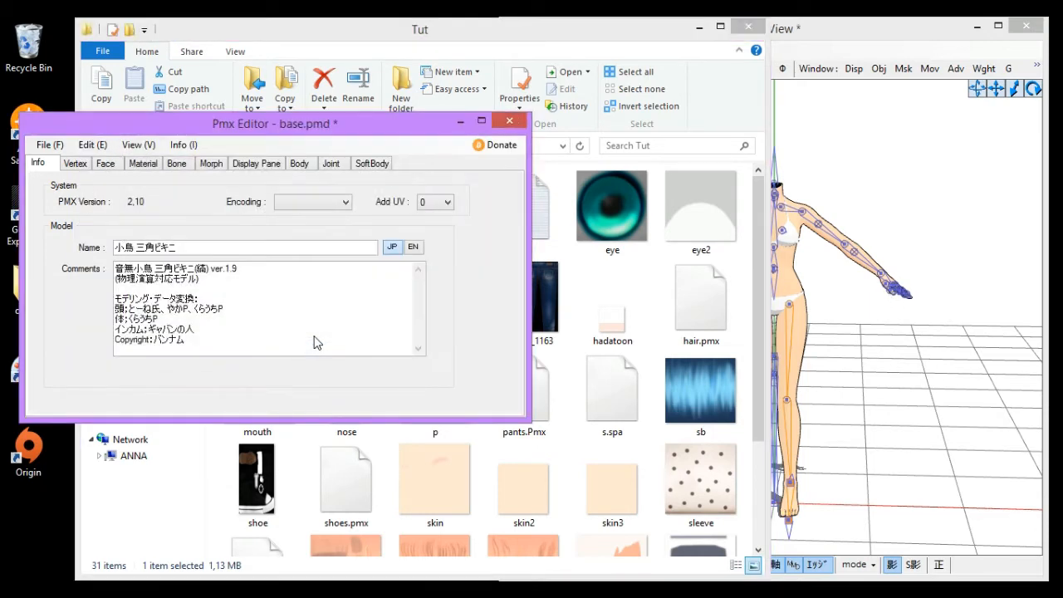
pyautogui.click(907, 160)
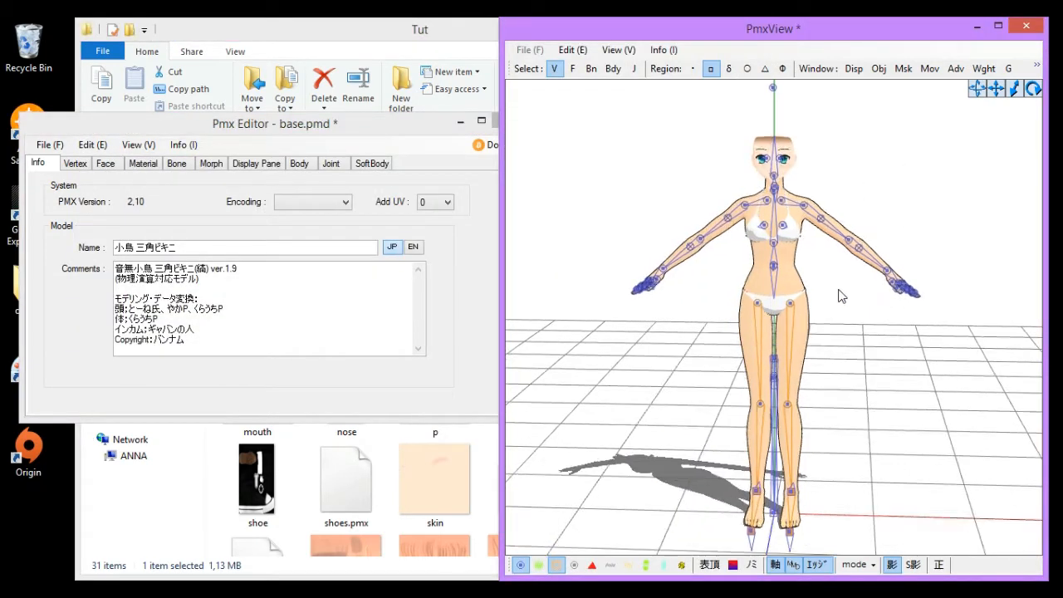
# - Zoom and orbit around the combined model to inspect the head and body
pyautogui.scroll(6, 831, 279)
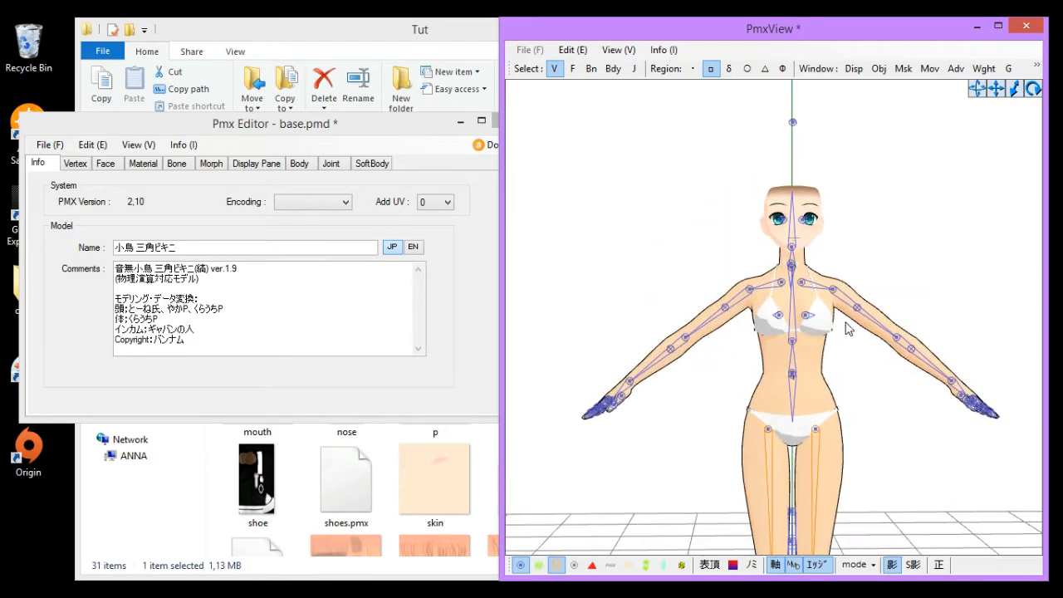
pyautogui.scroll(6, 816, 381)
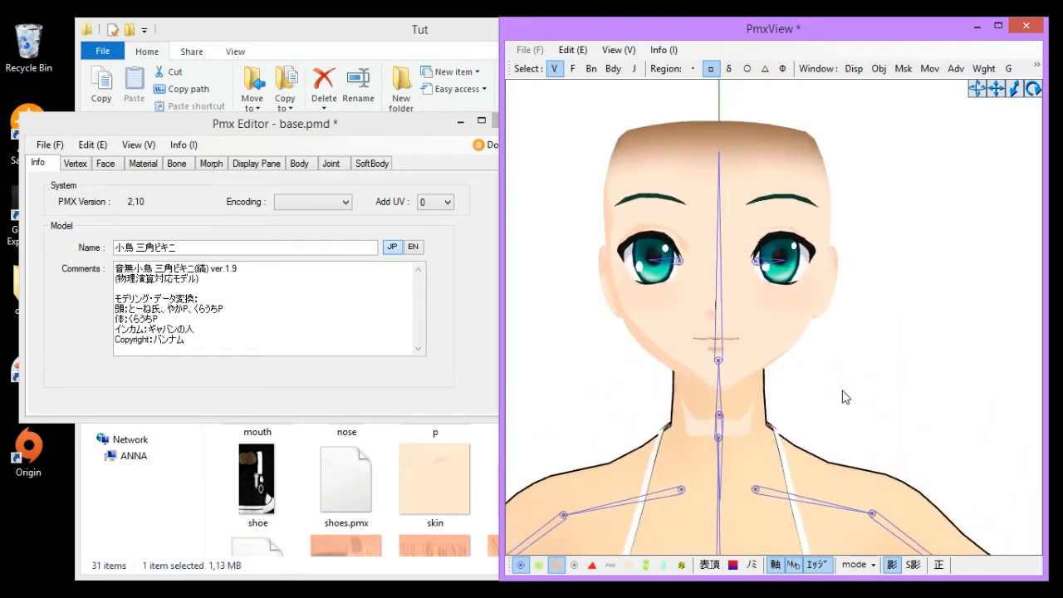
pyautogui.moveTo(845, 397); pyautogui.dragTo(842, 362, button='right')
pyautogui.moveTo(839, 356); pyautogui.dragTo(834, 314, button='middle')
pyautogui.scroll(-3, 828, 313)
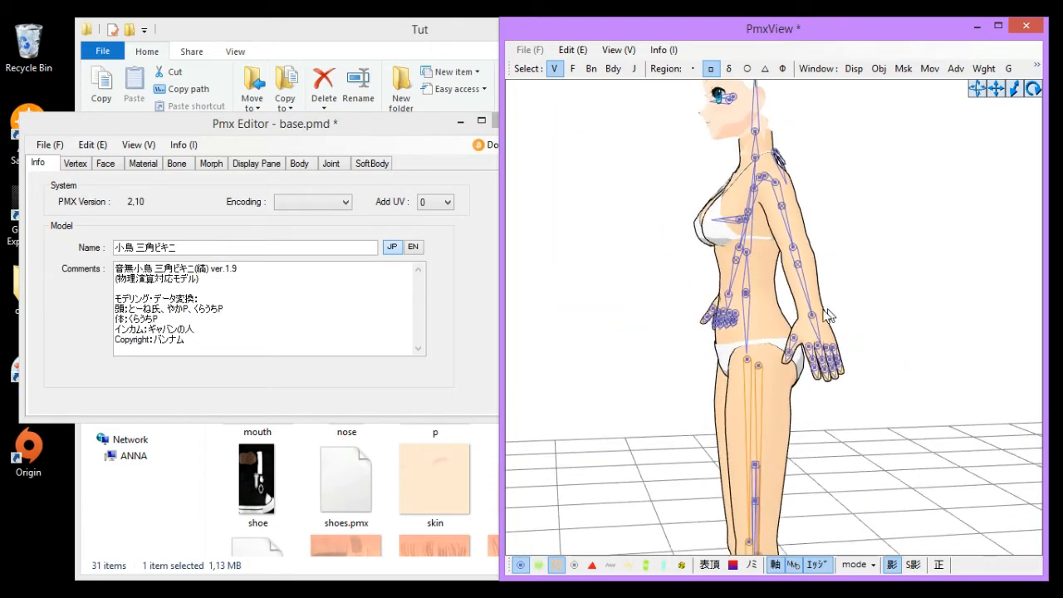
pyautogui.moveTo(828, 312); pyautogui.dragTo(874, 314, button='right')
pyautogui.scroll(3, 739, 307)
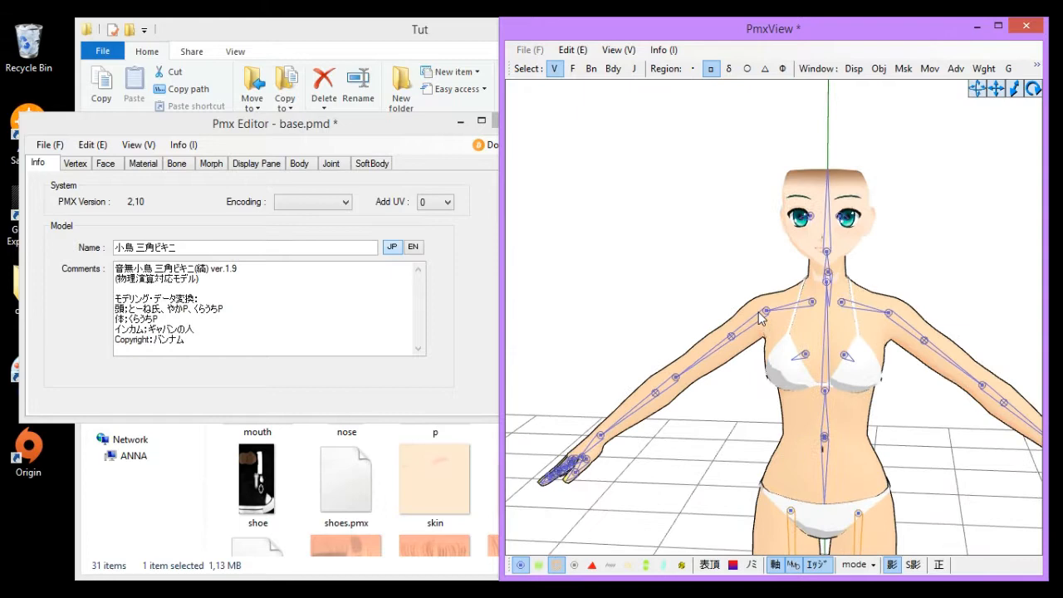
# - Open the Vertex/Masking window and turn on the vertex display in the view
pyautogui.click(900, 70)
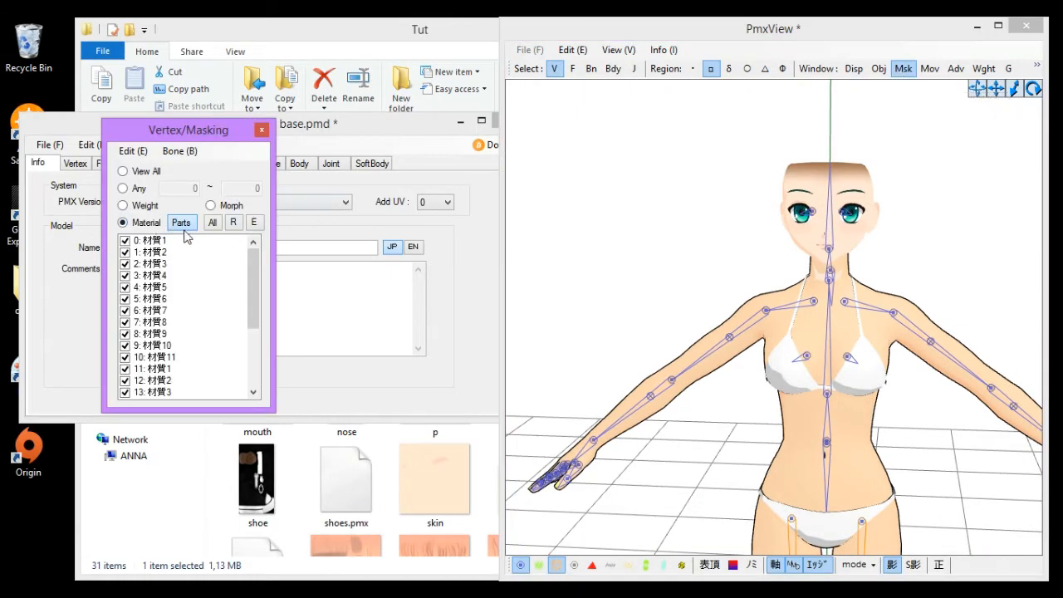
pyautogui.moveTo(829, 286); pyautogui.dragTo(821, 107, button='middle')
pyautogui.scroll(-1, 821, 108)
pyautogui.scroll(-2, 604, 540)
pyautogui.click(537, 566)
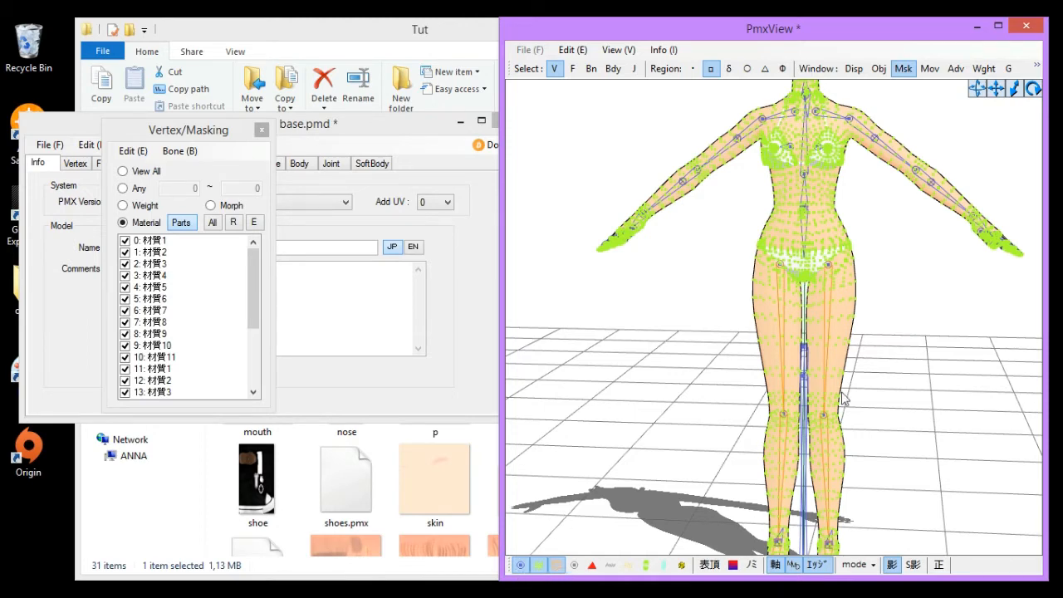
# - Box-select vertices around the model's hips and clear the selection again
pyautogui.moveTo(824, 366)
pyautogui.mouseDown(button='right')
pyautogui.moveTo(817, 376)
pyautogui.moveTo(833, 372)
pyautogui.moveTo(830, 386)
pyautogui.mouseUp(button='right')
pyautogui.scroll(-2, 833, 372)
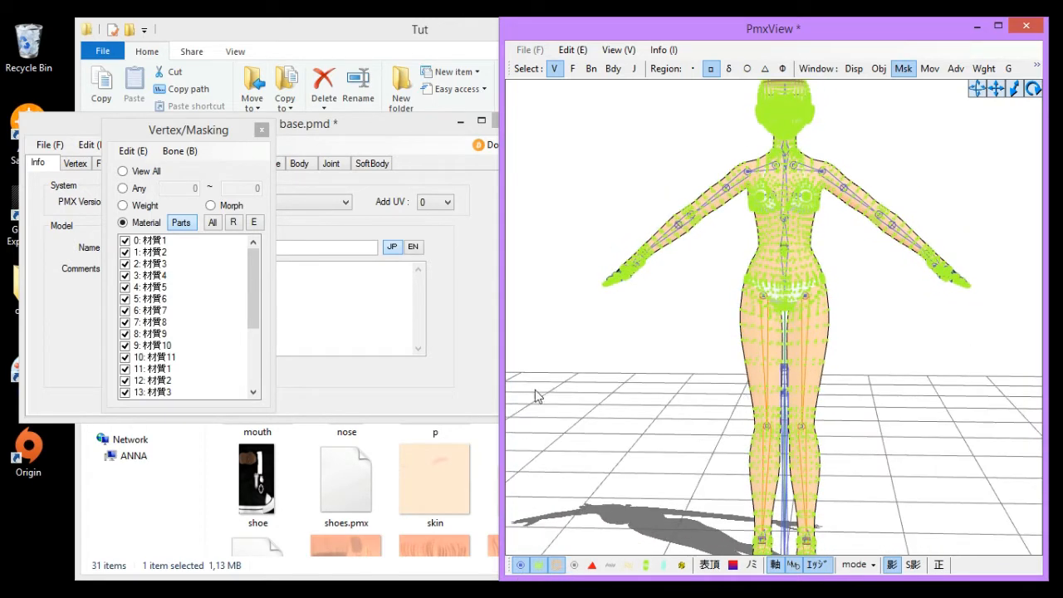
pyautogui.moveTo(686, 294); pyautogui.dragTo(656, 304)
pyautogui.moveTo(680, 346); pyautogui.dragTo(910, 428)
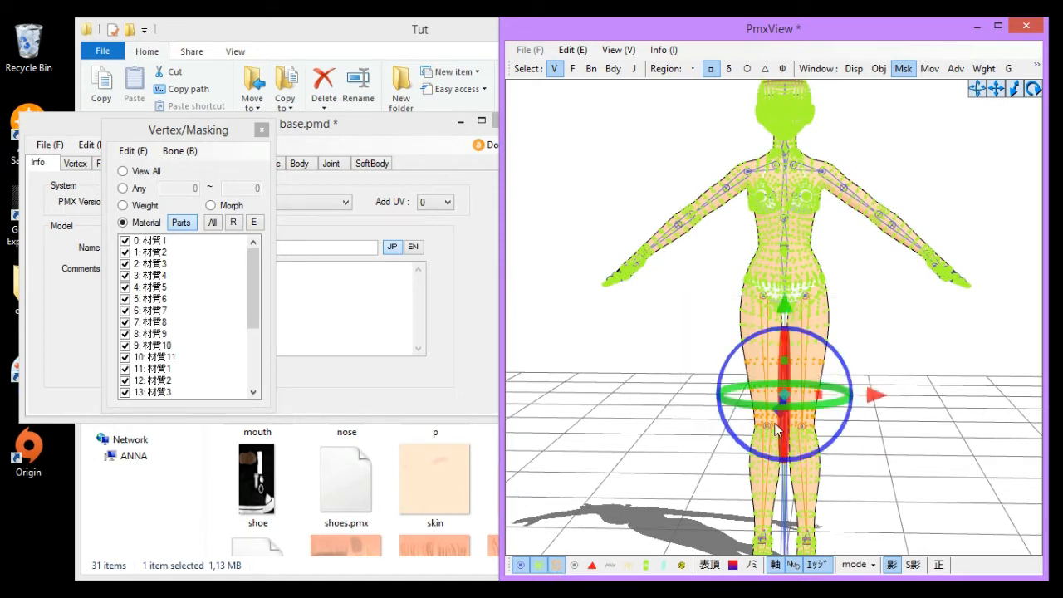
pyautogui.click(652, 348)
# - Turn off the bone and vertex display in the PmxView
pyautogui.click(522, 565)
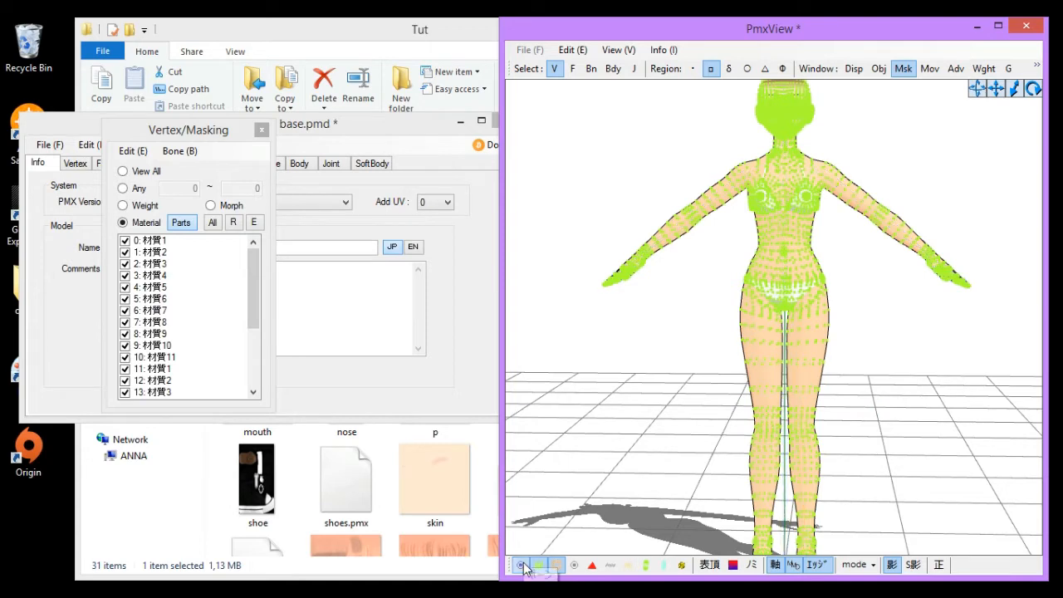
pyautogui.scroll(3, 771, 320)
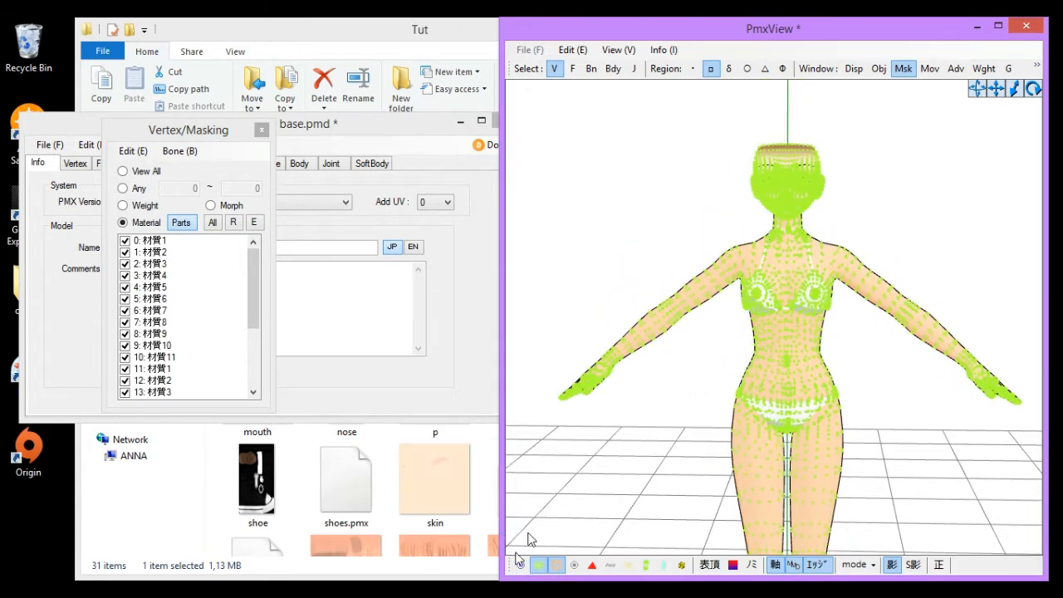
pyautogui.scroll(4, 688, 387)
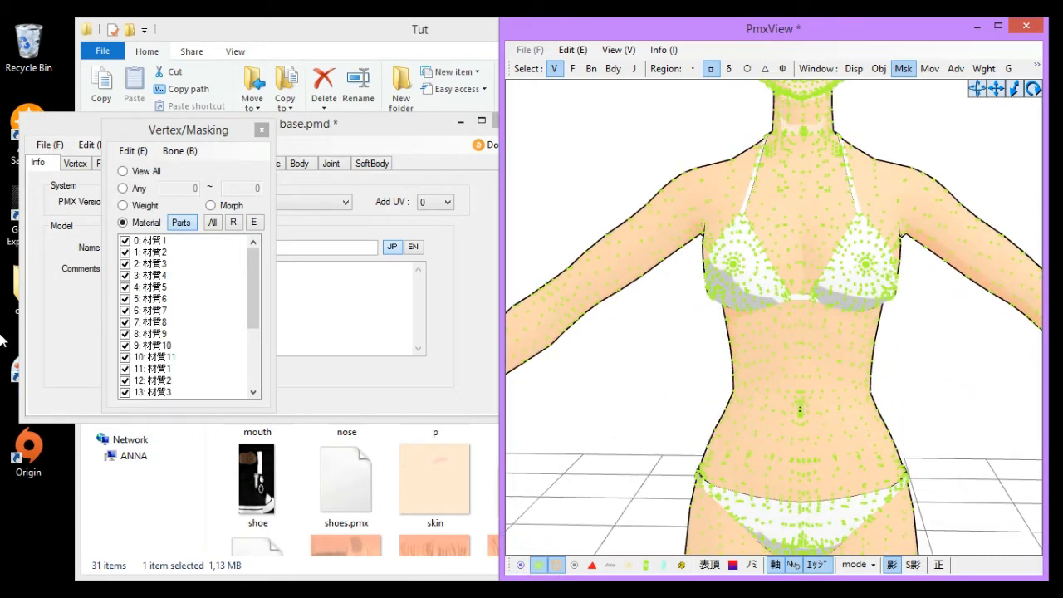
pyautogui.moveTo(638, 385); pyautogui.dragTo(639, 417, button='middle')
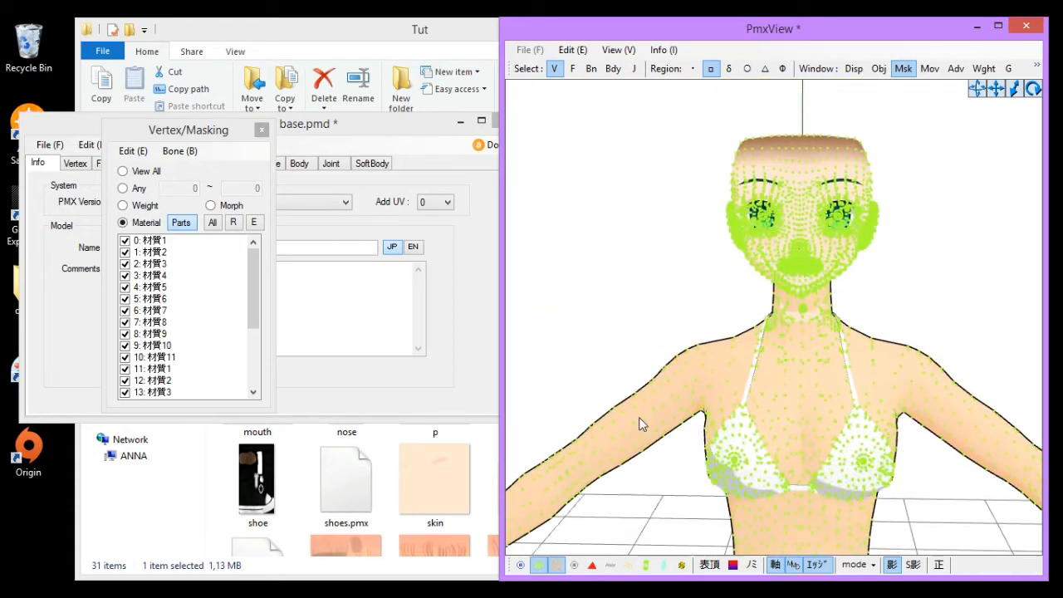
pyautogui.scroll(1, 686, 350)
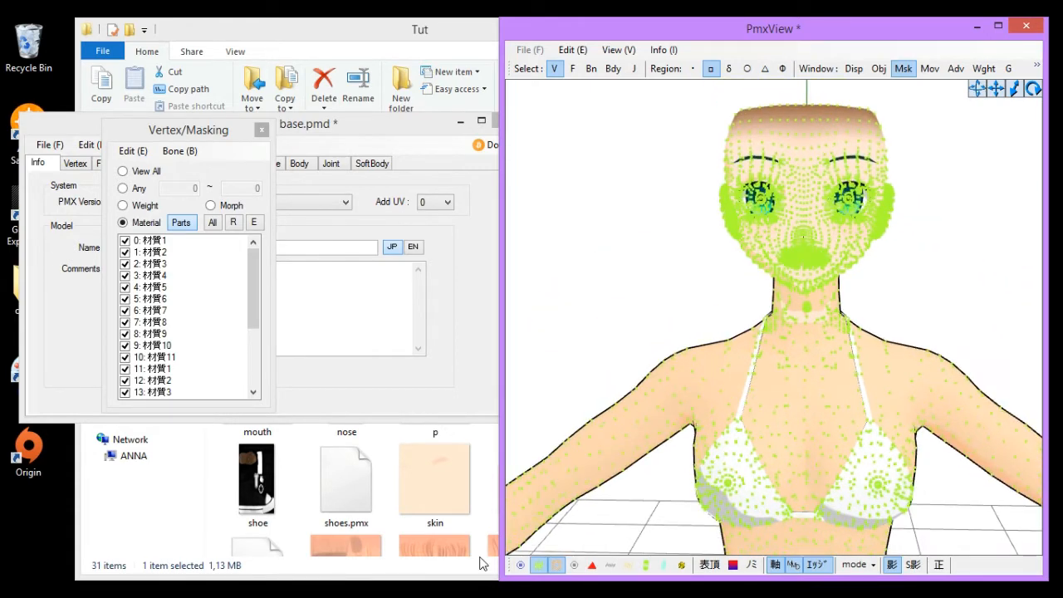
pyautogui.click(539, 565)
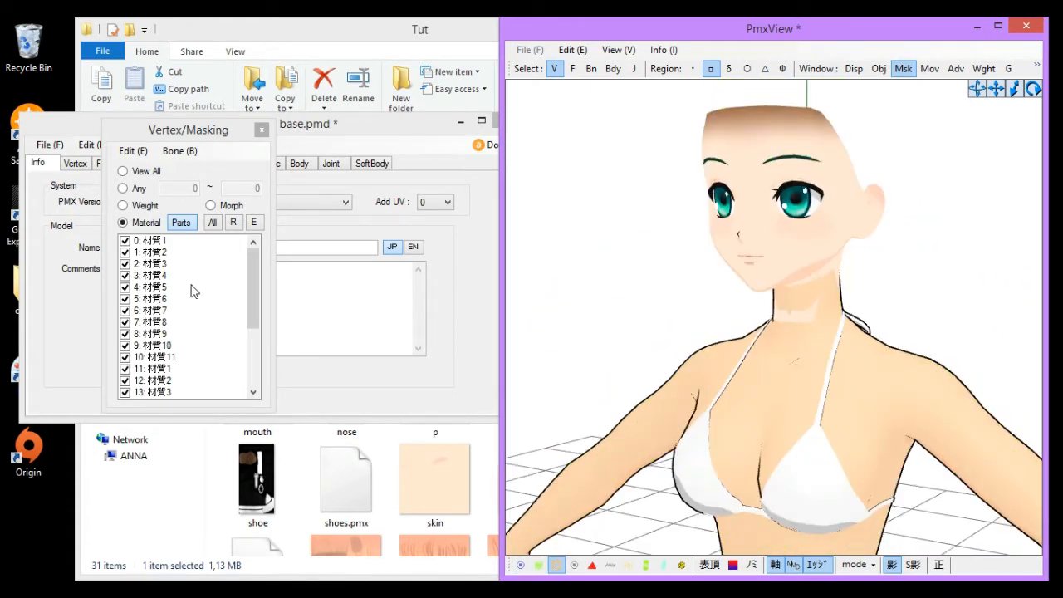
# - Hide material 0: 材質1 in the Vertex/Masking list
pyautogui.doubleClick(152, 242)
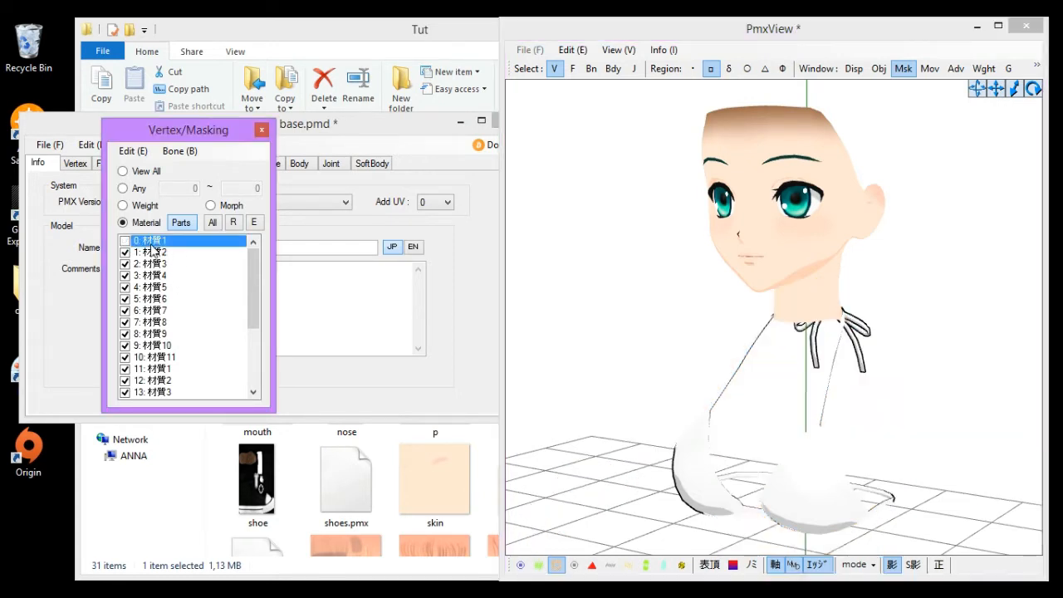
pyautogui.doubleClick(153, 243)
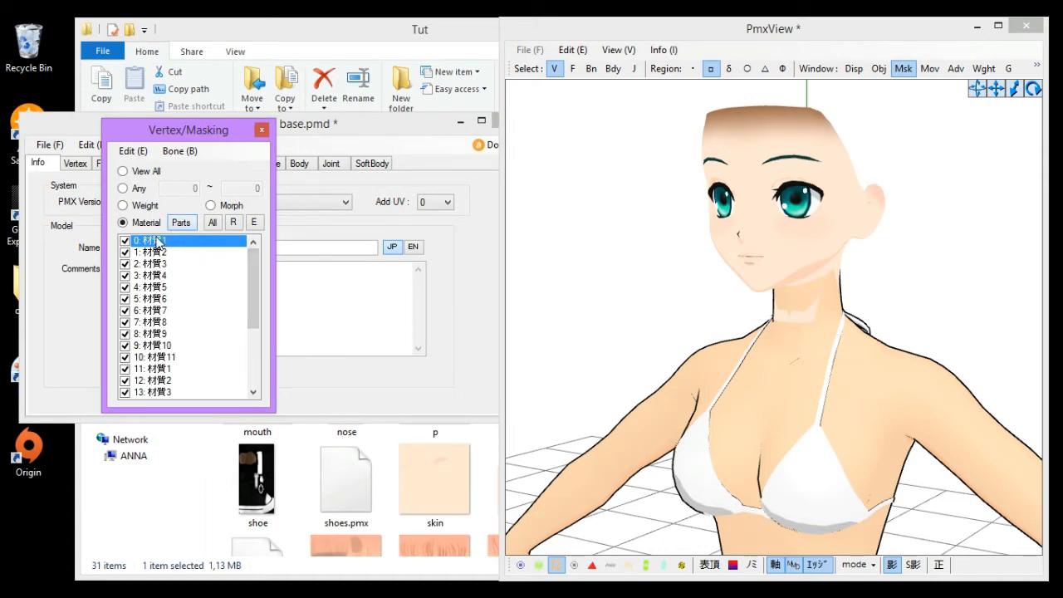
pyautogui.click(160, 241)
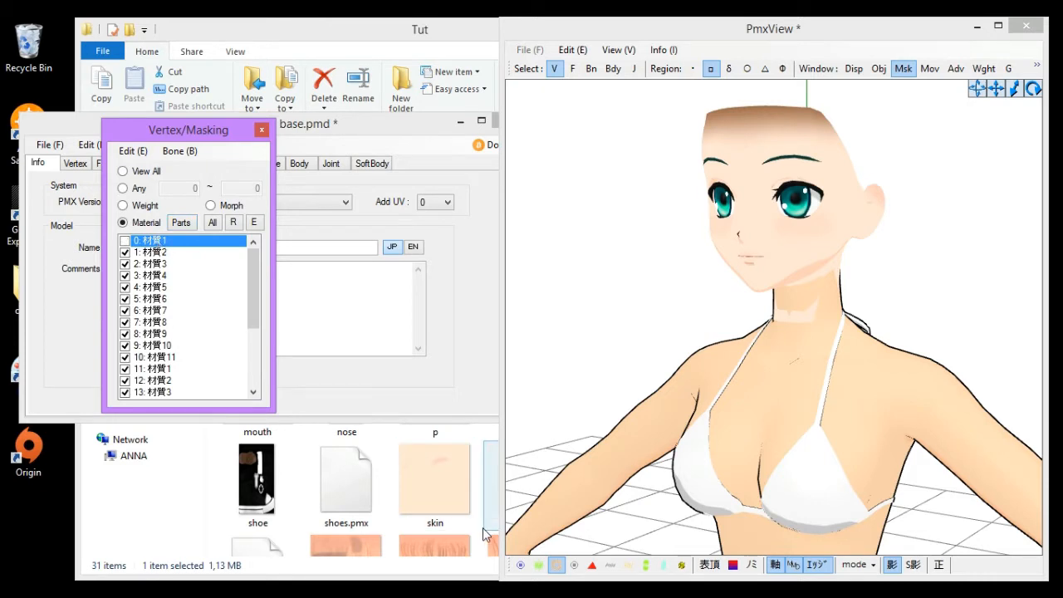
# - Turn on the vertex display and uncheck all materials in the Vertex/Masking list
pyautogui.click(539, 565)
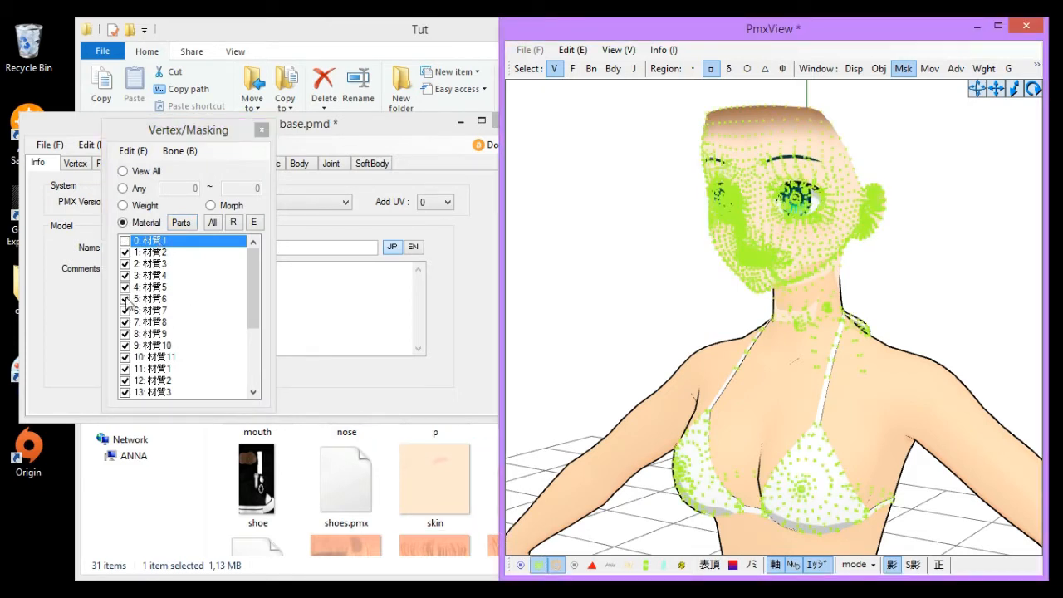
pyautogui.click(152, 252)
pyautogui.click(158, 263)
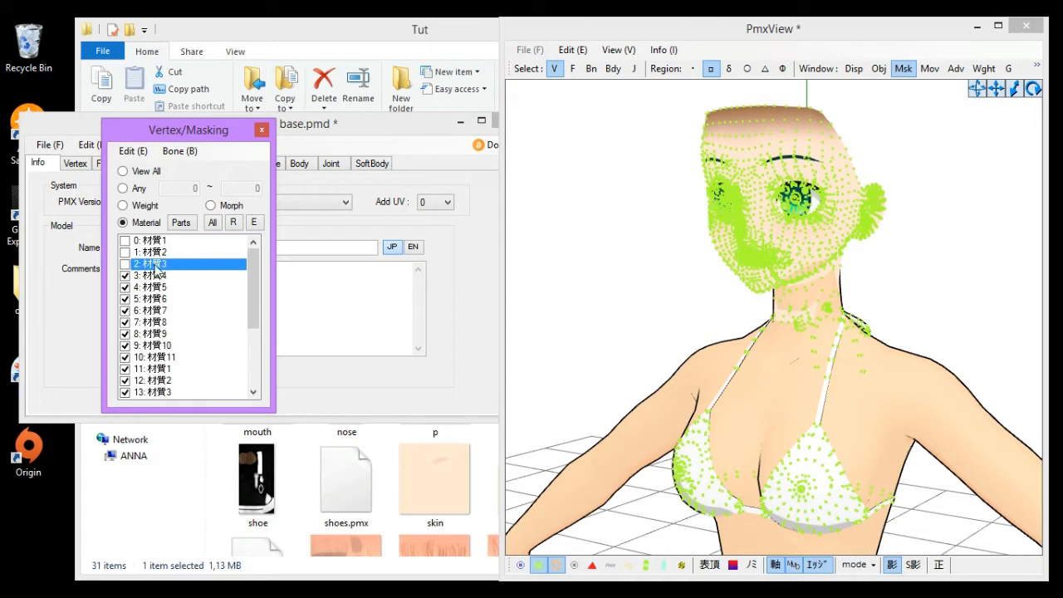
pyautogui.rightClick(156, 266)
pyautogui.click(229, 393)
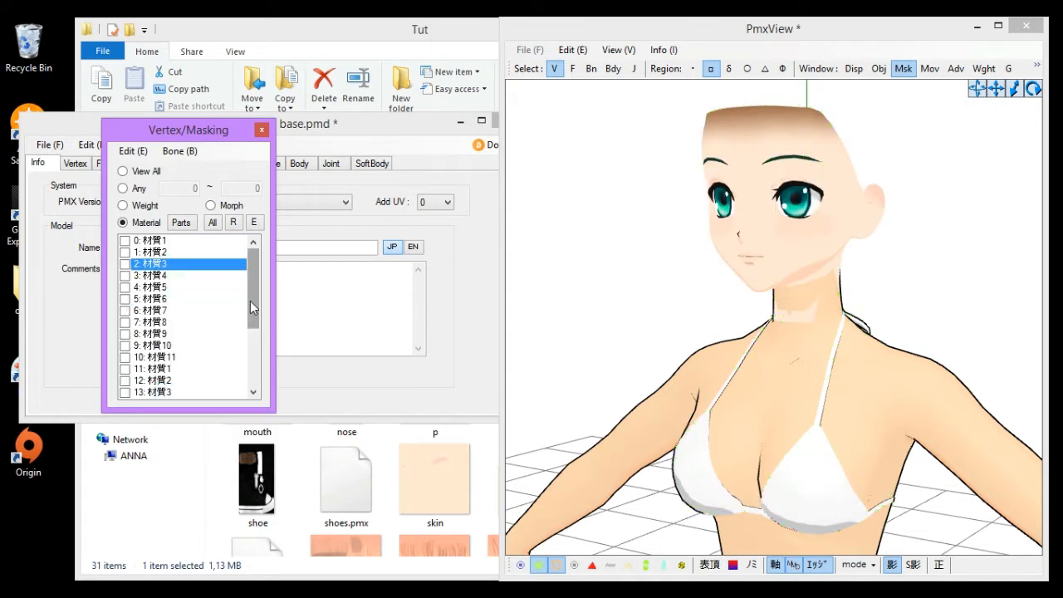
# - Check materials 11 through 23 in the masking list to show only the head materials
pyautogui.scroll(-4, 250, 301)
pyautogui.click(174, 391)
pyautogui.click(175, 380)
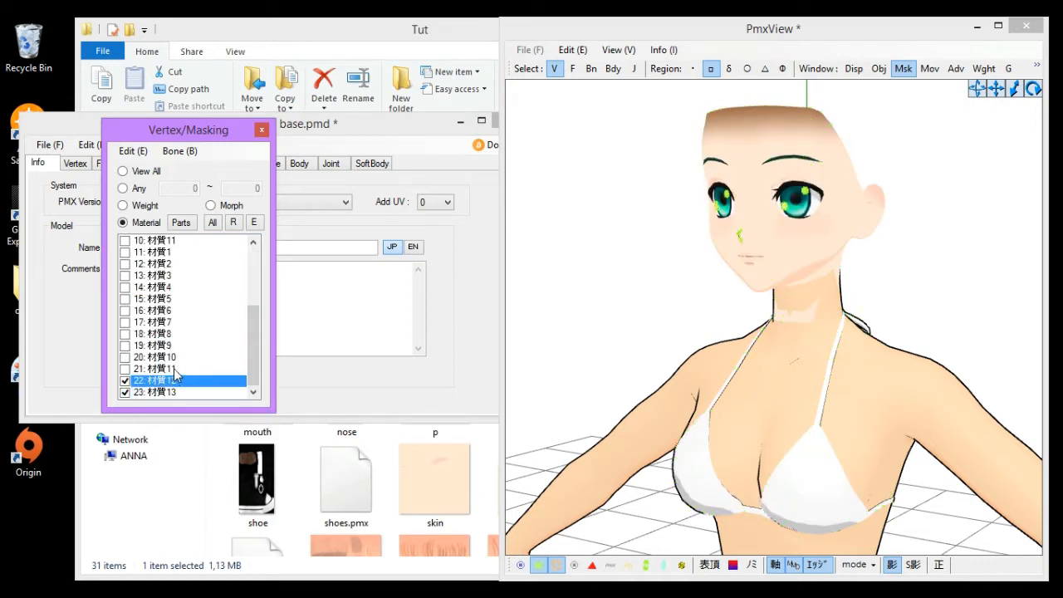
pyautogui.click(177, 369)
pyautogui.click(180, 358)
pyautogui.click(182, 347)
pyautogui.click(184, 335)
pyautogui.click(186, 324)
pyautogui.click(189, 314)
pyautogui.click(189, 311)
pyautogui.click(187, 299)
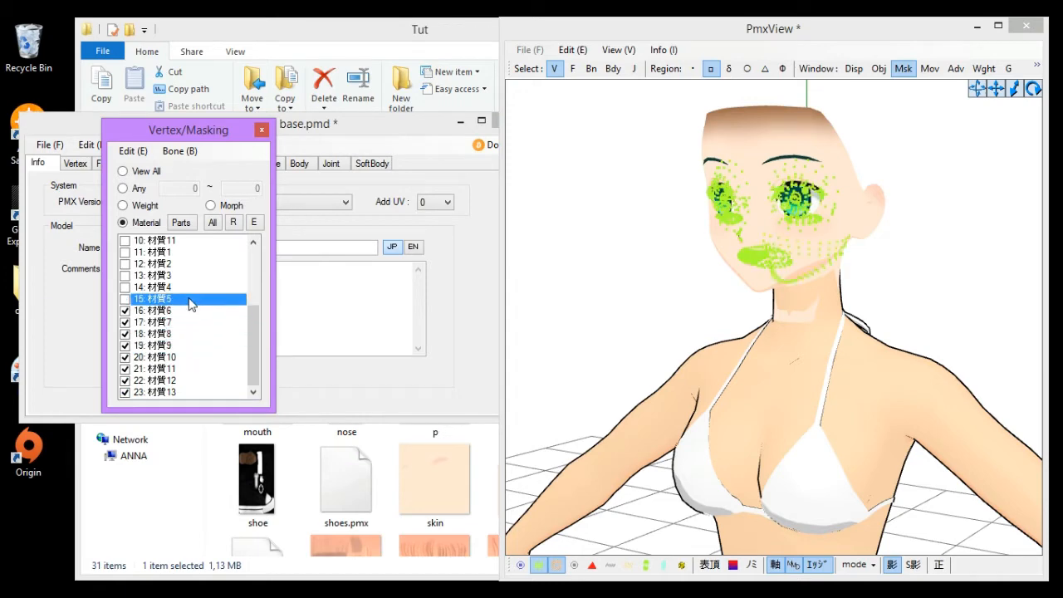
pyautogui.click(187, 288)
pyautogui.click(187, 276)
pyautogui.click(186, 264)
pyautogui.click(186, 253)
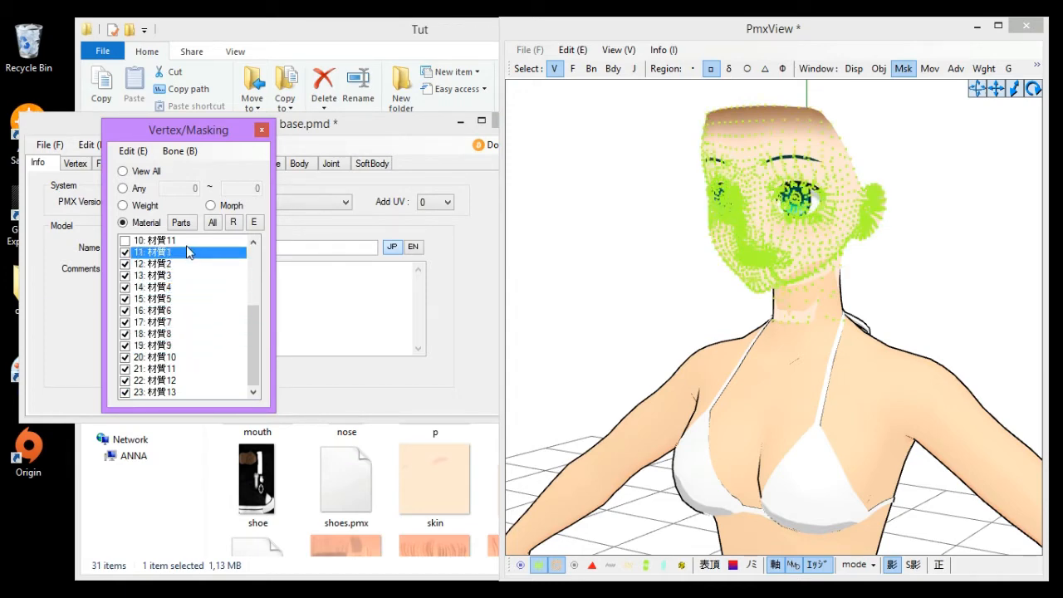
pyautogui.click(186, 244)
# - Orbit and zoom around the model to examine the displayed head materials
pyautogui.click(698, 402)
pyautogui.moveTo(701, 403); pyautogui.dragTo(713, 399, button='right')
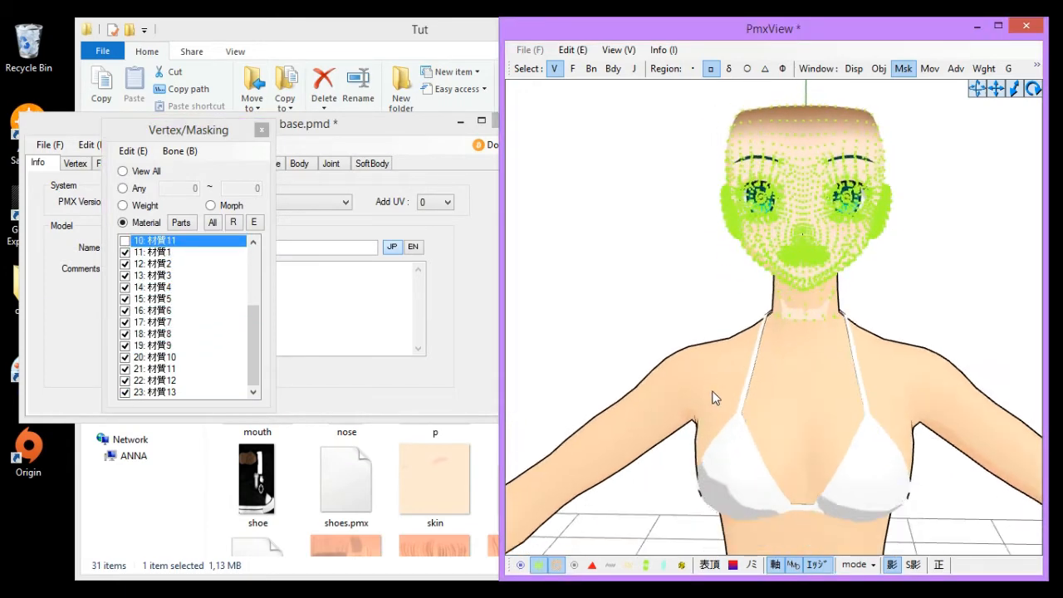
pyautogui.scroll(1, 709, 403)
pyautogui.scroll(-5, 707, 403)
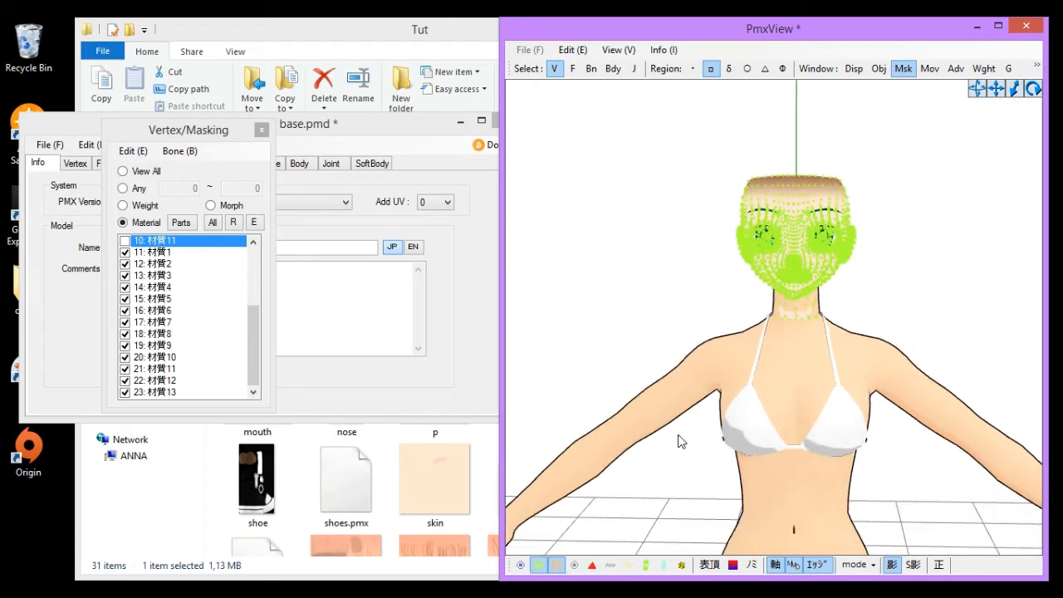
pyautogui.moveTo(678, 441); pyautogui.dragTo(797, 453, button='right')
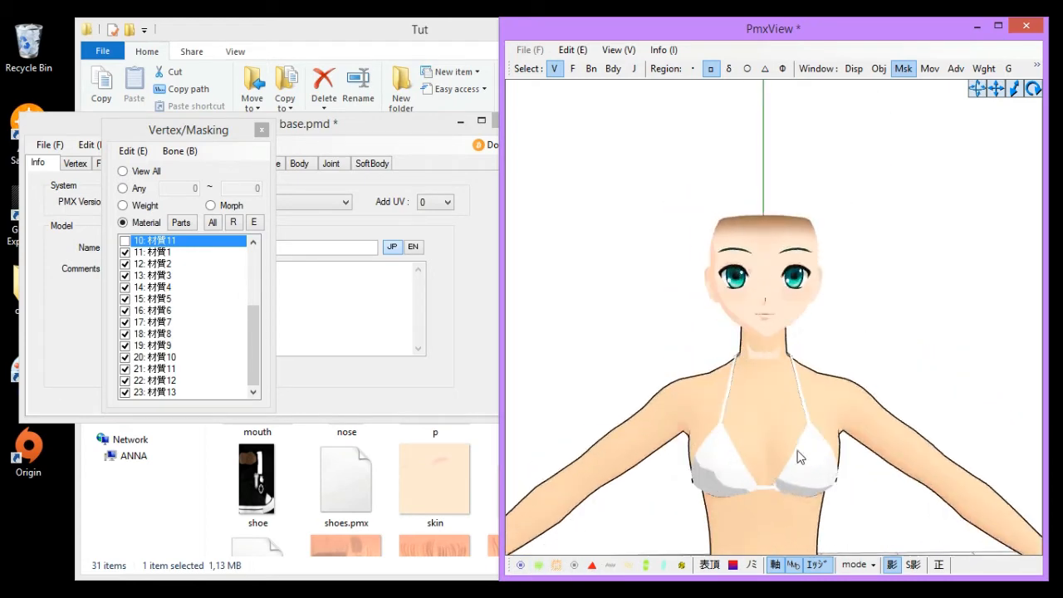
pyautogui.scroll(-6, 798, 457)
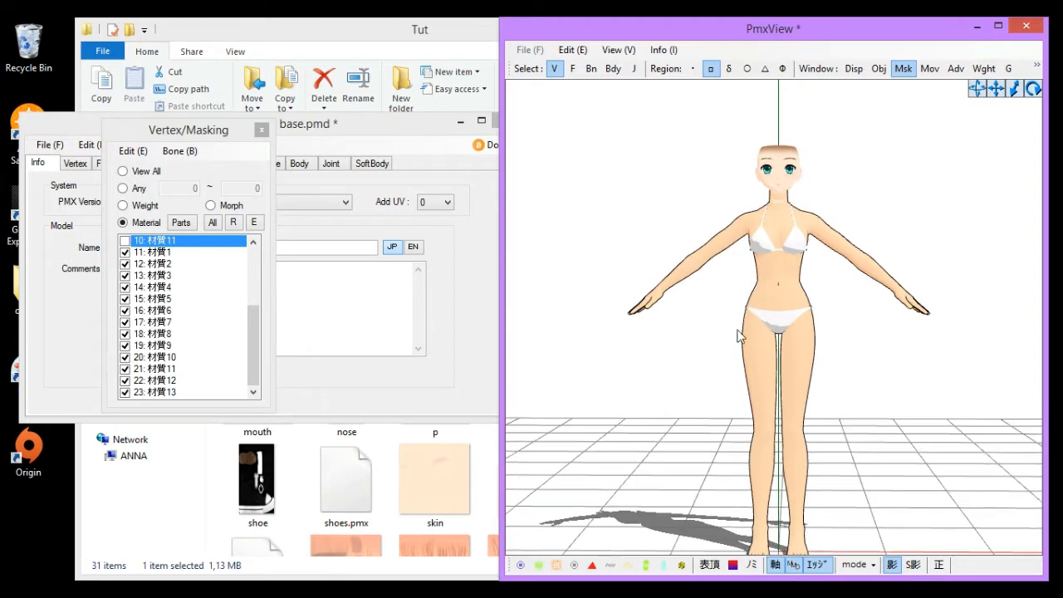
pyautogui.scroll(5, 746, 261)
pyautogui.moveTo(745, 261); pyautogui.dragTo(717, 279, button='middle')
pyautogui.scroll(-3, 755, 370)
pyautogui.scroll(6, 719, 285)
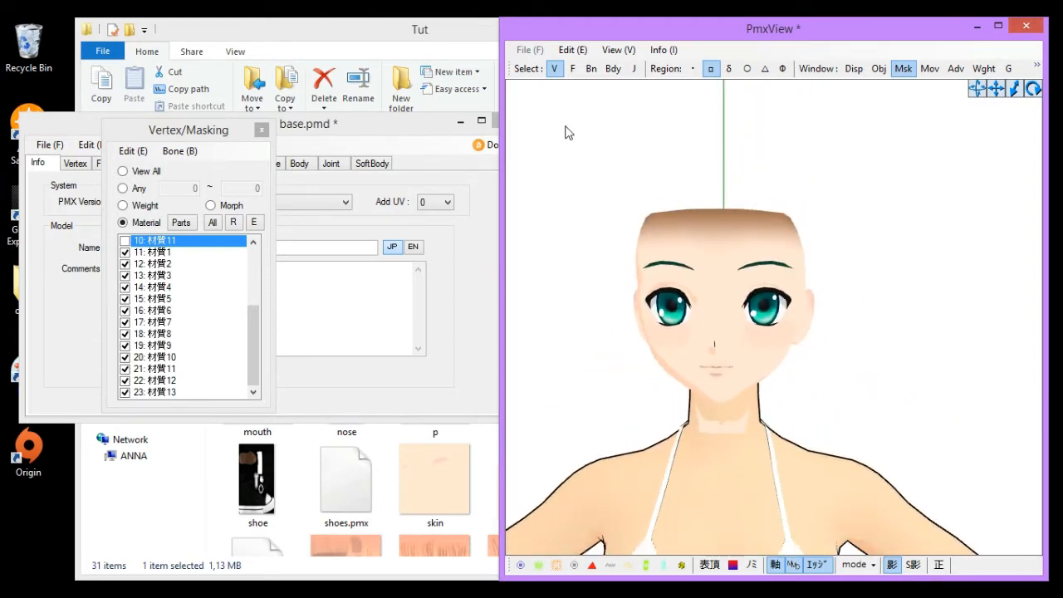
# - Box-select the head's vertices and switch the transform gizmo to Scale mode
pyautogui.moveTo(565, 131); pyautogui.dragTo(996, 474)
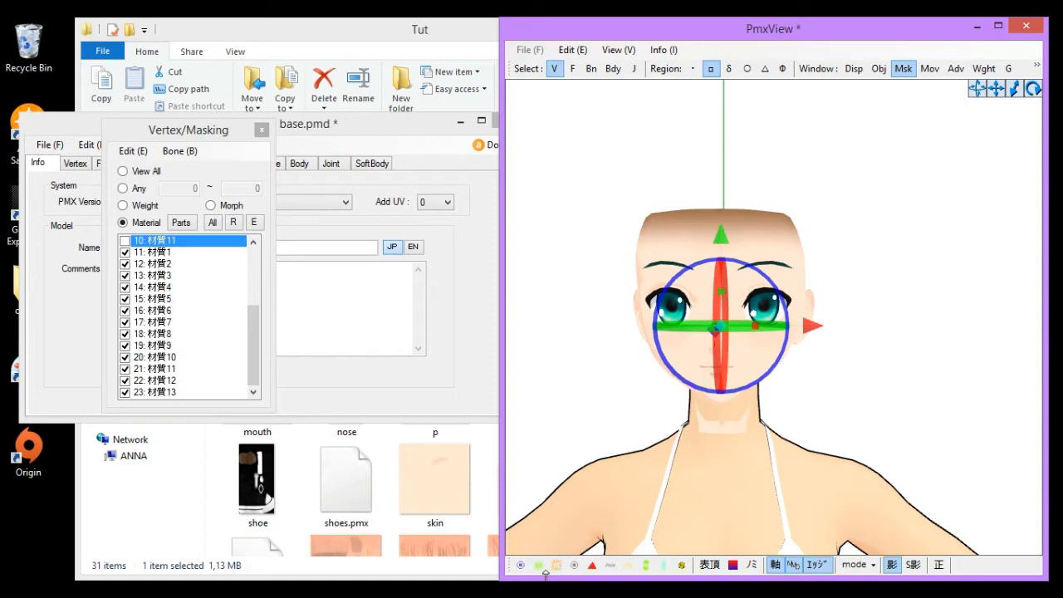
pyautogui.moveTo(919, 417); pyautogui.dragTo(922, 409, button='middle')
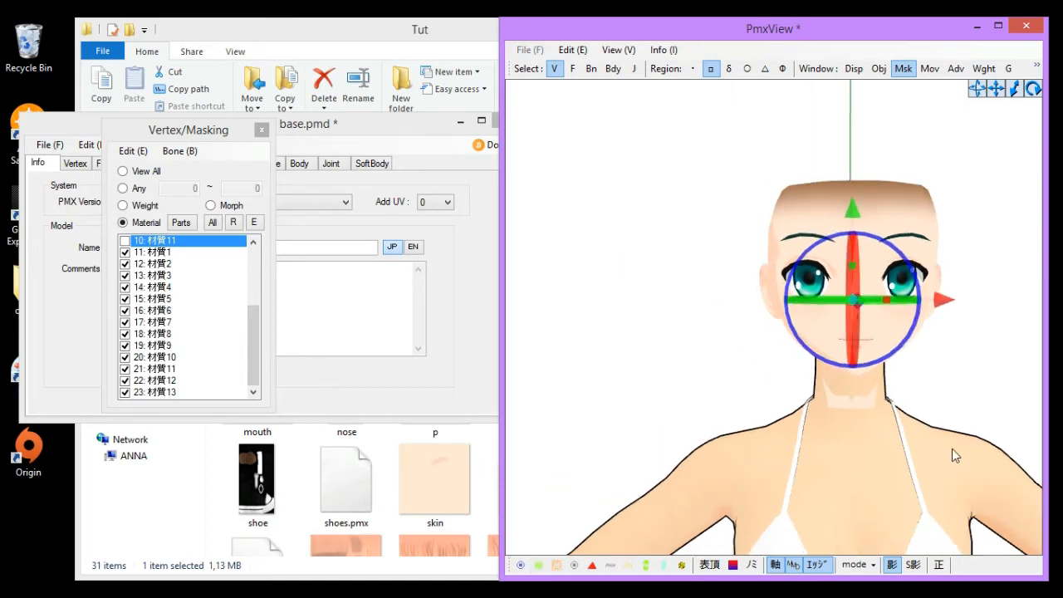
pyautogui.moveTo(952, 449); pyautogui.dragTo(876, 446, button='right')
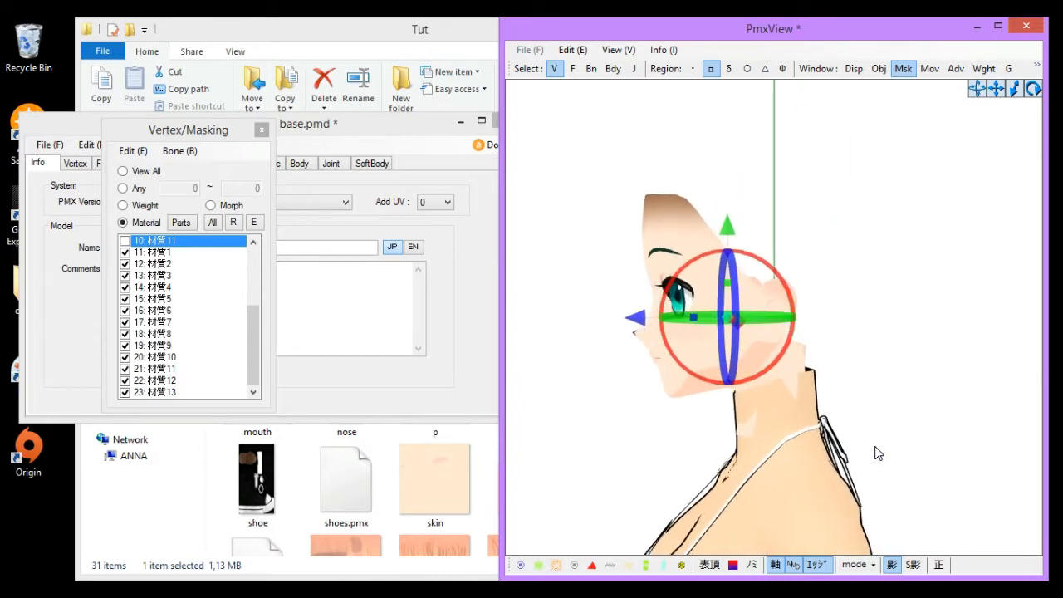
pyautogui.rightClick(725, 323)
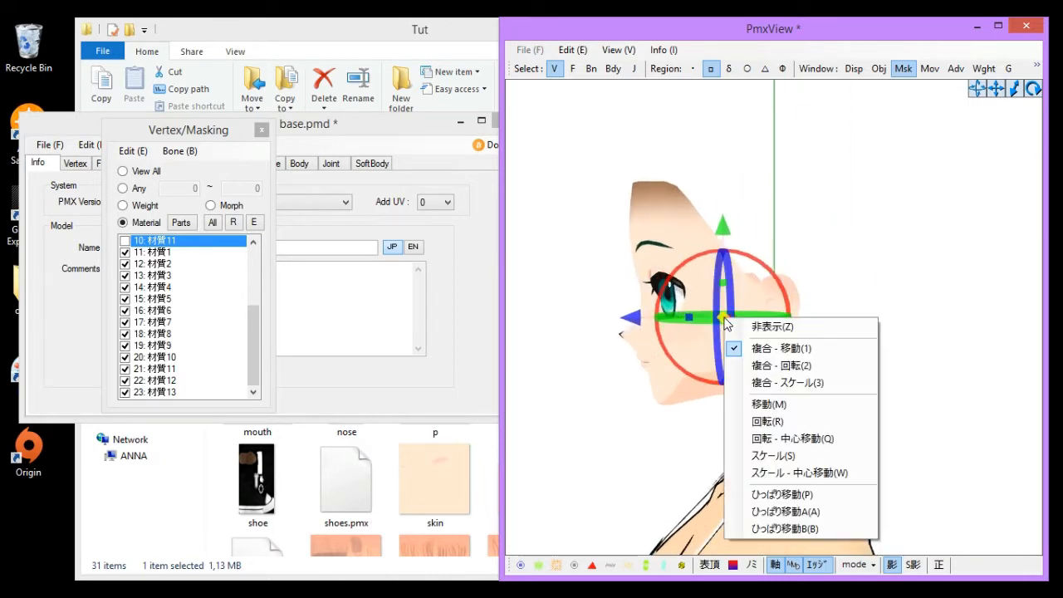
pyautogui.click(798, 462)
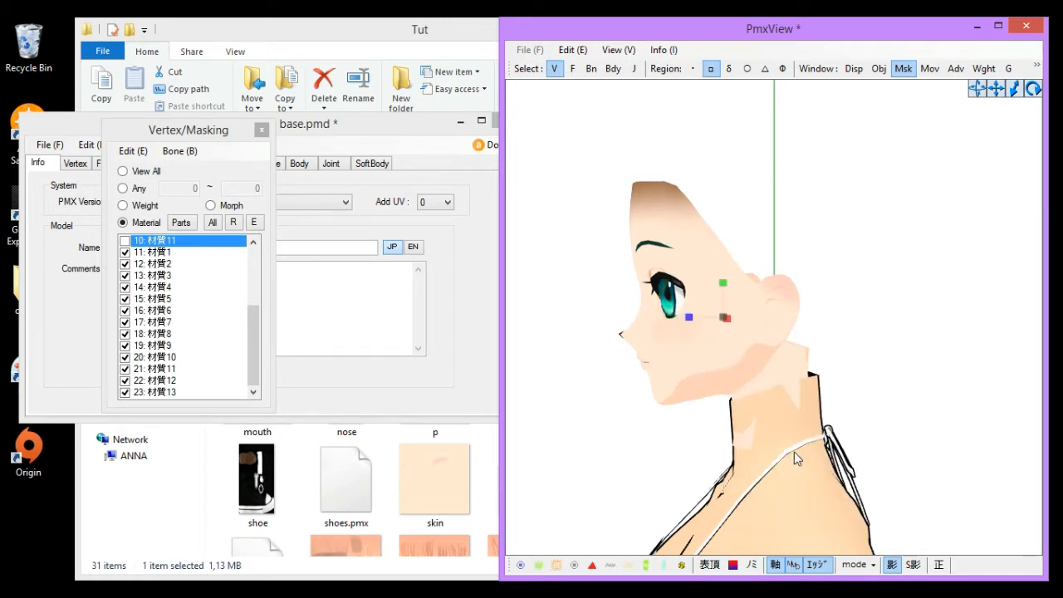
# - Scale the selected head vertices slightly along single axes, then undo the last scale
pyautogui.moveTo(725, 317)
pyautogui.mouseDown()
pyautogui.moveTo(739, 301)
pyautogui.moveTo(719, 314)
pyautogui.moveTo(726, 327)
pyautogui.mouseUp()
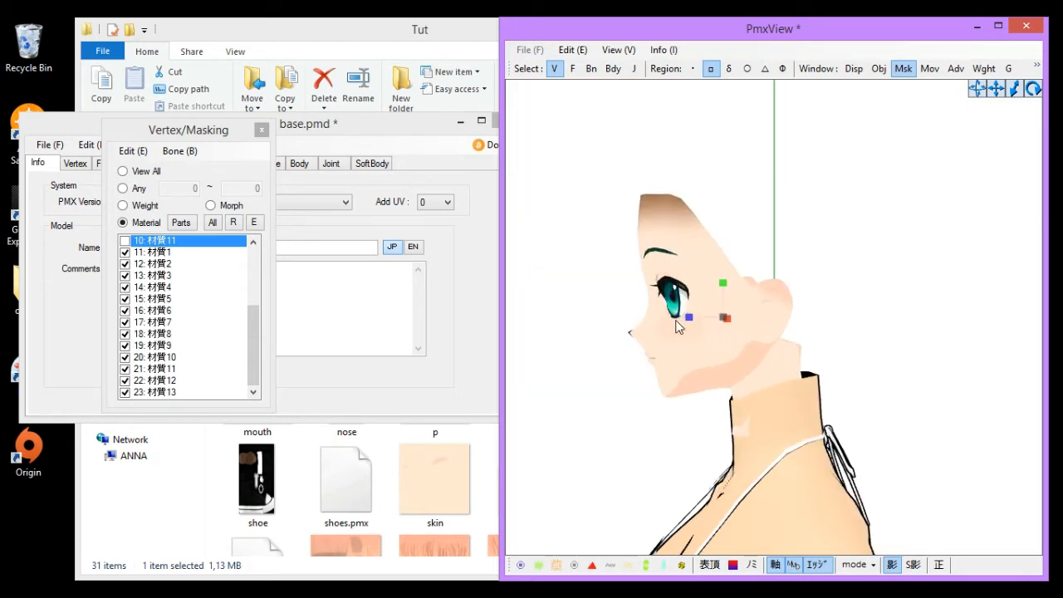
pyautogui.moveTo(834, 374); pyautogui.dragTo(800, 371, button='right')
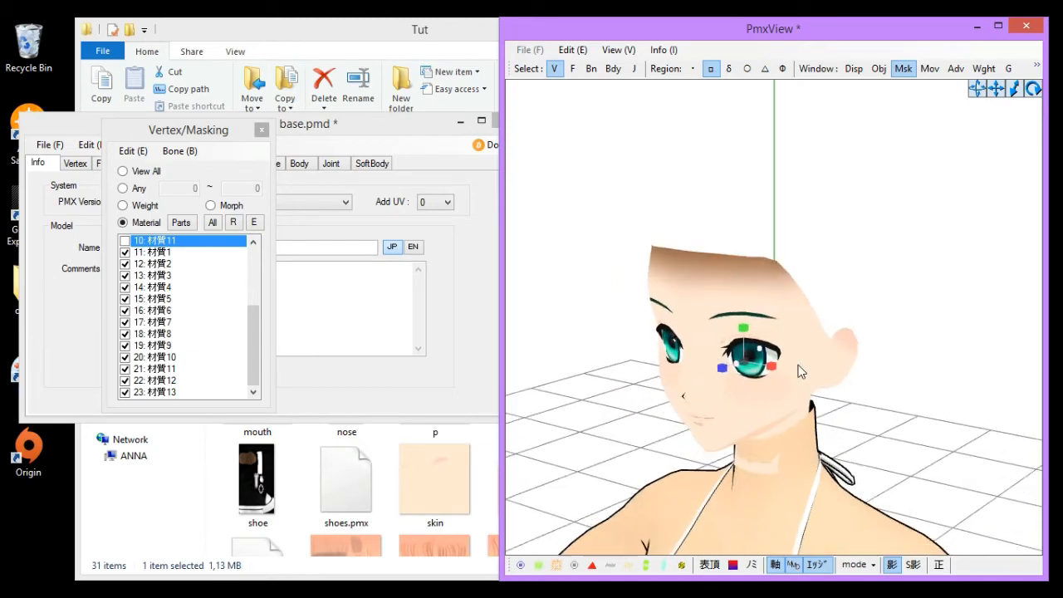
pyautogui.moveTo(722, 367); pyautogui.dragTo(733, 364)
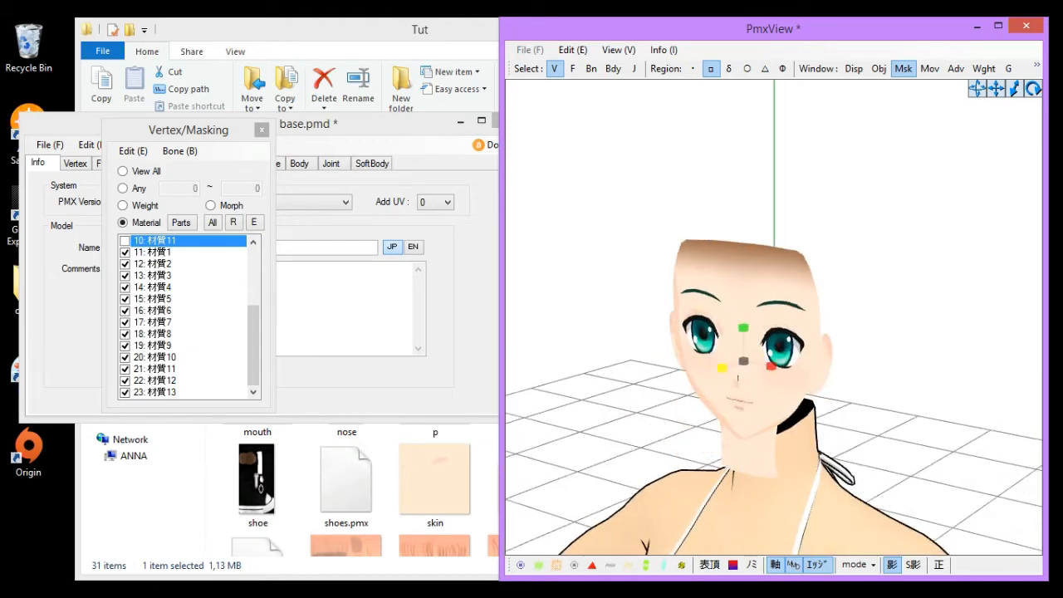
pyautogui.rightClick(744, 361)
pyautogui.moveTo(818, 328); pyautogui.dragTo(692, 426, button='right')
pyautogui.moveTo(802, 302); pyautogui.dragTo(729, 325, button='right')
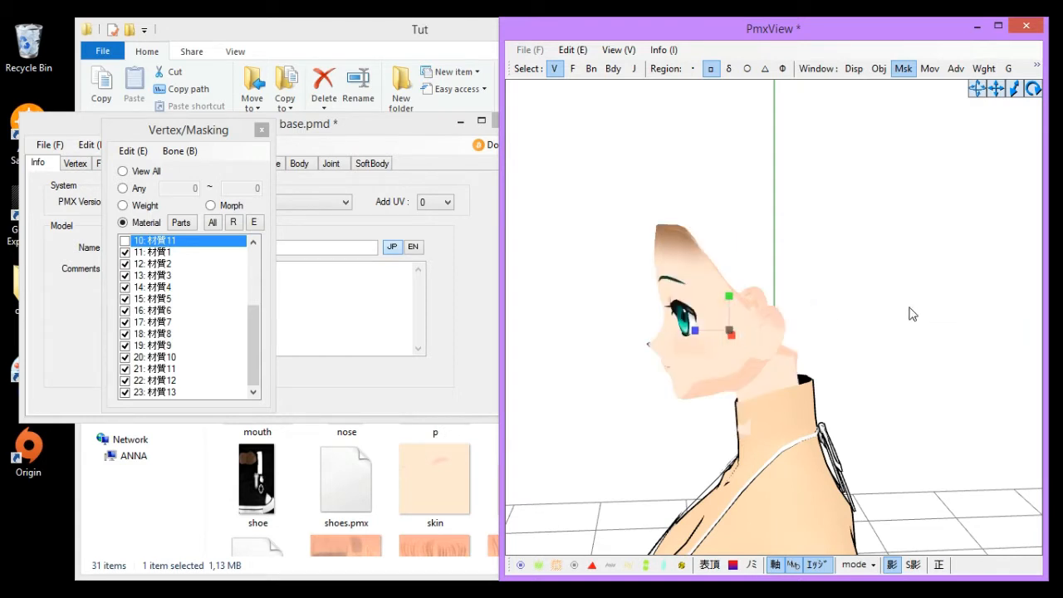
pyautogui.moveTo(913, 313); pyautogui.dragTo(835, 424, button='right')
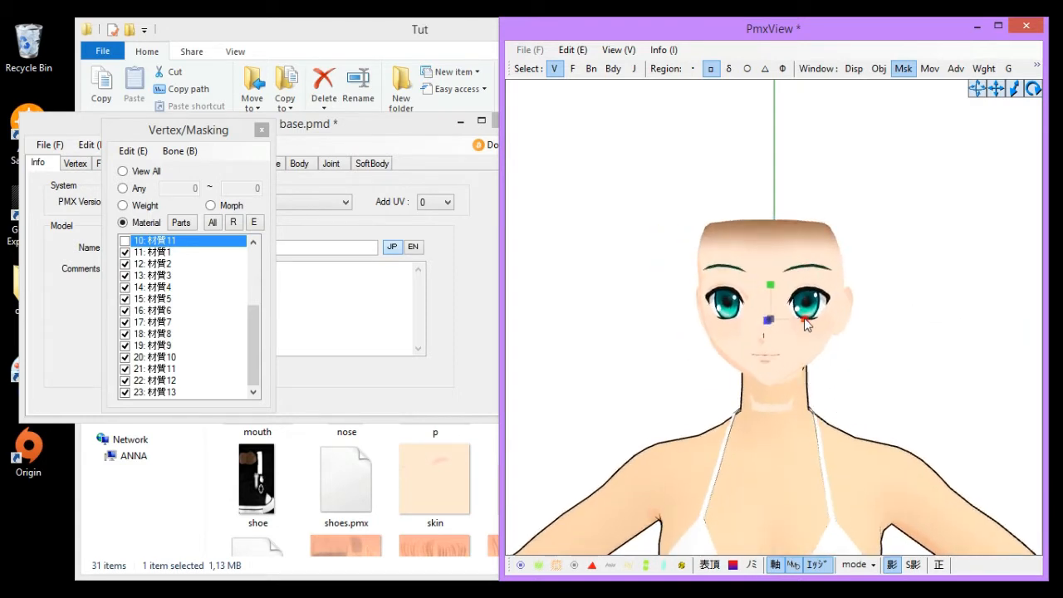
pyautogui.moveTo(804, 319); pyautogui.dragTo(802, 322)
pyautogui.moveTo(771, 285); pyautogui.dragTo(771, 287)
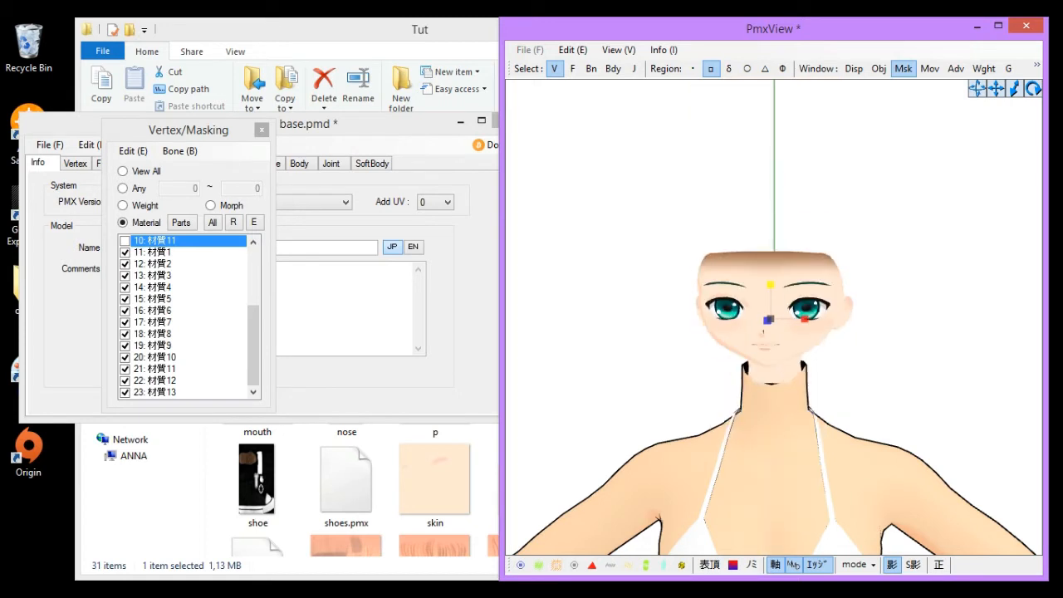
pyautogui.hotkey('ctrl', 'z')
# - Orbit and zoom around the head to examine the selected vertices from several angles
pyautogui.scroll(1, 780, 332)
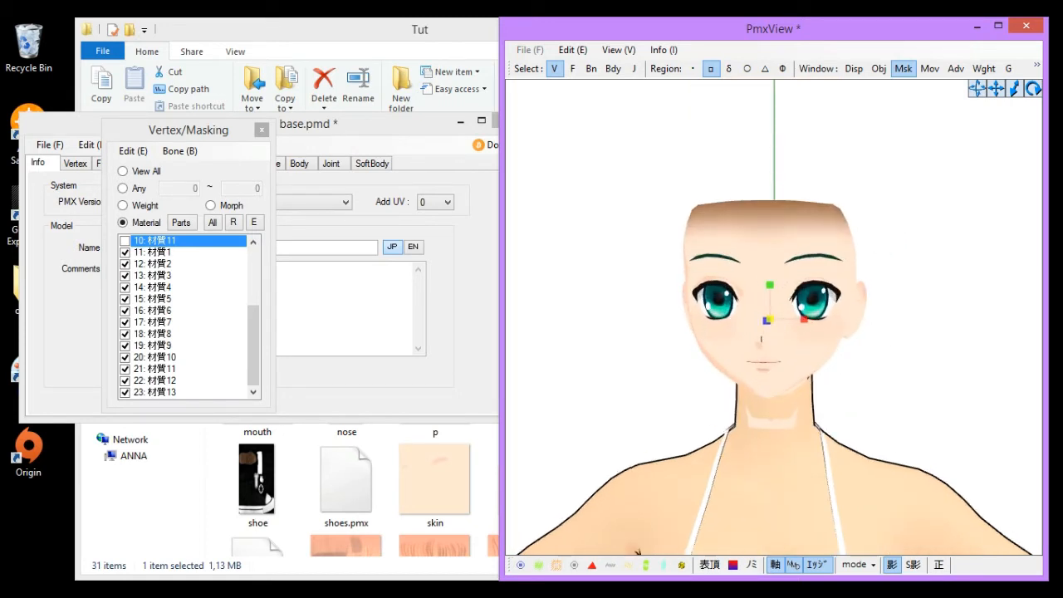
pyautogui.moveTo(770, 319); pyautogui.dragTo(770, 310)
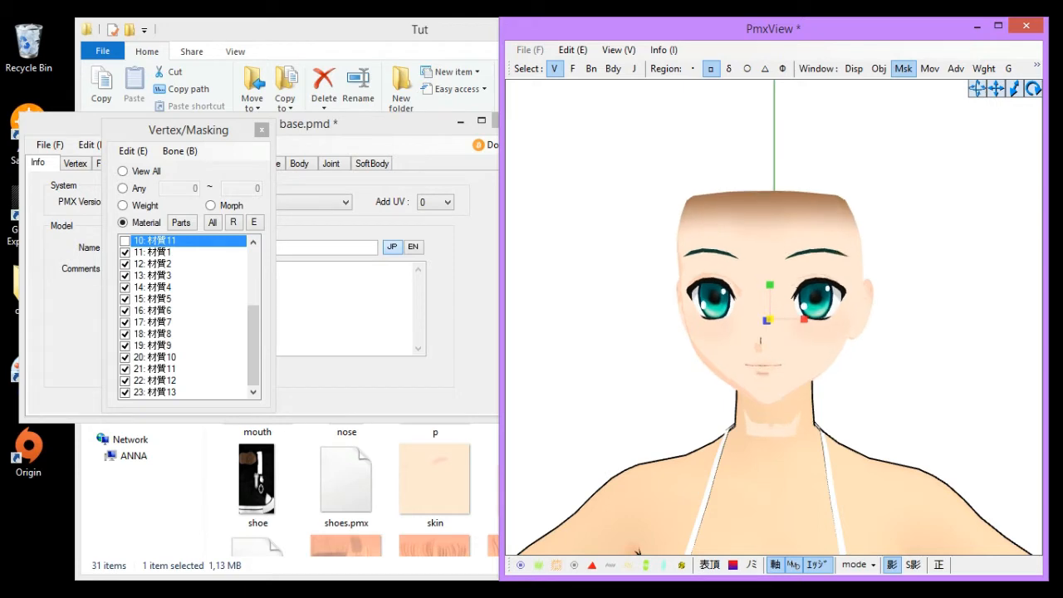
pyautogui.moveTo(864, 462); pyautogui.dragTo(633, 332, button='right')
pyautogui.moveTo(633, 332); pyautogui.dragTo(640, 332)
pyautogui.scroll(-5, 802, 471)
pyautogui.moveTo(802, 470); pyautogui.dragTo(806, 357, button='middle')
pyautogui.moveTo(664, 357); pyautogui.dragTo(808, 336, button='right')
pyautogui.scroll(-3, 761, 228)
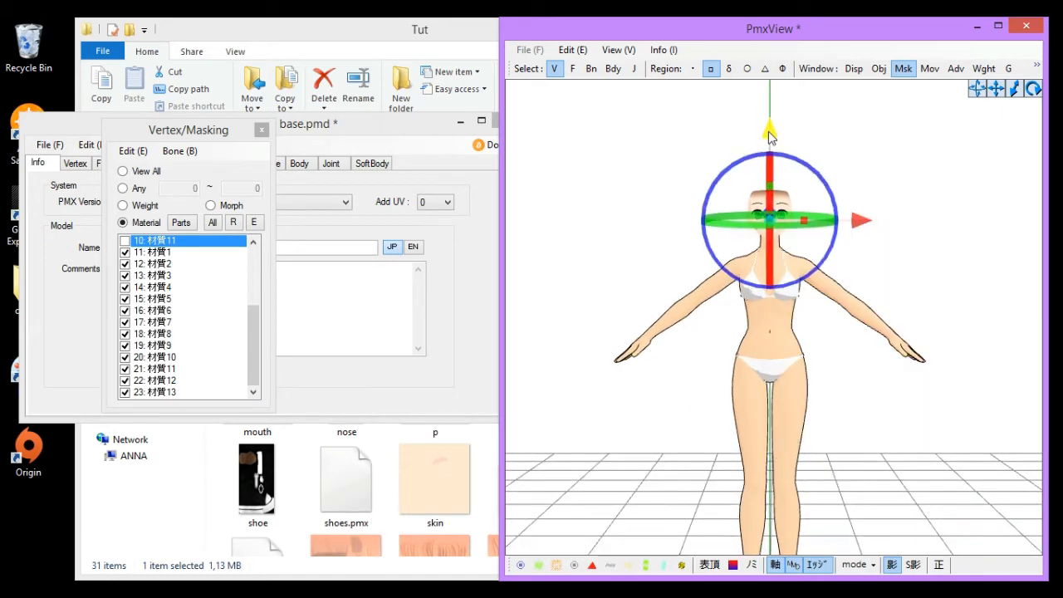
pyautogui.moveTo(768, 131); pyautogui.dragTo(768, 128)
pyautogui.moveTo(947, 258); pyautogui.dragTo(830, 276, button='right')
pyautogui.moveTo(830, 277); pyautogui.dragTo(798, 394, button='middle')
pyautogui.scroll(5, 799, 393)
pyautogui.moveTo(652, 392); pyautogui.dragTo(700, 380, button='middle')
pyautogui.scroll(2, 700, 381)
pyautogui.moveTo(776, 506); pyautogui.dragTo(820, 408, button='middle')
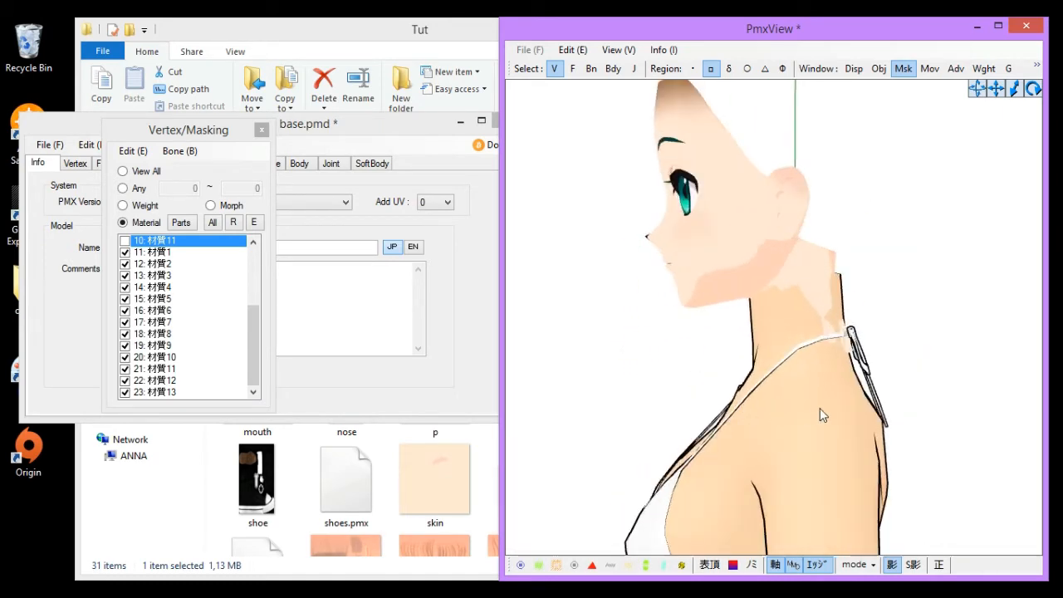
pyautogui.moveTo(765, 409)
pyautogui.mouseDown(button='right')
pyautogui.moveTo(797, 405)
pyautogui.moveTo(696, 404)
pyautogui.moveTo(760, 407)
pyautogui.moveTo(766, 390)
pyautogui.mouseUp(button='right')
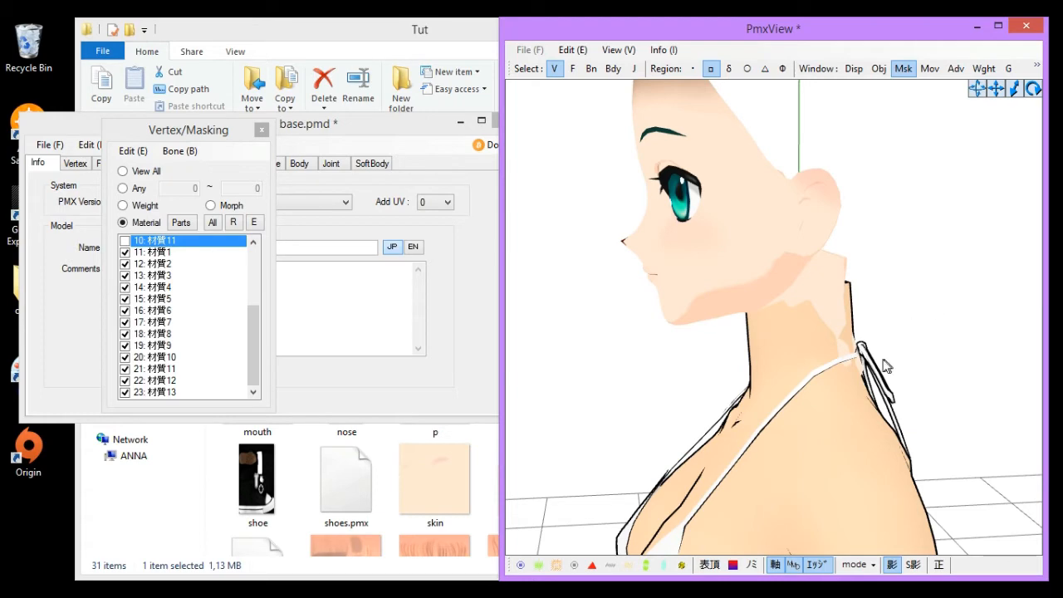
pyautogui.moveTo(882, 361)
pyautogui.mouseDown(button='right')
pyautogui.moveTo(808, 362)
pyautogui.moveTo(888, 366)
pyautogui.mouseUp(button='right')
# - Turn the vertex display back on and open and dismiss the material list's context menu
pyautogui.click(539, 565)
pyautogui.moveTo(710, 449); pyautogui.dragTo(735, 452, button='right')
pyautogui.rightClick(184, 299)
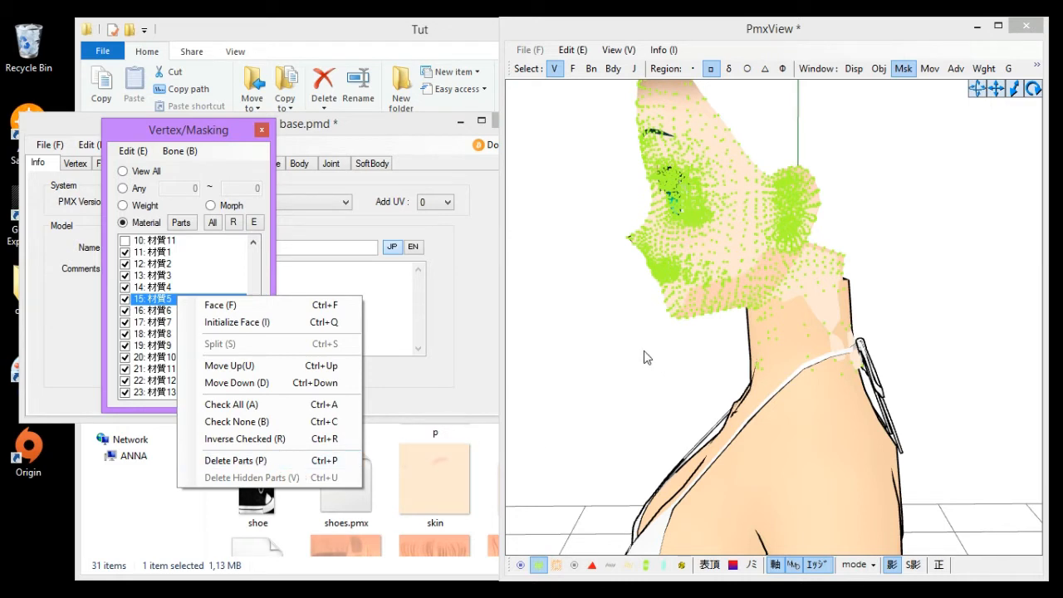
pyautogui.click(677, 372)
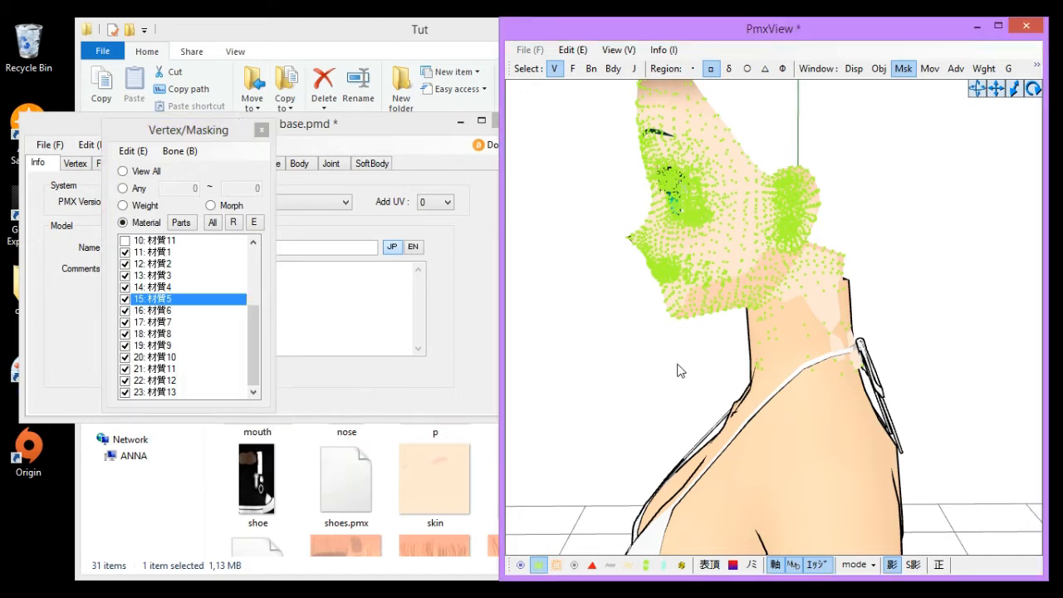
# - Toggle materials 11 to 16 in the masking list, keeping 11: 材質1, 12: 材質2 and 15: 材質5 shown
pyautogui.click(158, 255)
pyautogui.click(158, 265)
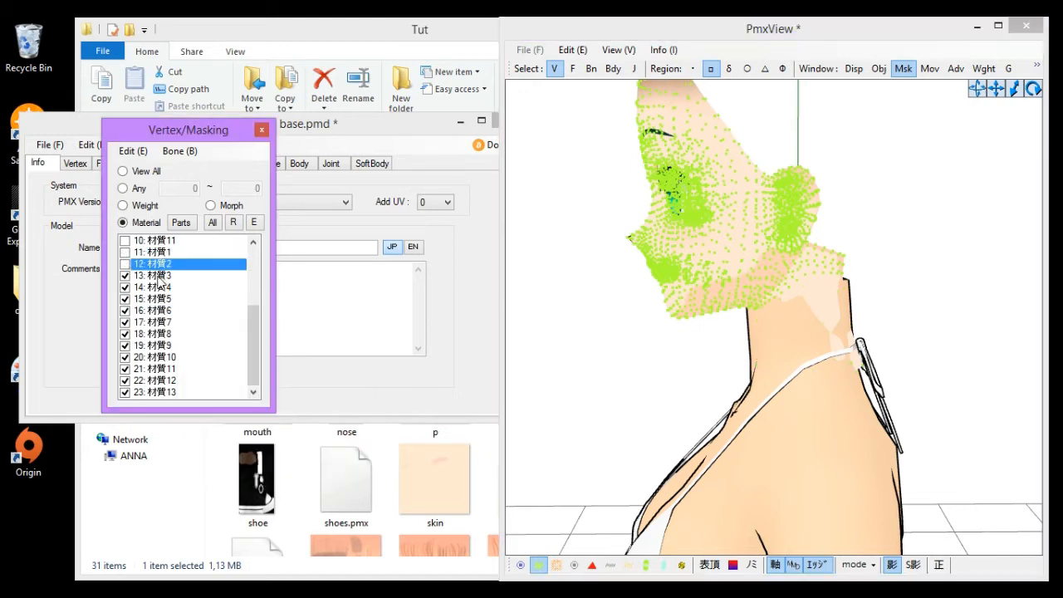
pyautogui.click(158, 277)
pyautogui.click(157, 287)
pyautogui.click(158, 311)
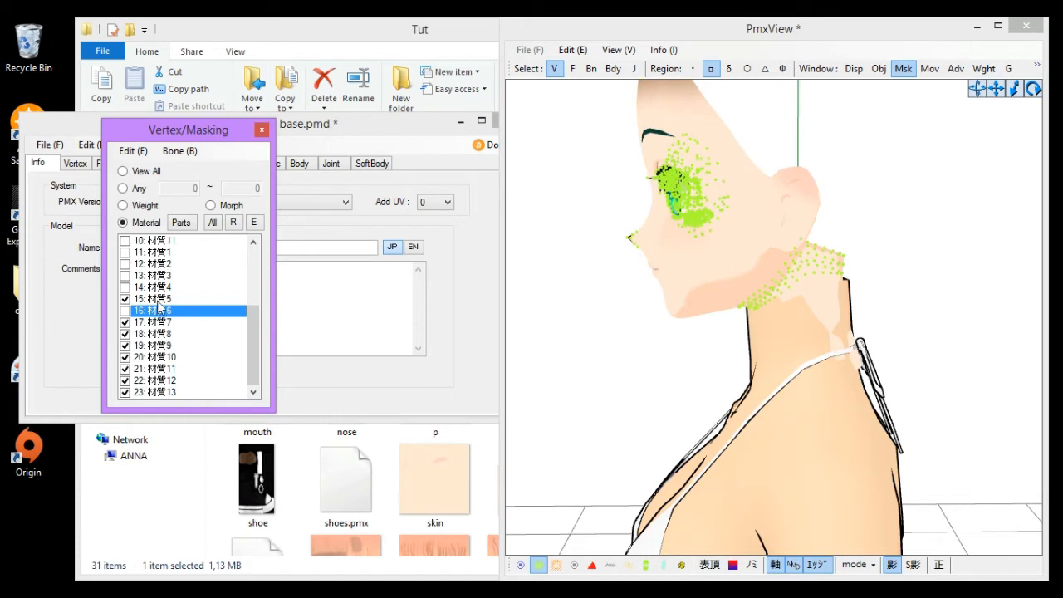
pyautogui.click(159, 299)
pyautogui.click(160, 286)
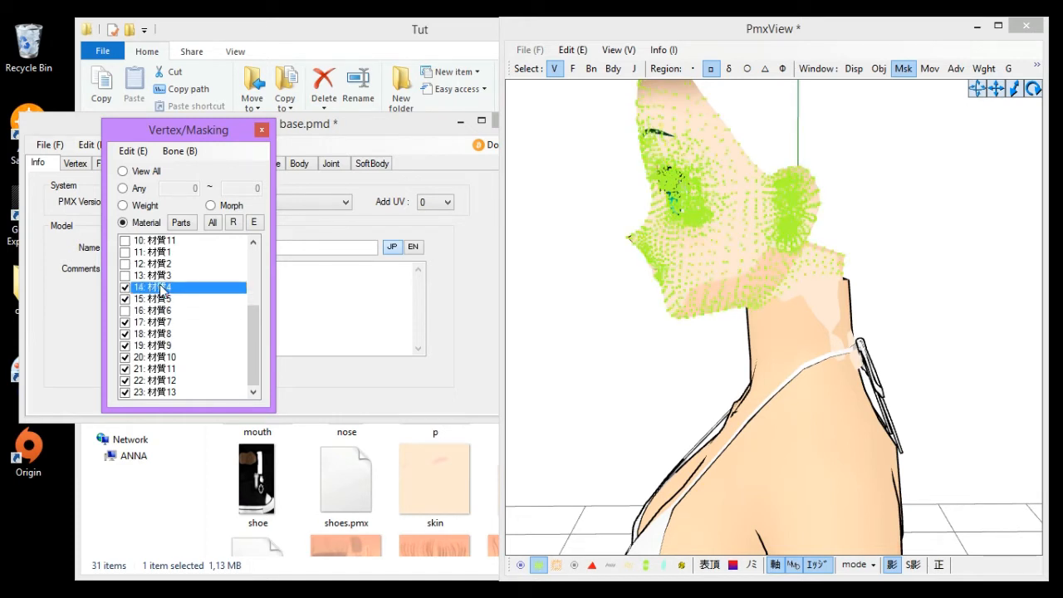
pyautogui.click(161, 287)
pyautogui.click(159, 267)
pyautogui.click(160, 267)
pyautogui.click(162, 278)
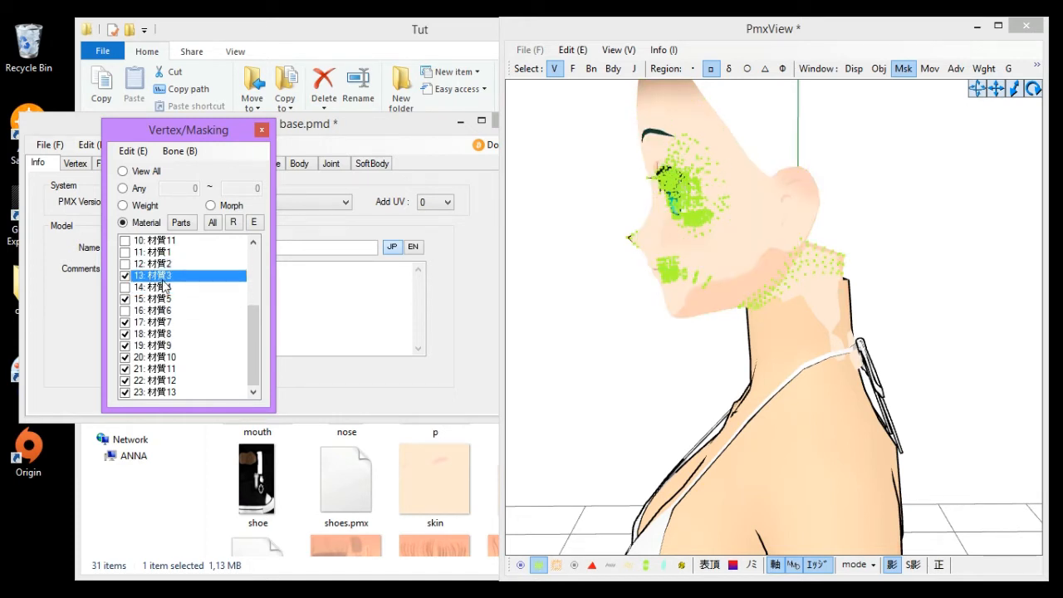
pyautogui.click(163, 278)
pyautogui.click(164, 265)
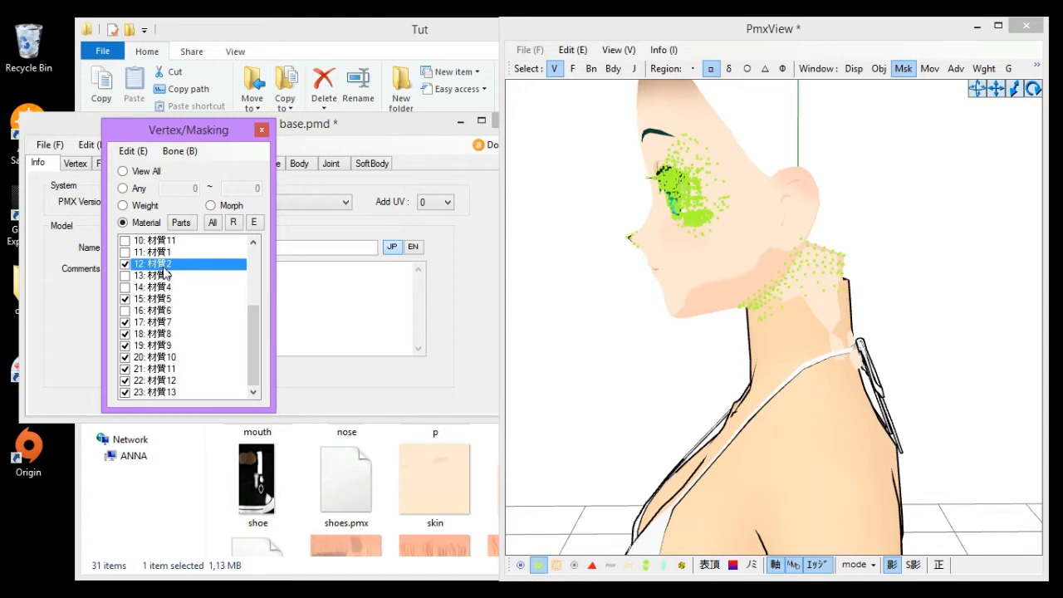
pyautogui.click(159, 253)
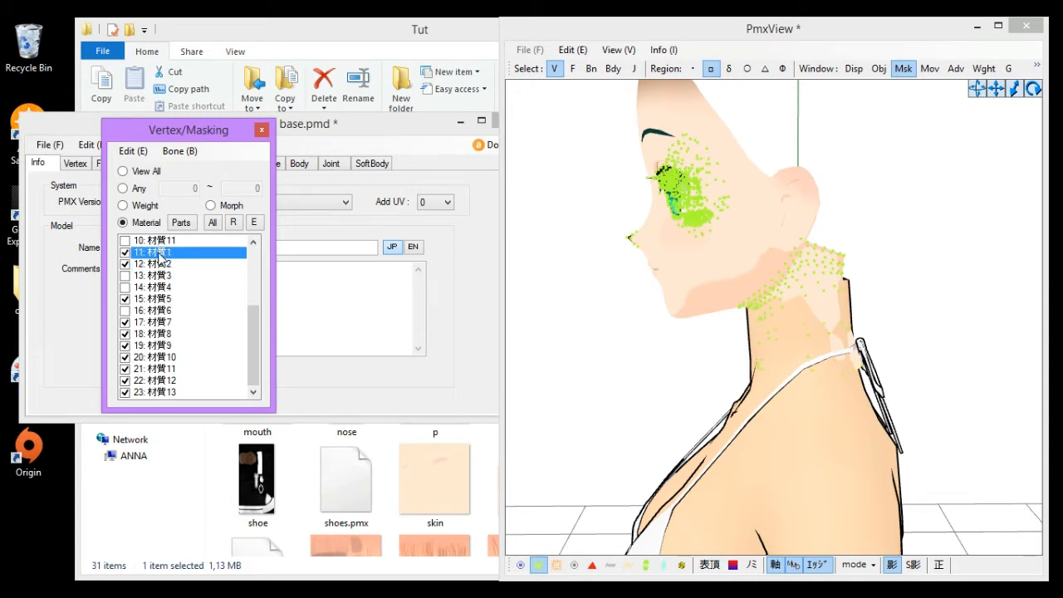
# - Hide materials 17, 18, 19 and 21 in the masking list
pyautogui.click(140, 324)
pyautogui.click(140, 334)
pyautogui.click(140, 346)
pyautogui.click(140, 368)
pyautogui.click(138, 379)
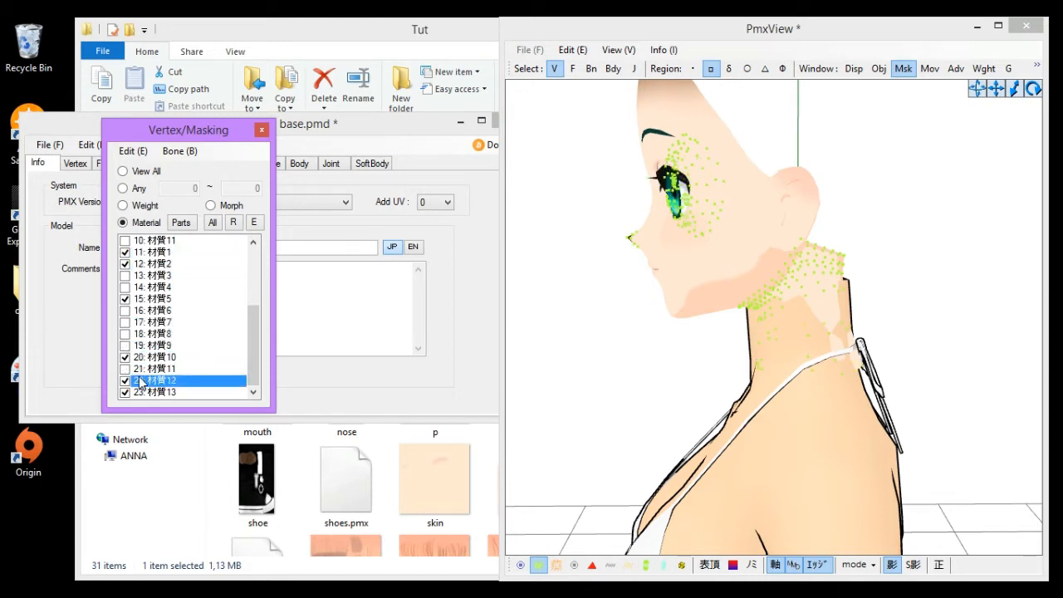
# - Hide materials 20: 材質10, 22: 材質12 and 23: 材質13 in the masking list
pyautogui.click(142, 359)
pyautogui.click(146, 389)
pyautogui.moveTo(933, 388); pyautogui.dragTo(876, 397, button='right')
pyautogui.scroll(-4, 876, 396)
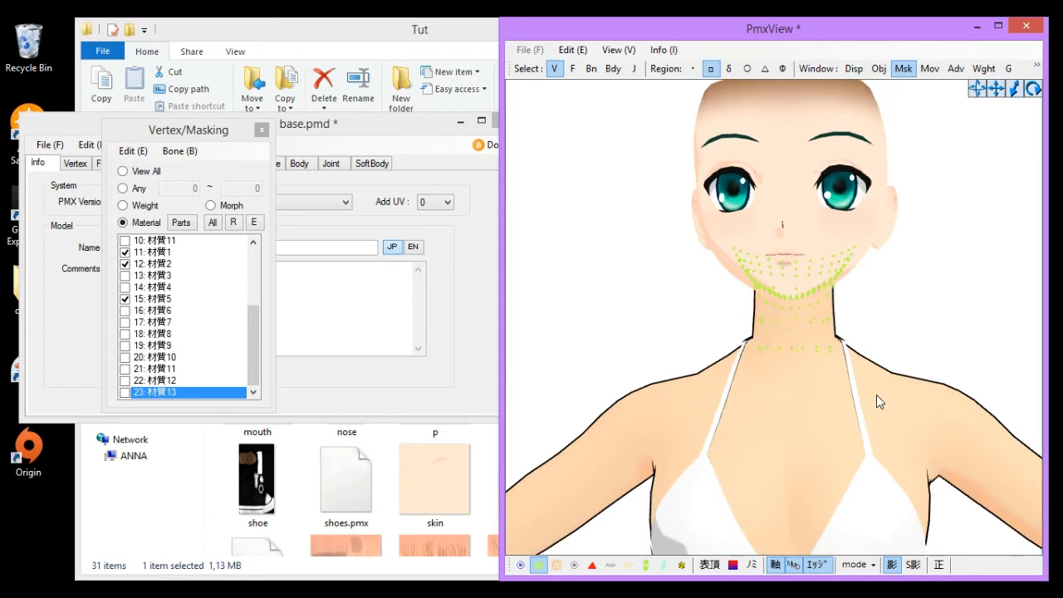
# - Clear the remaining checked materials and show only material 0: 材質1 in the masking list
pyautogui.click(155, 299)
pyautogui.click(158, 263)
pyautogui.scroll(4, 158, 263)
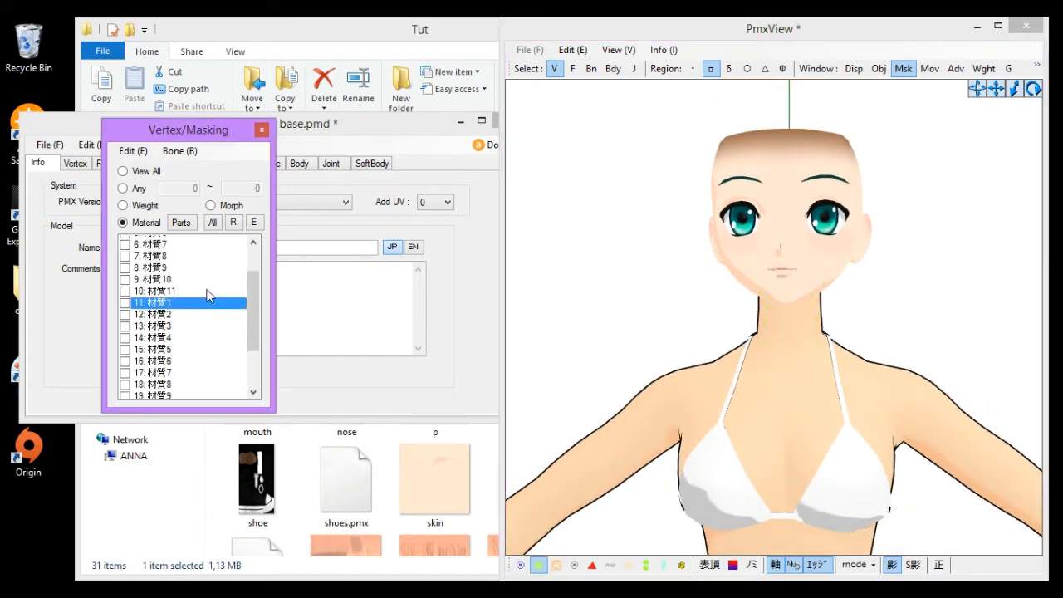
pyautogui.click(158, 241)
pyautogui.click(812, 386)
pyautogui.scroll(3, 812, 387)
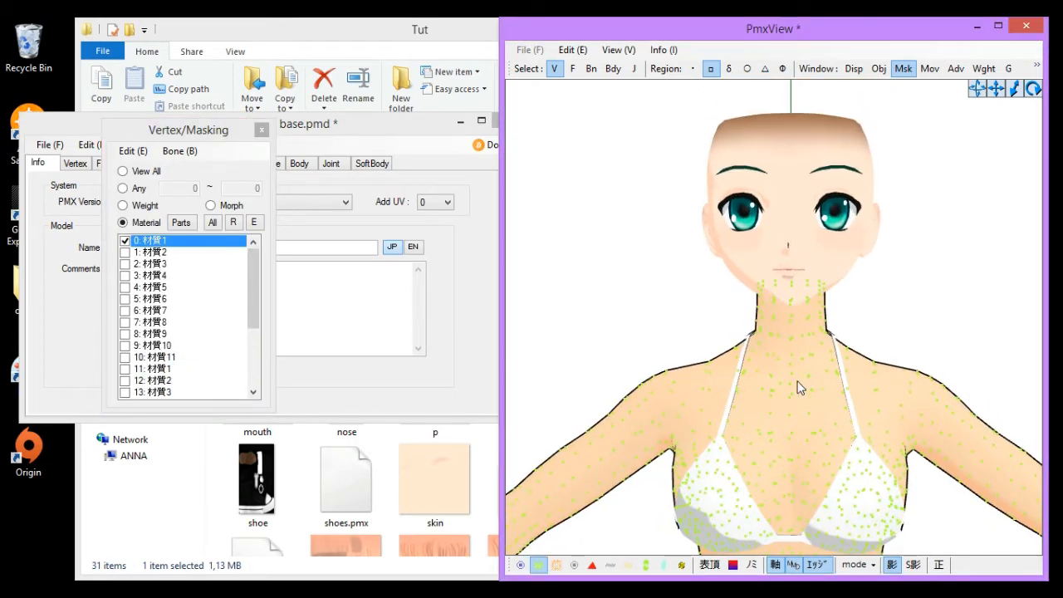
# - Box-select the neck vertices of material 0 and inspect them from the front and side
pyautogui.moveTo(751, 233); pyautogui.dragTo(764, 252, button='right')
pyautogui.moveTo(653, 173); pyautogui.dragTo(807, 310)
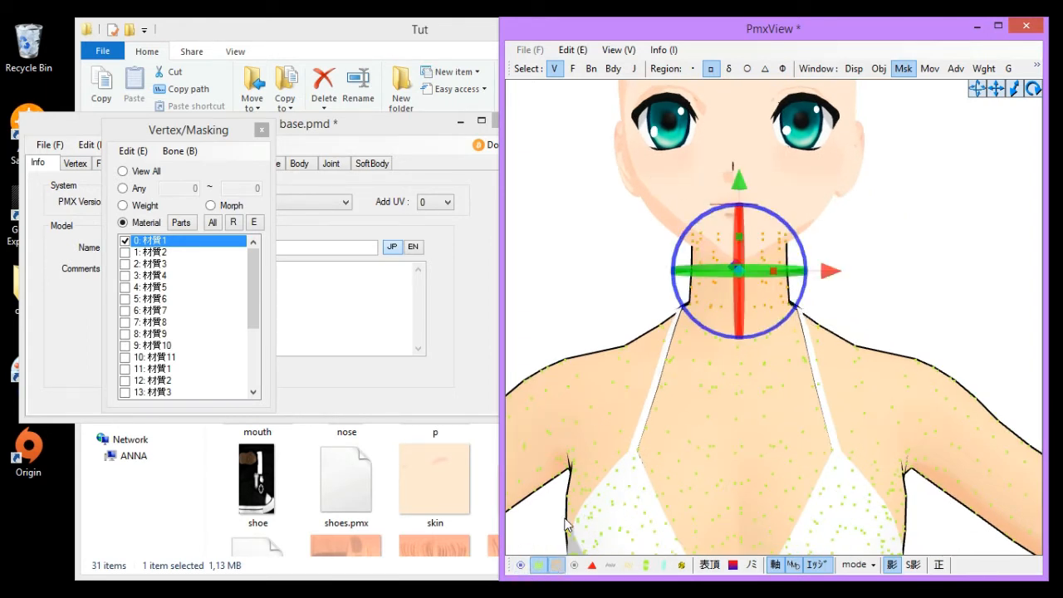
pyautogui.moveTo(676, 268); pyautogui.dragTo(752, 318)
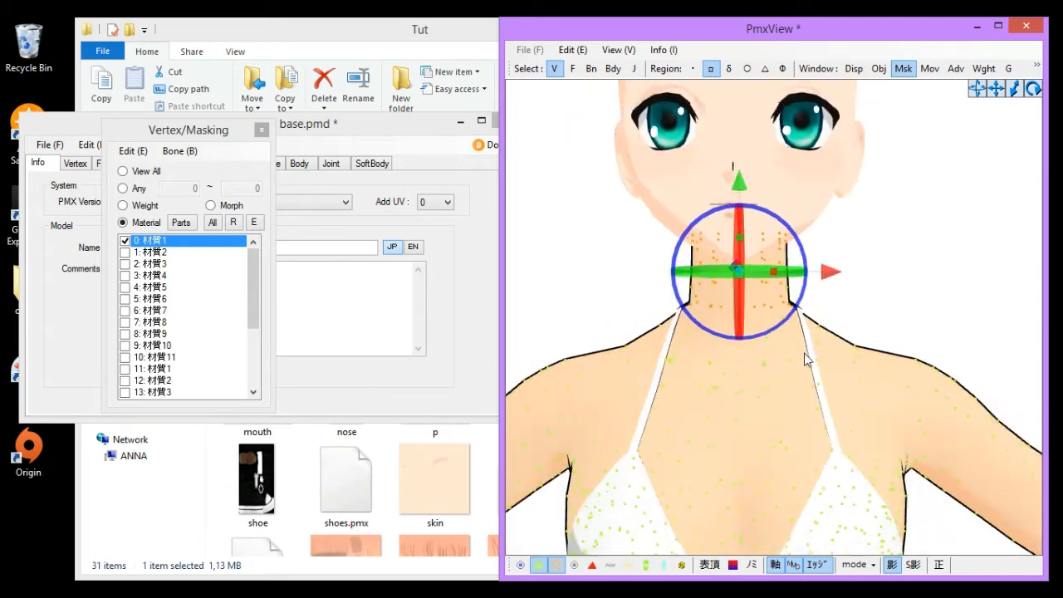
pyautogui.moveTo(804, 359); pyautogui.dragTo(723, 312, button='right')
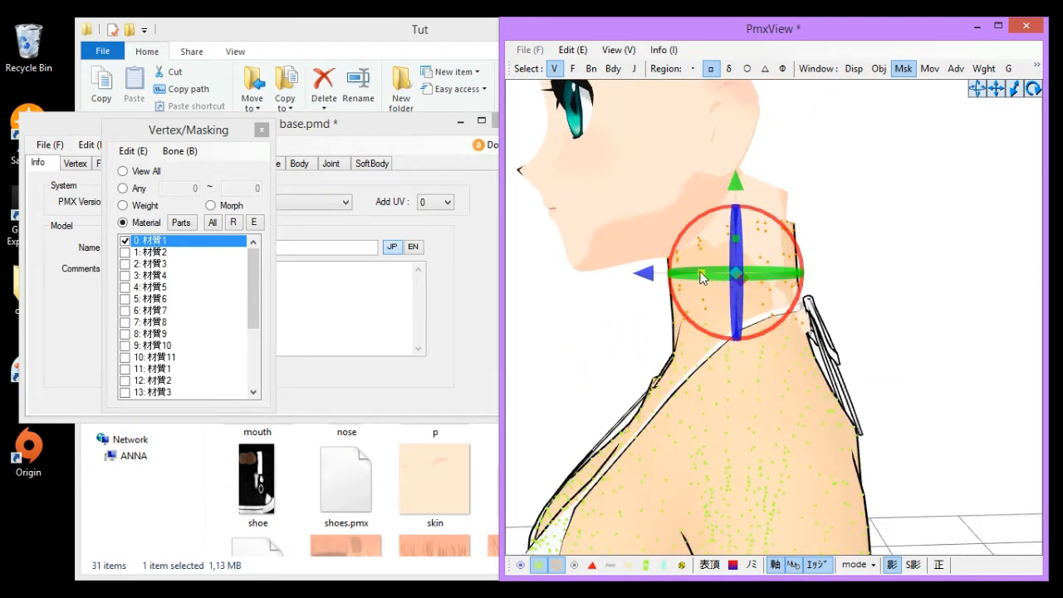
pyautogui.moveTo(702, 273); pyautogui.dragTo(715, 273)
pyautogui.moveTo(760, 378); pyautogui.dragTo(839, 384, button='right')
pyautogui.moveTo(766, 271); pyautogui.dragTo(755, 271)
pyautogui.click(878, 287)
pyautogui.scroll(-5, 773, 332)
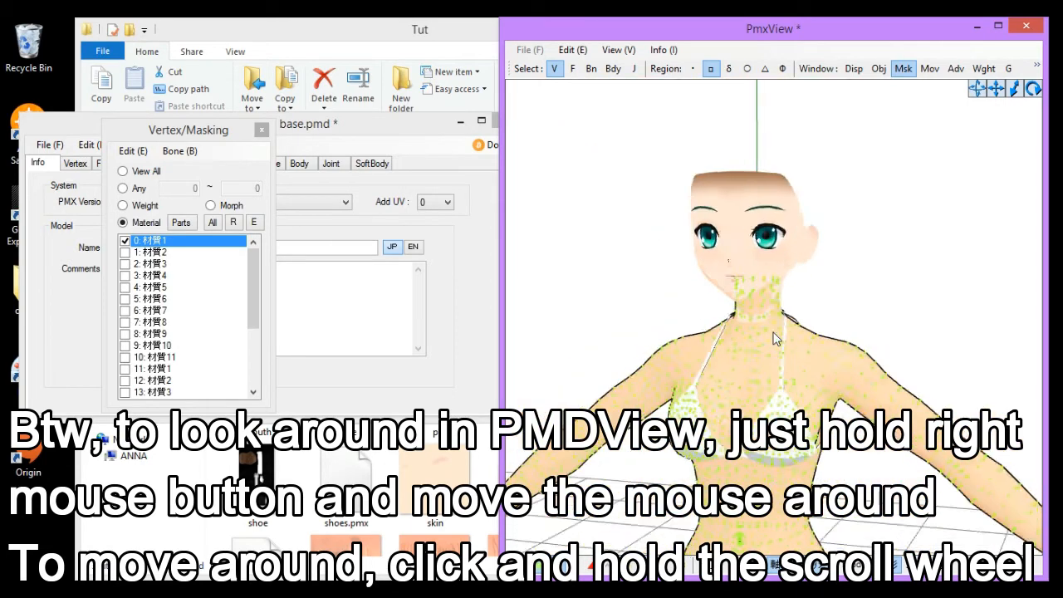
# - Hide material 0: 材質1 in the masking list and view the whole body
pyautogui.scroll(6, 748, 355)
pyautogui.moveTo(773, 332); pyautogui.dragTo(823, 331, button='right')
pyautogui.scroll(-3, 760, 355)
pyautogui.click(161, 238)
pyautogui.scroll(-8, 822, 331)
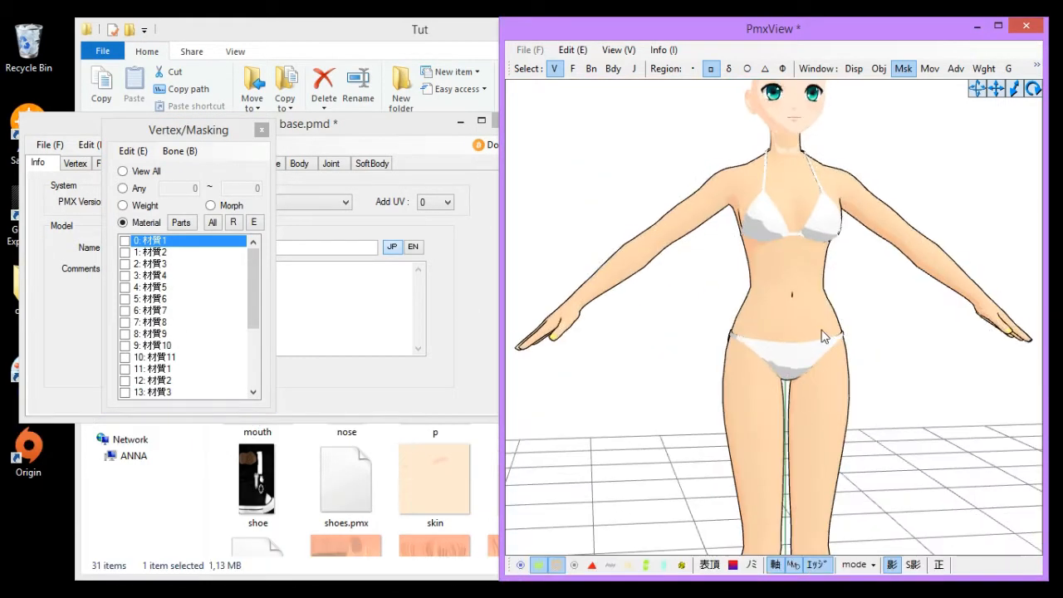
pyautogui.moveTo(822, 331); pyautogui.dragTo(826, 378, button='middle')
pyautogui.scroll(5, 806, 368)
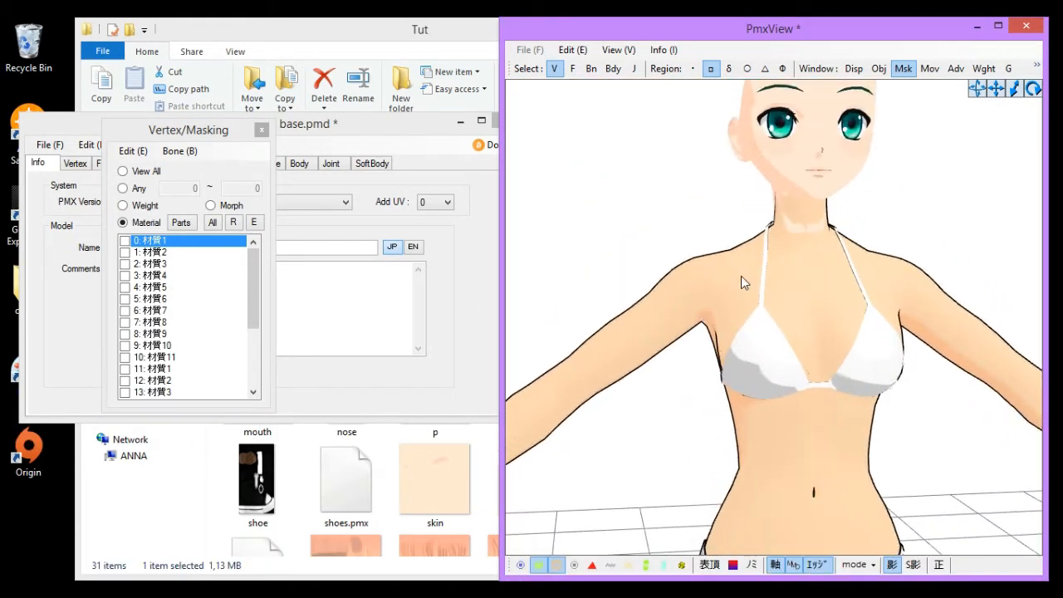
pyautogui.scroll(-4, 771, 324)
pyautogui.scroll(2, 831, 317)
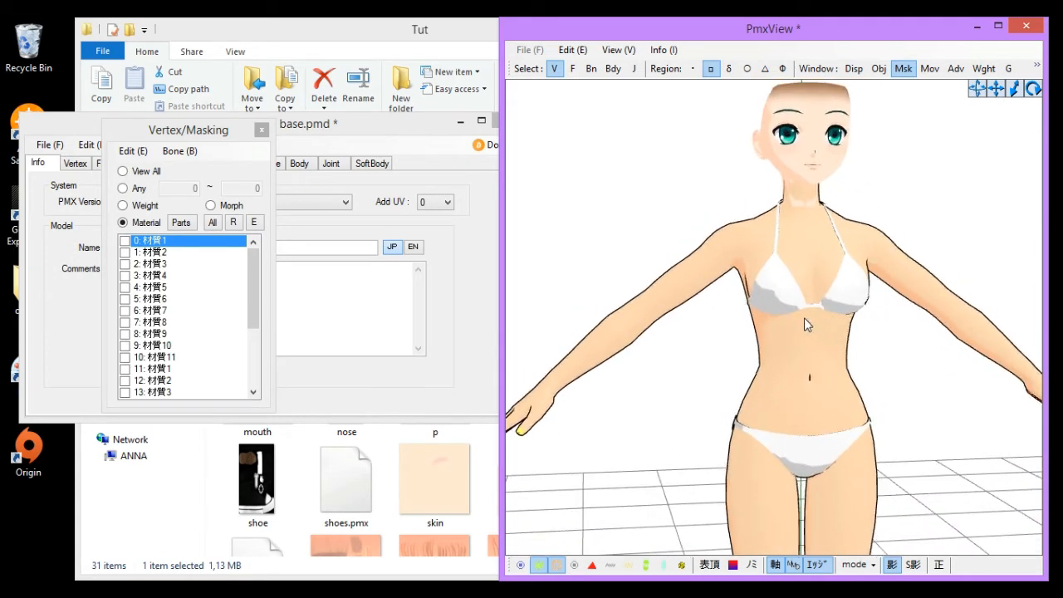
pyautogui.moveTo(711, 231); pyautogui.dragTo(752, 317, button='middle')
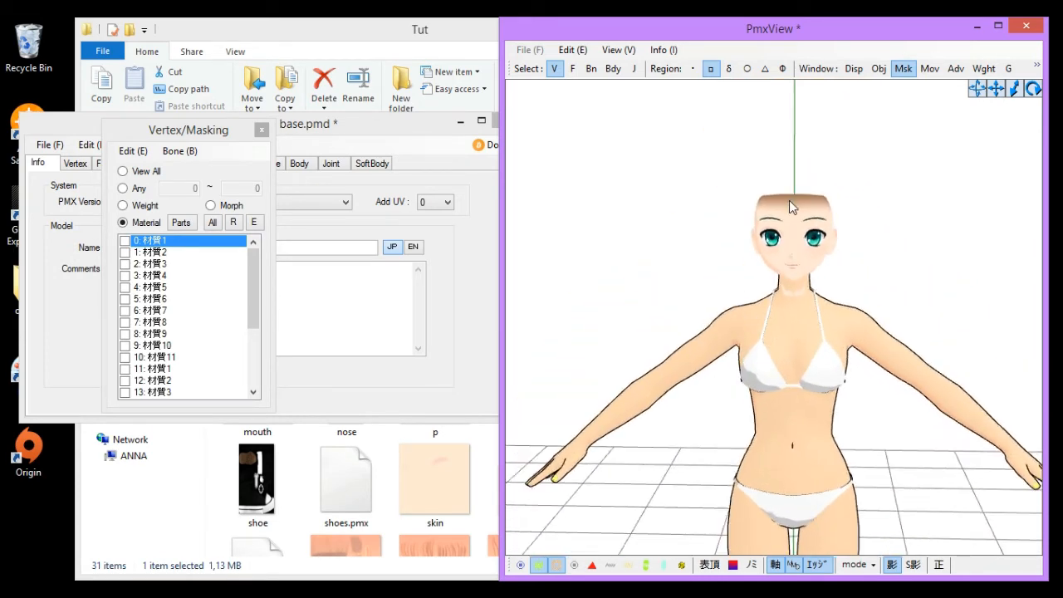
pyautogui.scroll(3, 789, 200)
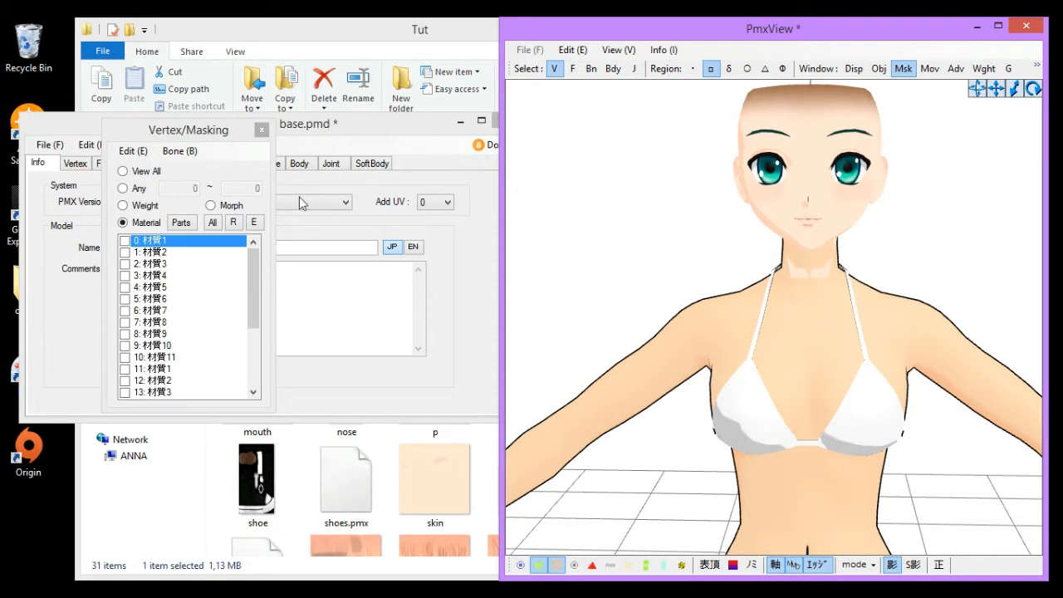
# - Open the editor's Material tab and select material 0: 材質1
pyautogui.click(317, 138)
pyautogui.click(151, 166)
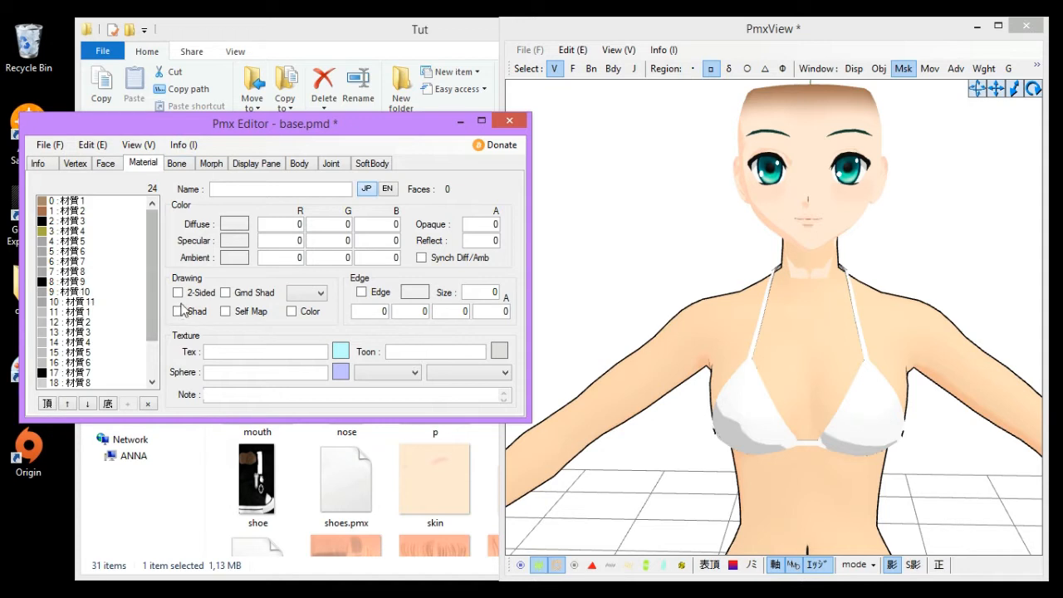
pyautogui.click(74, 202)
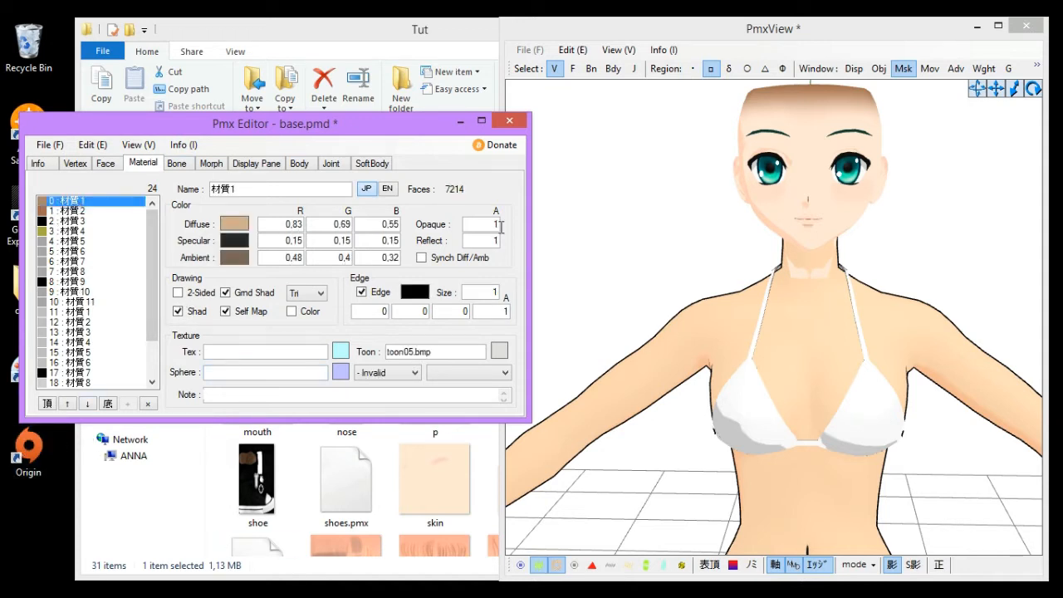
pyautogui.click(601, 220)
pyautogui.click(163, 252)
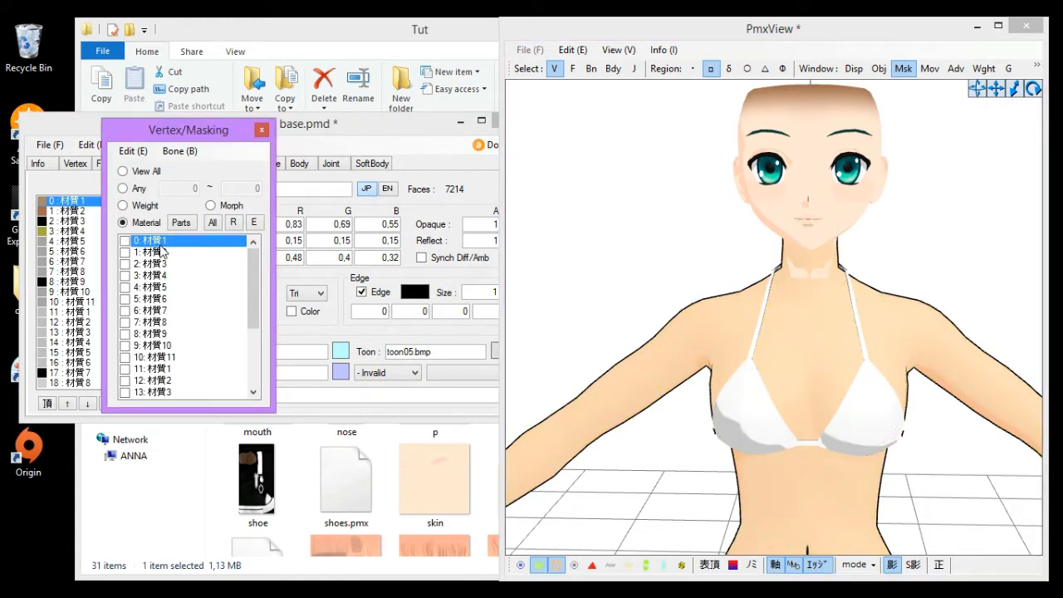
pyautogui.click(66, 204)
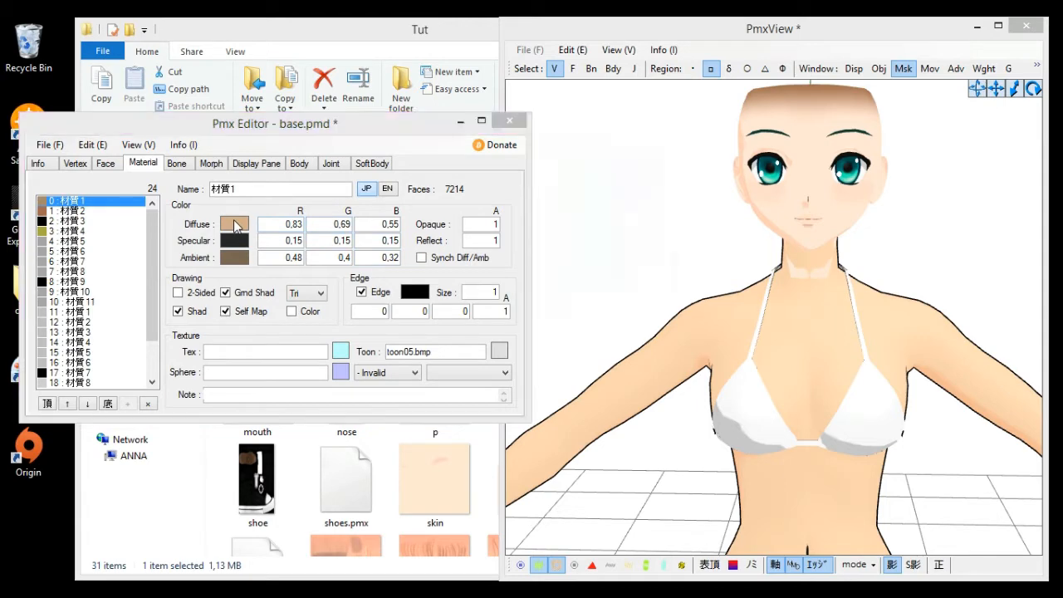
# - Lighten material 0's diffuse colour with the colour picker's luminance slider
pyautogui.click(236, 225)
pyautogui.click(699, 184)
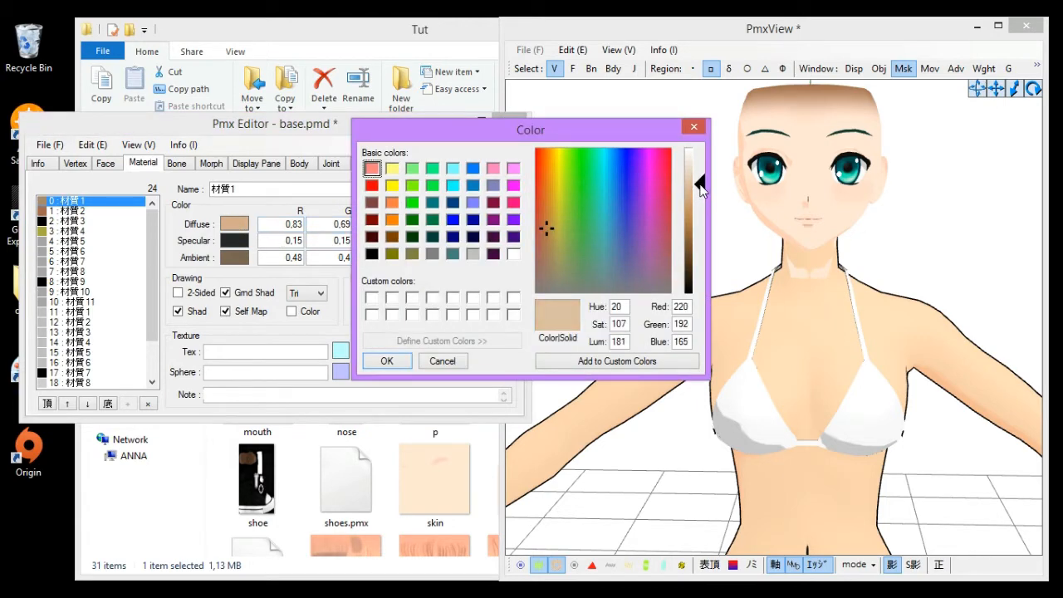
pyautogui.moveTo(706, 191)
pyautogui.mouseDown()
pyautogui.moveTo(706, 212)
pyautogui.moveTo(705, 187)
pyautogui.mouseUp()
pyautogui.click(704, 179)
pyautogui.click(386, 361)
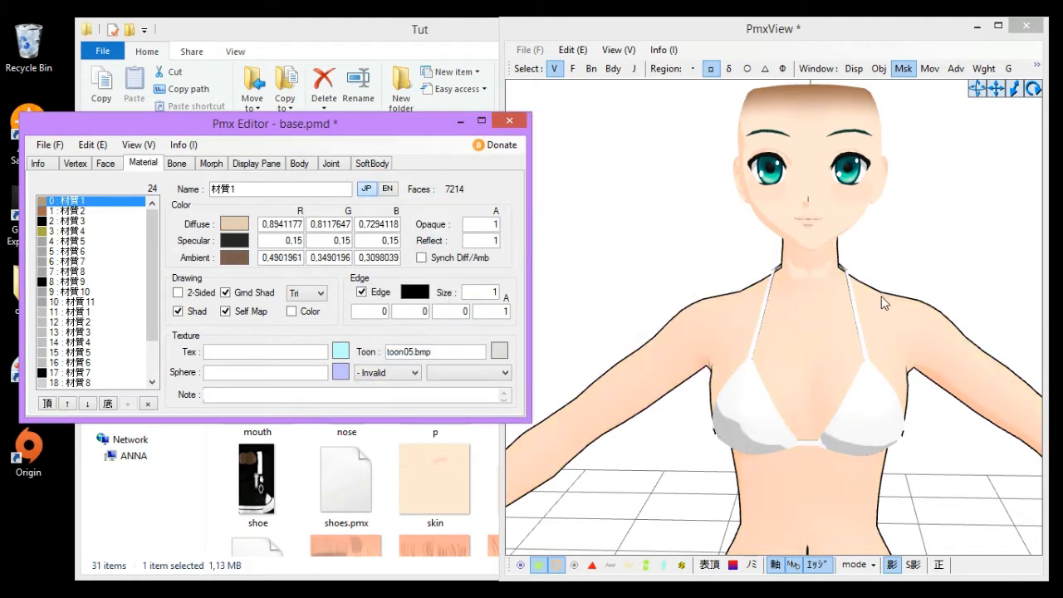
# - Set material 0's ambient colour to Red 146, Green 103, Blue 90 and reopen its diffuse colour
pyautogui.click(236, 253)
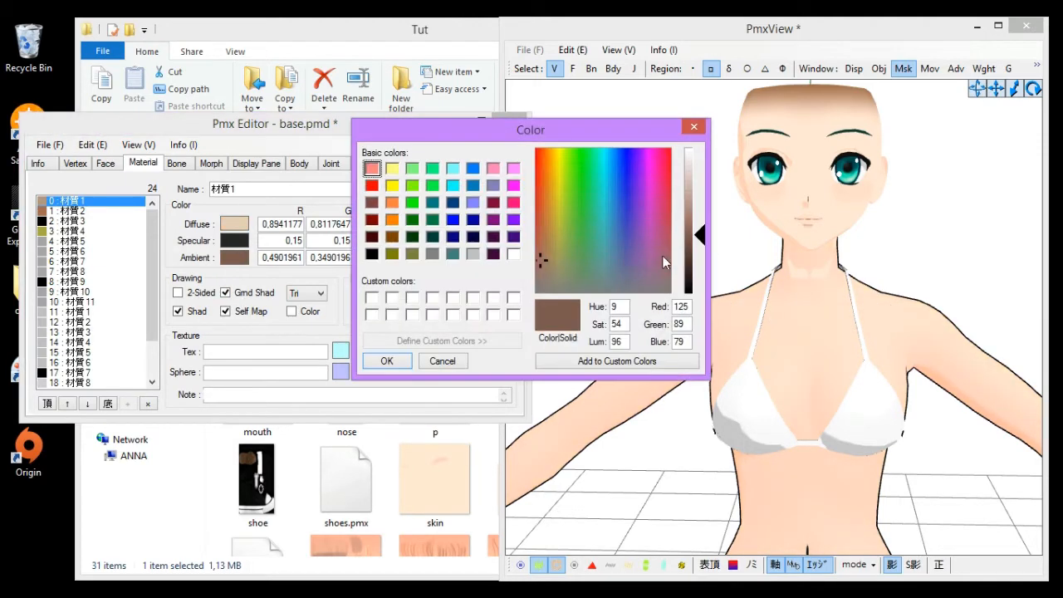
pyautogui.moveTo(700, 234); pyautogui.dragTo(700, 217)
pyautogui.click(386, 361)
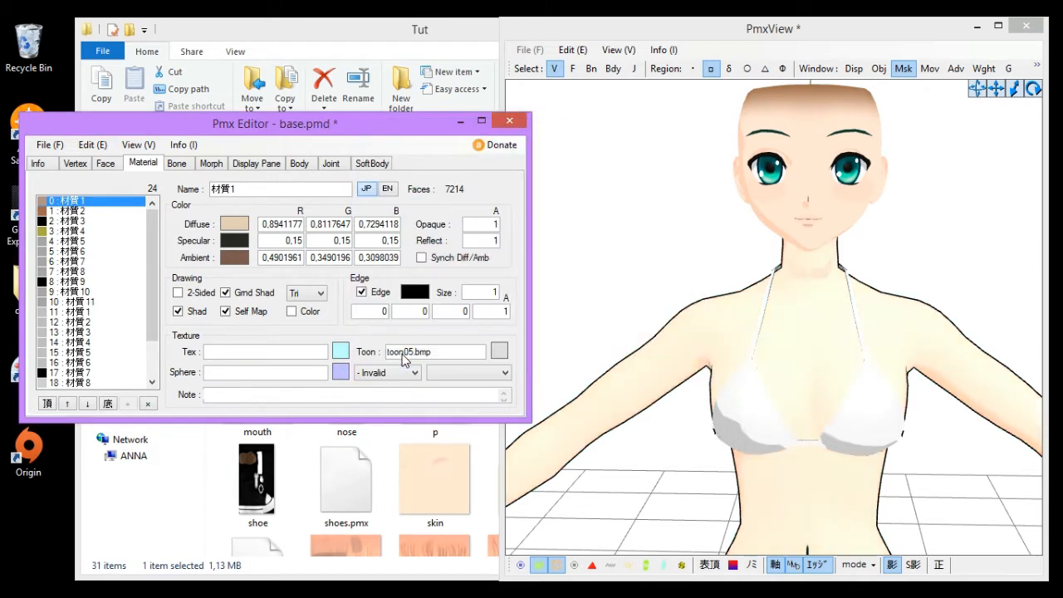
pyautogui.click(233, 260)
pyautogui.moveTo(700, 219); pyautogui.dragTo(700, 232)
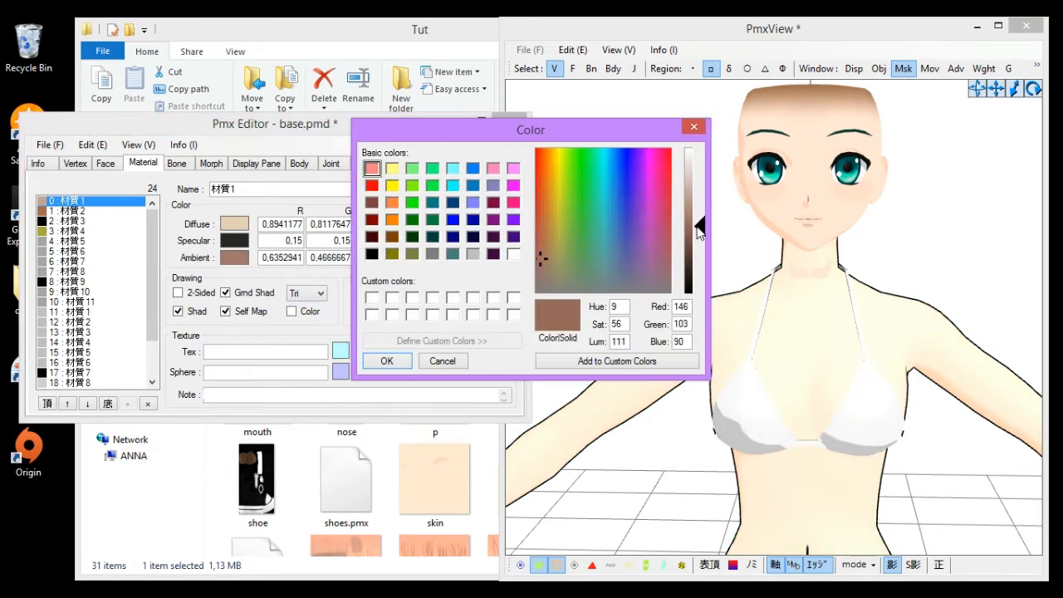
pyautogui.click(385, 361)
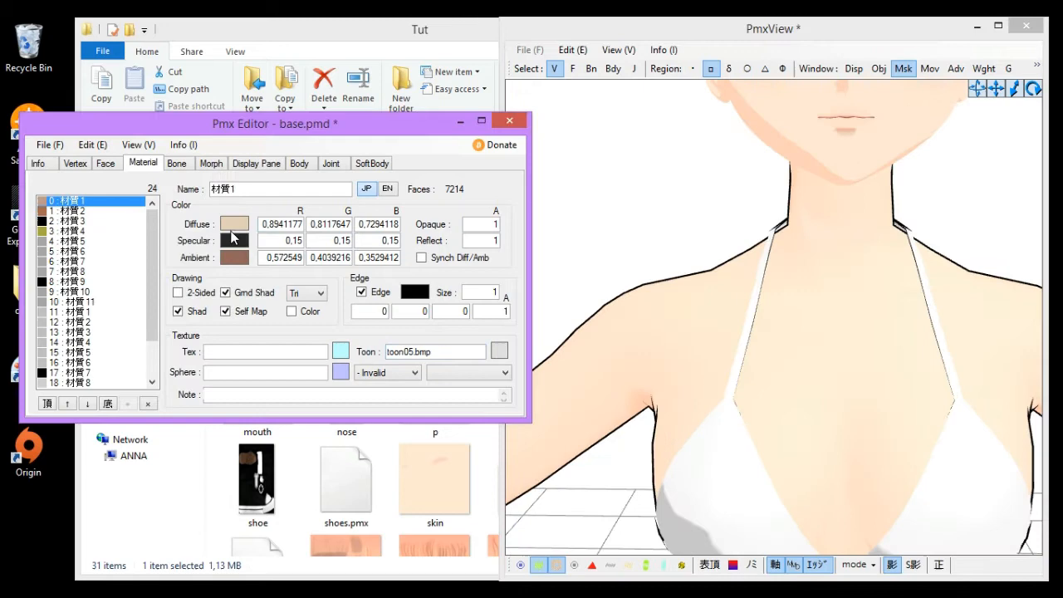
pyautogui.click(234, 223)
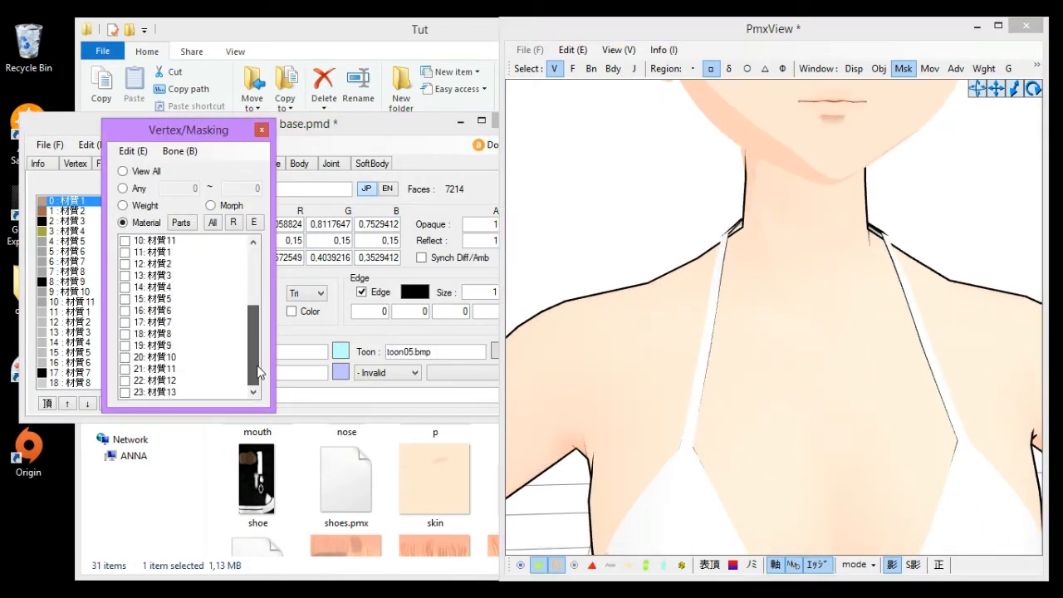
# - Show material 0: 材質1 in the masking list and orbit around the neck
pyautogui.moveTo(813, 340); pyautogui.dragTo(796, 402, button='right')
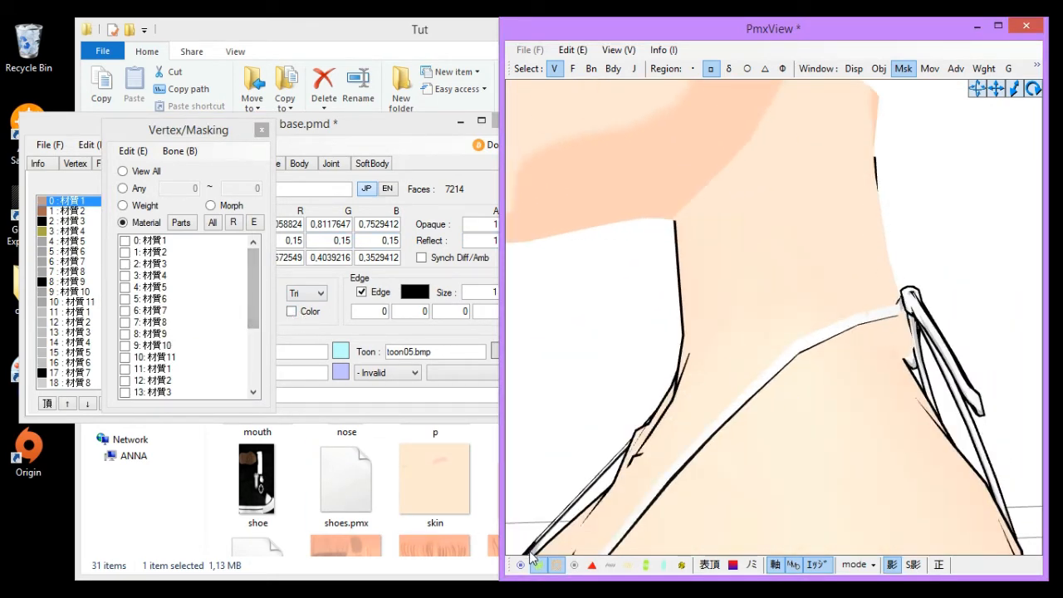
pyautogui.moveTo(253, 313); pyautogui.dragTo(225, 323)
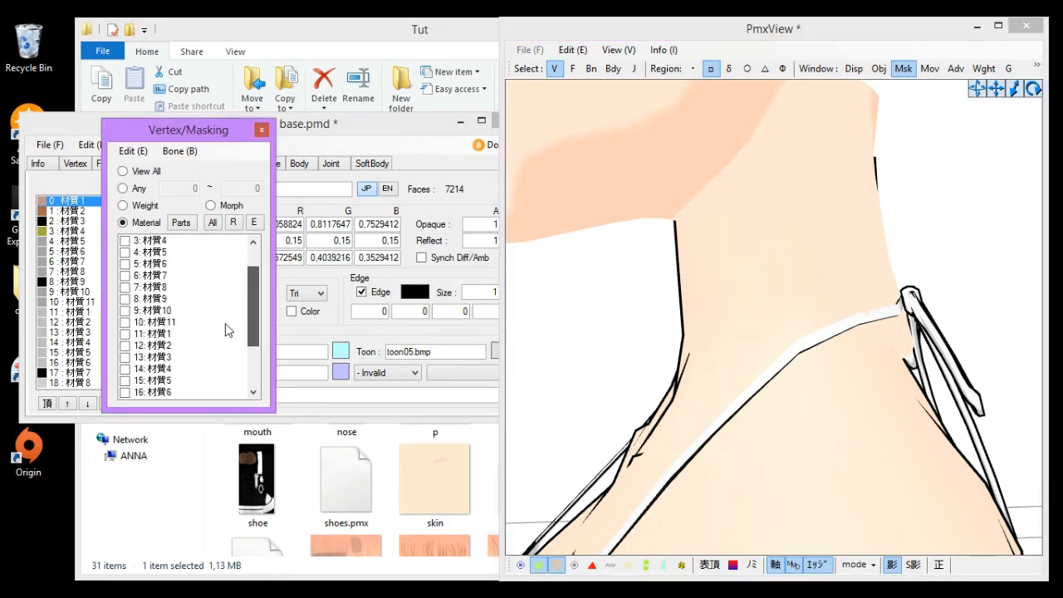
pyautogui.click(162, 264)
pyautogui.scroll(1, 170, 257)
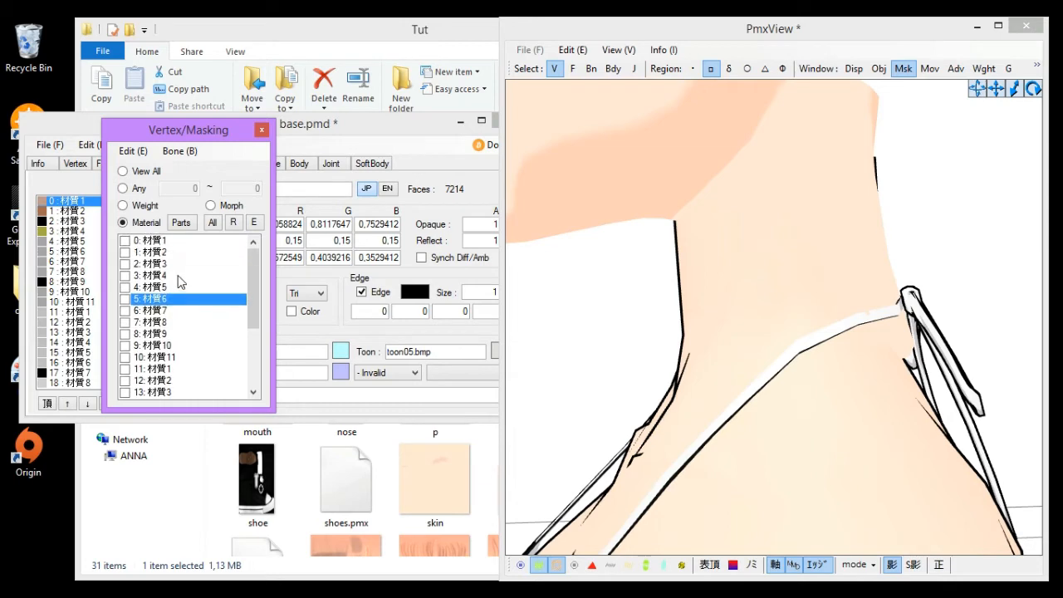
pyautogui.click(165, 243)
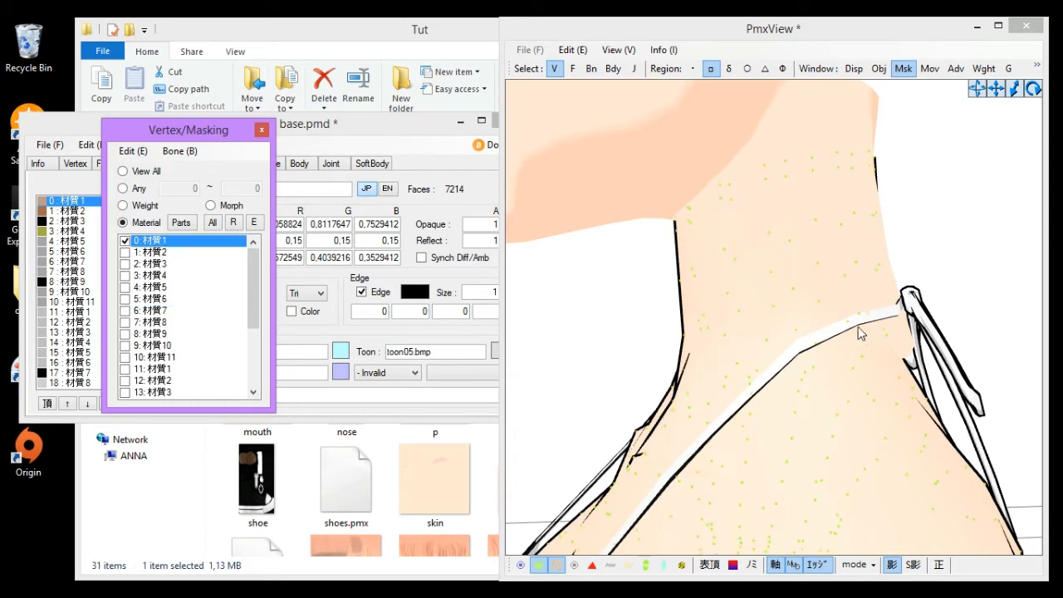
pyautogui.moveTo(960, 249); pyautogui.dragTo(936, 325, button='right')
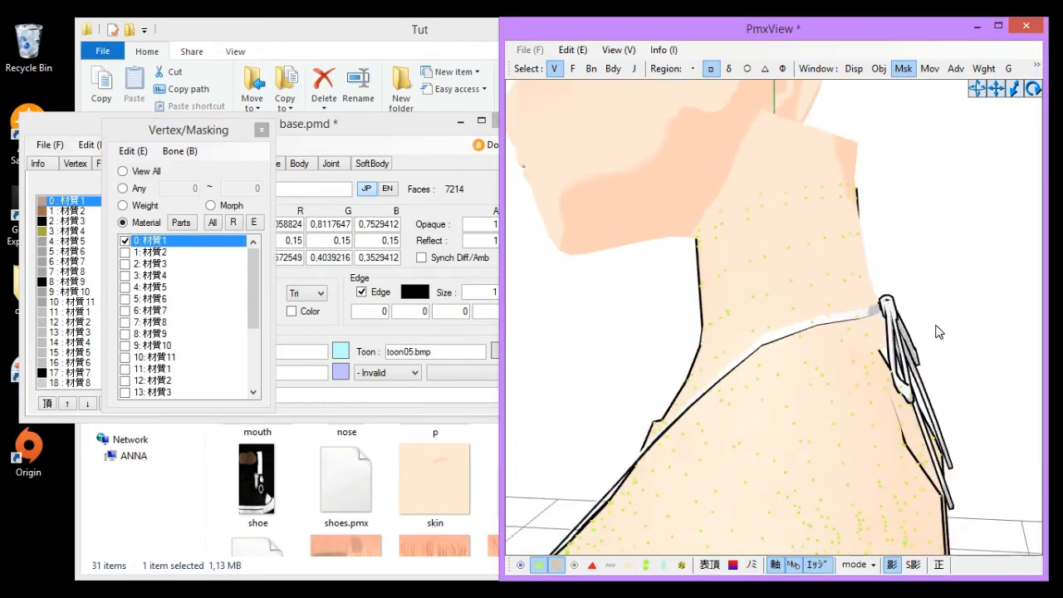
# - Switch the masking to show only material 11: 材質1
pyautogui.click(177, 224)
pyautogui.scroll(-2, 249, 299)
pyautogui.click(166, 310)
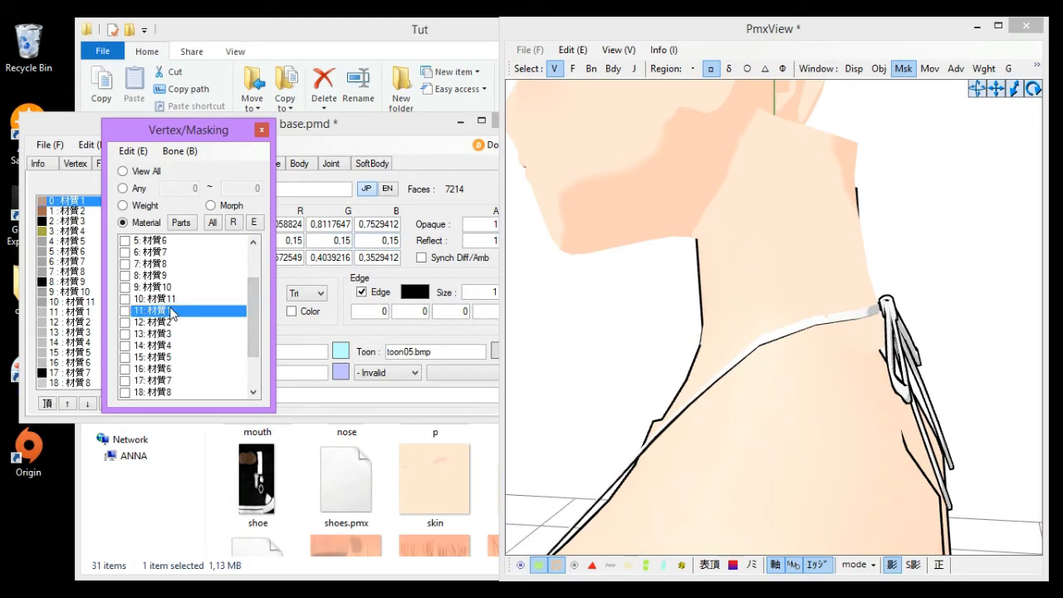
pyautogui.click(172, 313)
# - Select material 11's neck vertices and zoom in closely to inspect them
pyautogui.moveTo(731, 499); pyautogui.dragTo(880, 319, button='right')
pyautogui.moveTo(840, 309); pyautogui.dragTo(867, 339)
pyautogui.moveTo(770, 327); pyautogui.dragTo(760, 327)
pyautogui.click(865, 404)
pyautogui.moveTo(875, 240); pyautogui.dragTo(756, 282)
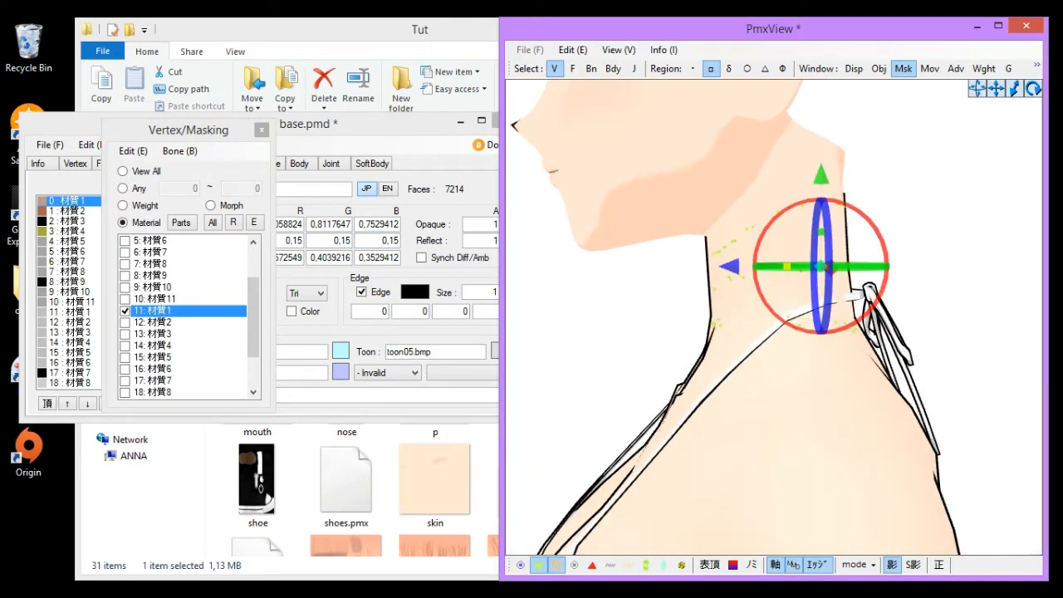
pyautogui.scroll(2, 944, 239)
pyautogui.scroll(-1, 827, 337)
pyautogui.scroll(2, 851, 352)
pyautogui.moveTo(851, 352); pyautogui.dragTo(877, 379, button='right')
pyautogui.scroll(2, 869, 309)
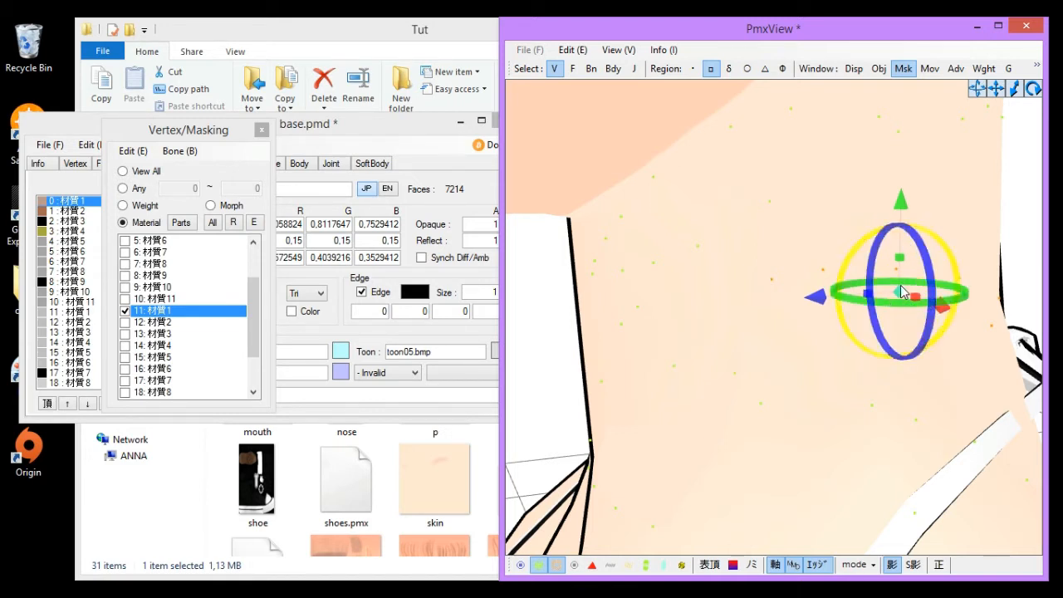
pyautogui.click(1006, 221)
pyautogui.scroll(-5, 982, 241)
pyautogui.scroll(-4, 980, 241)
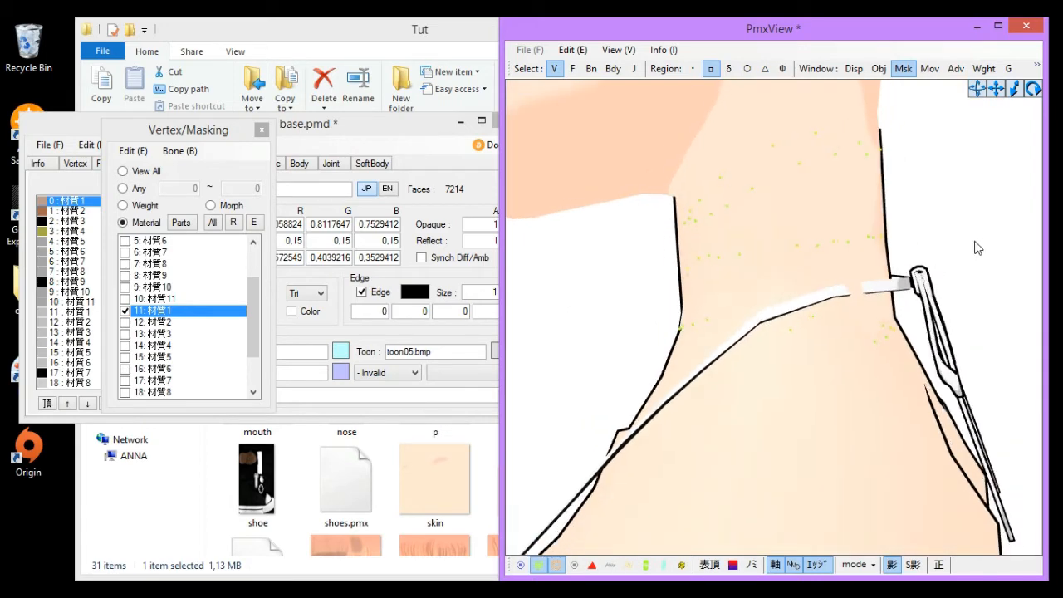
pyautogui.scroll(-5, 831, 307)
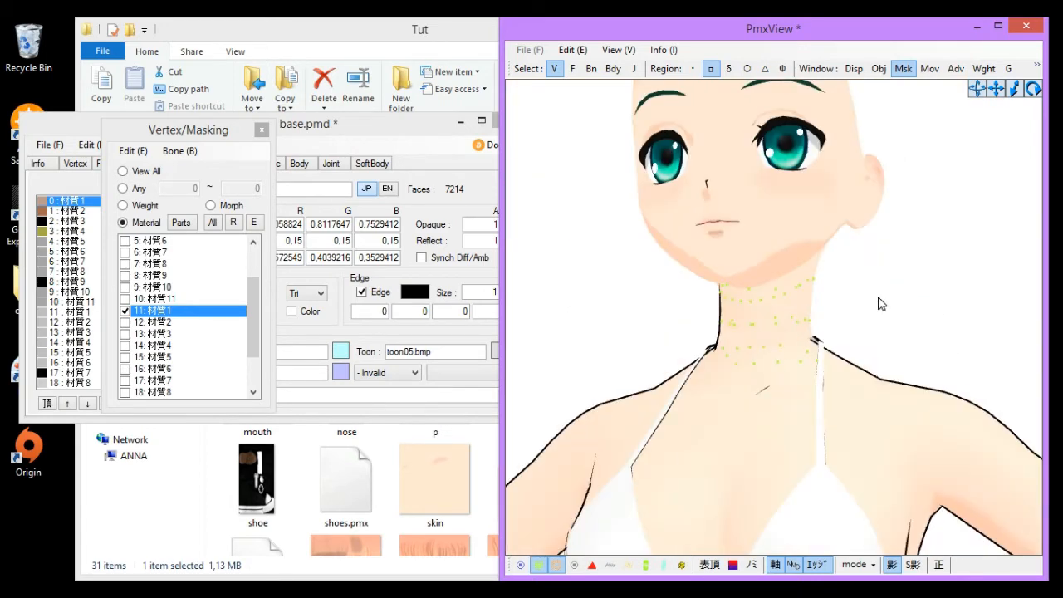
# - Hide material 11: 材質1 in the masking list and orbit around the neck seam
pyautogui.click(163, 317)
pyautogui.click(929, 242)
pyautogui.scroll(-3, 880, 299)
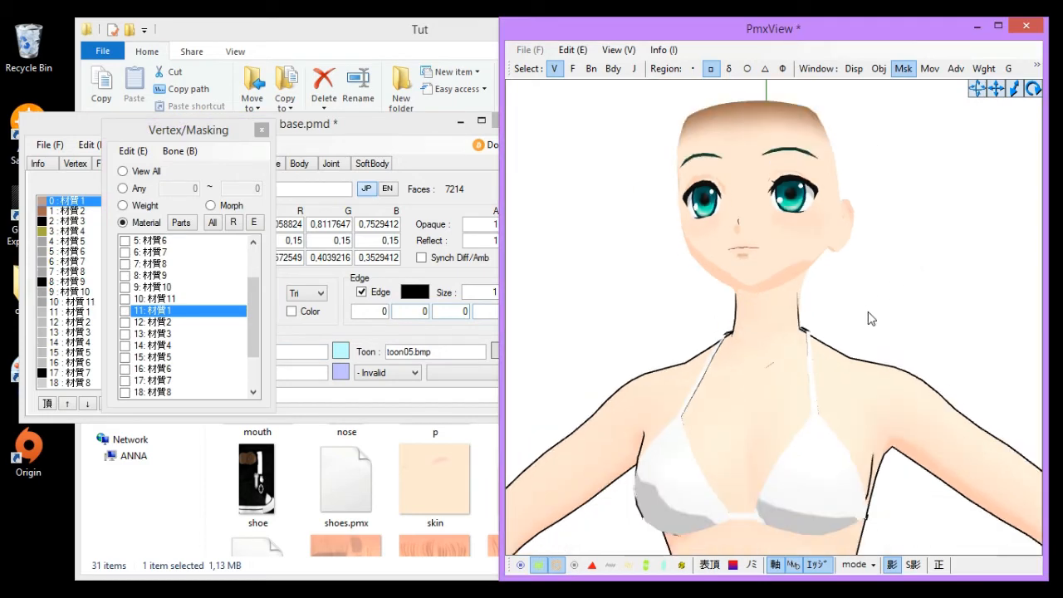
pyautogui.scroll(10, 830, 320)
pyautogui.moveTo(826, 329); pyautogui.dragTo(876, 333, button='right')
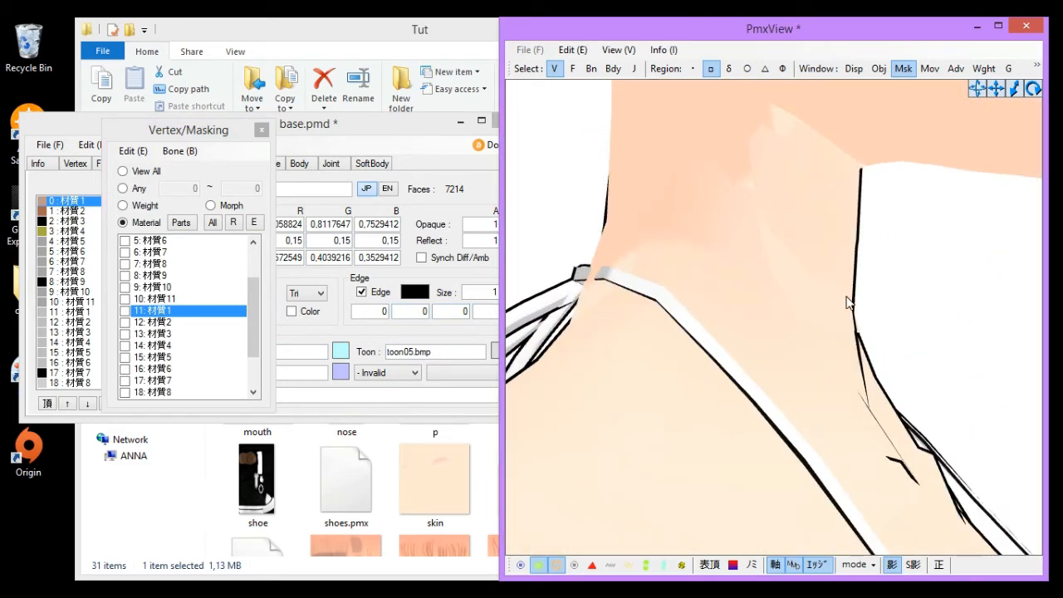
pyautogui.scroll(-5, 856, 295)
pyautogui.moveTo(937, 304); pyautogui.dragTo(916, 306, button='right')
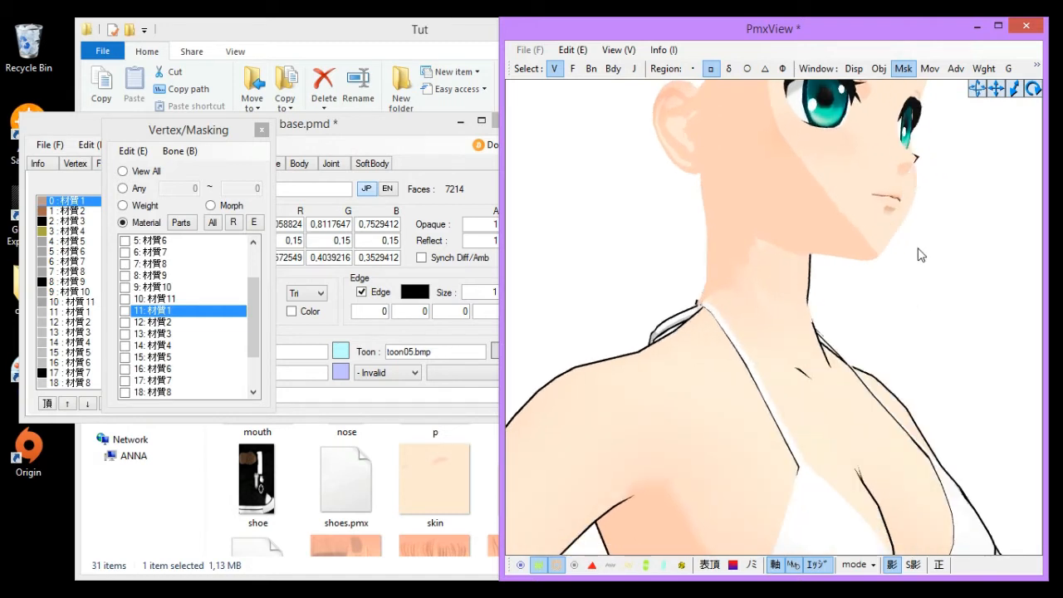
# - Try a dark green edge colour for material 0: 材質1
pyautogui.scroll(-6, 935, 247)
pyautogui.moveTo(954, 251); pyautogui.dragTo(911, 261, button='right')
pyautogui.scroll(3, 928, 260)
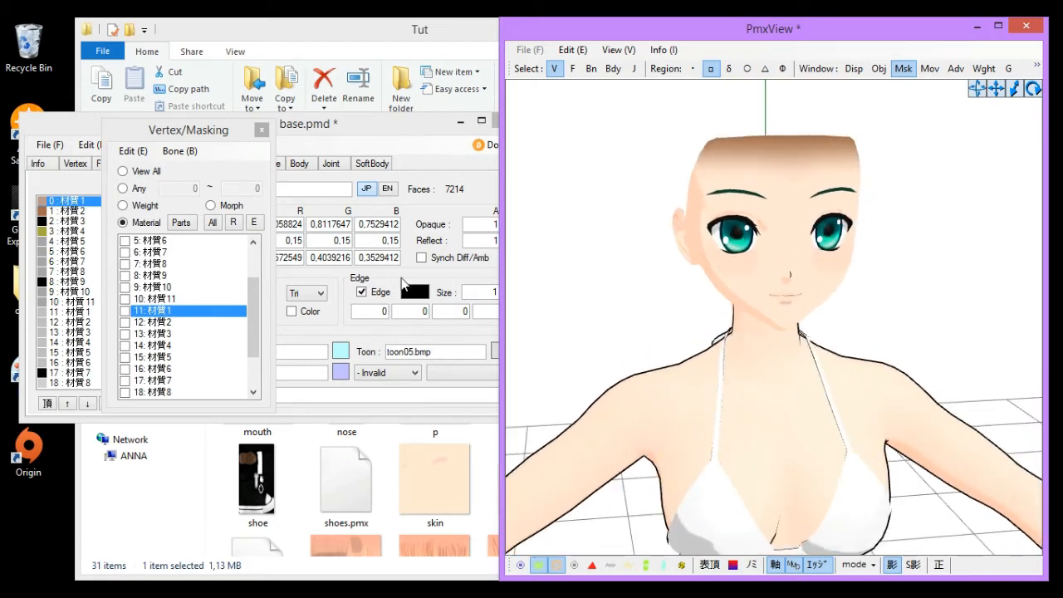
pyautogui.click(409, 283)
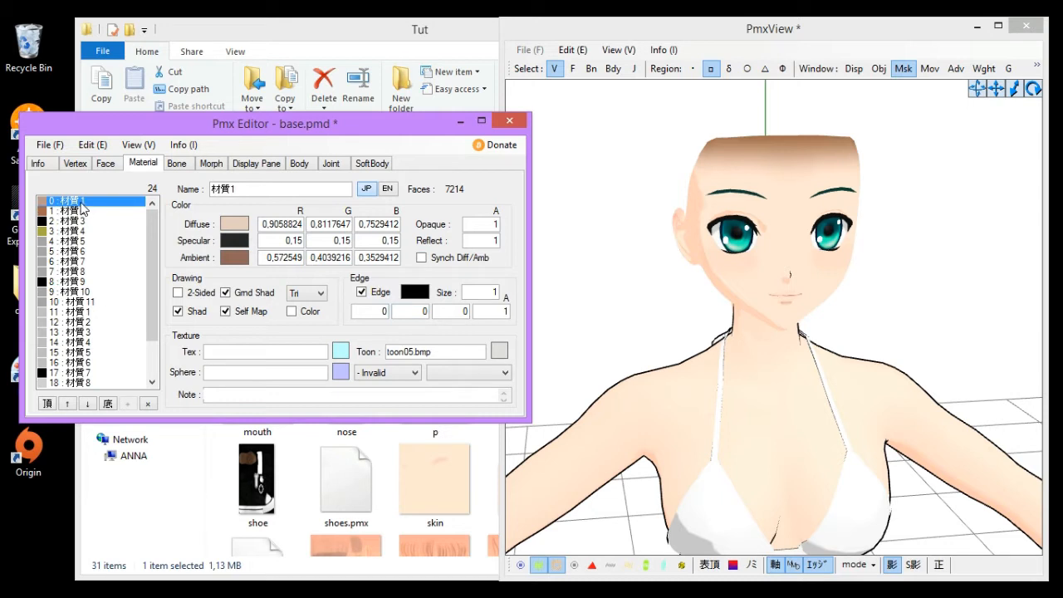
pyautogui.click(365, 296)
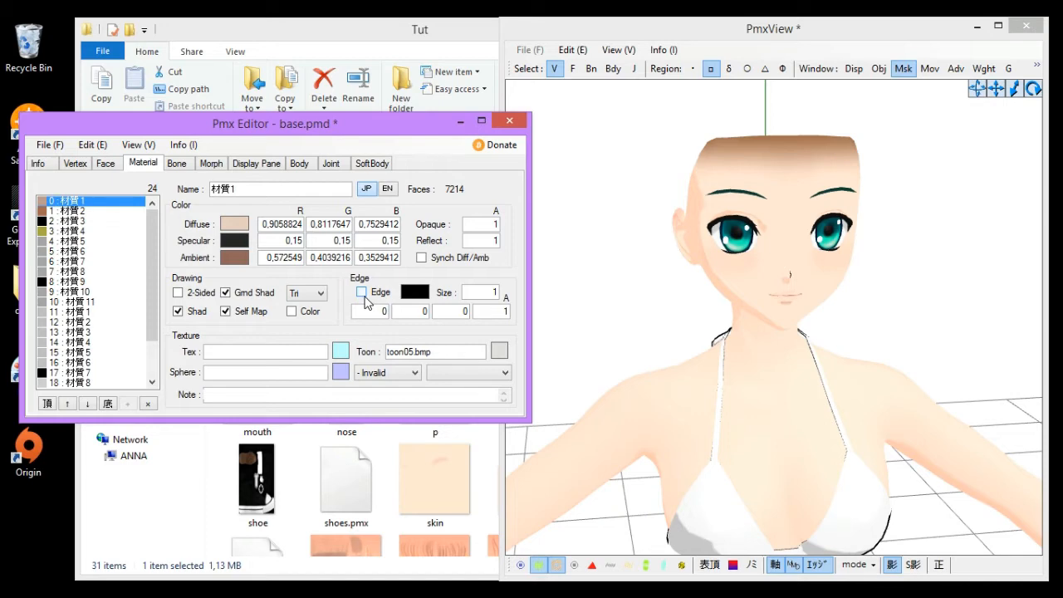
pyautogui.click(362, 292)
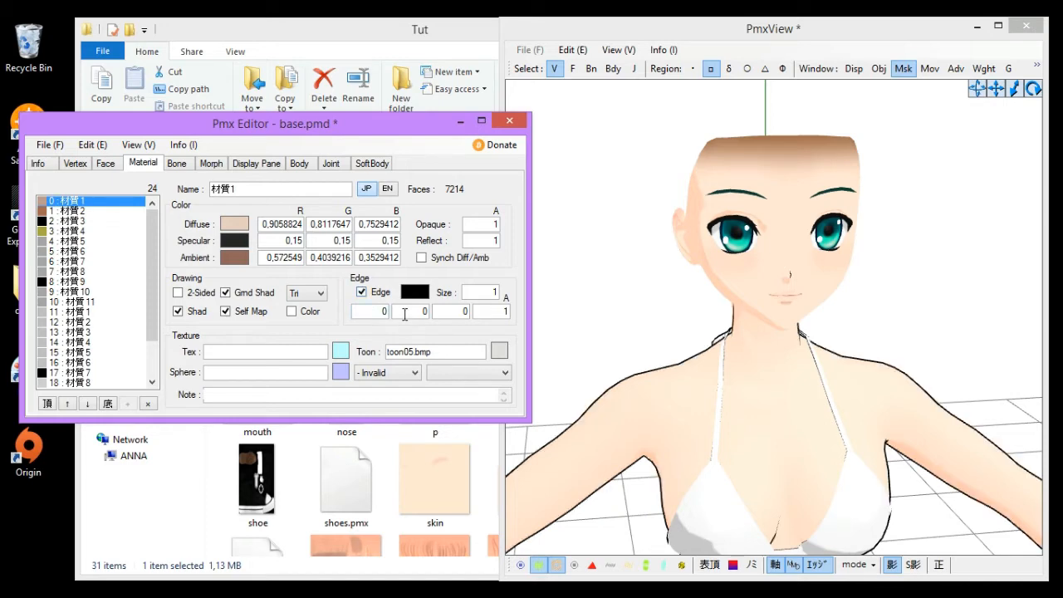
pyautogui.click(415, 296)
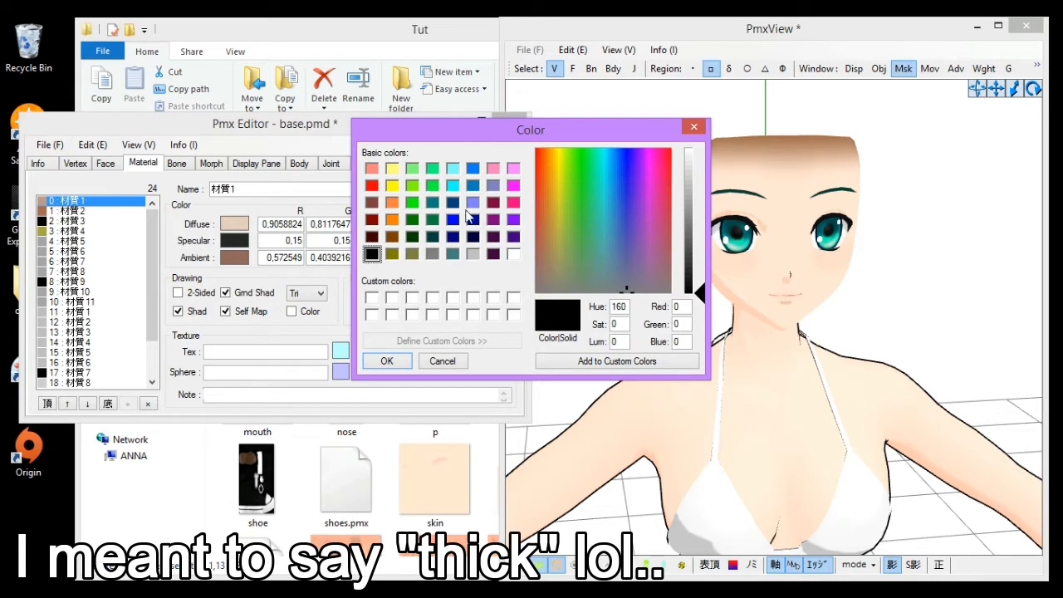
pyautogui.click(412, 219)
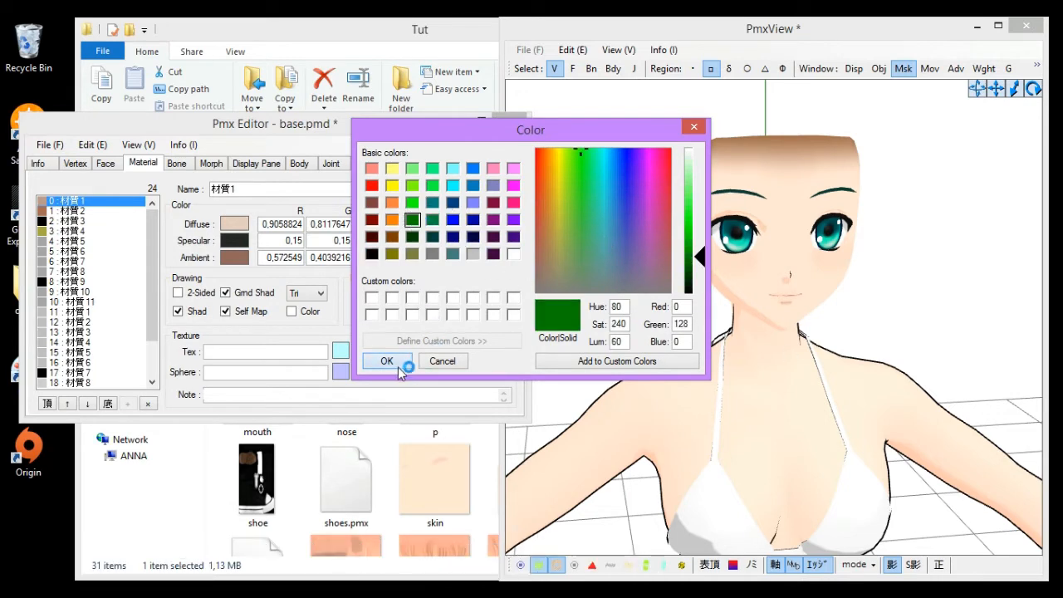
pyautogui.click(398, 365)
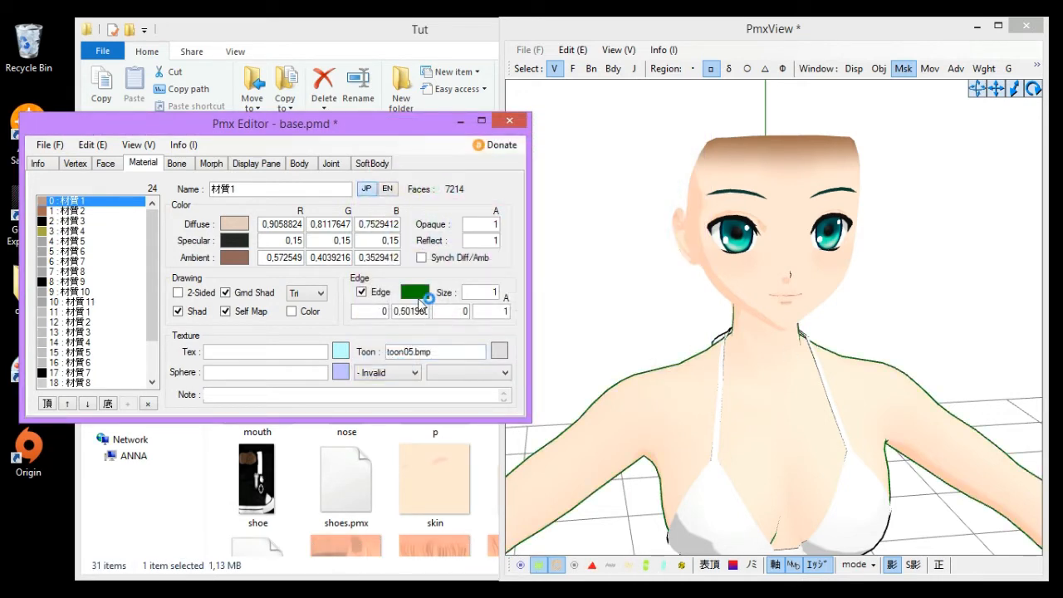
# - Change material 0's edge colour to a brown of red 129, green 90, blue 65
pyautogui.click(415, 294)
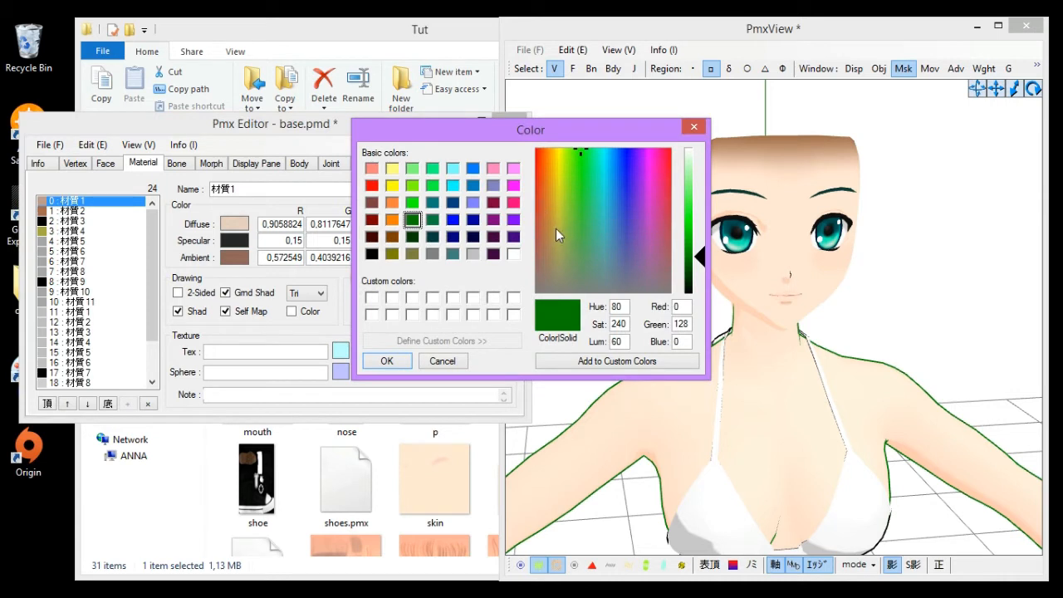
pyautogui.moveTo(547, 220); pyautogui.dragTo(549, 244)
pyautogui.click(703, 238)
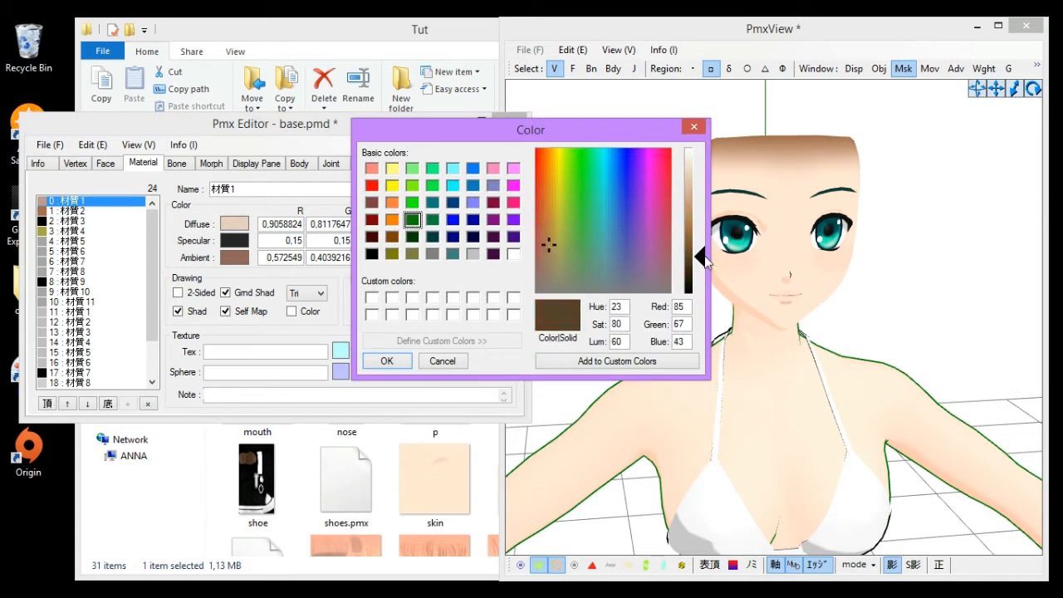
pyautogui.click(548, 245)
pyautogui.click(545, 245)
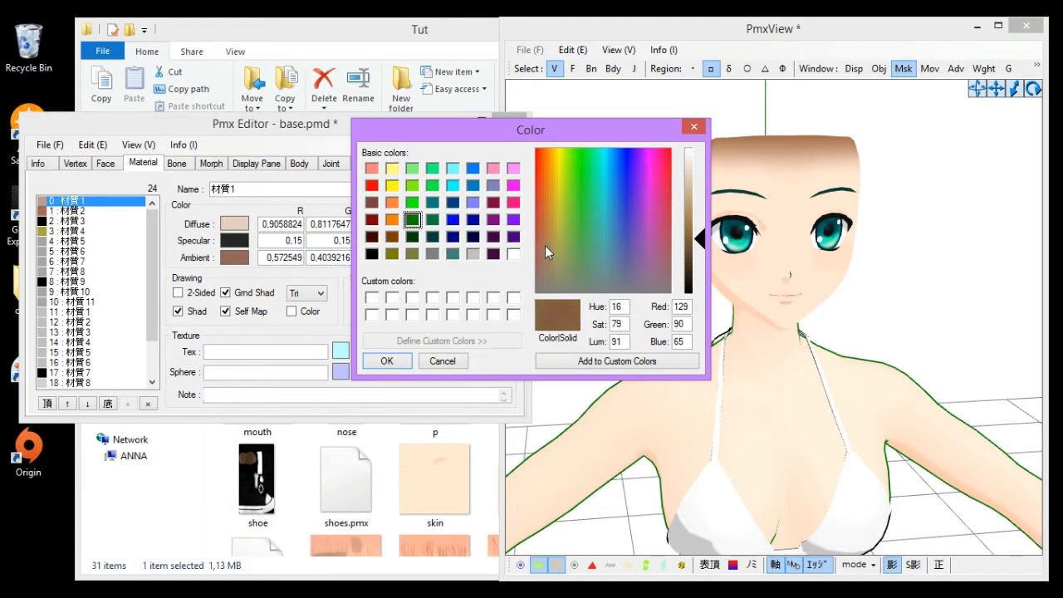
pyautogui.click(392, 360)
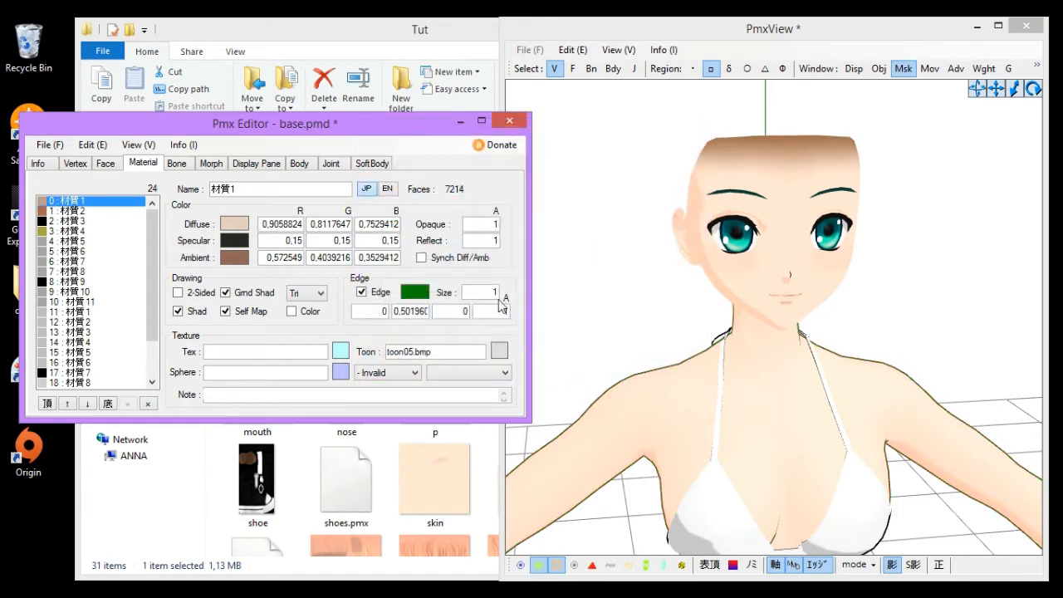
# - Refine the edge colour to a lighter brown of red 119, green 88, blue 74
pyautogui.click(428, 296)
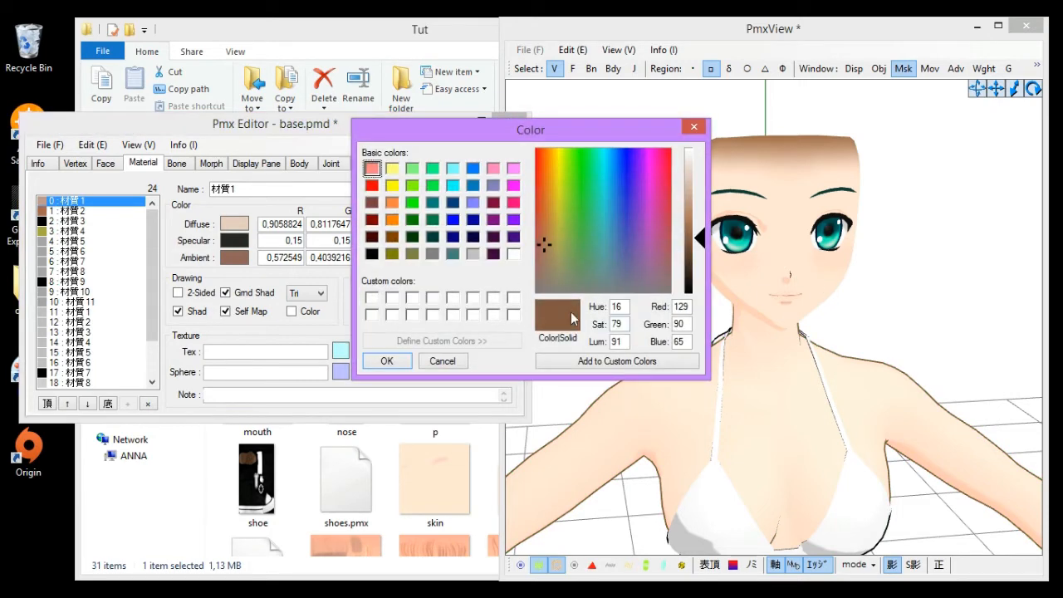
pyautogui.moveTo(656, 255); pyautogui.dragTo(656, 259)
pyautogui.click(387, 360)
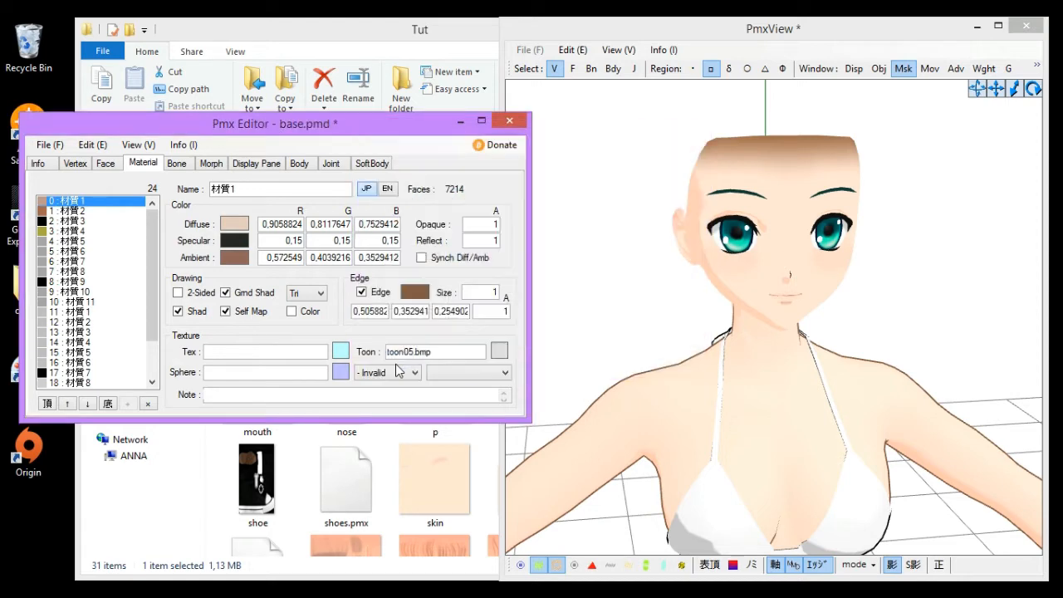
pyautogui.click(425, 298)
pyautogui.moveTo(539, 263); pyautogui.dragTo(542, 261)
pyautogui.click(391, 362)
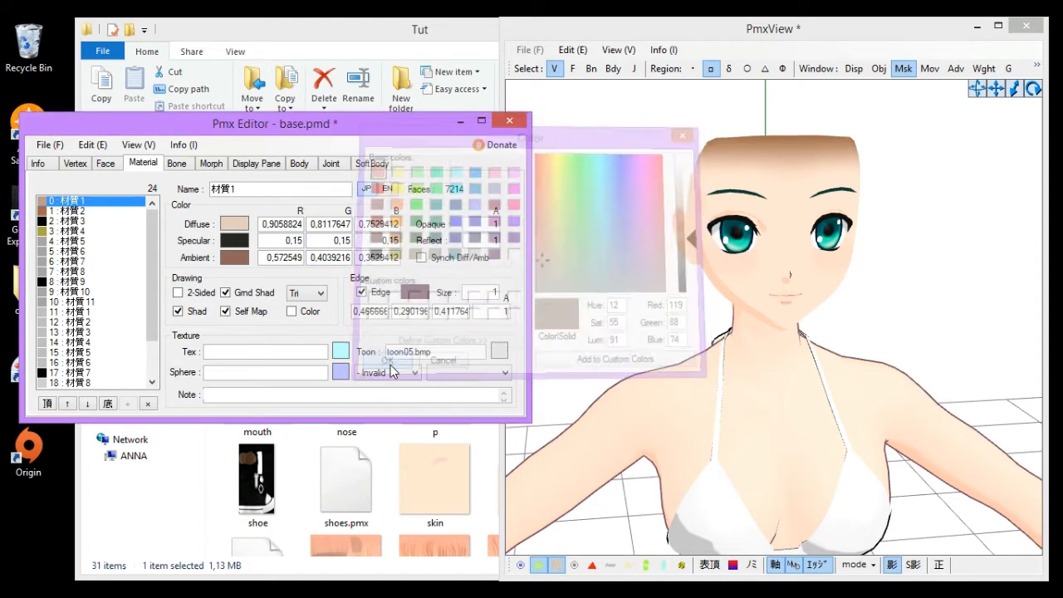
# - Set the edge size of material 0 to 0,6
pyautogui.doubleClick(487, 292)
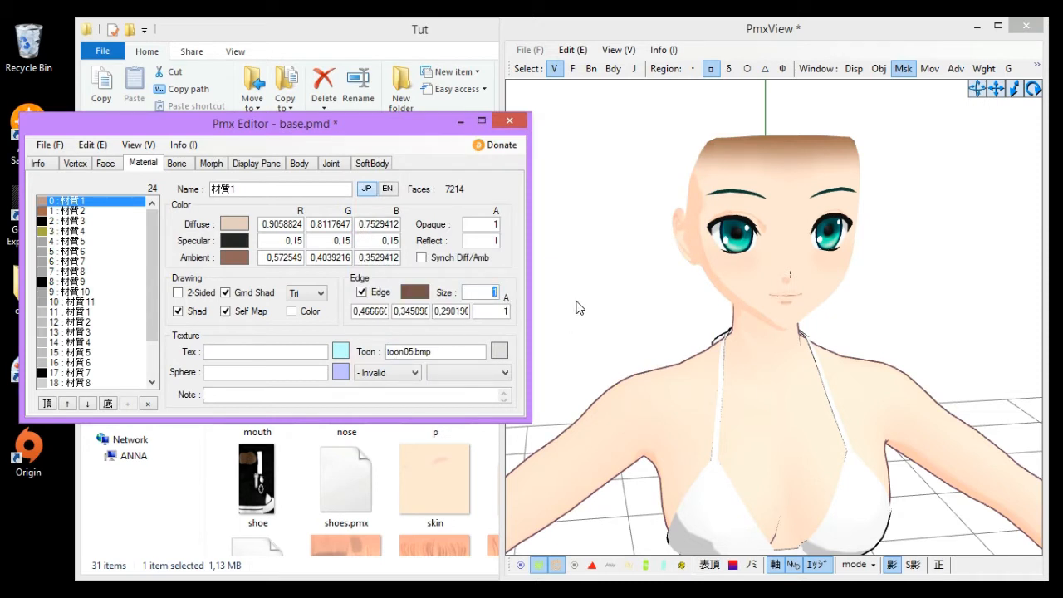
pyautogui.write('0,')
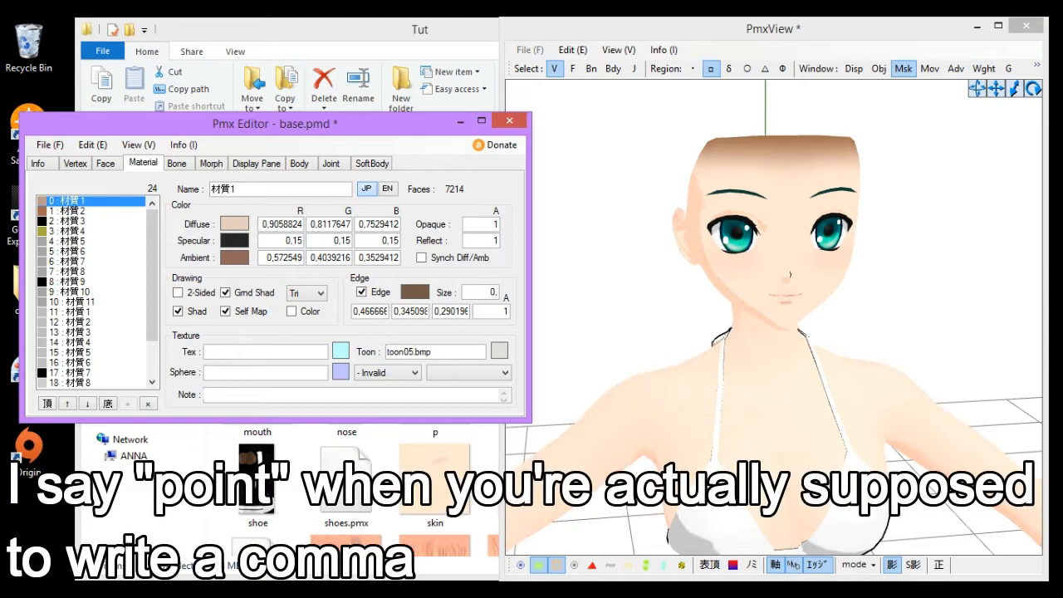
pyautogui.write('1')
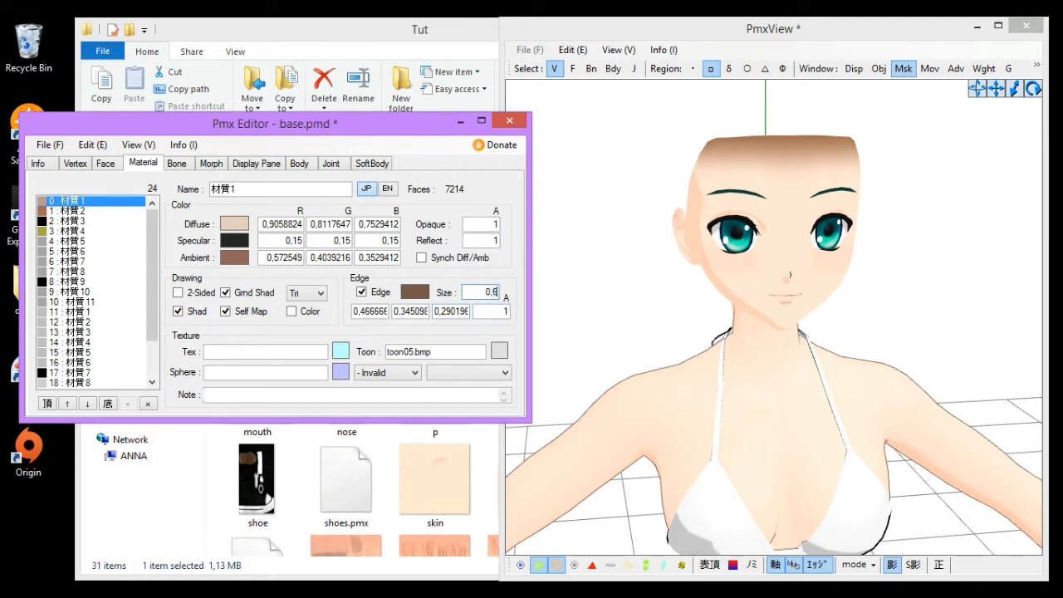
pyautogui.moveTo(720, 308); pyautogui.dragTo(740, 314, button='right')
pyautogui.scroll(-3, 741, 313)
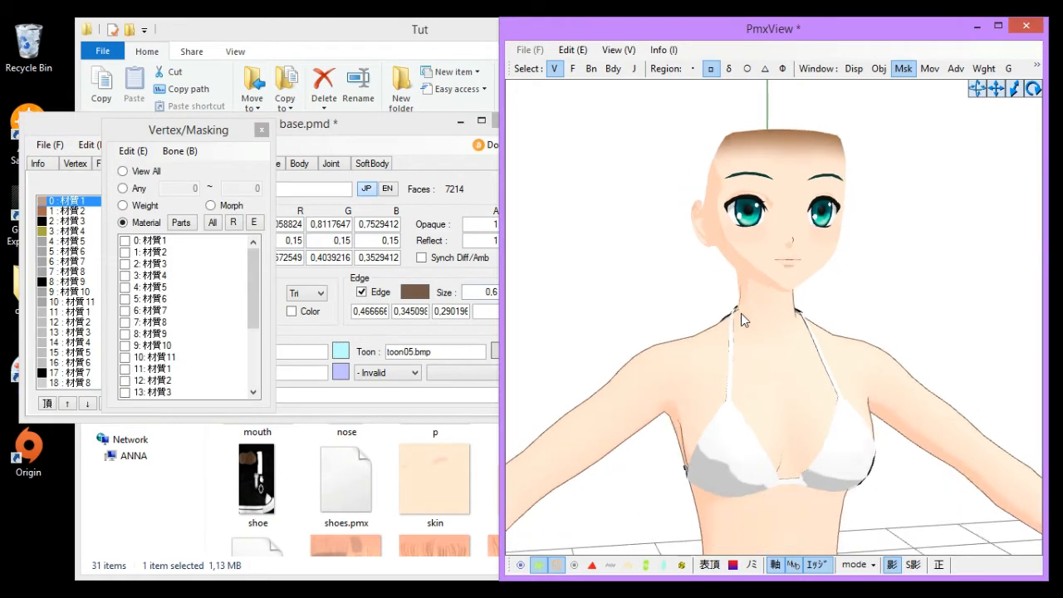
# - Set the edge size of material 0 to 0,5
pyautogui.click(451, 273)
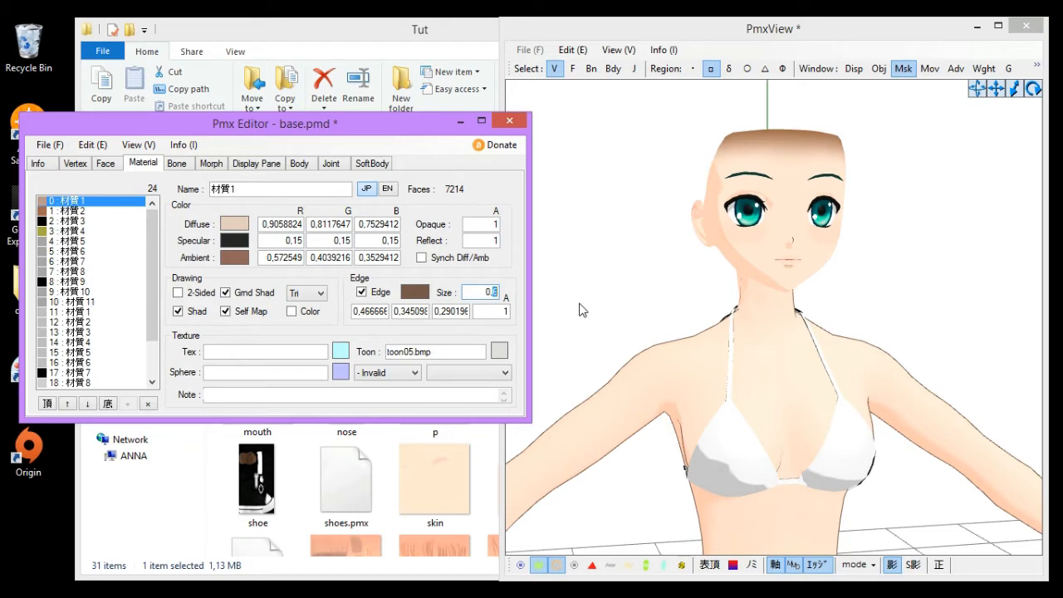
pyautogui.moveTo(733, 380)
pyautogui.mouseDown(button='right')
pyautogui.moveTo(712, 382)
pyautogui.moveTo(720, 383)
pyautogui.mouseUp(button='right')
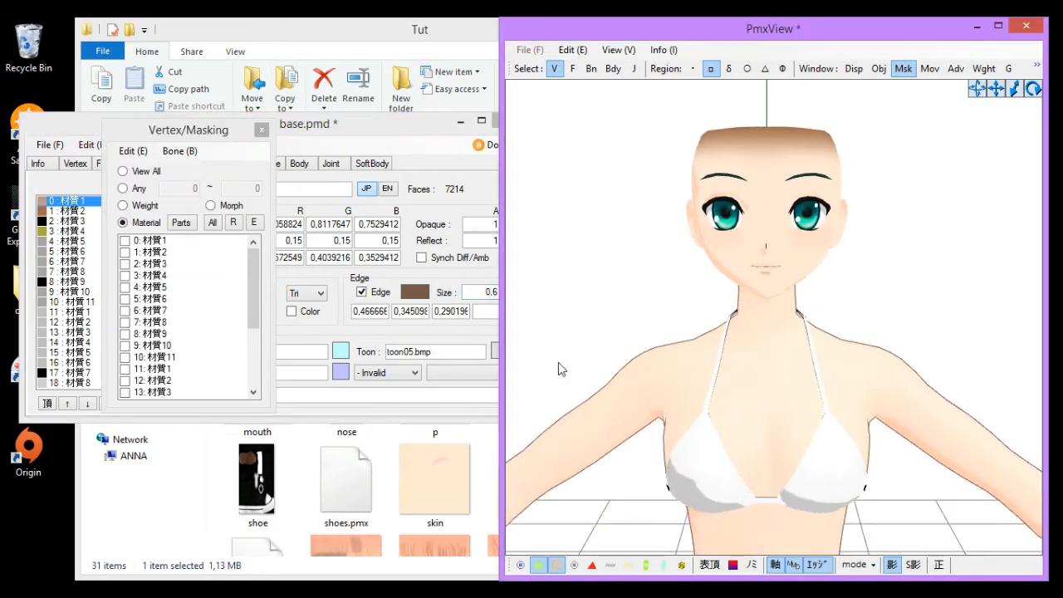
pyautogui.click(441, 339)
pyautogui.write('0,5')
pyautogui.click(590, 289)
# - Turn off the edge outline for material 0: 材質1
pyautogui.scroll(3, 631, 289)
pyautogui.moveTo(665, 286); pyautogui.dragTo(759, 316, button='middle')
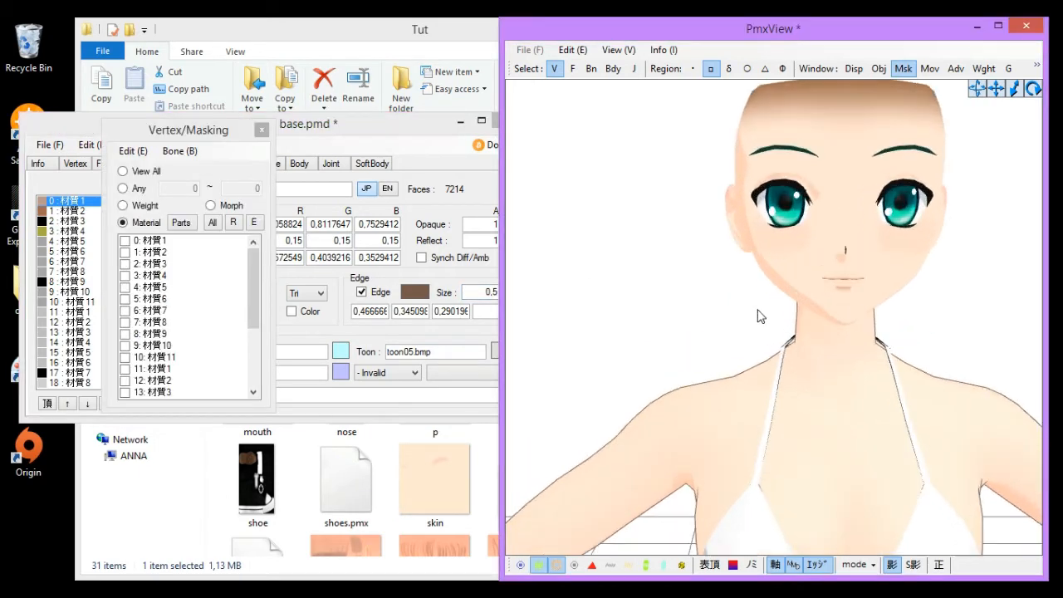
pyautogui.moveTo(759, 315)
pyautogui.mouseDown(button='right')
pyautogui.moveTo(690, 324)
pyautogui.moveTo(739, 320)
pyautogui.mouseUp(button='right')
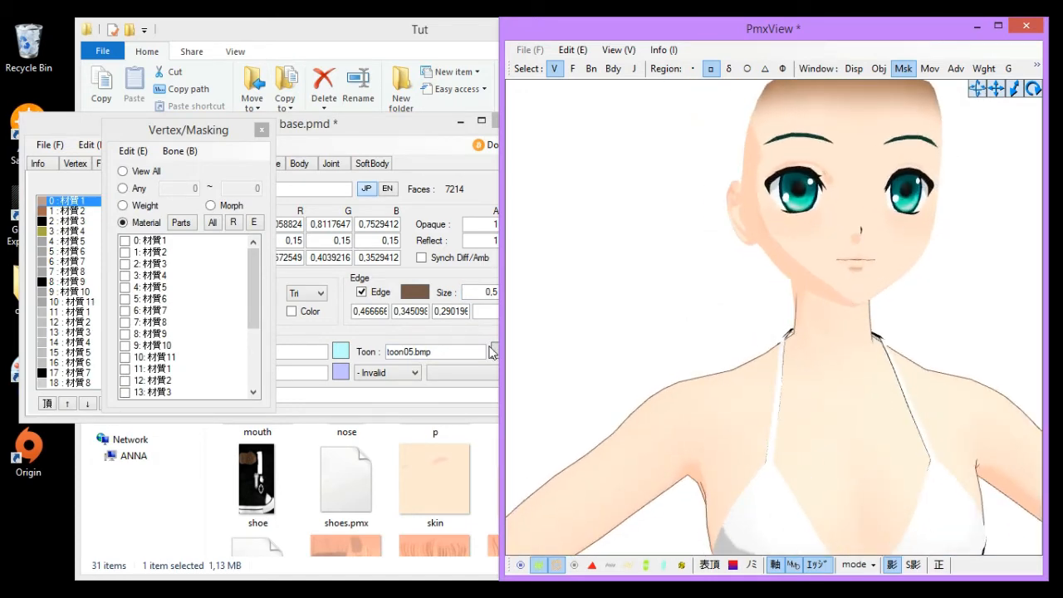
pyautogui.click(469, 287)
pyautogui.click(362, 293)
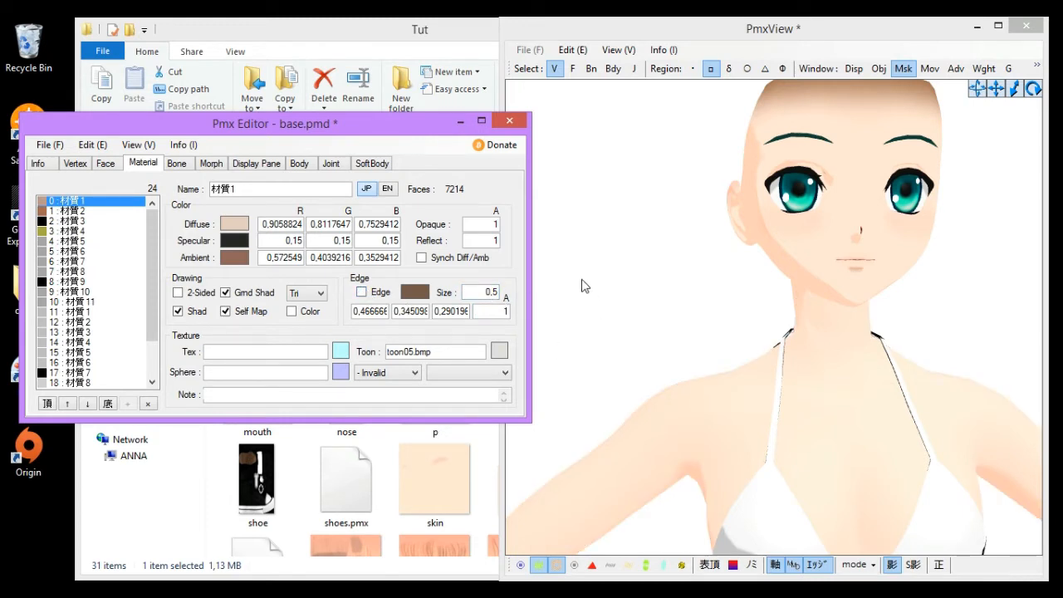
# - Orbit and zoom around the whole model to examine the skin, arms and hands
pyautogui.click(673, 416)
pyautogui.scroll(-10, 676, 426)
pyautogui.moveTo(678, 434); pyautogui.dragTo(695, 325, button='middle')
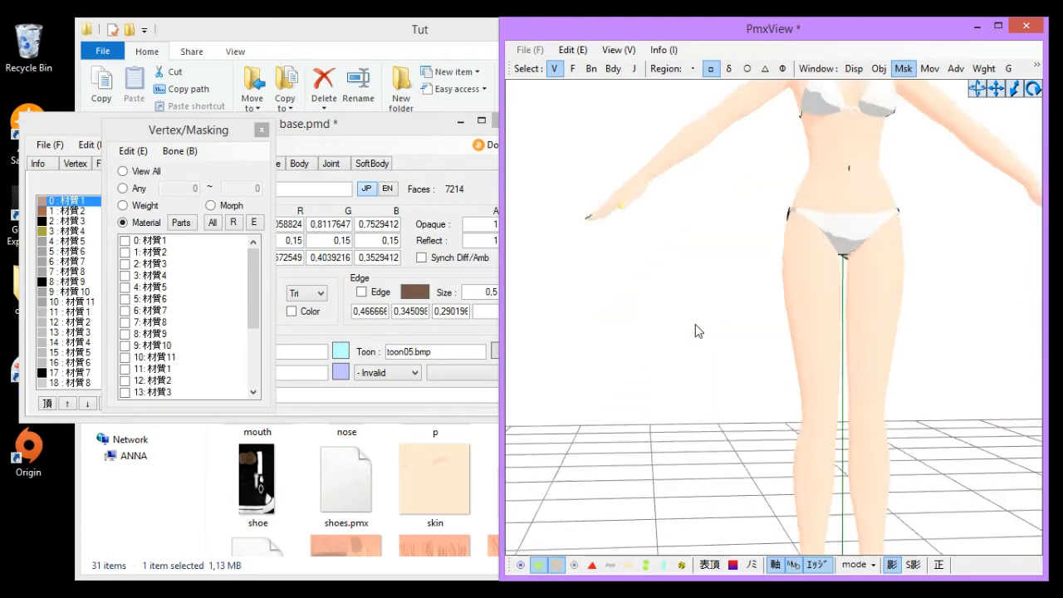
pyautogui.scroll(-6, 695, 324)
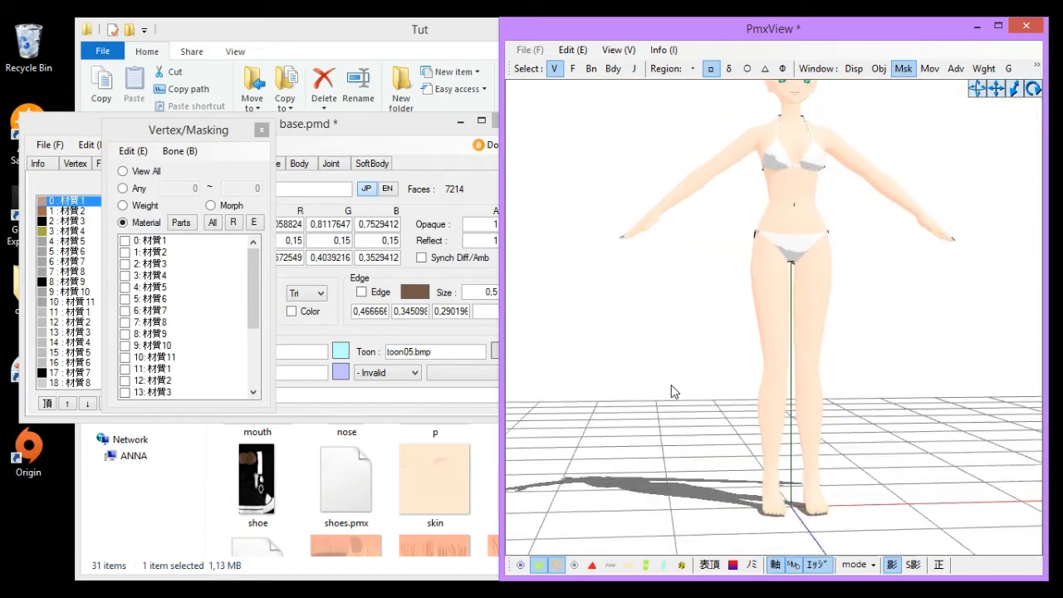
pyautogui.moveTo(671, 385); pyautogui.dragTo(671, 390, button='middle')
pyautogui.scroll(-1, 671, 390)
pyautogui.moveTo(699, 372); pyautogui.dragTo(684, 388, button='right')
pyautogui.moveTo(725, 354); pyautogui.dragTo(729, 355, button='right')
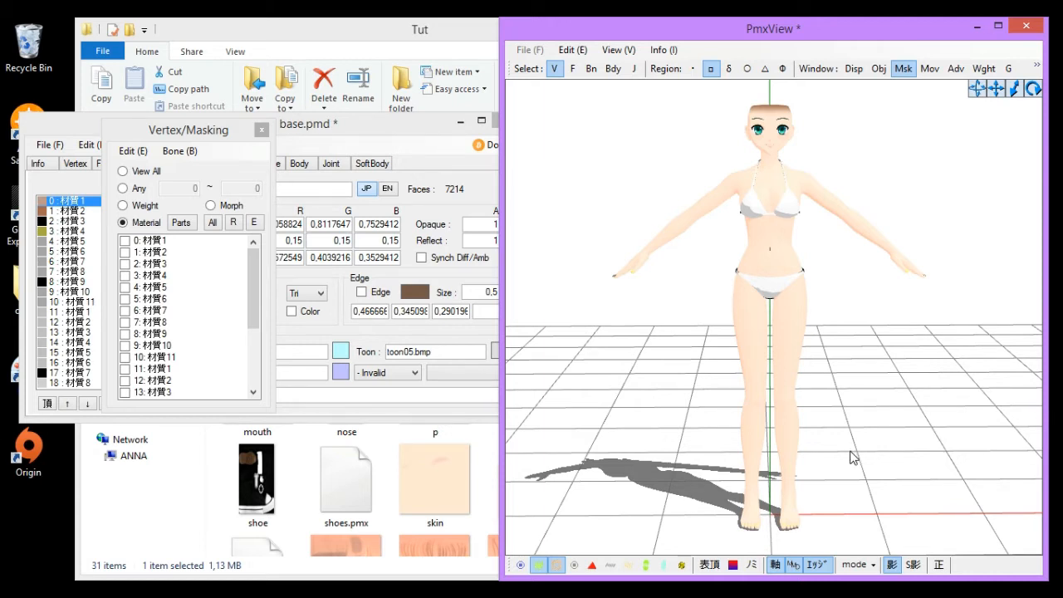
pyautogui.scroll(-1, 853, 457)
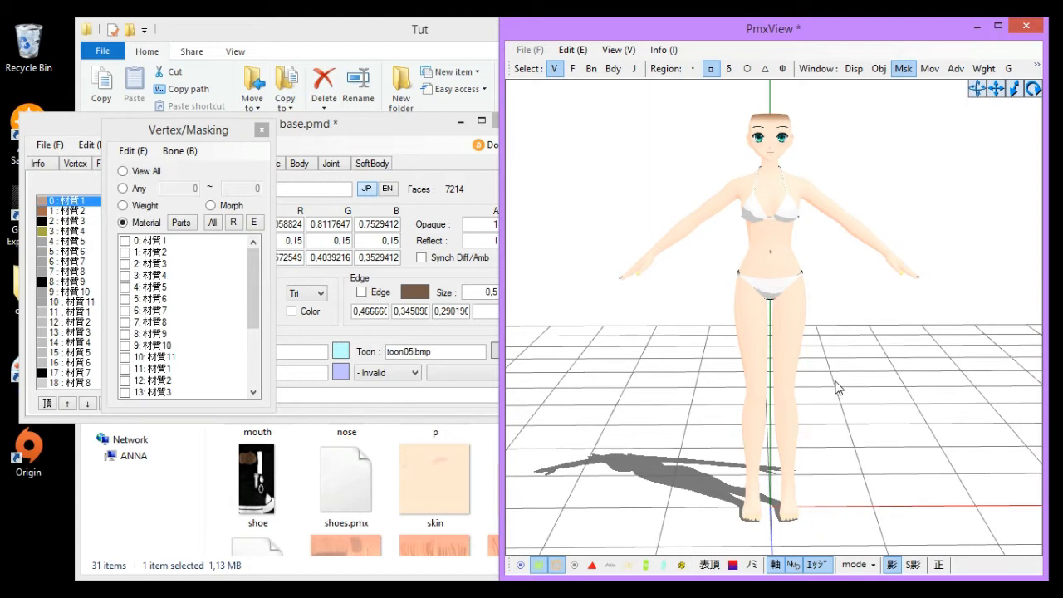
pyautogui.moveTo(834, 381); pyautogui.dragTo(835, 377, button='right')
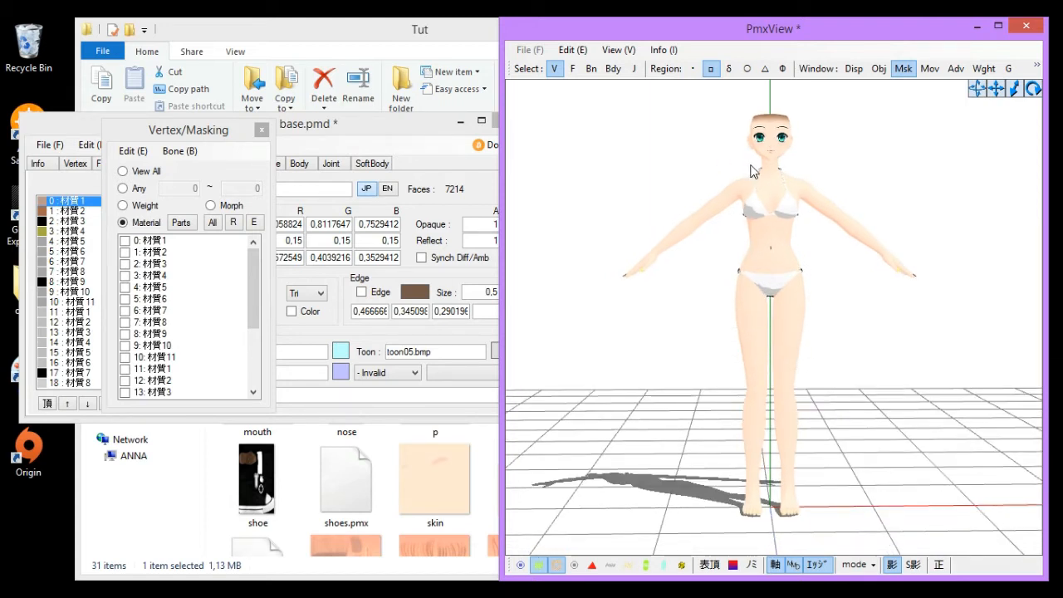
pyautogui.moveTo(744, 171); pyautogui.dragTo(745, 212, button='middle')
pyautogui.scroll(2, 745, 214)
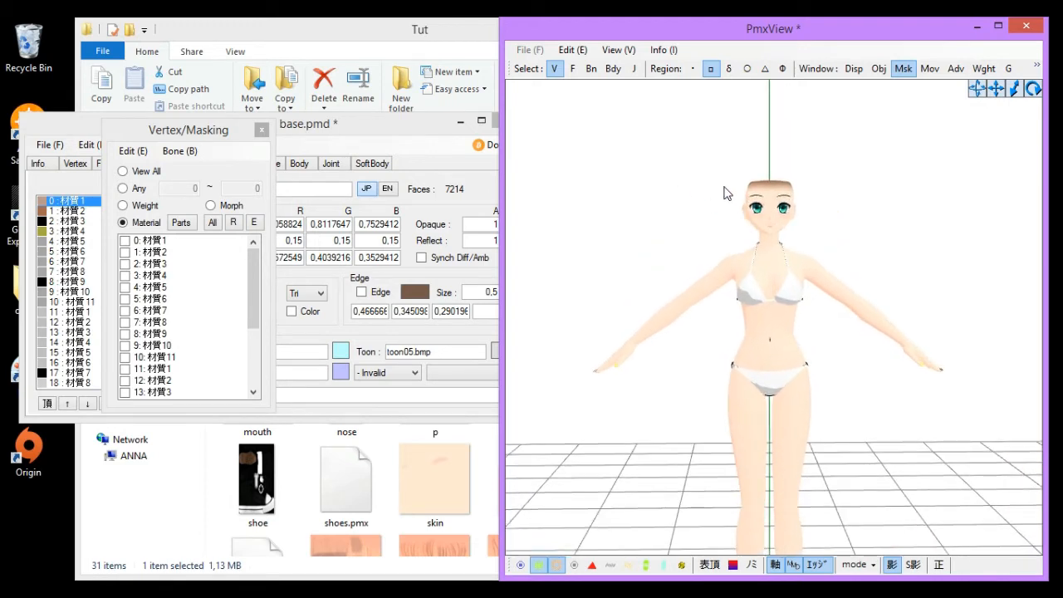
pyautogui.scroll(5, 724, 194)
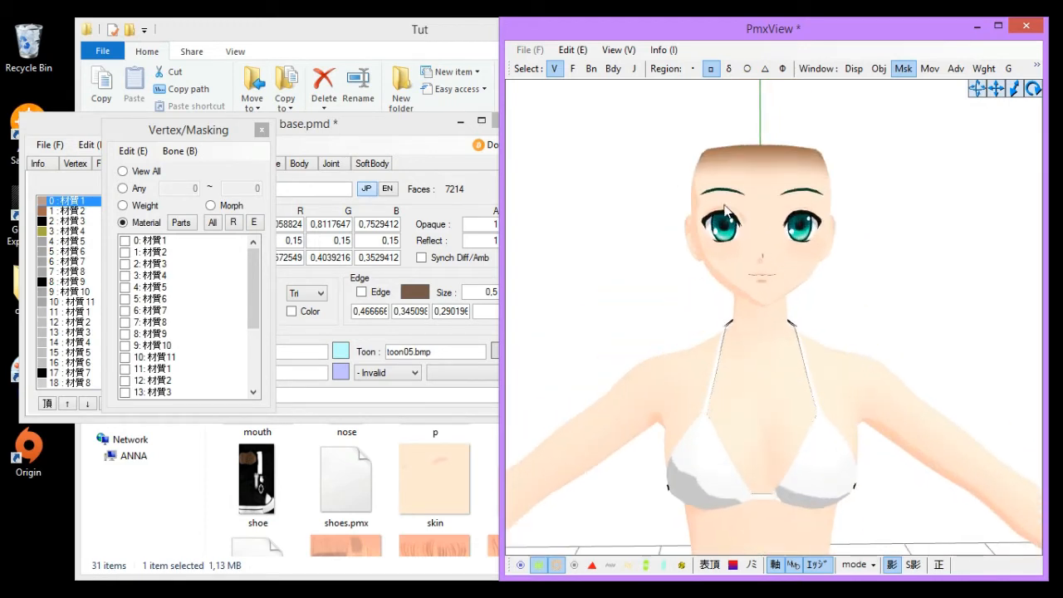
pyautogui.scroll(-8, 956, 183)
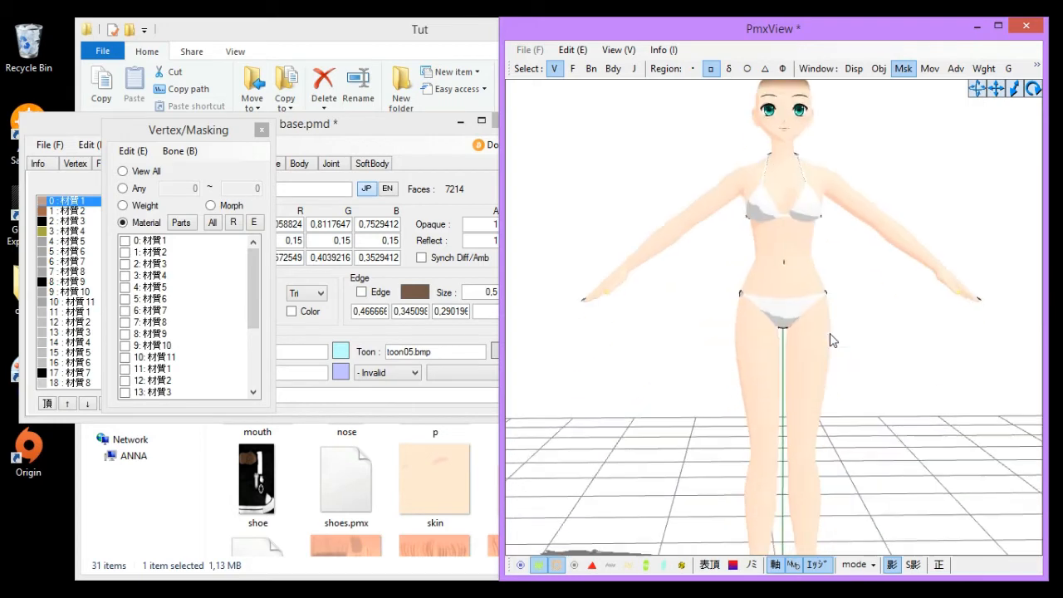
pyautogui.scroll(2, 822, 326)
pyautogui.scroll(-3, 839, 351)
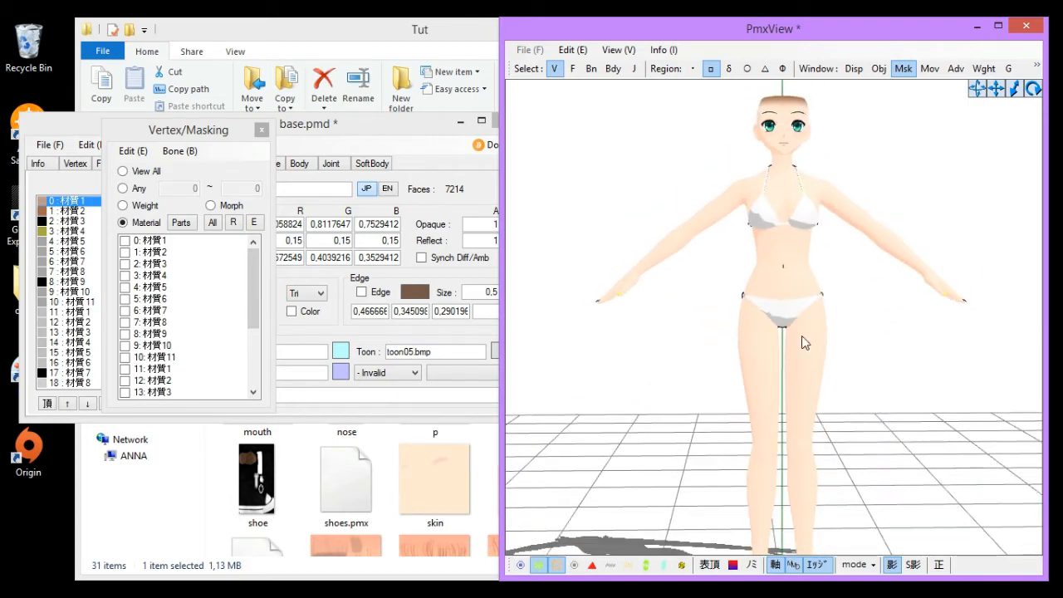
pyautogui.scroll(2, 646, 302)
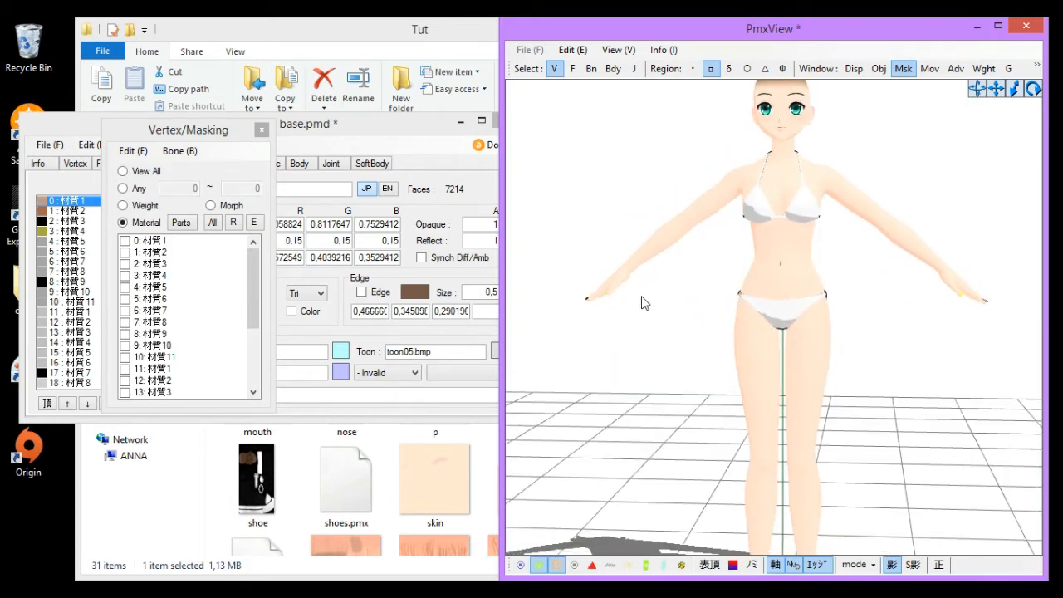
pyautogui.scroll(2, 652, 299)
pyautogui.moveTo(652, 299); pyautogui.dragTo(677, 314, button='middle')
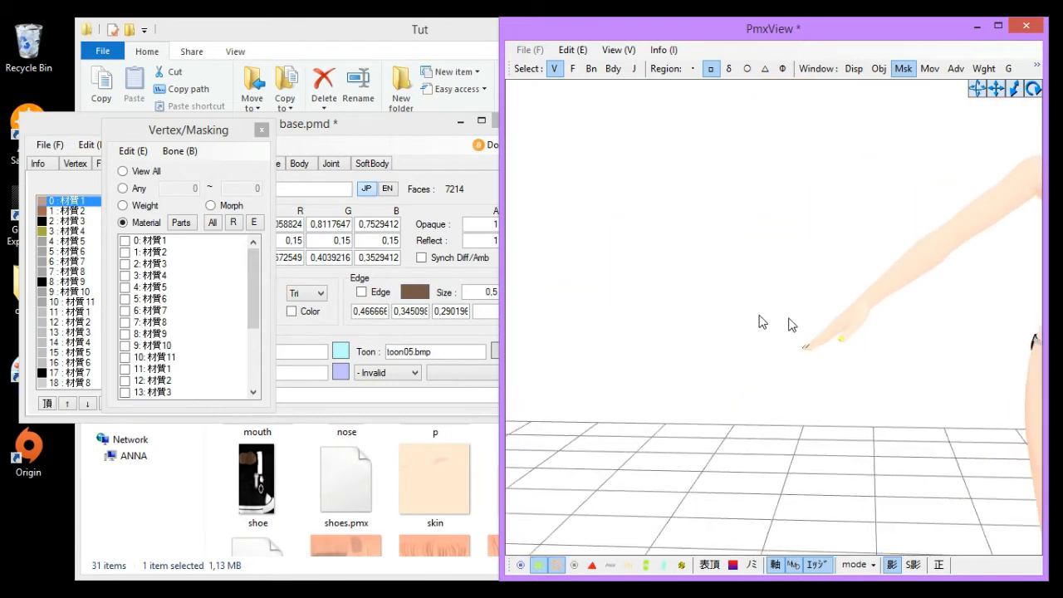
pyautogui.scroll(1, 789, 310)
pyautogui.scroll(2, 789, 310)
pyautogui.moveTo(789, 310); pyautogui.dragTo(686, 320, button='middle')
pyautogui.moveTo(686, 320); pyautogui.dragTo(653, 316, button='right')
pyautogui.scroll(-1, 653, 315)
pyautogui.click(418, 166)
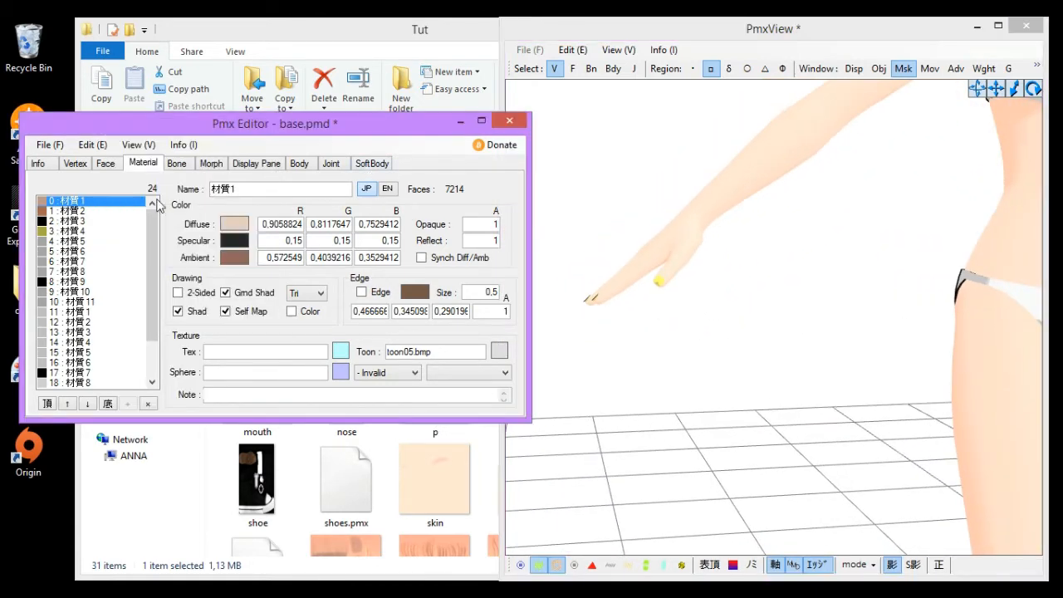
# - Turn off the edge outline for materials 3 through 10 (材質4 to 材質11)
pyautogui.click(81, 212)
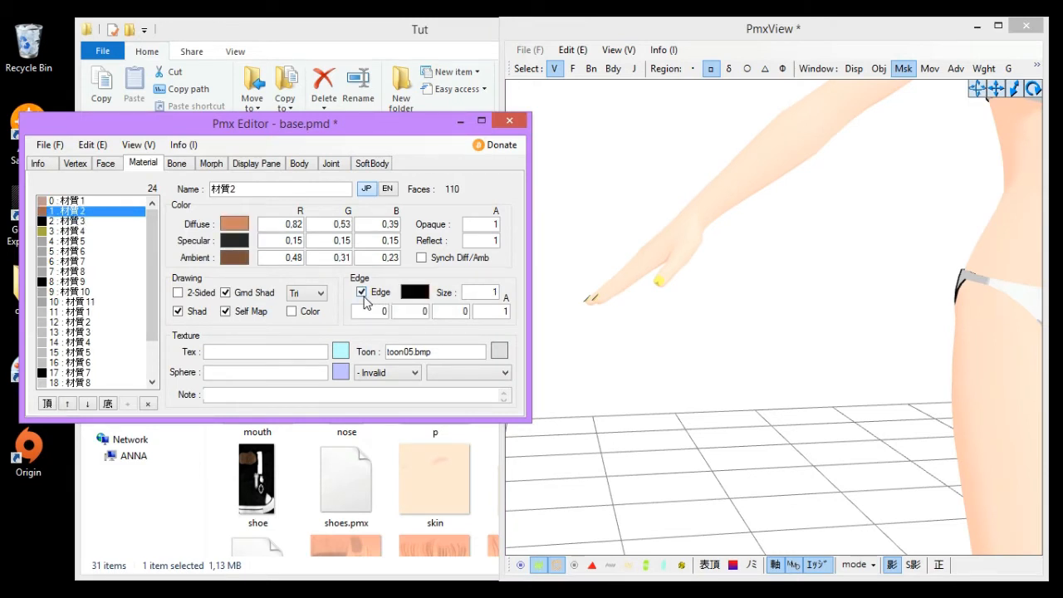
pyautogui.click(55, 223)
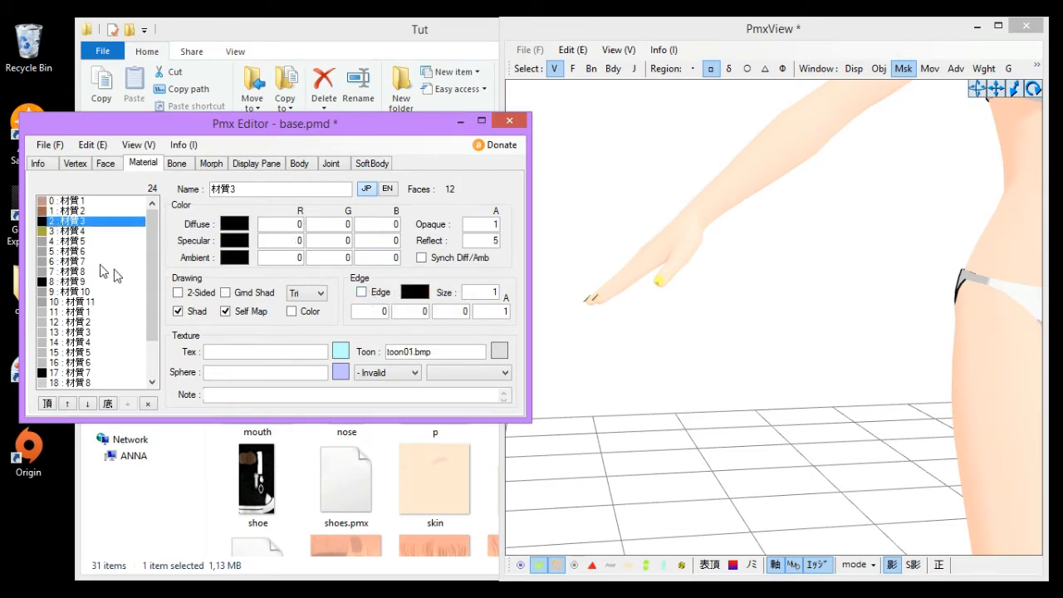
pyautogui.click(80, 232)
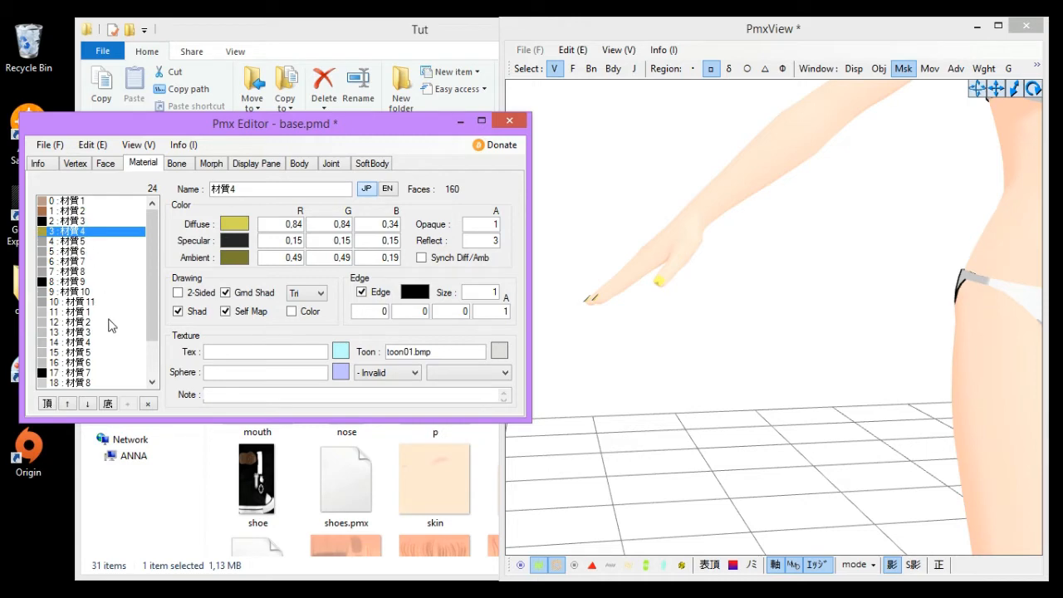
pyautogui.keyDown('shift'); pyautogui.click(83, 302); pyautogui.keyUp('shift')
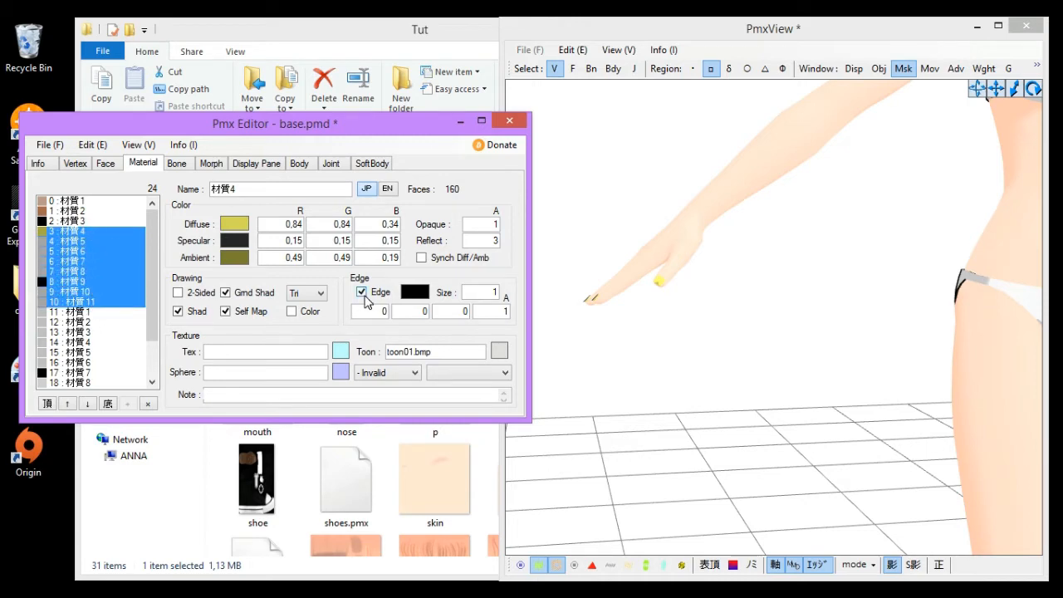
pyautogui.click(362, 292)
# - Open the Vertex/Masking window and import shoes.pmx into the model using the Add option
pyautogui.click(773, 382)
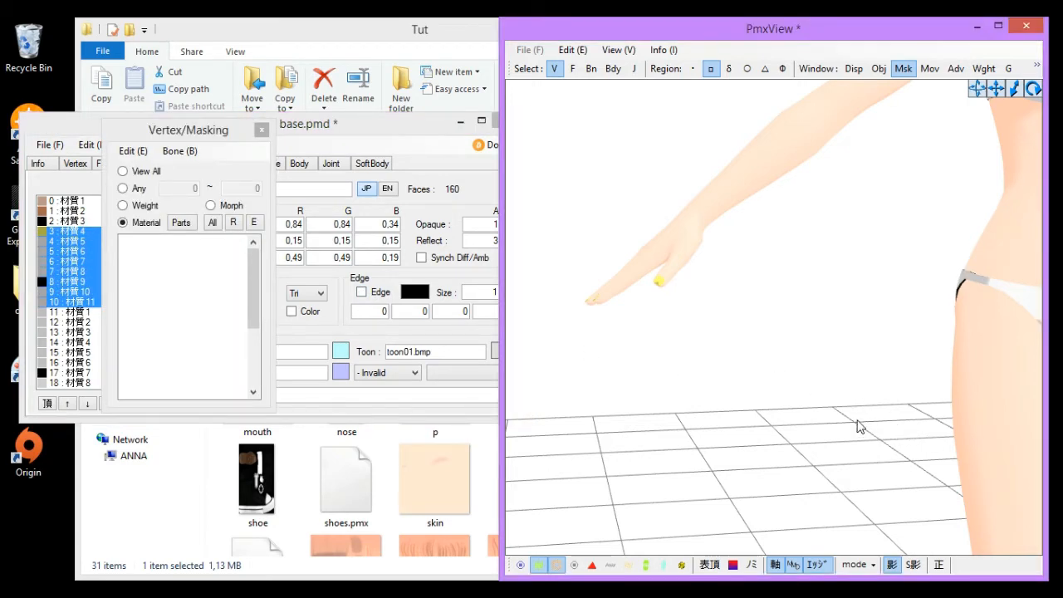
pyautogui.scroll(-5, 857, 421)
pyautogui.moveTo(857, 421); pyautogui.dragTo(822, 435, button='right')
pyautogui.scroll(-4, 840, 430)
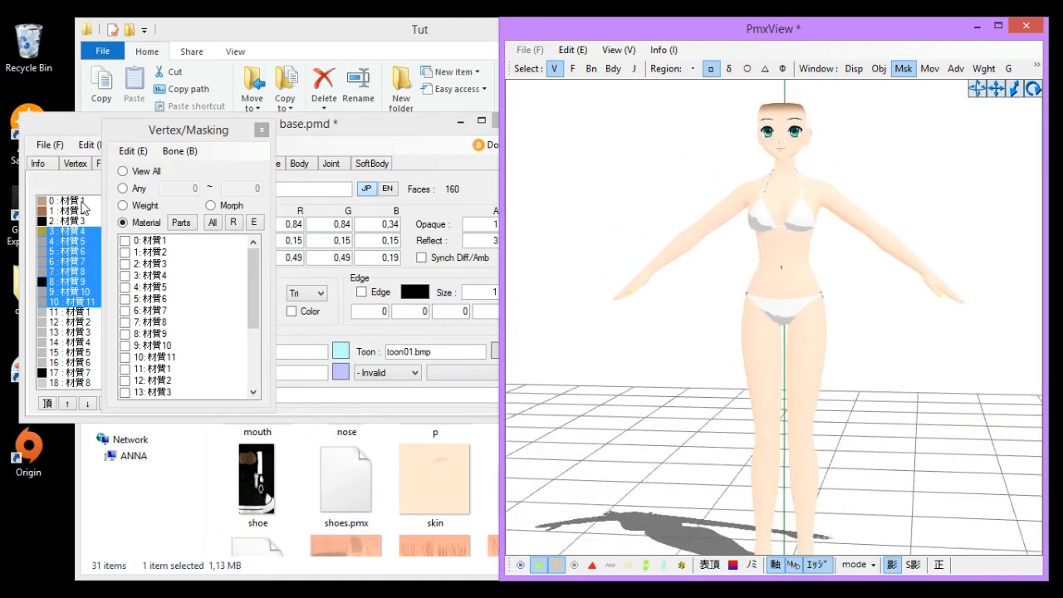
pyautogui.click(64, 202)
pyautogui.click(662, 410)
pyautogui.scroll(-1, 654, 415)
pyautogui.moveTo(654, 415); pyautogui.dragTo(650, 324, button='middle')
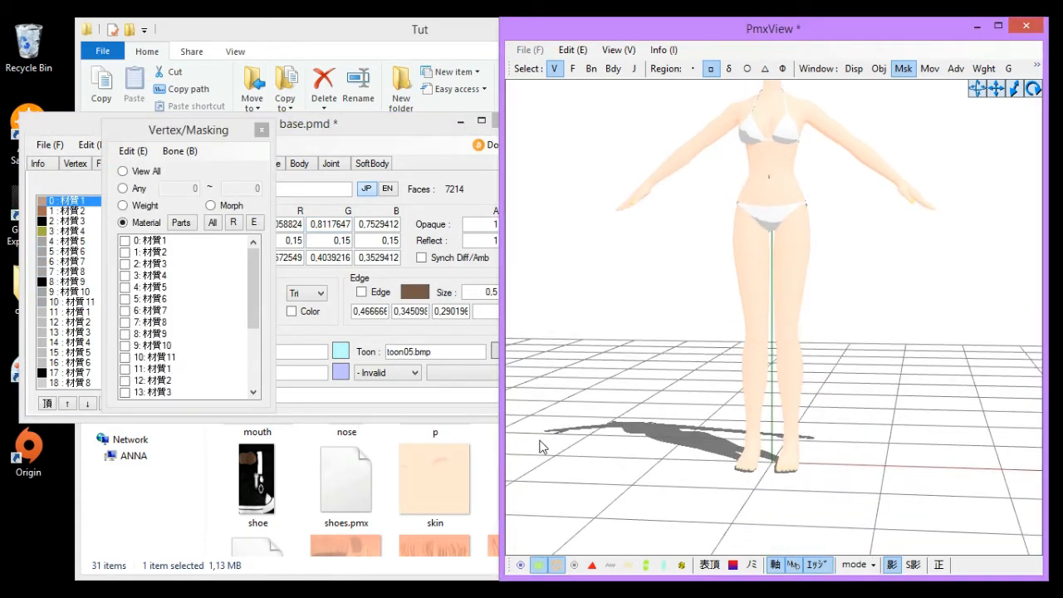
pyautogui.moveTo(351, 480); pyautogui.dragTo(764, 405)
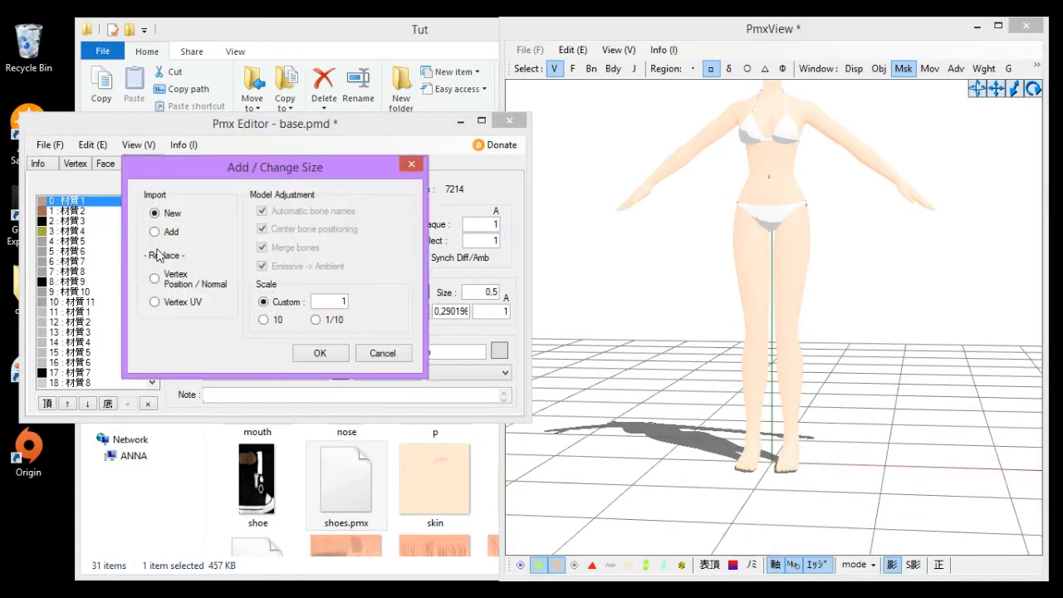
pyautogui.click(146, 234)
pyautogui.click(321, 351)
# - Select the shoes' material 24 and nudge the shoes slightly downward onto the feet with the move gizmo
pyautogui.click(208, 391)
pyautogui.scroll(3, 695, 277)
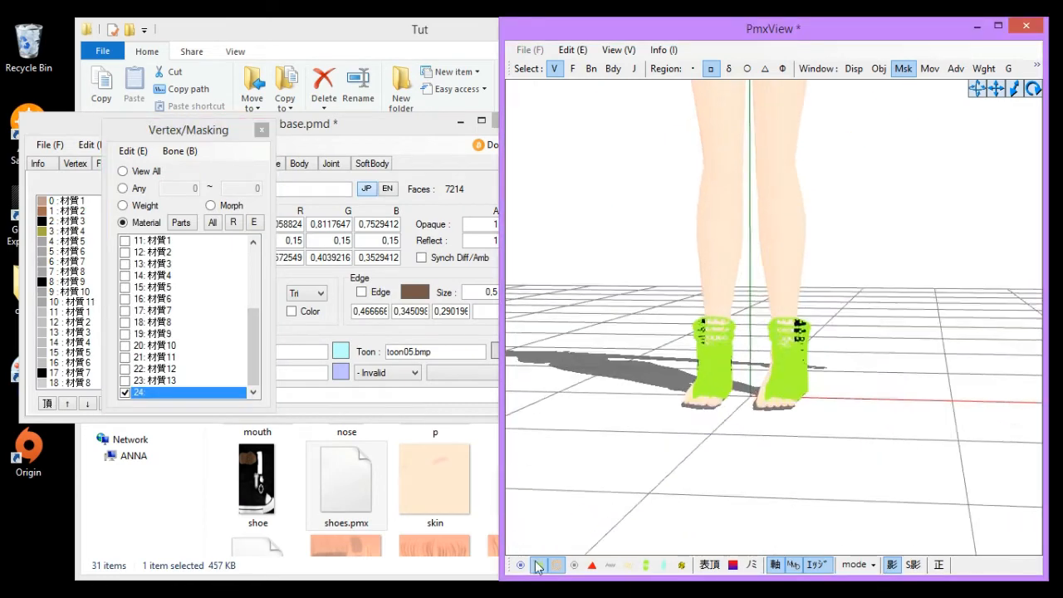
pyautogui.moveTo(695, 277); pyautogui.dragTo(748, 349, button='right')
pyautogui.scroll(2, 748, 348)
pyautogui.moveTo(839, 406); pyautogui.dragTo(857, 406)
pyautogui.moveTo(888, 401); pyautogui.dragTo(886, 392, button='right')
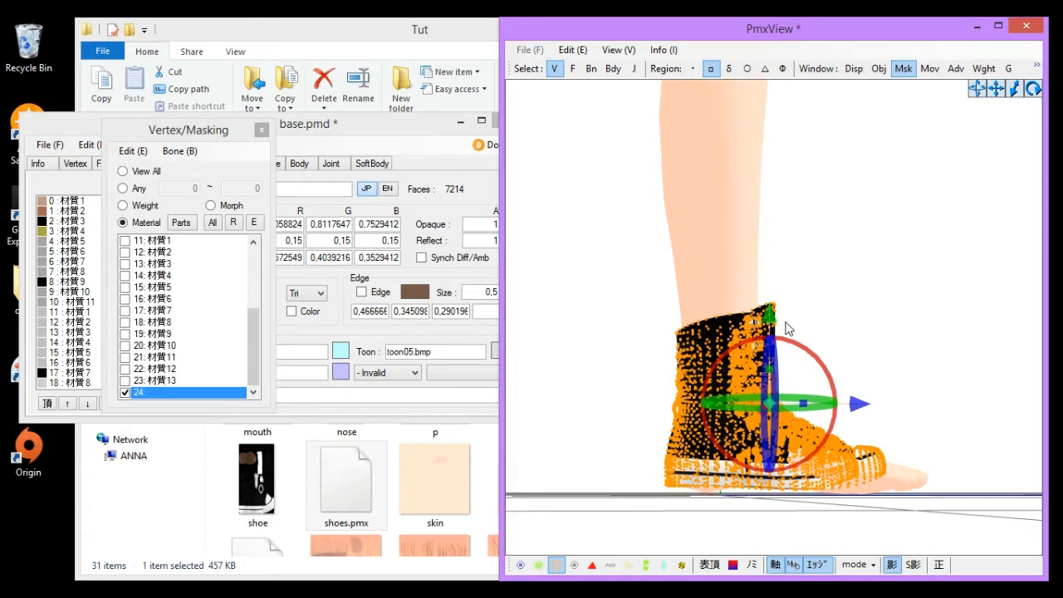
pyautogui.moveTo(770, 318); pyautogui.dragTo(771, 333)
pyautogui.moveTo(864, 283); pyautogui.dragTo(691, 270, button='right')
pyautogui.click(691, 269)
pyautogui.scroll(-3, 694, 264)
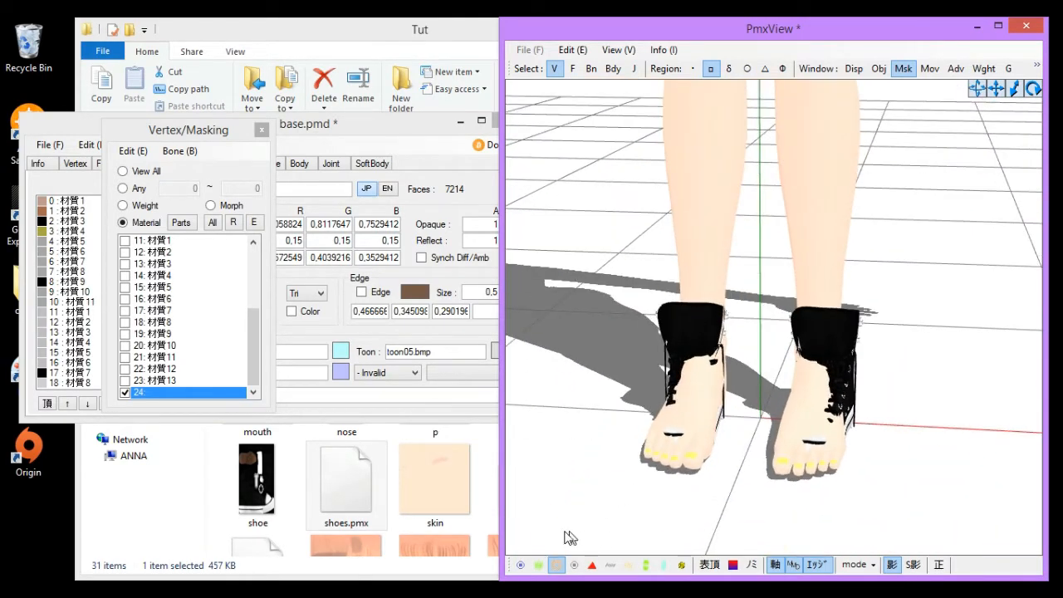
# - Clear the shoe vertex selection and uncheck material 24 in the masking list
pyautogui.click(539, 564)
pyautogui.moveTo(618, 234); pyautogui.dragTo(782, 503)
pyautogui.moveTo(782, 363); pyautogui.dragTo(789, 369)
pyautogui.moveTo(986, 235); pyautogui.dragTo(765, 495)
pyautogui.moveTo(920, 367); pyautogui.dragTo(908, 363)
pyautogui.moveTo(884, 456); pyautogui.dragTo(751, 448, button='right')
pyautogui.click(125, 392)
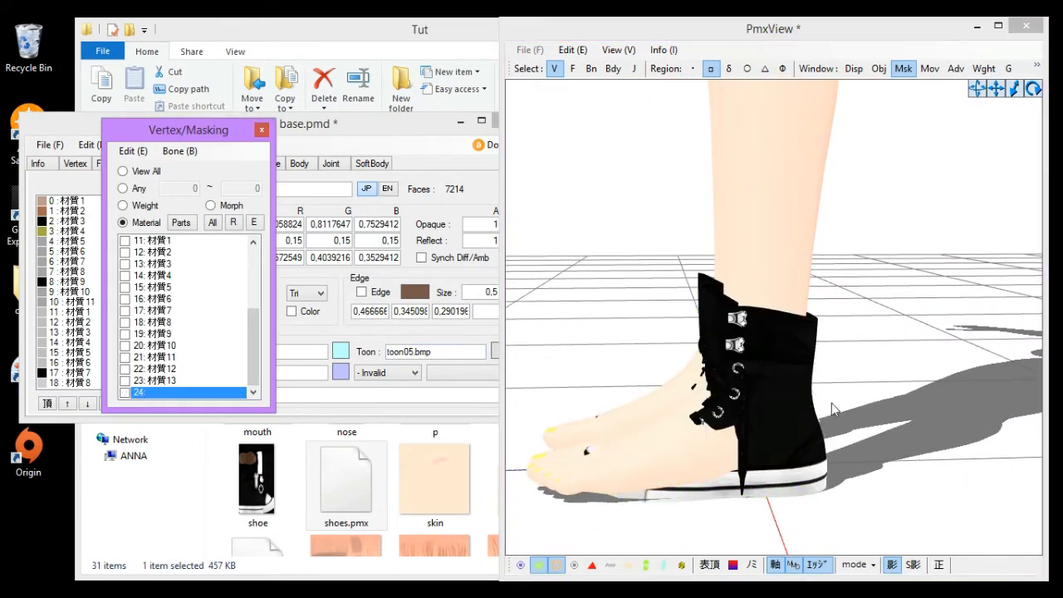
# - Orbit and zoom around the feet to examine how the shoes fit
pyautogui.moveTo(831, 402); pyautogui.dragTo(863, 414, button='right')
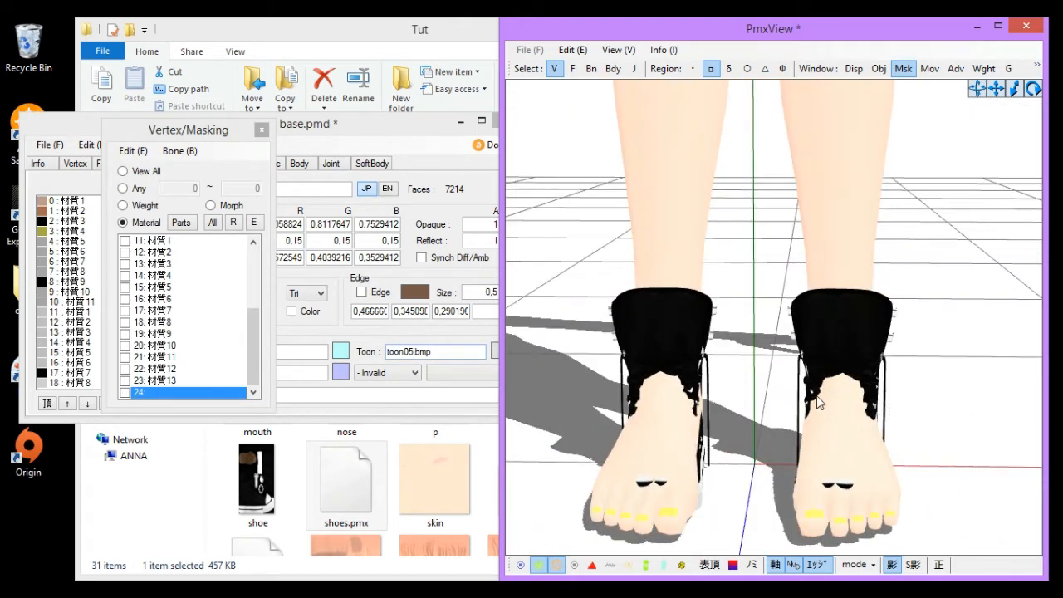
pyautogui.scroll(-5, 849, 340)
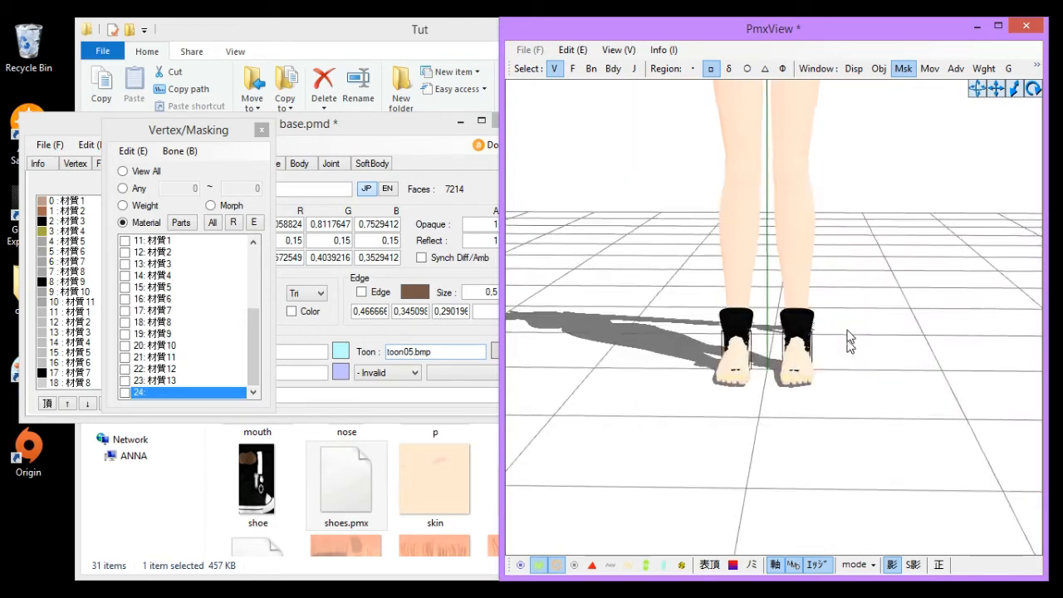
pyautogui.scroll(4, 842, 324)
pyautogui.scroll(5, 839, 348)
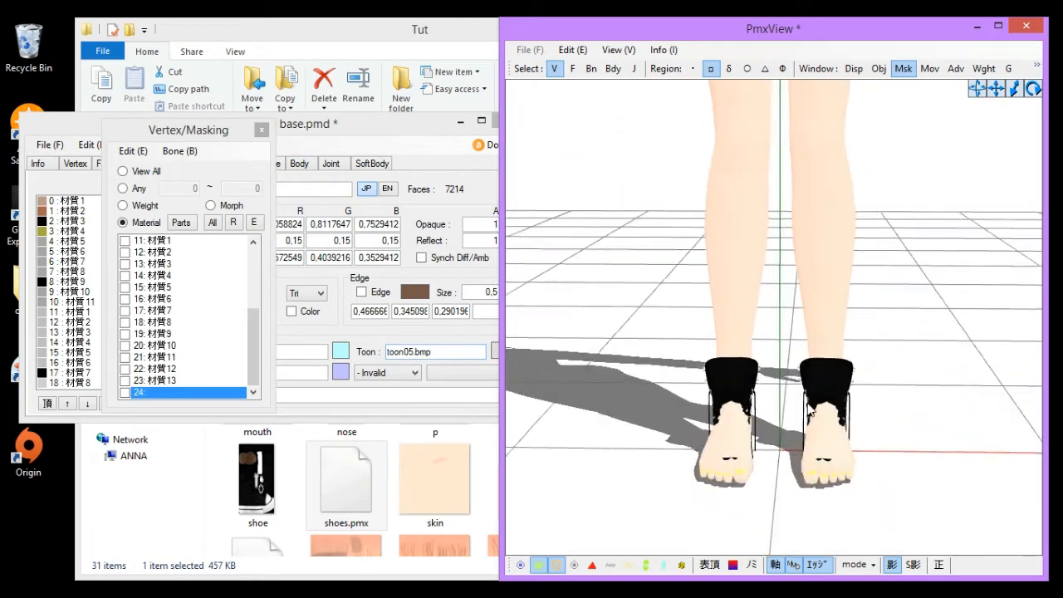
pyautogui.moveTo(837, 351); pyautogui.dragTo(821, 400, button='right')
pyautogui.scroll(-3, 818, 405)
pyautogui.moveTo(762, 464); pyautogui.dragTo(599, 453, button='right')
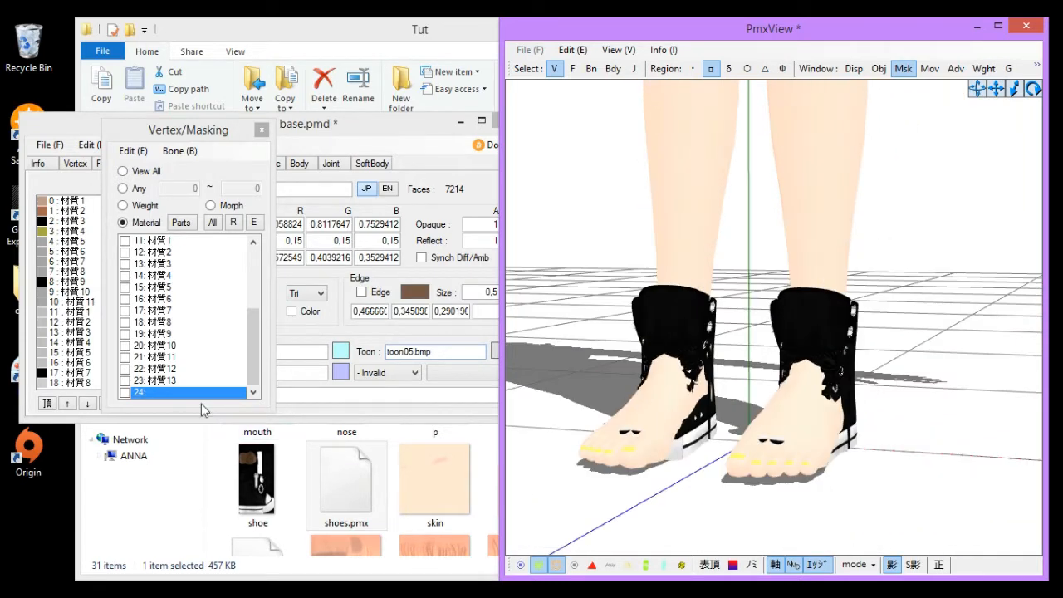
# - Mask to material 0: 材質1 and box-select the skin vertices of the feet inside the shoes
pyautogui.moveTo(254, 343); pyautogui.dragTo(265, 236)
pyautogui.click(189, 243)
pyautogui.moveTo(702, 369); pyautogui.dragTo(744, 365, button='right')
pyautogui.scroll(-3, 743, 371)
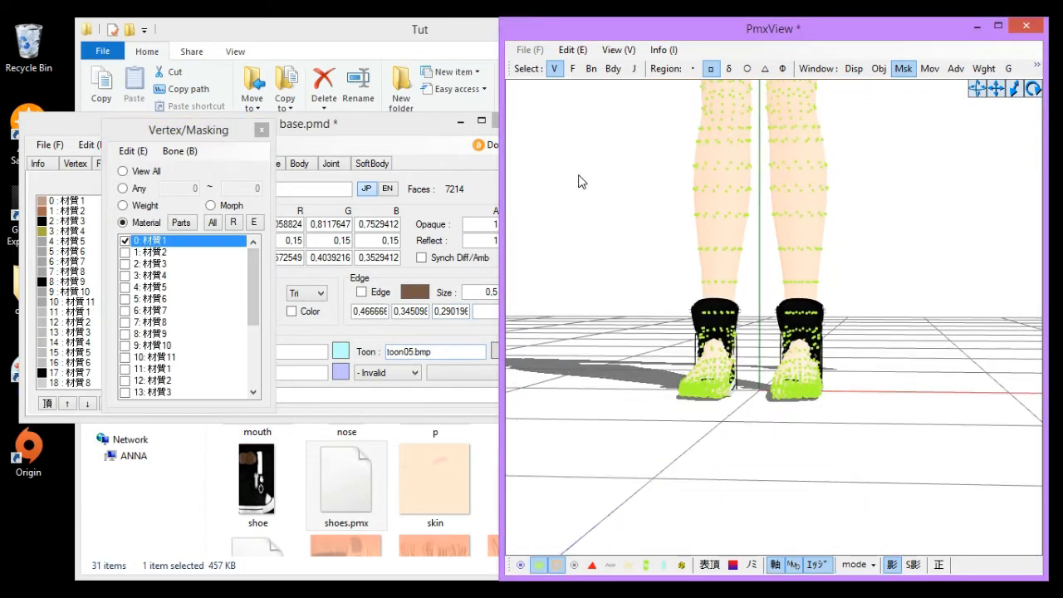
pyautogui.moveTo(623, 202); pyautogui.dragTo(859, 490)
pyautogui.click(809, 448)
pyautogui.scroll(3, 680, 399)
pyautogui.click(919, 467)
pyautogui.moveTo(919, 467); pyautogui.dragTo(896, 492, button='right')
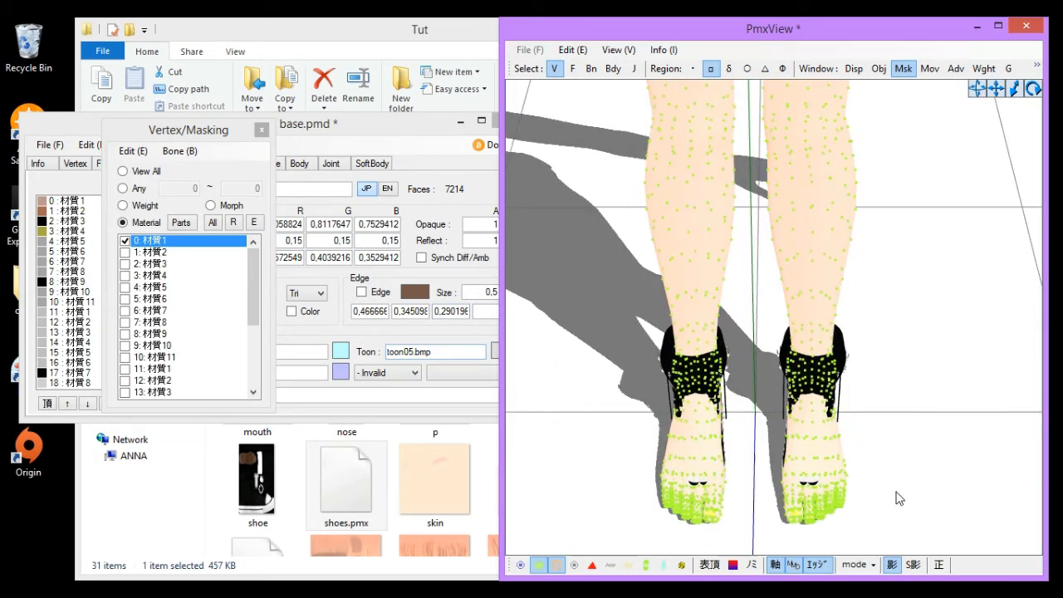
pyautogui.moveTo(790, 523); pyautogui.dragTo(885, 555)
pyautogui.click(913, 433)
pyautogui.scroll(3, 788, 361)
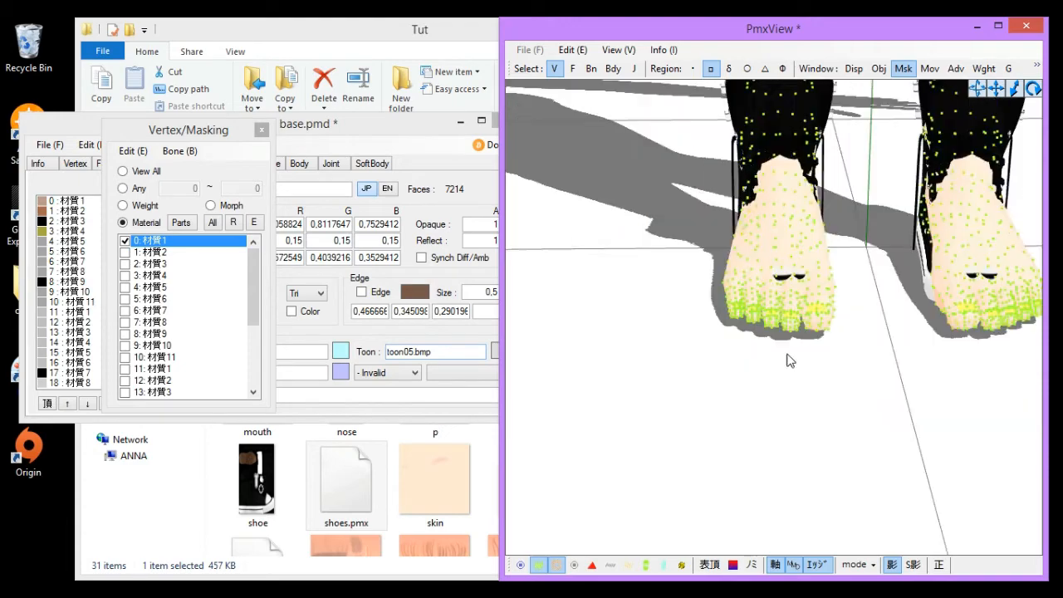
pyautogui.moveTo(788, 361)
pyautogui.mouseDown(button='right')
pyautogui.moveTo(845, 340)
pyautogui.moveTo(824, 369)
pyautogui.moveTo(790, 373)
pyautogui.moveTo(799, 352)
pyautogui.mouseUp(button='right')
pyautogui.scroll(3, 799, 353)
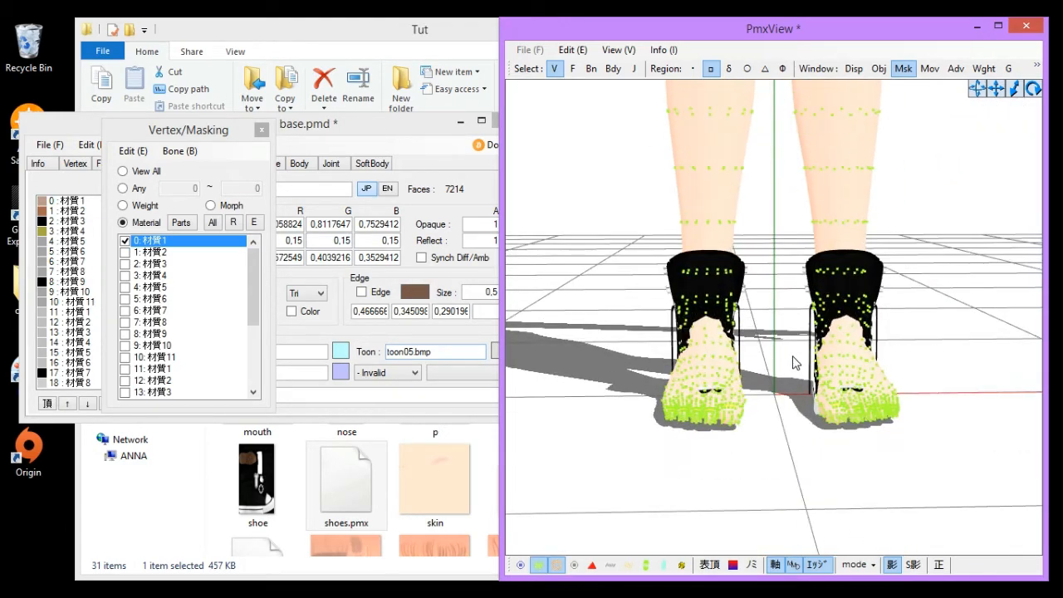
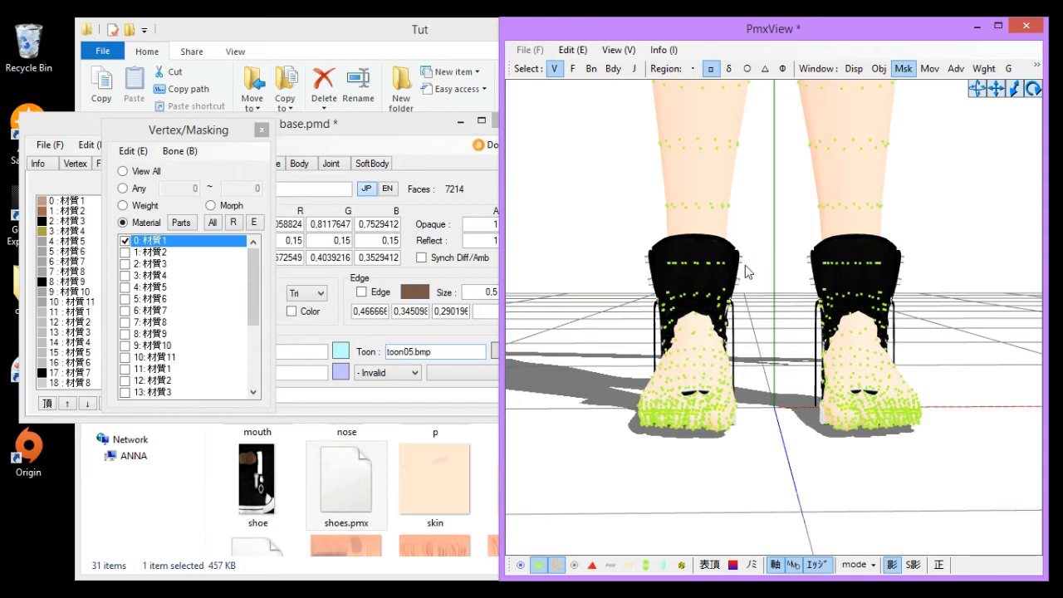
# - Box-select the foot skin vertices of material 0: 材質1 and split them off into a separate material
pyautogui.moveTo(719, 307); pyautogui.dragTo(789, 297, button='right')
pyautogui.scroll(4, 646, 266)
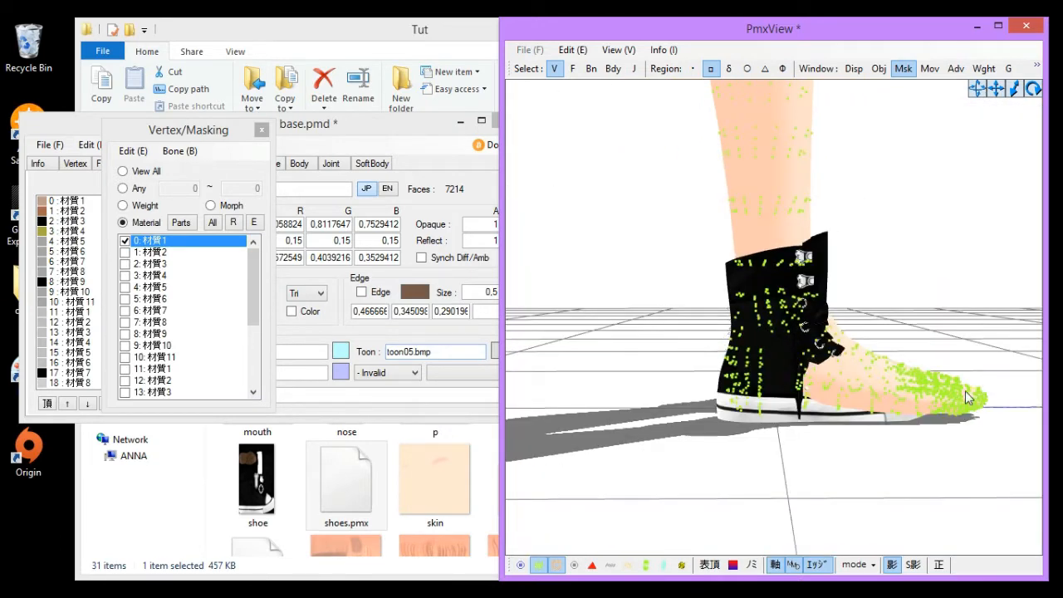
pyautogui.moveTo(966, 397); pyautogui.dragTo(906, 381, button='middle')
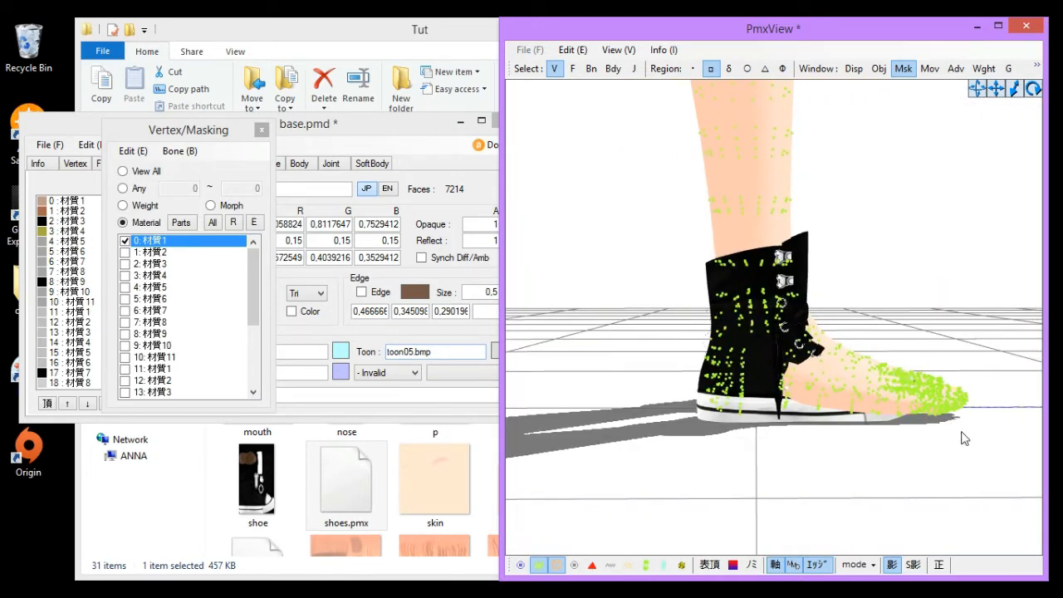
pyautogui.moveTo(822, 429)
pyautogui.mouseDown(button='right')
pyautogui.moveTo(832, 432)
pyautogui.moveTo(823, 426)
pyautogui.mouseUp(button='right')
pyautogui.moveTo(669, 226); pyautogui.dragTo(1043, 555)
pyautogui.scroll(5, 883, 299)
pyautogui.moveTo(849, 266); pyautogui.dragTo(792, 269, button='right')
pyautogui.click(146, 239)
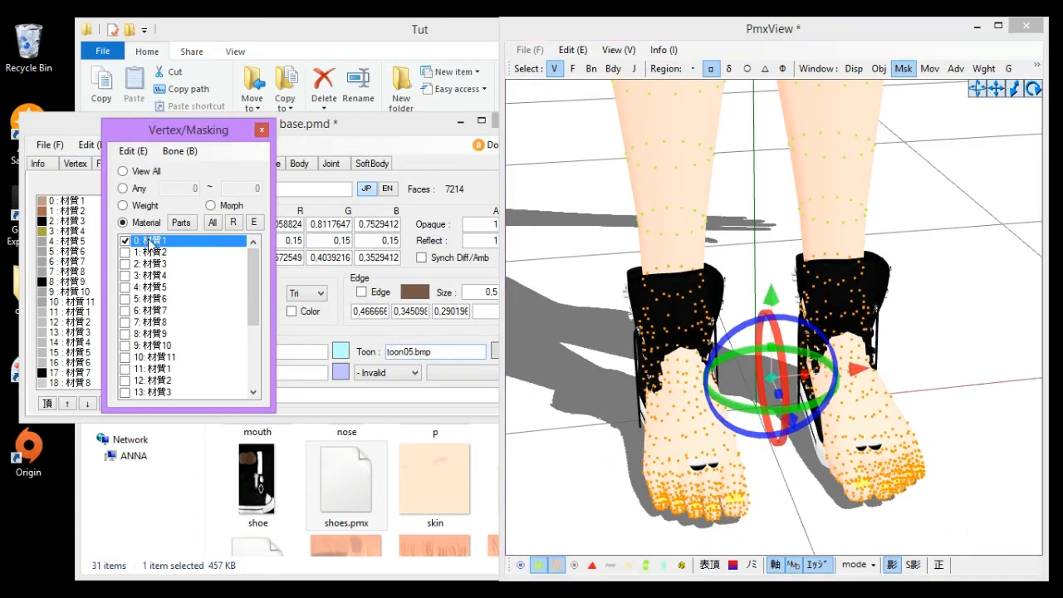
pyautogui.rightClick(148, 244)
pyautogui.click(229, 277)
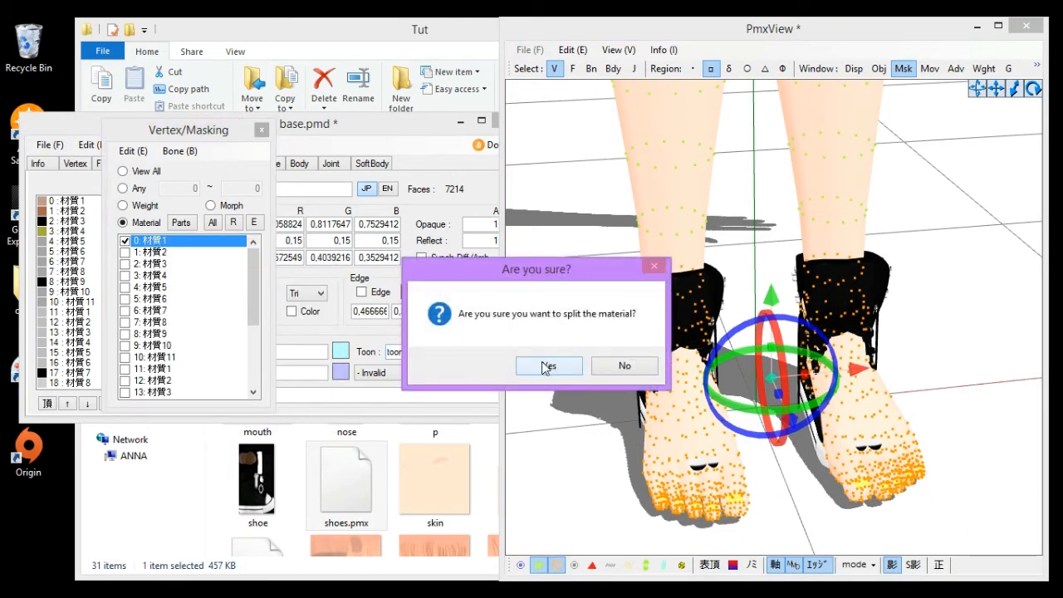
pyautogui.click(548, 366)
pyautogui.click(146, 239)
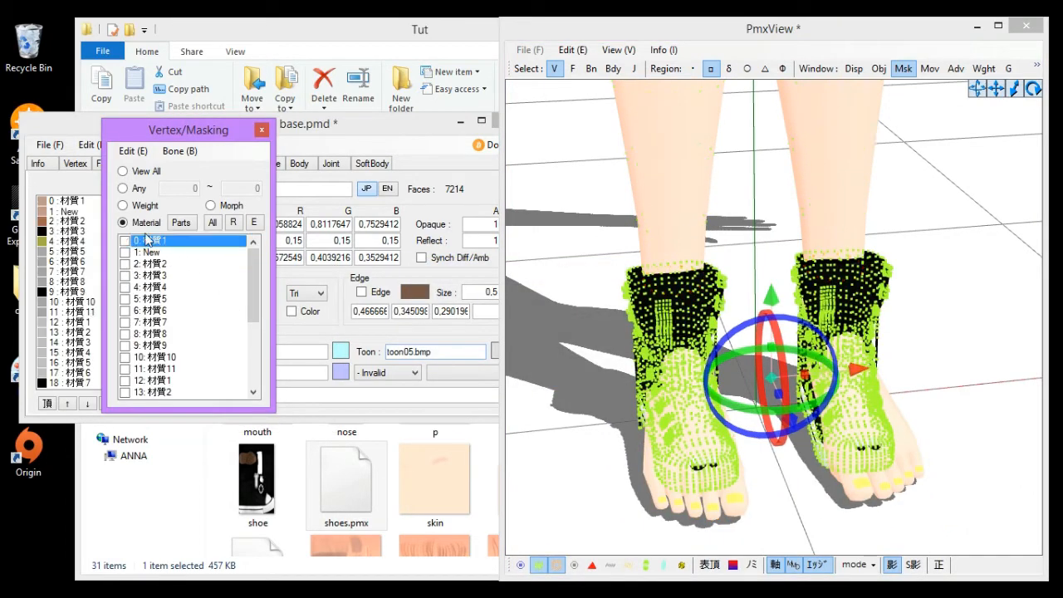
pyautogui.rightClick(154, 246)
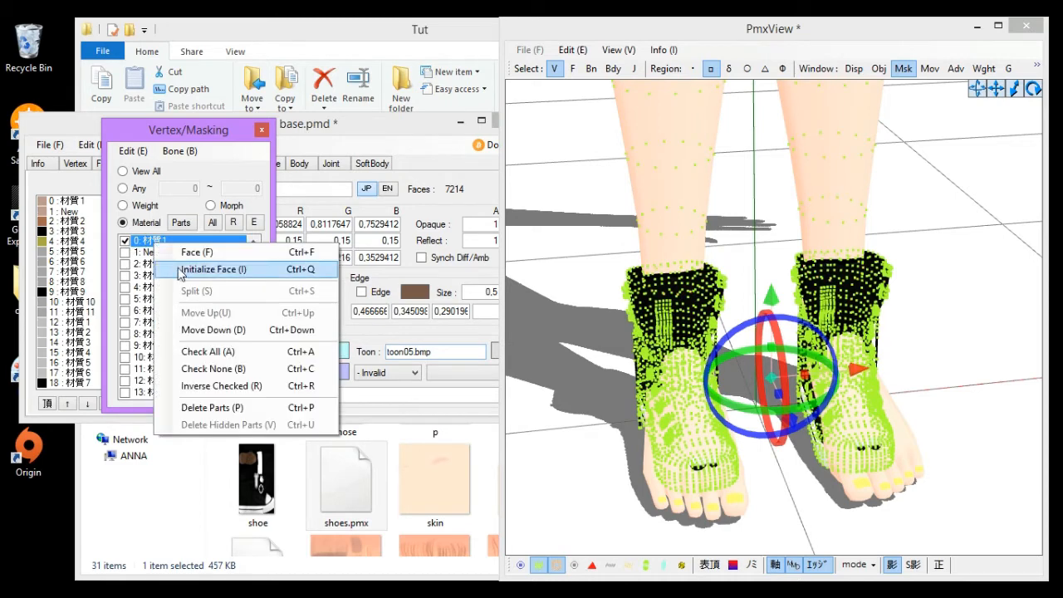
pyautogui.click(552, 274)
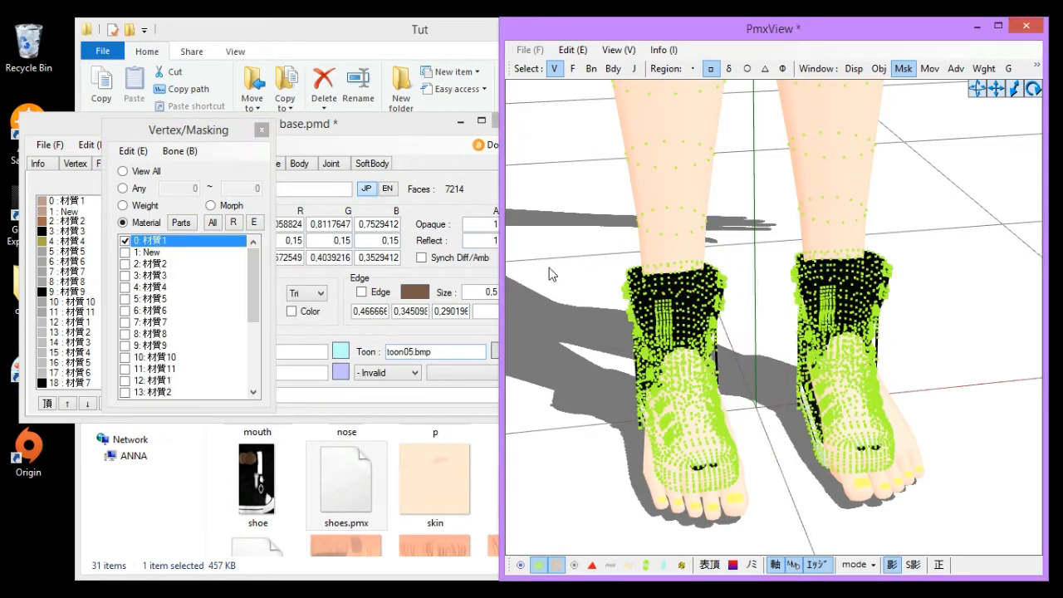
pyautogui.rightClick(138, 240)
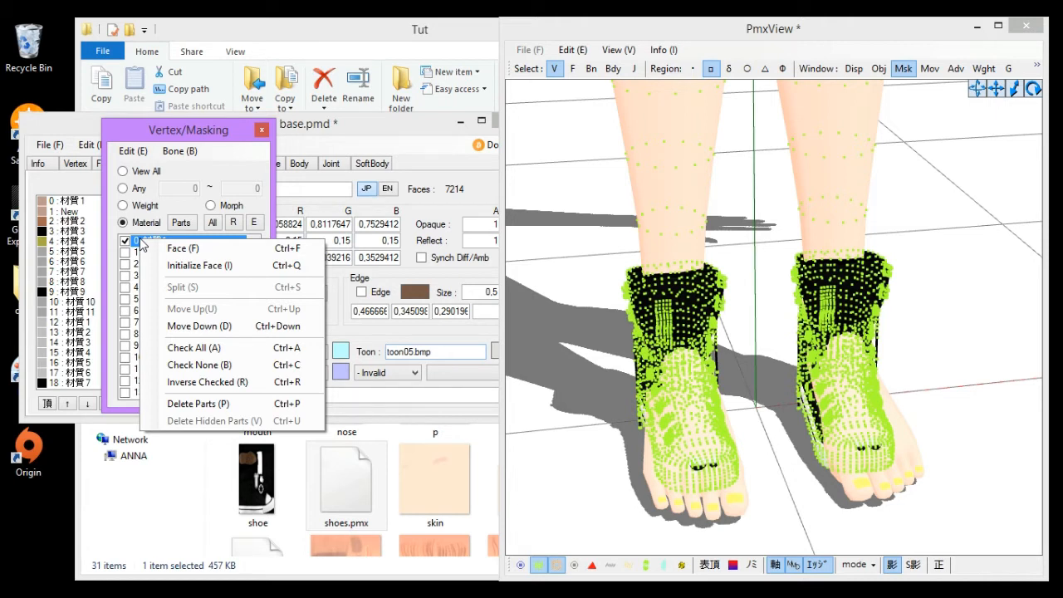
pyautogui.click(584, 368)
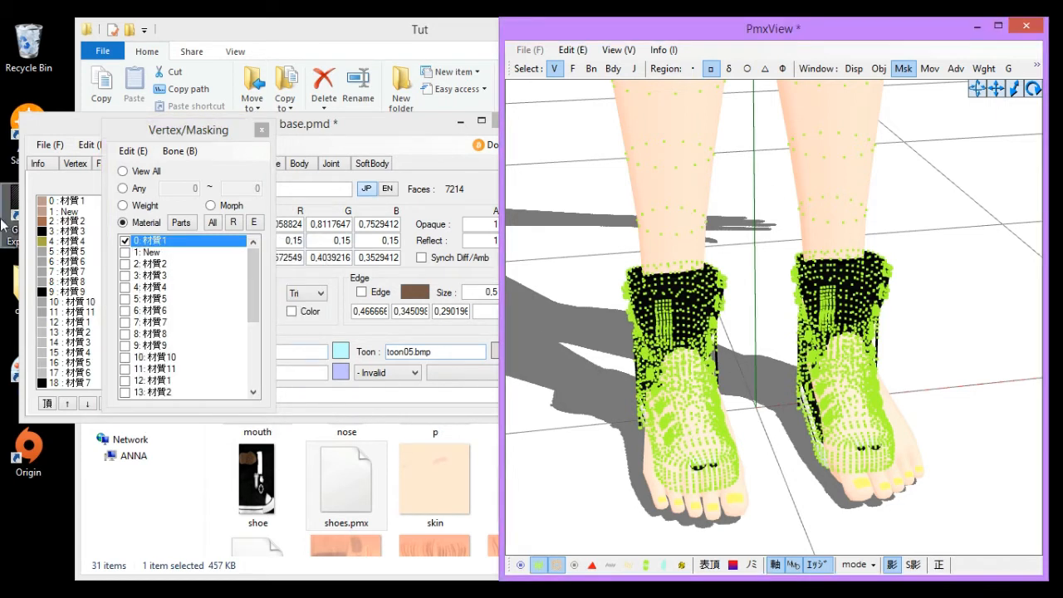
# - Mask to the new material 1: New and delete its parts
pyautogui.click(174, 245)
pyautogui.click(157, 253)
pyautogui.rightClick(158, 253)
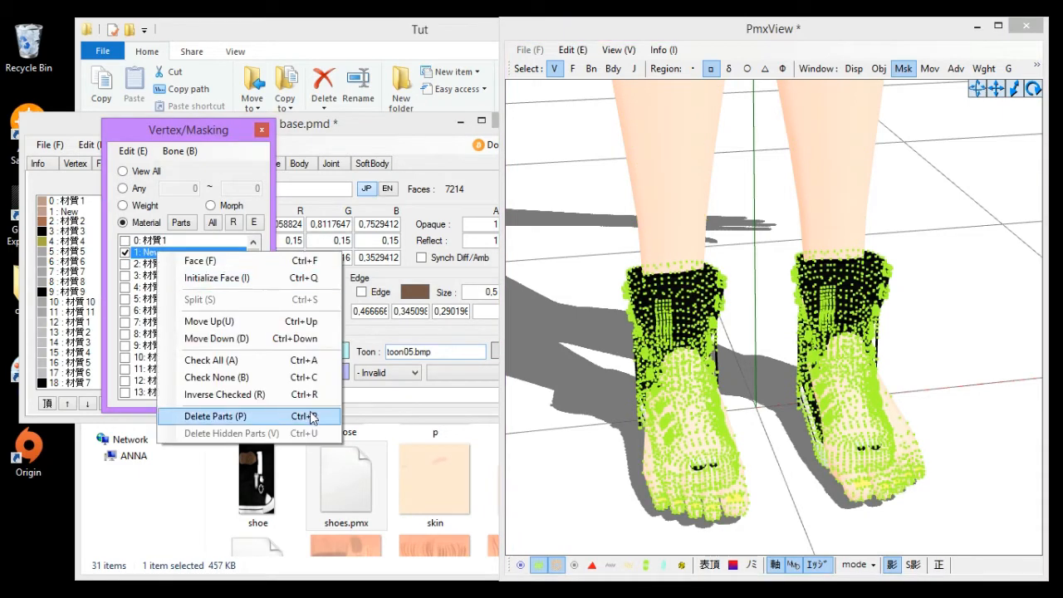
pyautogui.click(267, 215)
pyautogui.moveTo(255, 266); pyautogui.dragTo(251, 234)
pyautogui.click(136, 393)
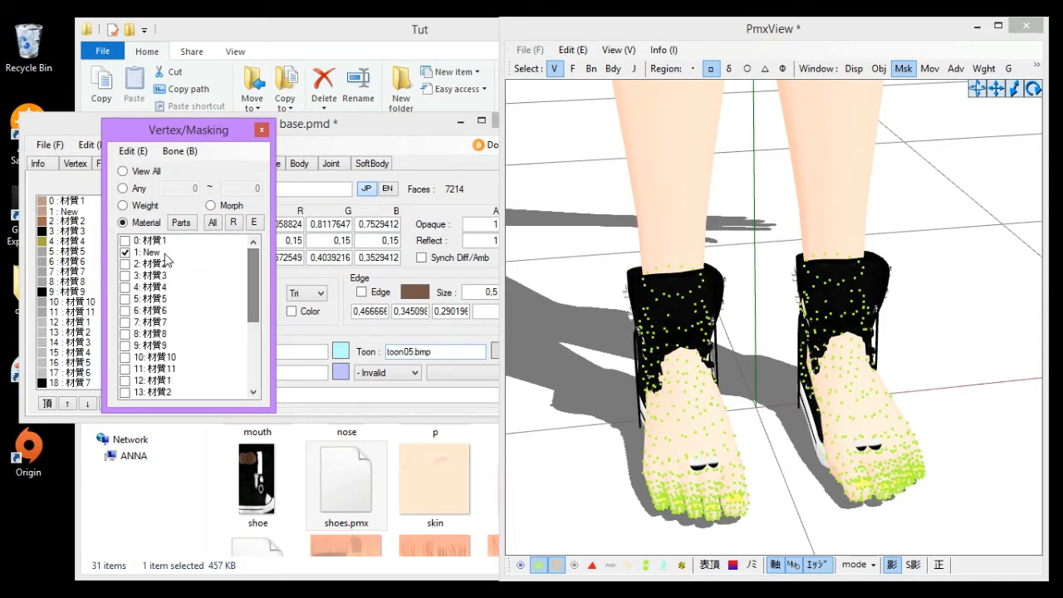
pyautogui.rightClick(152, 253)
pyautogui.click(210, 418)
pyautogui.click(571, 362)
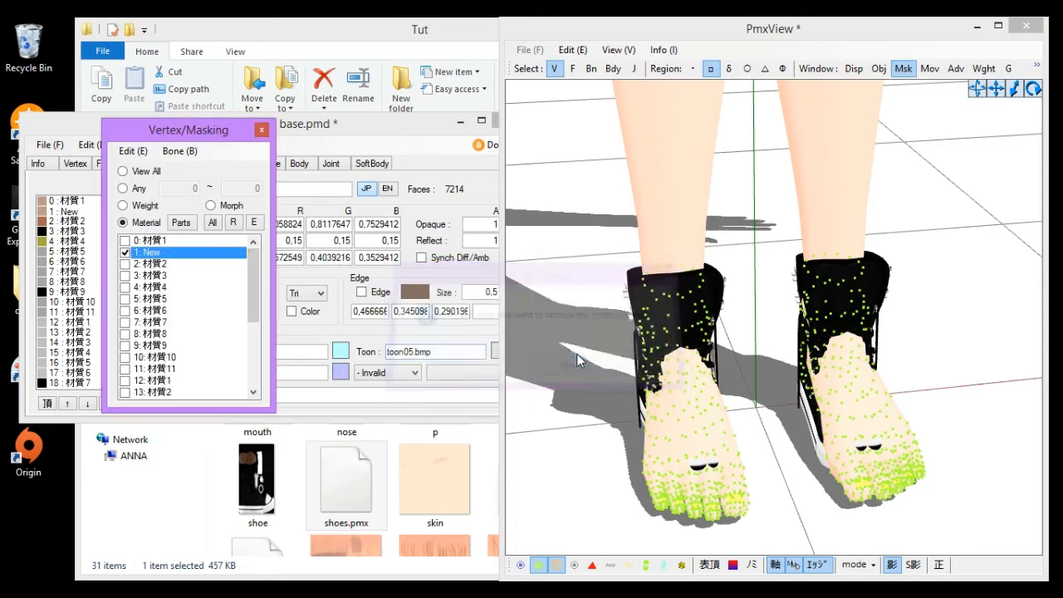
# - Orbit and zoom around the shoes to examine how they cover the feet
pyautogui.moveTo(764, 371); pyautogui.dragTo(967, 390, button='right')
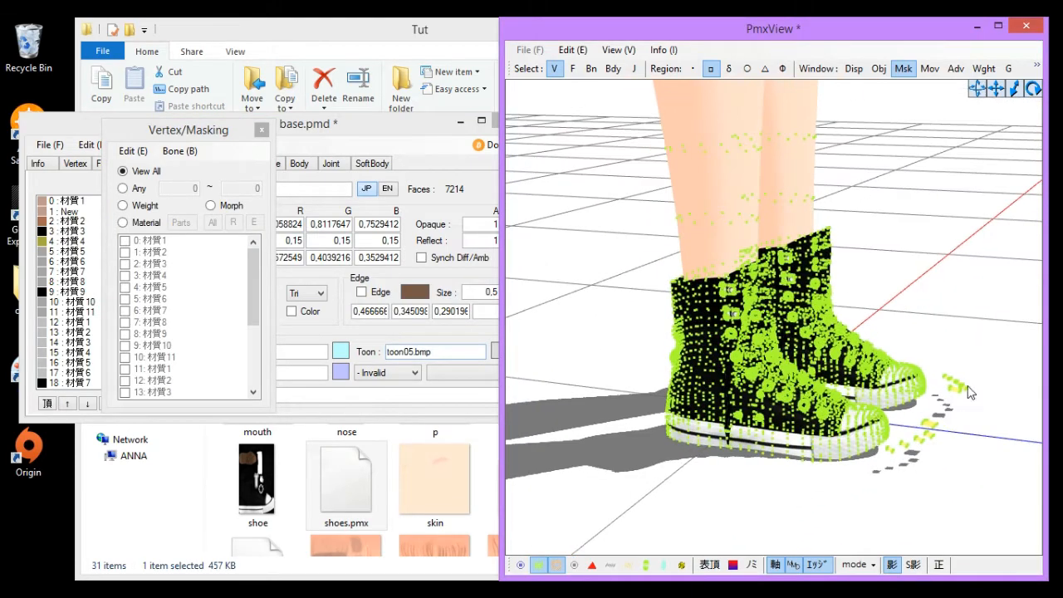
pyautogui.click(130, 228)
pyautogui.moveTo(820, 356); pyautogui.dragTo(672, 395, button='right')
pyautogui.scroll(4, 799, 375)
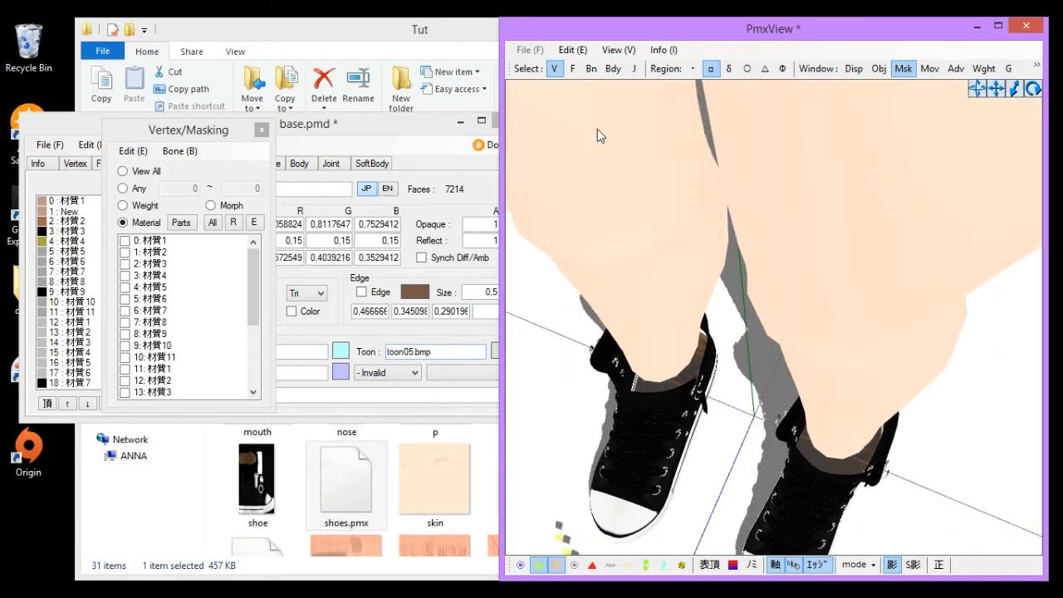
pyautogui.scroll(-3, 697, 306)
pyautogui.moveTo(698, 306); pyautogui.dragTo(794, 279, button='right')
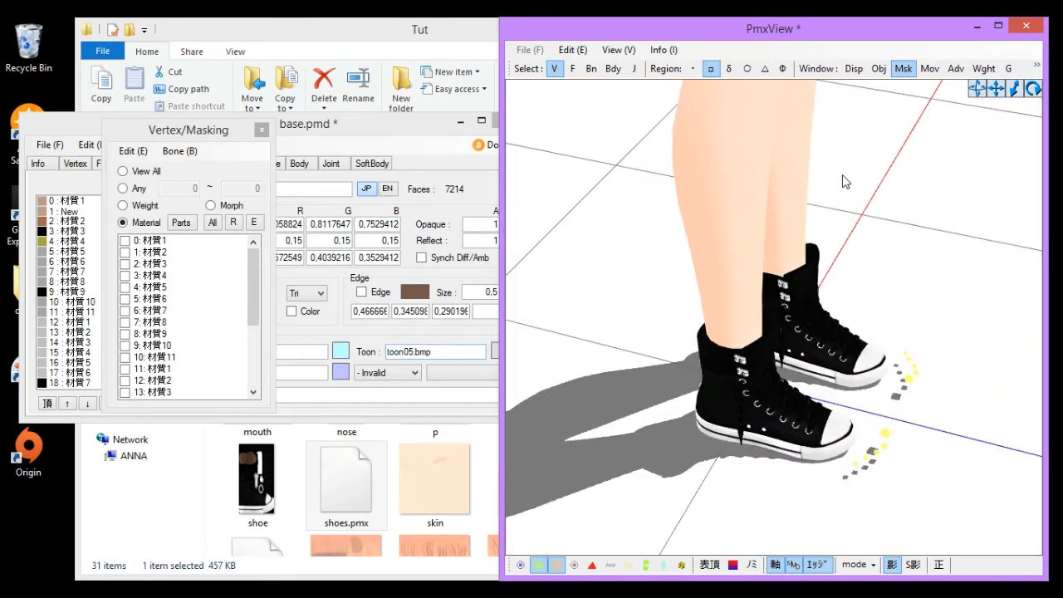
# - Open the Transform View and orbit around the model's legs and feet
pyautogui.click(612, 47)
pyautogui.click(708, 349)
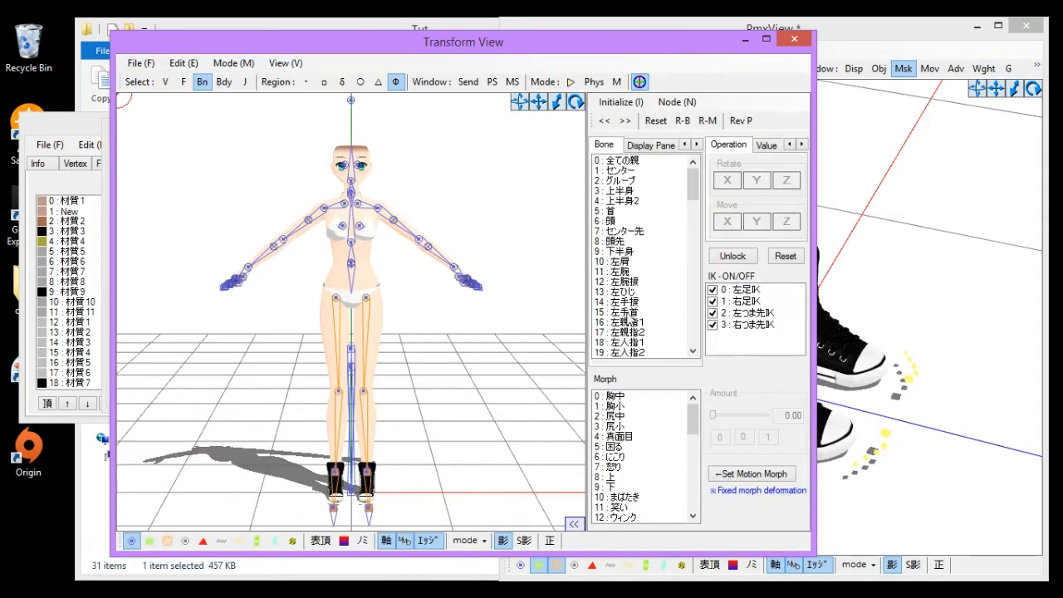
pyautogui.click(628, 317)
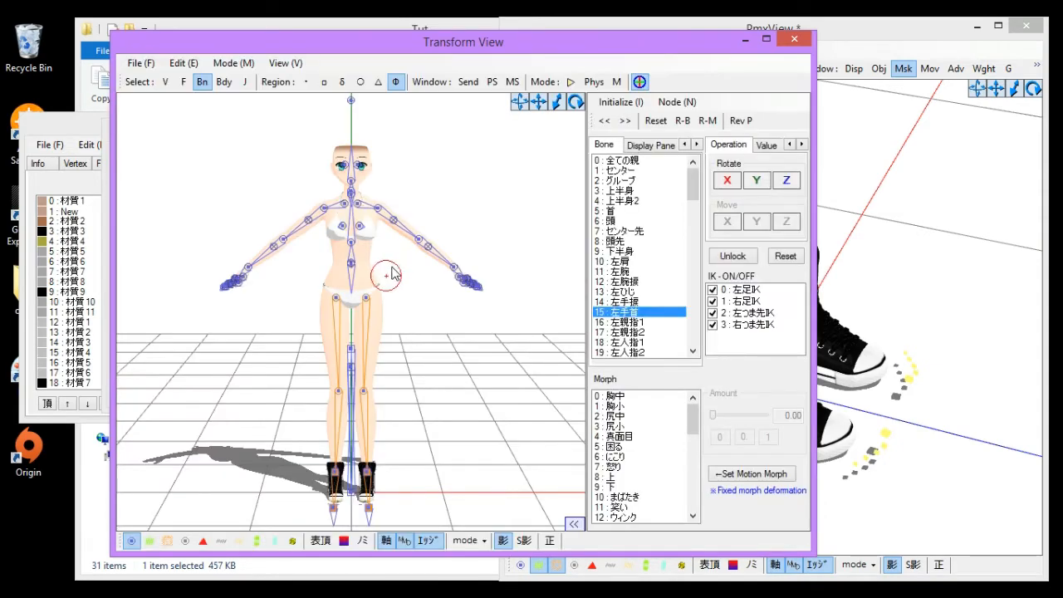
pyautogui.scroll(1, 392, 275)
pyautogui.moveTo(392, 275); pyautogui.dragTo(412, 208, button='middle')
pyautogui.click(391, 227)
pyautogui.click(402, 126)
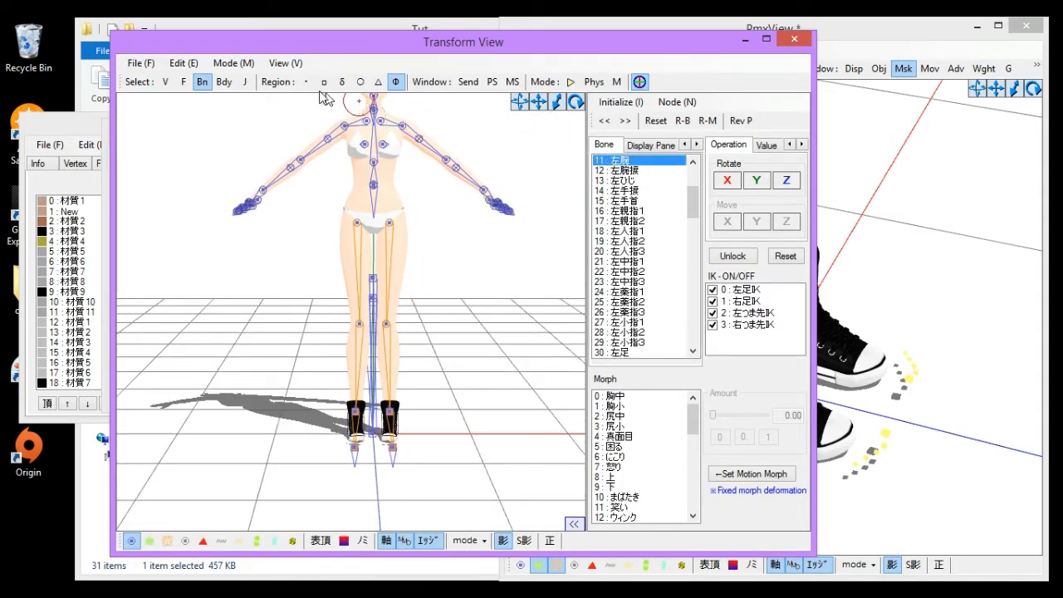
# - Test-move the right toe IK bone to check the shoes follow the foot, reset it and close the Transform View
pyautogui.click(324, 83)
pyautogui.moveTo(463, 398); pyautogui.dragTo(446, 380, button='right')
pyautogui.scroll(2, 446, 382)
pyautogui.moveTo(446, 386); pyautogui.dragTo(427, 319, button='middle')
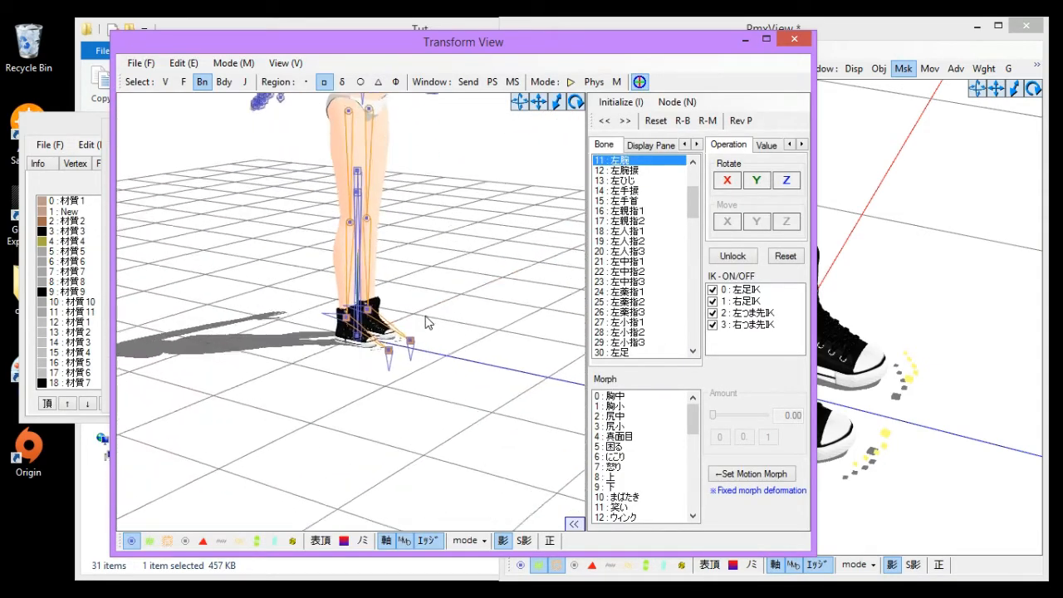
pyautogui.scroll(7, 431, 390)
pyautogui.moveTo(429, 407); pyautogui.dragTo(545, 395, button='right')
pyautogui.click(517, 414)
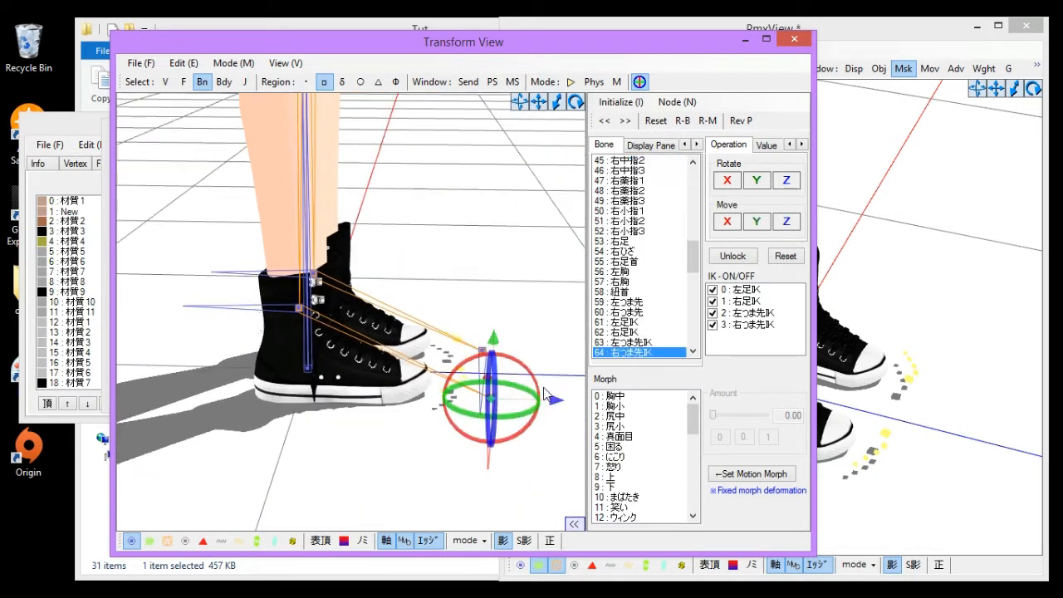
pyautogui.moveTo(556, 400); pyautogui.dragTo(411, 328)
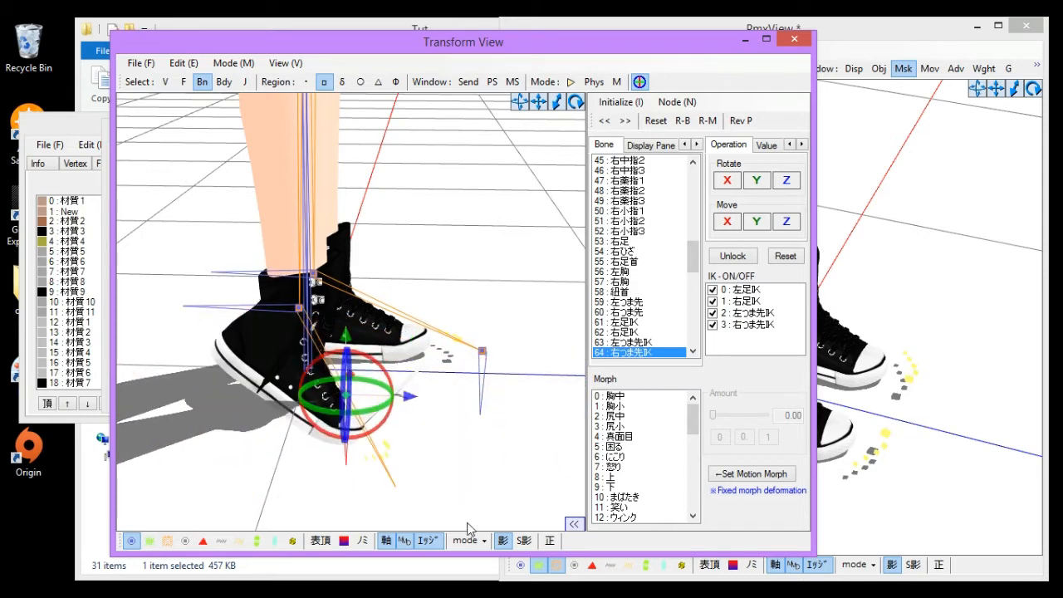
pyautogui.click(789, 264)
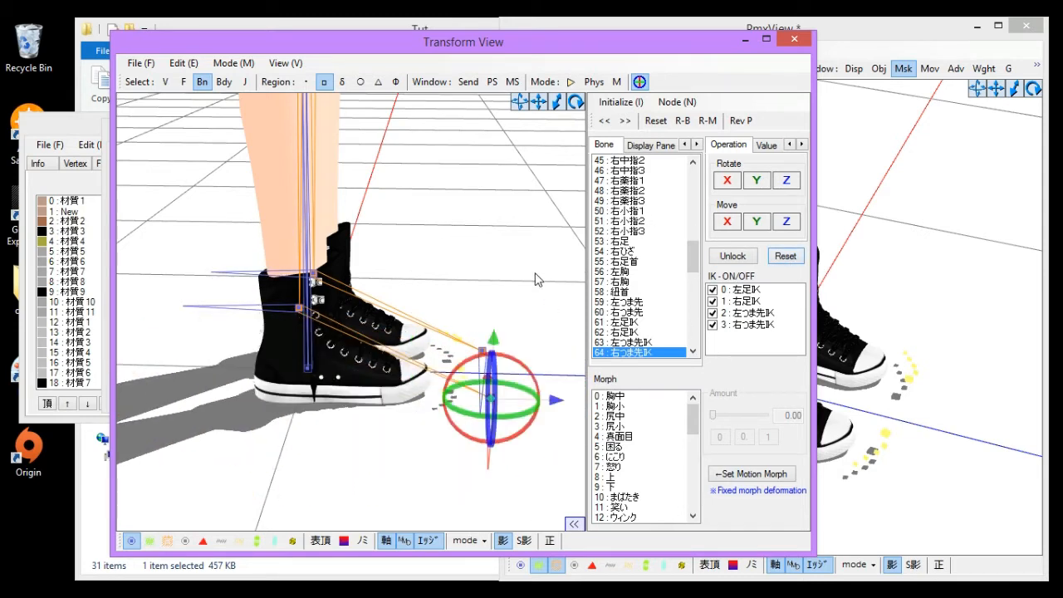
pyautogui.moveTo(534, 273); pyautogui.dragTo(290, 275, button='right')
pyautogui.moveTo(292, 283); pyautogui.dragTo(298, 328, button='middle')
pyautogui.scroll(-3, 298, 328)
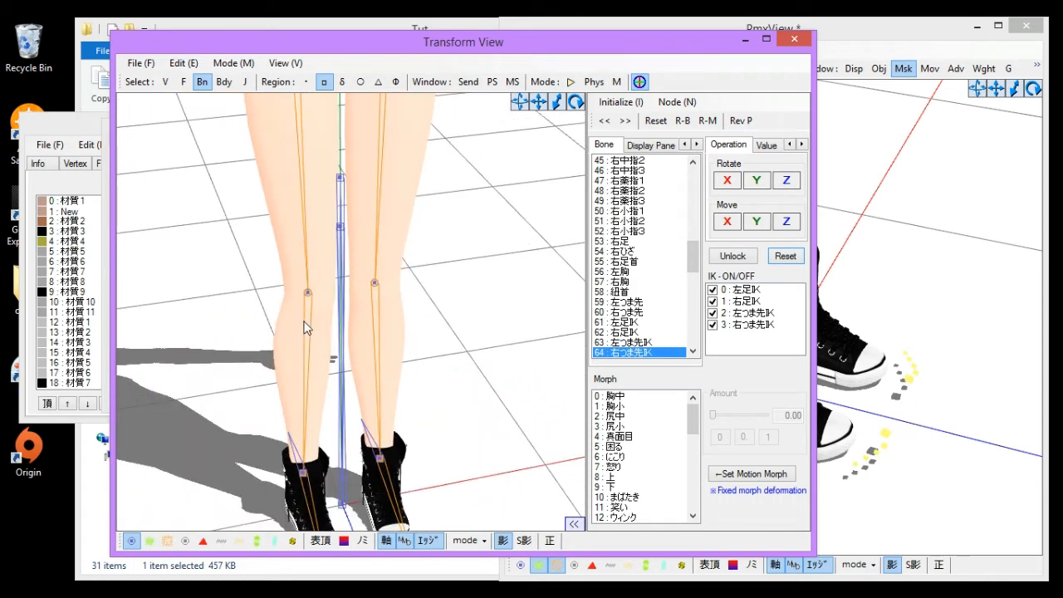
pyautogui.click(795, 40)
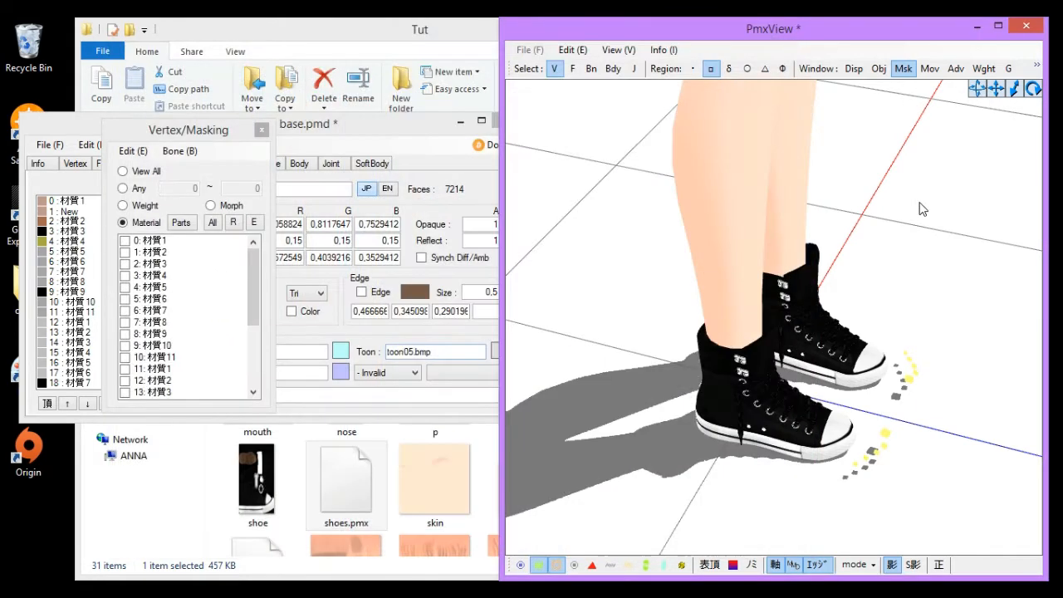
# - Undo the parts deletion and the material split
pyautogui.scroll(3, 843, 267)
pyautogui.hotkey('ctrl', 'z')
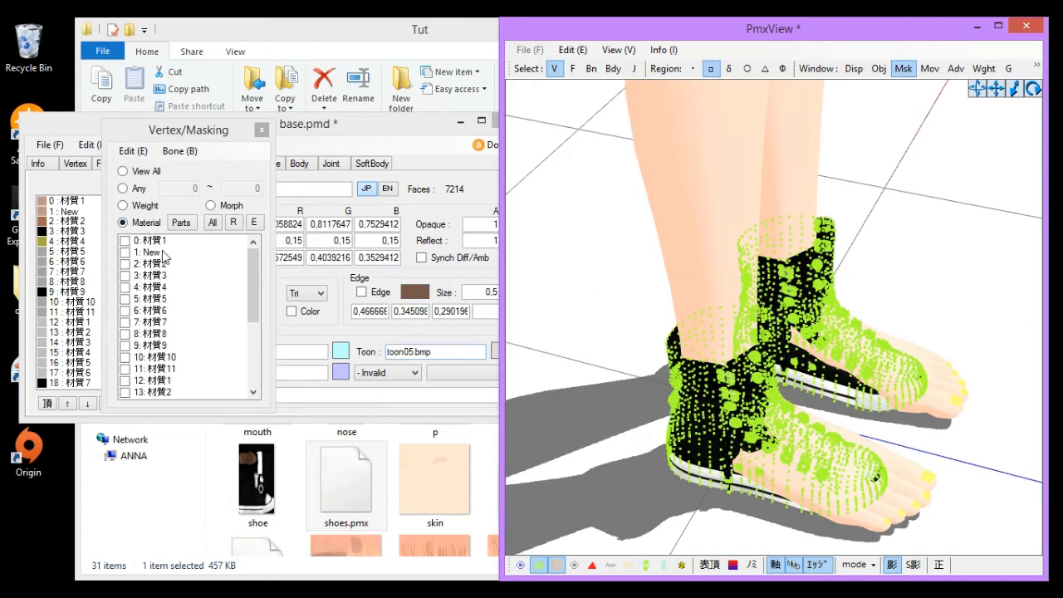
pyautogui.hotkey('ctrl', 'z')
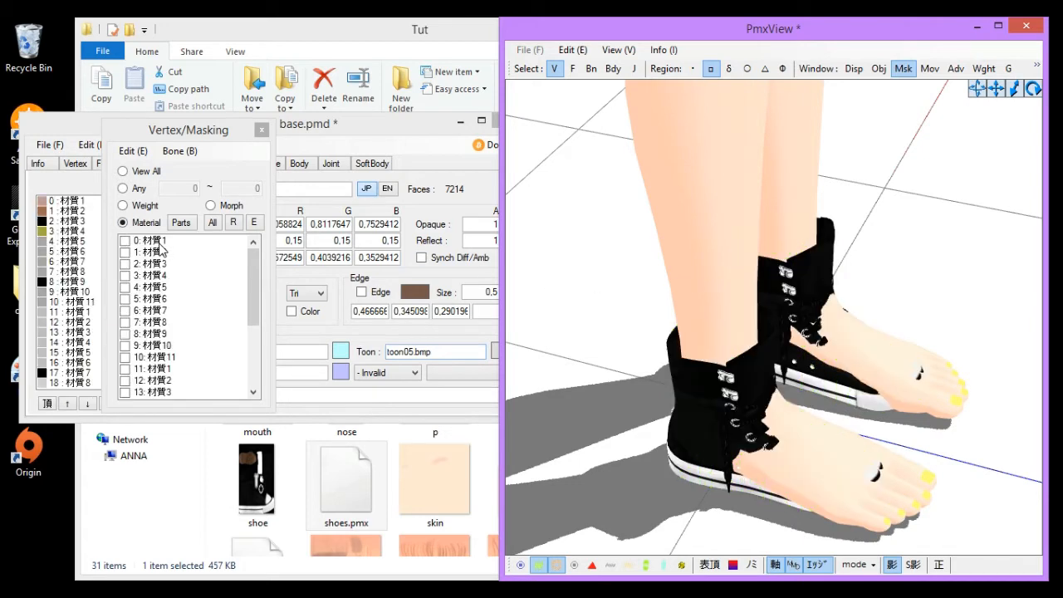
# - Mask to material 0: 材質1, box-select the foot skin vertices inside the shoes and split them into a new material
pyautogui.click(162, 243)
pyautogui.moveTo(796, 342); pyautogui.dragTo(787, 319, button='middle')
pyautogui.moveTo(788, 319)
pyautogui.mouseDown(button='right')
pyautogui.moveTo(744, 331)
pyautogui.moveTo(794, 313)
pyautogui.moveTo(771, 330)
pyautogui.moveTo(776, 311)
pyautogui.moveTo(785, 315)
pyautogui.mouseUp(button='right')
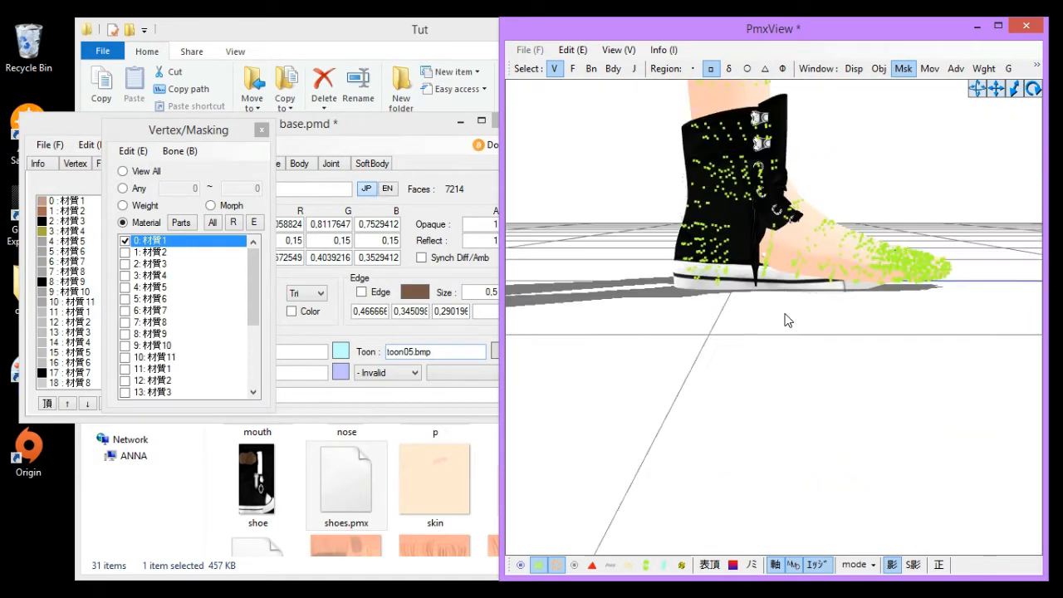
pyautogui.moveTo(662, 204); pyautogui.dragTo(688, 230, button='right')
pyautogui.moveTo(671, 194); pyautogui.dragTo(1000, 357)
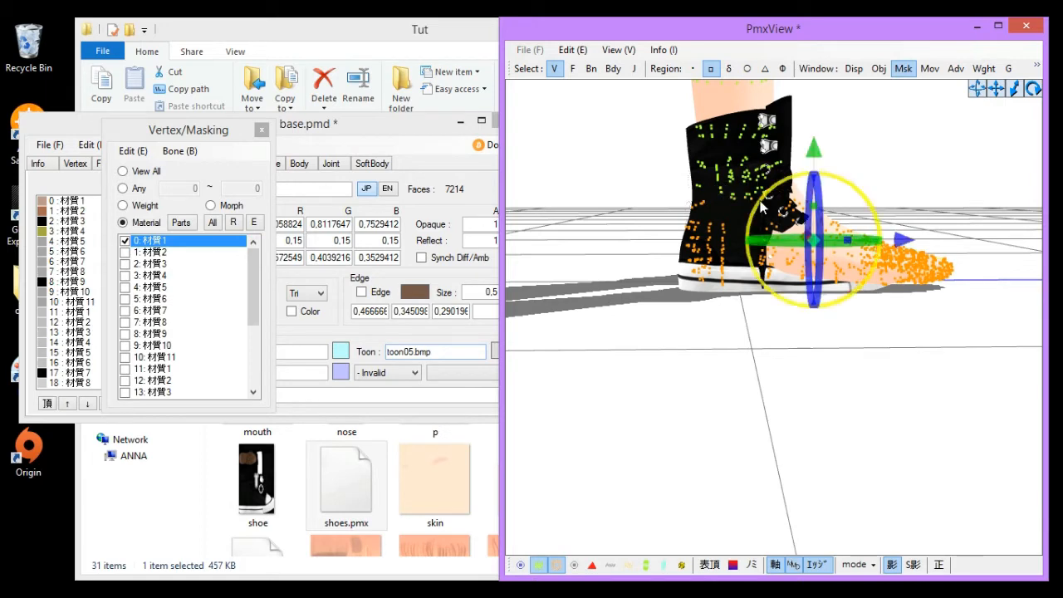
pyautogui.scroll(1, 910, 136)
pyautogui.moveTo(842, 162); pyautogui.dragTo(657, 225, button='right')
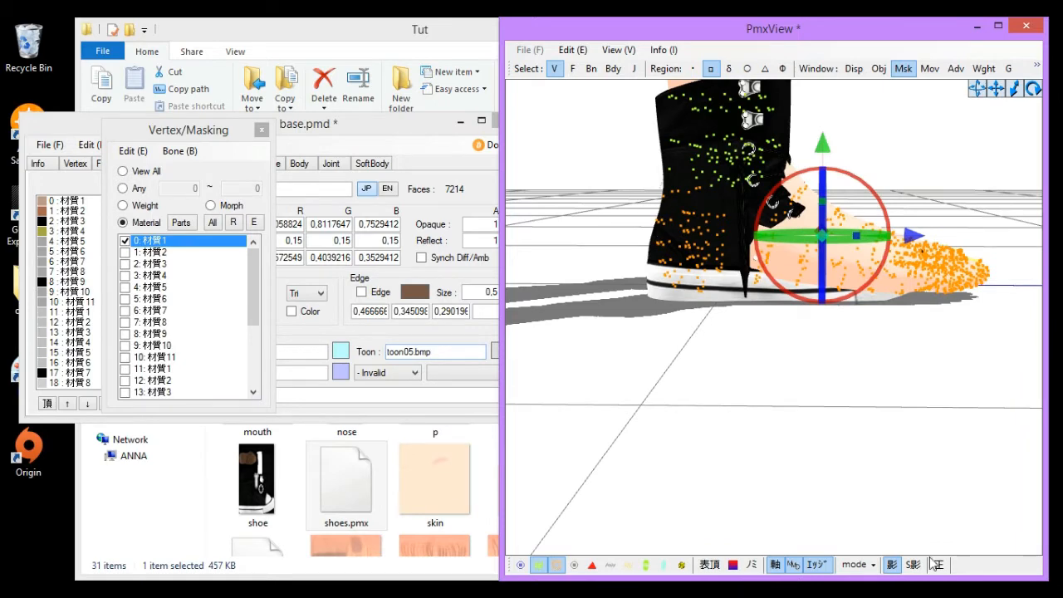
pyautogui.moveTo(735, 463); pyautogui.dragTo(750, 465, button='right')
pyautogui.rightClick(155, 241)
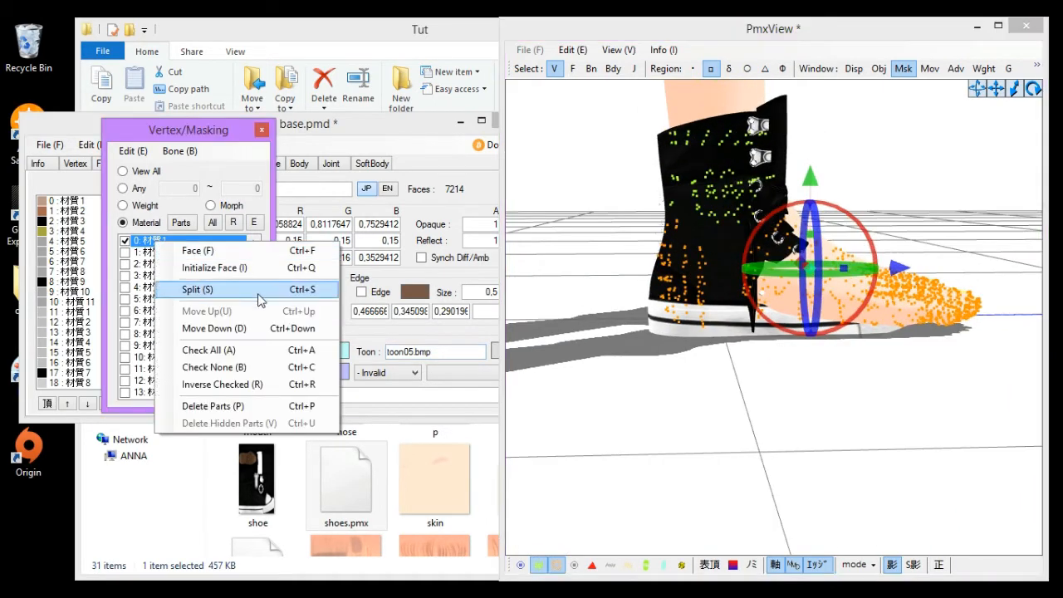
pyautogui.click(258, 289)
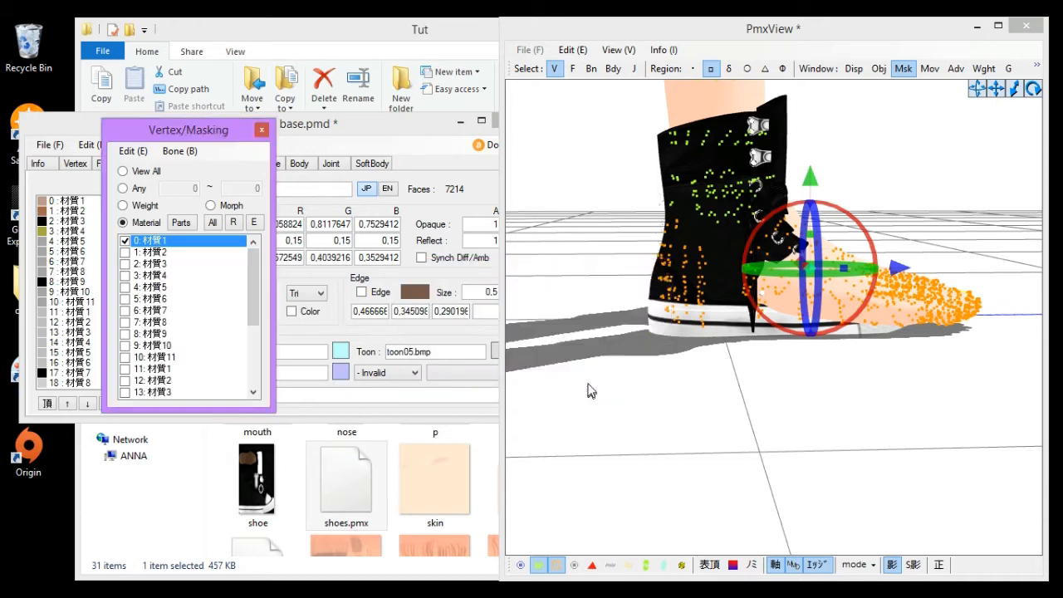
# - Delete the masked parts and undo the deletion
pyautogui.hotkey('ctrl', 'p')
pyautogui.click(560, 365)
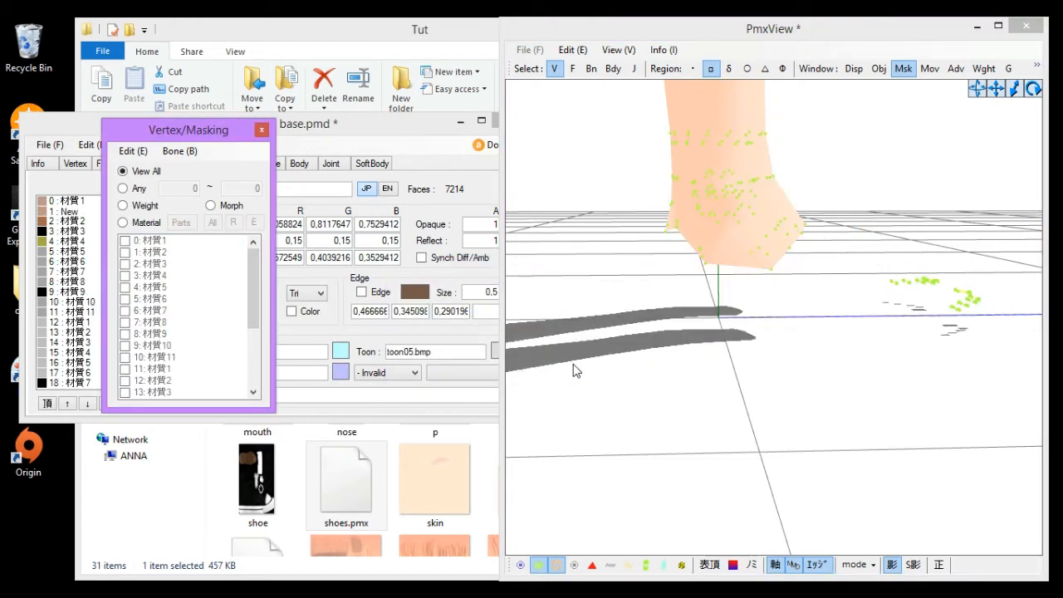
pyautogui.click(124, 223)
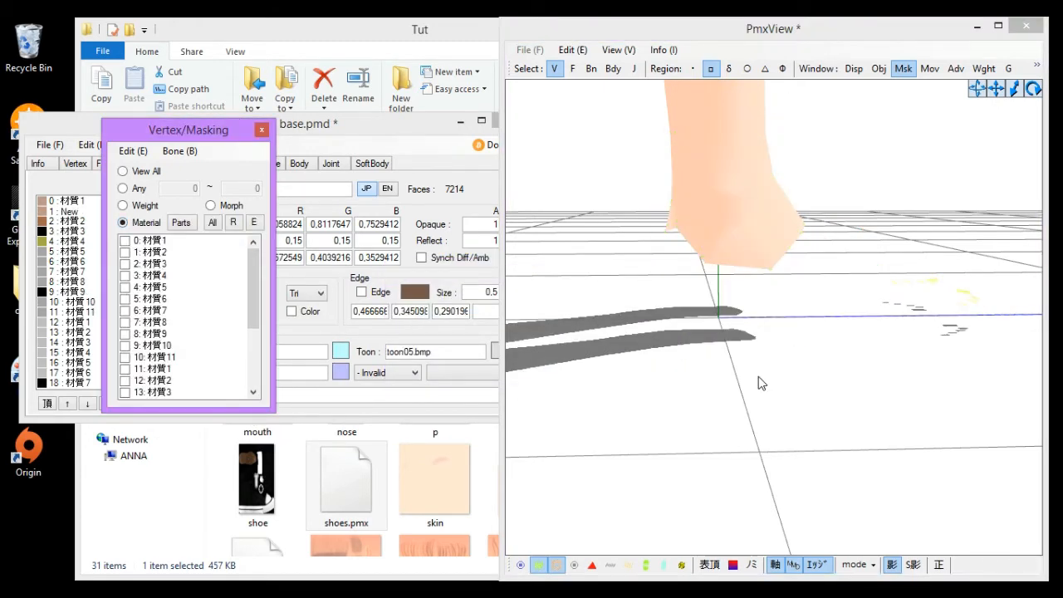
pyautogui.hotkey('ctrl', 'z')
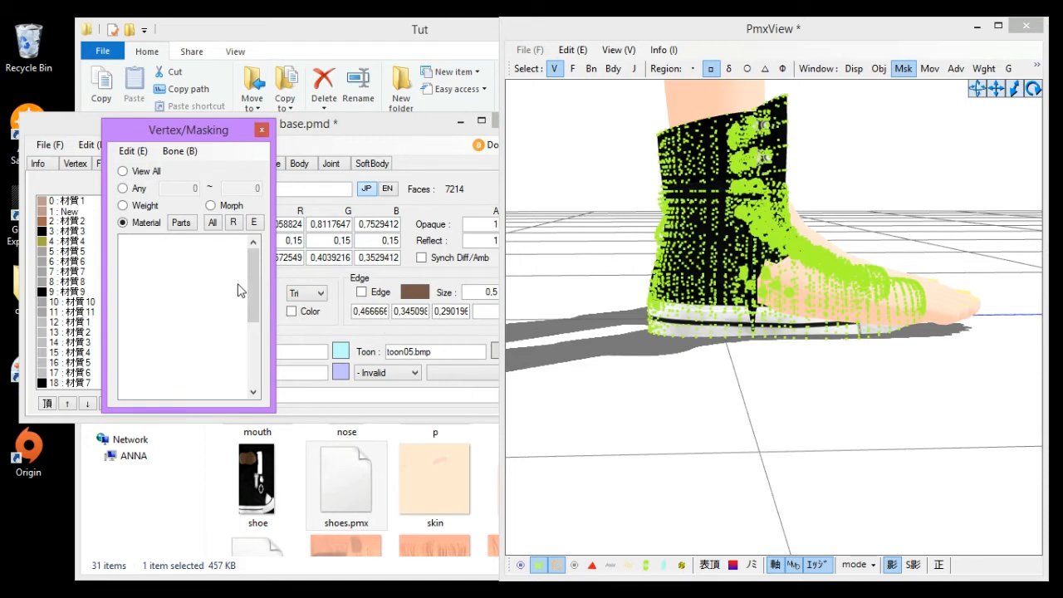
# - Mask the view to material 1: New, leaving material 24 unchecked in the masking list
pyautogui.click(155, 253)
pyautogui.moveTo(252, 284); pyautogui.dragTo(252, 382)
pyautogui.click(161, 383)
pyautogui.click(160, 390)
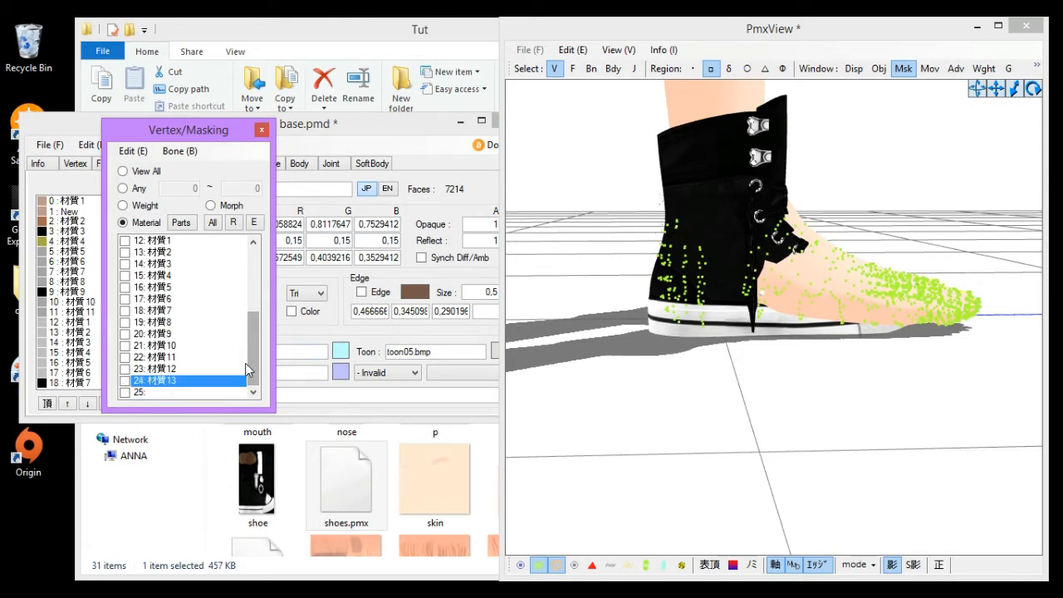
pyautogui.moveTo(253, 365); pyautogui.dragTo(253, 295)
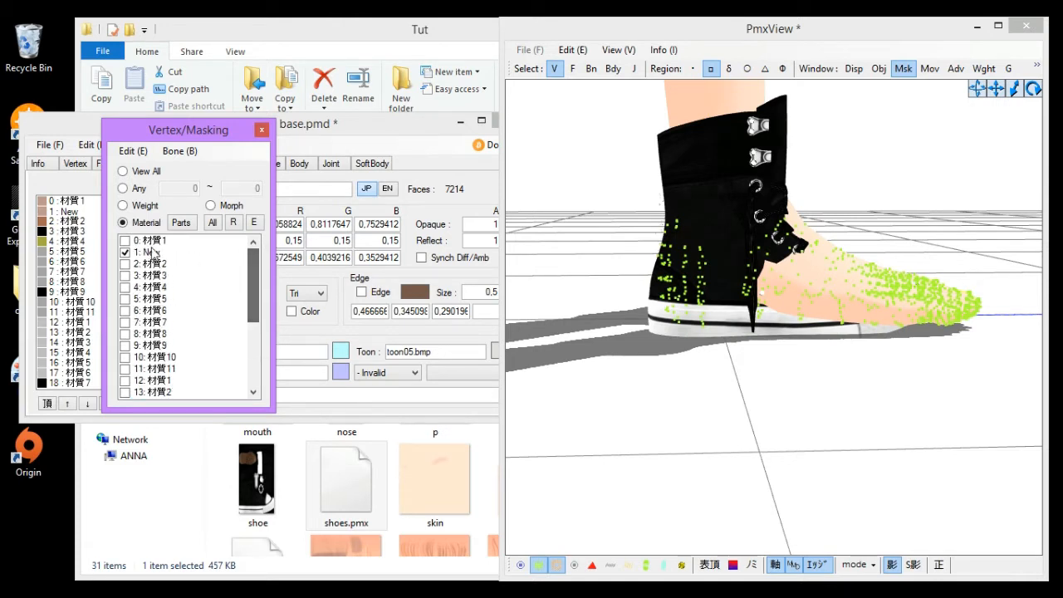
# - Delete the foot-skin parts of the masked material 1: New and refresh the material mask
pyautogui.rightClick(150, 252)
pyautogui.click(191, 412)
pyautogui.click(557, 372)
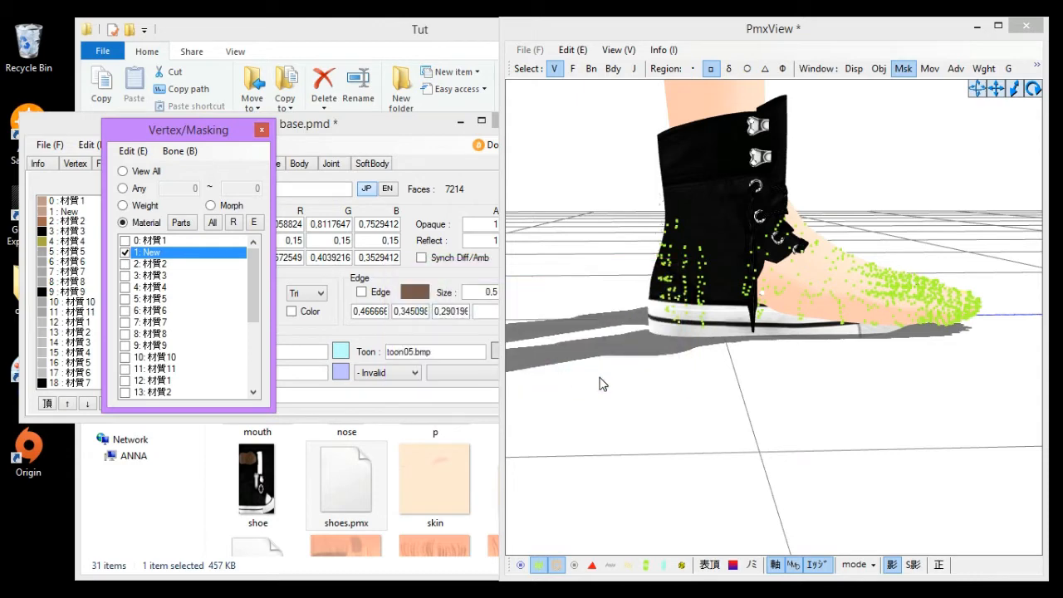
pyautogui.click(132, 222)
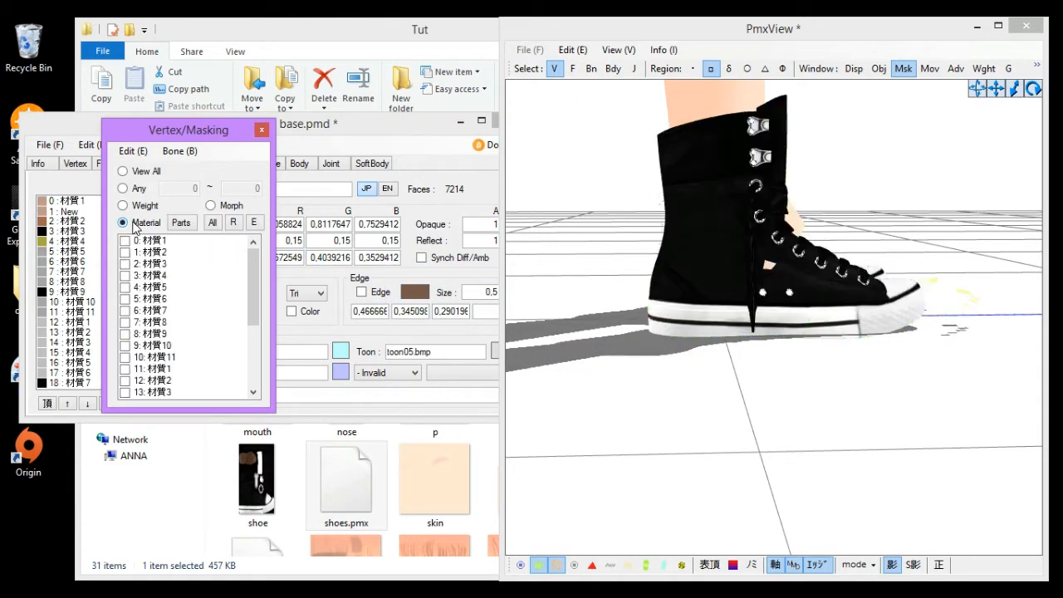
# - Mask to material 0: 材質1, box-select the remaining foot skin vertices inside the shoe and split them into a new material
pyautogui.moveTo(830, 300); pyautogui.dragTo(770, 330, button='right')
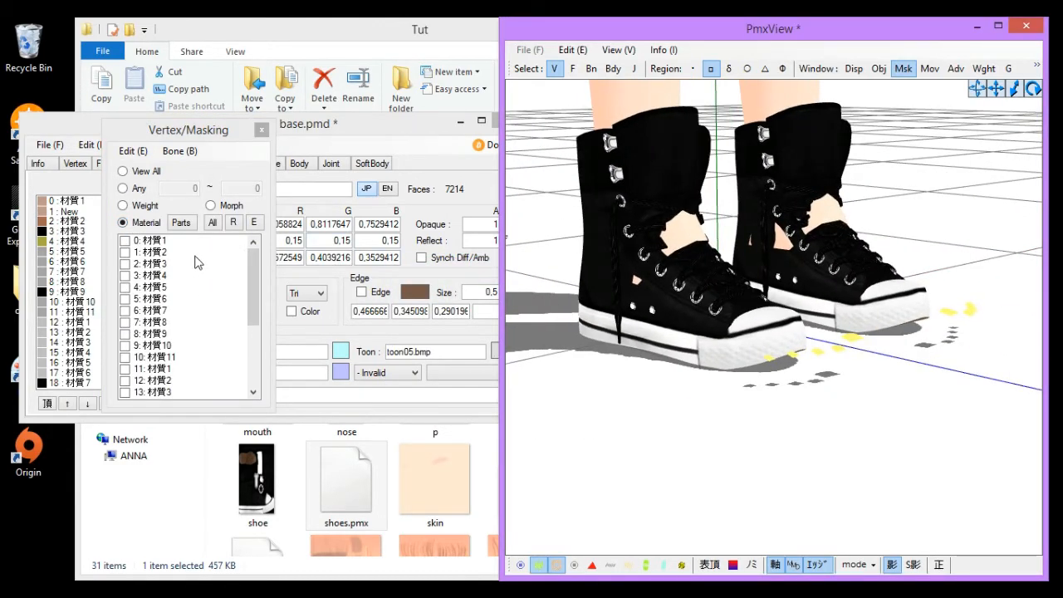
pyautogui.click(170, 243)
pyautogui.moveTo(881, 321); pyautogui.dragTo(888, 277, button='right')
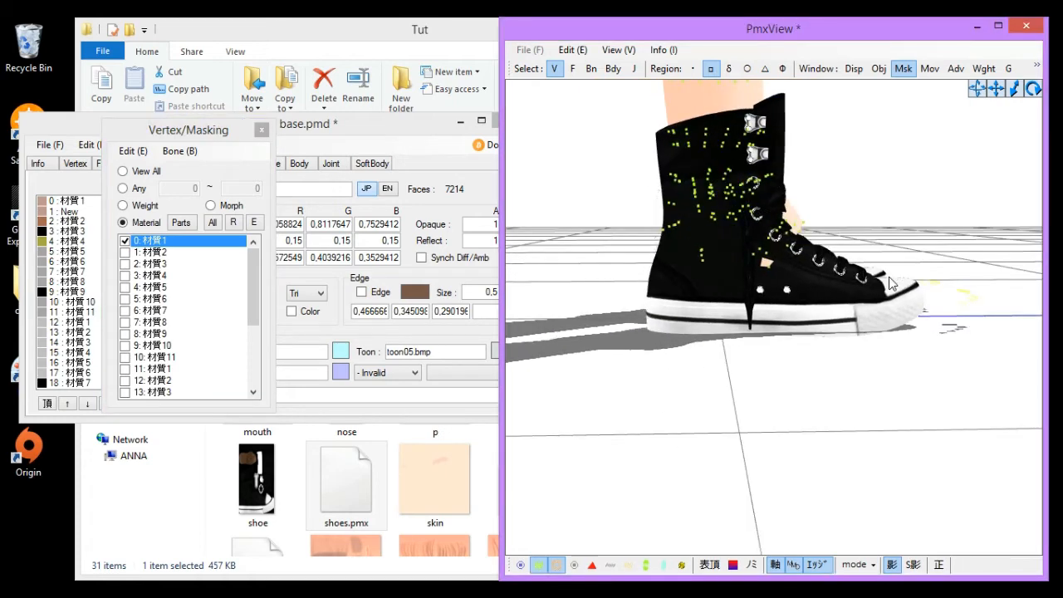
pyautogui.moveTo(908, 373); pyautogui.dragTo(635, 205)
pyautogui.rightClick(154, 243)
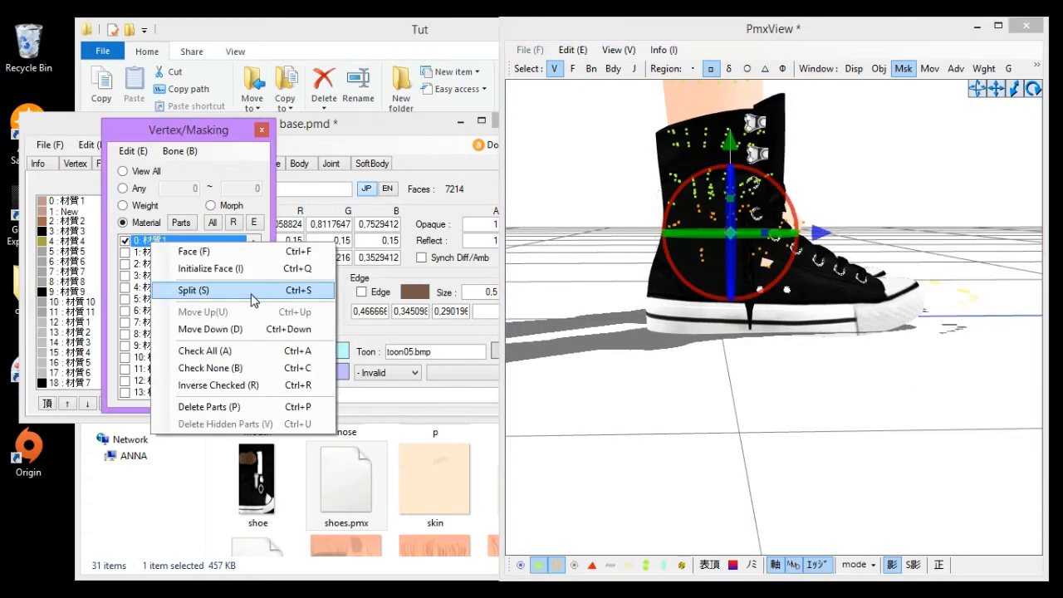
pyautogui.click(249, 289)
pyautogui.click(548, 370)
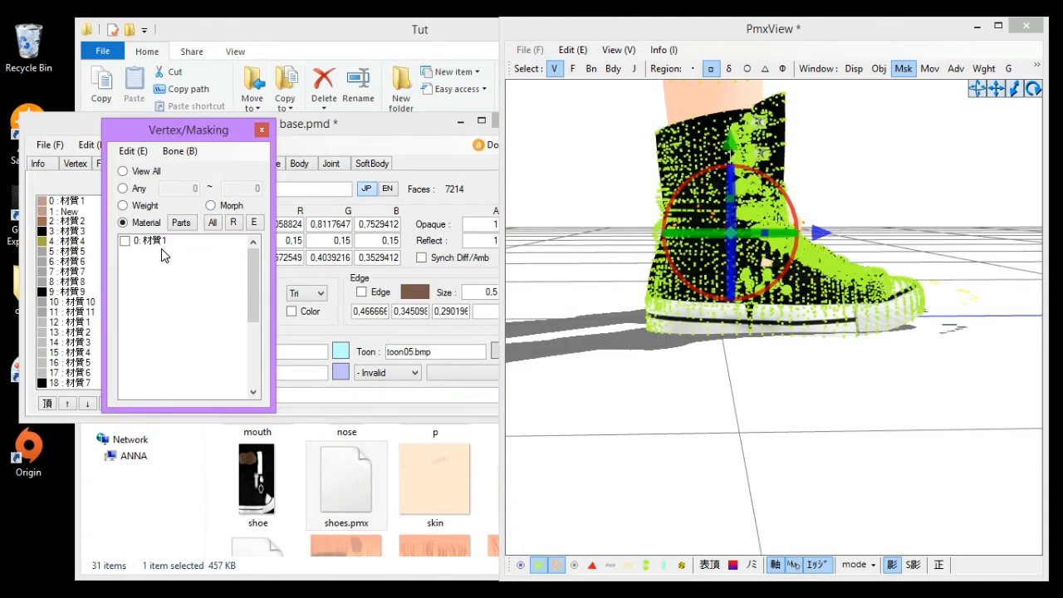
# - Mask to the newly split material 1: New and delete its parts
pyautogui.click(158, 252)
pyautogui.moveTo(258, 280); pyautogui.dragTo(262, 246)
pyautogui.click(148, 389)
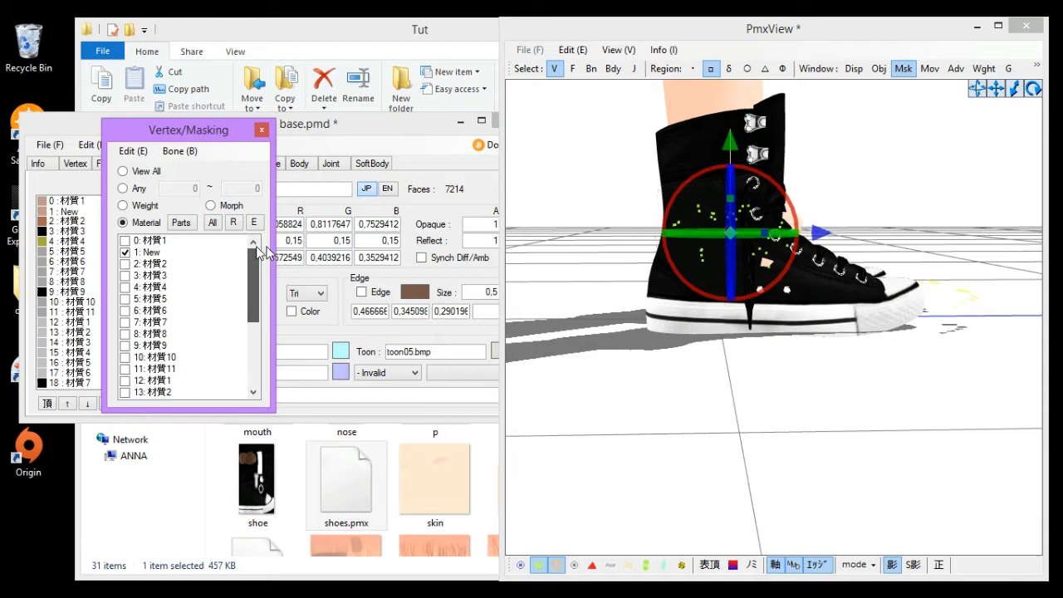
pyautogui.rightClick(145, 252)
pyautogui.click(232, 420)
pyautogui.click(568, 366)
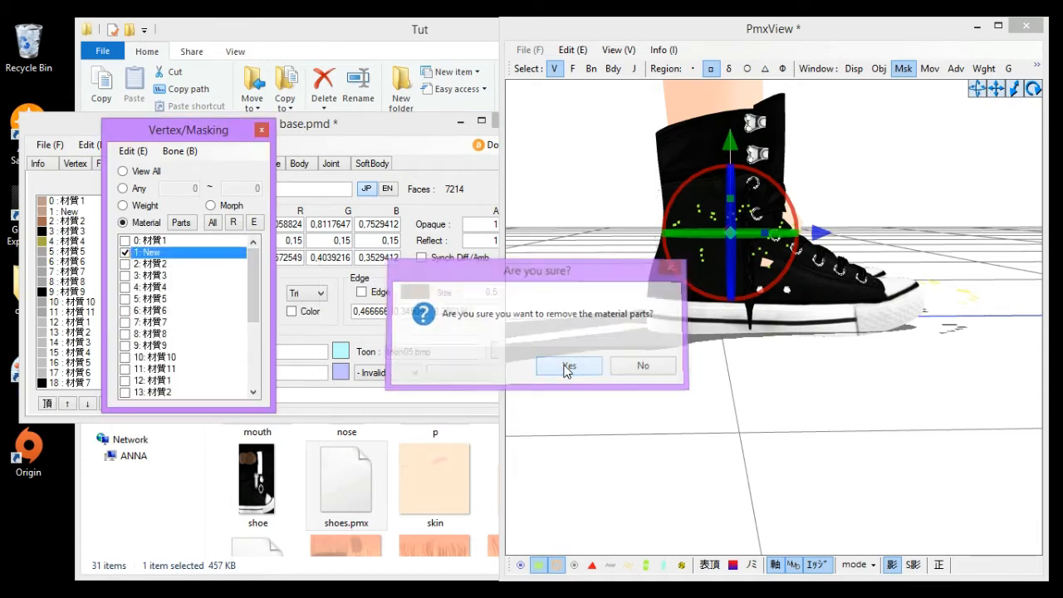
pyautogui.click(123, 223)
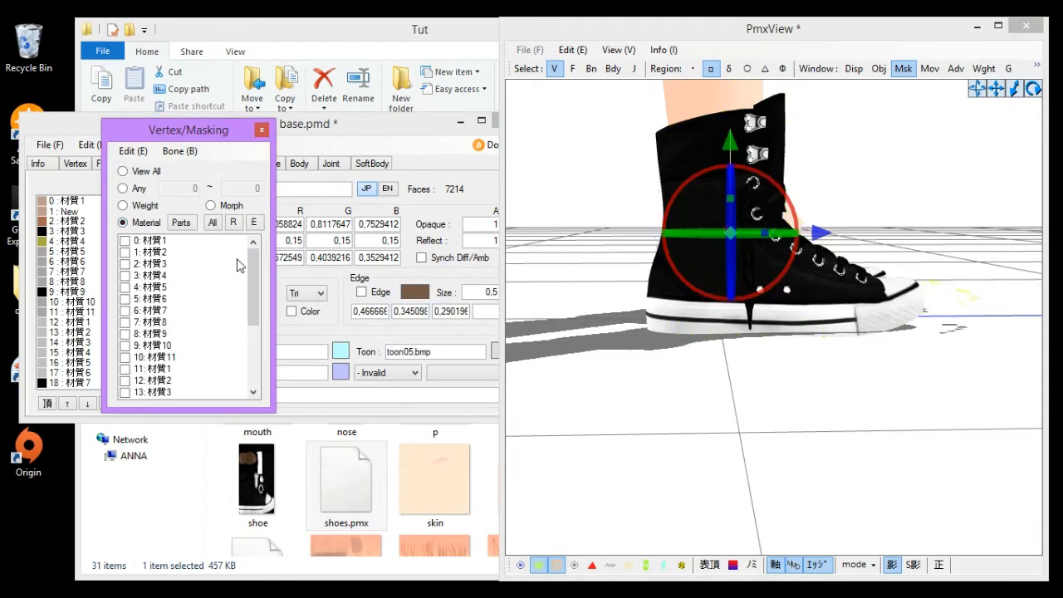
# - With material 0: 材質1 masked, switch to face selection, select the skin faces showing through both shoe openings and split them into a new material
pyautogui.moveTo(657, 427); pyautogui.dragTo(766, 381, button='right')
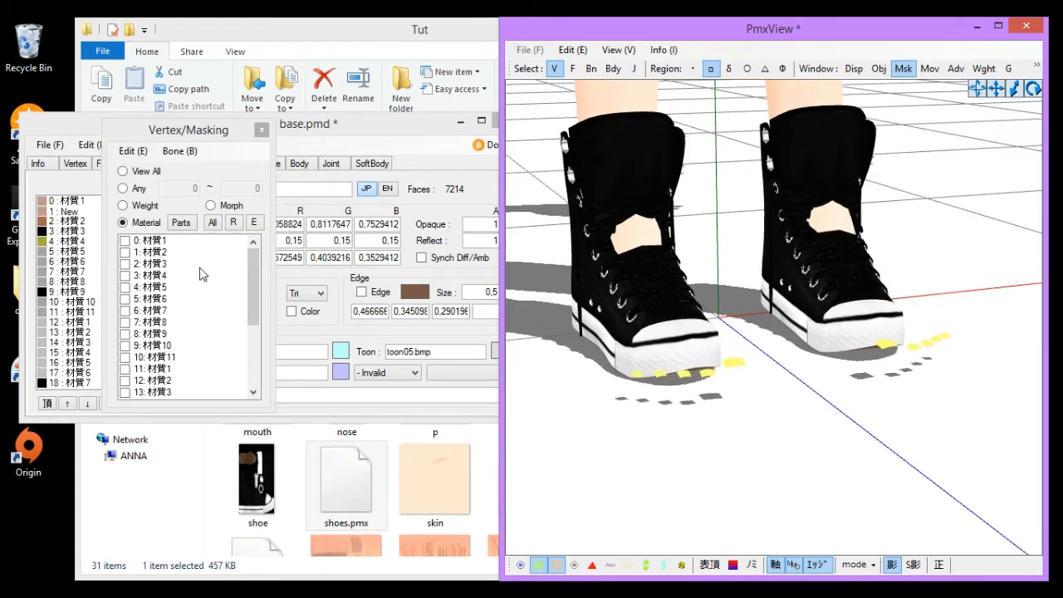
pyautogui.click(125, 240)
pyautogui.moveTo(742, 332); pyautogui.dragTo(717, 326, button='right')
pyautogui.scroll(5, 717, 326)
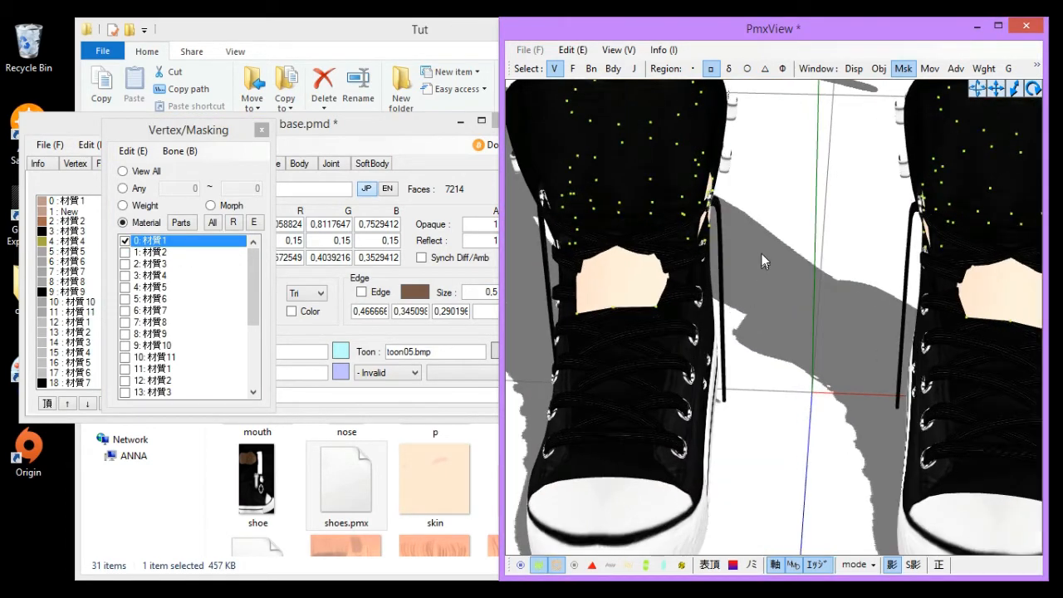
pyautogui.click(765, 68)
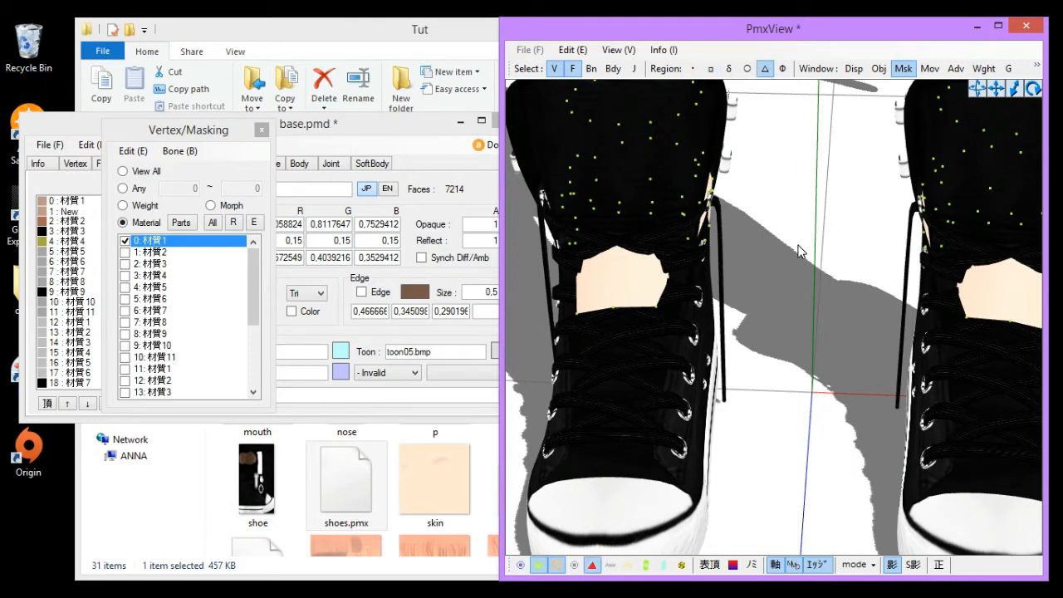
pyautogui.moveTo(780, 247)
pyautogui.mouseDown(button='right')
pyautogui.moveTo(733, 238)
pyautogui.moveTo(778, 246)
pyautogui.mouseUp(button='right')
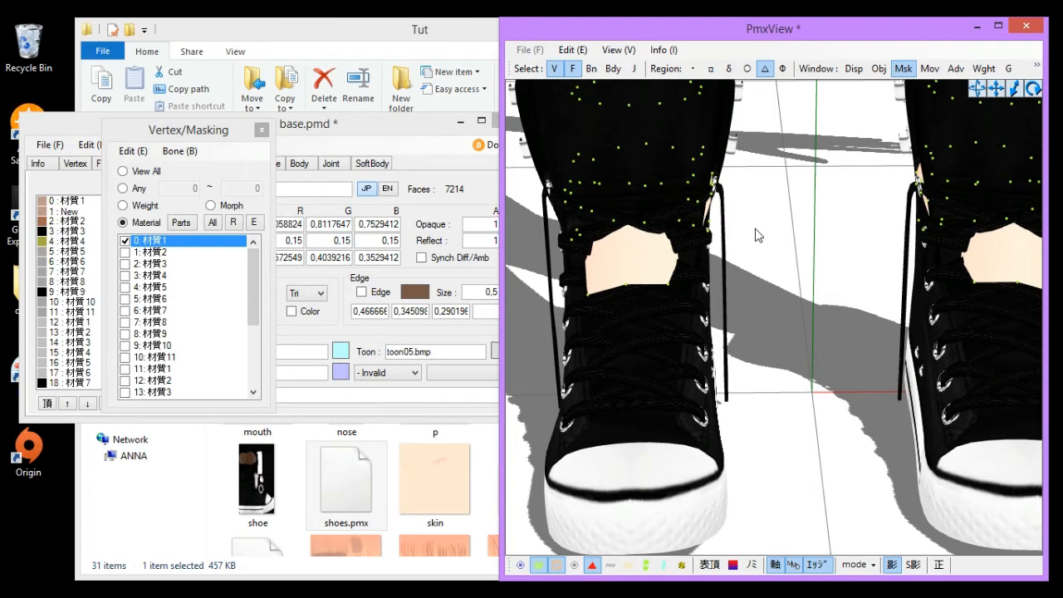
pyautogui.scroll(-3, 756, 208)
pyautogui.scroll(2, 743, 157)
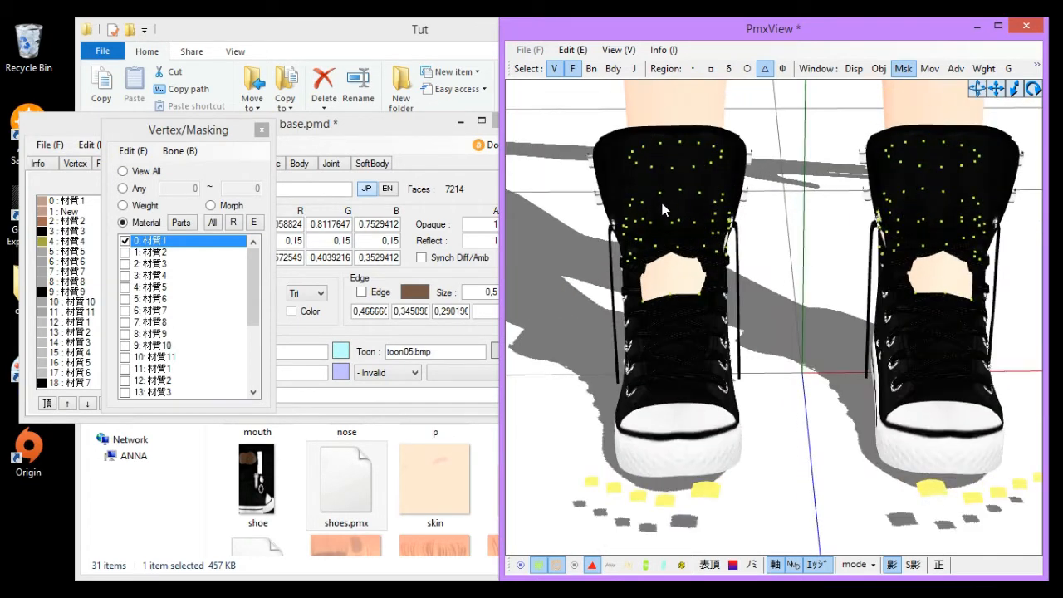
pyautogui.scroll(2, 661, 209)
pyautogui.moveTo(680, 211); pyautogui.dragTo(731, 312, button='middle')
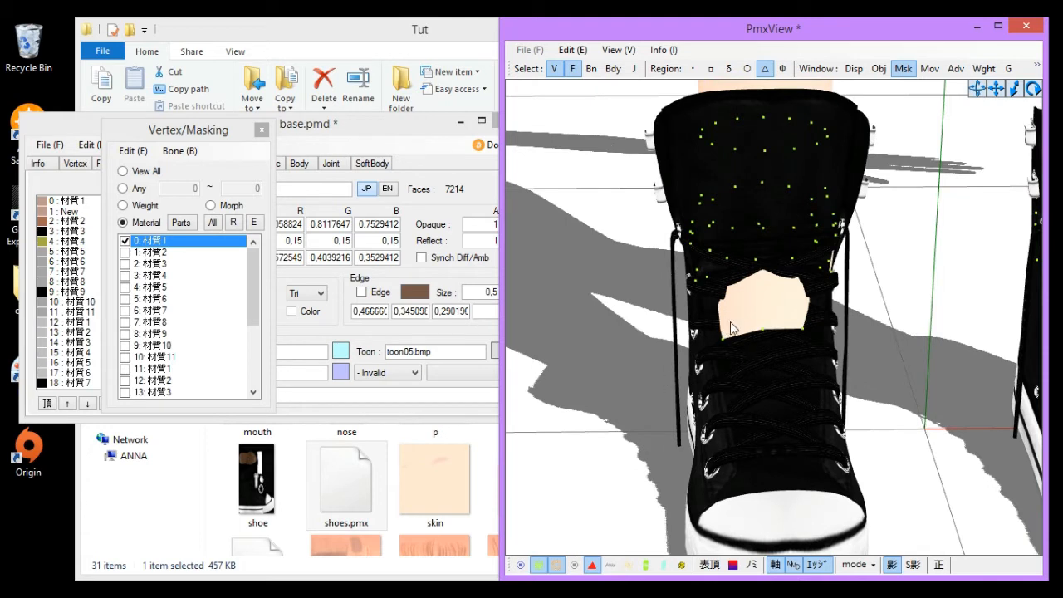
pyautogui.click(731, 322)
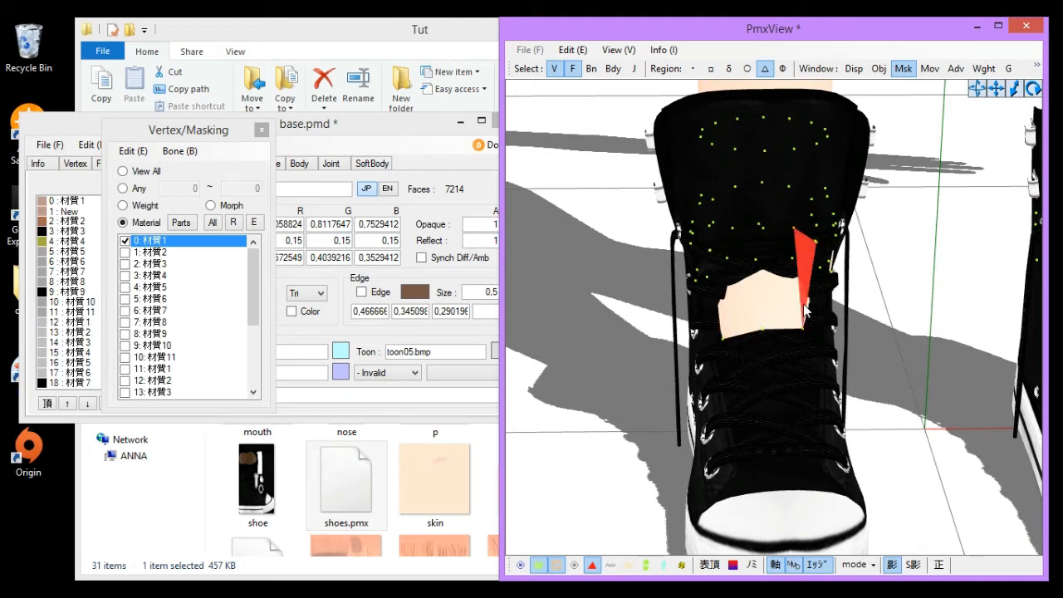
pyautogui.keyDown('shift'); pyautogui.moveTo(806, 304); pyautogui.dragTo(709, 308); pyautogui.keyUp('shift')
pyautogui.keyDown('shift'); pyautogui.moveTo(804, 304); pyautogui.dragTo(804, 313); pyautogui.keyUp('shift')
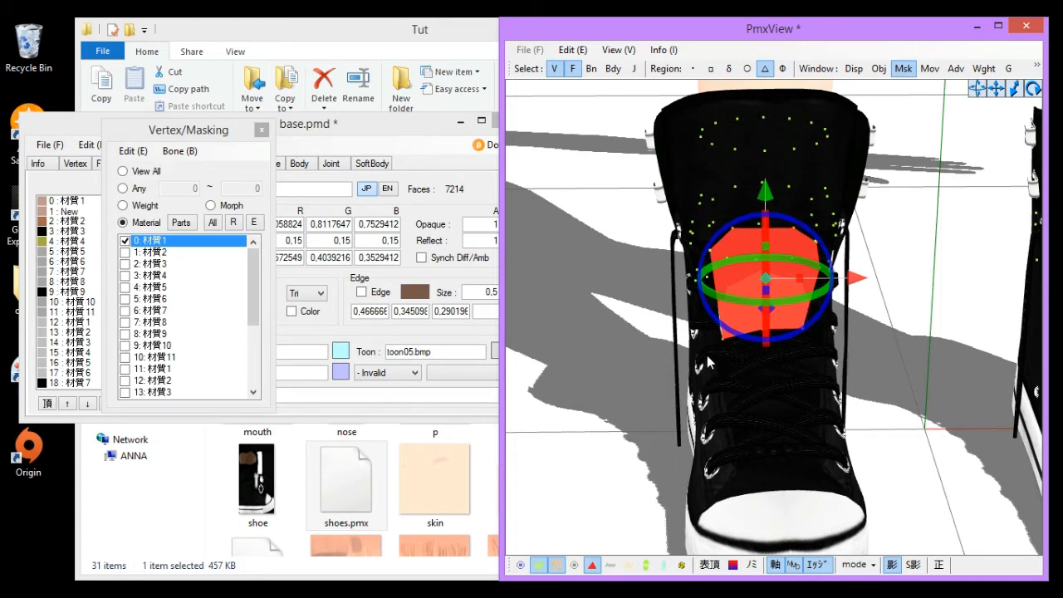
pyautogui.moveTo(860, 373); pyautogui.dragTo(906, 253, button='right')
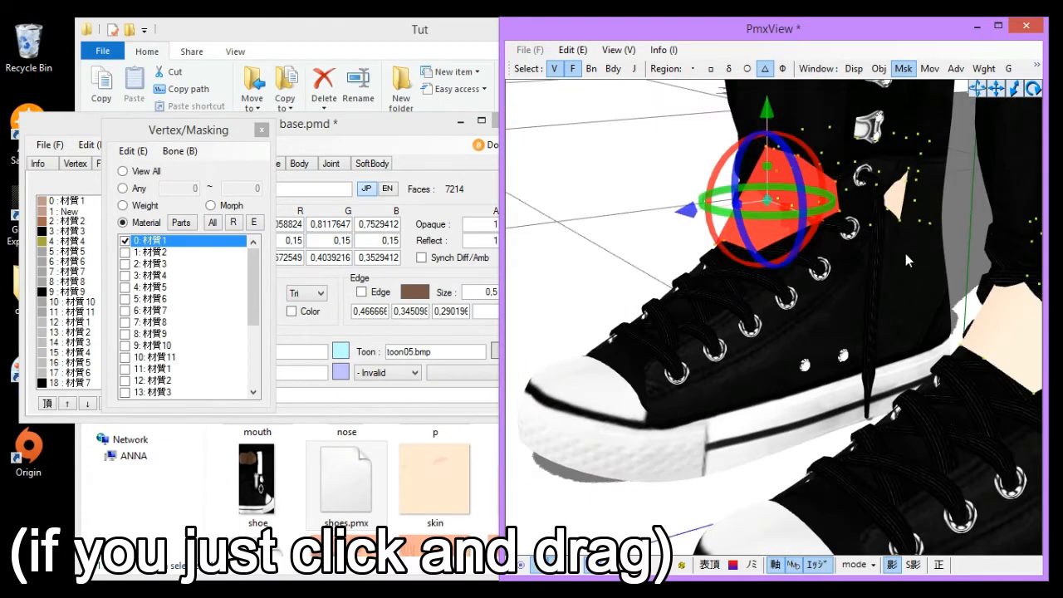
pyautogui.moveTo(885, 210)
pyautogui.keyDown('shift'); pyautogui.mouseDown()
pyautogui.moveTo(901, 173)
pyautogui.moveTo(909, 184)
pyautogui.mouseUp(); pyautogui.keyUp('shift')
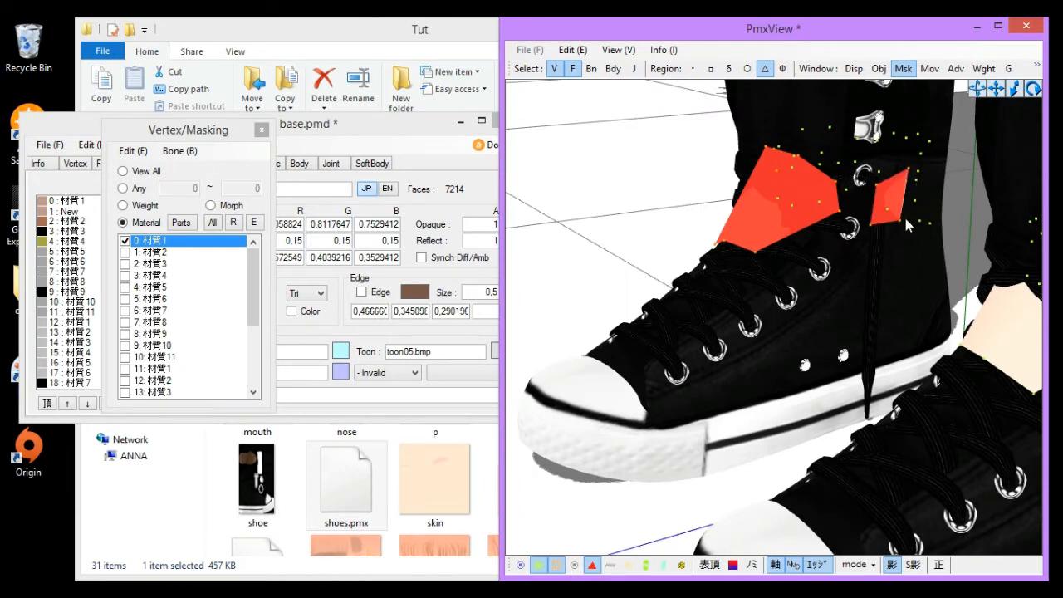
pyautogui.moveTo(930, 389)
pyautogui.mouseDown(button='right')
pyautogui.moveTo(949, 390)
pyautogui.moveTo(922, 396)
pyautogui.moveTo(945, 400)
pyautogui.moveTo(937, 405)
pyautogui.mouseUp(button='right')
pyautogui.scroll(-3, 936, 406)
pyautogui.moveTo(926, 395)
pyautogui.keyDown('shift'); pyautogui.mouseDown()
pyautogui.moveTo(892, 370)
pyautogui.moveTo(882, 397)
pyautogui.moveTo(925, 374)
pyautogui.moveTo(997, 397)
pyautogui.moveTo(988, 381)
pyautogui.mouseUp(); pyautogui.keyUp('shift')
pyautogui.moveTo(814, 414)
pyautogui.mouseDown(button='right')
pyautogui.moveTo(822, 410)
pyautogui.moveTo(799, 405)
pyautogui.mouseUp(button='right')
pyautogui.keyDown('shift'); pyautogui.moveTo(844, 311); pyautogui.dragTo(849, 292); pyautogui.keyUp('shift')
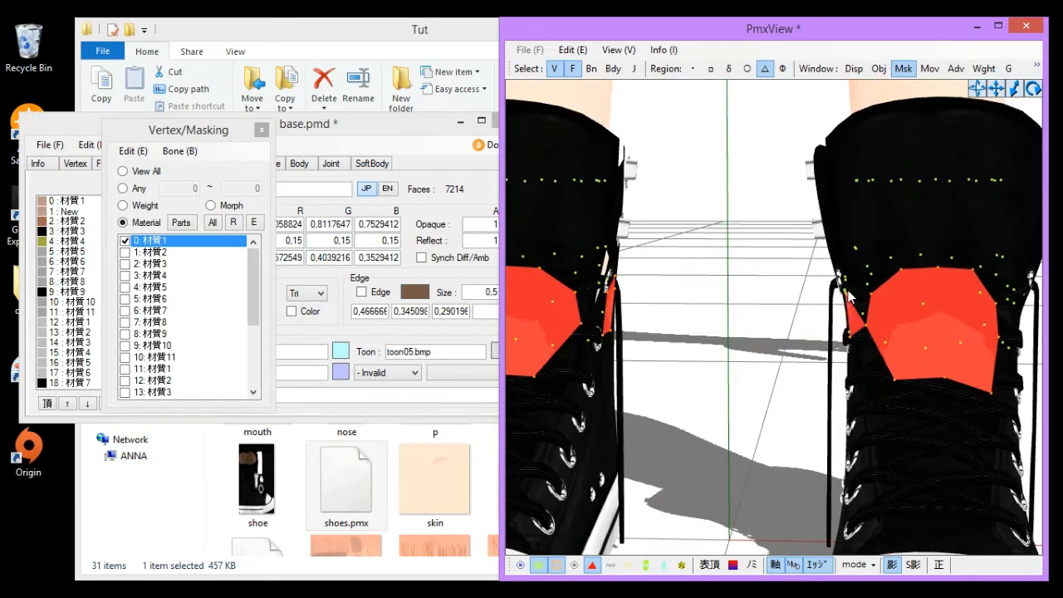
pyautogui.moveTo(594, 268)
pyautogui.keyDown('shift'); pyautogui.mouseDown()
pyautogui.moveTo(608, 287)
pyautogui.moveTo(604, 254)
pyautogui.mouseUp(); pyautogui.keyUp('shift')
pyautogui.moveTo(642, 396); pyautogui.dragTo(618, 407, button='right')
pyautogui.keyDown('shift'); pyautogui.moveTo(612, 279); pyautogui.dragTo(628, 276); pyautogui.keyUp('shift')
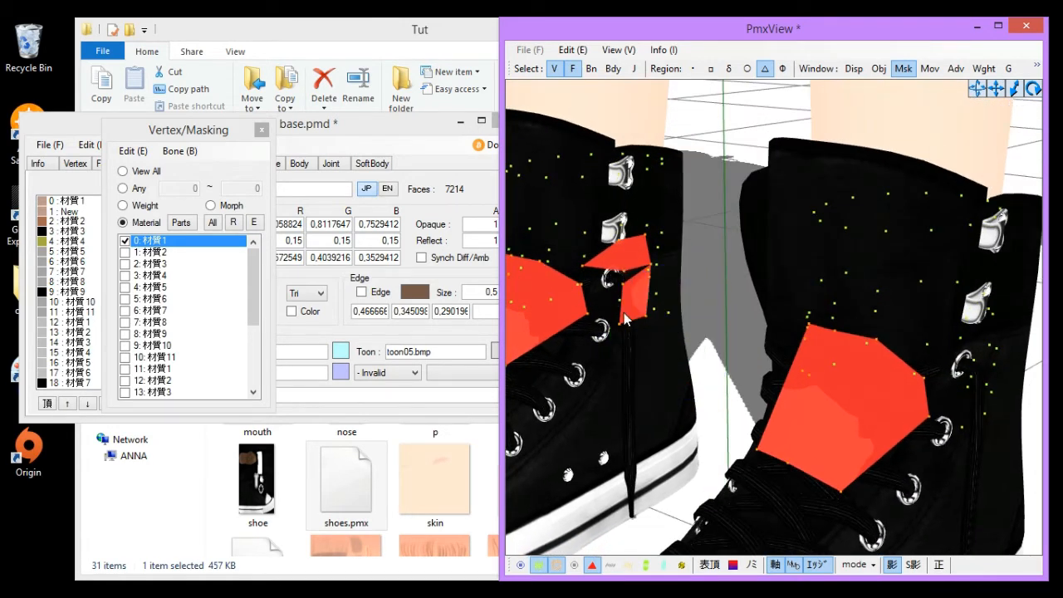
pyautogui.moveTo(623, 312)
pyautogui.keyDown('shift'); pyautogui.mouseDown()
pyautogui.moveTo(654, 298)
pyautogui.moveTo(650, 277)
pyautogui.moveTo(667, 292)
pyautogui.mouseUp(); pyautogui.keyUp('shift')
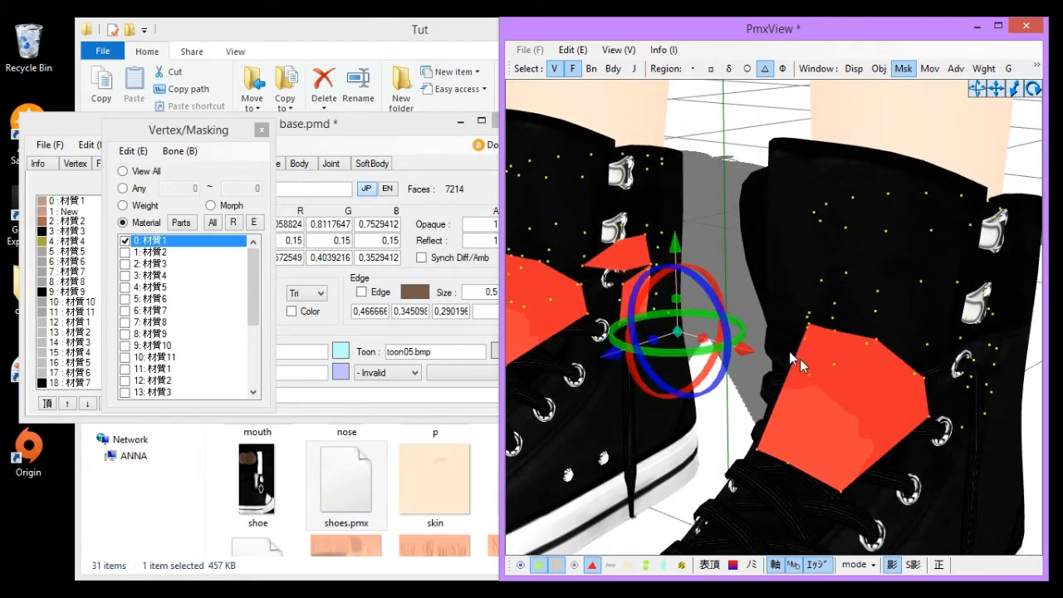
pyautogui.moveTo(800, 359); pyautogui.dragTo(721, 300, button='right')
pyautogui.rightClick(163, 243)
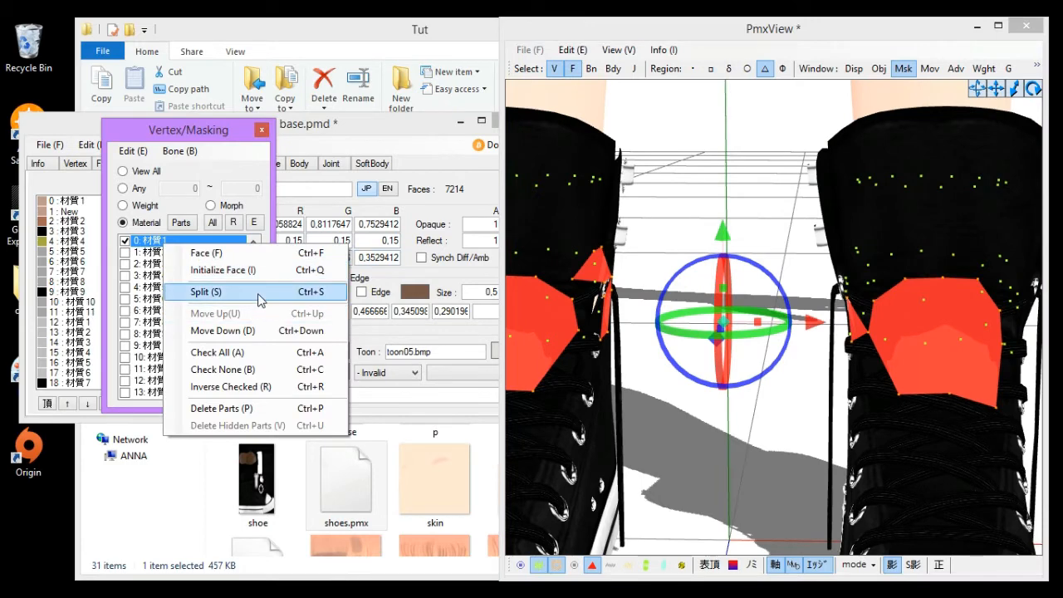
pyautogui.click(259, 293)
pyautogui.click(550, 367)
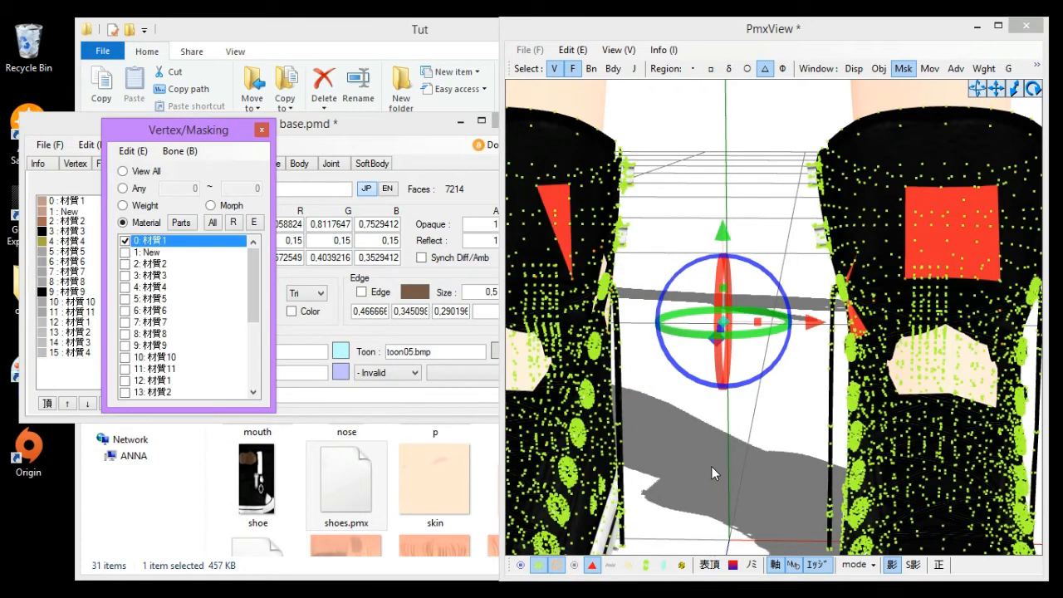
# - Mask to only the new material 1: New, clearing material 25, and delete its parts
pyautogui.click(153, 253)
pyautogui.rightClick(153, 255)
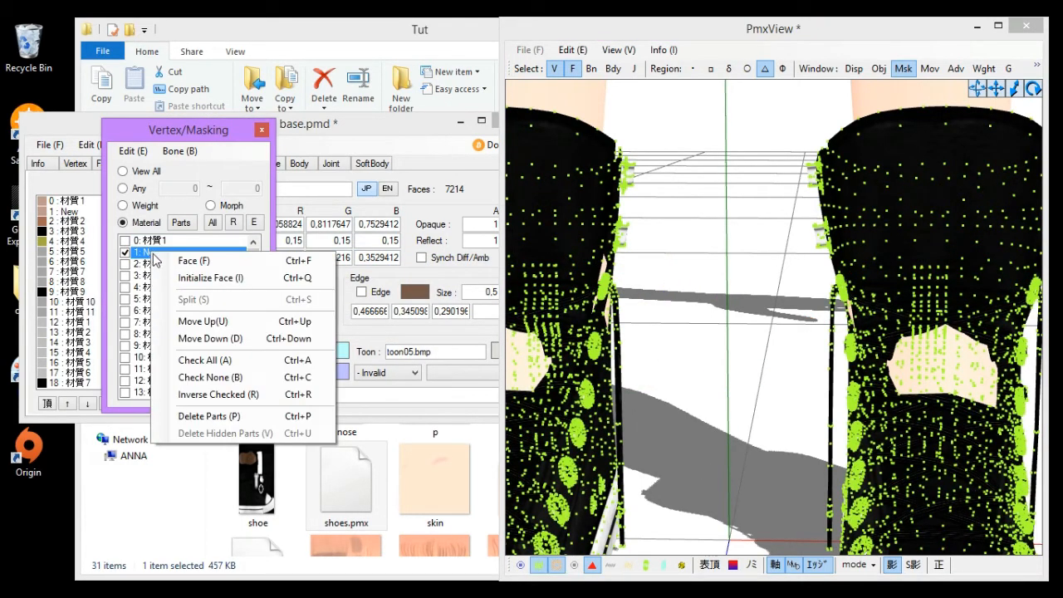
pyautogui.click(138, 255)
pyautogui.moveTo(252, 266); pyautogui.dragTo(252, 331)
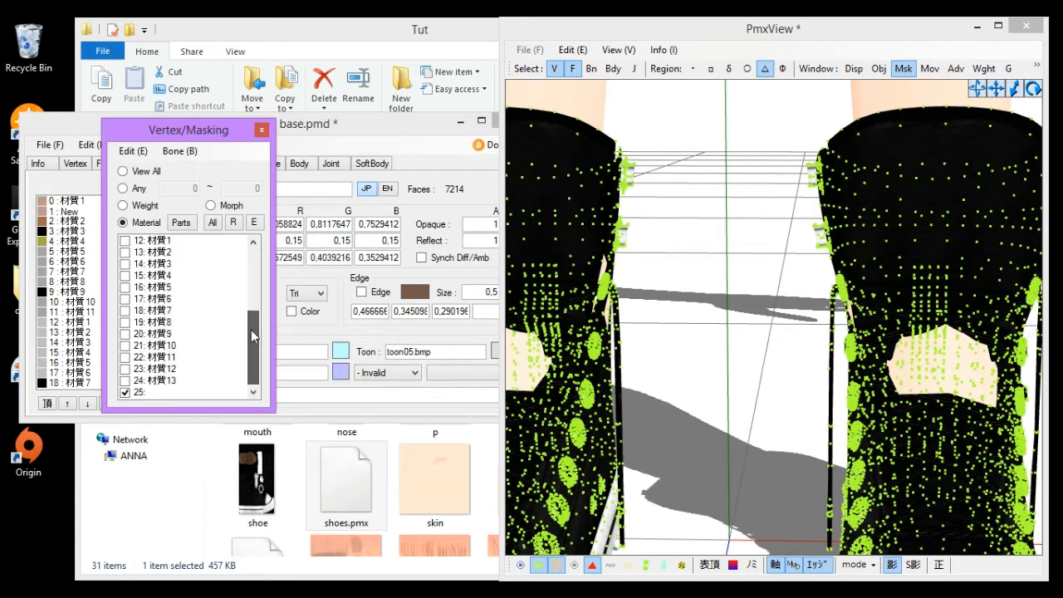
pyautogui.click(157, 392)
pyautogui.scroll(4, 166, 332)
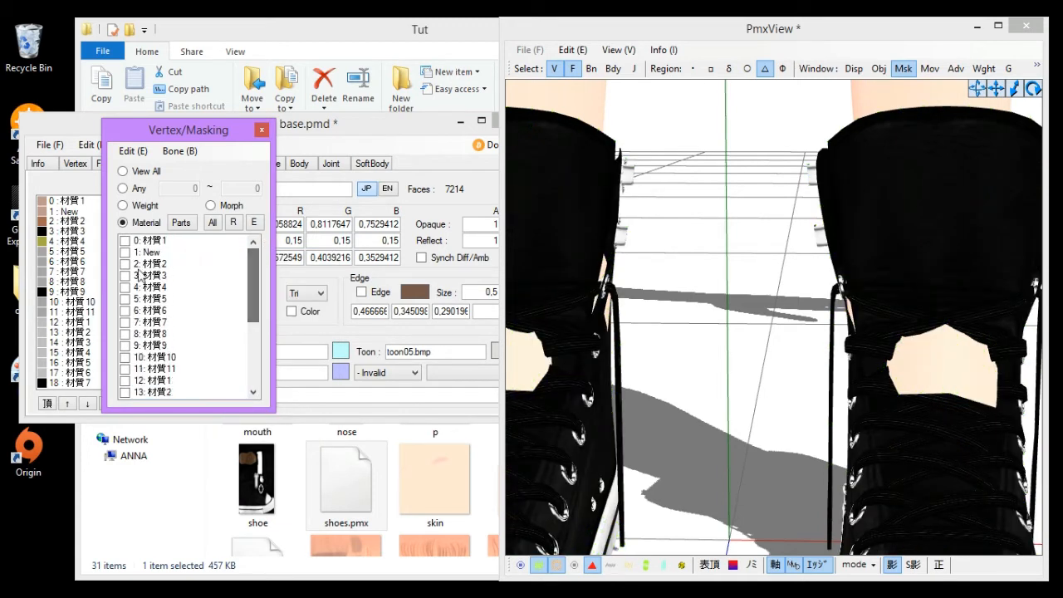
pyautogui.click(150, 252)
pyautogui.rightClick(144, 255)
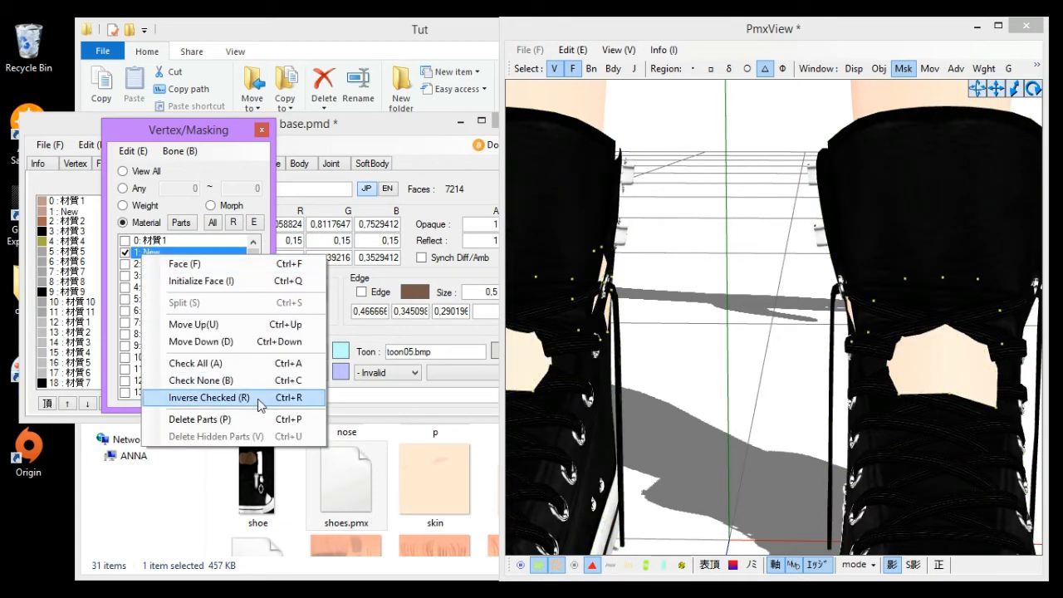
pyautogui.click(259, 419)
pyautogui.click(570, 367)
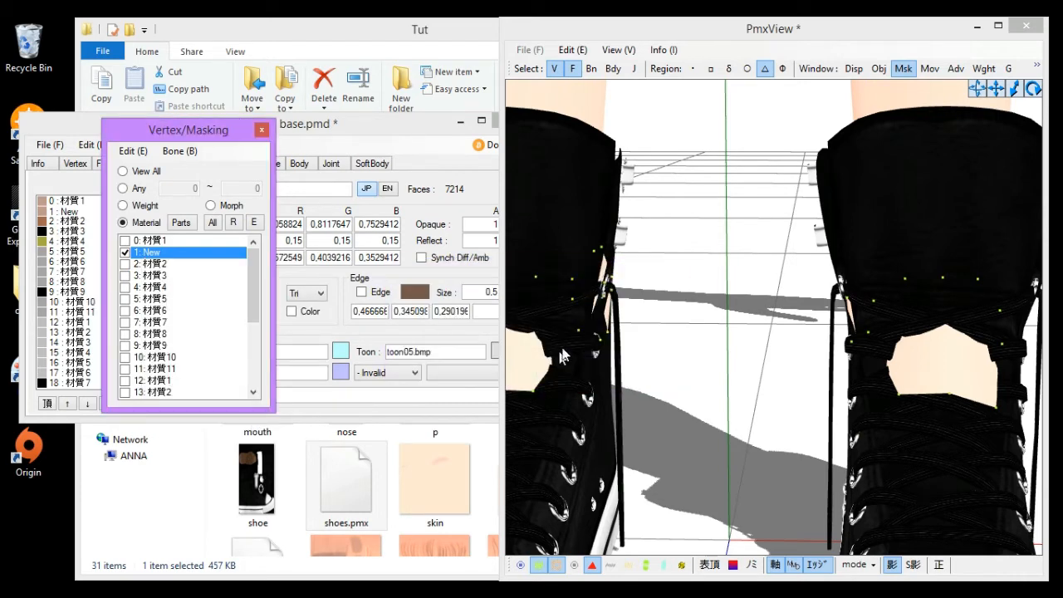
pyautogui.click(123, 222)
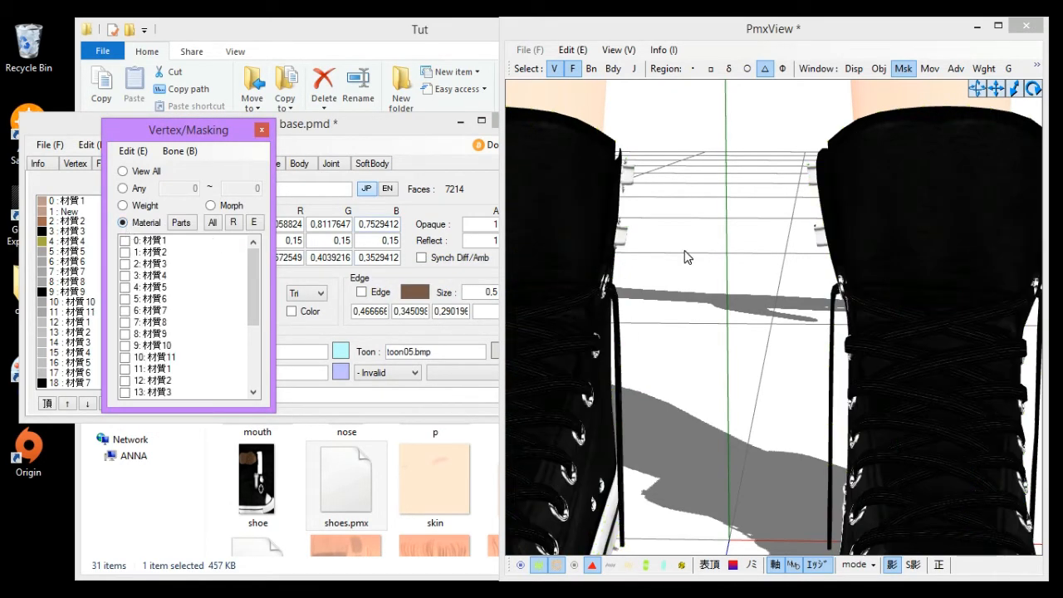
# - Mask to material 3: 材質4 and examine the leg skin down to the shoes
pyautogui.scroll(-5, 687, 258)
pyautogui.moveTo(770, 300); pyautogui.dragTo(684, 314, button='right')
pyautogui.moveTo(684, 314); pyautogui.dragTo(532, 295, button='middle')
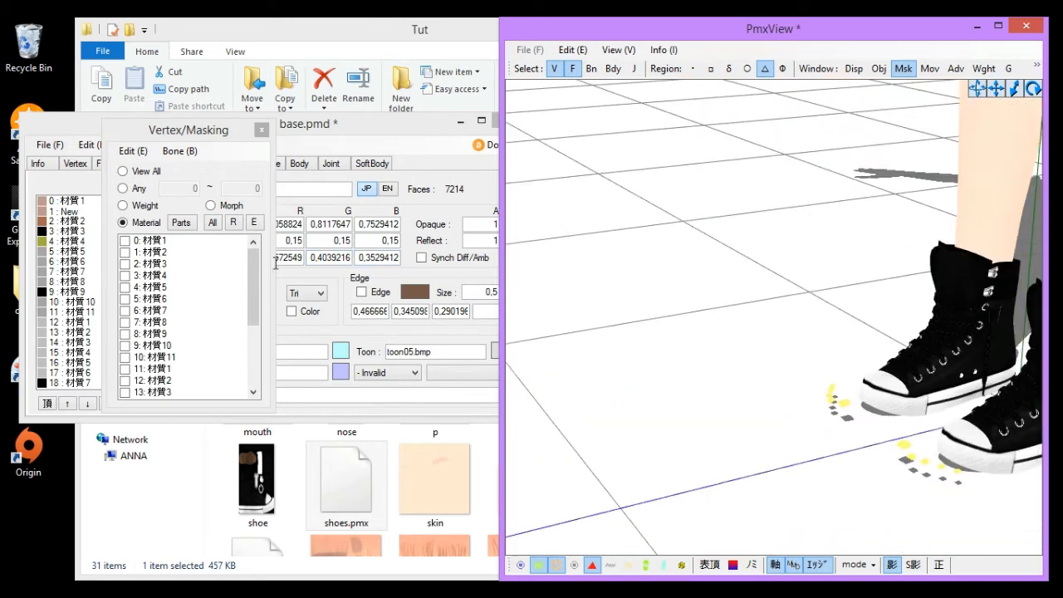
pyautogui.click(166, 252)
pyautogui.click(165, 264)
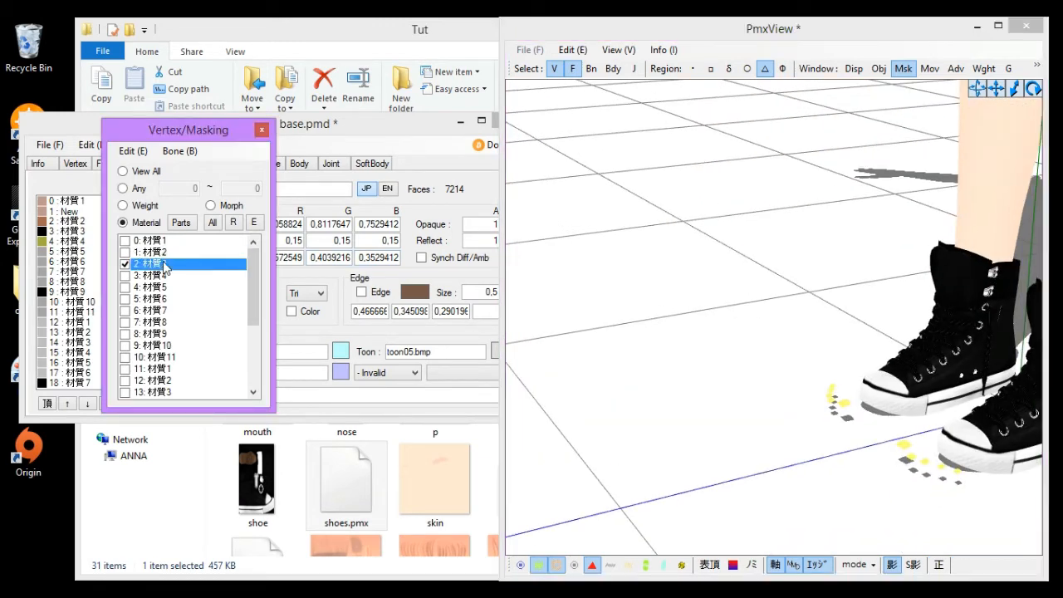
pyautogui.click(164, 264)
pyautogui.click(164, 275)
pyautogui.click(164, 275)
pyautogui.click(164, 275)
pyautogui.moveTo(734, 251); pyautogui.dragTo(720, 291, button='middle')
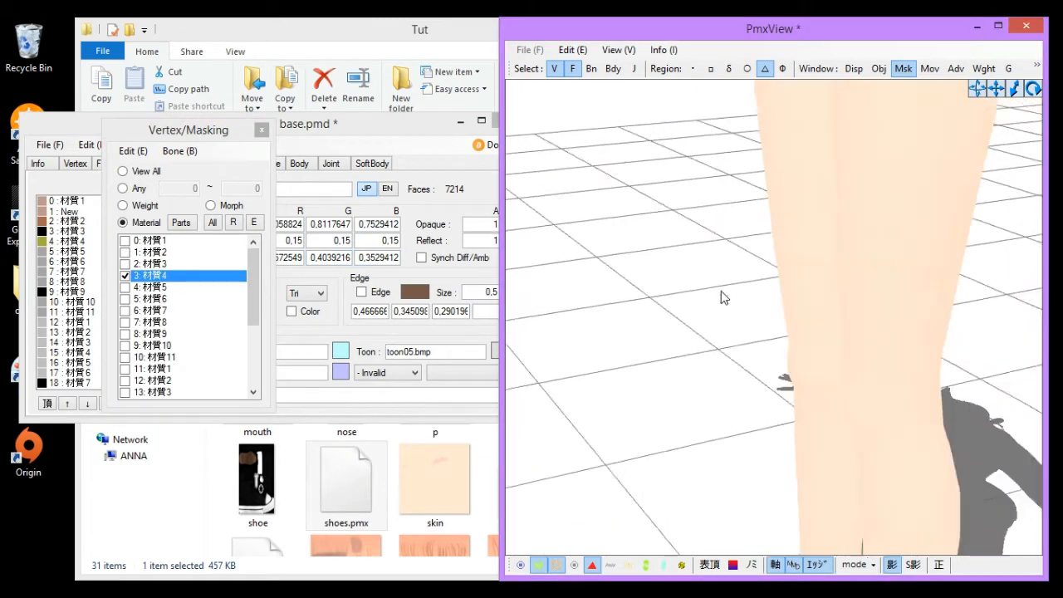
pyautogui.scroll(-6, 701, 311)
pyautogui.moveTo(700, 313); pyautogui.dragTo(735, 301, button='right')
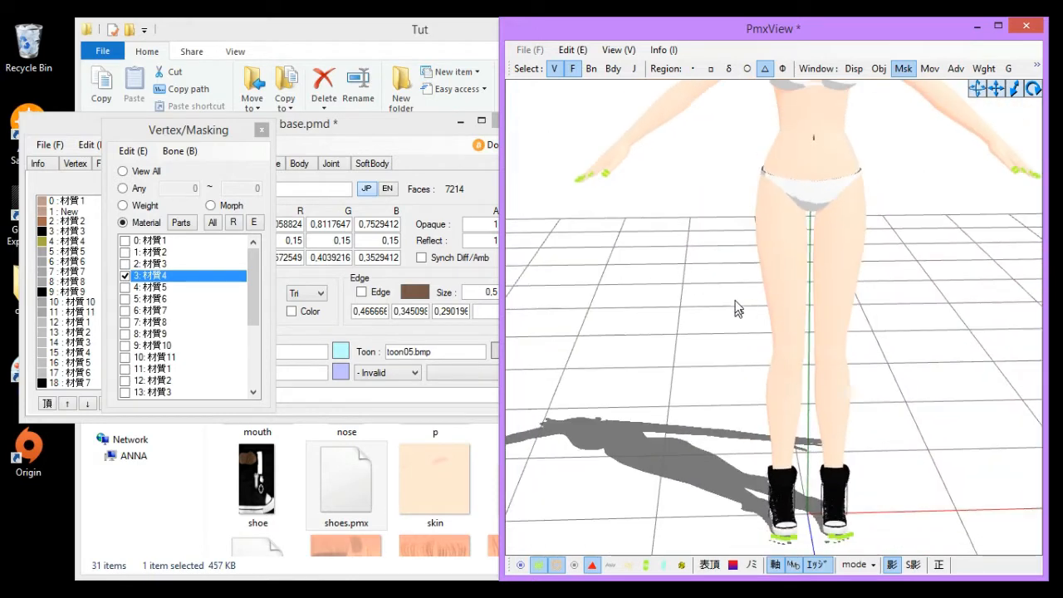
pyautogui.scroll(-2, 736, 307)
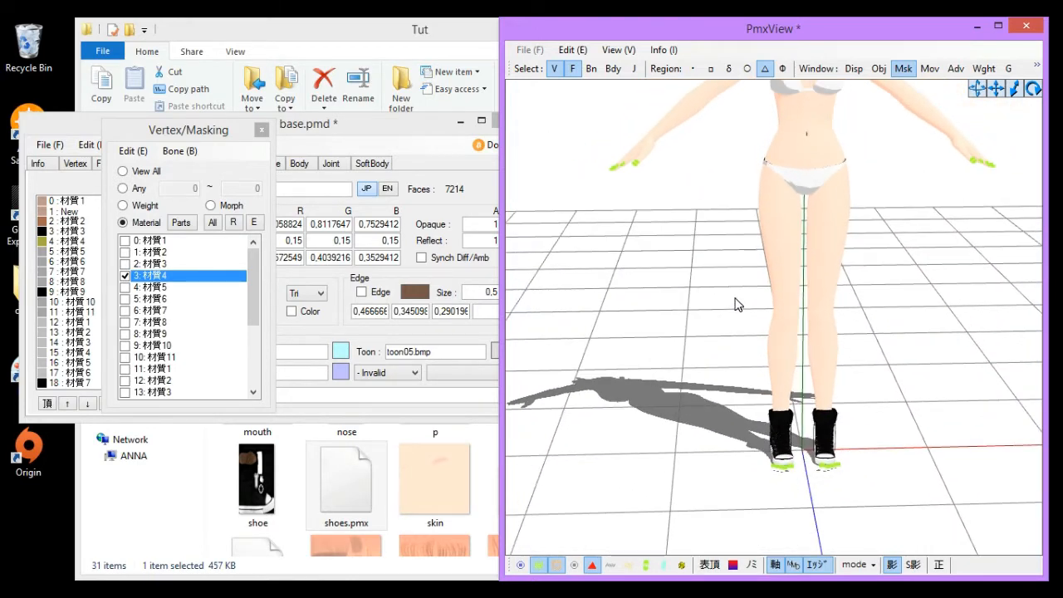
# - Box-select the lower leg skin vertices inside the shoes on material 3: 材質4 and split them into a new material
pyautogui.scroll(1, 735, 304)
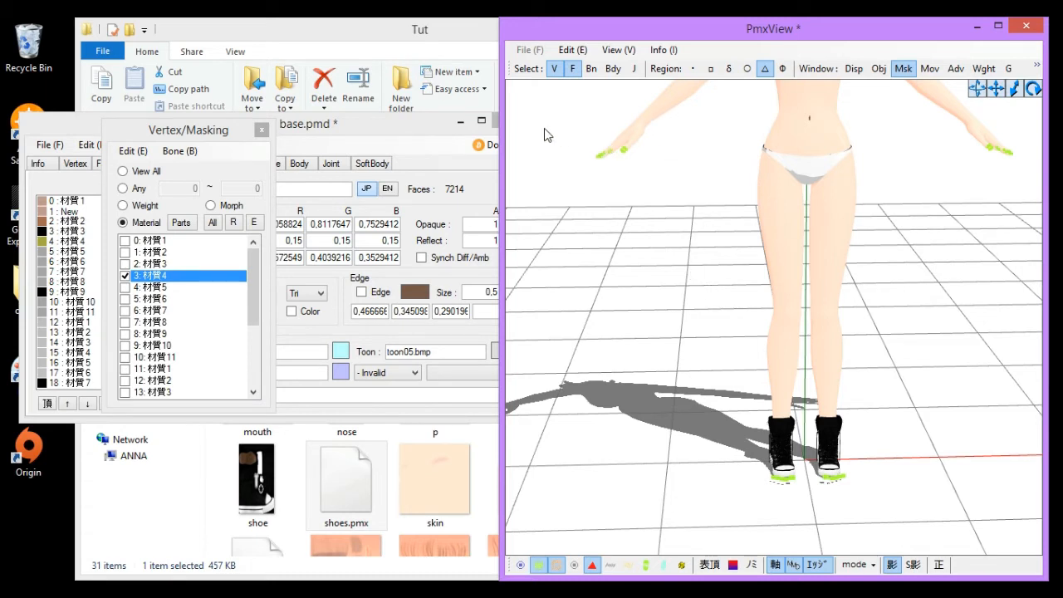
pyautogui.click(711, 69)
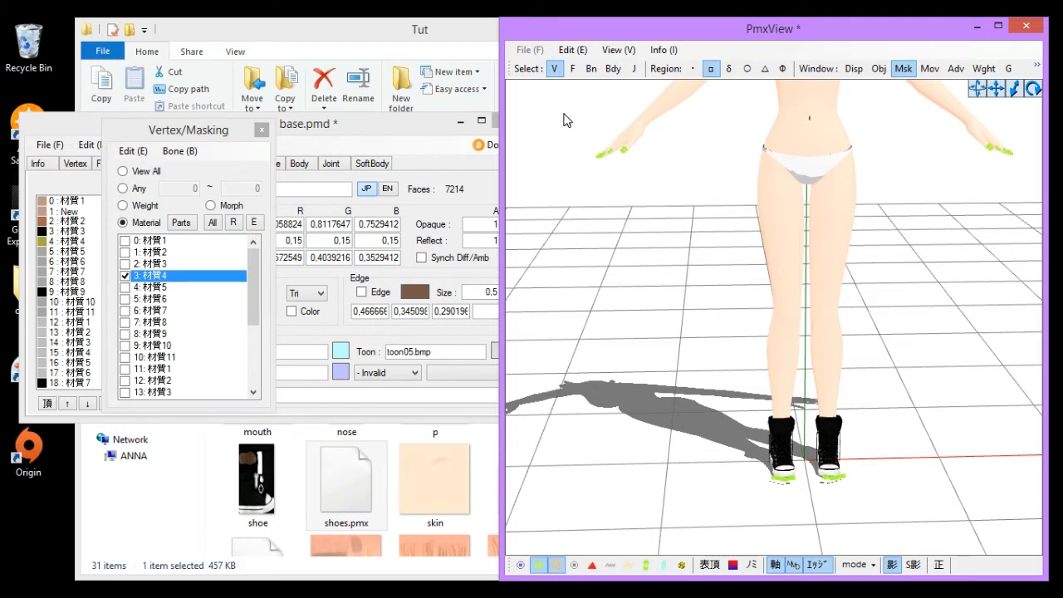
pyautogui.moveTo(565, 120); pyautogui.dragTo(1015, 221)
pyautogui.click(775, 314)
pyautogui.moveTo(748, 434); pyautogui.dragTo(947, 502)
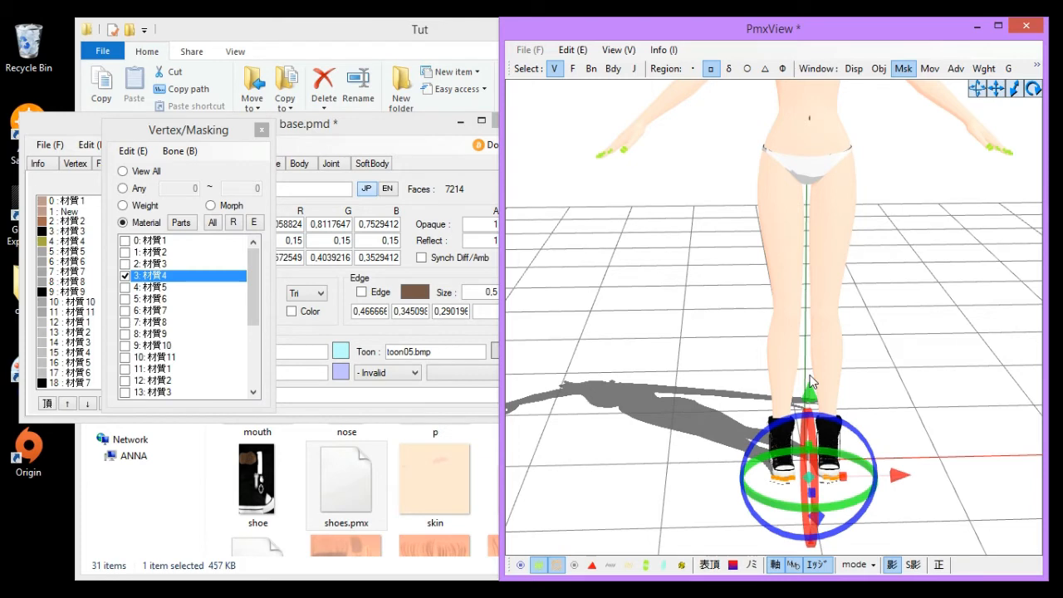
pyautogui.rightClick(147, 280)
pyautogui.click(166, 318)
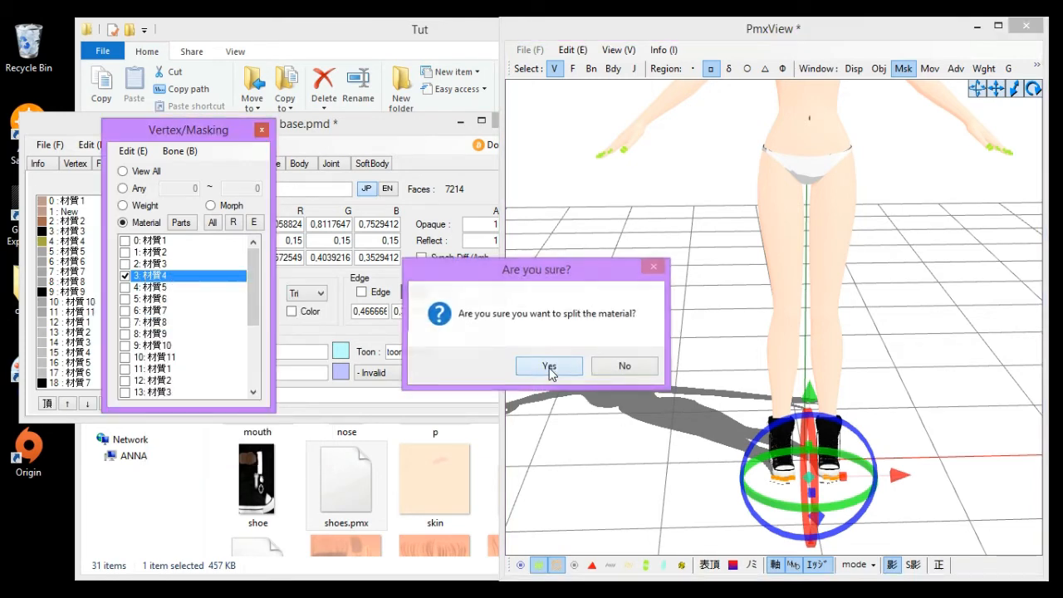
pyautogui.click(549, 368)
# - Mask to the new material 4: New and delete its parts
pyautogui.click(154, 286)
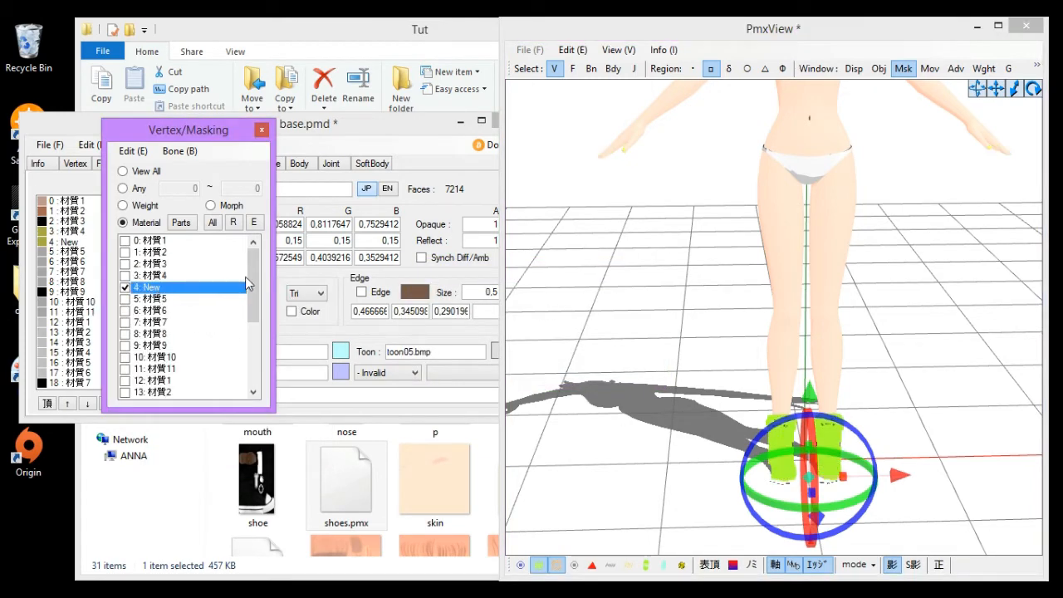
pyautogui.moveTo(252, 305); pyautogui.dragTo(266, 252)
pyautogui.click(159, 391)
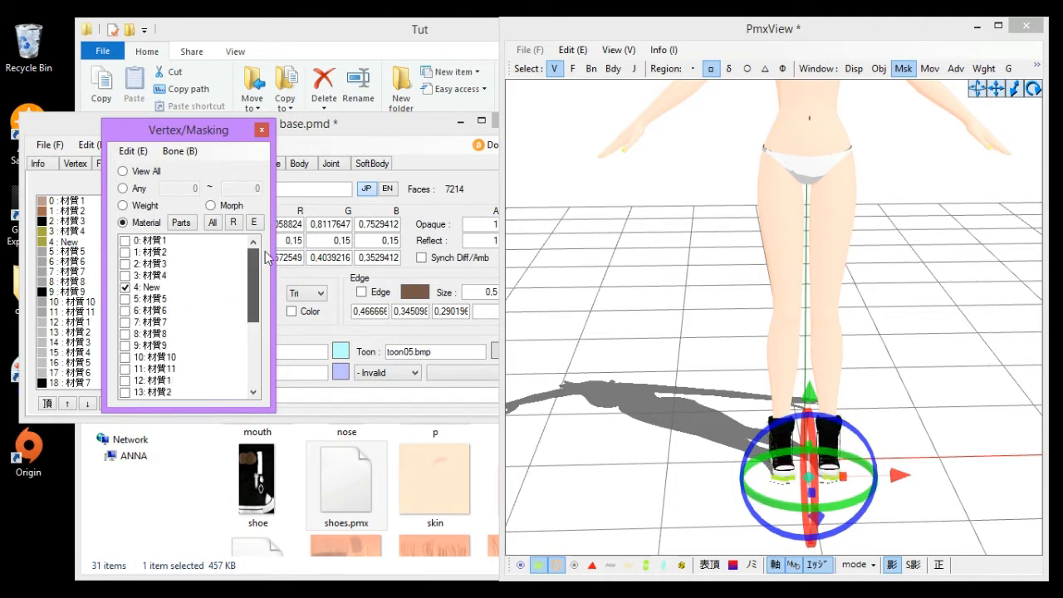
pyautogui.rightClick(137, 287)
pyautogui.click(191, 443)
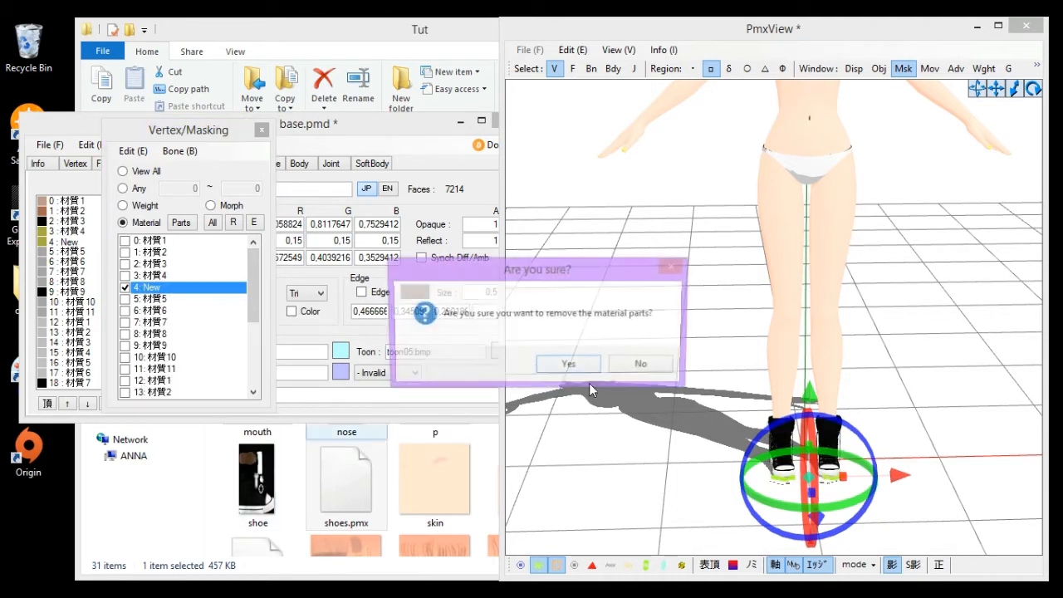
pyautogui.click(565, 363)
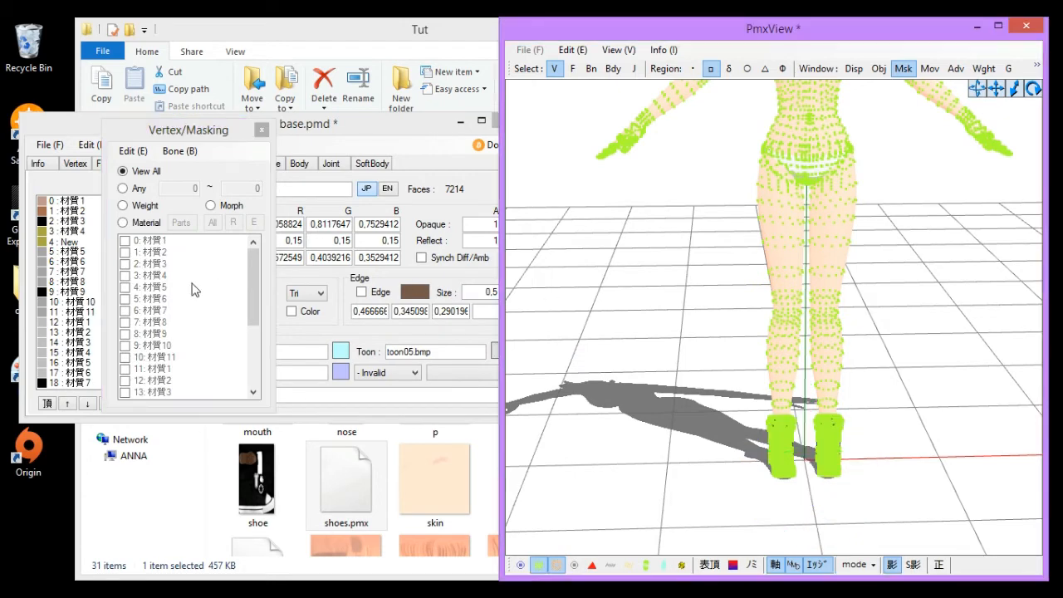
# - Clear the mask and examine the whole model, zooming in on the face
pyautogui.click(130, 223)
pyautogui.click(702, 315)
pyautogui.scroll(-3, 708, 320)
pyautogui.moveTo(708, 320); pyautogui.dragTo(694, 359, button='middle')
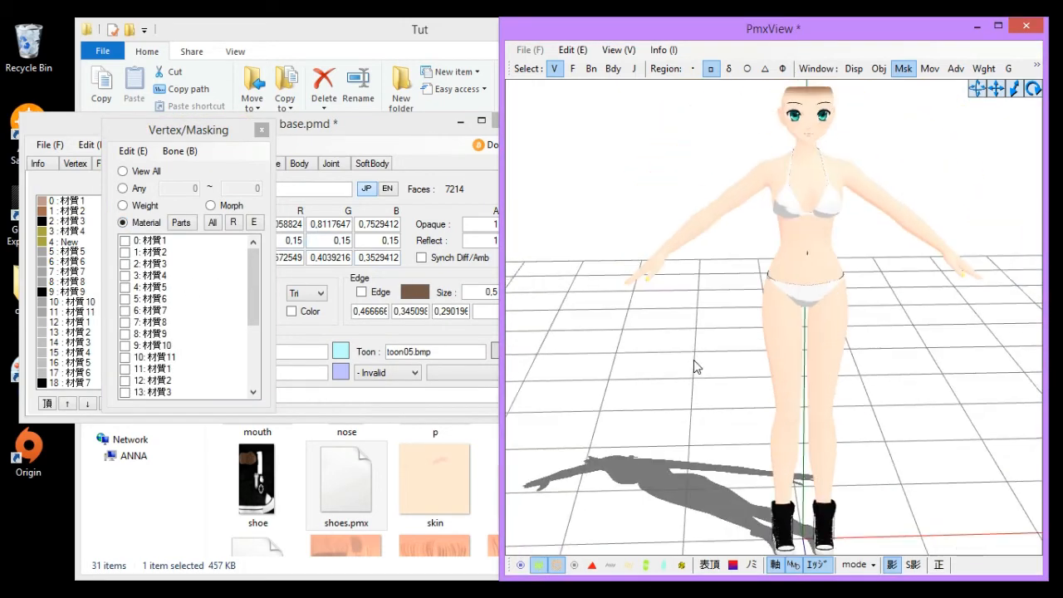
pyautogui.scroll(-2, 693, 359)
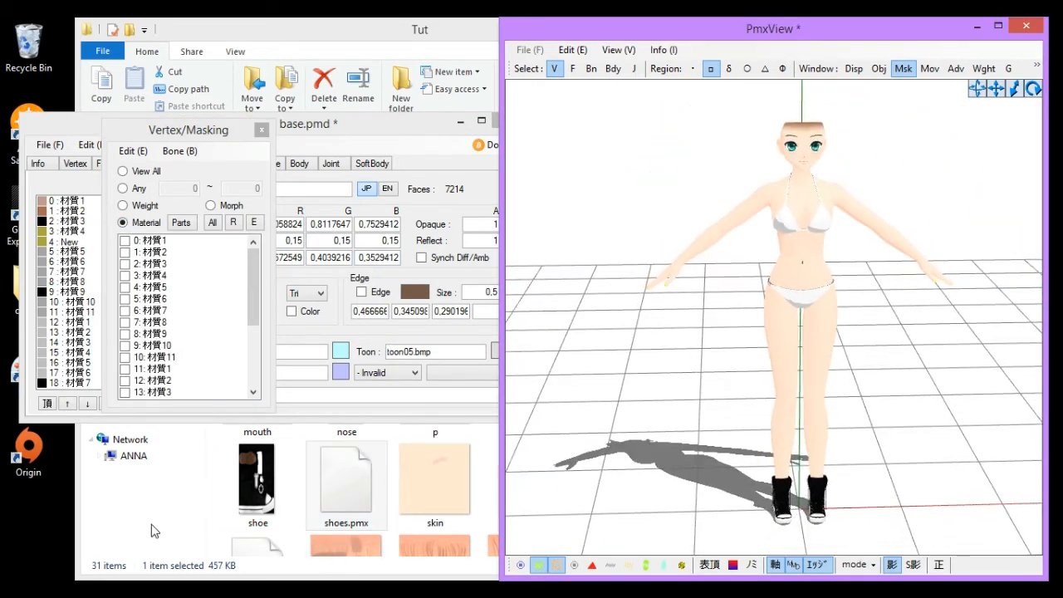
pyautogui.click(485, 444)
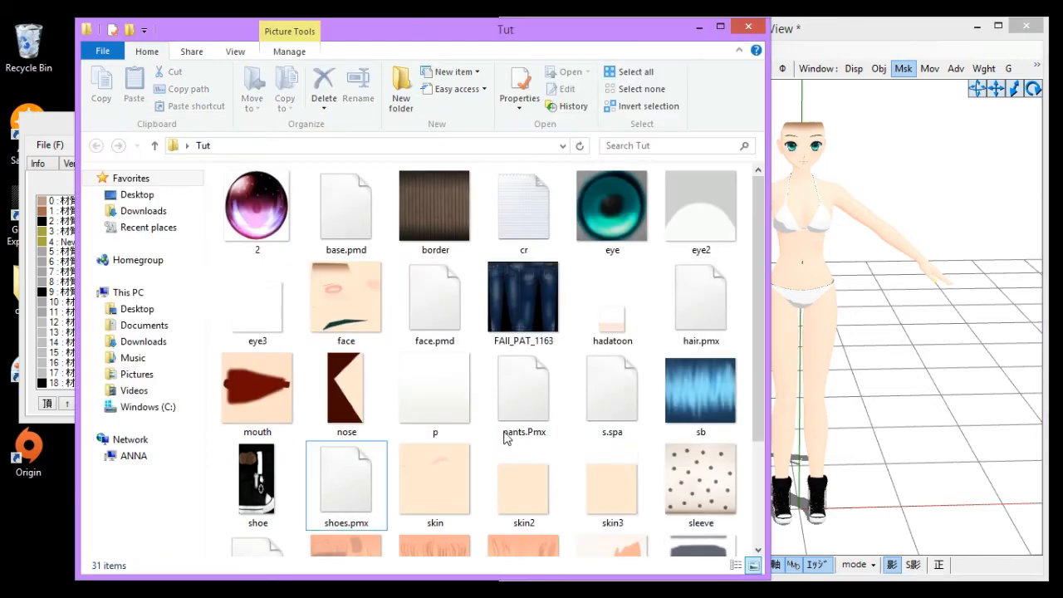
pyautogui.click(917, 326)
pyautogui.scroll(6, 803, 308)
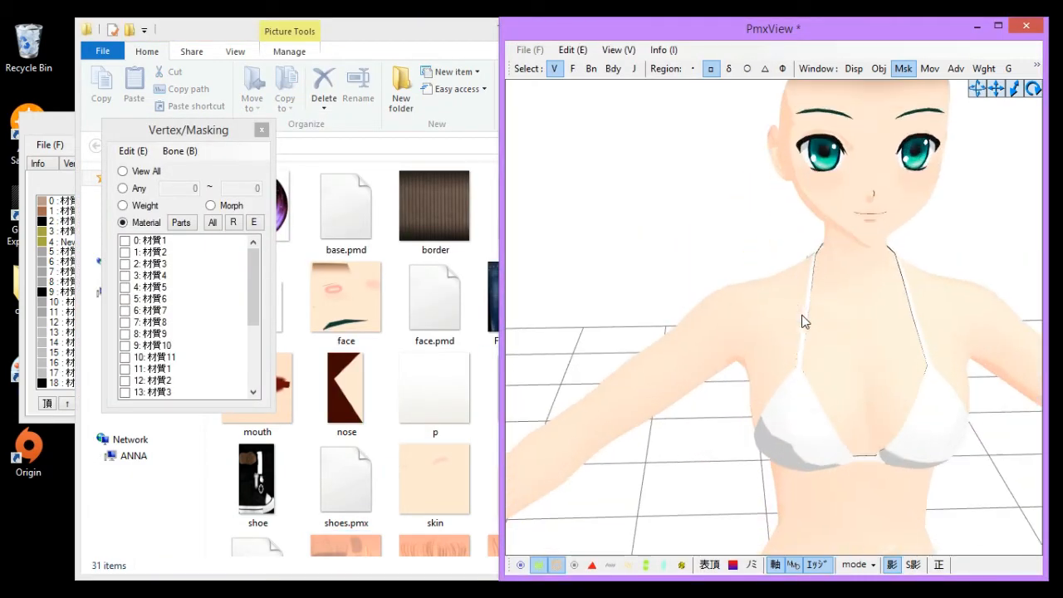
pyautogui.scroll(-3, 799, 312)
pyautogui.scroll(5, 776, 321)
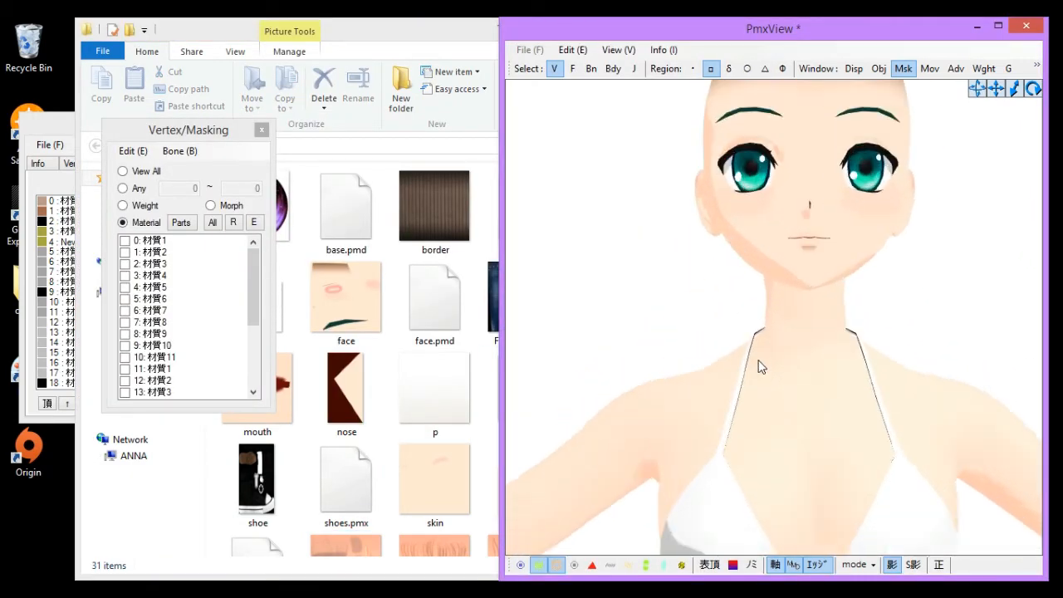
pyautogui.scroll(1, 754, 372)
pyautogui.moveTo(754, 377)
pyautogui.mouseDown(button='middle')
pyautogui.moveTo(747, 389)
pyautogui.moveTo(757, 387)
pyautogui.mouseUp(button='middle')
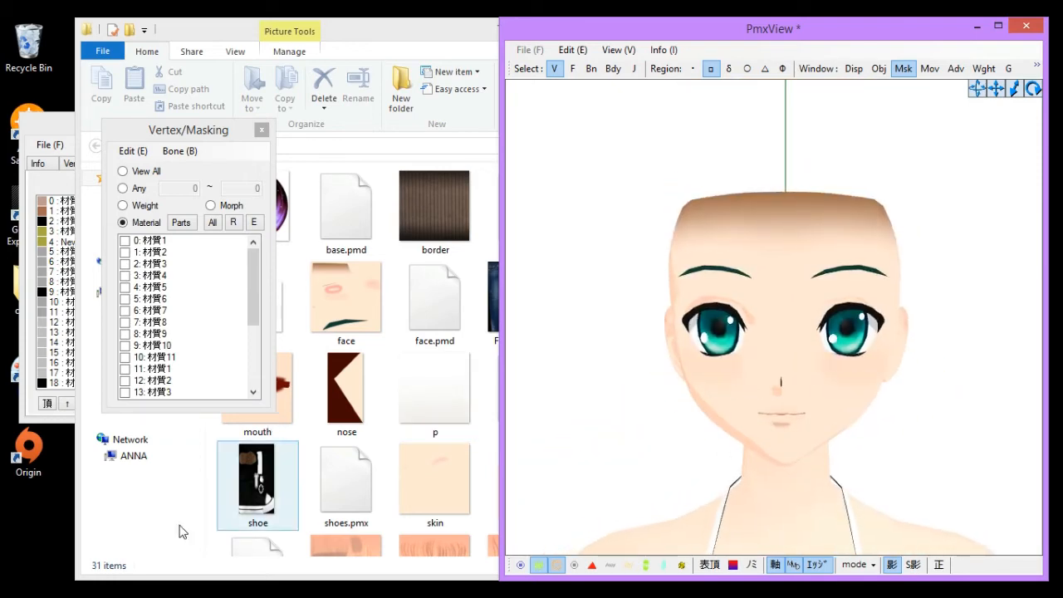
# - Create a new folder named eye in the Tut folder
pyautogui.click(593, 590)
pyautogui.click(536, 523)
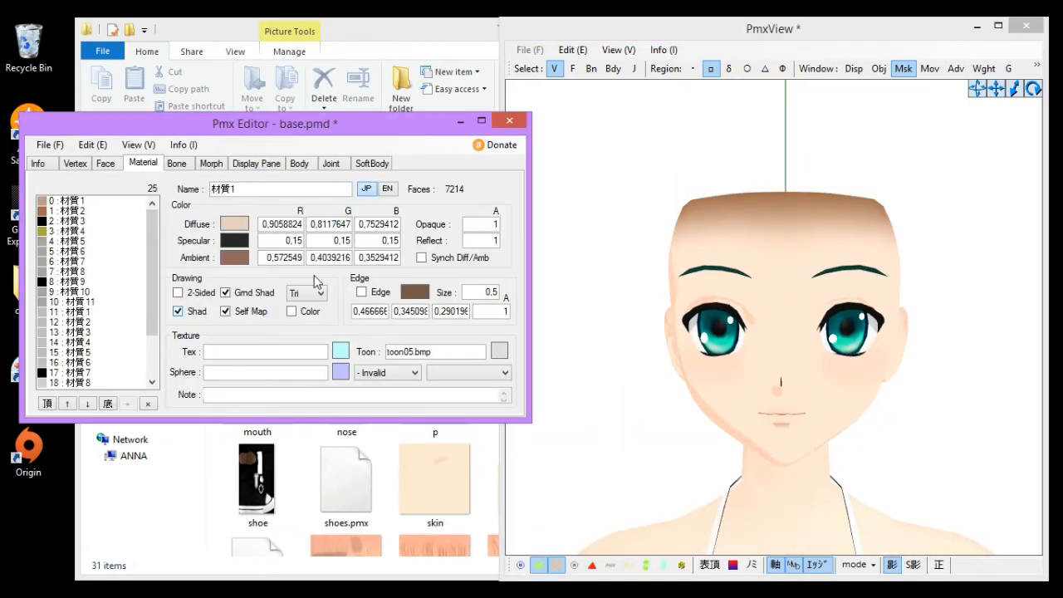
pyautogui.click(163, 534)
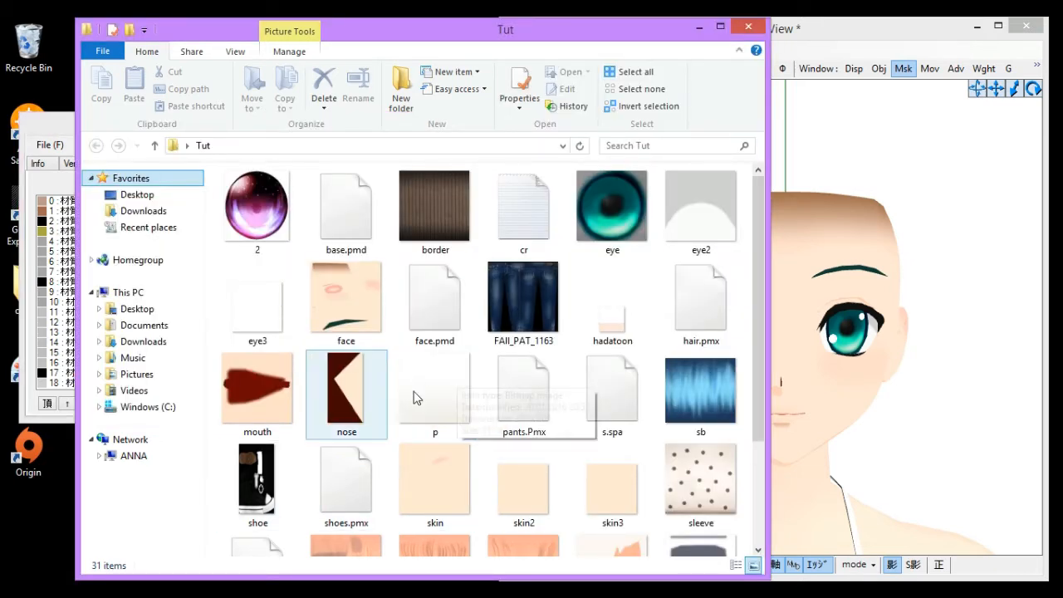
pyautogui.rightClick(393, 256)
pyautogui.moveTo(446, 444)
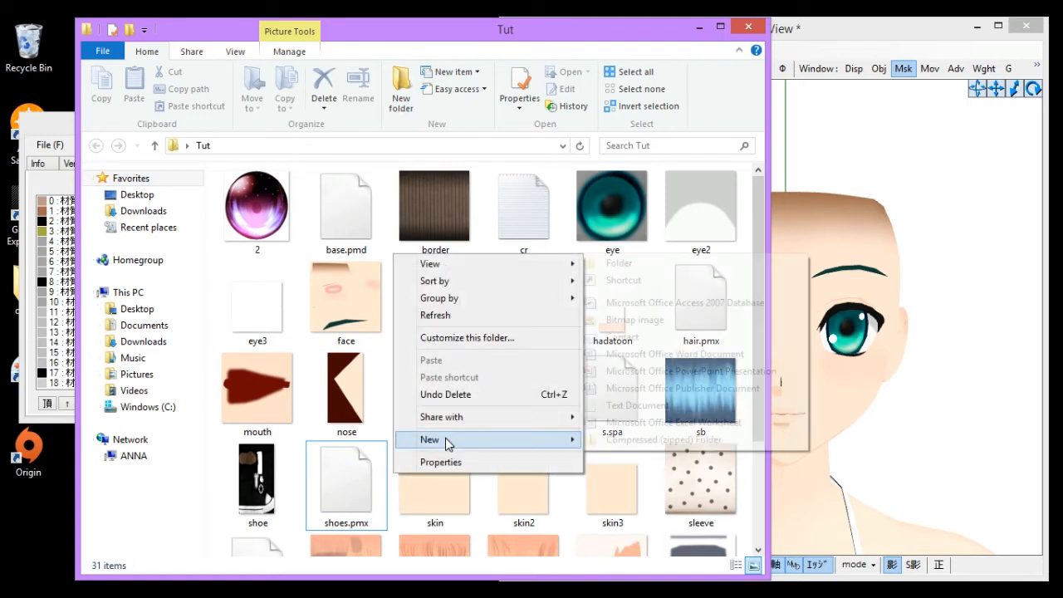
pyautogui.click(624, 259)
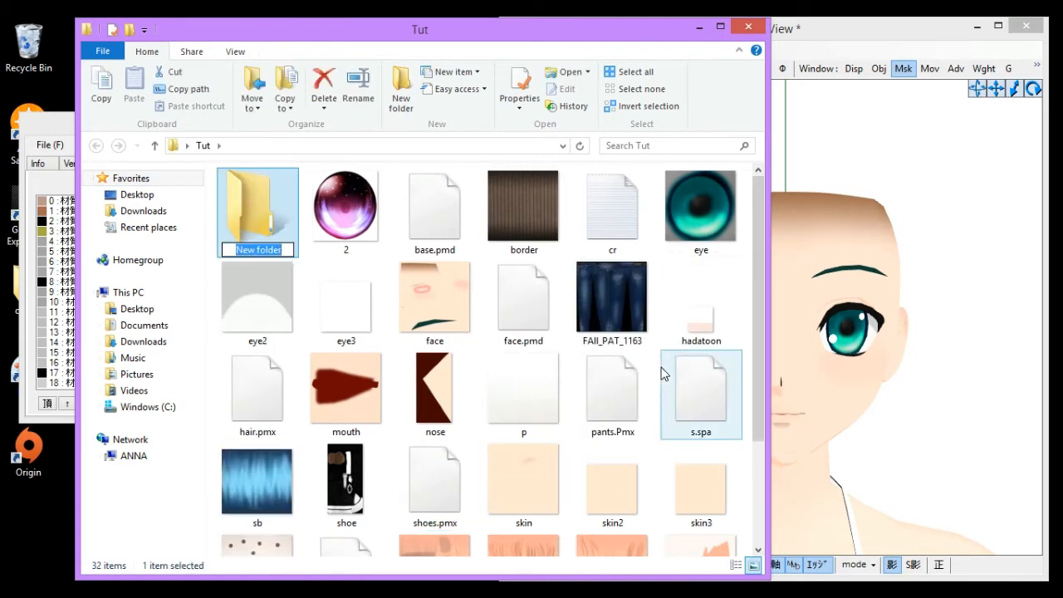
pyautogui.write('eye')
pyautogui.press('Return')
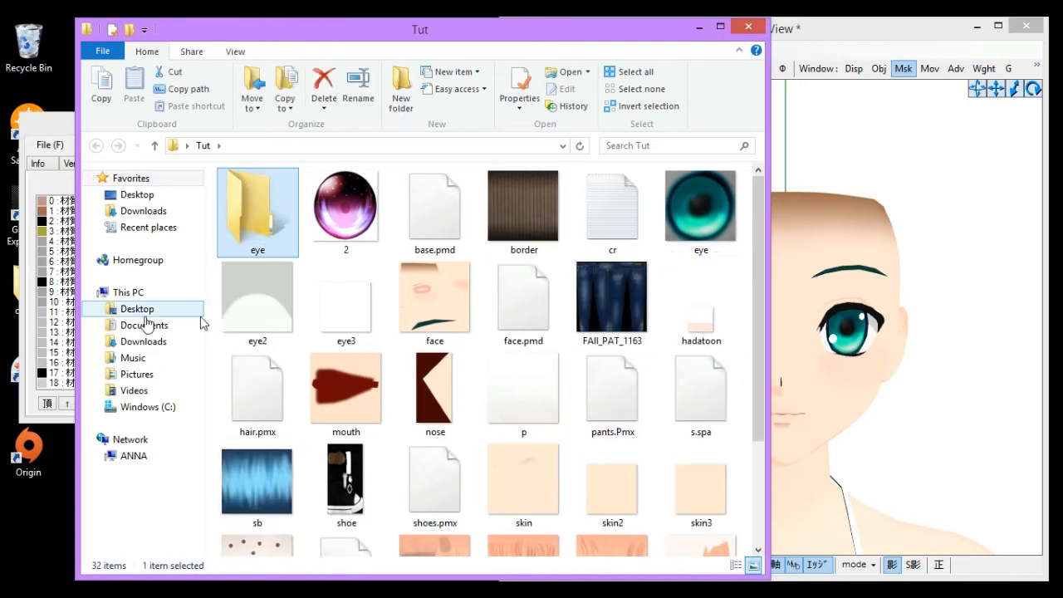
# - Move the image 2 into the eye folder and return to Tut
pyautogui.moveTo(358, 225); pyautogui.dragTo(256, 210)
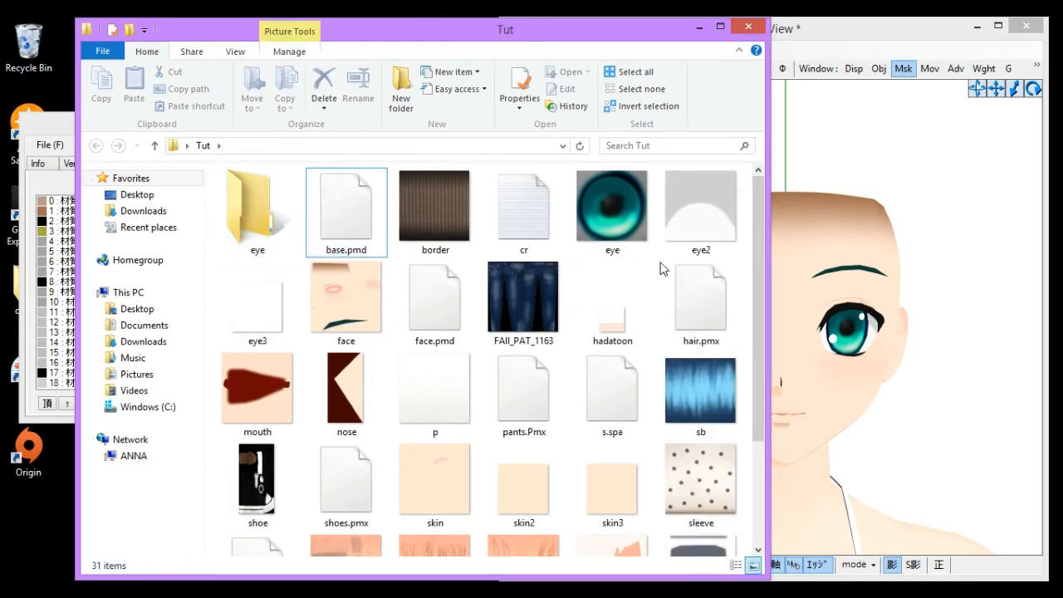
pyautogui.doubleClick(254, 210)
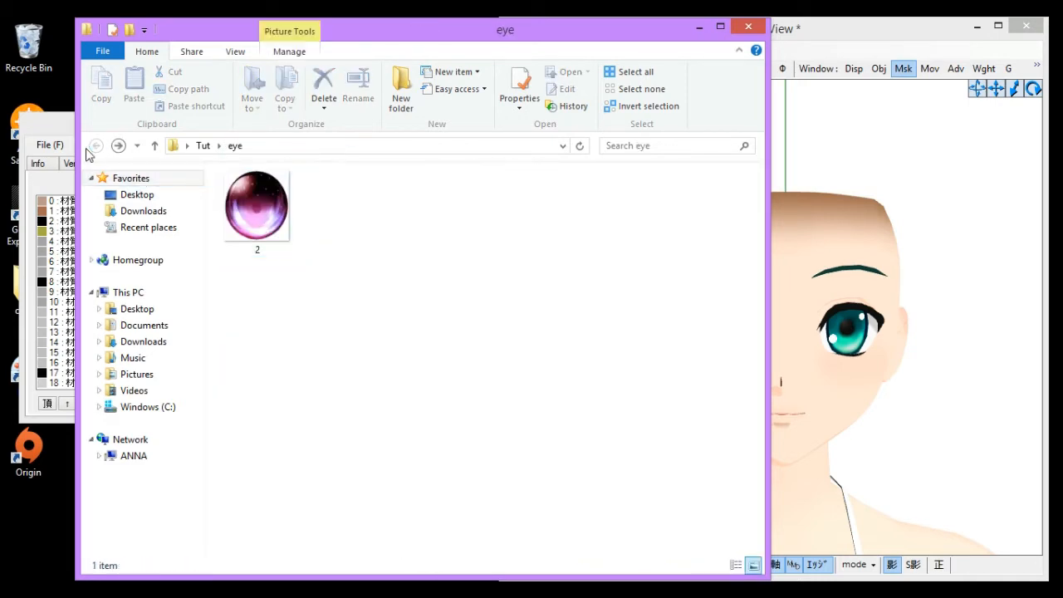
pyautogui.click(96, 146)
# - Step through the material list to find the eye material using eye.bmp
pyautogui.click(864, 166)
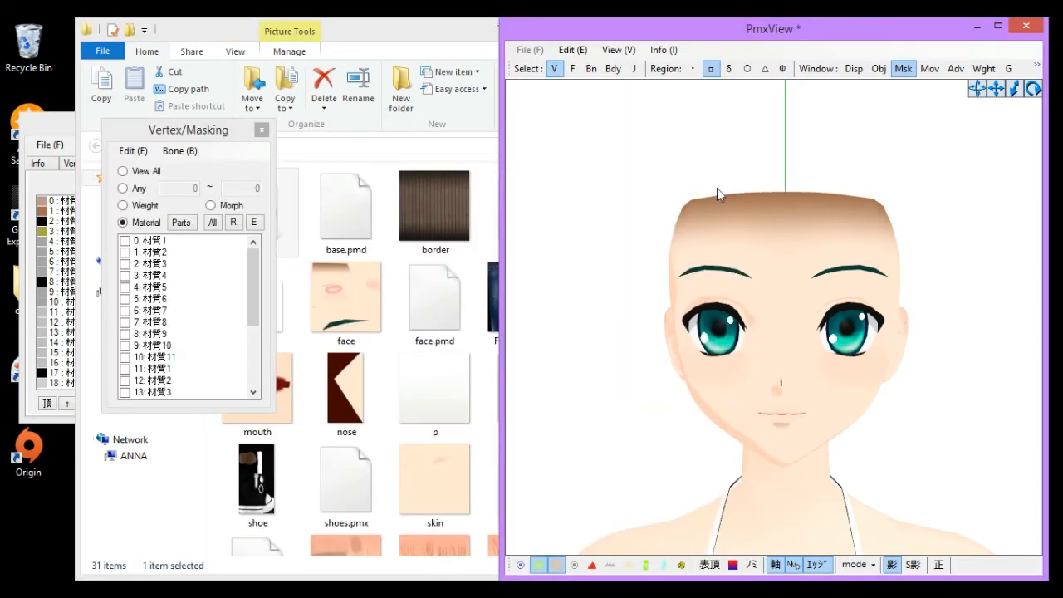
pyautogui.click(32, 401)
pyautogui.click(100, 200)
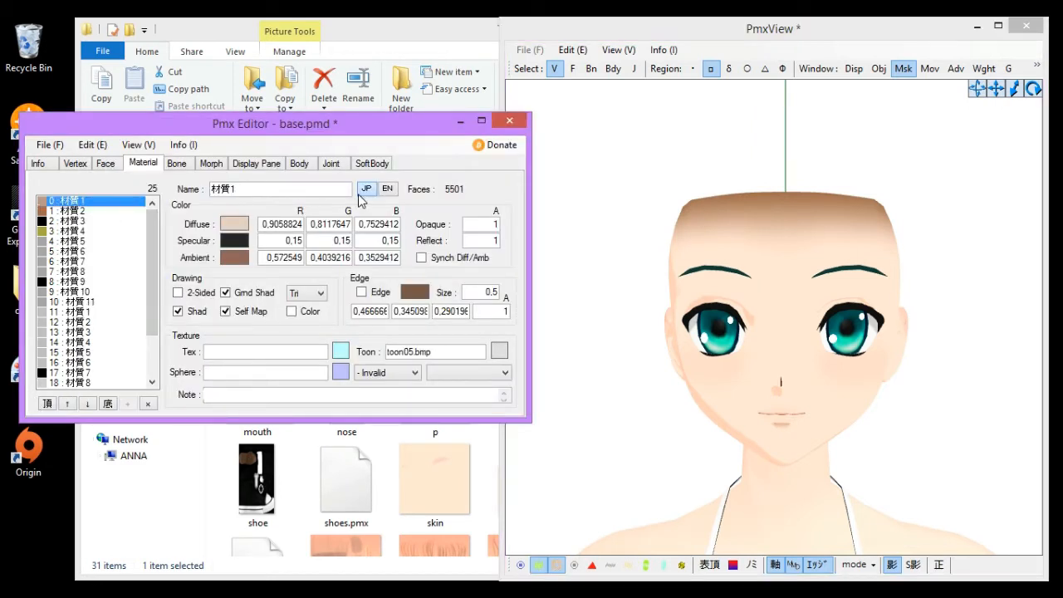
pyautogui.press('Down')
pyautogui.press('Down')
pyautogui.press('Down')
pyautogui.press('Down')
pyautogui.press('Down')
pyautogui.press('Down')
pyautogui.press('Down')
pyautogui.press('Down')
pyautogui.press('Down')
pyautogui.press('Down')
pyautogui.press('Down')
pyautogui.press('Down')
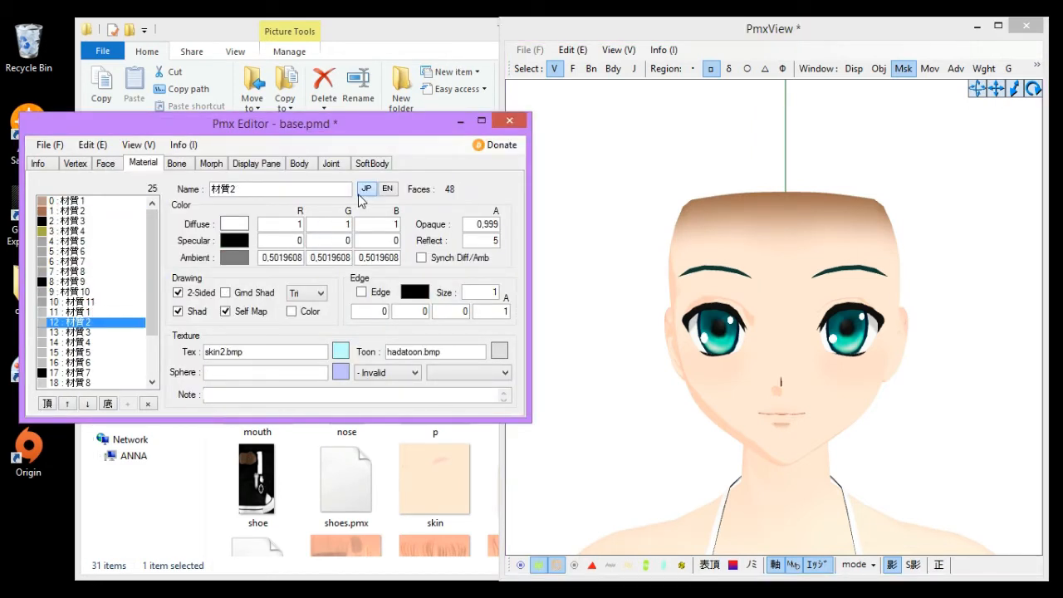
pyautogui.press('Down')
pyautogui.press('Down')
pyautogui.press('Down')
pyautogui.press('Down')
pyautogui.press('Down')
pyautogui.press('Down')
pyautogui.press('Down')
pyautogui.press('Down')
pyautogui.press('Down')
pyautogui.press('Down')
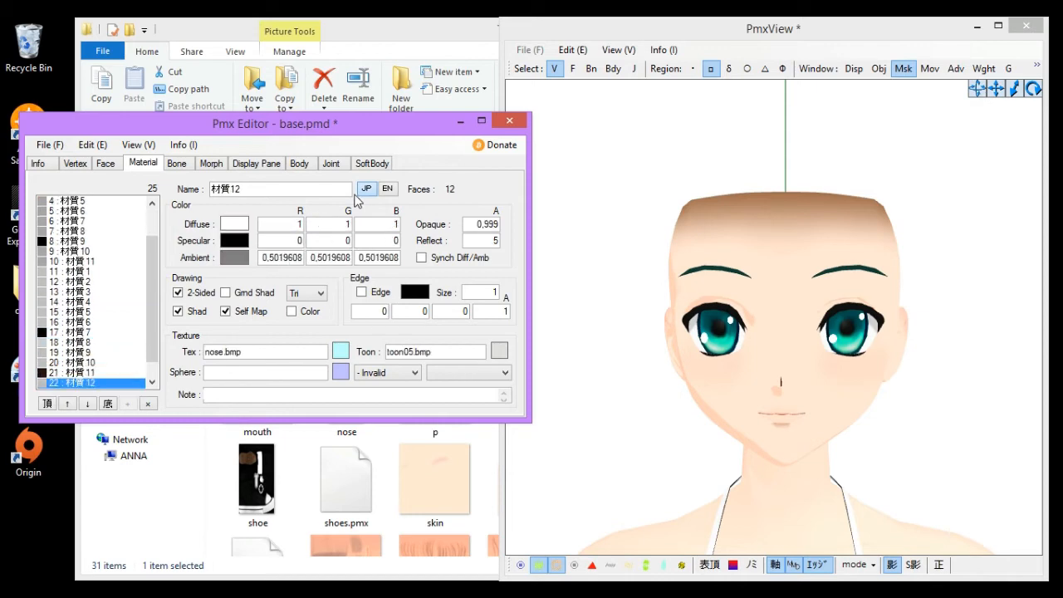
pyautogui.press('Up')
pyautogui.press('Up')
pyautogui.press('Up')
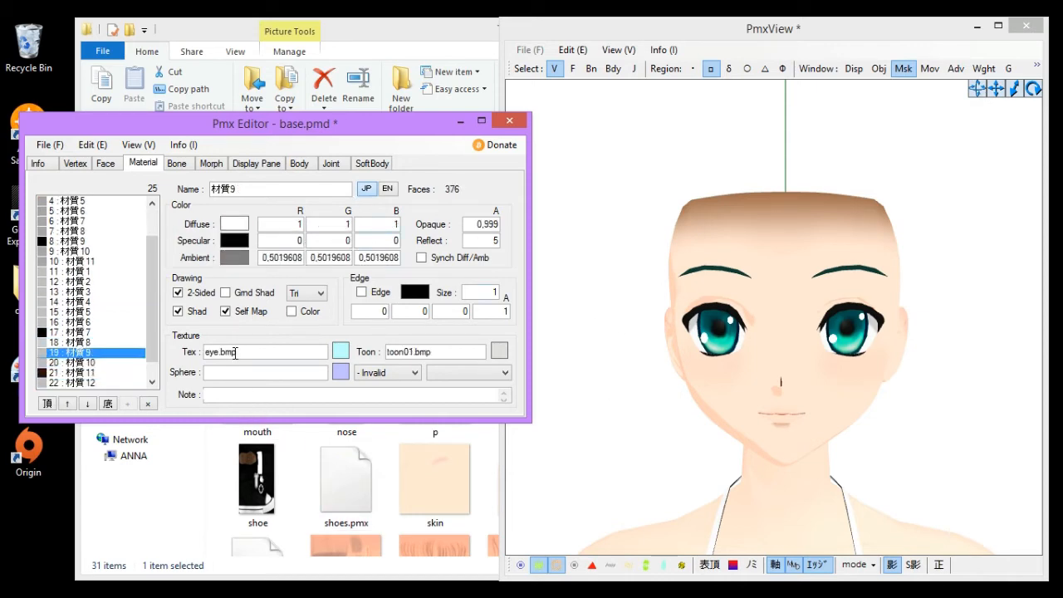
# - Compare the eye texture files in the Tut folder with the eye material's texture
pyautogui.click(141, 493)
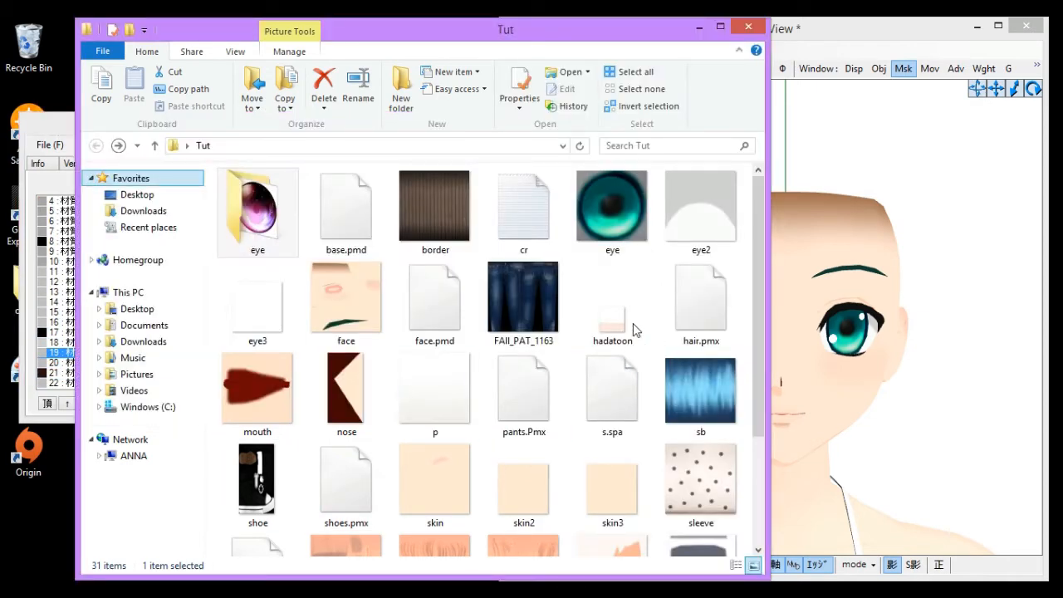
pyautogui.click(631, 225)
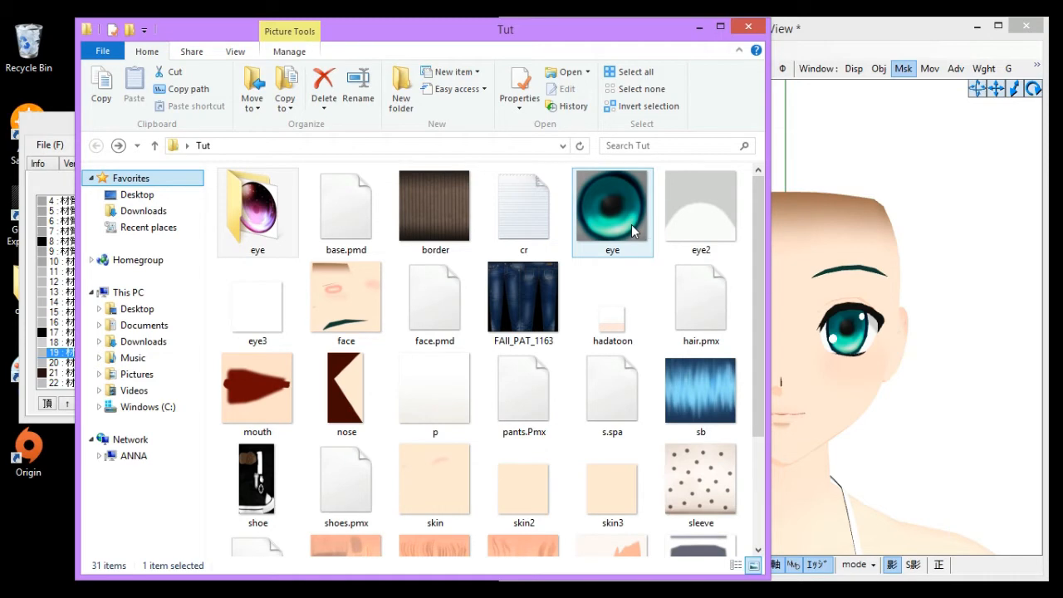
pyautogui.click(866, 146)
pyautogui.click(34, 396)
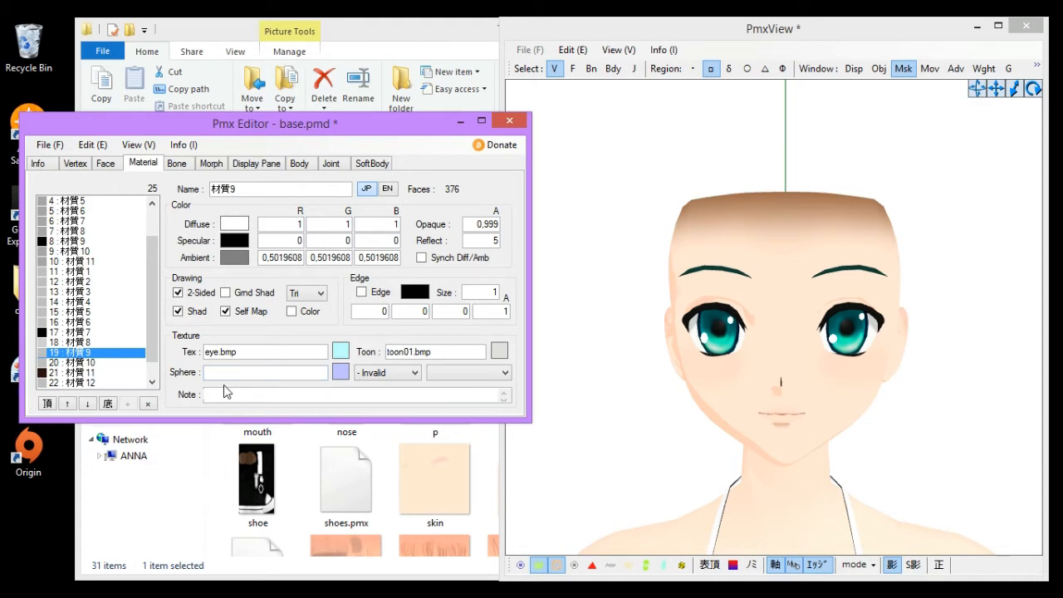
pyautogui.click(175, 512)
pyautogui.click(265, 224)
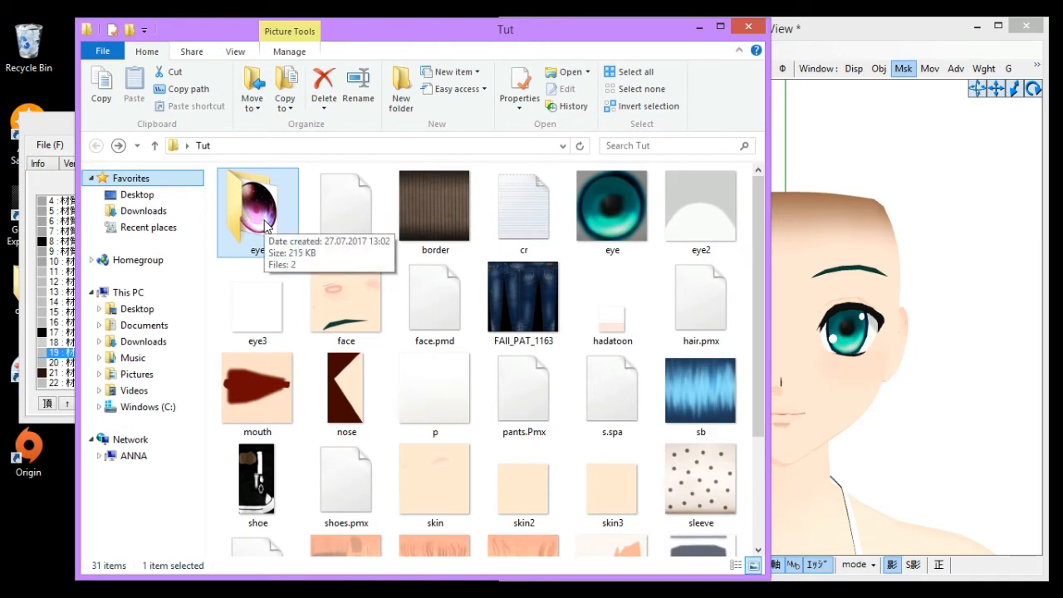
pyautogui.click(856, 138)
pyautogui.click(31, 405)
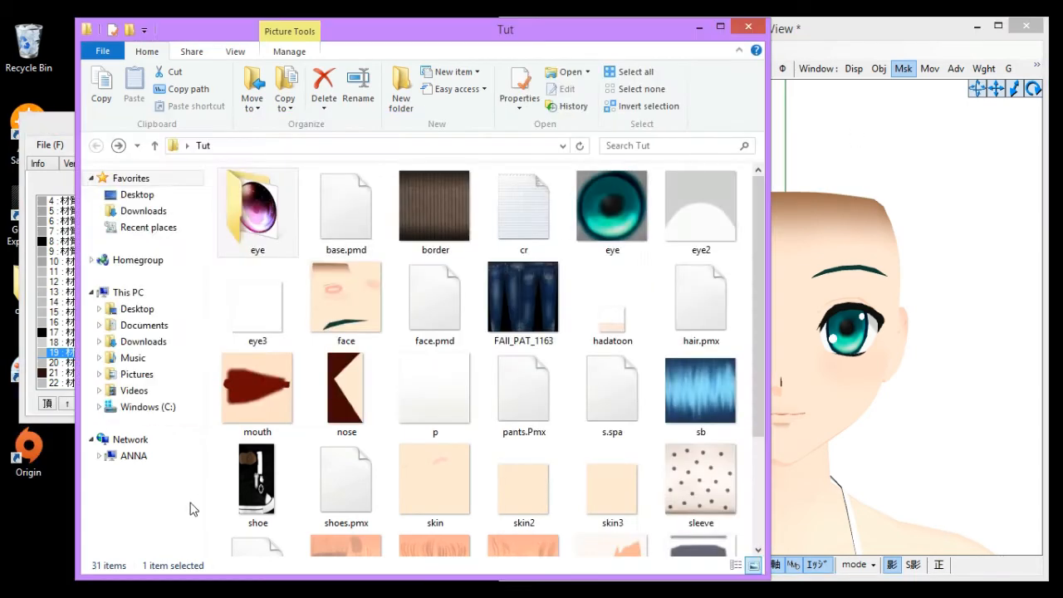
pyautogui.click(195, 490)
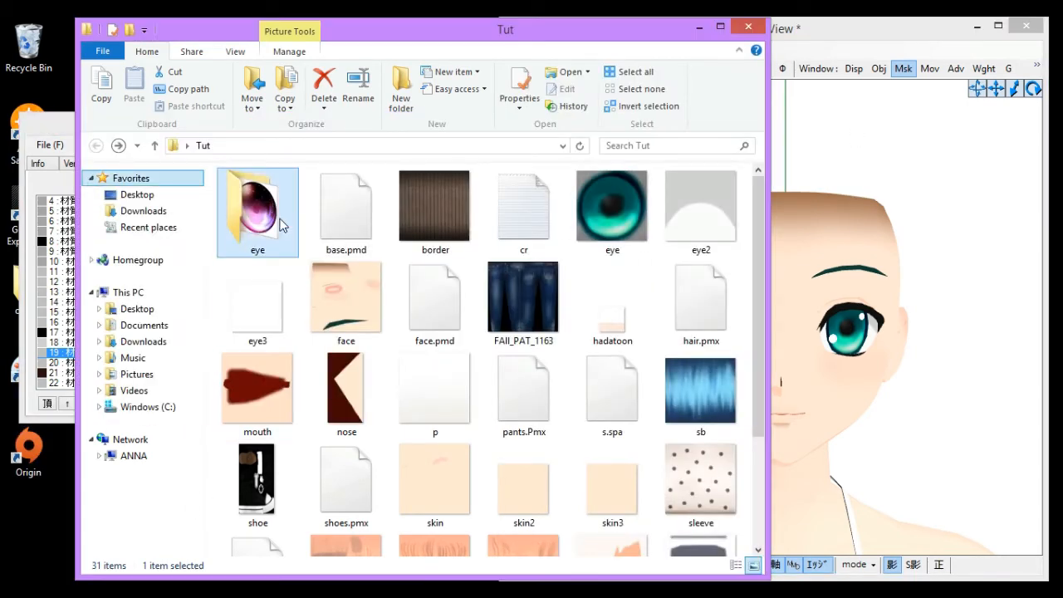
# - Open the eye folder and inspect the properties of image 2, then return to Tut
pyautogui.doubleClick(280, 224)
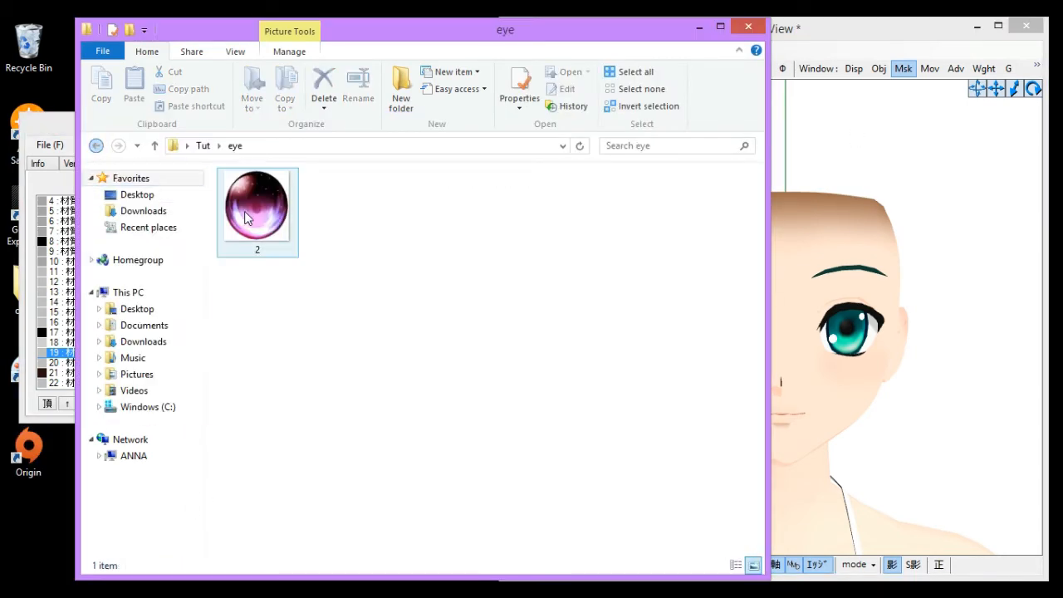
pyautogui.click(245, 217)
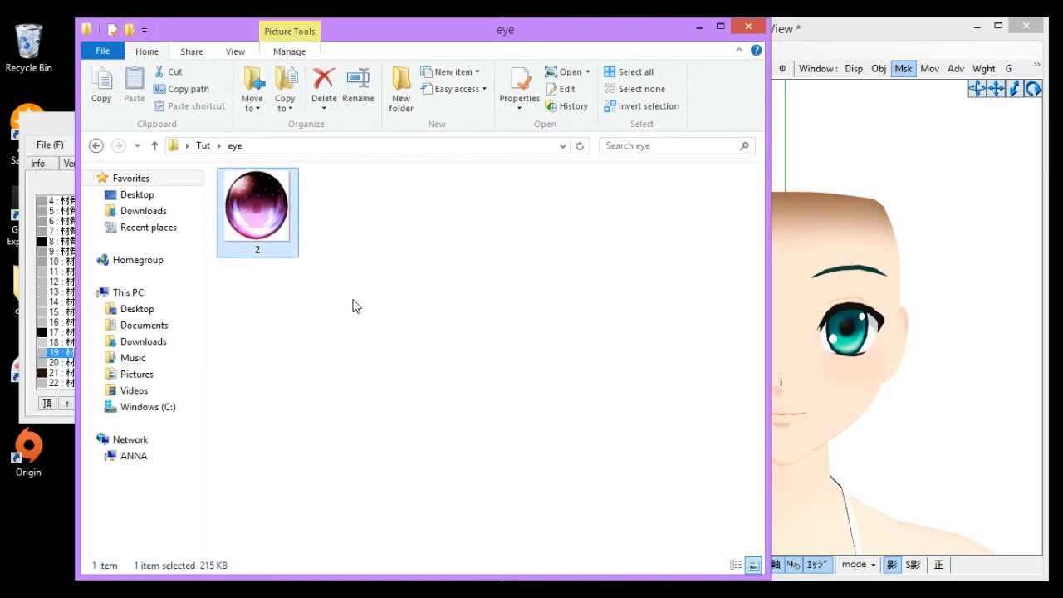
pyautogui.rightClick(268, 224)
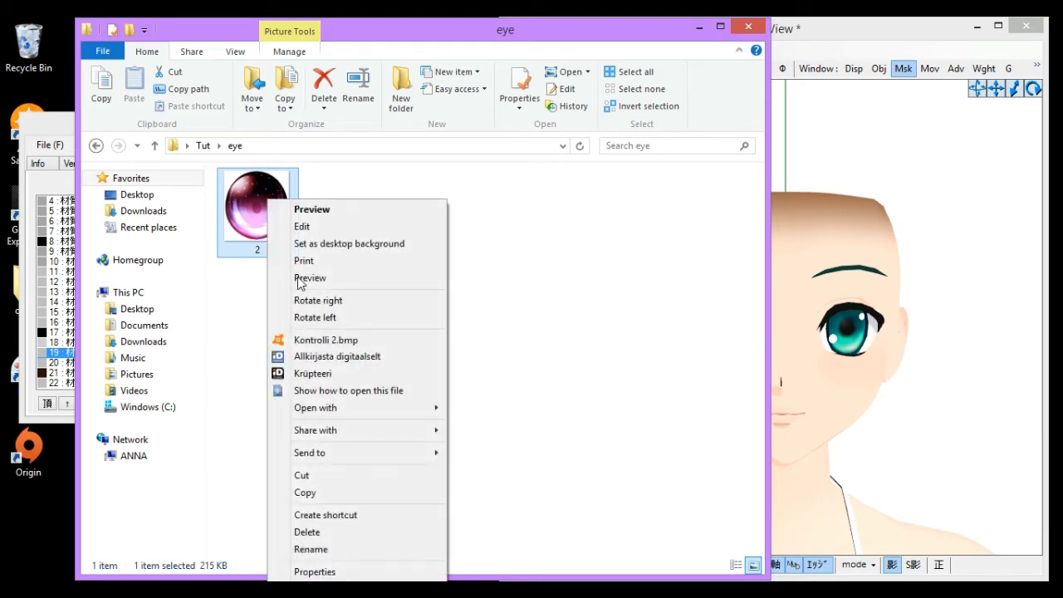
pyautogui.click(344, 572)
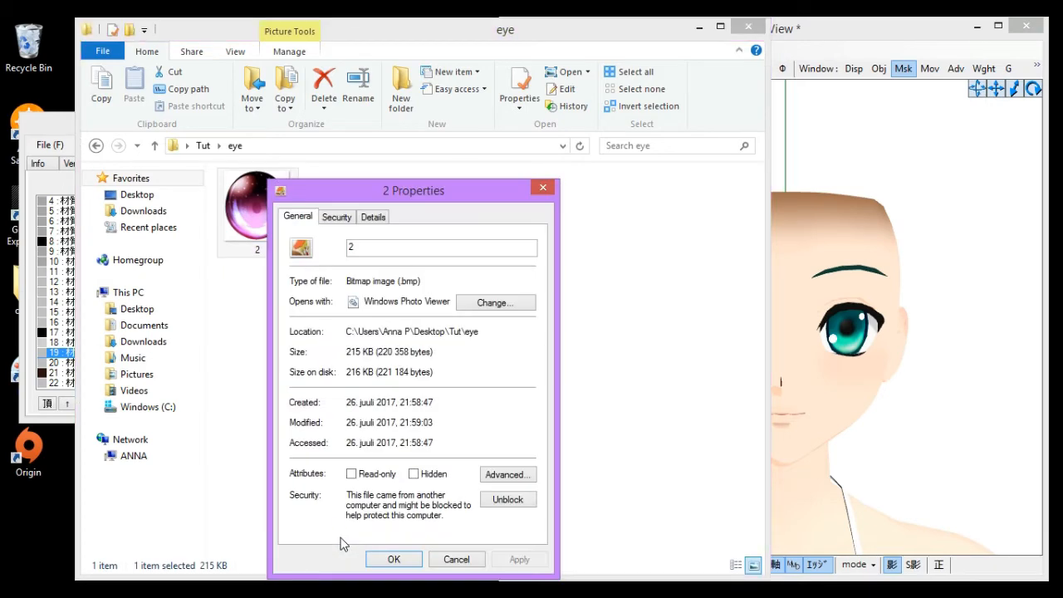
pyautogui.click(373, 217)
pyautogui.click(297, 216)
pyautogui.click(456, 559)
pyautogui.click(95, 148)
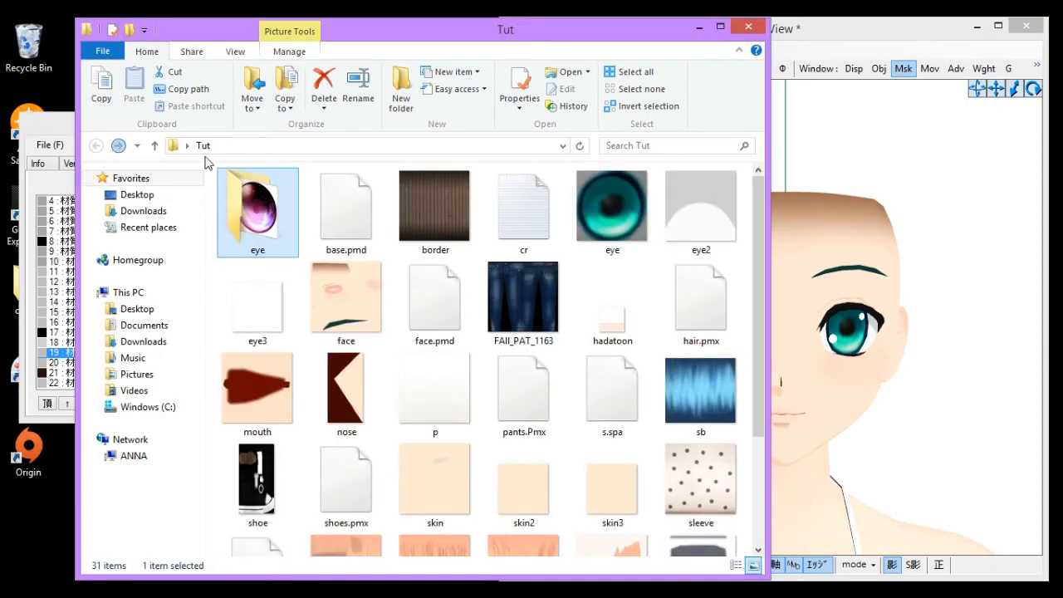
# - Set the eye material's texture file to 2.bmp
pyautogui.click(892, 171)
pyautogui.click(32, 405)
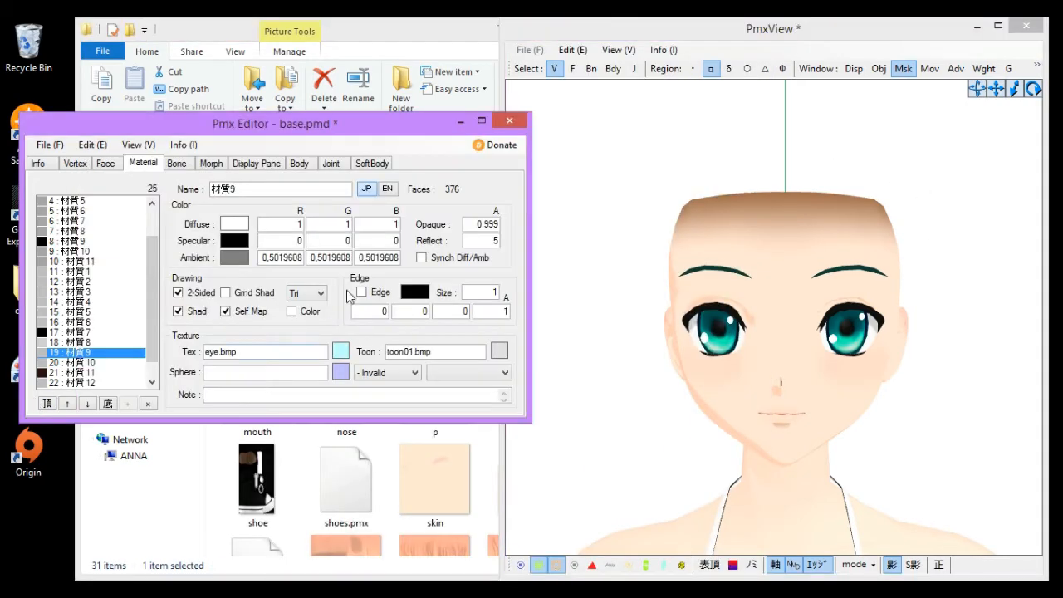
pyautogui.moveTo(219, 353); pyautogui.dragTo(27, 388)
pyautogui.write('2')
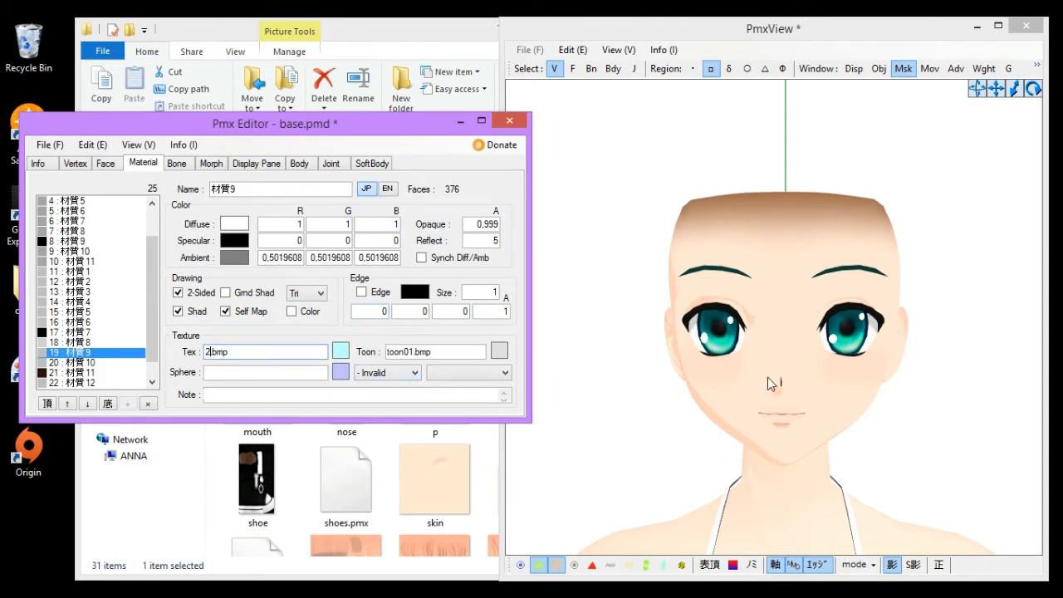
pyautogui.click(718, 406)
pyautogui.moveTo(727, 409); pyautogui.dragTo(715, 403, button='right')
pyautogui.scroll(3, 715, 403)
pyautogui.scroll(-1, 715, 403)
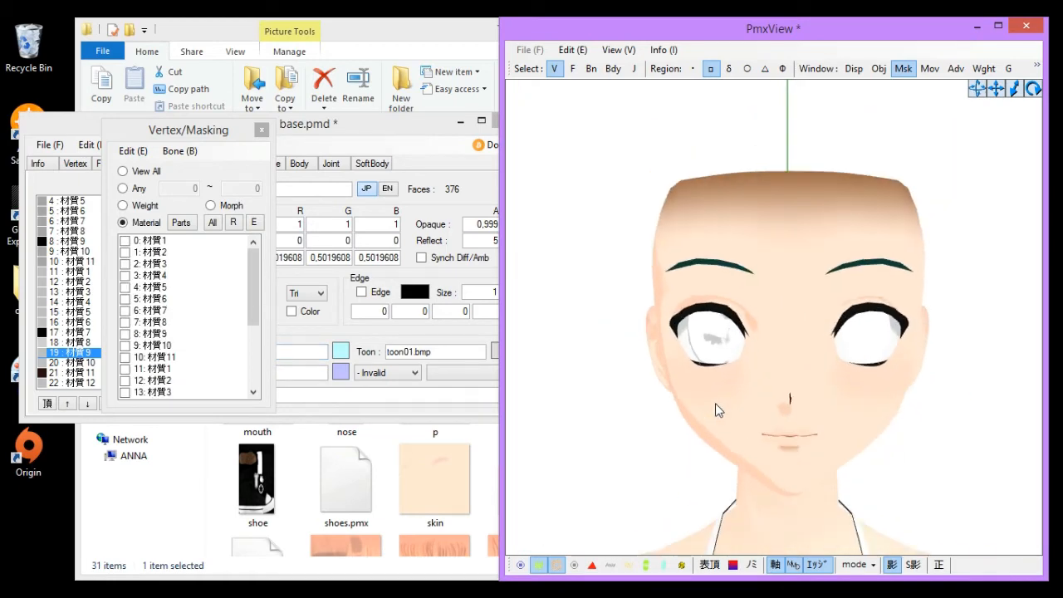
# - Change the eye material's texture path to eye/2.bmp so it points into the eye folder
pyautogui.click(152, 533)
pyautogui.click(656, 259)
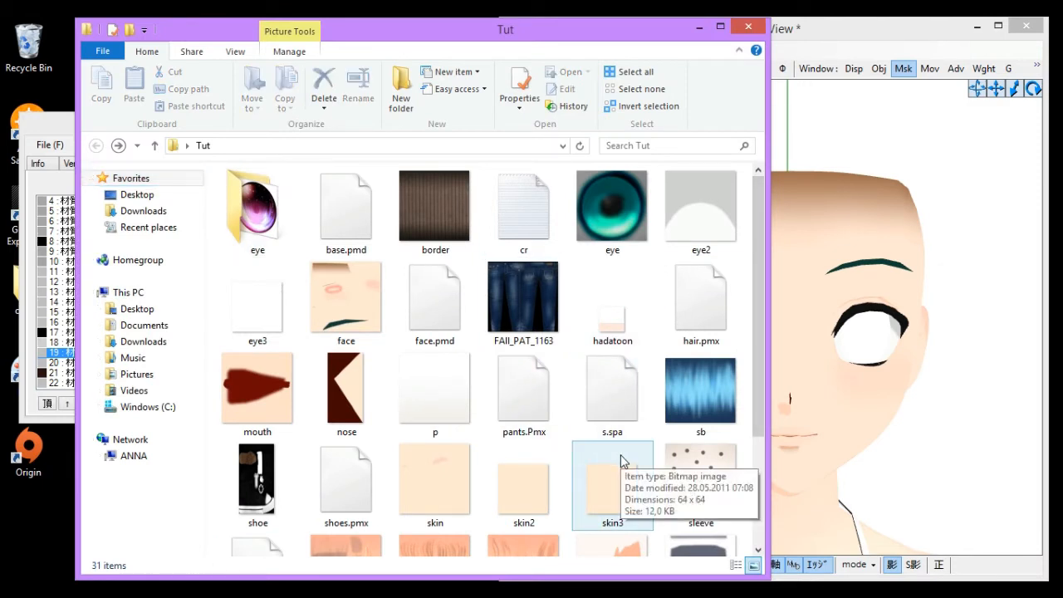
pyautogui.click(980, 372)
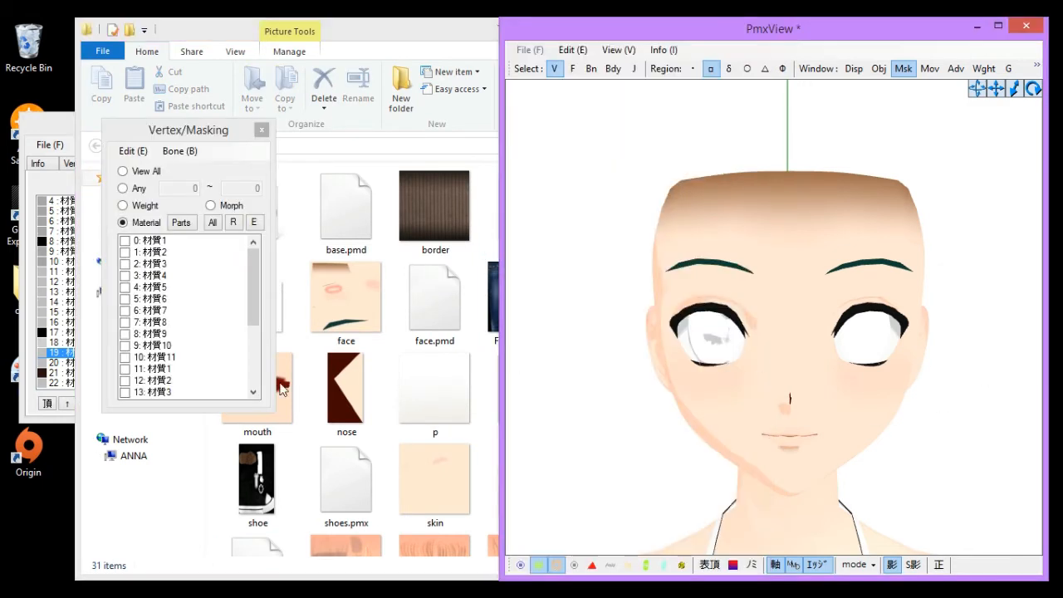
pyautogui.click(31, 401)
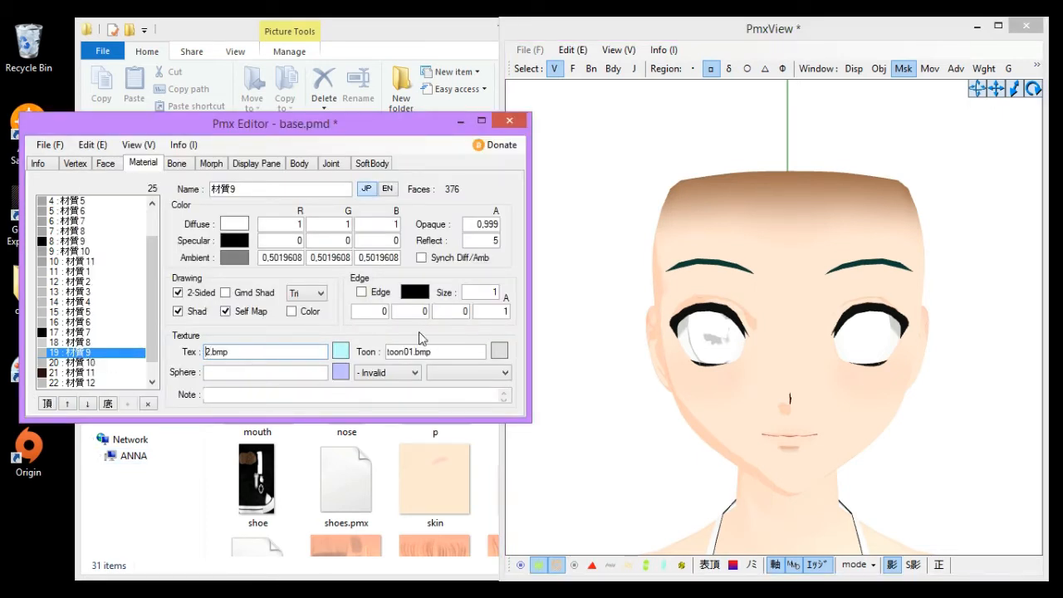
pyautogui.write('eye/')
pyautogui.click(577, 414)
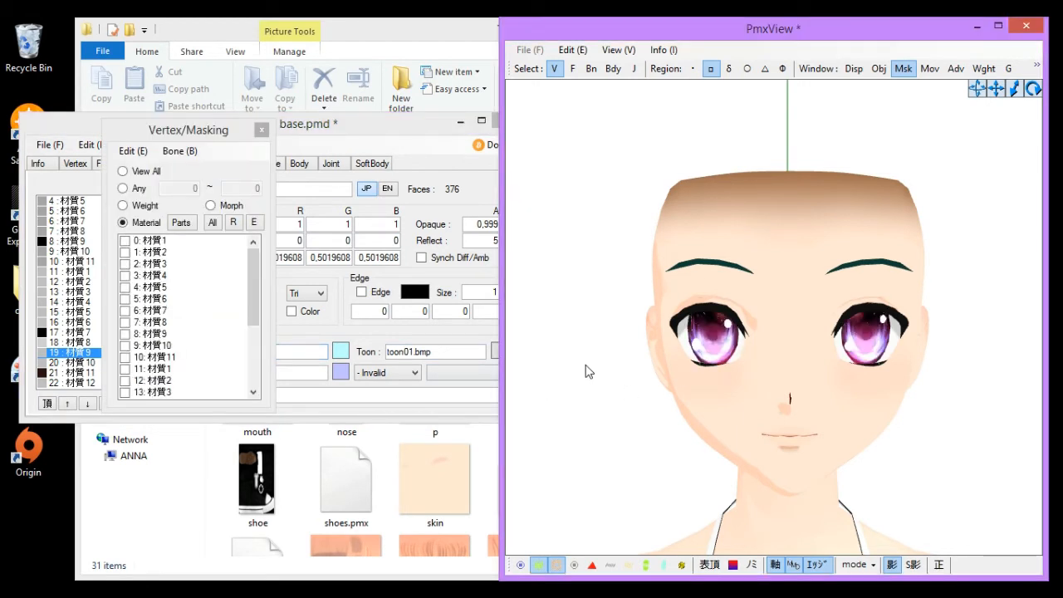
pyautogui.scroll(1, 638, 352)
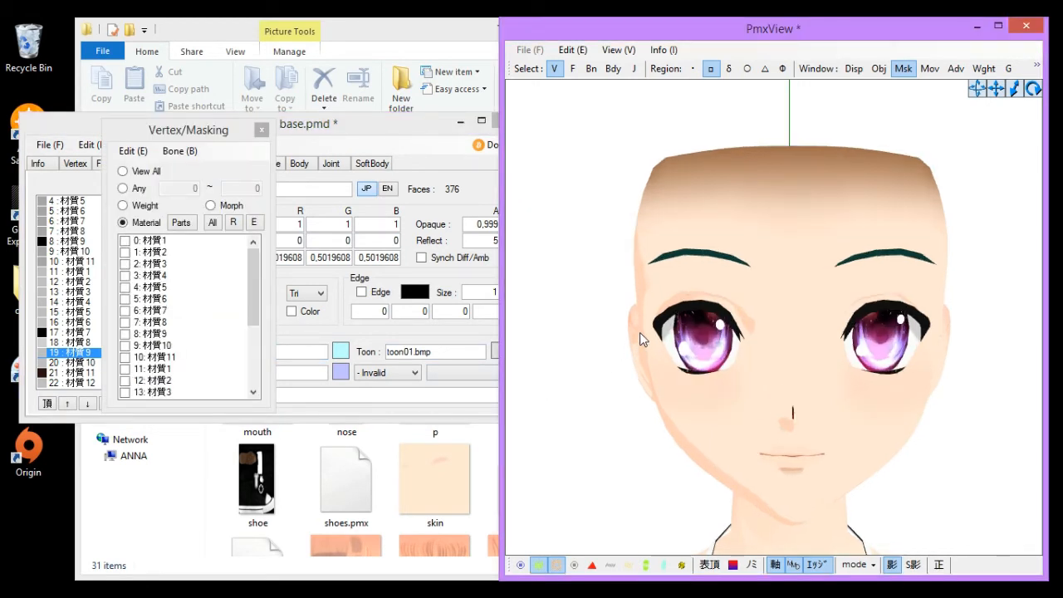
pyautogui.scroll(1, 639, 333)
pyautogui.scroll(-3, 641, 311)
pyautogui.scroll(-1, 641, 317)
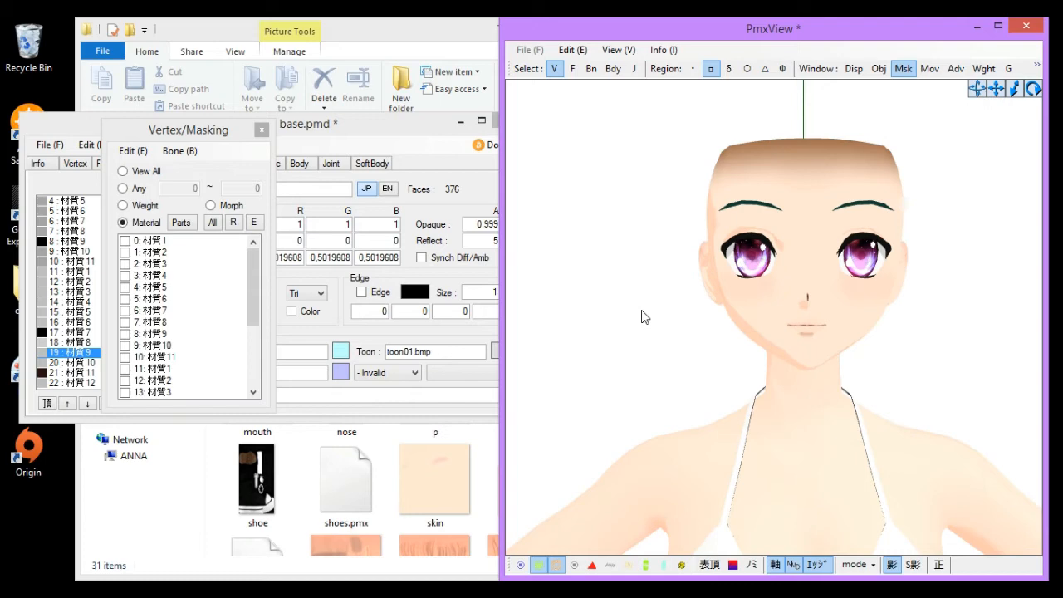
pyautogui.click(152, 518)
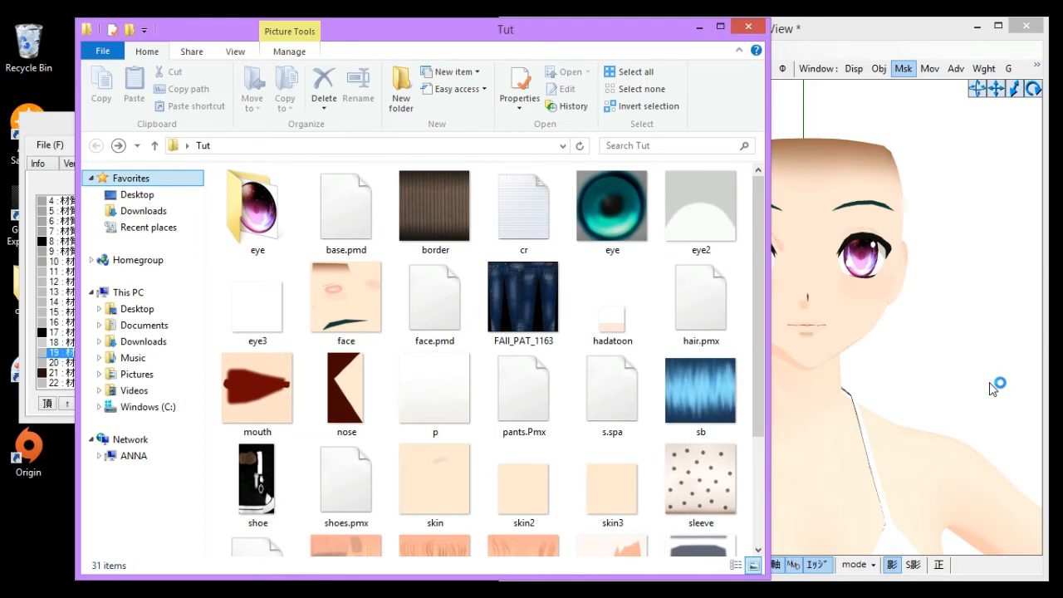
pyautogui.click(863, 306)
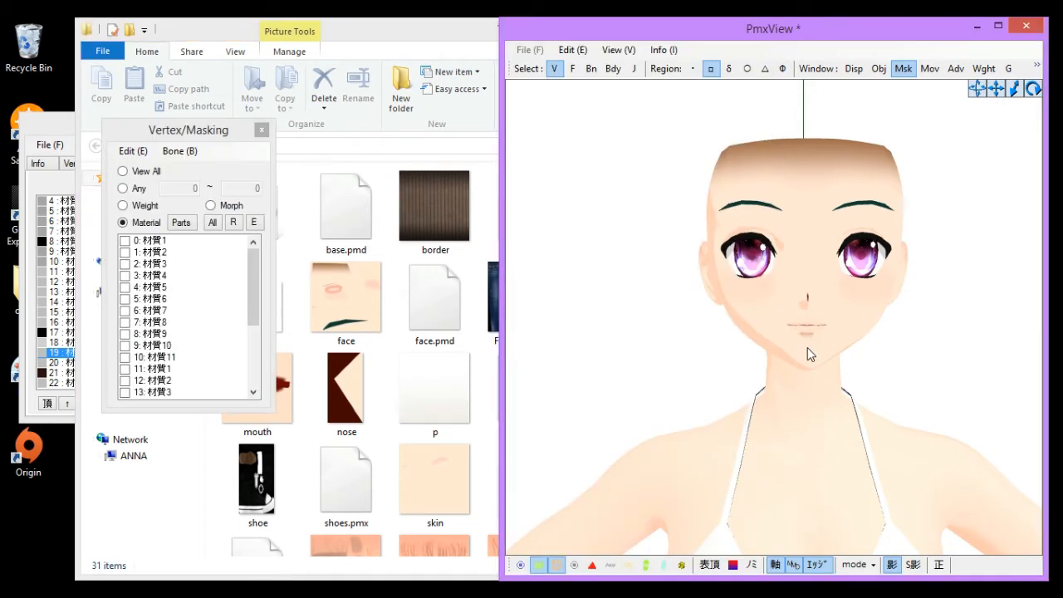
pyautogui.click(35, 391)
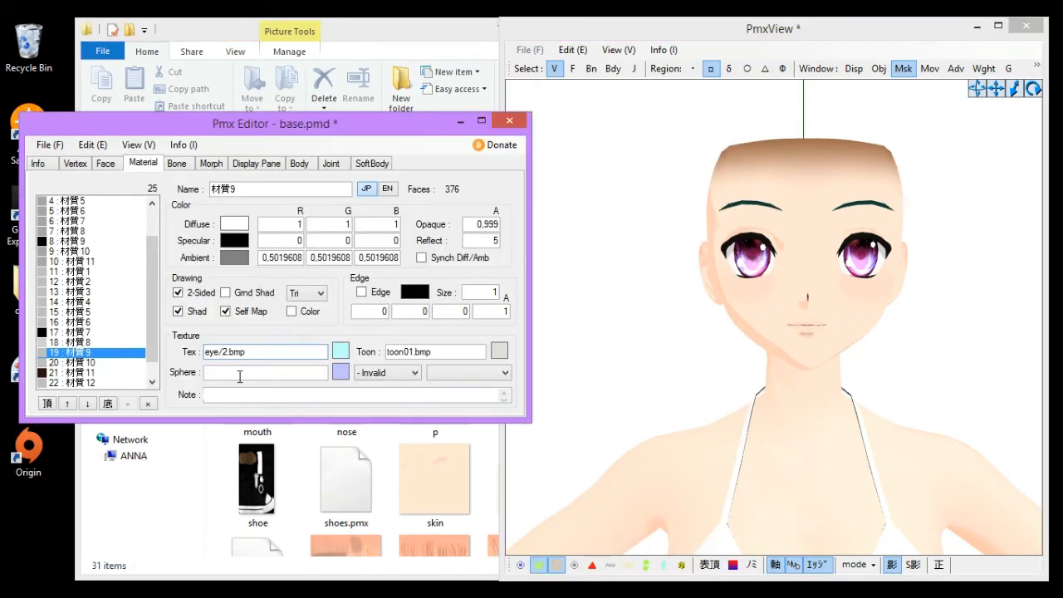
pyautogui.moveTo(231, 353); pyautogui.dragTo(326, 357)
pyautogui.click(274, 353)
pyautogui.click(160, 516)
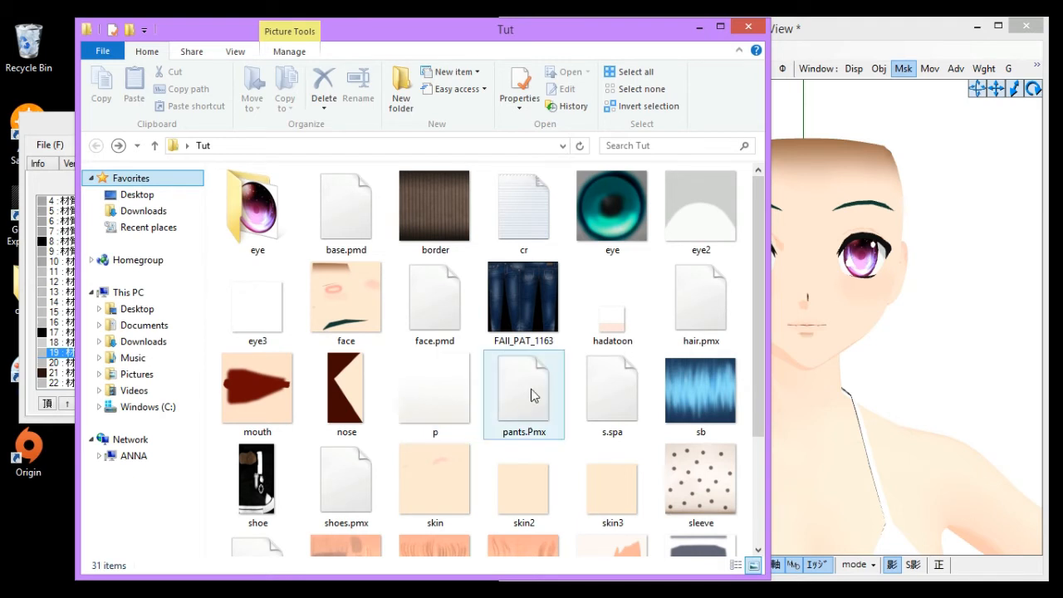
pyautogui.rightClick(519, 317)
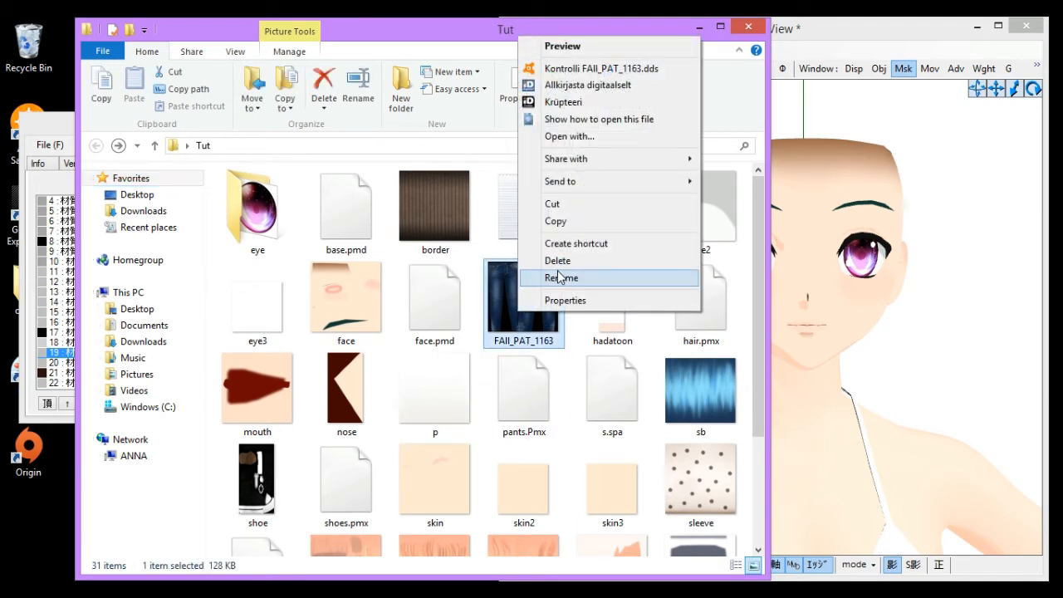
pyautogui.click(602, 280)
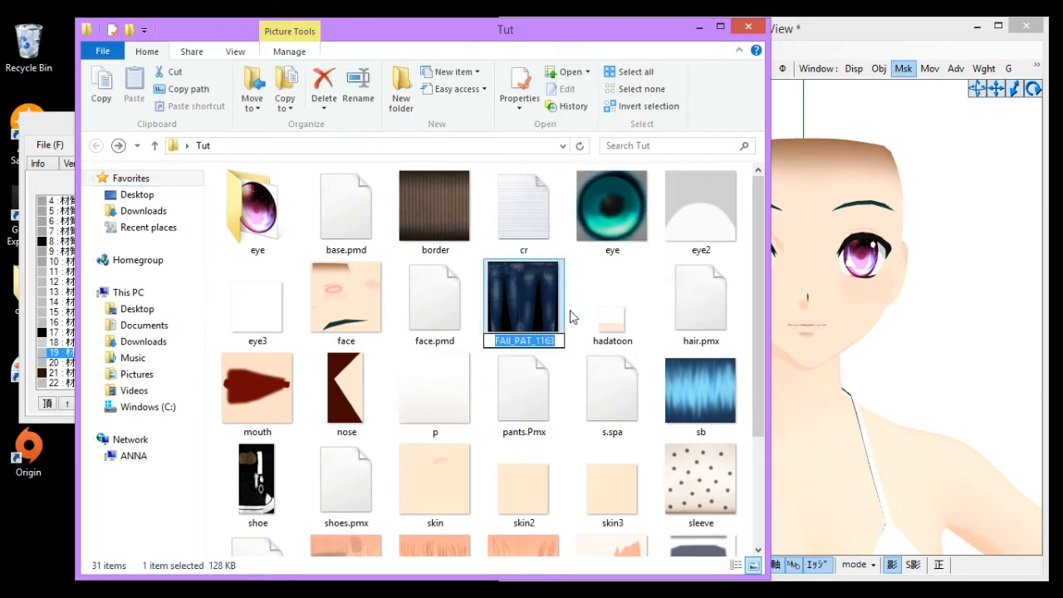
pyautogui.click(747, 276)
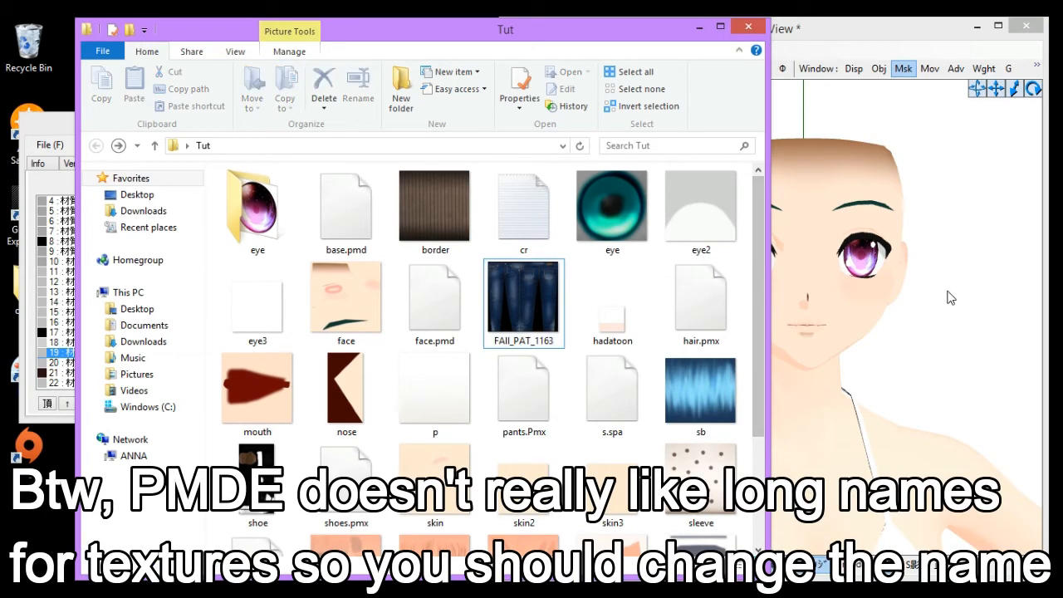
# - Zoom out to inspect the whole model with the new eye texture
pyautogui.click(949, 291)
pyautogui.click(34, 396)
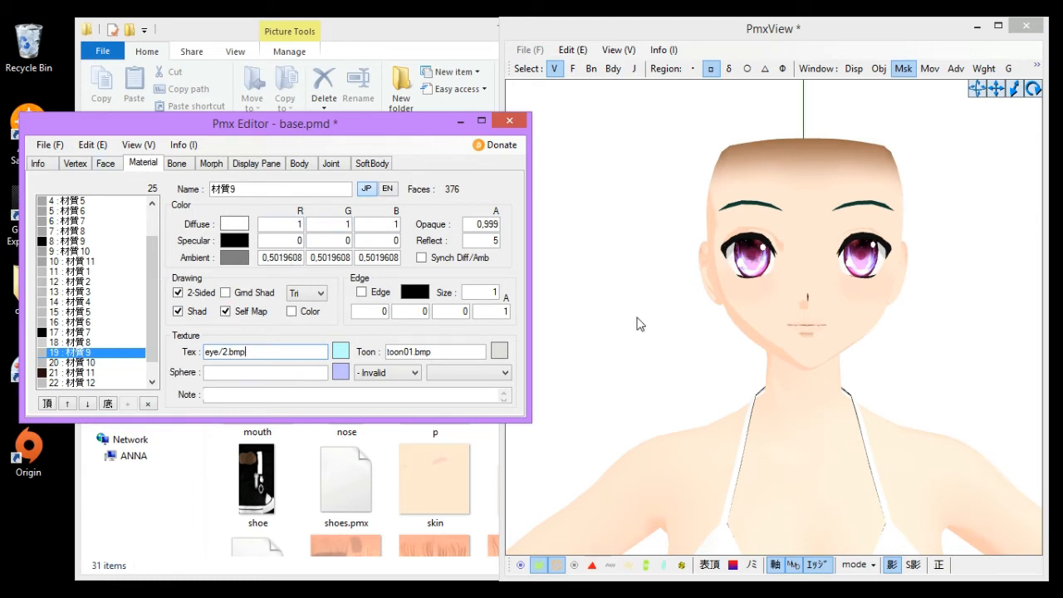
pyautogui.click(570, 301)
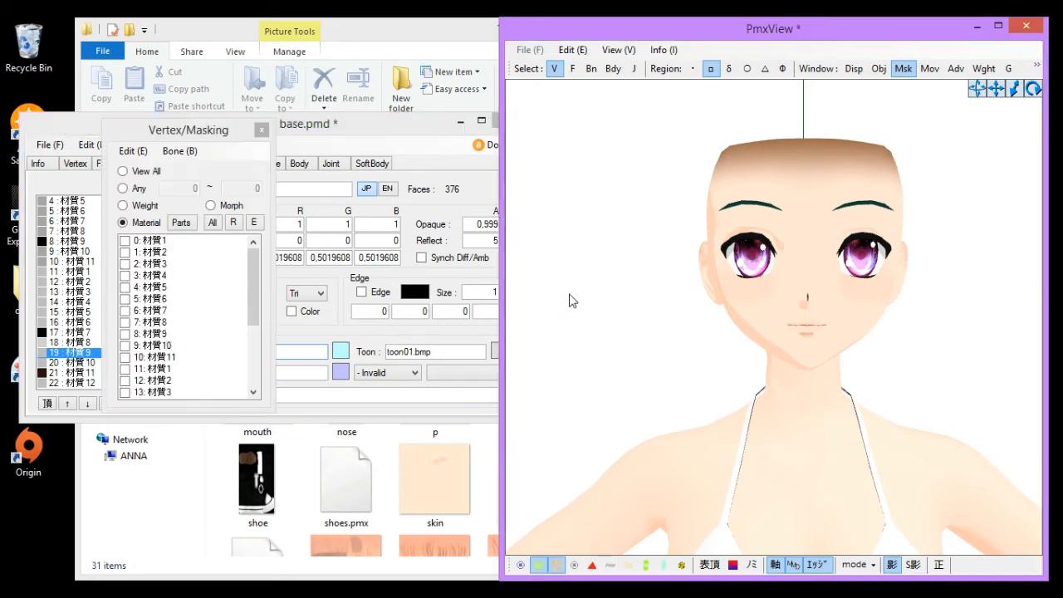
pyautogui.scroll(-5, 585, 316)
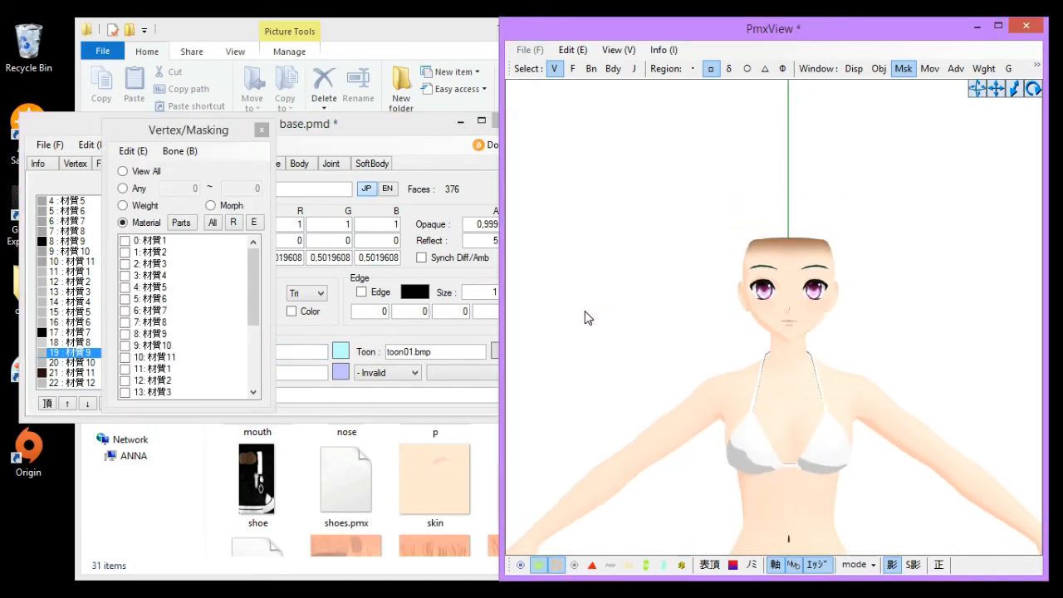
pyautogui.scroll(-5, 617, 398)
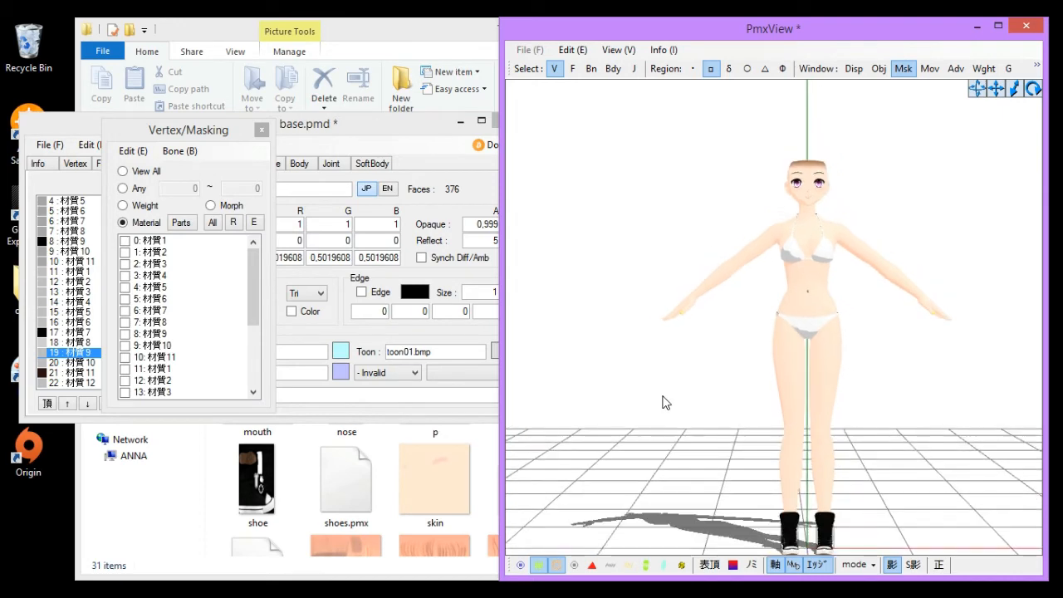
pyautogui.click(145, 532)
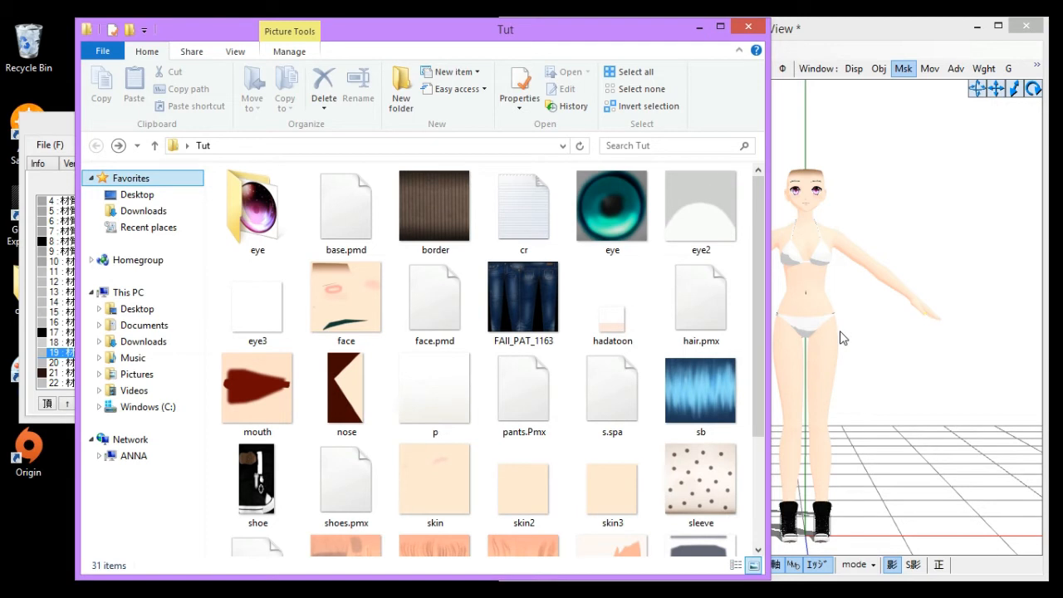
pyautogui.click(58, 127)
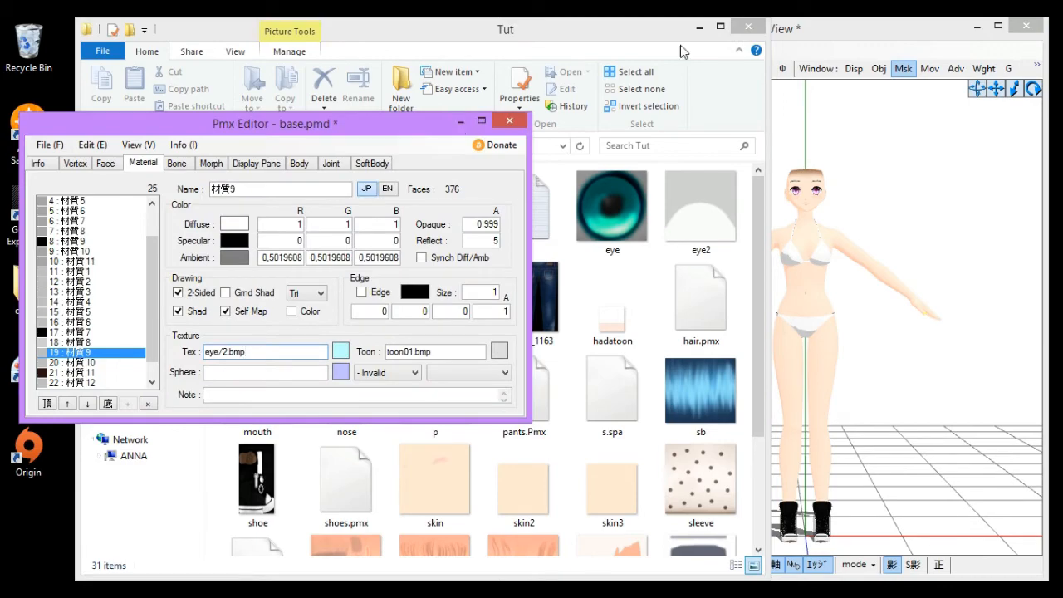
# - Minimize the open windows, open the MMD stuff folder and search it for c'mell
pyautogui.click(974, 28)
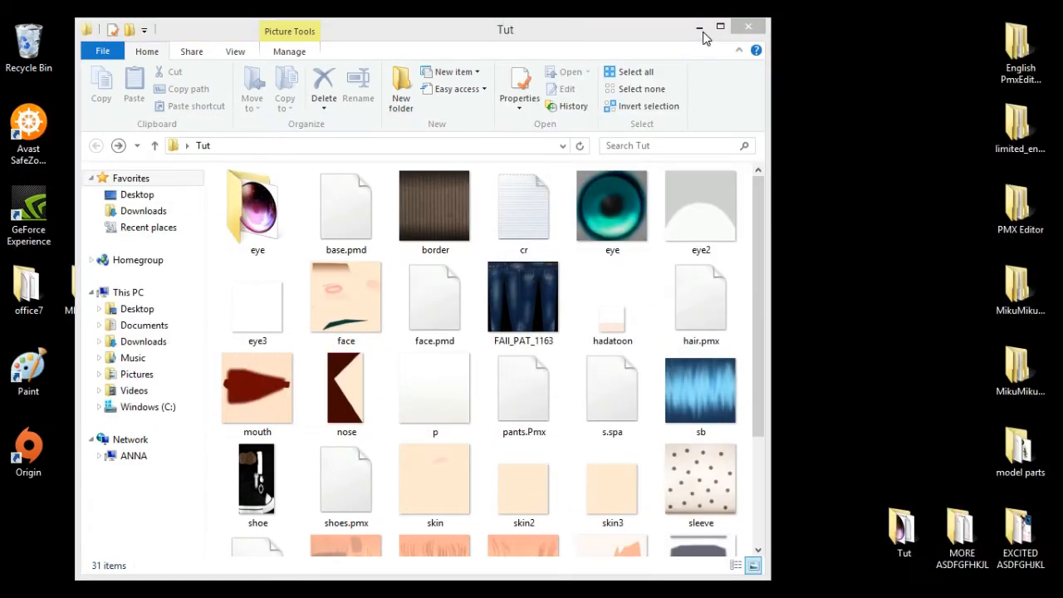
pyautogui.click(699, 27)
pyautogui.doubleClick(86, 287)
pyautogui.click(691, 148)
pyautogui.write("c'mell")
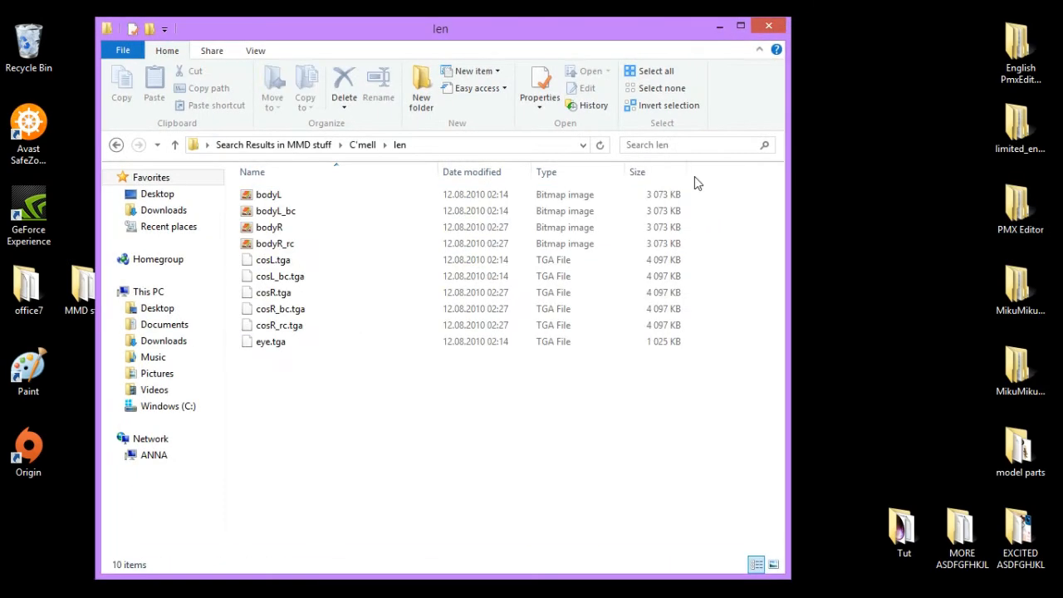
# - Open the rin folder and load KAGAMINE_RIN_ver003.pmd into the PMD editor
pyautogui.click(116, 144)
pyautogui.doubleClick(505, 273)
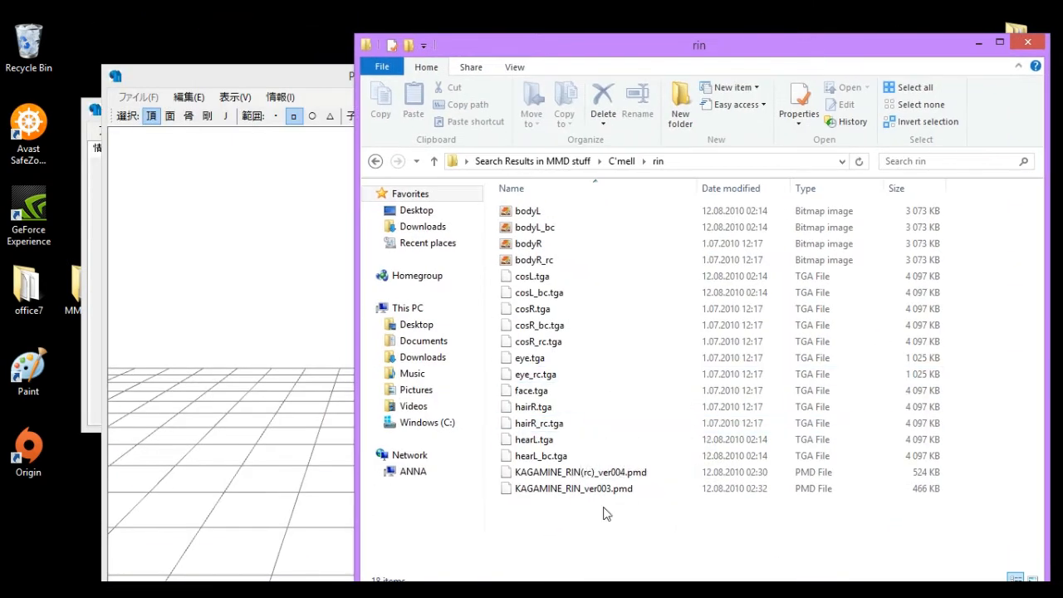
pyautogui.moveTo(573, 488); pyautogui.dragTo(379, 340)
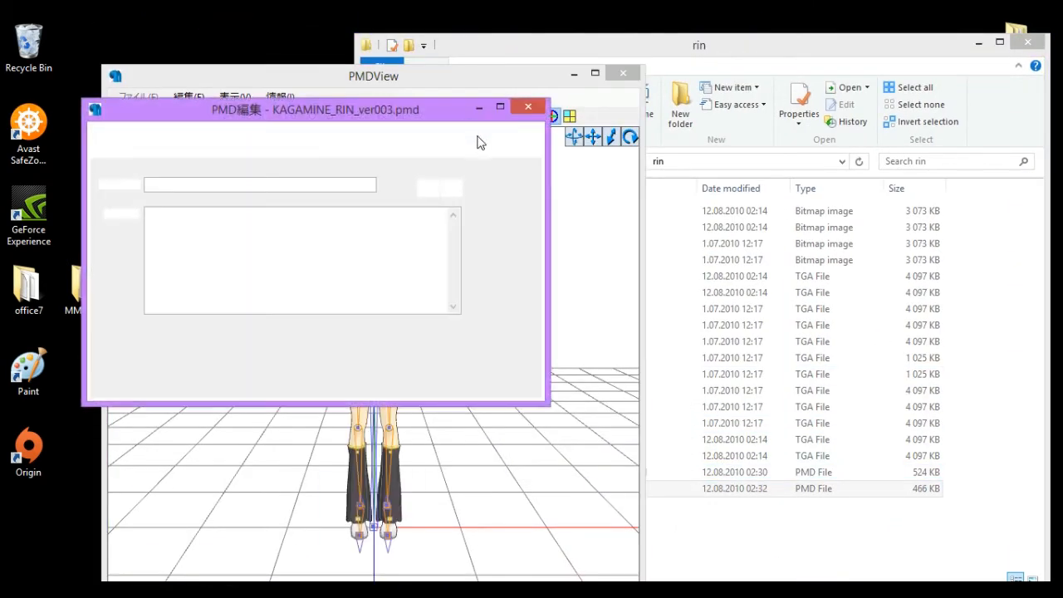
pyautogui.moveTo(468, 81); pyautogui.dragTo(853, 49)
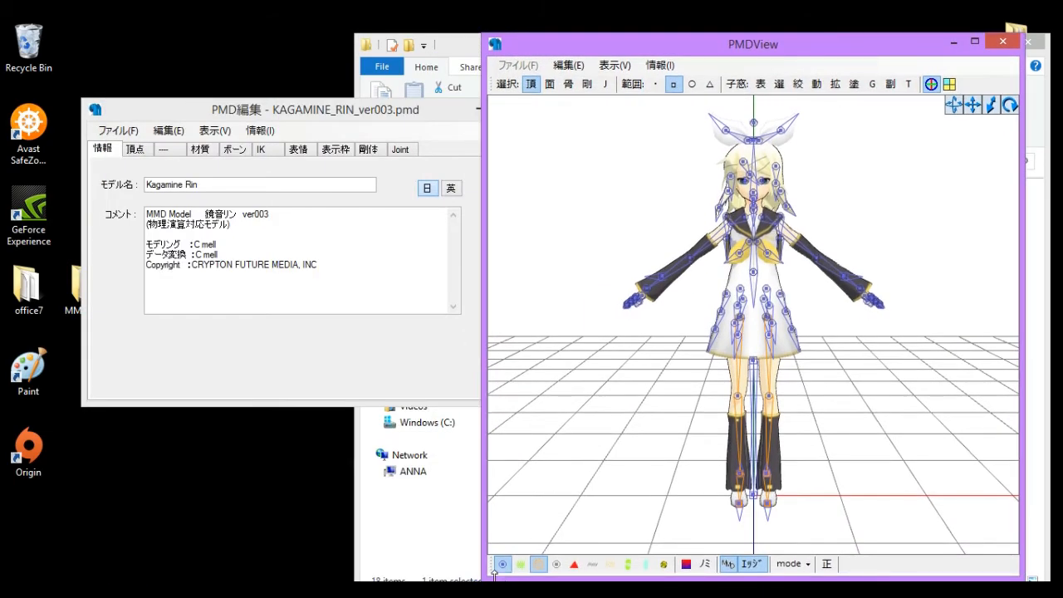
# - Open the vertex/material masking window for the Kagamine Rin model
pyautogui.click(502, 565)
pyautogui.scroll(5, 809, 169)
pyautogui.moveTo(800, 264)
pyautogui.mouseDown(button='right')
pyautogui.moveTo(729, 263)
pyautogui.moveTo(810, 266)
pyautogui.mouseUp(button='right')
pyautogui.click(799, 84)
pyautogui.scroll(-5, 632, 282)
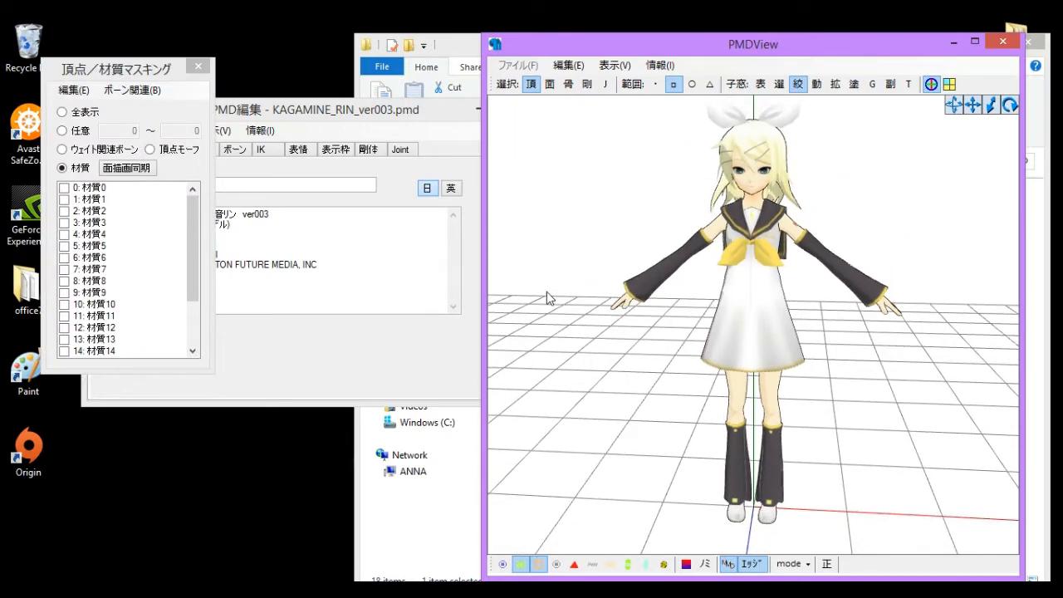
# - Toggle masking on materials 2, 3 and 4 one at a time and zoom in to see which body parts each covers
pyautogui.click(90, 188)
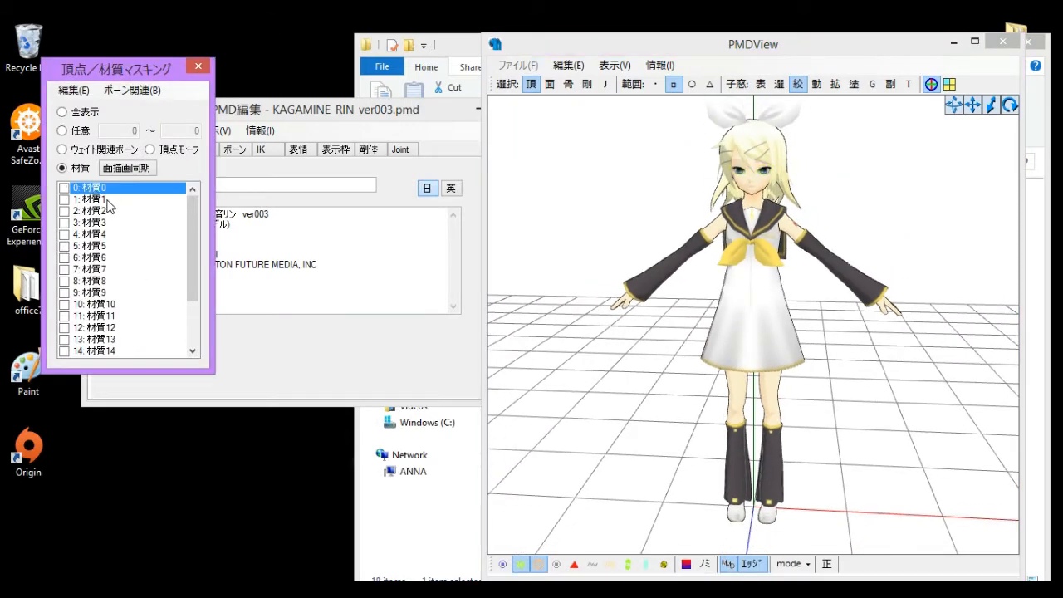
pyautogui.click(107, 201)
pyautogui.click(106, 203)
pyautogui.click(102, 212)
pyautogui.click(85, 222)
pyautogui.click(94, 234)
pyautogui.click(97, 233)
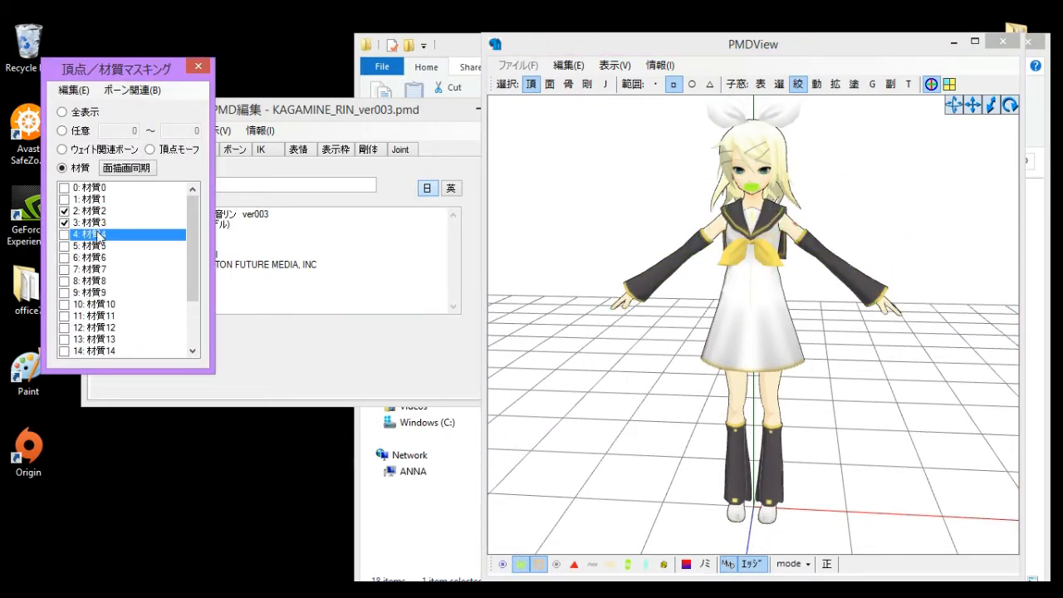
pyautogui.click(97, 234)
pyautogui.click(100, 223)
pyautogui.click(103, 211)
pyautogui.click(785, 372)
pyautogui.scroll(6, 783, 371)
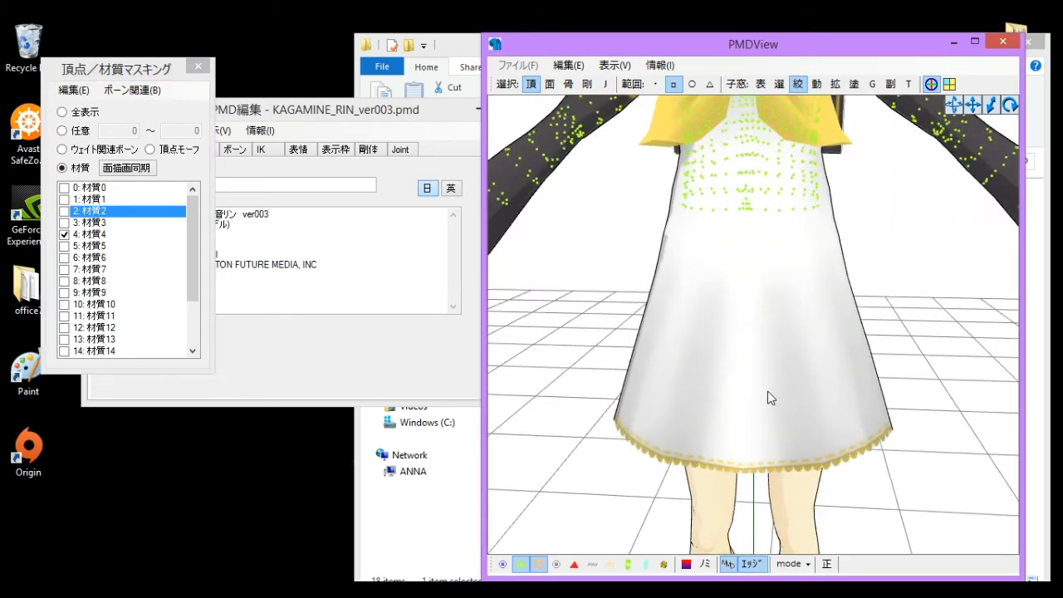
pyautogui.moveTo(770, 398)
pyautogui.mouseDown(button='right')
pyautogui.moveTo(771, 408)
pyautogui.moveTo(713, 399)
pyautogui.moveTo(761, 389)
pyautogui.mouseUp(button='right')
pyautogui.scroll(3, 762, 388)
pyautogui.scroll(-8, 719, 387)
pyautogui.scroll(-2, 664, 381)
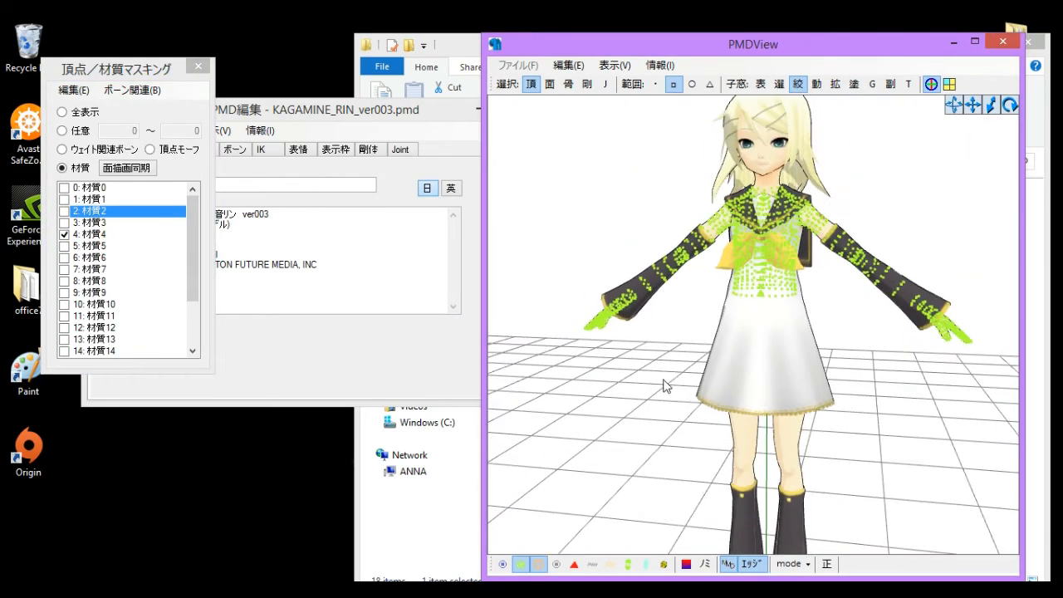
pyautogui.scroll(2, 835, 244)
# - Close the Rin model editor and return to the base.pmd editor
pyautogui.click(455, 118)
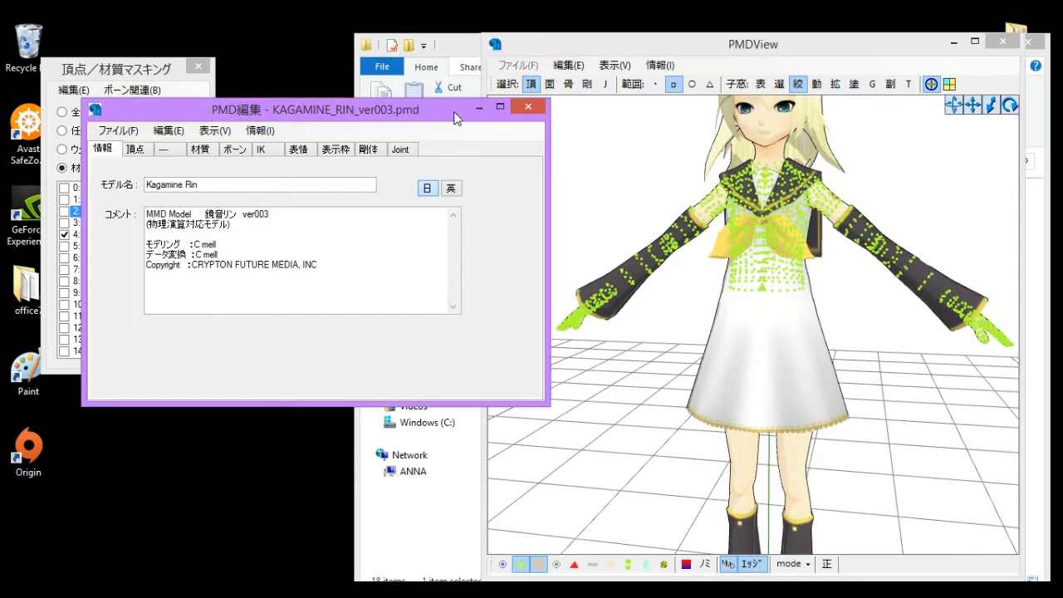
pyautogui.click(529, 106)
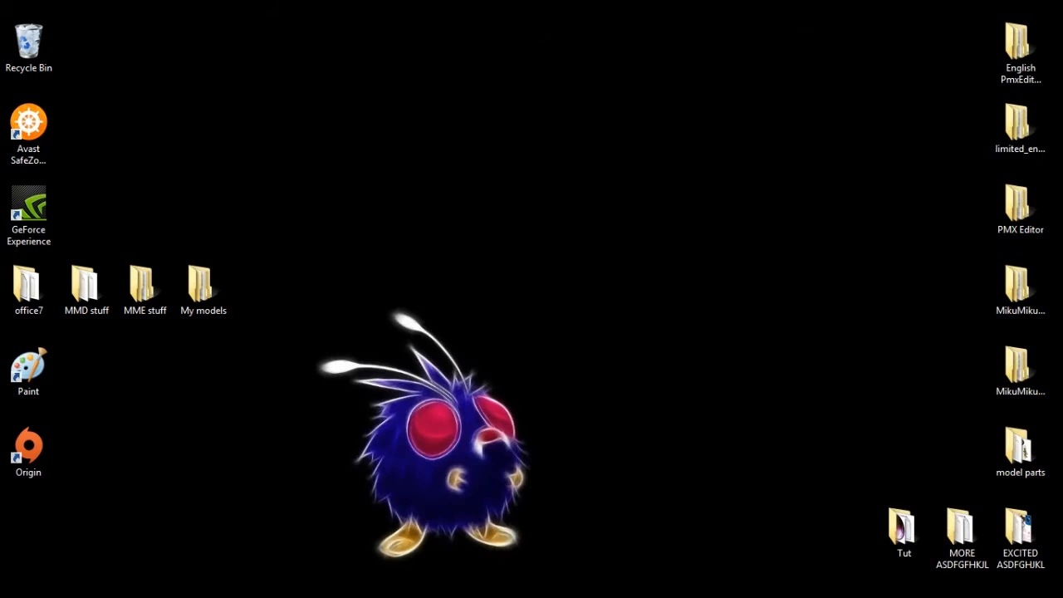
pyautogui.click(684, 525)
pyautogui.click(495, 503)
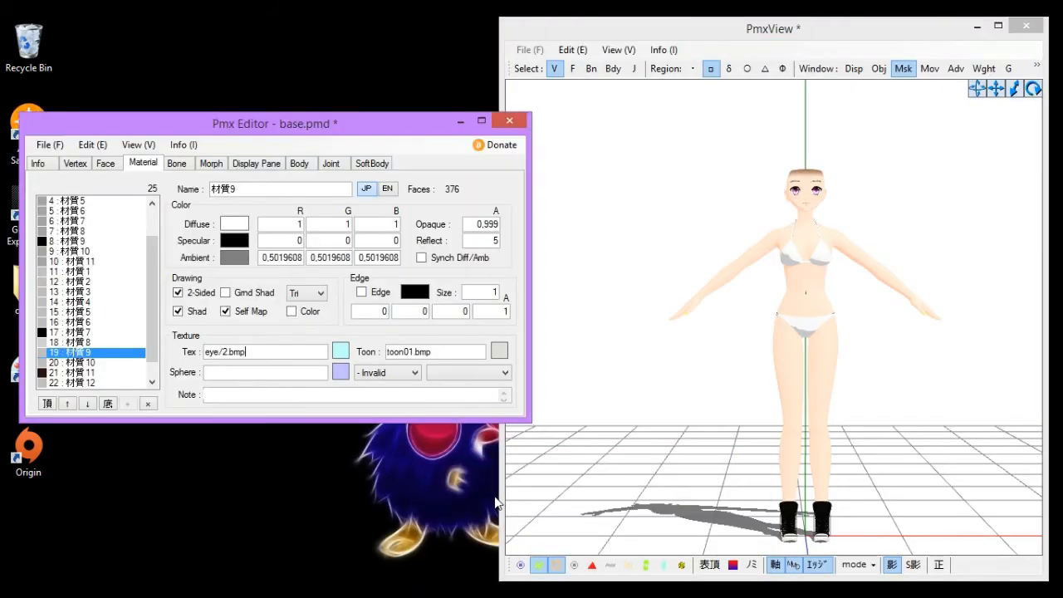
# - Open the masking window and the Tut folder, and add pants.Pmx into the base model
pyautogui.click(583, 397)
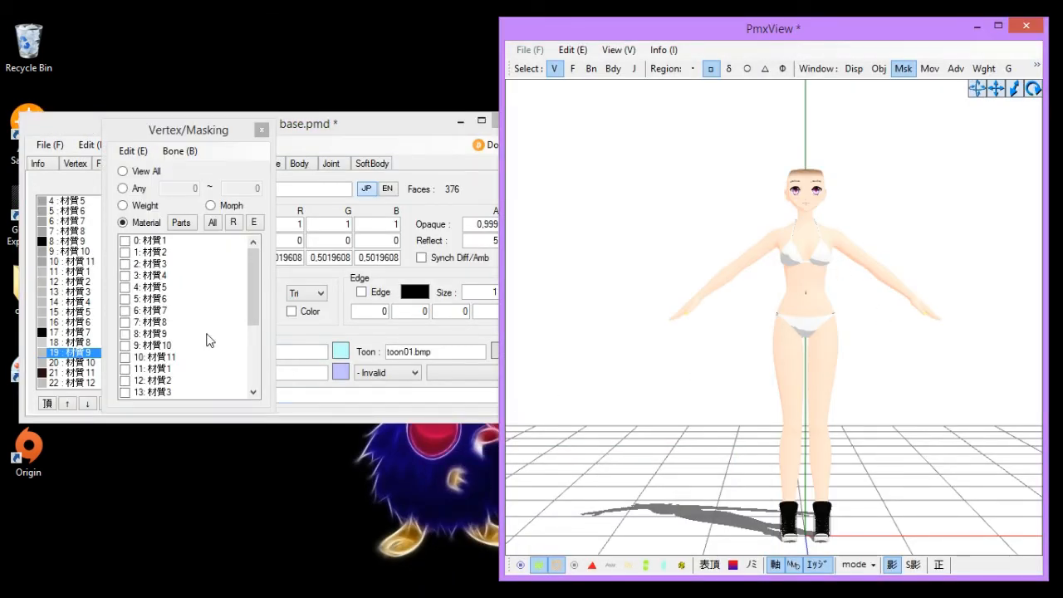
pyautogui.moveTo(254, 304); pyautogui.dragTo(242, 392)
pyautogui.click(199, 519)
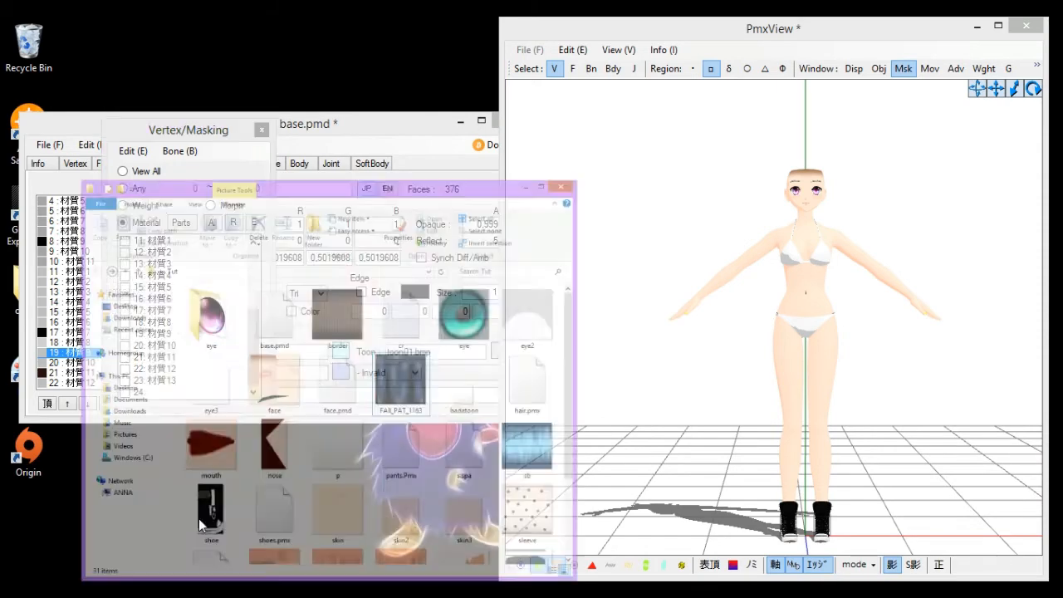
pyautogui.scroll(-3, 657, 291)
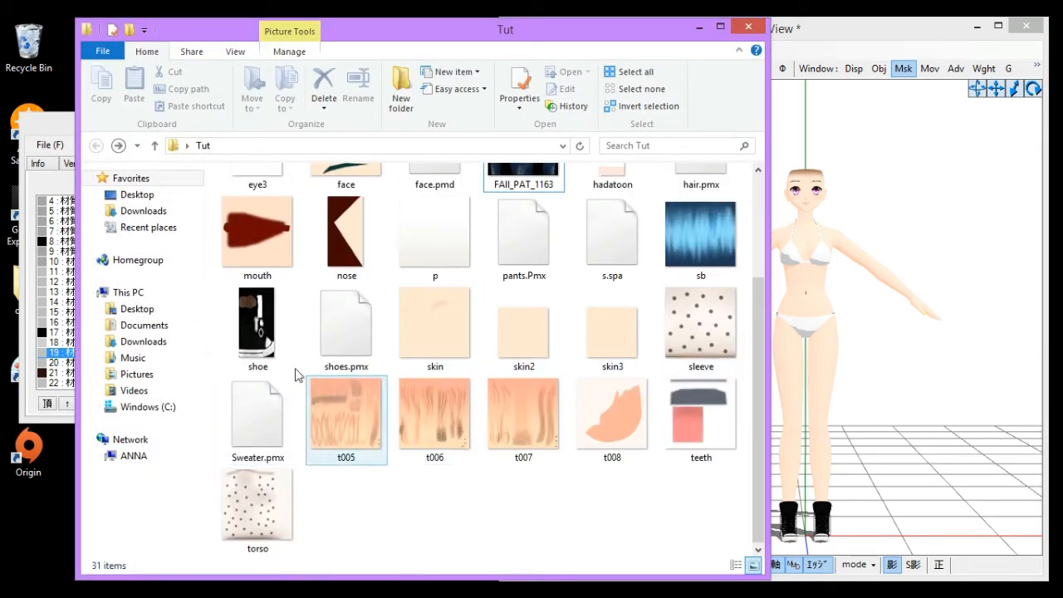
pyautogui.moveTo(538, 247); pyautogui.dragTo(937, 361)
pyautogui.click(163, 236)
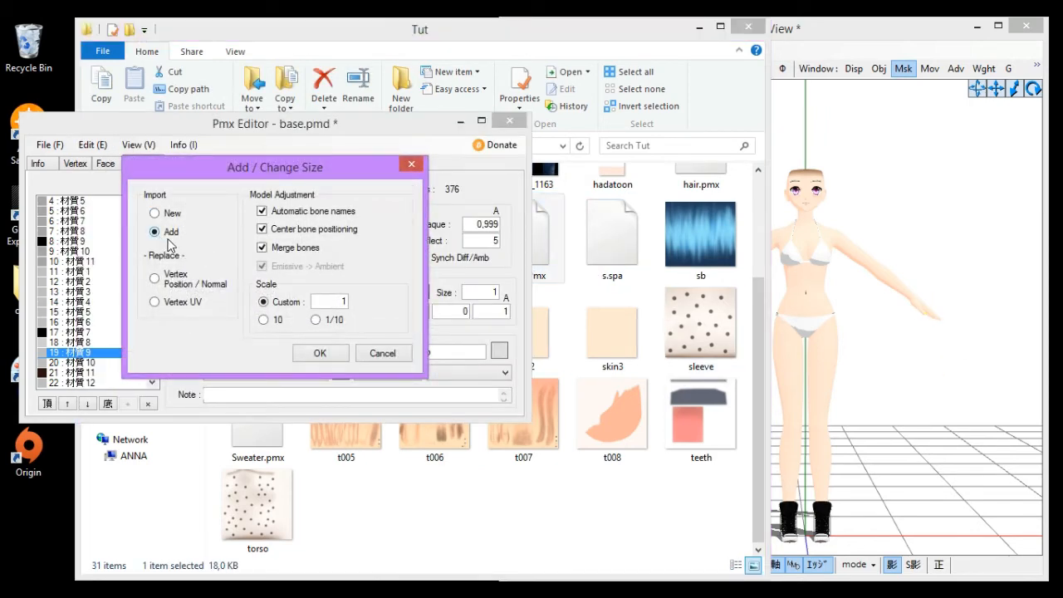
pyautogui.click(319, 355)
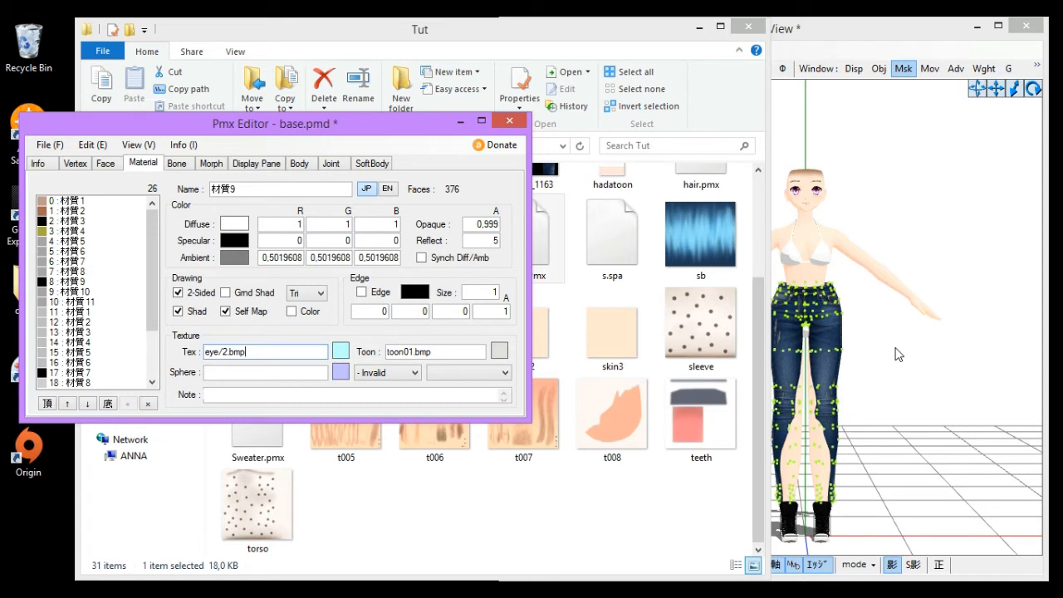
# - Add pants.Pmx into the model again with the Add import option and default model adjustments
pyautogui.click(899, 355)
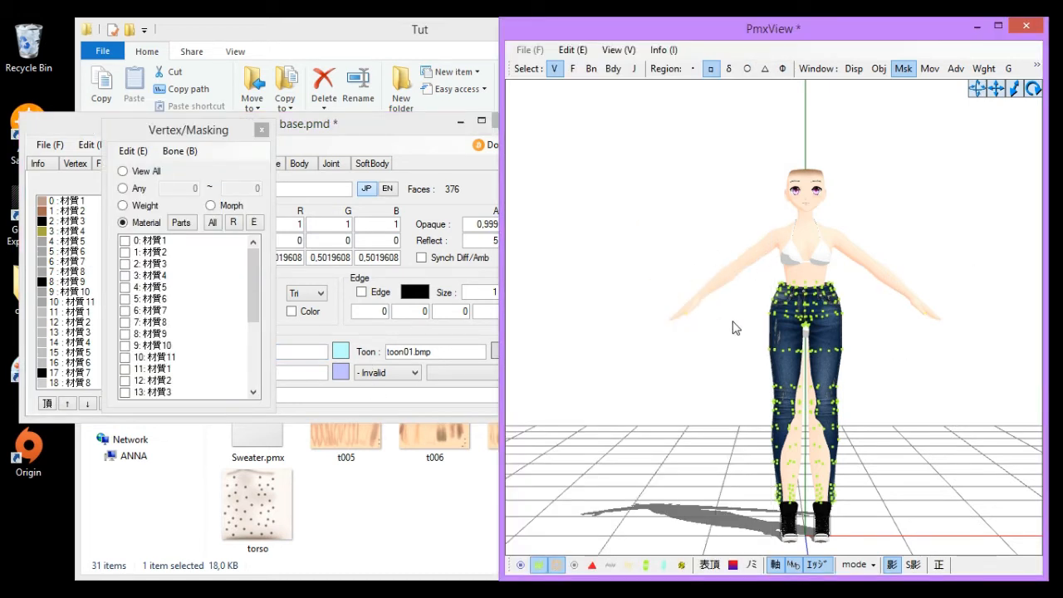
pyautogui.click(440, 507)
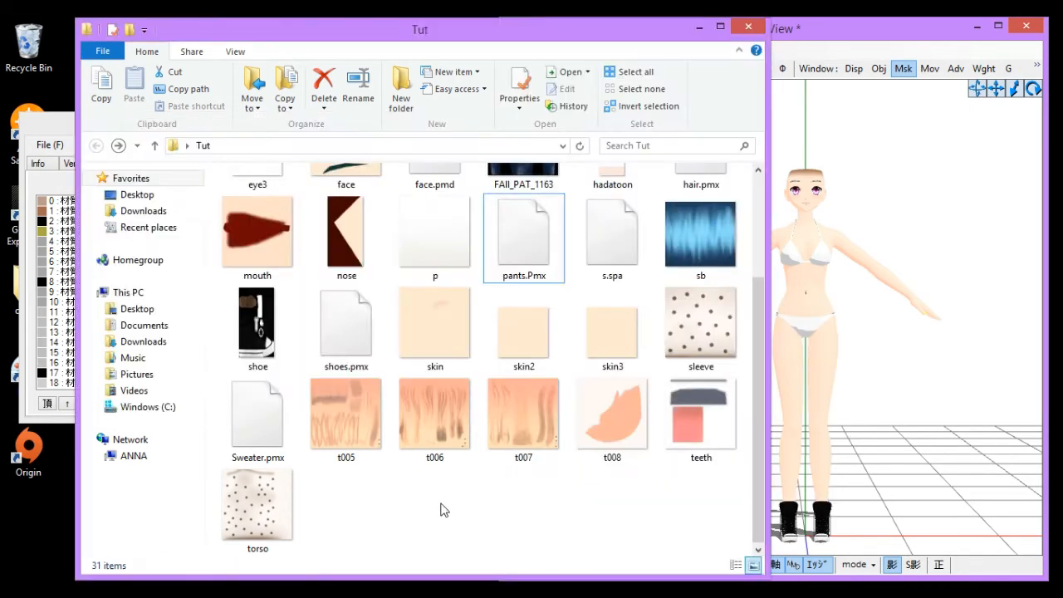
pyautogui.moveTo(531, 236); pyautogui.dragTo(930, 349)
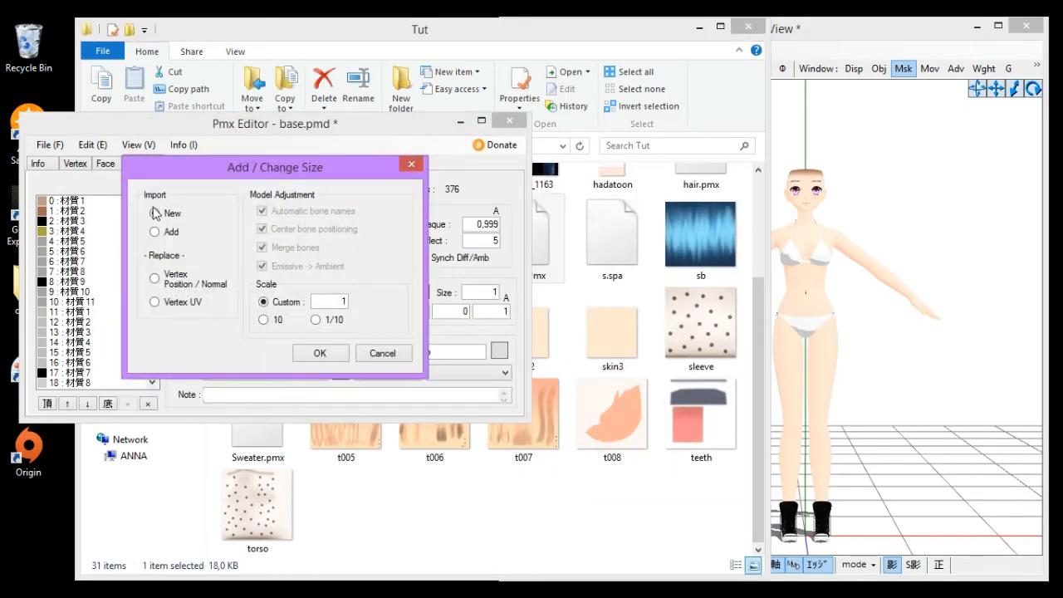
pyautogui.click(155, 233)
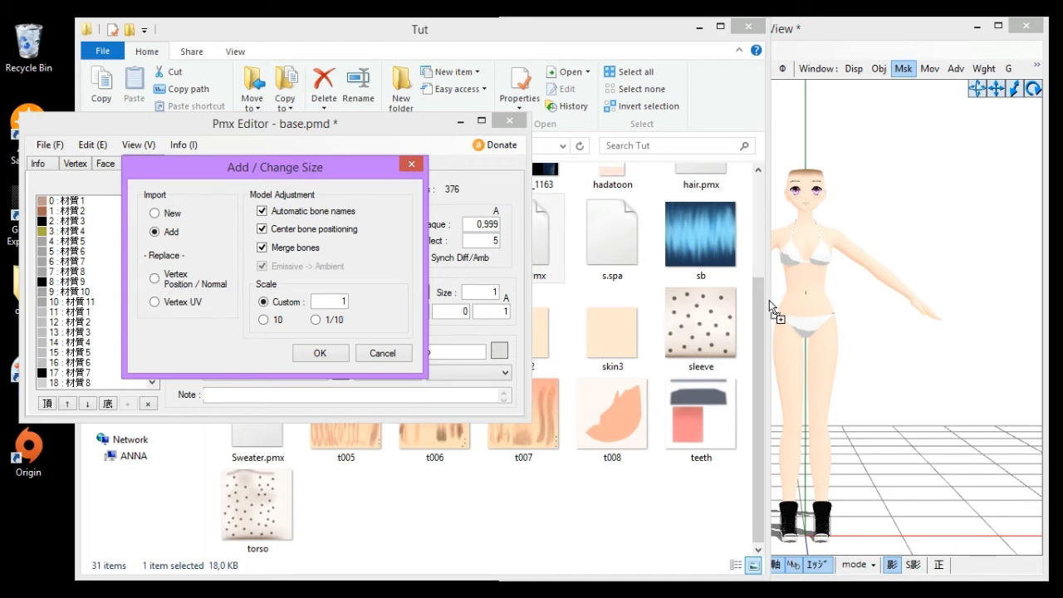
pyautogui.click(330, 357)
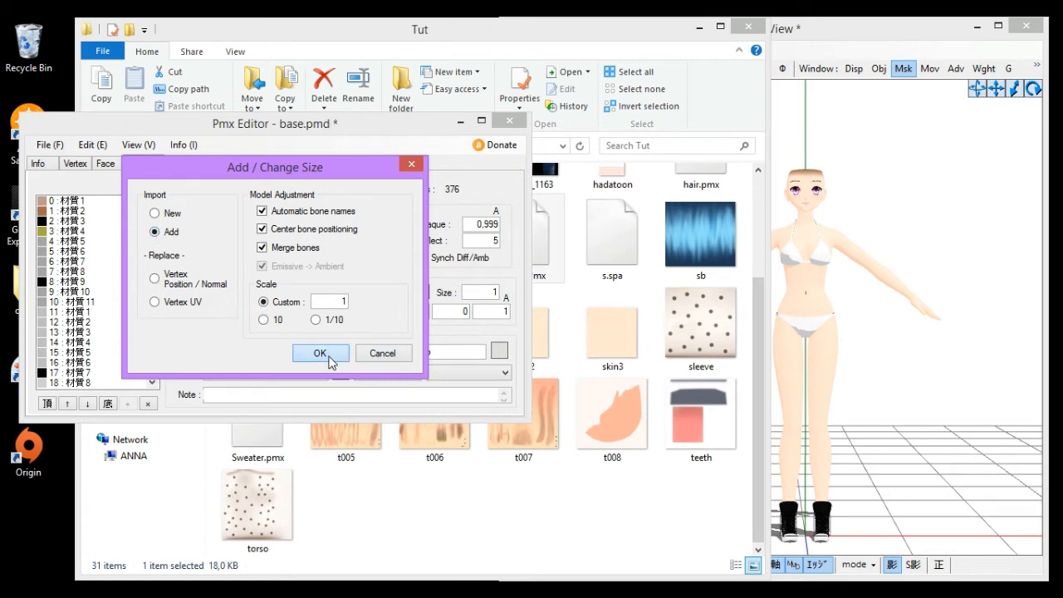
pyautogui.click(939, 366)
# - Mask the view to the pants material and nudge the pants with the move gizmo to fit the legs
pyautogui.moveTo(251, 275); pyautogui.dragTo(255, 381)
pyautogui.moveTo(942, 352); pyautogui.dragTo(769, 304, button='right')
pyautogui.moveTo(604, 112); pyautogui.dragTo(947, 563)
pyautogui.scroll(3, 816, 289)
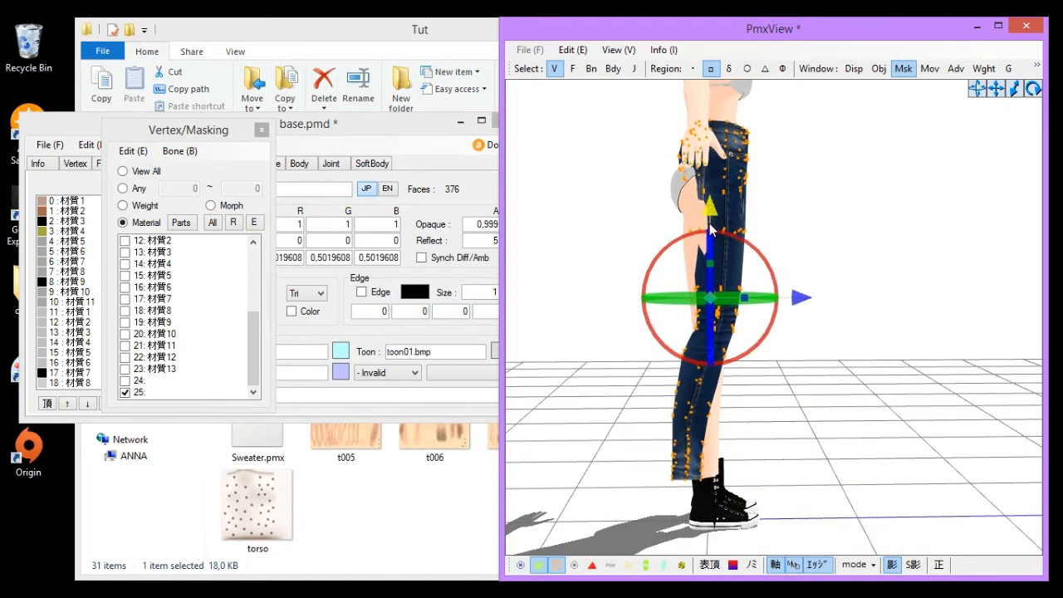
pyautogui.moveTo(710, 225); pyautogui.dragTo(711, 247)
pyautogui.scroll(3, 849, 297)
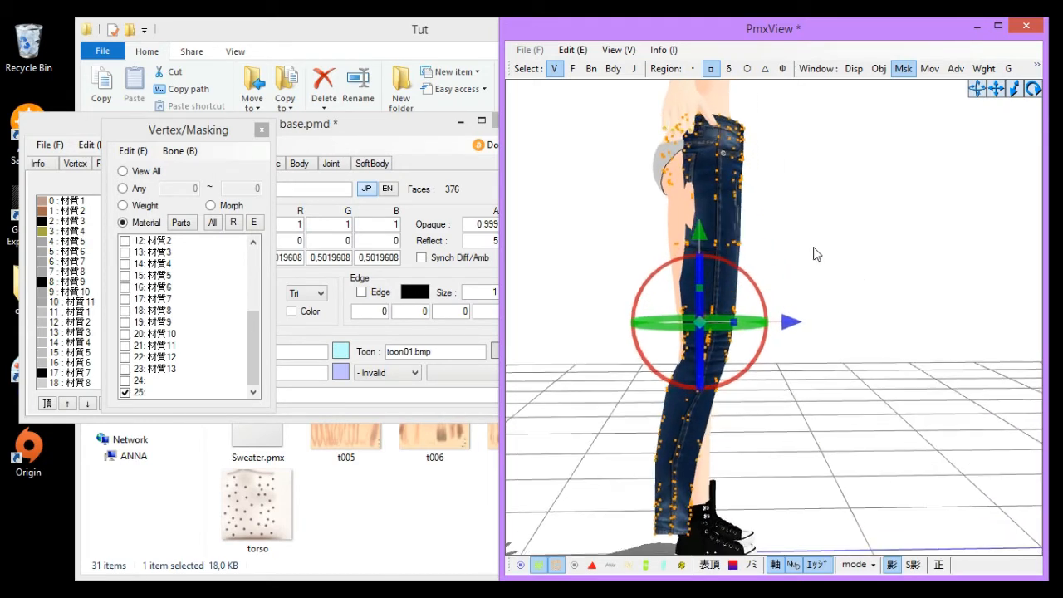
pyautogui.moveTo(814, 248)
pyautogui.mouseDown(button='right')
pyautogui.moveTo(831, 247)
pyautogui.moveTo(816, 249)
pyautogui.mouseUp(button='right')
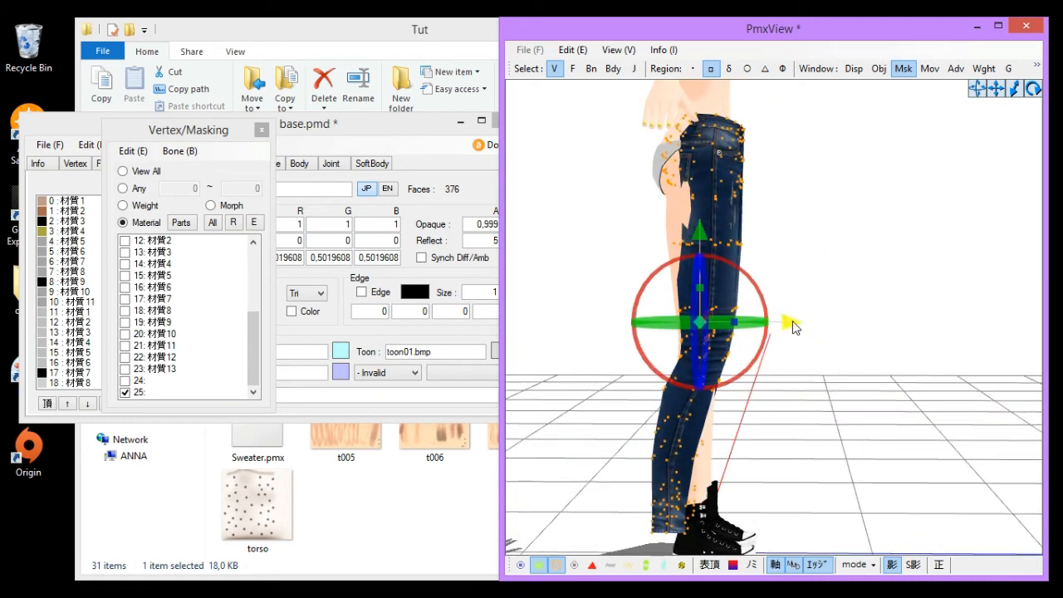
pyautogui.moveTo(793, 326); pyautogui.dragTo(783, 325)
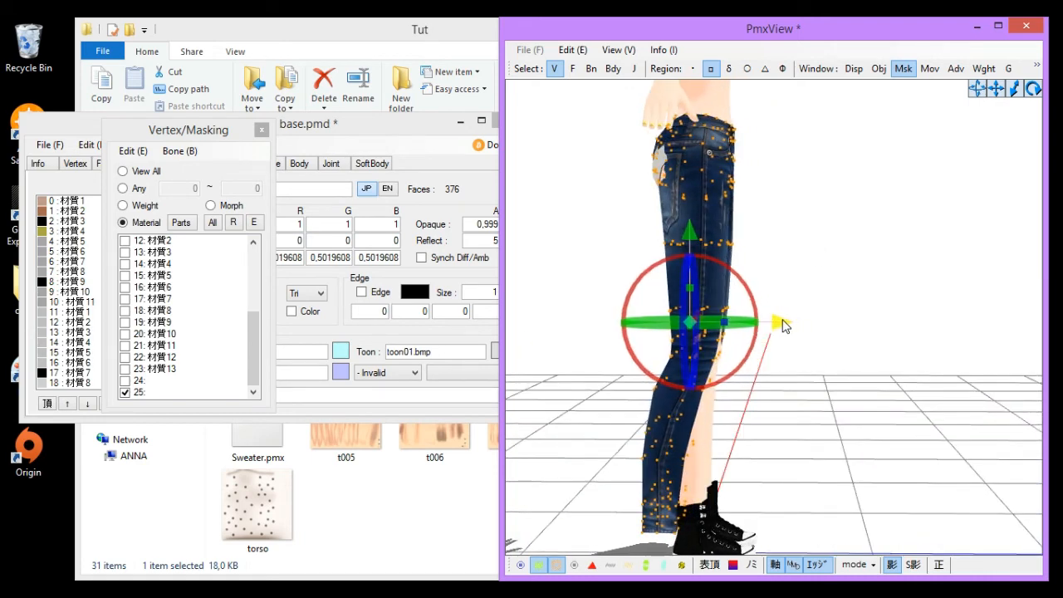
# - Try moving a selection of pant-leg vertices with the gizmo, then undo the move
pyautogui.moveTo(826, 268); pyautogui.dragTo(797, 215, button='right')
pyautogui.moveTo(813, 320); pyautogui.dragTo(939, 232, button='middle')
pyautogui.moveTo(939, 232)
pyautogui.mouseDown(button='right')
pyautogui.moveTo(961, 230)
pyautogui.moveTo(953, 218)
pyautogui.mouseUp(button='right')
pyautogui.moveTo(953, 218); pyautogui.dragTo(931, 254, button='middle')
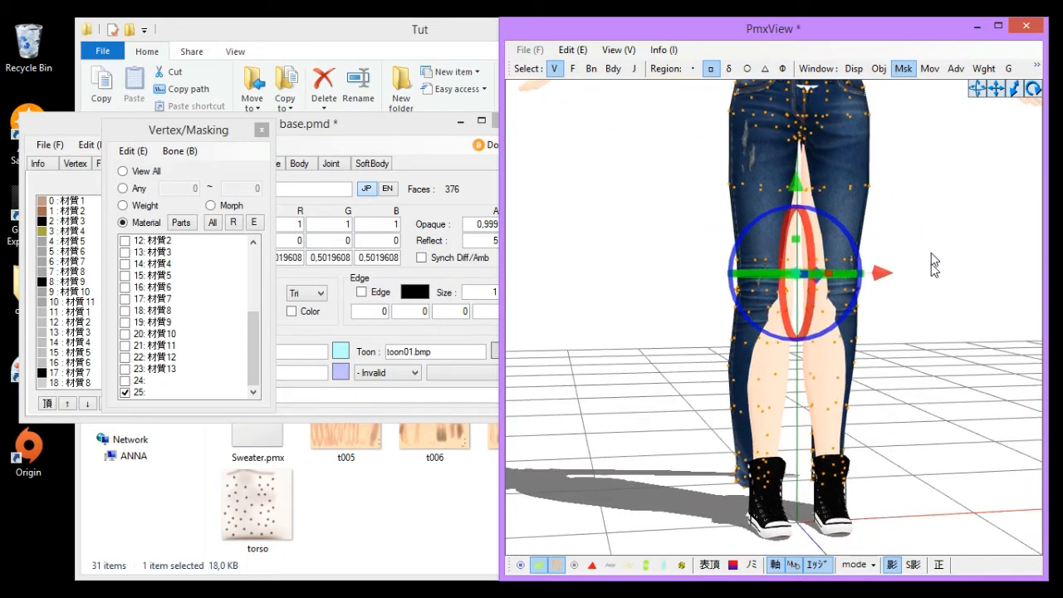
pyautogui.moveTo(931, 252); pyautogui.dragTo(917, 278, button='right')
pyautogui.press('F2')
pyautogui.moveTo(879, 426); pyautogui.dragTo(861, 426, button='middle')
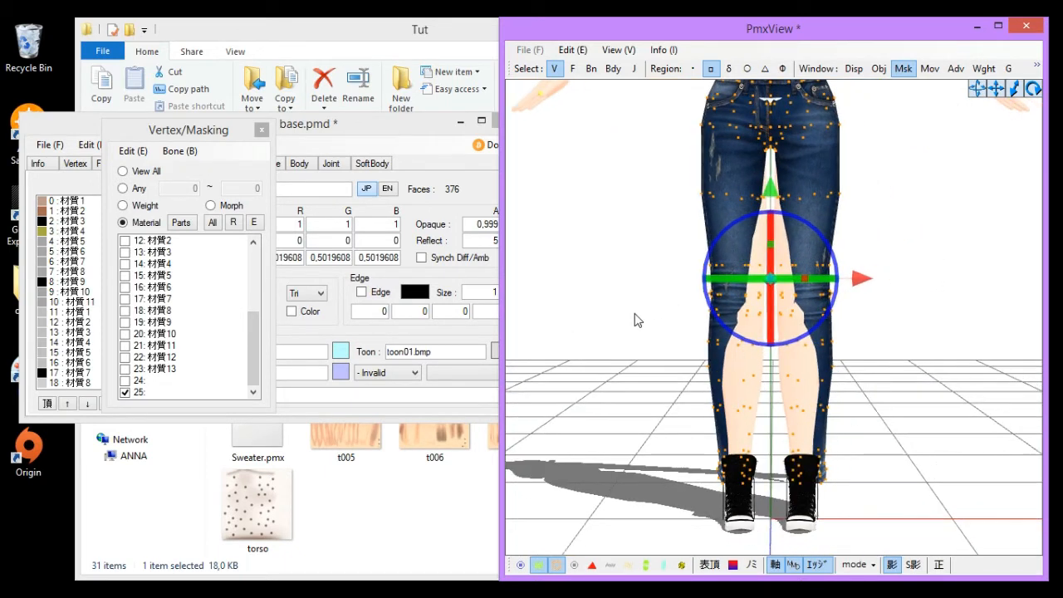
pyautogui.click(654, 200)
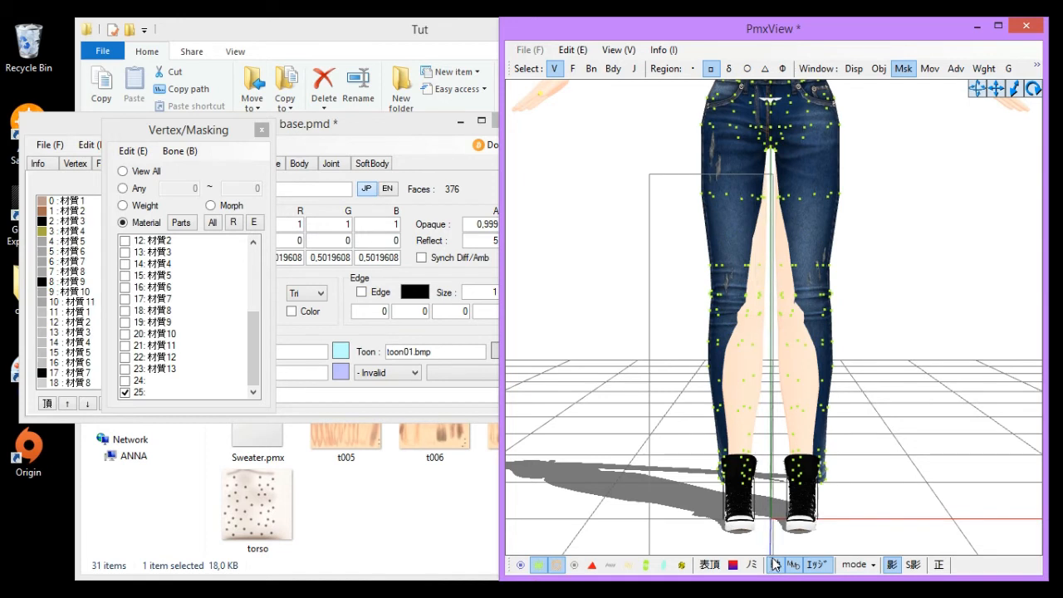
pyautogui.moveTo(774, 564); pyautogui.dragTo(774, 558)
pyautogui.click(704, 403)
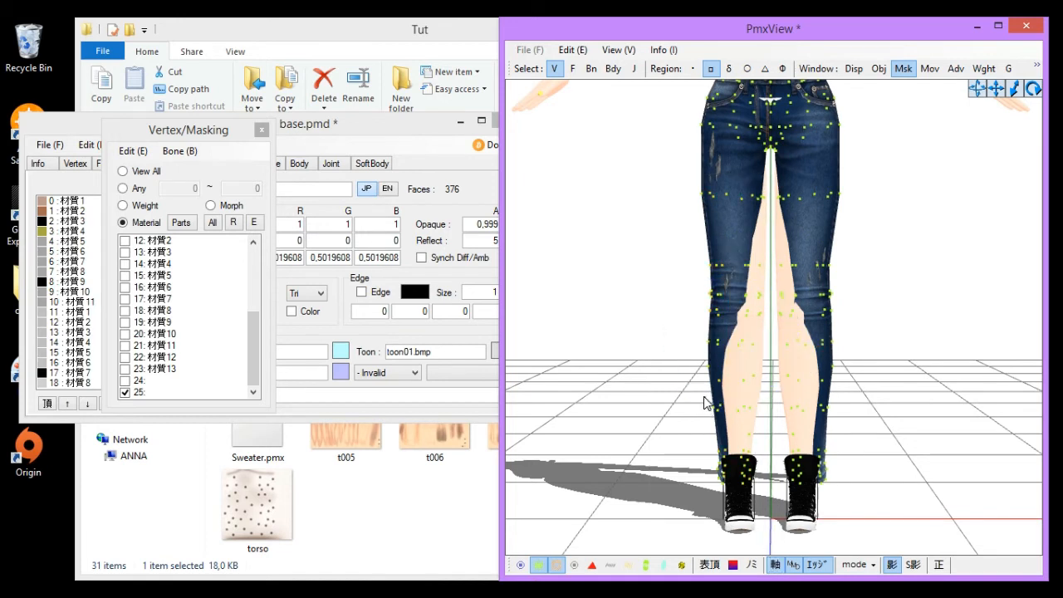
pyautogui.moveTo(780, 526); pyautogui.dragTo(783, 475)
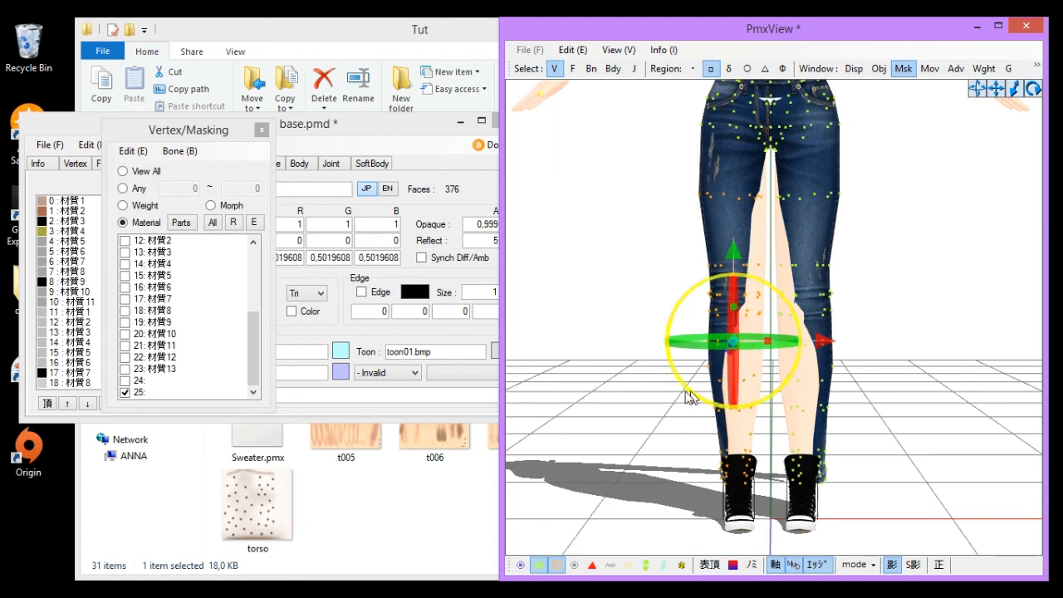
pyautogui.moveTo(837, 342); pyautogui.dragTo(834, 342)
pyautogui.click(941, 280)
pyautogui.hotkey('ctrl', 'z')
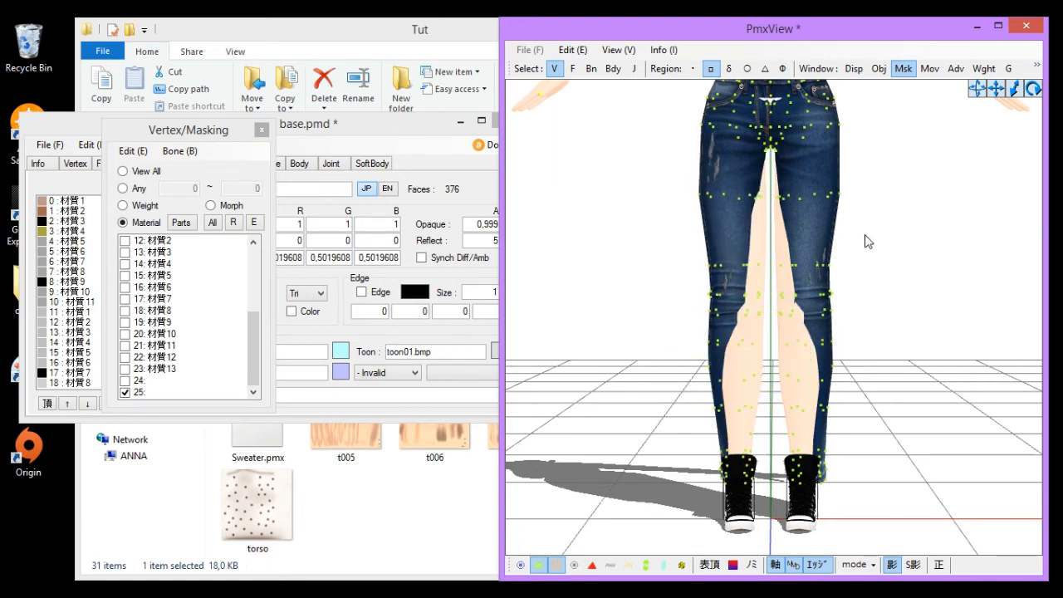
# - Switch the masking from the pants to the first material 材質1
pyautogui.moveTo(791, 373); pyautogui.dragTo(864, 375, button='right')
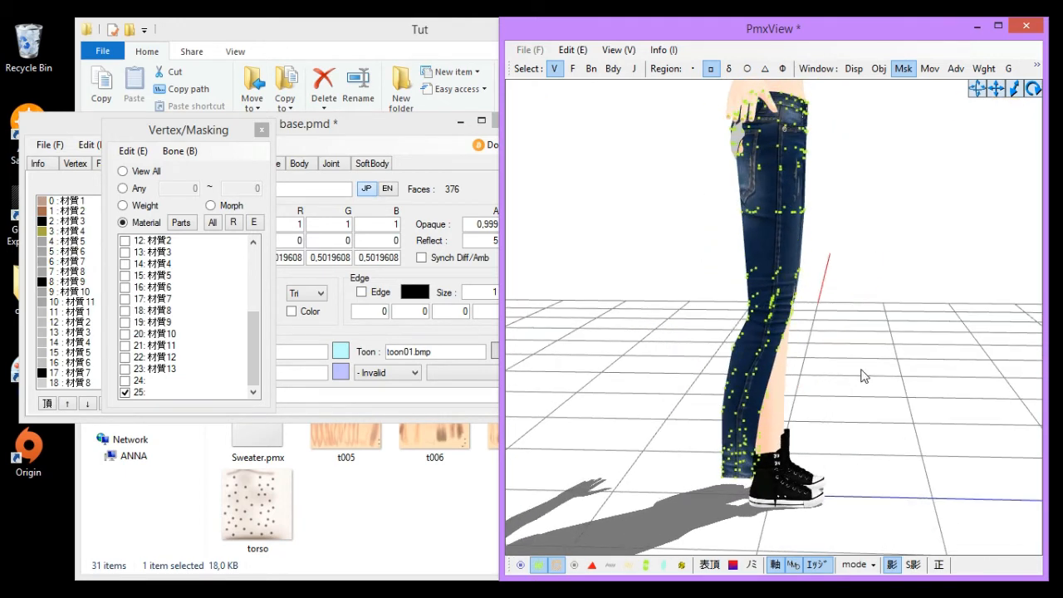
pyautogui.click(149, 394)
pyautogui.moveTo(258, 341); pyautogui.dragTo(255, 253)
pyautogui.click(128, 242)
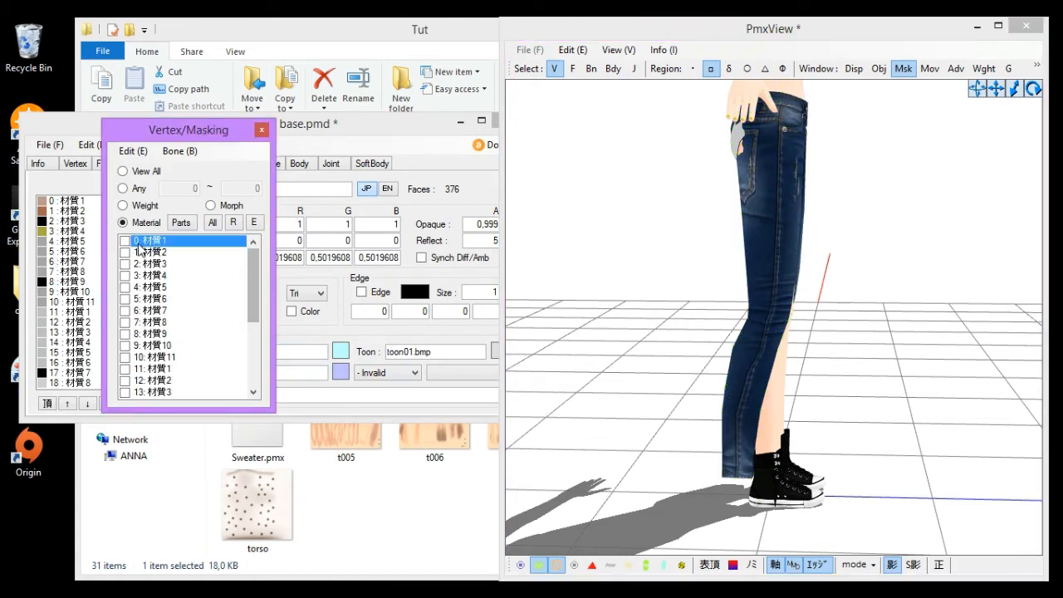
# - Rotate and zoom around the hips to inspect how the pants fit over the body
pyautogui.moveTo(803, 350); pyautogui.dragTo(897, 505, button='right')
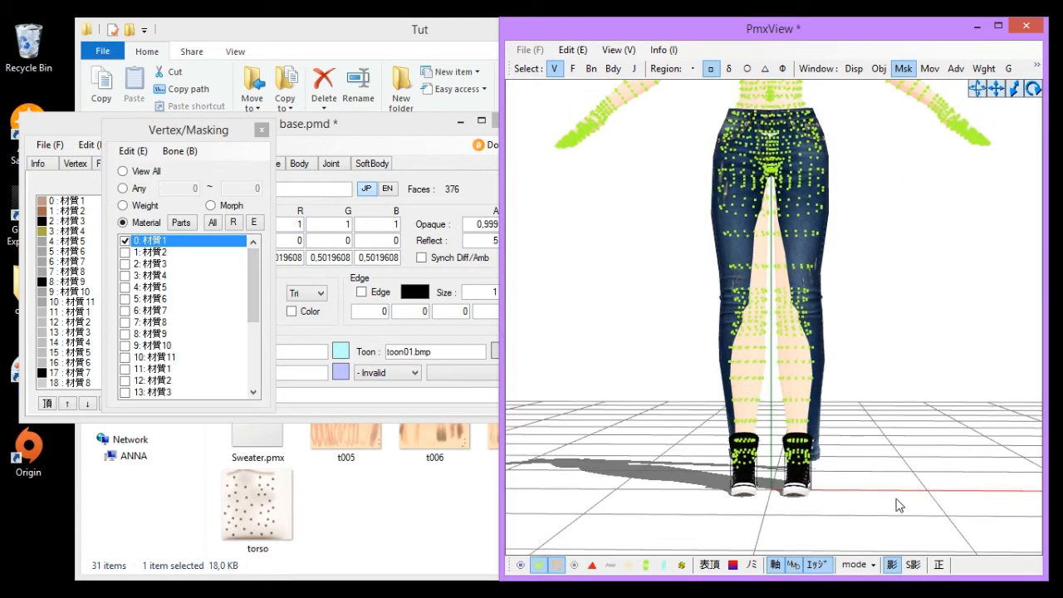
pyautogui.moveTo(646, 304); pyautogui.dragTo(658, 147)
pyautogui.moveTo(707, 185); pyautogui.dragTo(695, 330, button='middle')
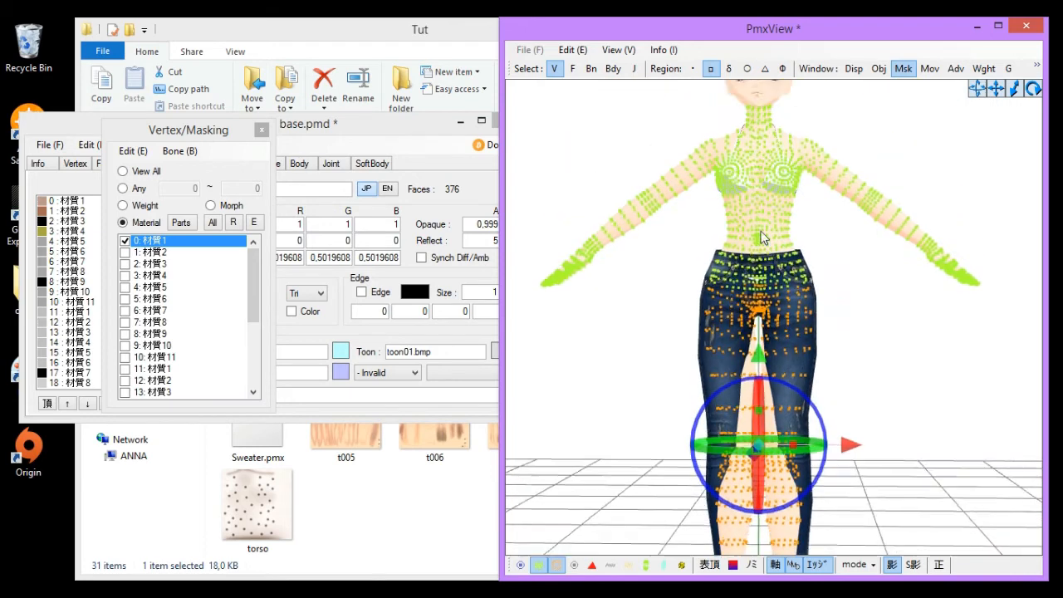
pyautogui.scroll(3, 695, 330)
pyautogui.scroll(5, 697, 332)
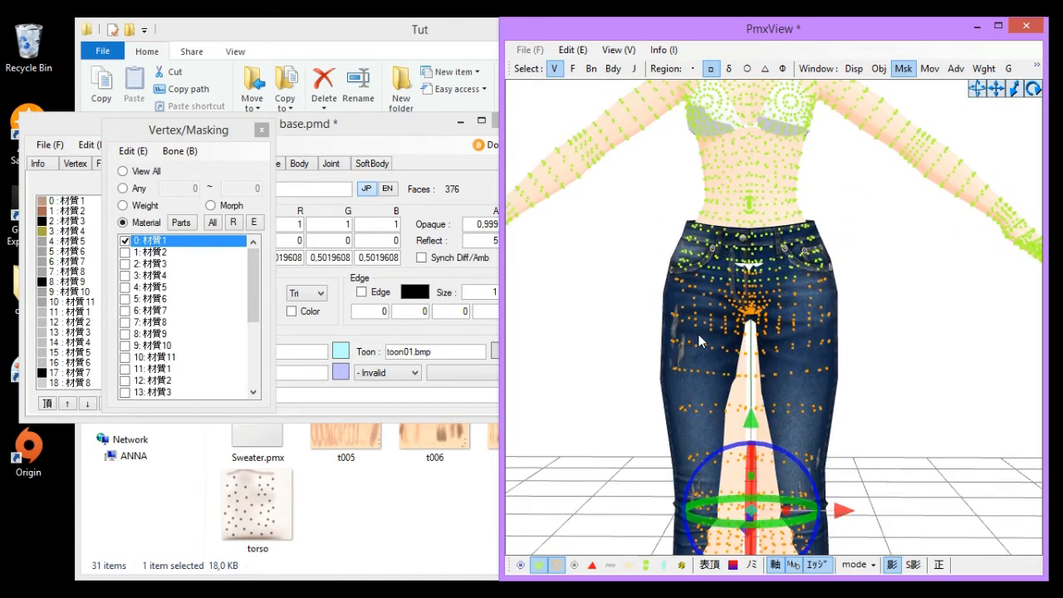
pyautogui.moveTo(658, 359); pyautogui.dragTo(874, 254)
pyautogui.moveTo(866, 255); pyautogui.dragTo(904, 353, button='right')
pyautogui.scroll(-1, 905, 347)
pyautogui.scroll(1, 903, 354)
pyautogui.scroll(1, 780, 250)
pyautogui.scroll(2, 764, 261)
pyautogui.scroll(-1, 764, 262)
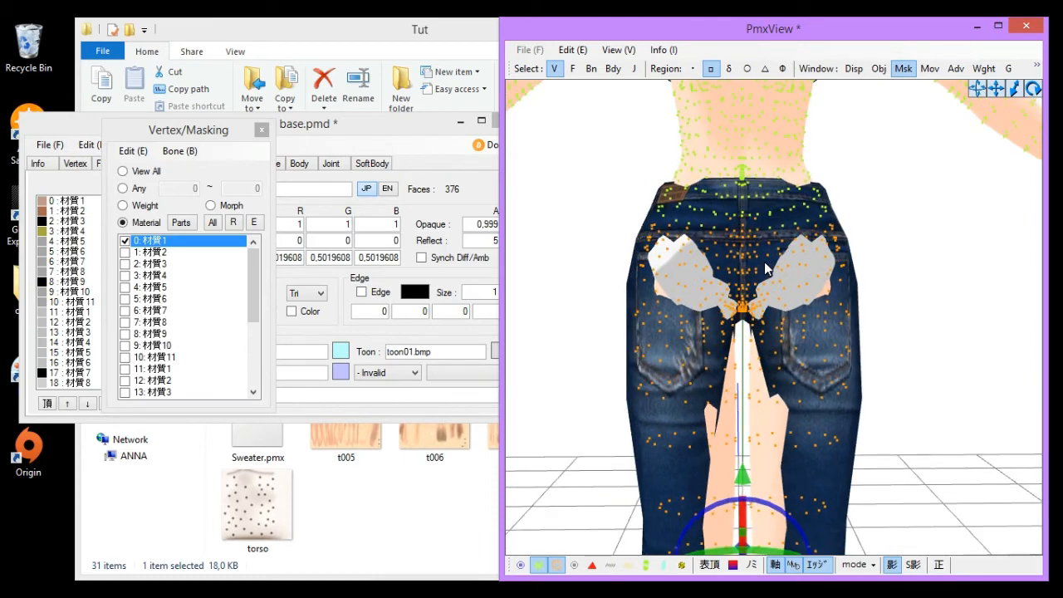
pyautogui.moveTo(765, 262); pyautogui.dragTo(706, 333, button='right')
# - Split the selected hip-area faces of material 0: 材質1 into a new material
pyautogui.rightClick(171, 241)
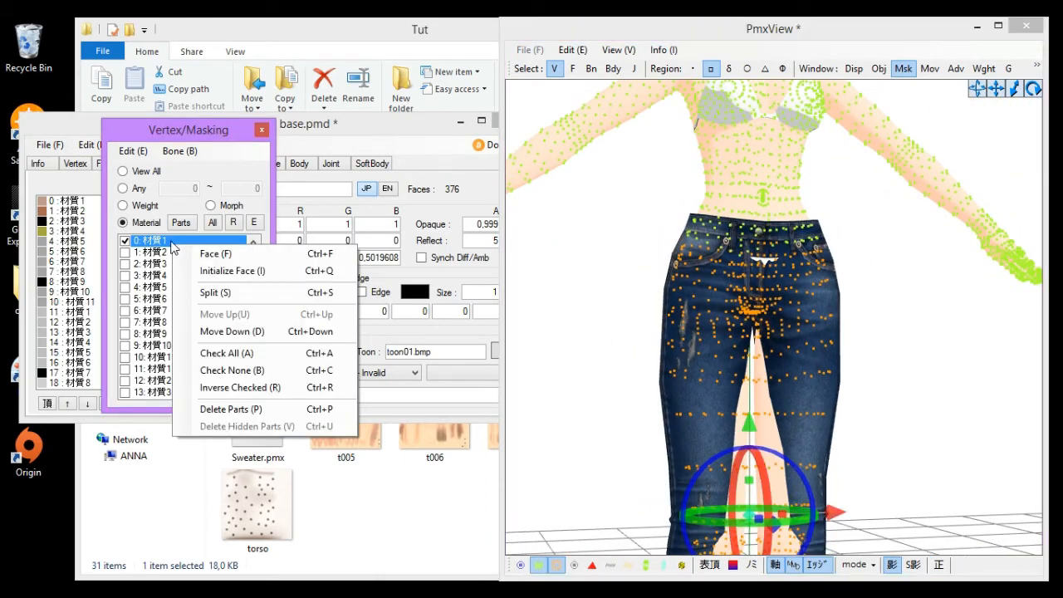
pyautogui.click(278, 271)
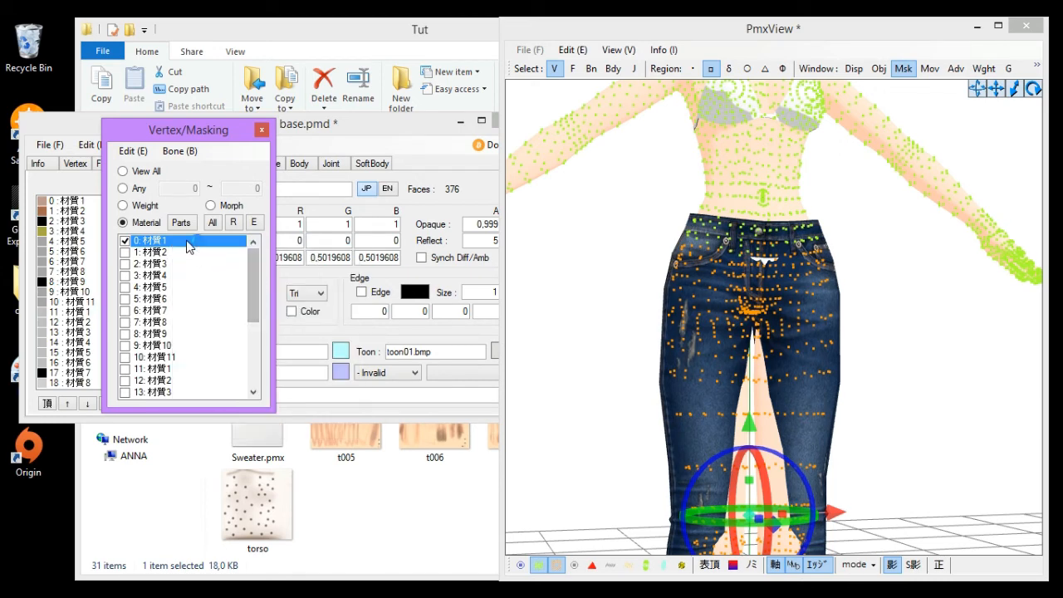
pyautogui.rightClick(189, 247)
pyautogui.click(242, 288)
pyautogui.click(563, 370)
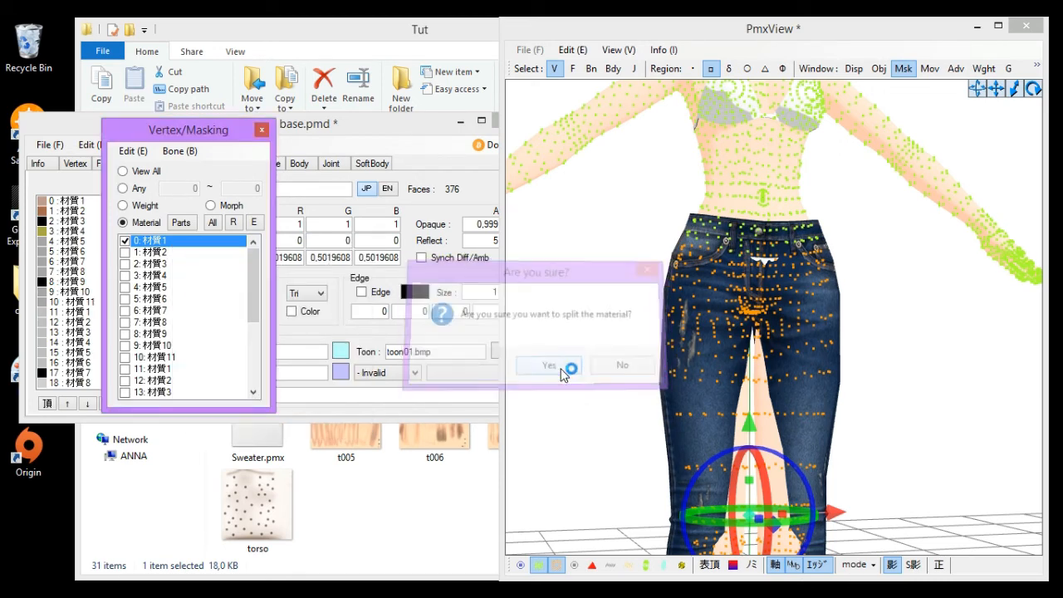
# - Mask only the new split-off material 1: New and delete its parts
pyautogui.click(166, 242)
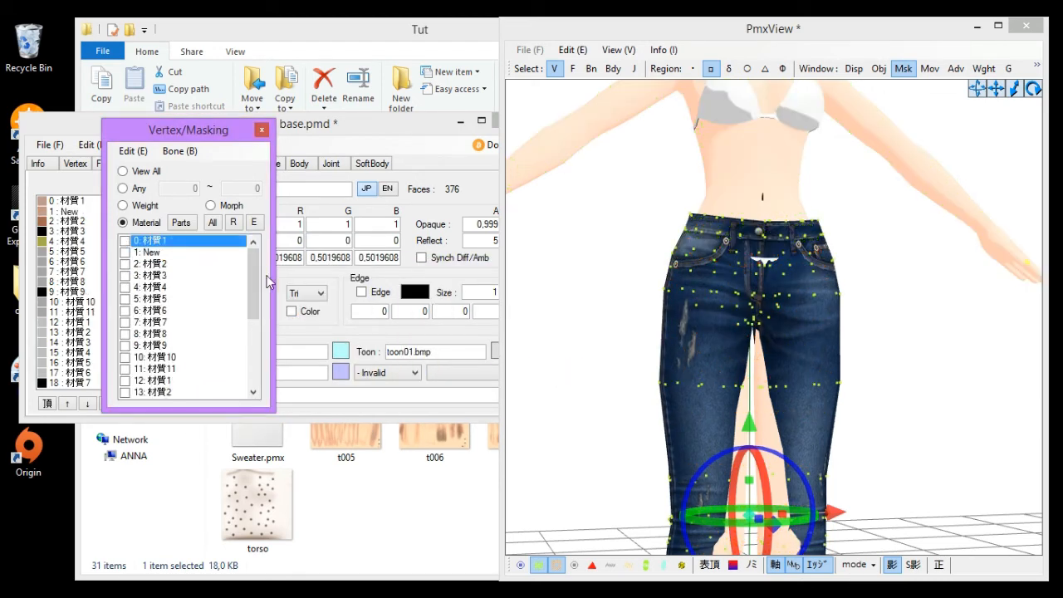
pyautogui.moveTo(256, 284); pyautogui.dragTo(270, 237)
pyautogui.click(144, 393)
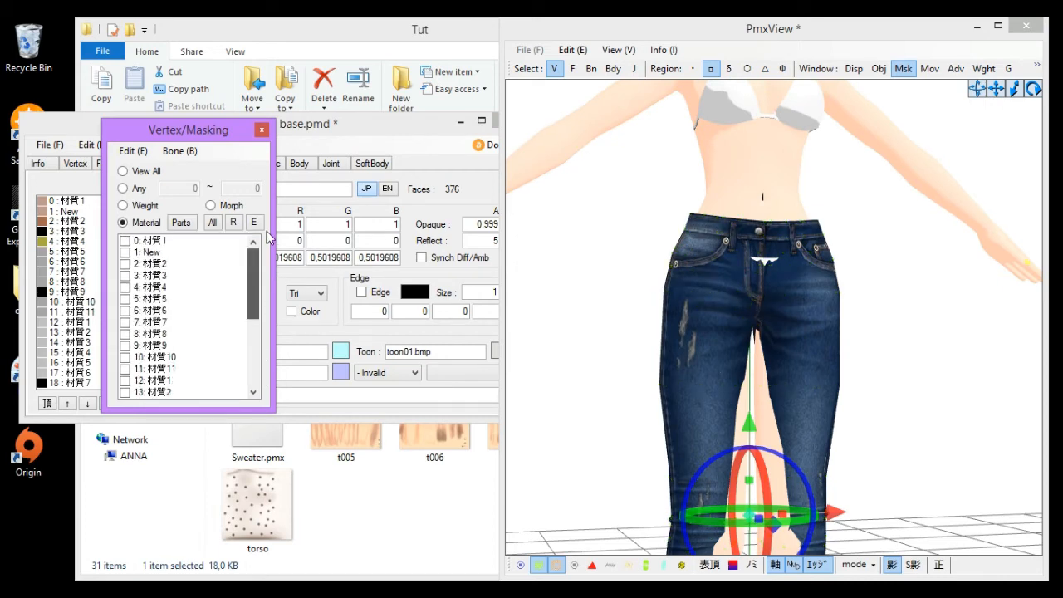
pyautogui.click(153, 253)
pyautogui.rightClick(153, 253)
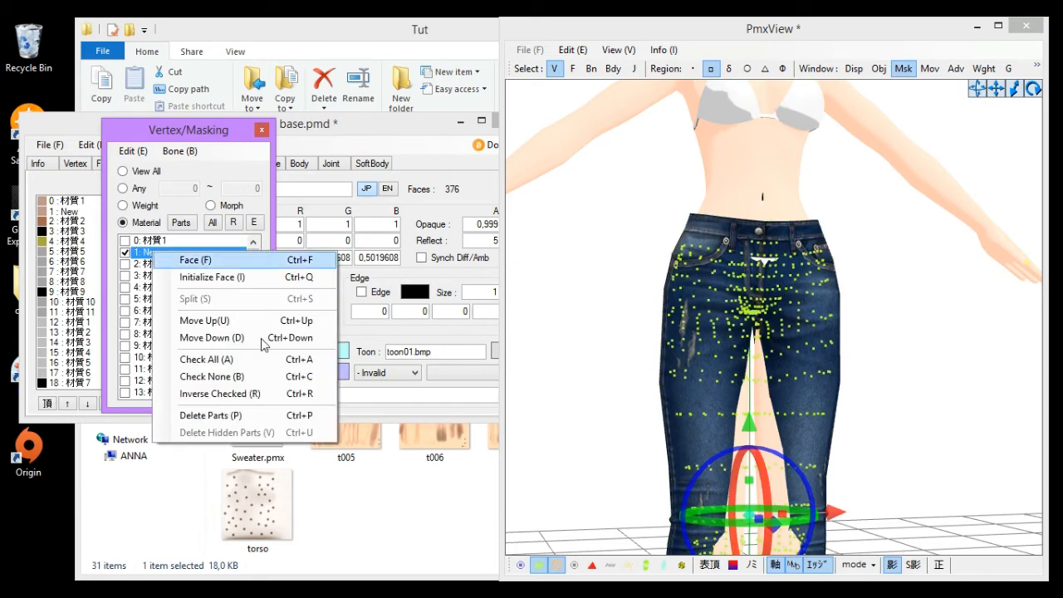
pyautogui.click(269, 417)
pyautogui.click(568, 364)
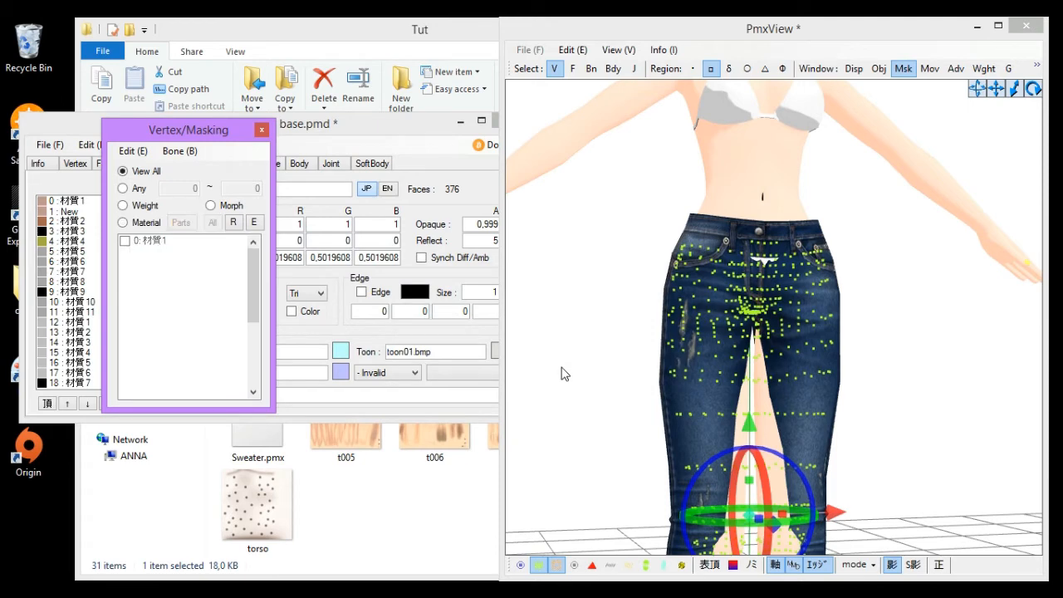
# - Orbit around the full model and mask materials 材質2 through 材質6 one at a time to inspect each part
pyautogui.click(876, 316)
pyautogui.scroll(-2, 842, 335)
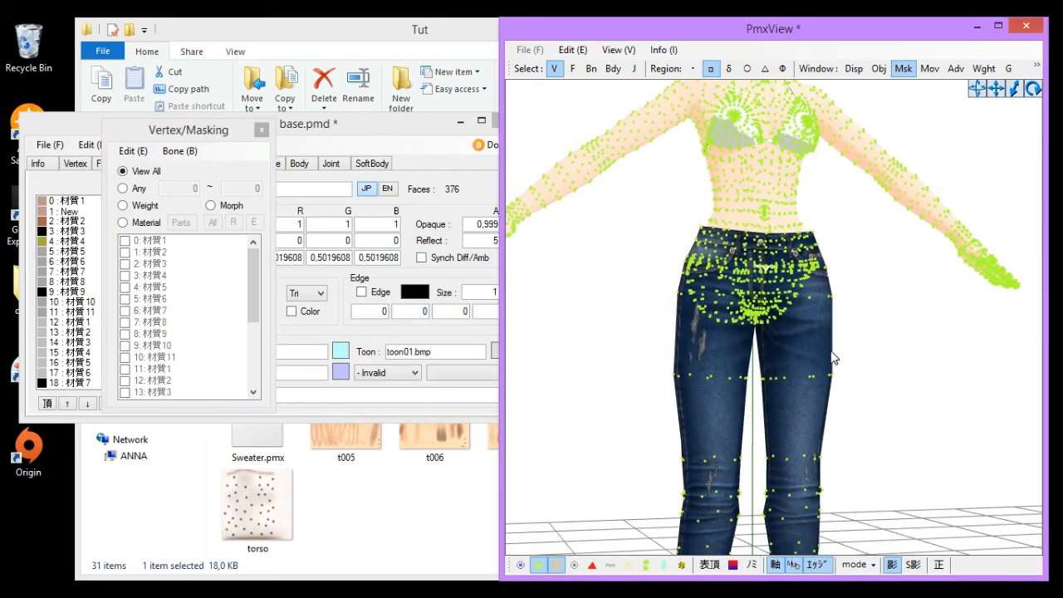
pyautogui.moveTo(830, 363); pyautogui.dragTo(833, 329, button='middle')
pyautogui.scroll(-2, 806, 343)
pyautogui.moveTo(722, 379); pyautogui.dragTo(683, 457, button='middle')
pyautogui.scroll(1, 683, 457)
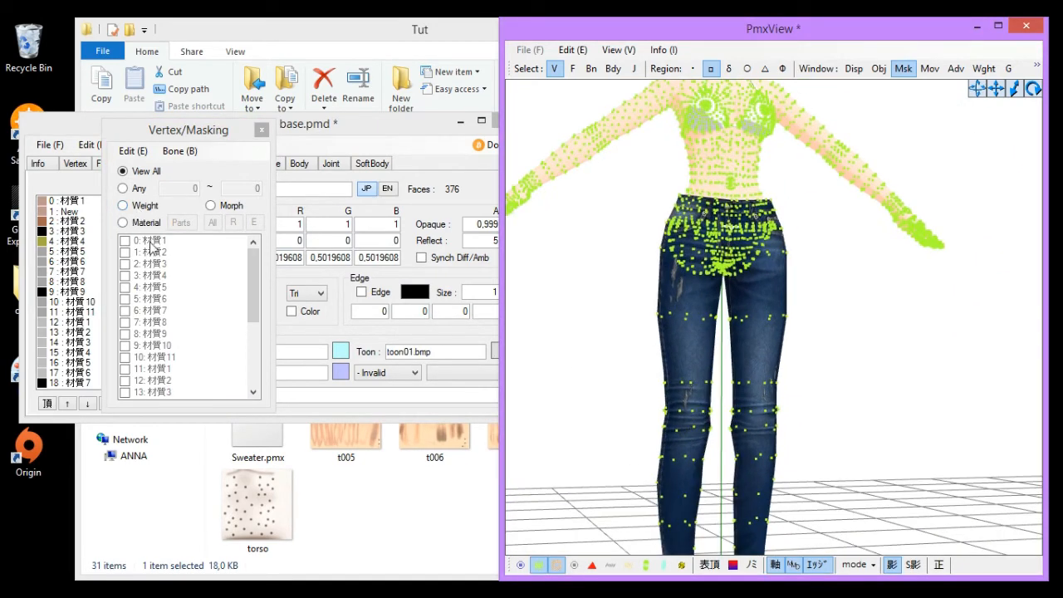
pyautogui.click(131, 223)
pyautogui.moveTo(777, 312); pyautogui.dragTo(750, 319, button='right')
pyautogui.click(126, 252)
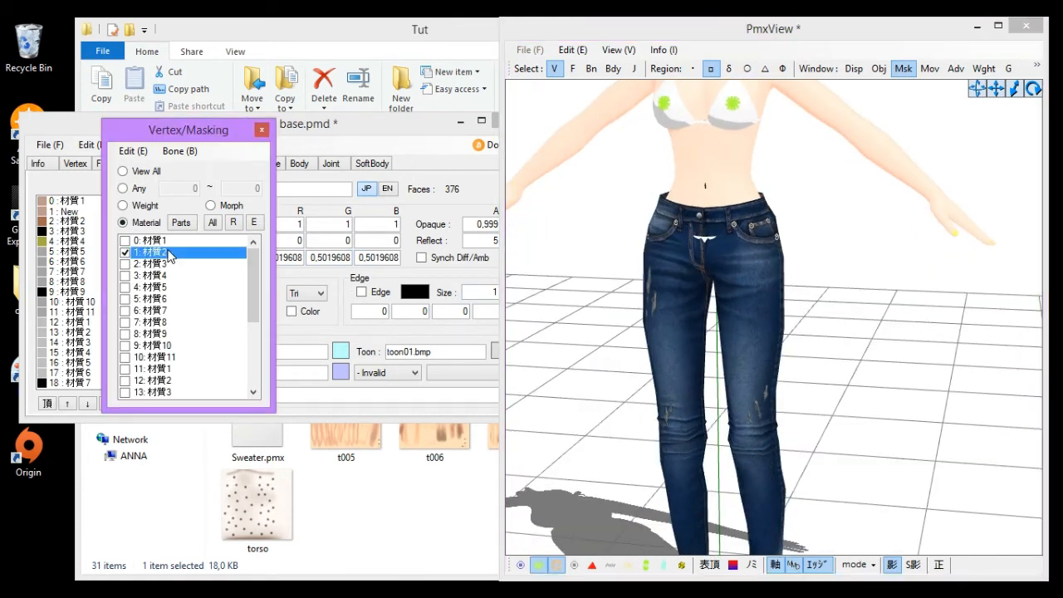
pyautogui.click(164, 264)
pyautogui.click(160, 275)
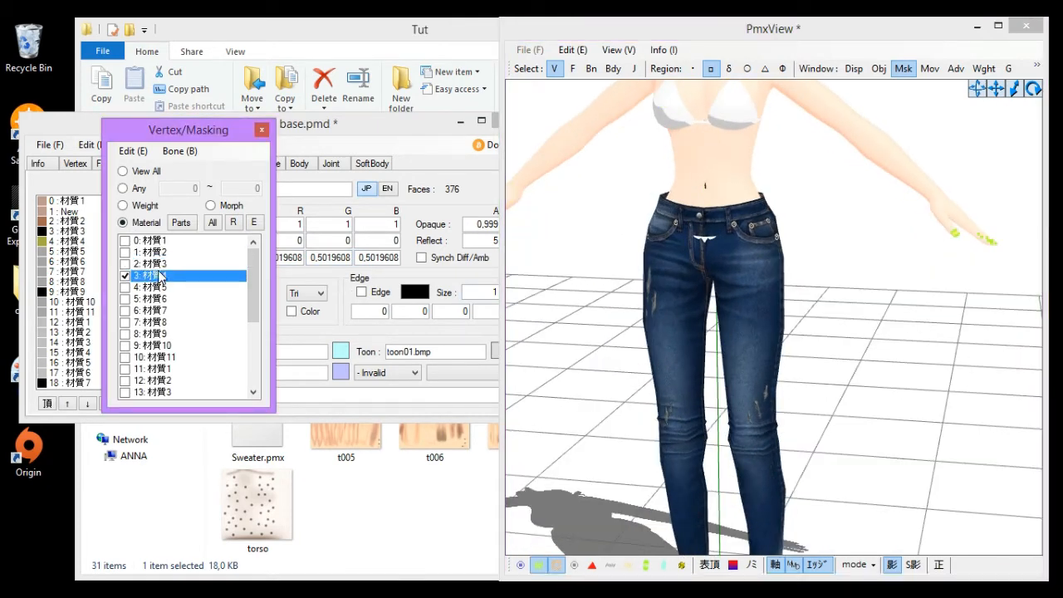
pyautogui.click(158, 288)
pyautogui.click(158, 300)
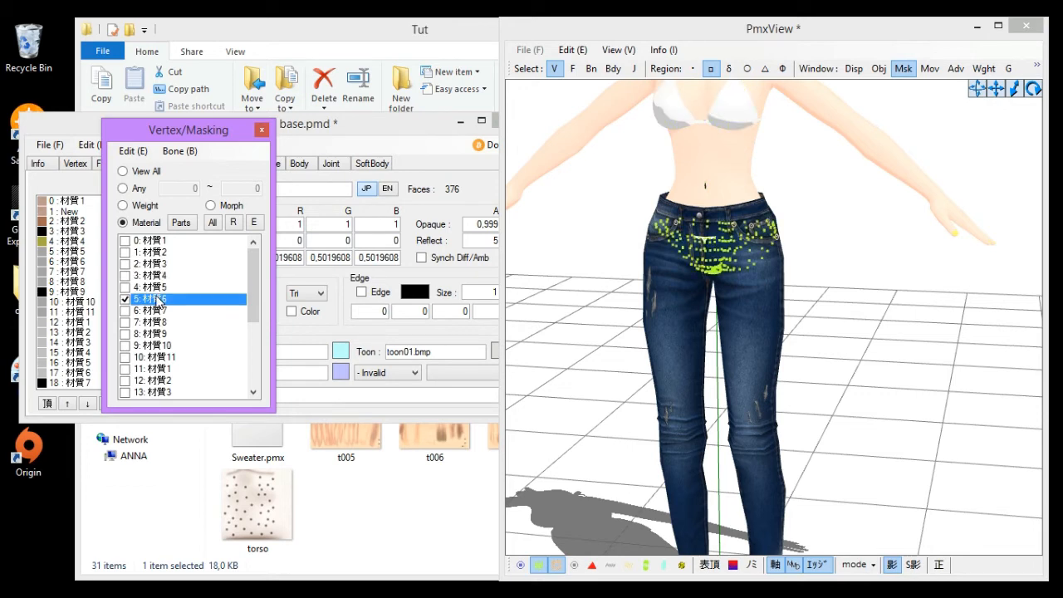
# - Delete the parts of material 5: 材質6
pyautogui.rightClick(158, 300)
pyautogui.click(249, 476)
pyautogui.click(559, 368)
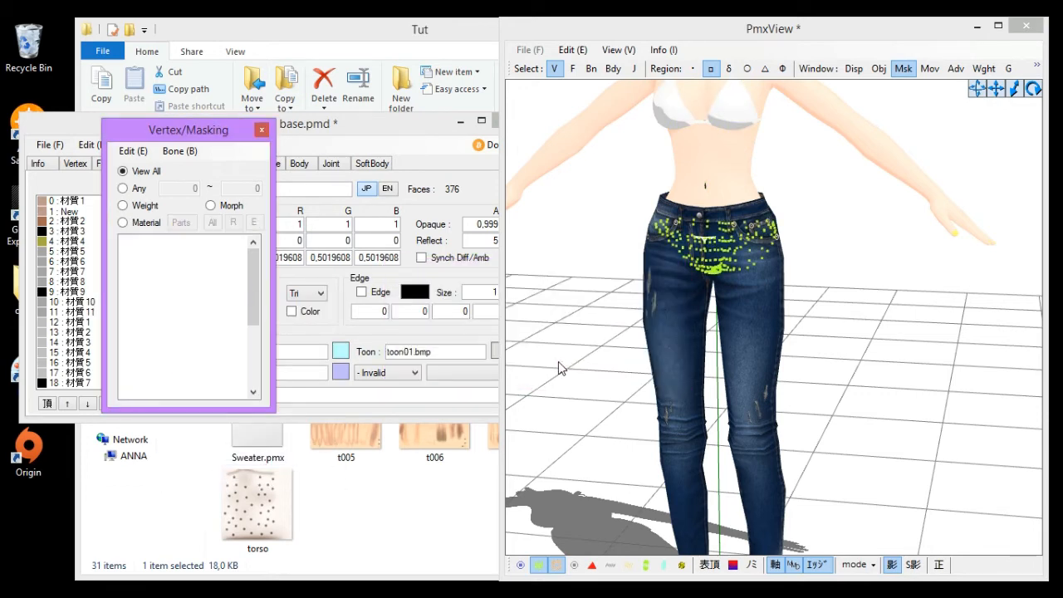
# - Mask material 6: 材質8 and delete its parts
pyautogui.click(124, 222)
pyautogui.click(154, 311)
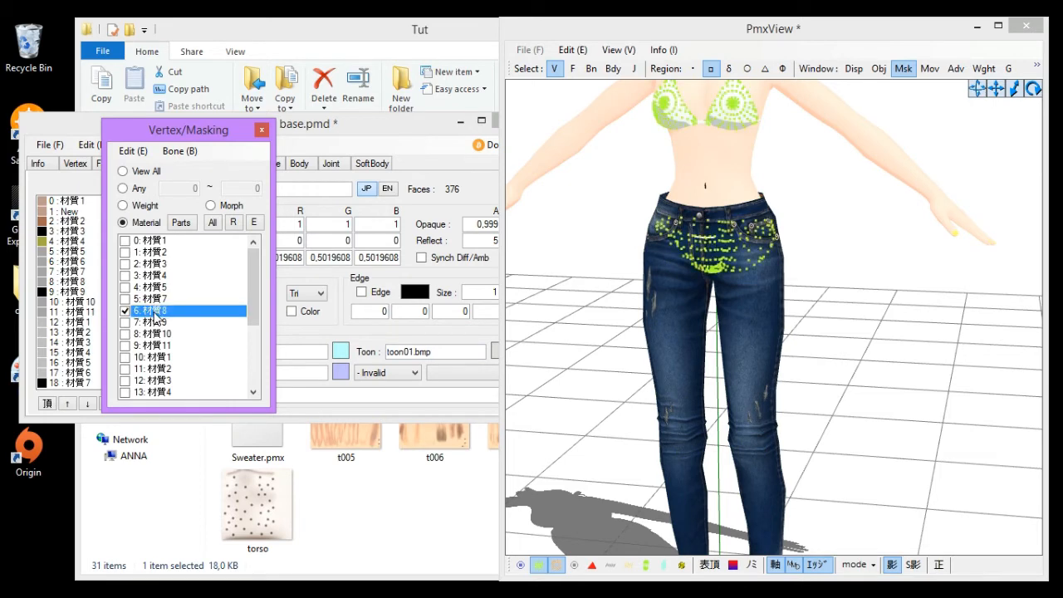
pyautogui.rightClick(153, 316)
pyautogui.click(259, 455)
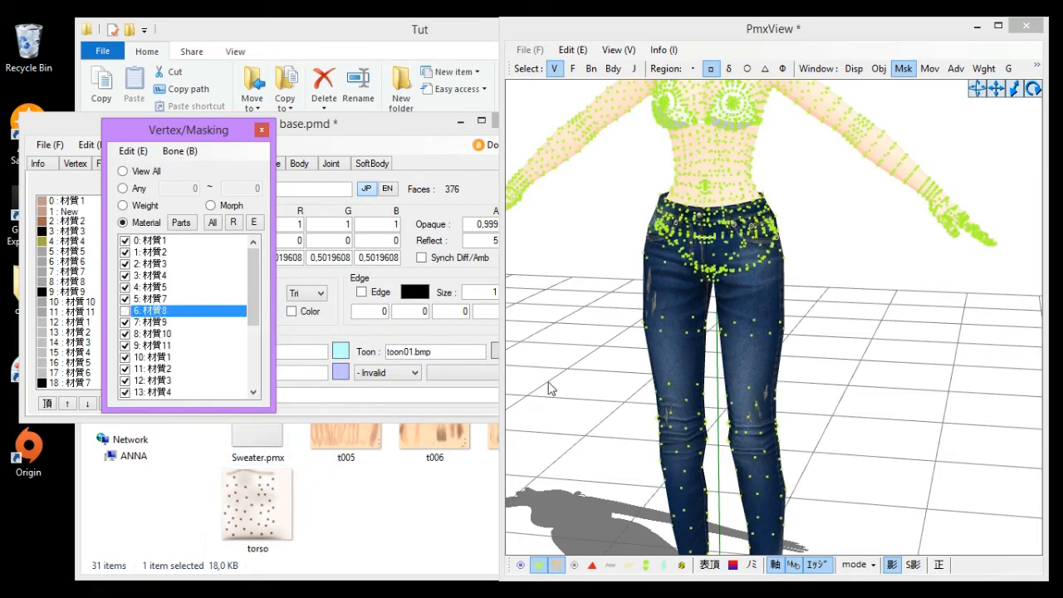
pyautogui.rightClick(166, 320)
pyautogui.click(220, 450)
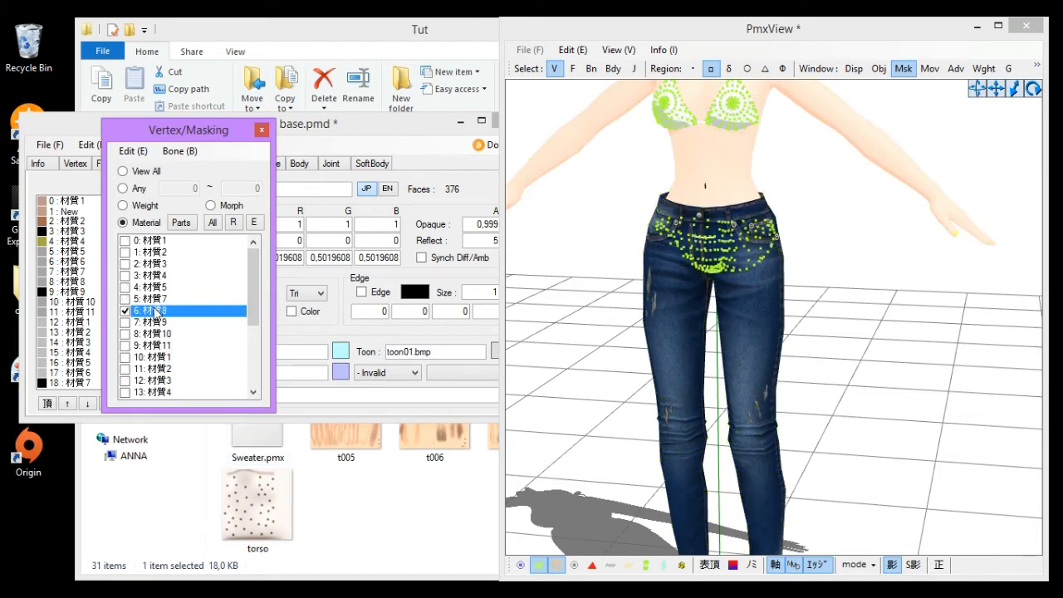
pyautogui.rightClick(156, 309)
pyautogui.click(212, 472)
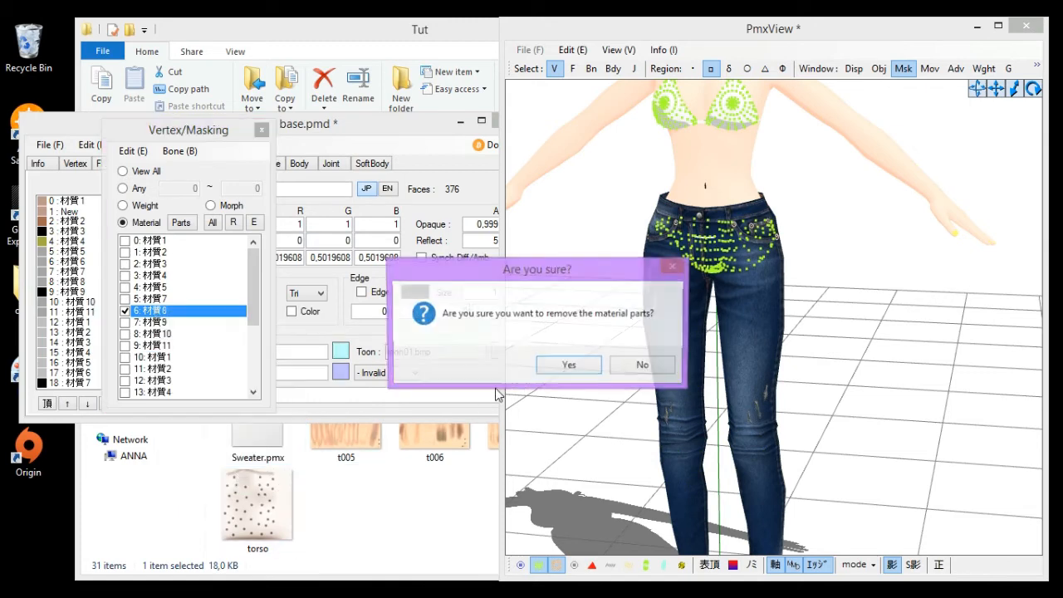
pyautogui.click(573, 366)
# - Mask material 6: 材質9 and split its selected hip-area faces into a new material
pyautogui.click(138, 224)
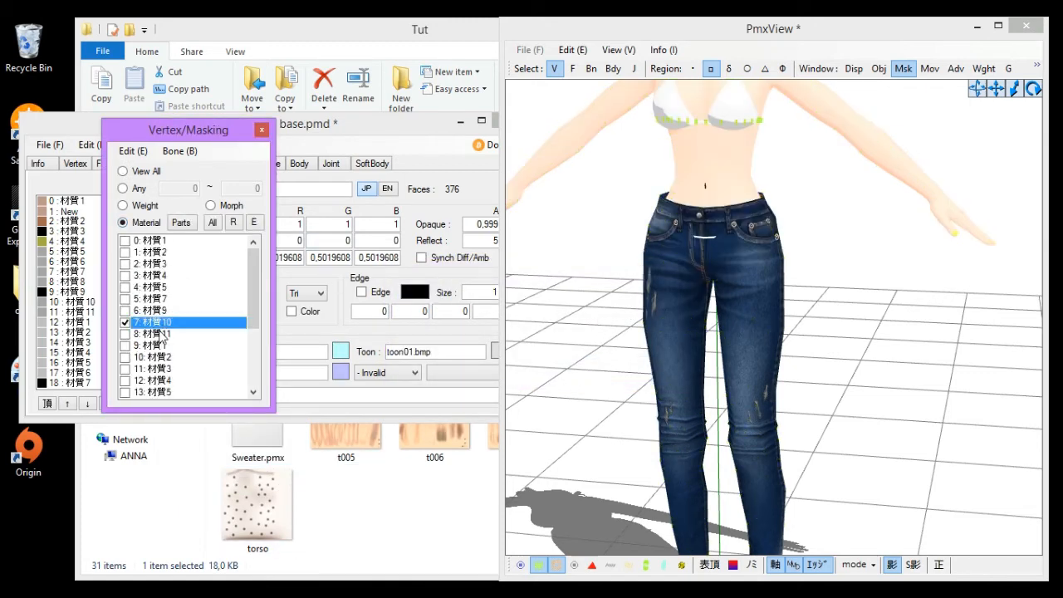
pyautogui.click(157, 334)
pyautogui.click(166, 311)
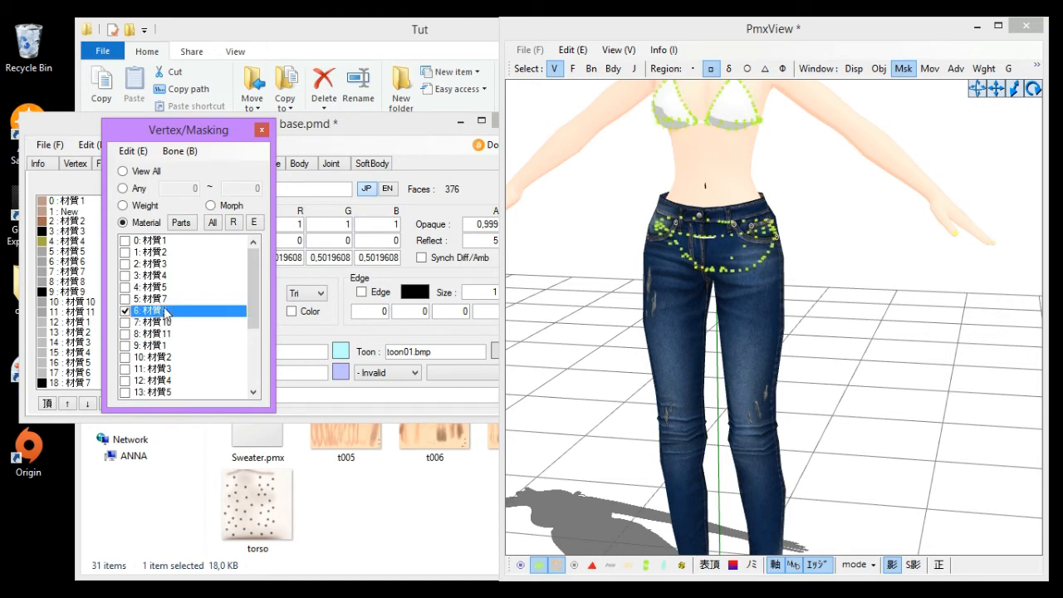
pyautogui.moveTo(693, 199); pyautogui.dragTo(710, 281, button='right')
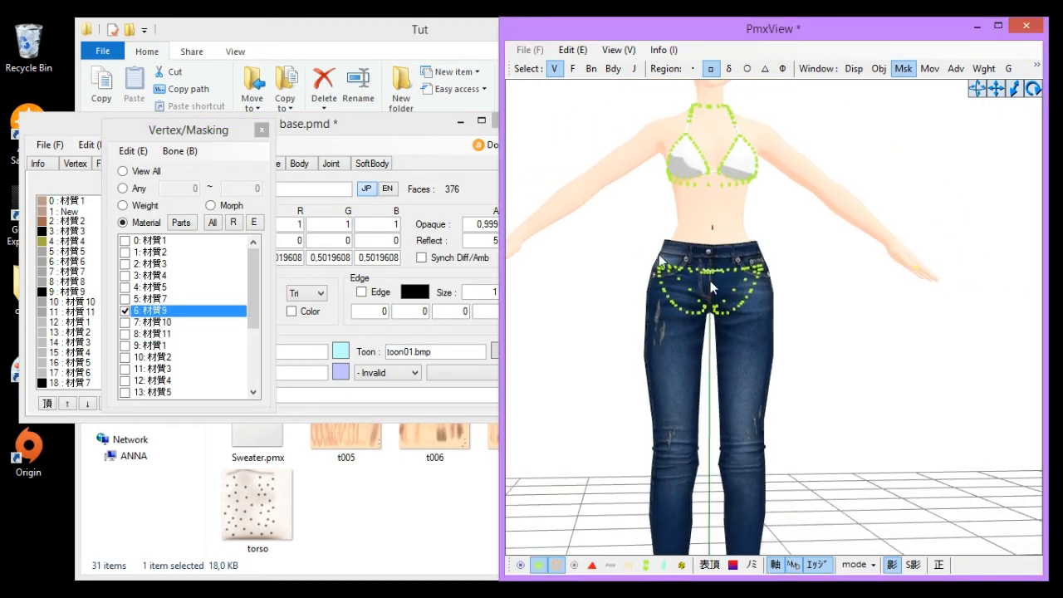
pyautogui.moveTo(837, 391); pyautogui.dragTo(837, 389)
pyautogui.rightClick(149, 305)
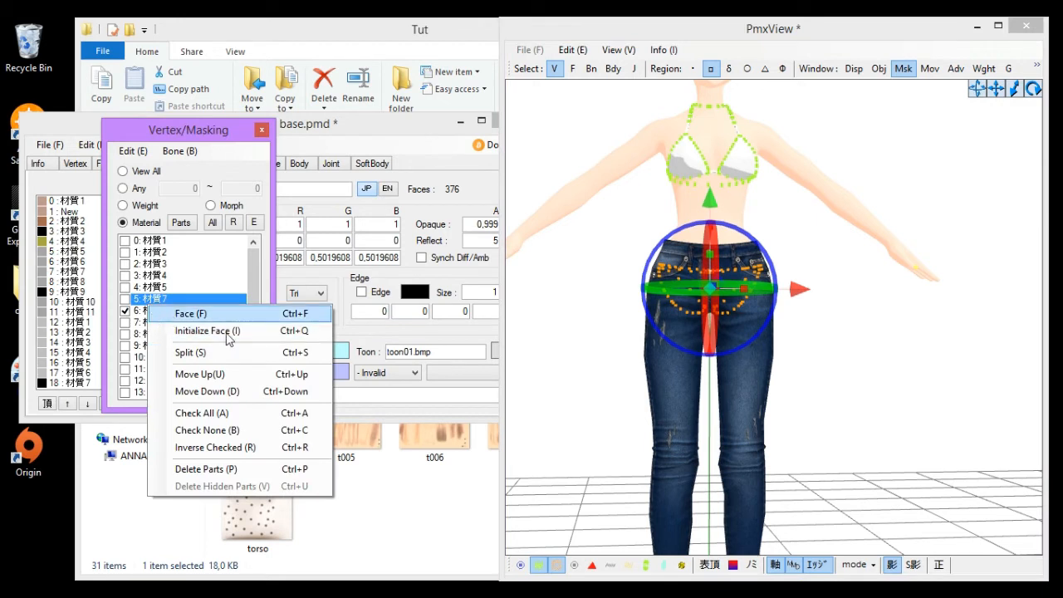
pyautogui.rightClick(140, 256)
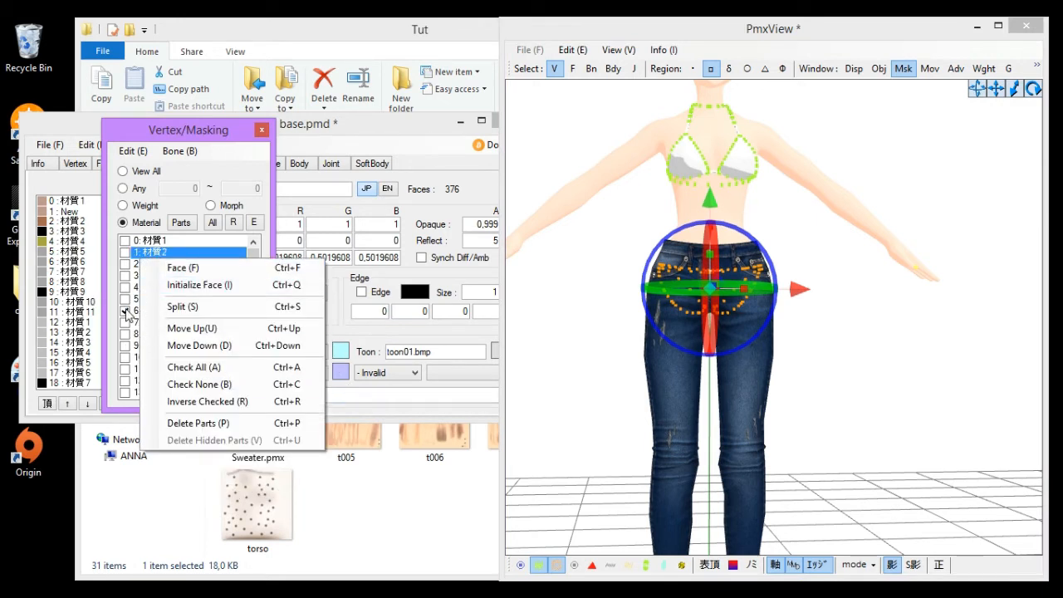
pyautogui.click(129, 313)
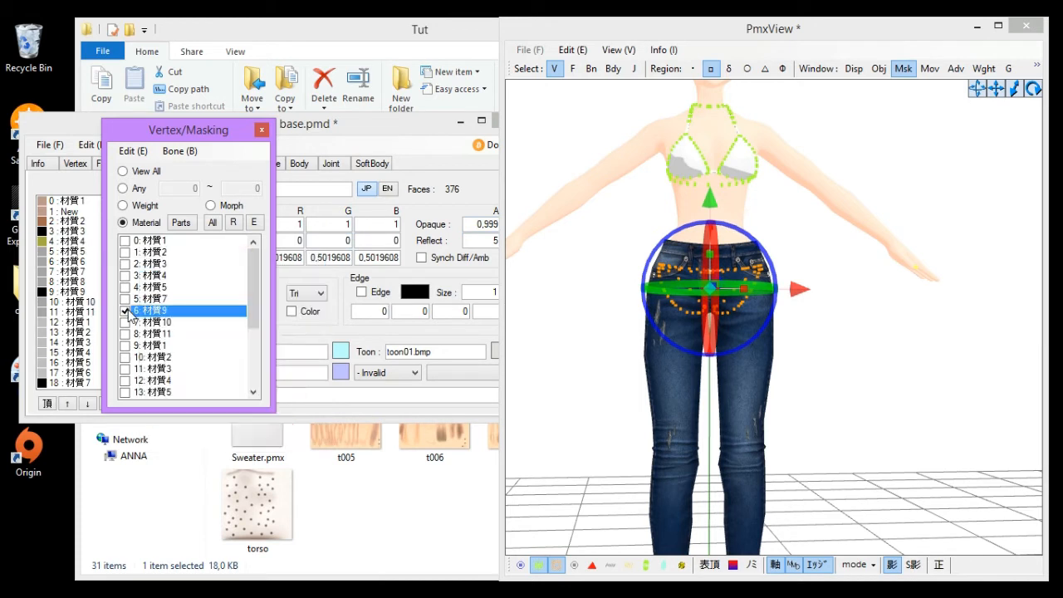
pyautogui.rightClick(130, 313)
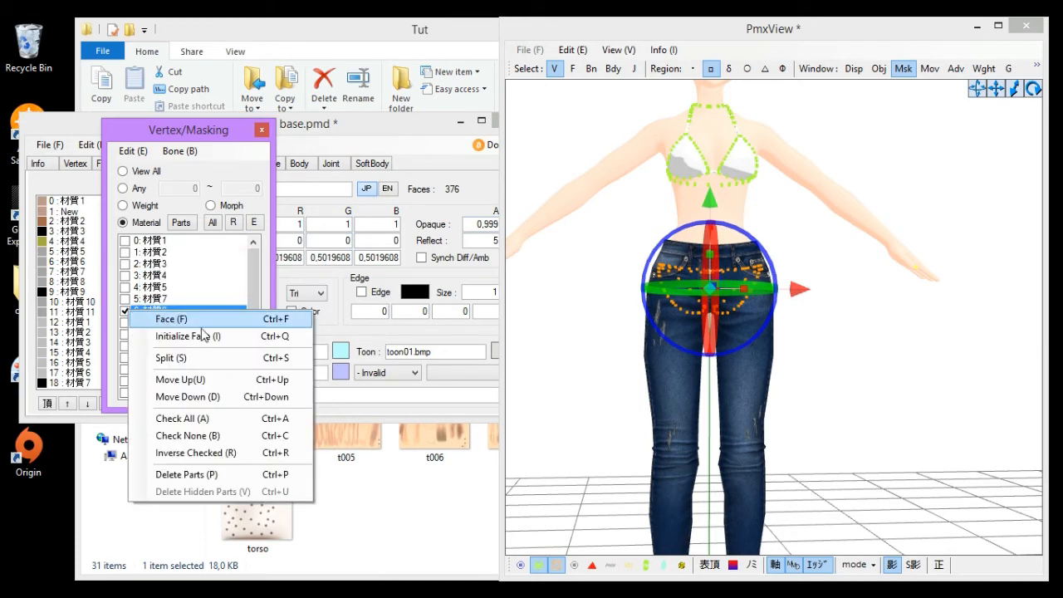
pyautogui.click(241, 358)
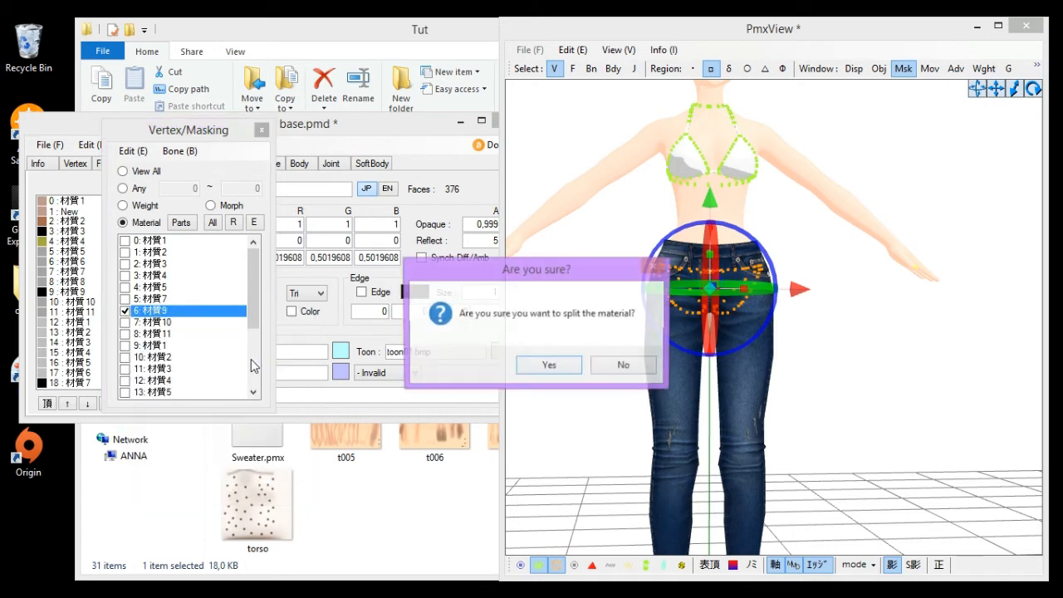
pyautogui.click(549, 366)
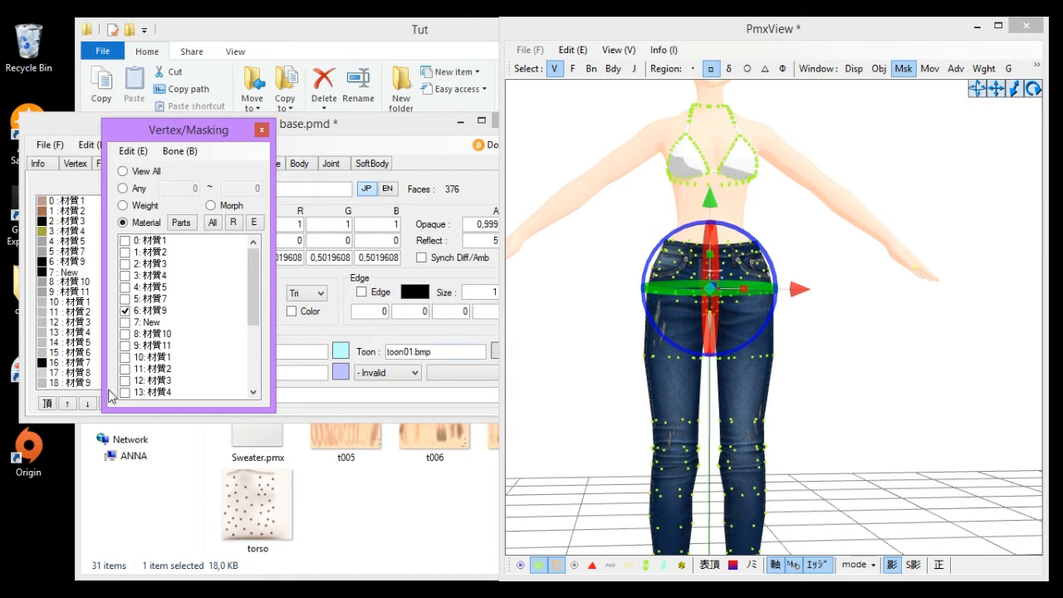
# - Mask the new split-off material 7: New and delete its parts
pyautogui.click(149, 322)
pyautogui.moveTo(253, 307); pyautogui.dragTo(190, 402)
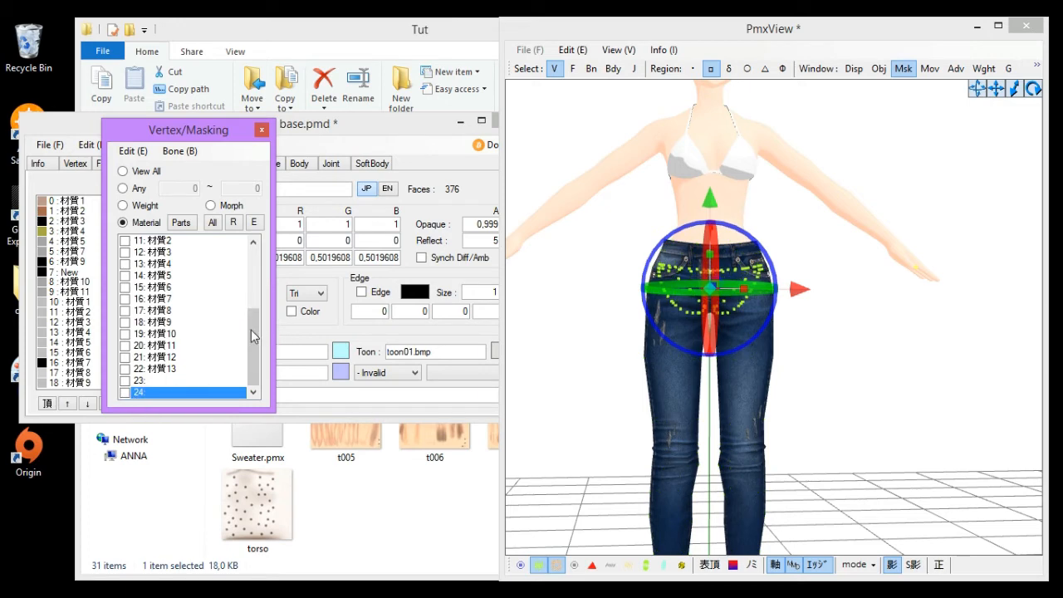
pyautogui.moveTo(253, 335); pyautogui.dragTo(210, 265)
pyautogui.rightClick(147, 326)
pyautogui.click(199, 490)
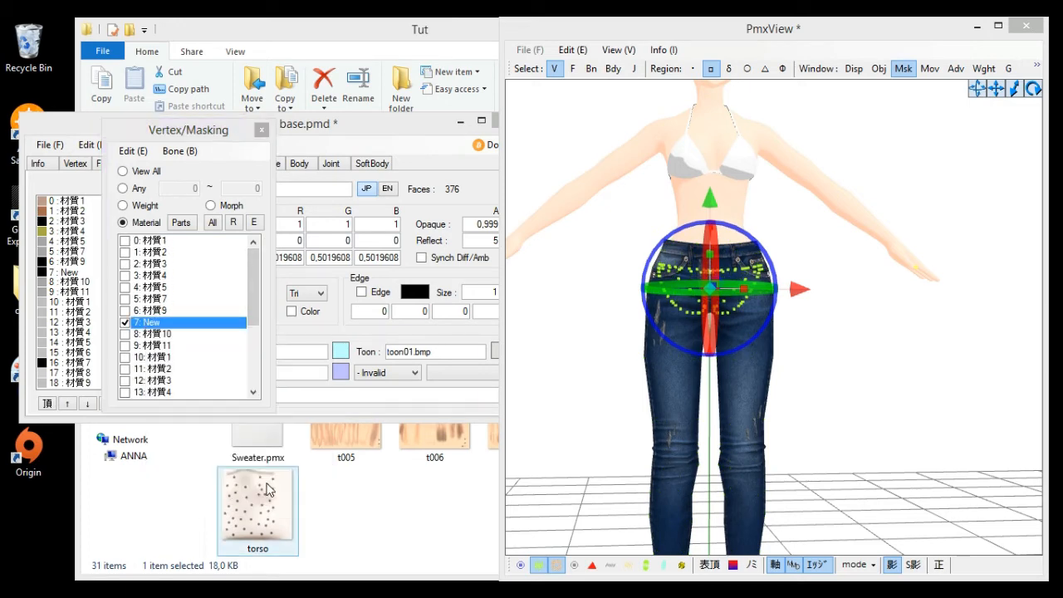
pyautogui.click(572, 366)
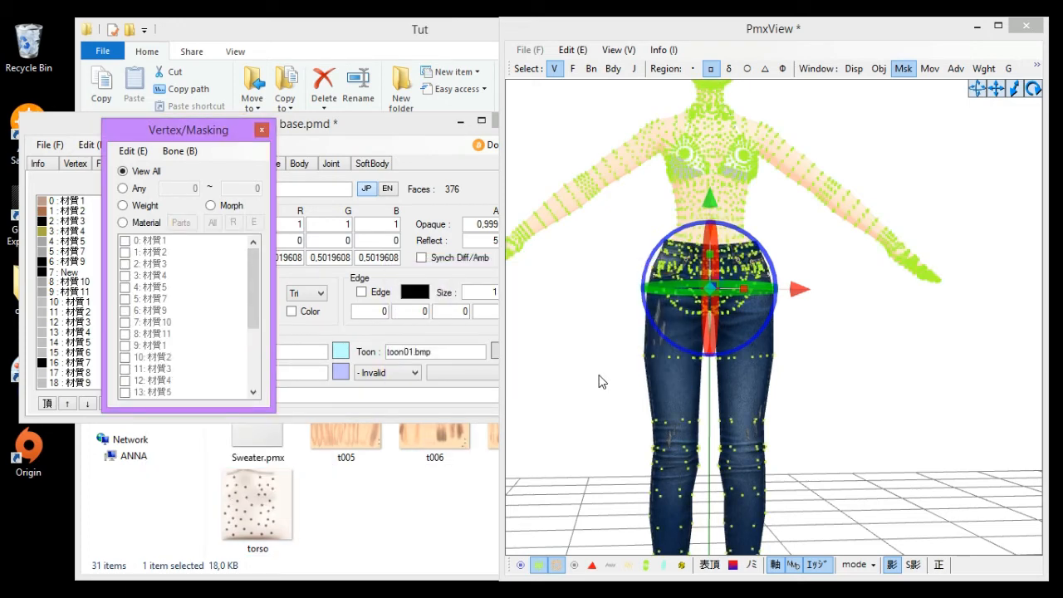
# - Mask material 5: 材質7, box-select its hip vertices and split them into a new material
pyautogui.click(598, 376)
pyautogui.click(138, 220)
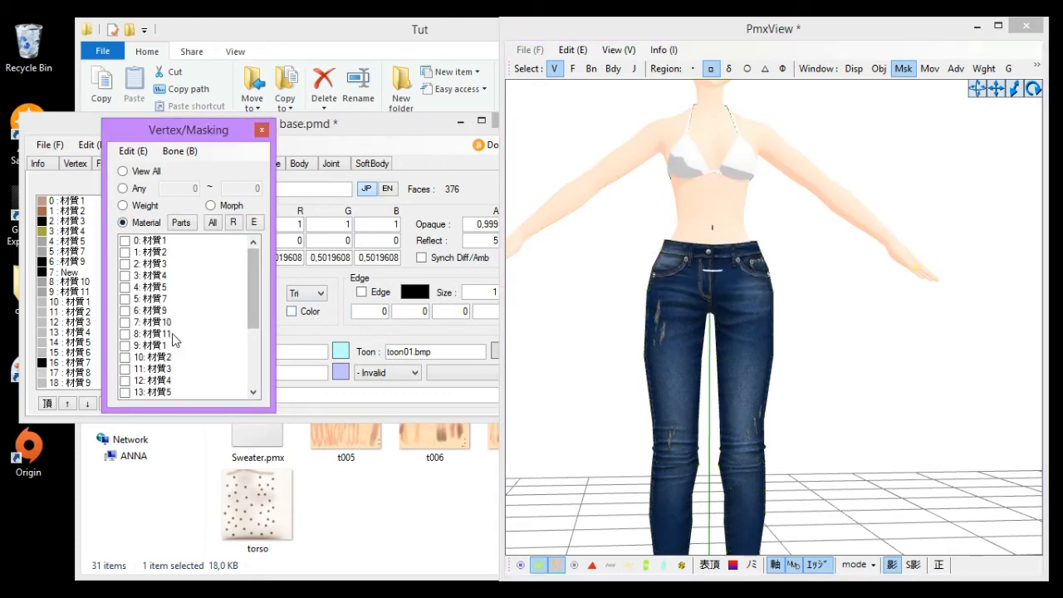
pyautogui.click(158, 311)
pyautogui.click(161, 298)
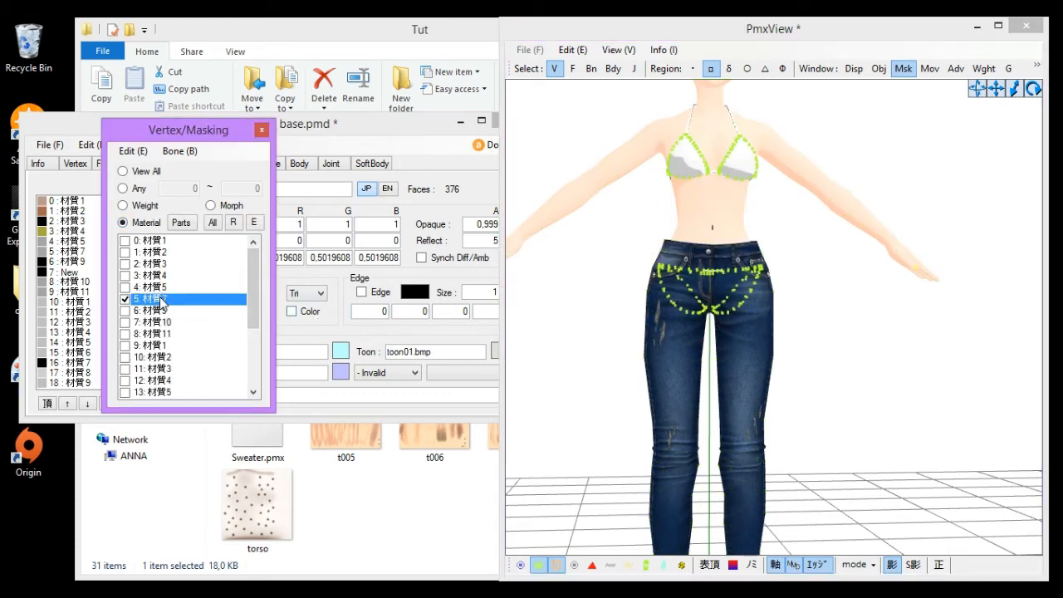
pyautogui.click(173, 288)
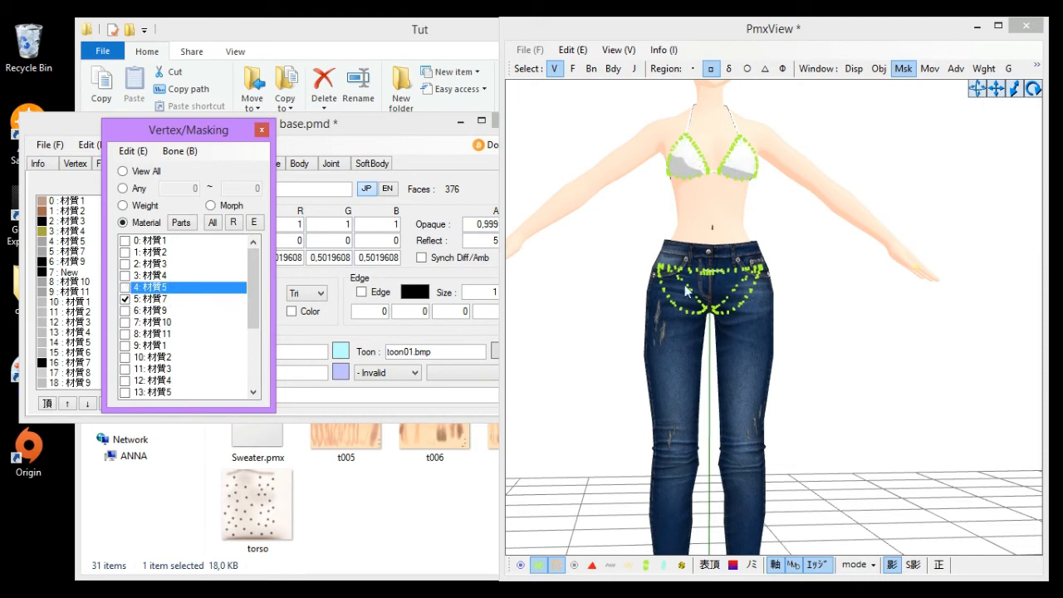
pyautogui.moveTo(615, 232); pyautogui.dragTo(967, 420)
pyautogui.click(161, 301)
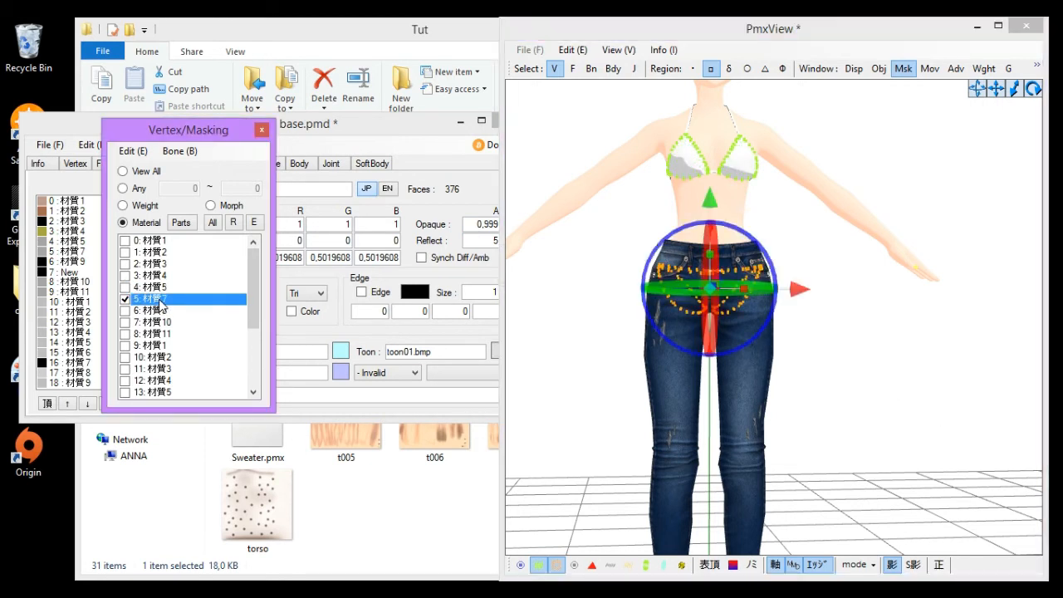
pyautogui.rightClick(161, 301)
pyautogui.click(204, 348)
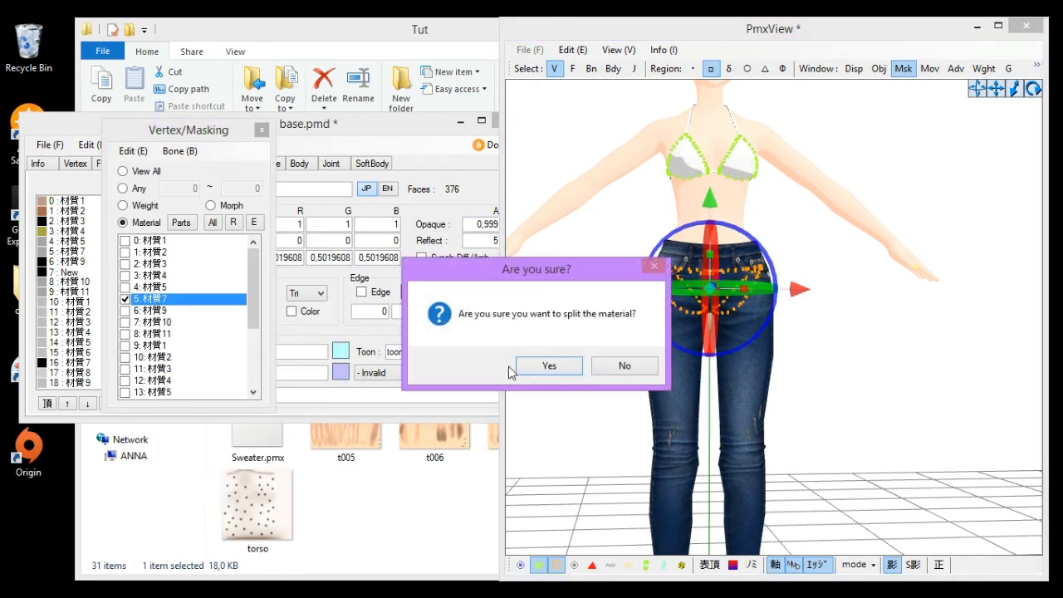
pyautogui.press('Return')
pyautogui.click(146, 310)
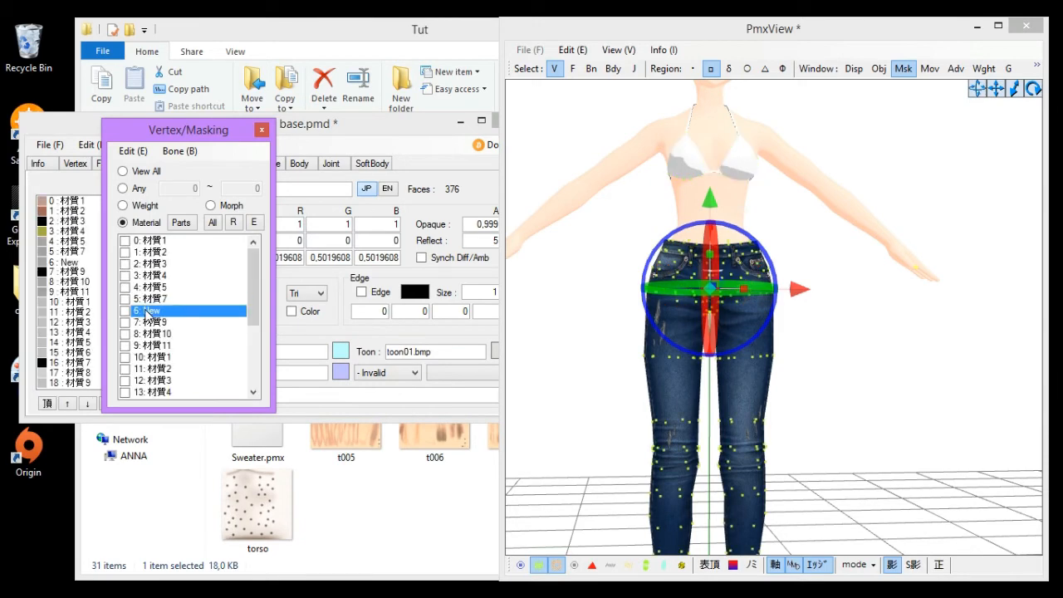
# - Mask material 6: New and delete its parts
pyautogui.rightClick(146, 310)
pyautogui.click(242, 475)
pyautogui.click(567, 366)
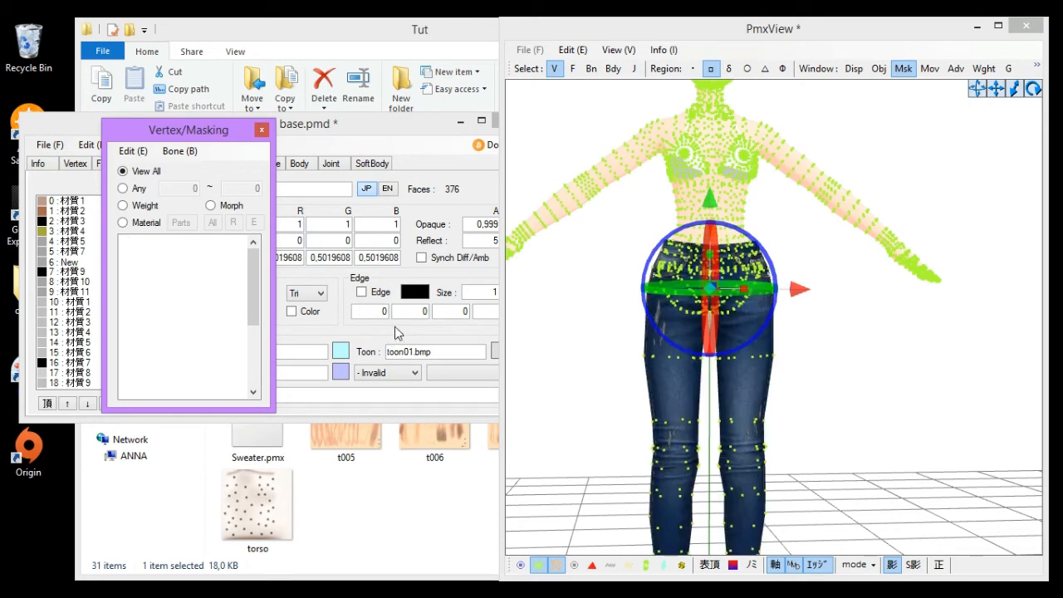
pyautogui.click(123, 223)
pyautogui.click(146, 315)
pyautogui.moveTo(251, 322); pyautogui.dragTo(252, 384)
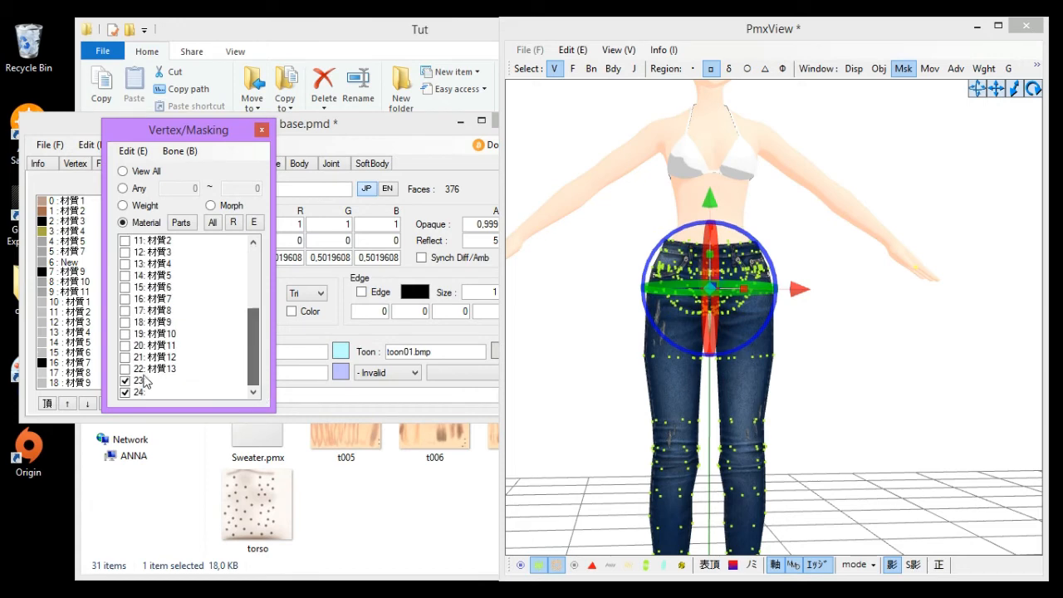
pyautogui.click(143, 379)
pyautogui.click(153, 391)
pyautogui.scroll(4, 122, 338)
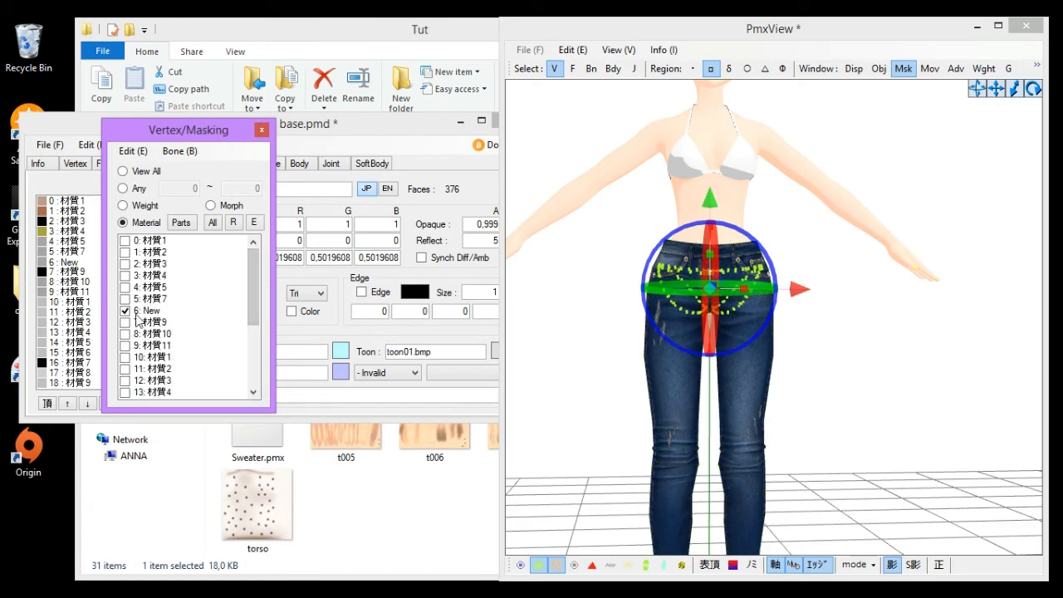
pyautogui.rightClick(138, 314)
pyautogui.click(191, 476)
pyautogui.click(568, 369)
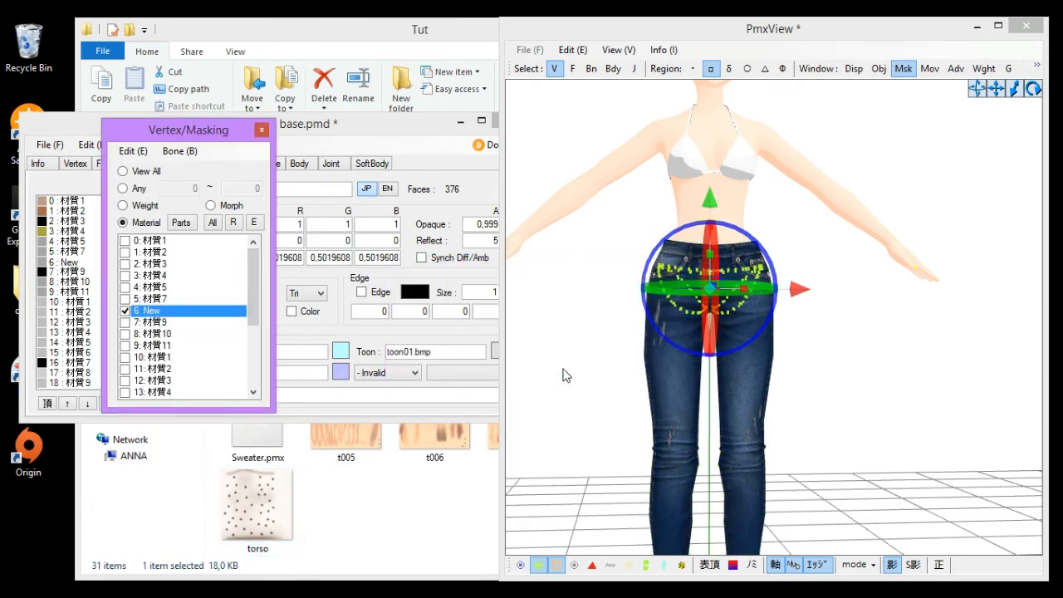
pyautogui.click(628, 371)
pyautogui.moveTo(629, 371); pyautogui.dragTo(589, 389, button='right')
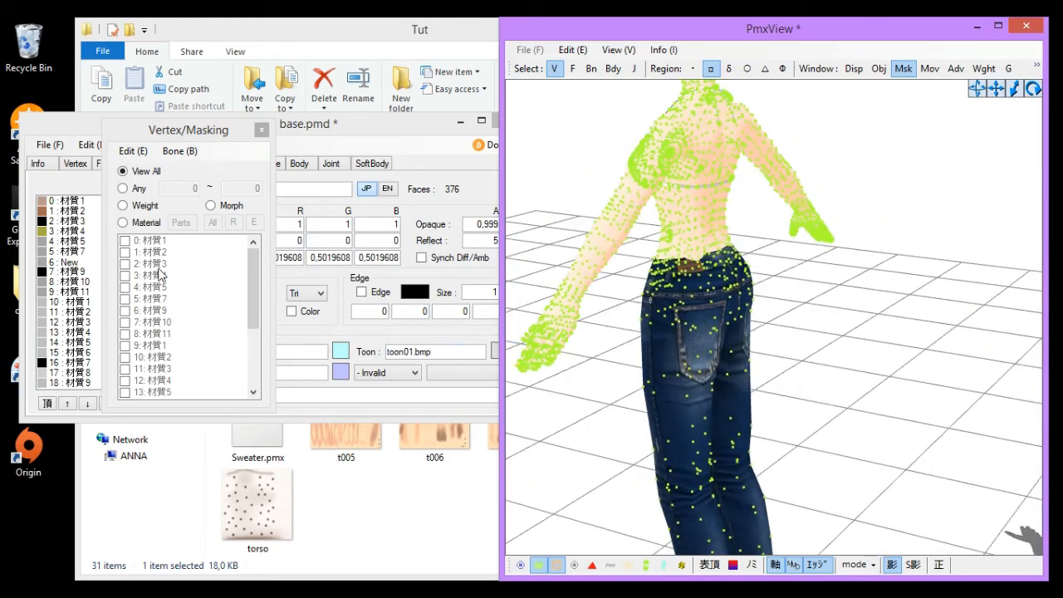
# - Mask material 23 and examine how the pants fit around the waist and hips
pyautogui.click(144, 222)
pyautogui.click(639, 321)
pyautogui.scroll(5, 639, 322)
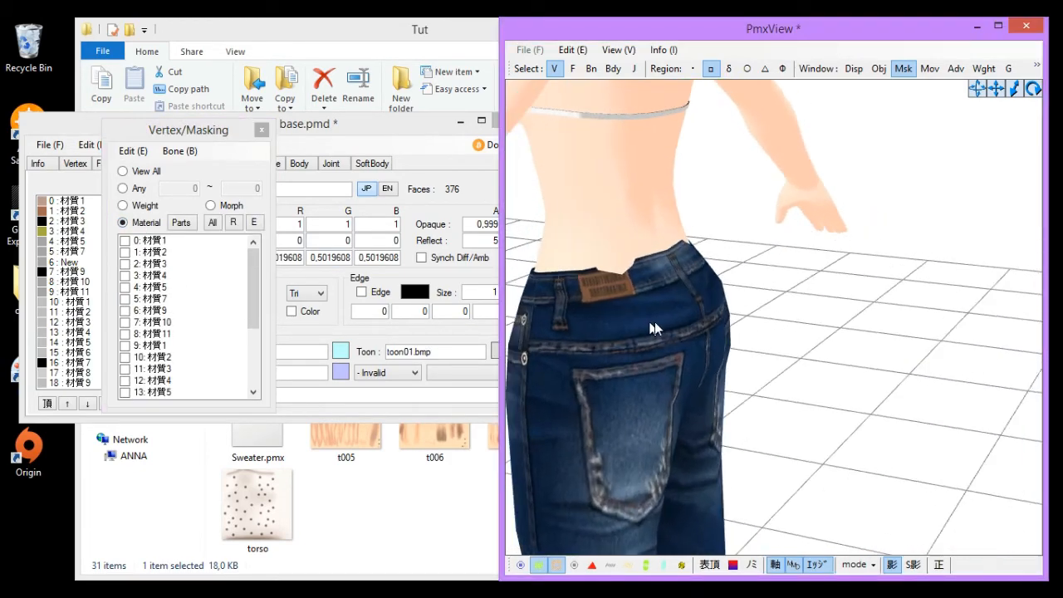
pyautogui.moveTo(654, 328); pyautogui.dragTo(719, 326, button='right')
pyautogui.moveTo(256, 283); pyautogui.dragTo(256, 395)
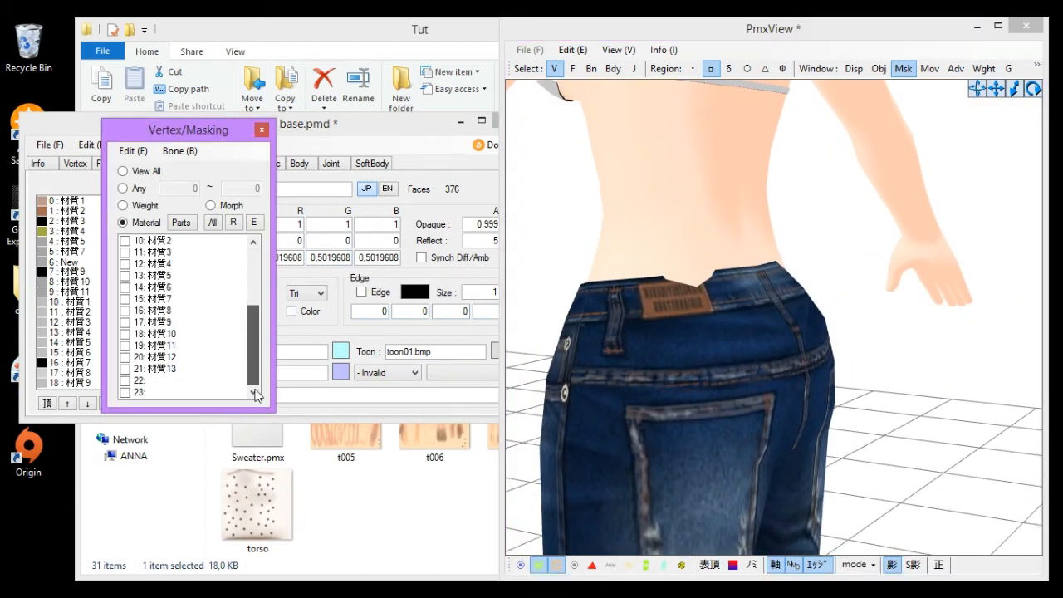
pyautogui.click(125, 392)
pyautogui.moveTo(779, 365); pyautogui.dragTo(573, 237, button='right')
pyautogui.moveTo(561, 231); pyautogui.dragTo(684, 255)
pyautogui.moveTo(668, 339); pyautogui.dragTo(606, 213, button='right')
pyautogui.moveTo(611, 212); pyautogui.dragTo(618, 213)
pyautogui.click(895, 207)
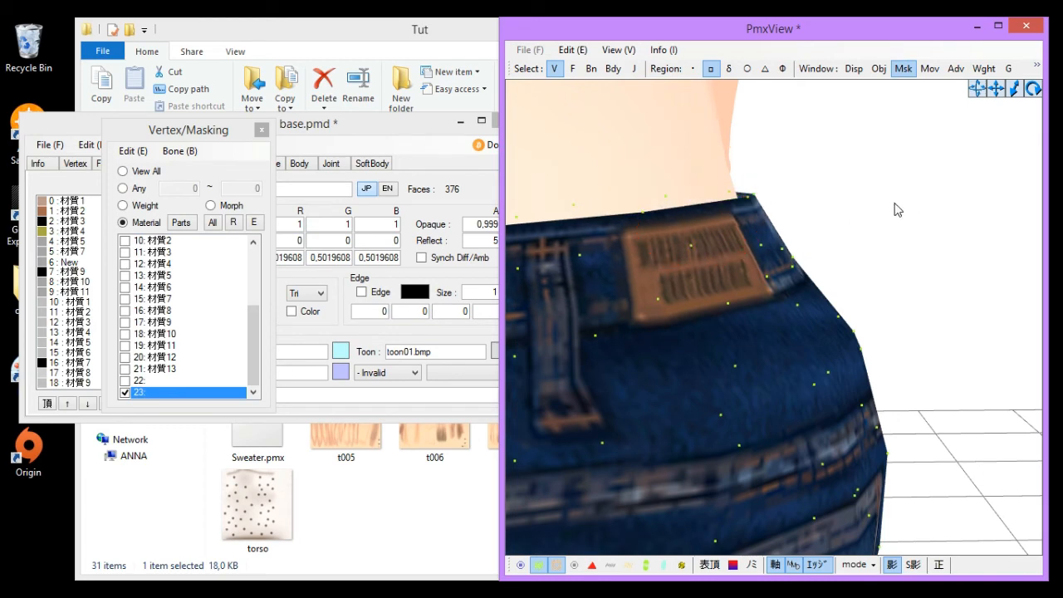
pyautogui.moveTo(895, 208); pyautogui.dragTo(777, 210, button='right')
pyautogui.scroll(1, 778, 216)
pyautogui.scroll(2, 777, 210)
pyautogui.moveTo(861, 210); pyautogui.dragTo(845, 211)
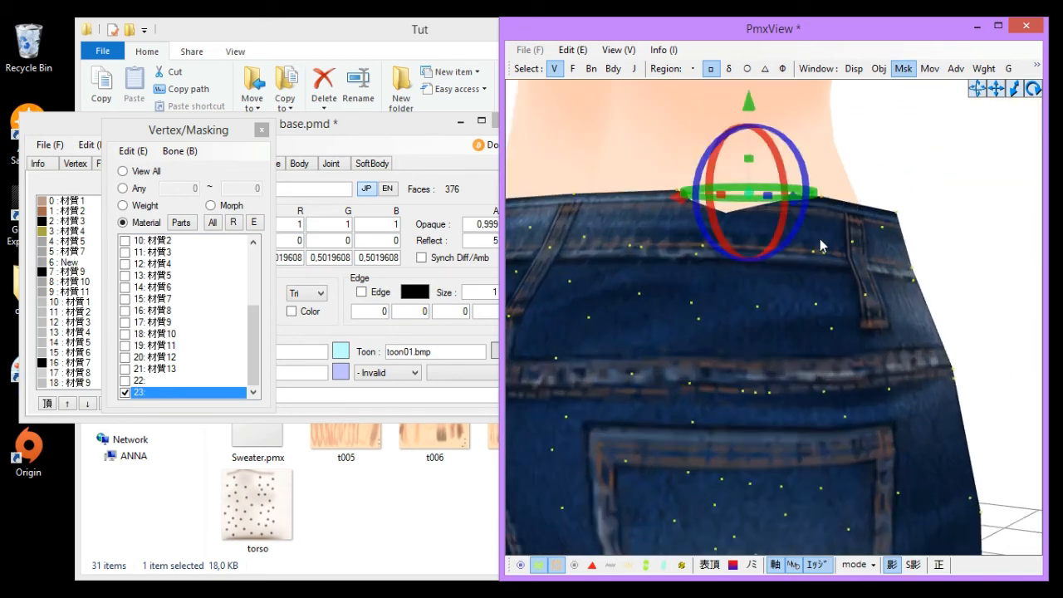
pyautogui.moveTo(819, 238); pyautogui.dragTo(727, 394, button='right')
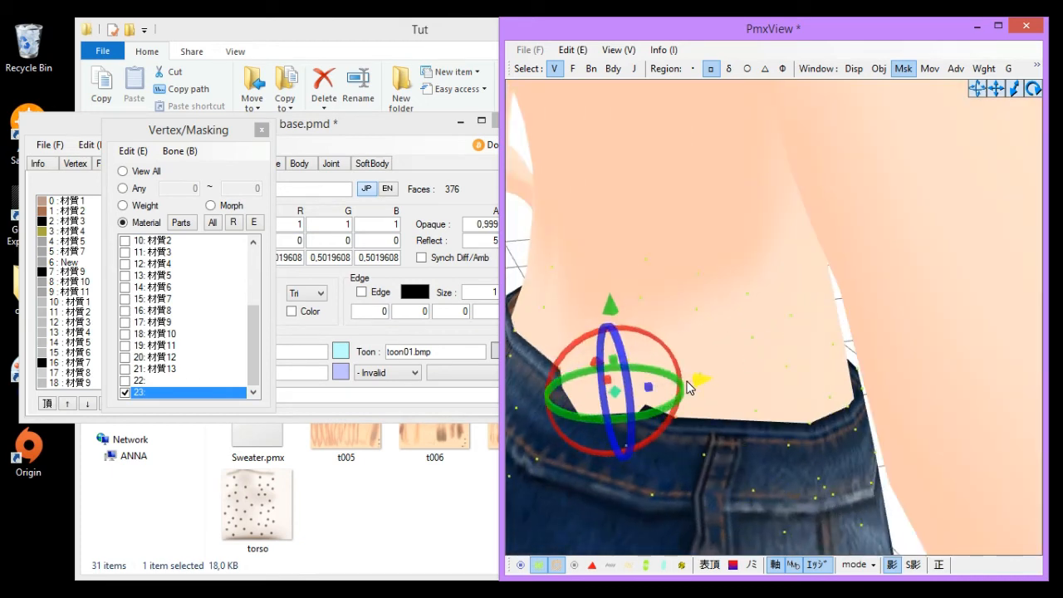
pyautogui.moveTo(684, 386); pyautogui.dragTo(681, 386)
pyautogui.click(800, 384)
pyautogui.moveTo(800, 384); pyautogui.dragTo(771, 382, button='right')
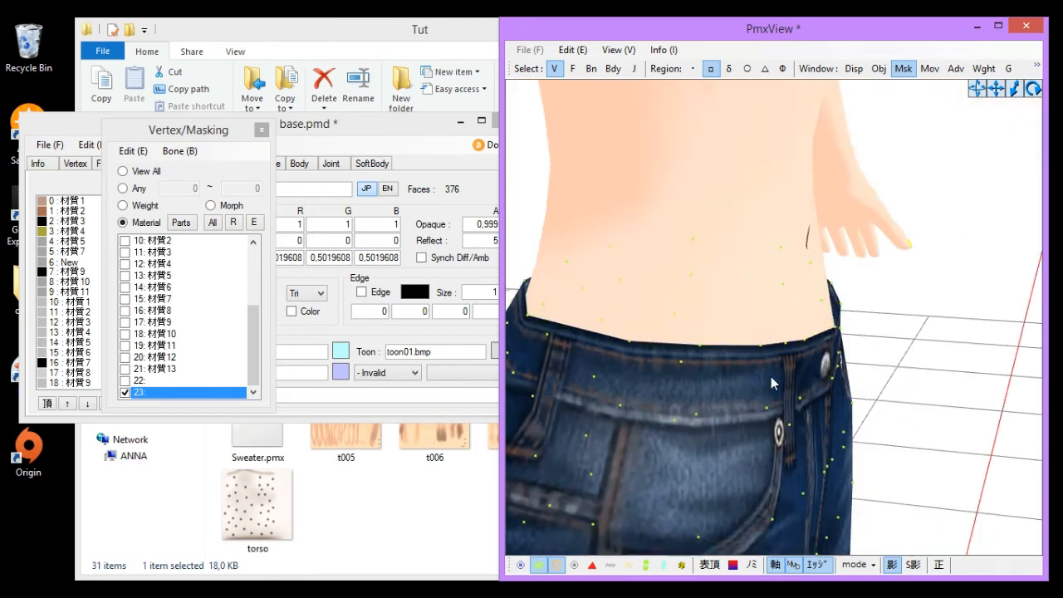
pyautogui.scroll(-6, 771, 383)
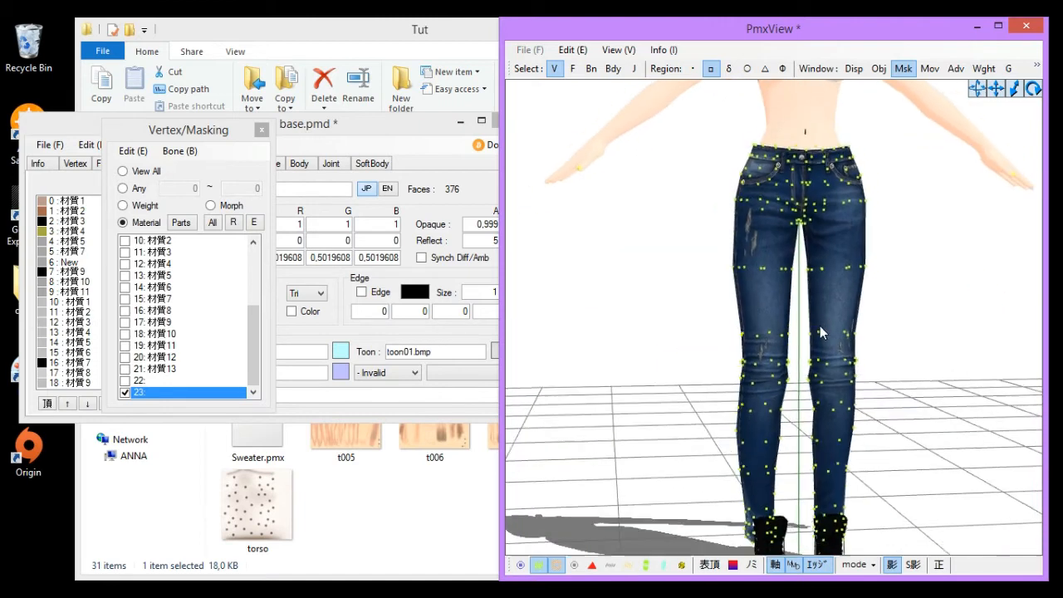
pyautogui.click(200, 390)
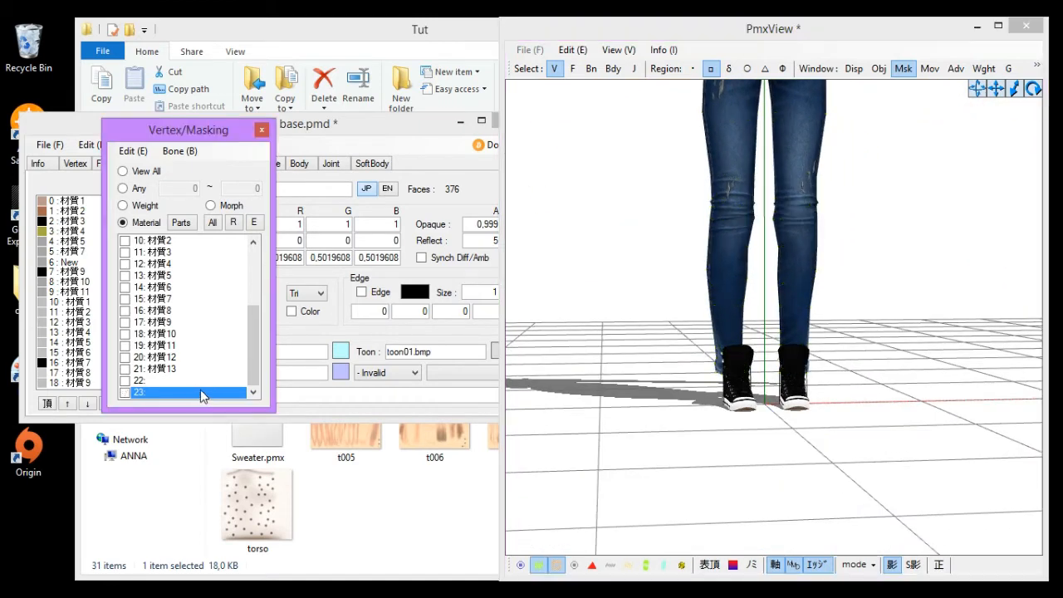
# - Show the bones, mask material 22, select the shoe vertices and shift them slightly front-to-back
pyautogui.moveTo(676, 308); pyautogui.dragTo(693, 460, button='right')
pyautogui.click(520, 564)
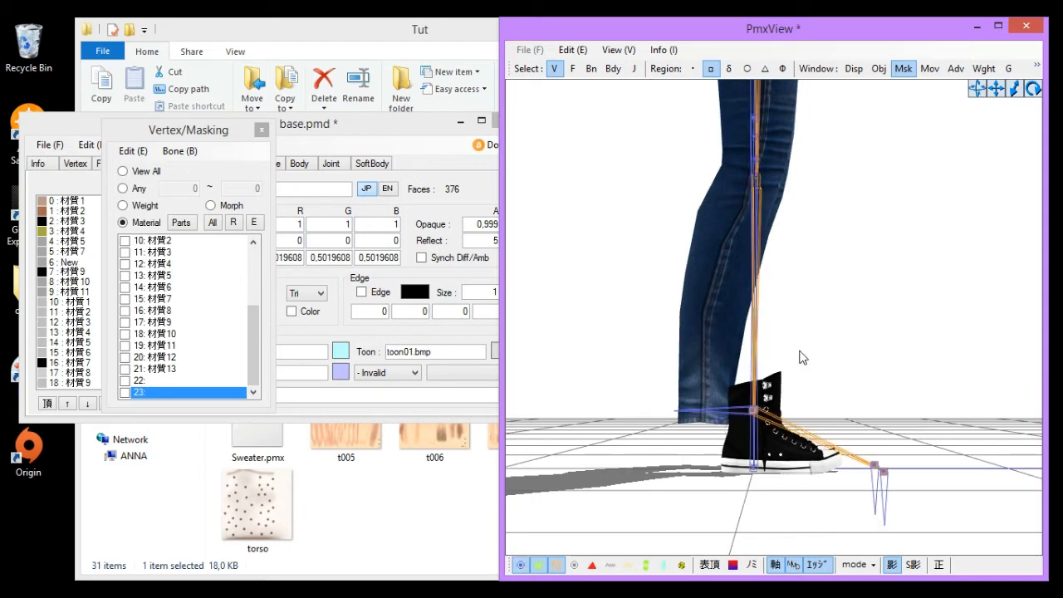
pyautogui.moveTo(800, 357); pyautogui.dragTo(615, 158, button='right')
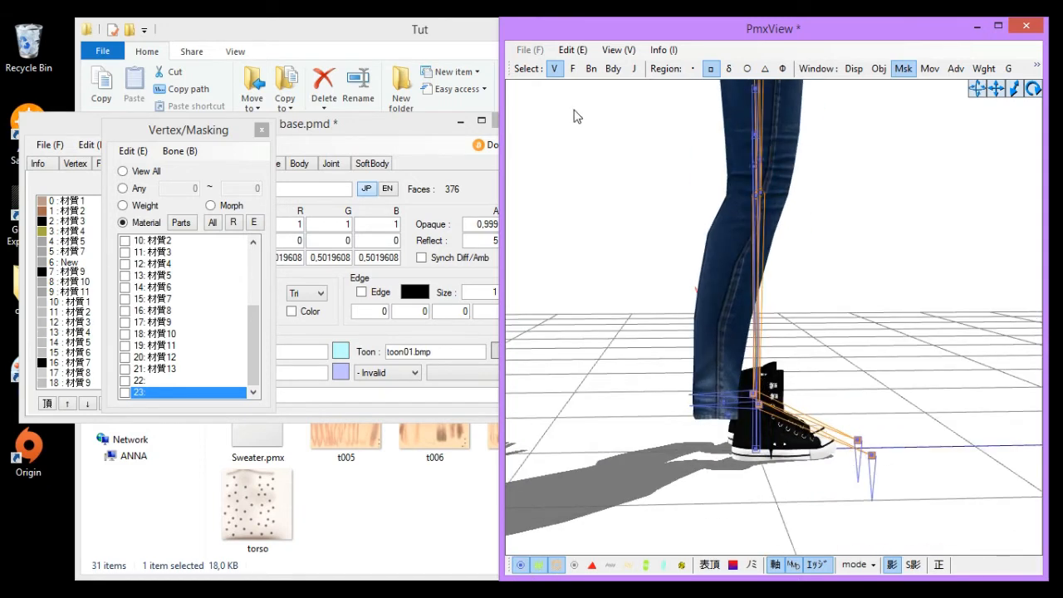
pyautogui.click(155, 378)
pyautogui.click(155, 378)
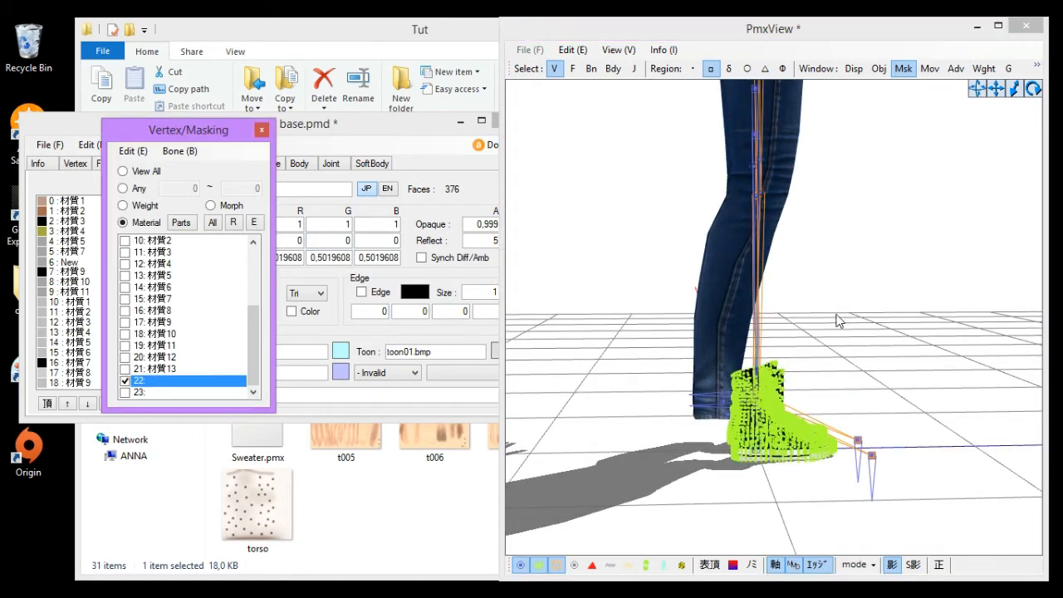
pyautogui.click(854, 307)
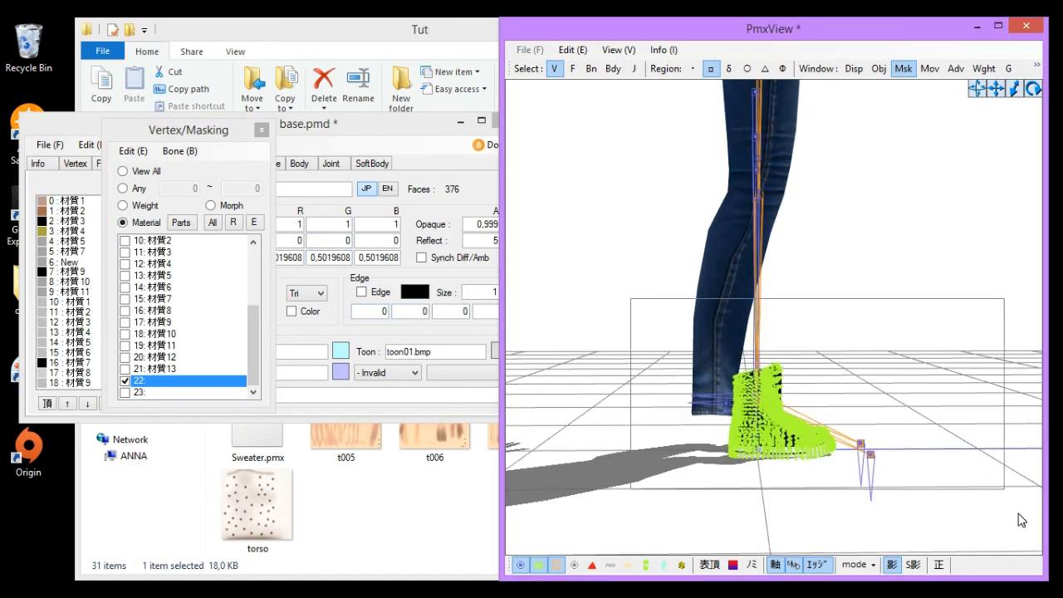
pyautogui.moveTo(1021, 520); pyautogui.dragTo(1027, 530)
pyautogui.moveTo(902, 470); pyautogui.dragTo(907, 460, button='right')
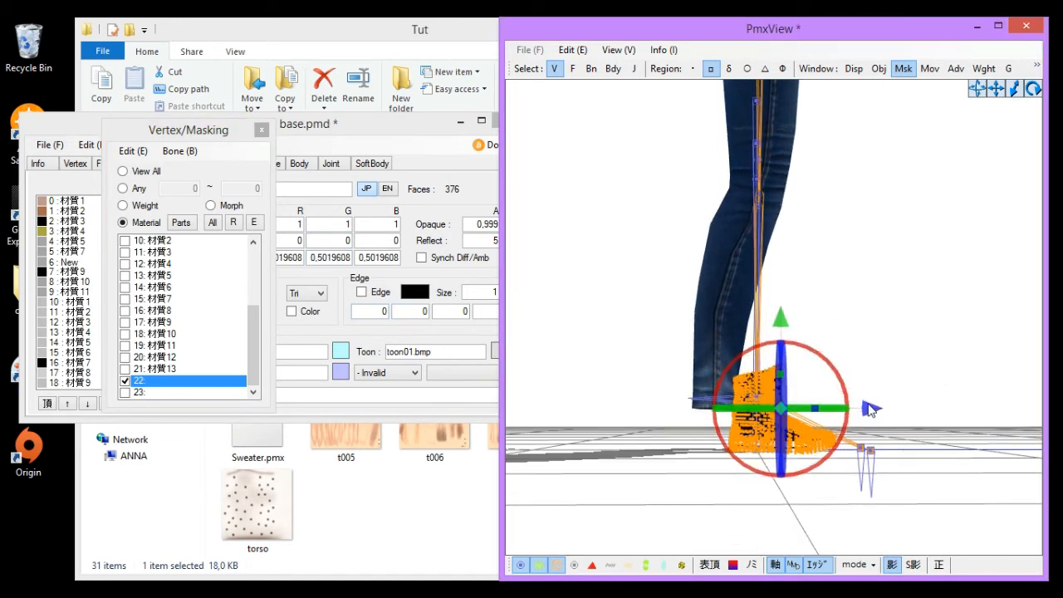
pyautogui.moveTo(869, 407); pyautogui.dragTo(825, 405)
# - Select each shoe separately and nudge it sideways to sit under its leg
pyautogui.click(895, 368)
pyautogui.moveTo(895, 368); pyautogui.dragTo(661, 380, button='right')
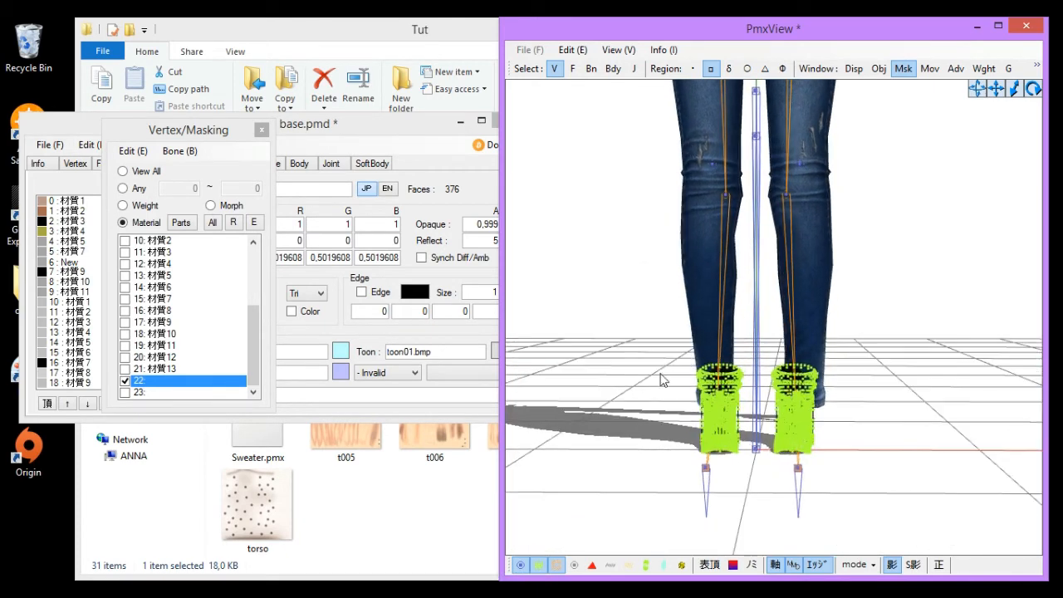
pyautogui.moveTo(757, 484); pyautogui.dragTo(755, 490)
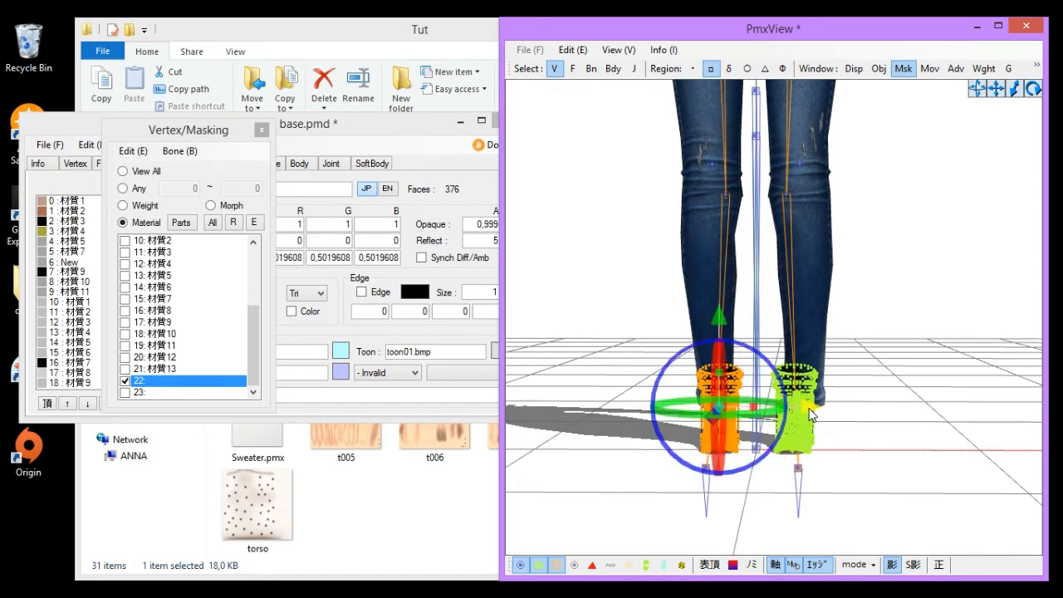
pyautogui.moveTo(809, 414); pyautogui.dragTo(807, 414)
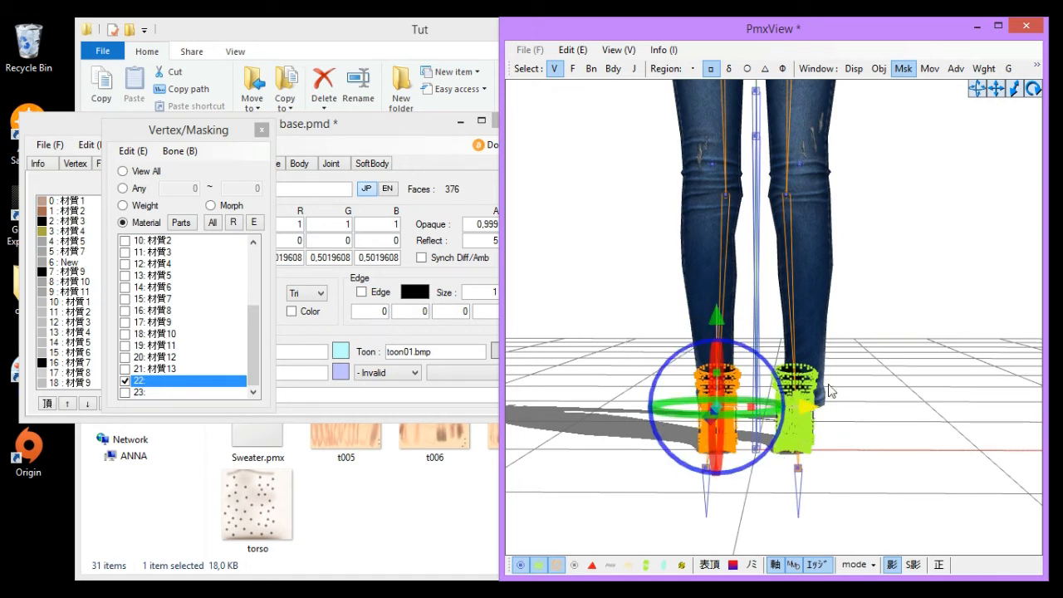
pyautogui.moveTo(922, 330); pyautogui.dragTo(769, 499)
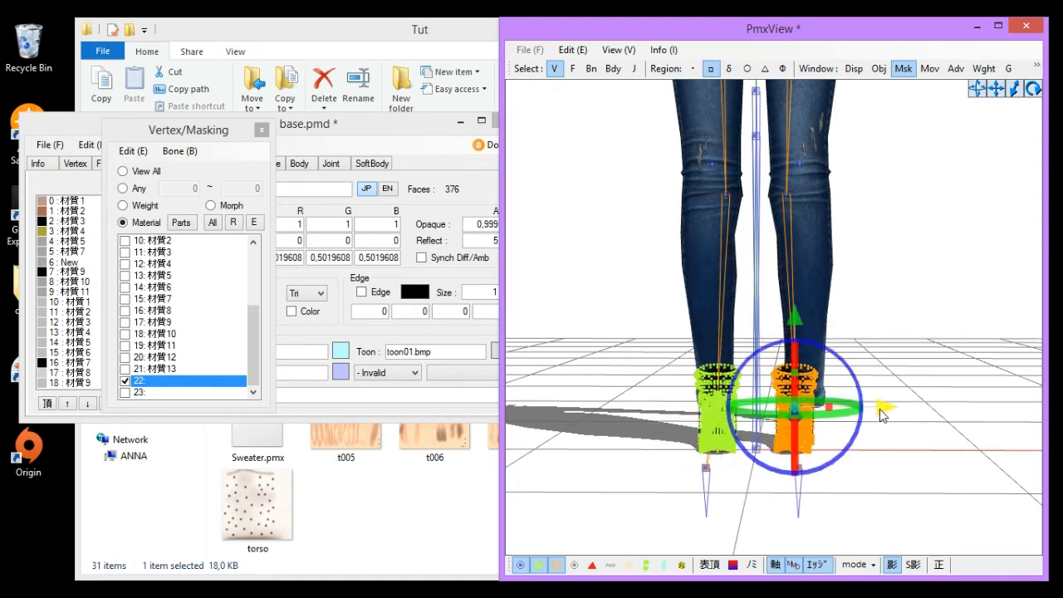
pyautogui.moveTo(883, 409); pyautogui.dragTo(893, 409)
pyautogui.click(938, 327)
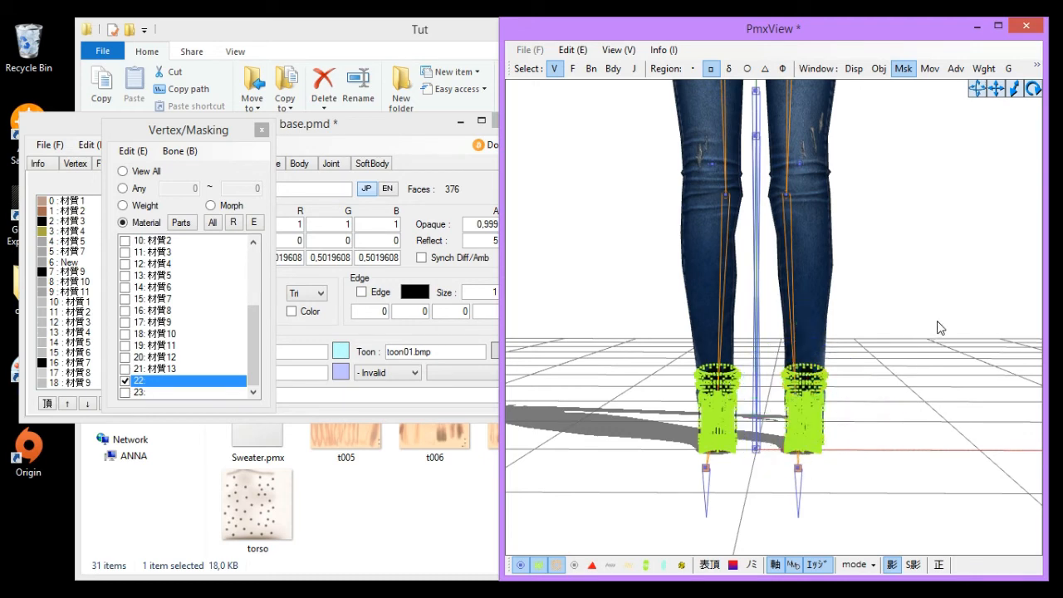
# - Clear the shoe mask, hide the vertex markers and switch selection to bones only
pyautogui.click(542, 567)
pyautogui.moveTo(659, 453); pyautogui.dragTo(688, 357, button='right')
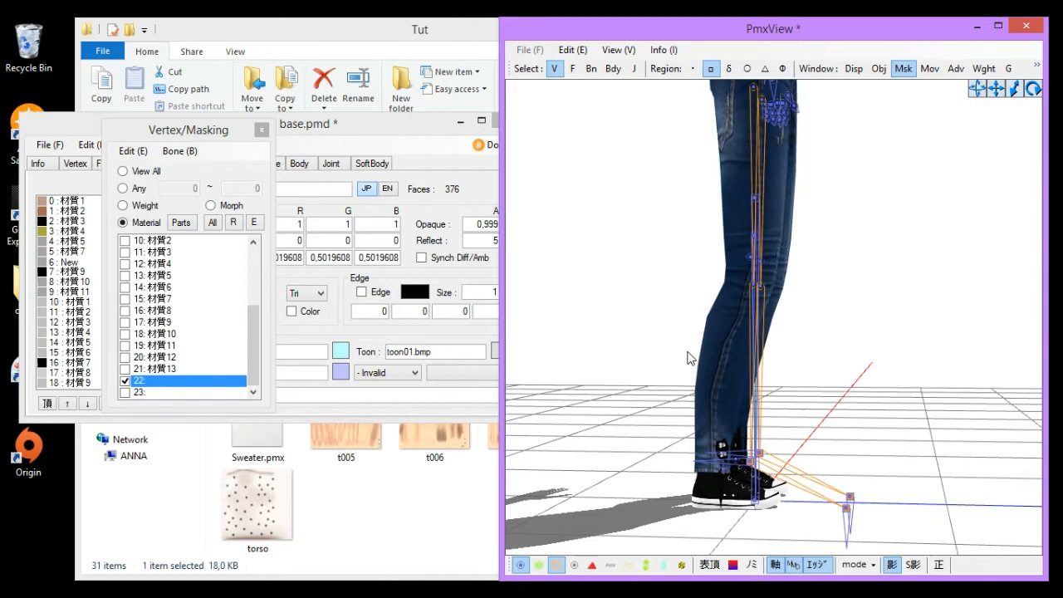
pyautogui.click(170, 369)
pyautogui.click(145, 381)
pyautogui.moveTo(655, 257); pyautogui.dragTo(740, 368, button='right')
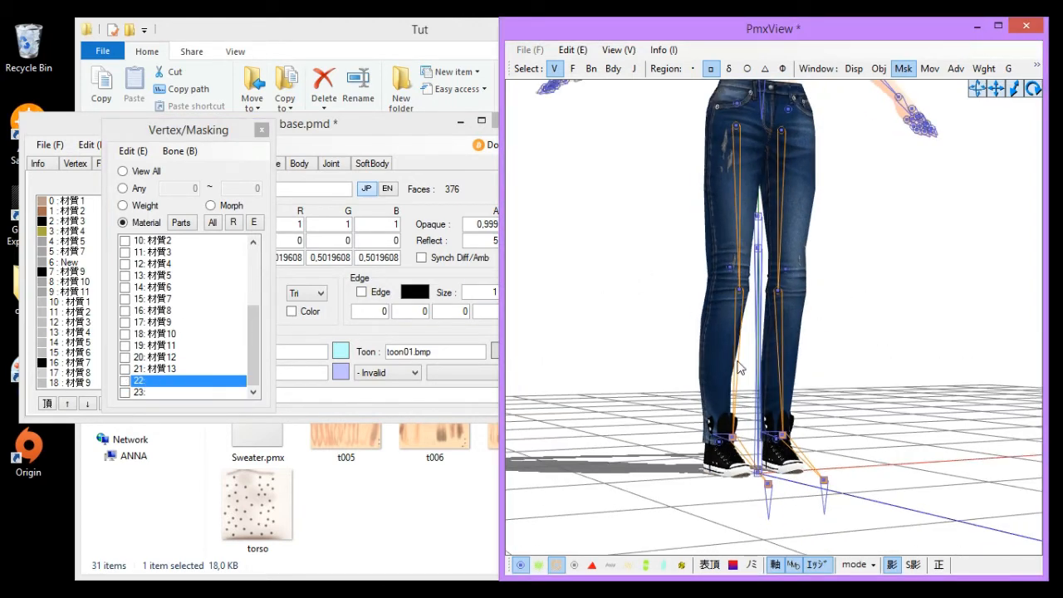
pyautogui.click(591, 69)
pyautogui.click(554, 69)
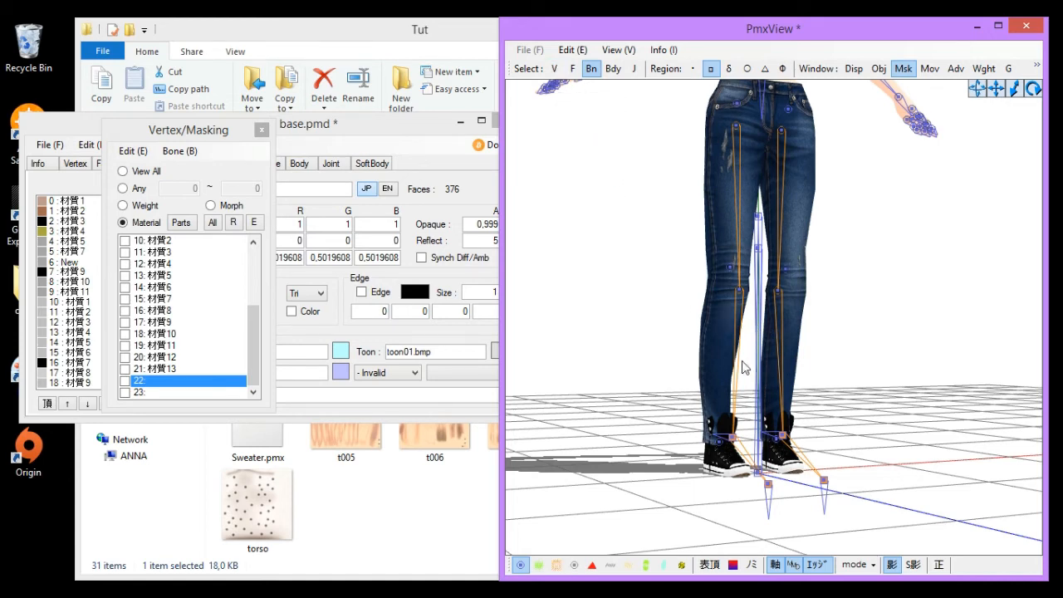
pyautogui.moveTo(742, 363); pyautogui.dragTo(911, 372, button='right')
pyautogui.press('v')
# - Mask the view to material 23 and briefly toggle the vertex markers on and off
pyautogui.click(255, 363)
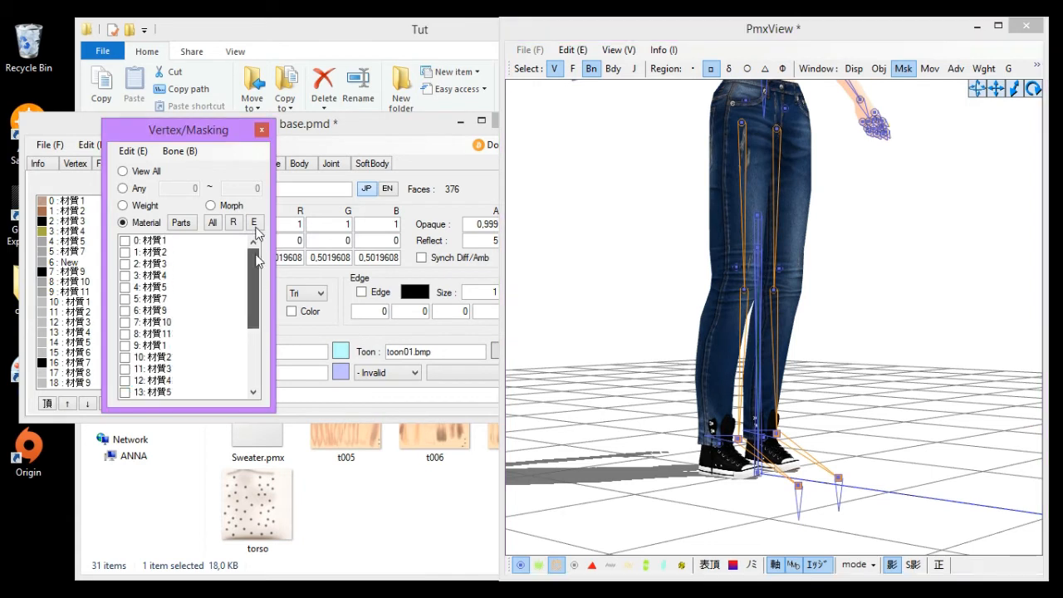
pyautogui.click(650, 280)
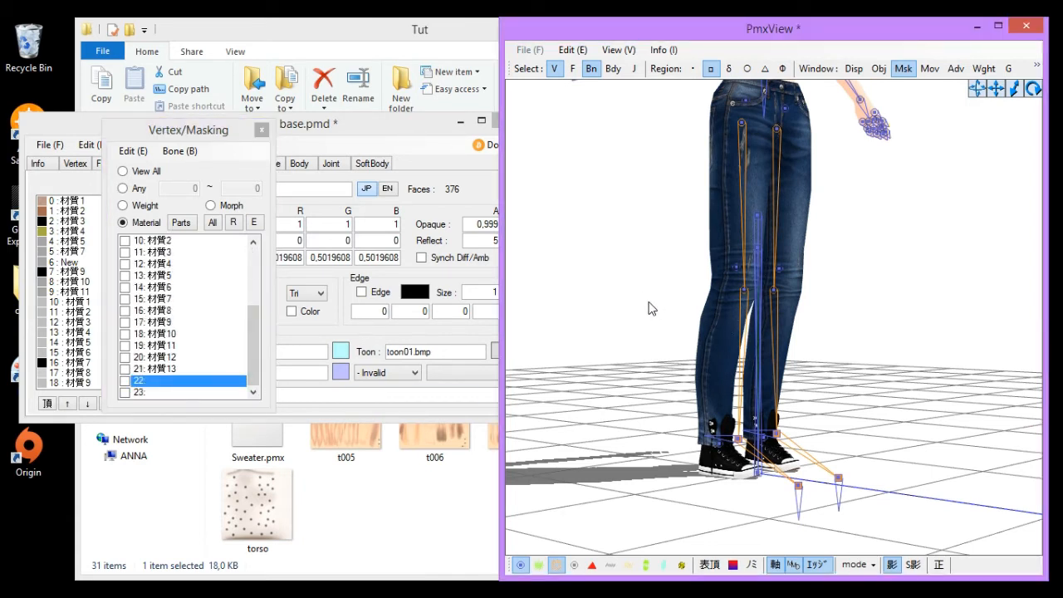
pyautogui.click(160, 335)
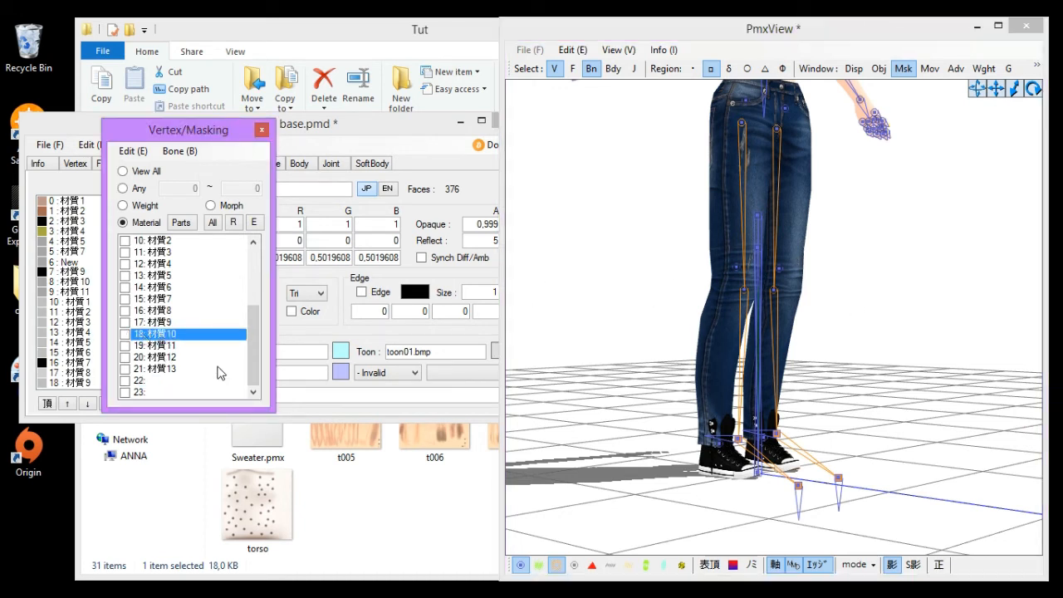
pyautogui.click(151, 392)
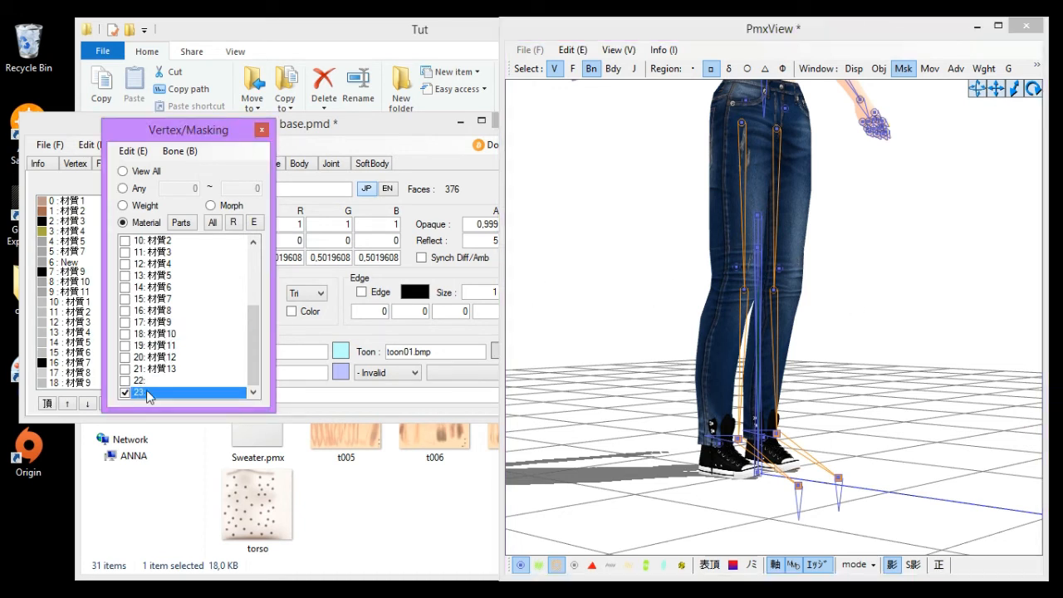
pyautogui.click(539, 566)
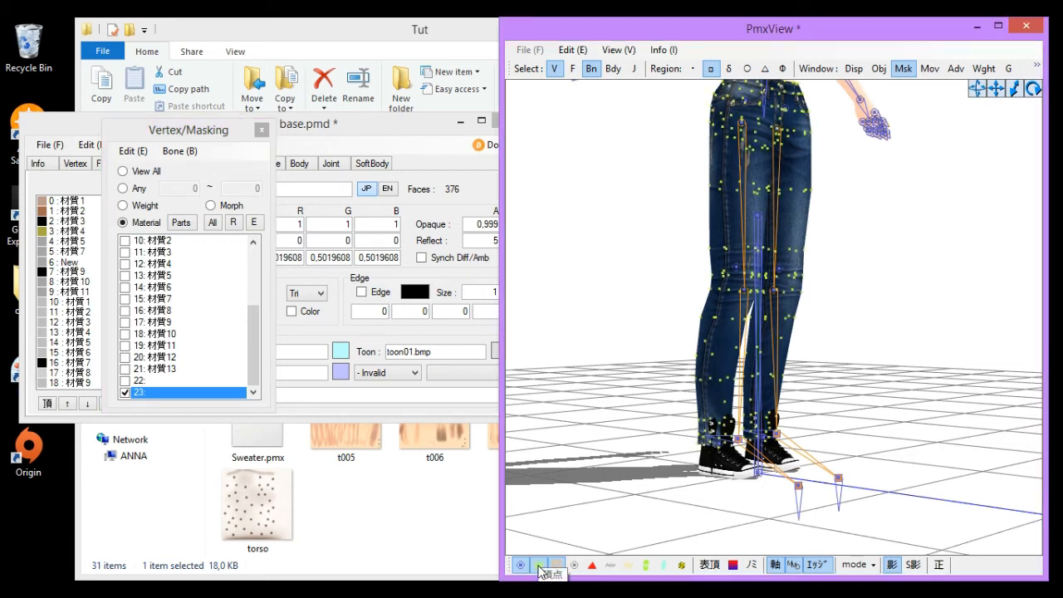
pyautogui.click(539, 566)
# - Zoom in on the shoe from the side and select the foot bones around it
pyautogui.moveTo(695, 442); pyautogui.dragTo(721, 384, button='right')
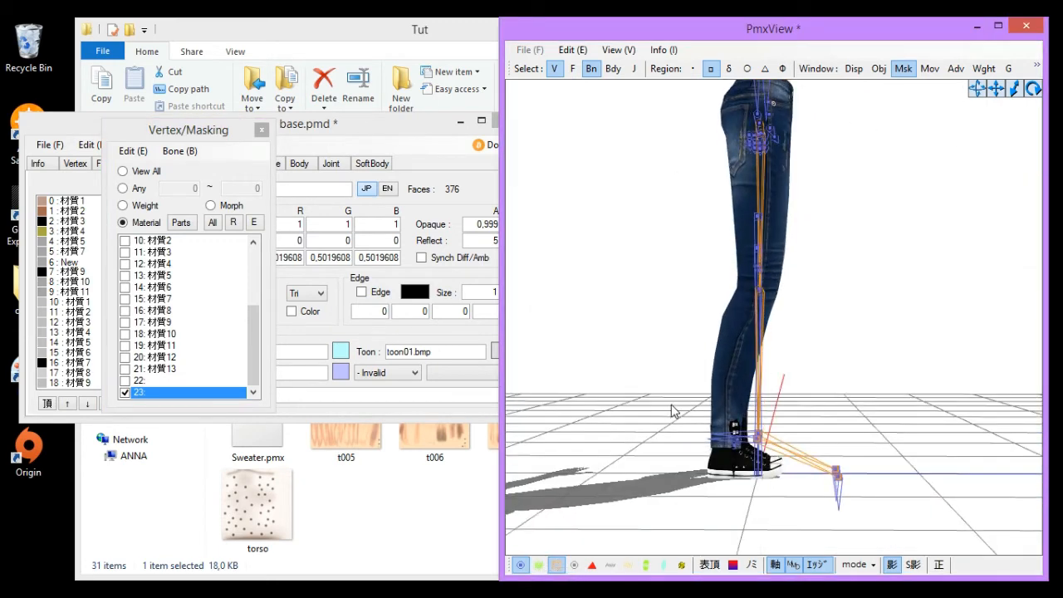
pyautogui.moveTo(671, 404); pyautogui.dragTo(775, 481)
pyautogui.scroll(2, 809, 290)
pyautogui.moveTo(809, 289)
pyautogui.mouseDown(button='right')
pyautogui.moveTo(821, 246)
pyautogui.moveTo(819, 296)
pyautogui.mouseUp(button='right')
pyautogui.scroll(4, 818, 293)
pyautogui.click(886, 255)
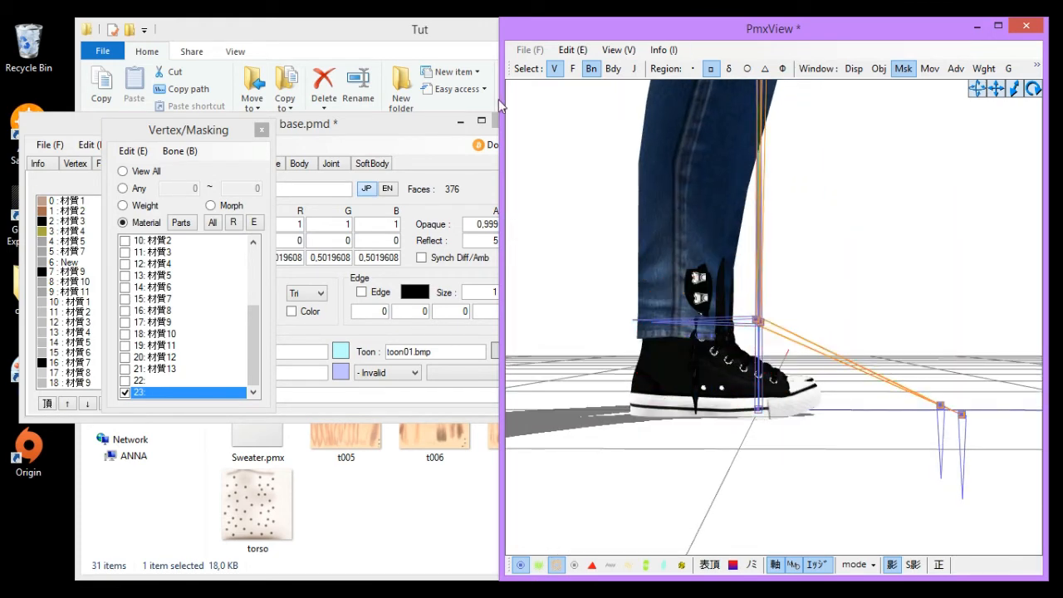
pyautogui.moveTo(575, 196); pyautogui.dragTo(921, 491)
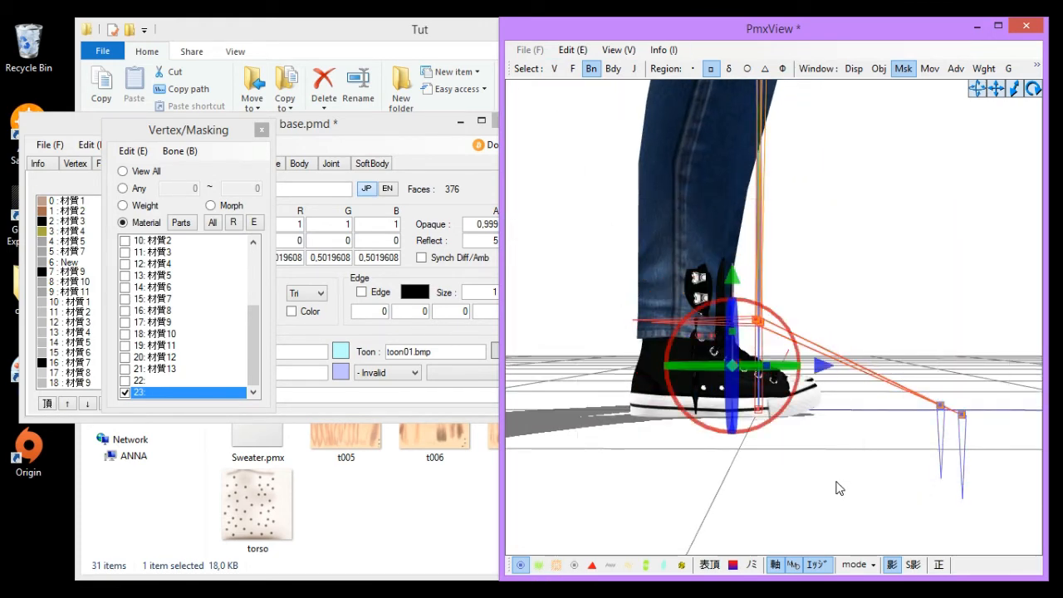
# - Clear the material 23 mask and re-examine the foot bones around the shoe
pyautogui.click(158, 394)
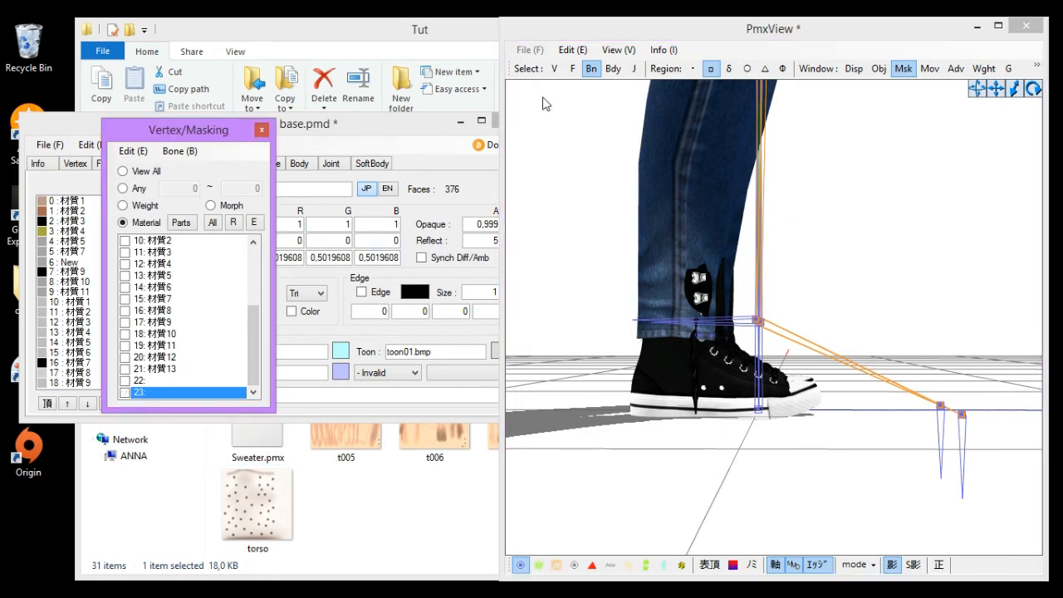
pyautogui.moveTo(851, 288); pyautogui.dragTo(841, 325, button='right')
pyautogui.scroll(-2, 841, 326)
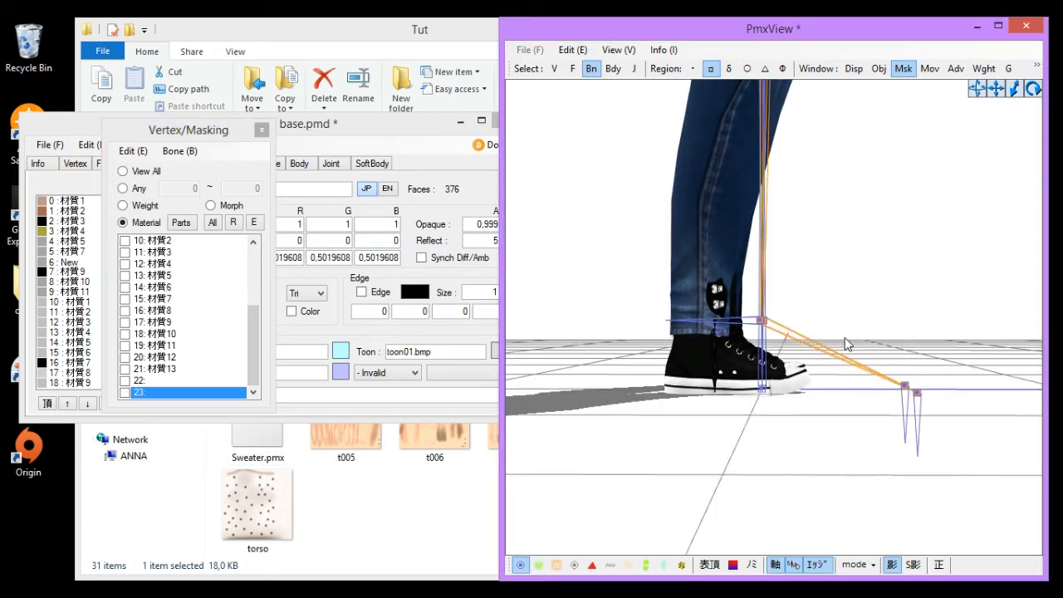
pyautogui.moveTo(617, 286); pyautogui.dragTo(833, 349)
pyautogui.click(892, 256)
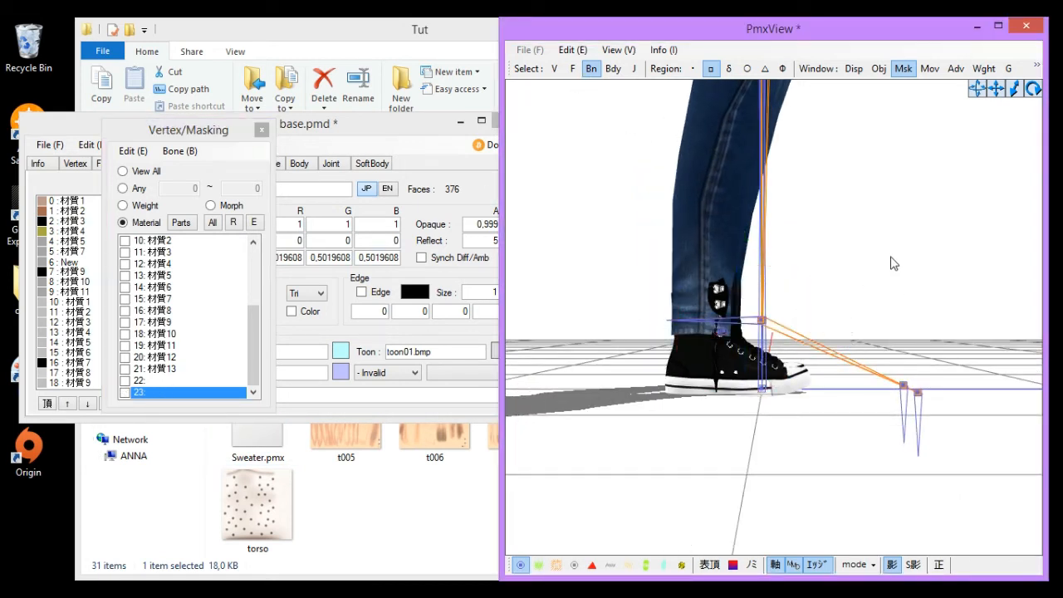
pyautogui.click(723, 333)
pyautogui.click(911, 257)
pyautogui.moveTo(639, 300); pyautogui.dragTo(617, 279)
# - Open the bone list in the editor and step through the first bones while viewing the model
pyautogui.click(305, 151)
pyautogui.click(176, 163)
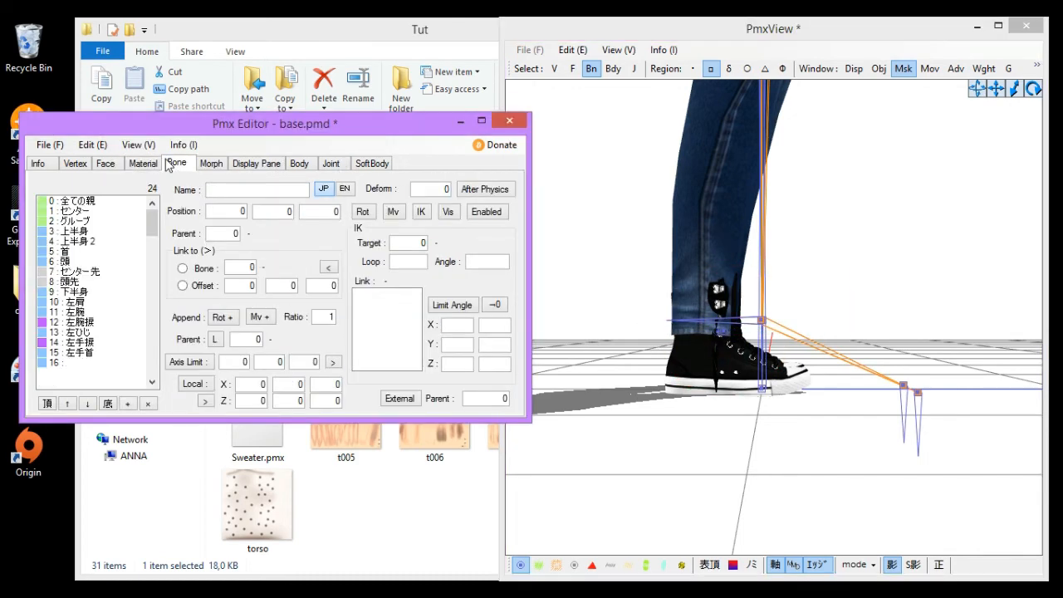
pyautogui.moveTo(153, 222)
pyautogui.mouseDown()
pyautogui.moveTo(155, 370)
pyautogui.moveTo(162, 208)
pyautogui.mouseUp()
pyautogui.click(86, 202)
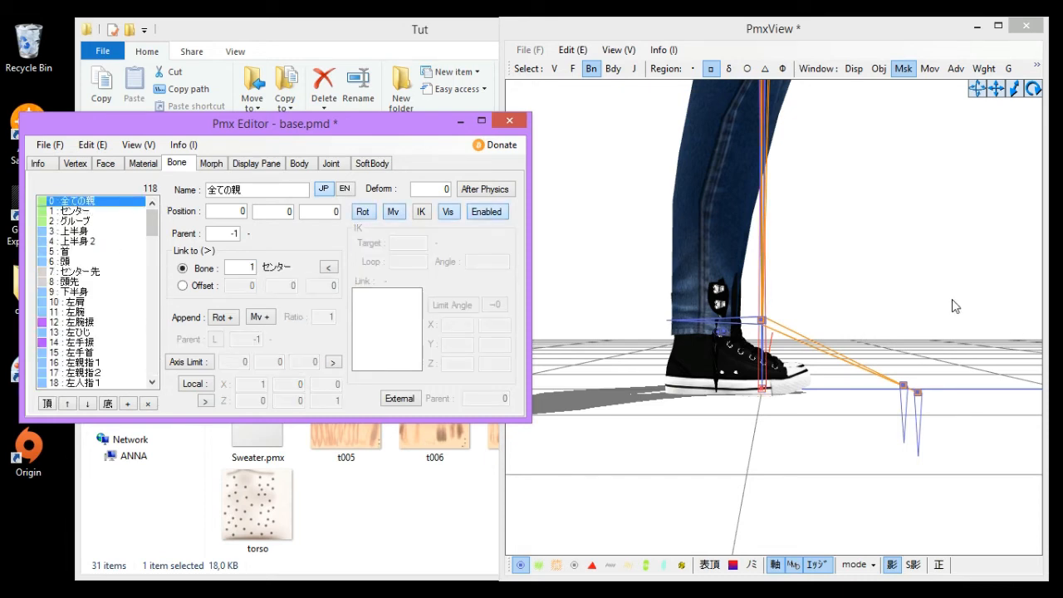
pyautogui.press('Down')
pyautogui.press('Down')
pyautogui.press('Down')
pyautogui.press('Down')
pyautogui.press('Down')
pyautogui.press('Down')
pyautogui.press('Down')
pyautogui.press('Down')
pyautogui.press('Down')
pyautogui.press('Down')
pyautogui.press('Down')
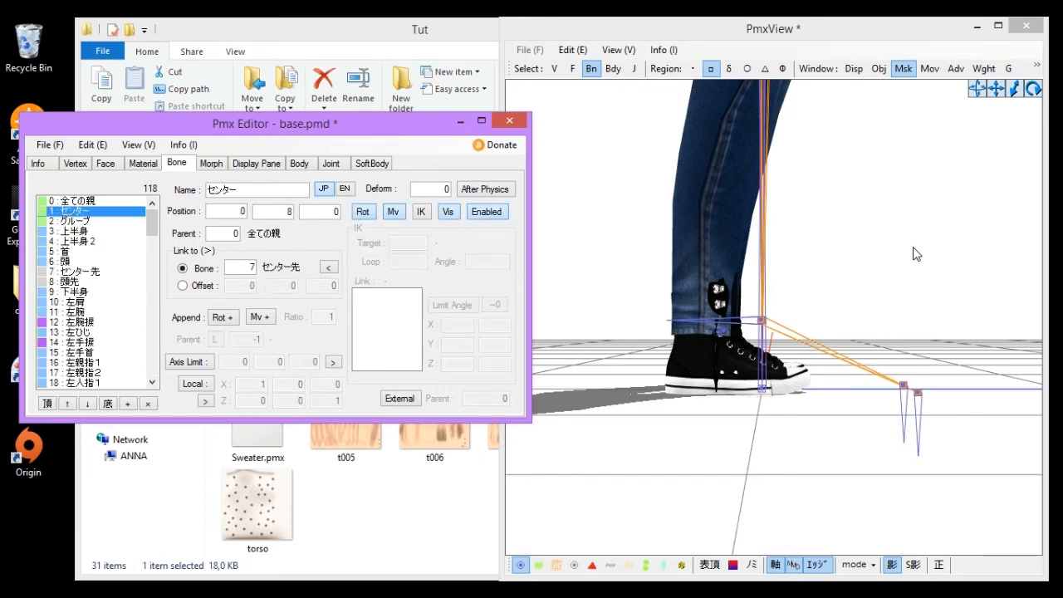
pyautogui.moveTo(942, 156); pyautogui.dragTo(911, 258, button='middle')
pyautogui.scroll(-5, 911, 258)
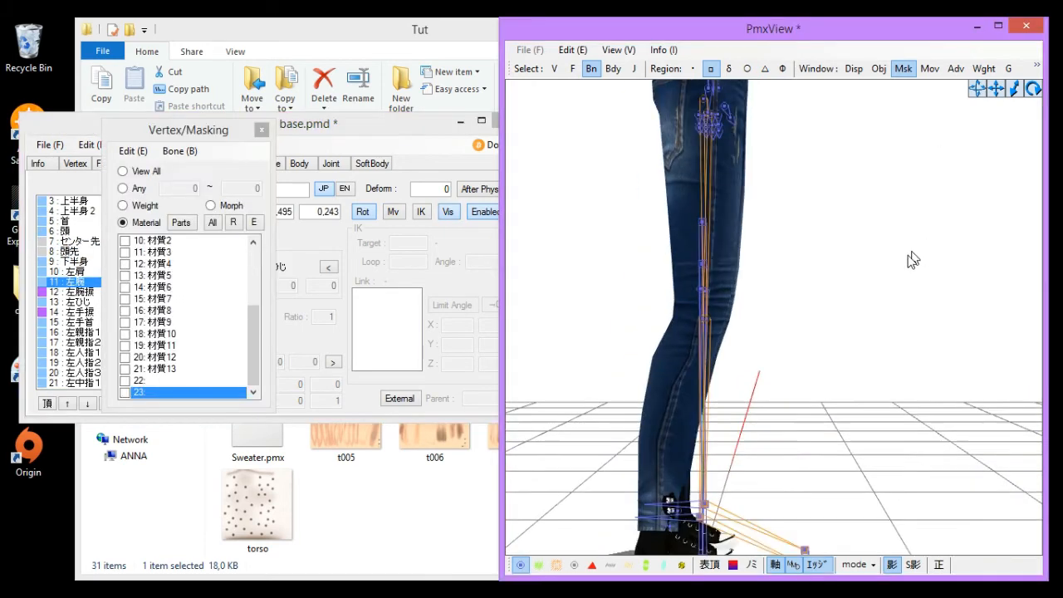
pyautogui.moveTo(873, 310); pyautogui.dragTo(789, 358, button='right')
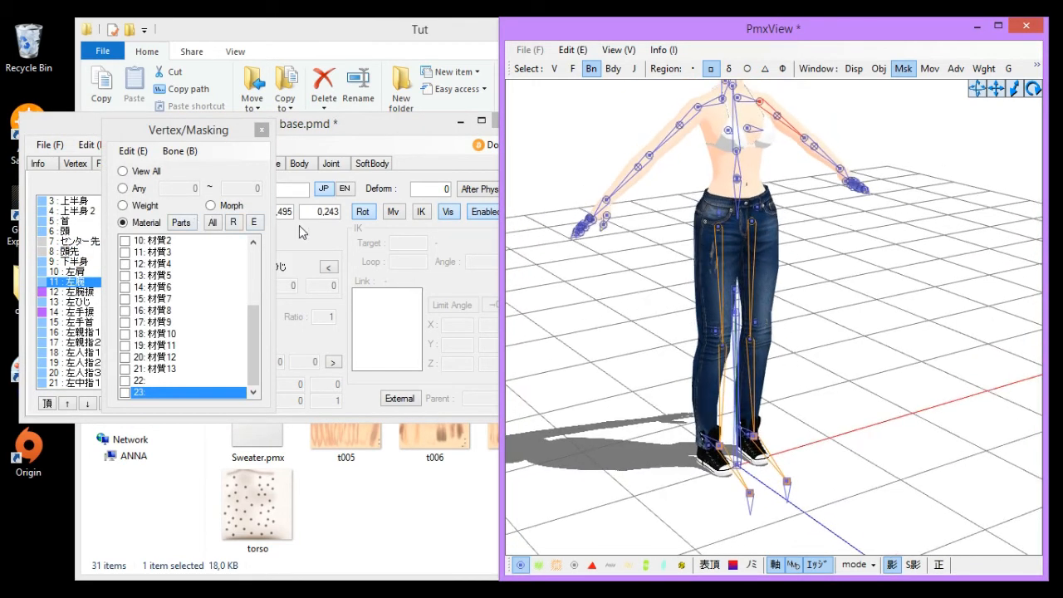
# - Step through the arm and hand bones, then look over the Face, Material and Vertex tabs
pyautogui.click(73, 282)
pyautogui.press('Down')
pyautogui.press('Down')
pyautogui.press('Down')
pyautogui.press('Down')
pyautogui.press('Down')
pyautogui.press('Down')
pyautogui.press('Down')
pyautogui.press('Down')
pyautogui.press('Down')
pyautogui.press('Down')
pyautogui.press('Down')
pyautogui.press('Down')
pyautogui.press('Down')
pyautogui.press('Down')
pyautogui.press('Down')
pyautogui.press('Down')
pyautogui.press('Down')
pyautogui.press('Down')
pyautogui.press('Down')
pyautogui.press('Down')
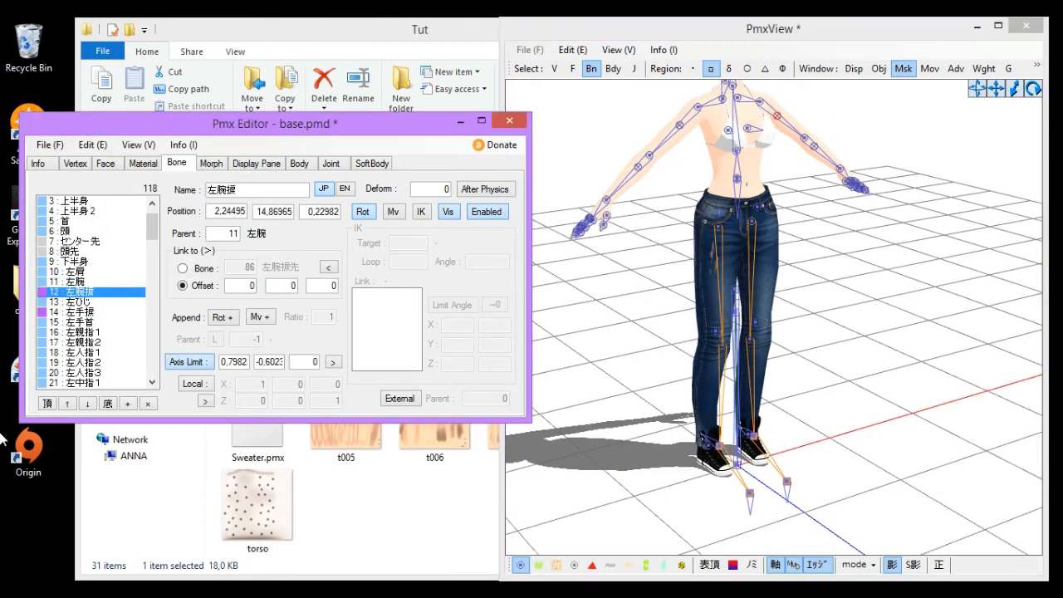
pyautogui.press('Down')
pyautogui.press('Down')
pyautogui.press('Down')
pyautogui.press('Down')
pyautogui.press('Down')
pyautogui.press('Down')
pyautogui.press('Down')
pyautogui.press('Down')
pyautogui.press('Down')
pyautogui.press('Down')
pyautogui.press('Down')
pyautogui.press('Down')
pyautogui.press('Down')
pyautogui.press('Down')
pyautogui.press('Down')
pyautogui.press('Down')
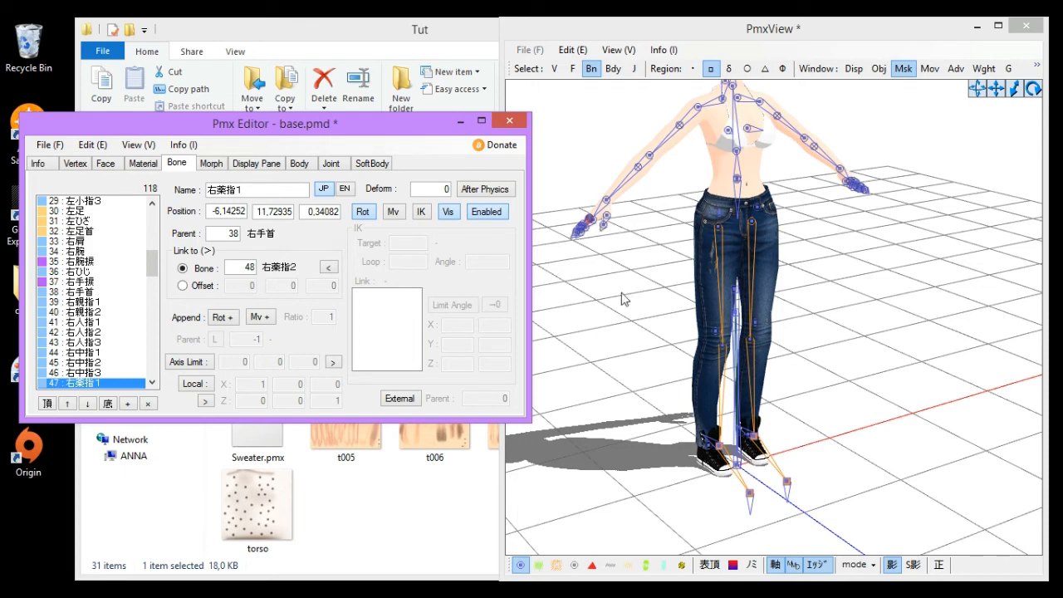
pyautogui.click(105, 164)
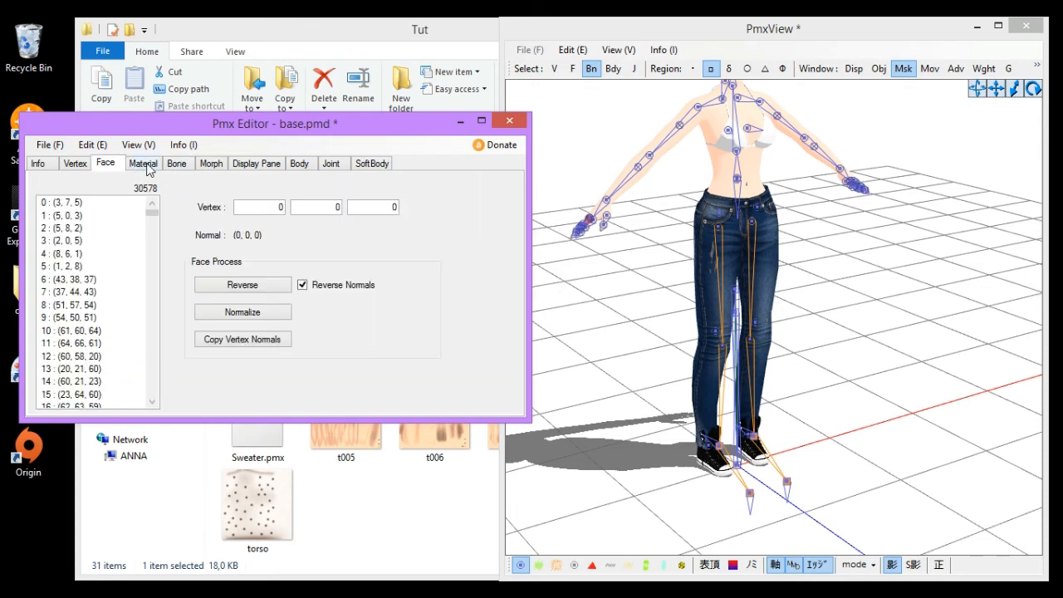
pyautogui.click(145, 165)
pyautogui.click(110, 165)
pyautogui.click(85, 163)
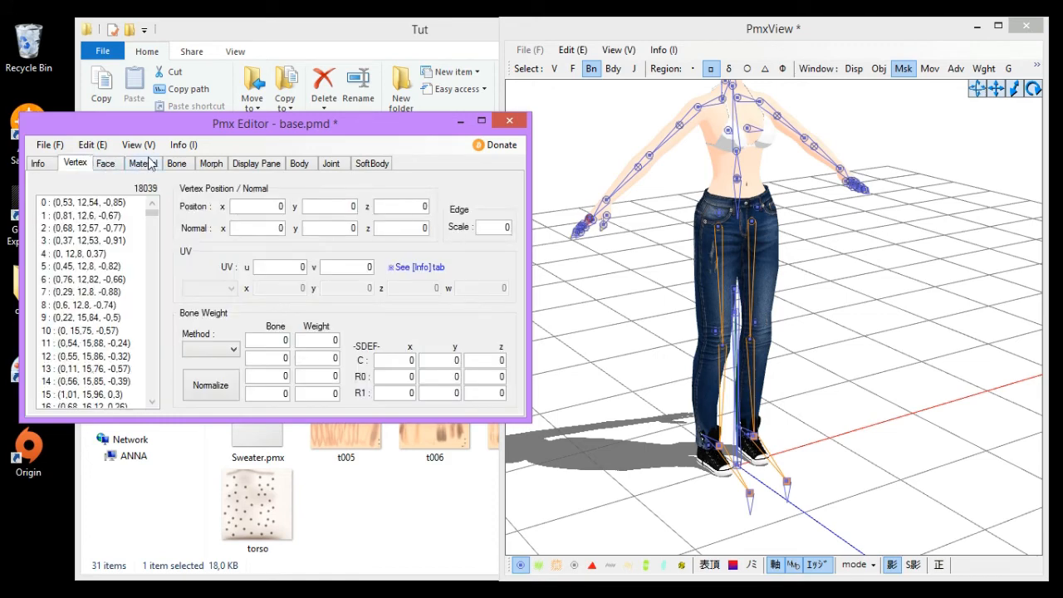
pyautogui.click(170, 163)
# - Select the ankle bones at the shoe and try moving them, then undo the move
pyautogui.moveTo(797, 366); pyautogui.dragTo(807, 319, button='middle')
pyautogui.scroll(5, 814, 370)
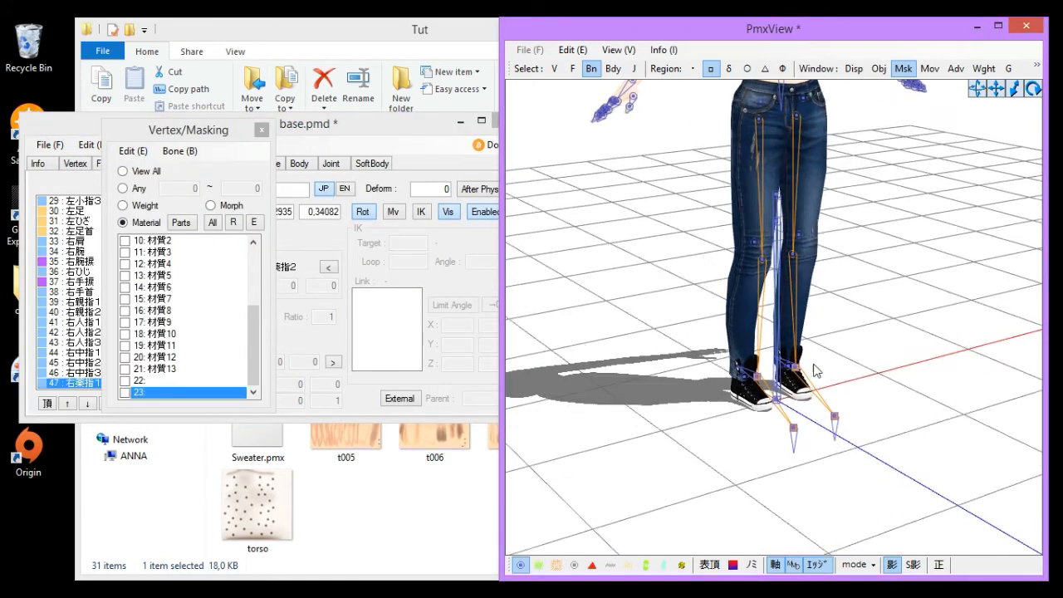
pyautogui.moveTo(814, 372)
pyautogui.mouseDown(button='right')
pyautogui.moveTo(847, 380)
pyautogui.moveTo(838, 349)
pyautogui.mouseUp(button='right')
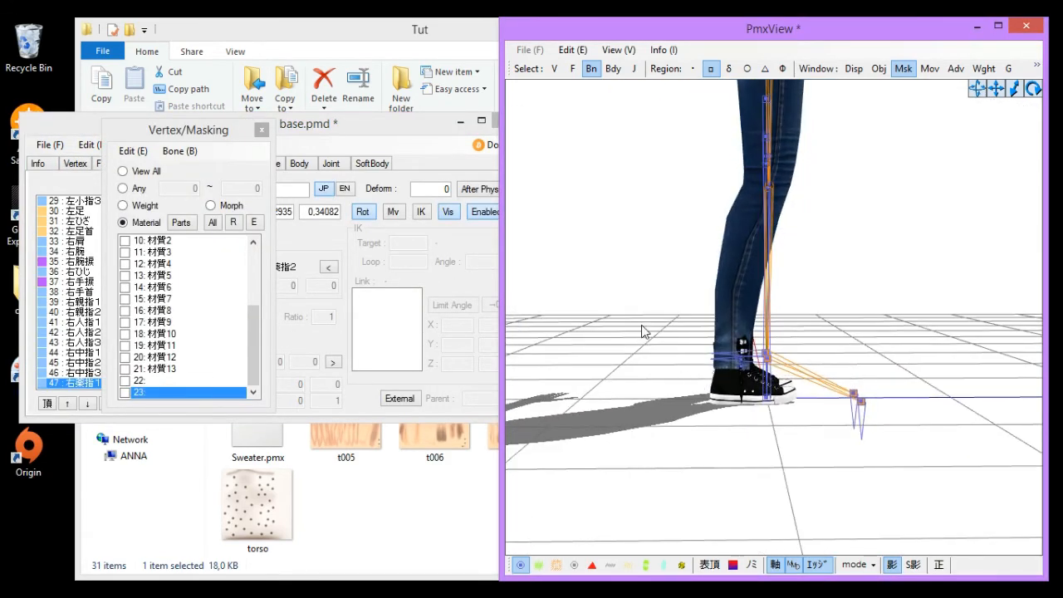
pyautogui.moveTo(641, 324)
pyautogui.mouseDown()
pyautogui.moveTo(930, 463)
pyautogui.moveTo(920, 469)
pyautogui.mouseUp()
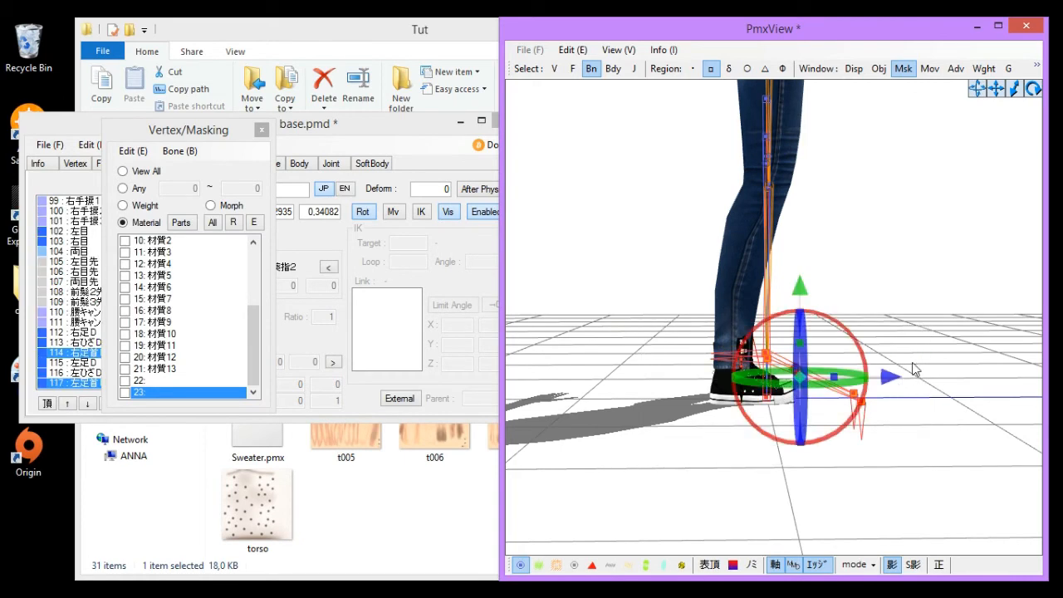
pyautogui.click(877, 325)
pyautogui.scroll(4, 755, 451)
pyautogui.click(719, 405)
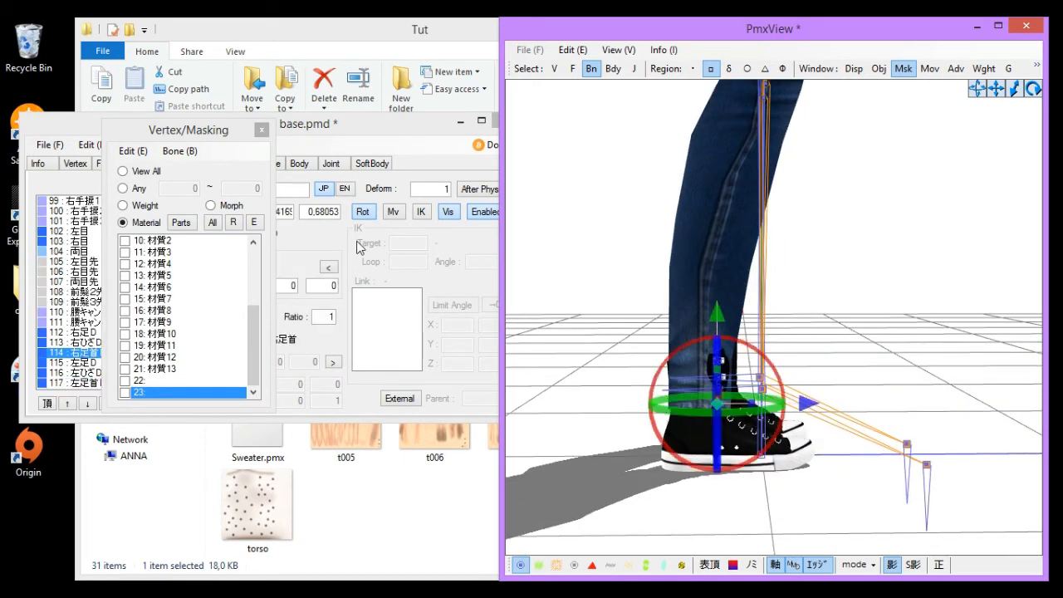
pyautogui.click(330, 223)
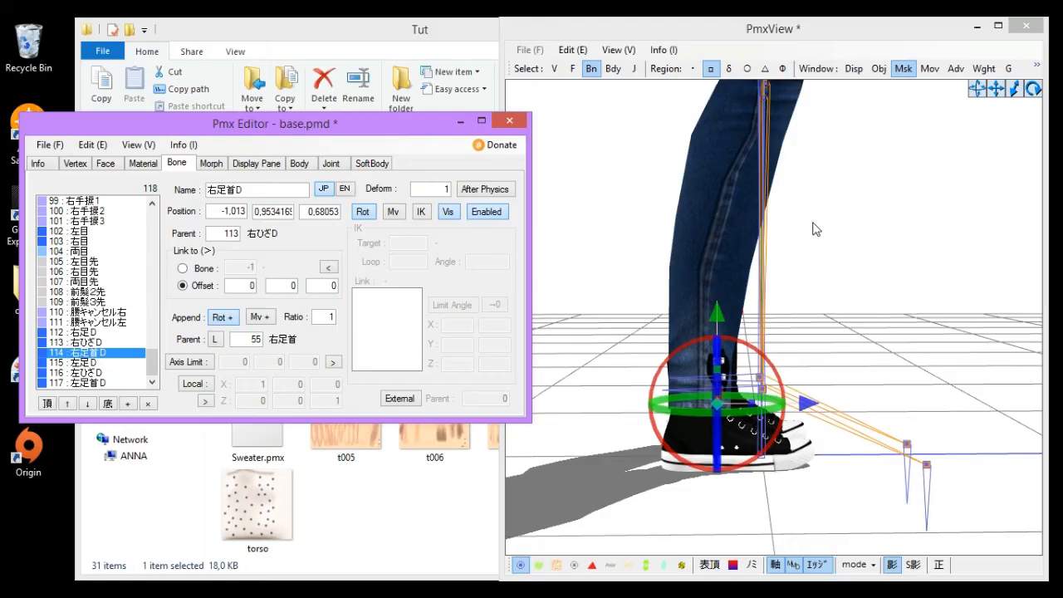
pyautogui.click(843, 325)
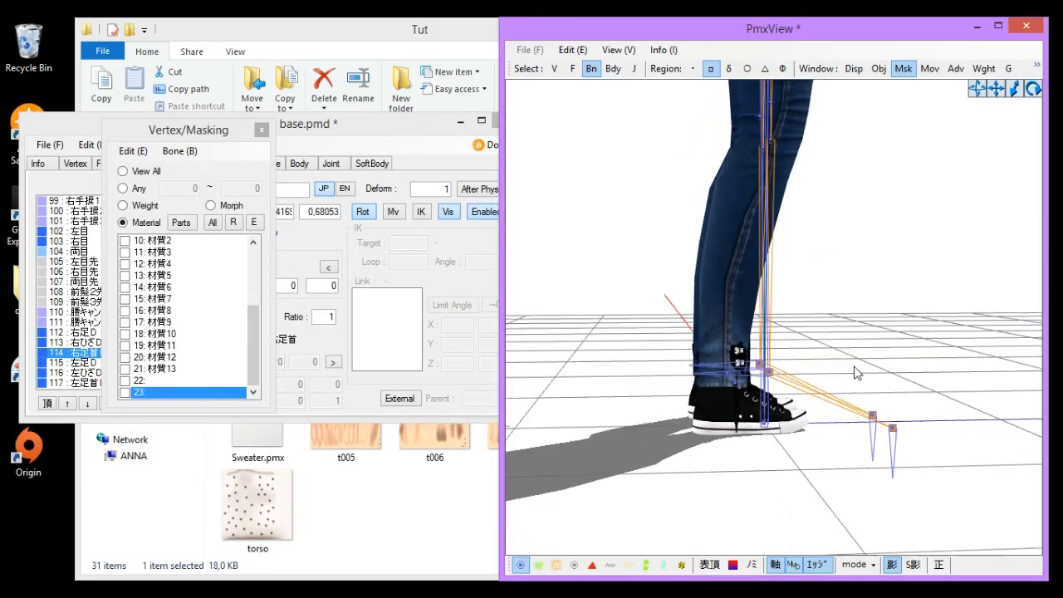
pyautogui.moveTo(856, 373); pyautogui.dragTo(846, 367, button='right')
pyautogui.moveTo(628, 333); pyautogui.dragTo(933, 488)
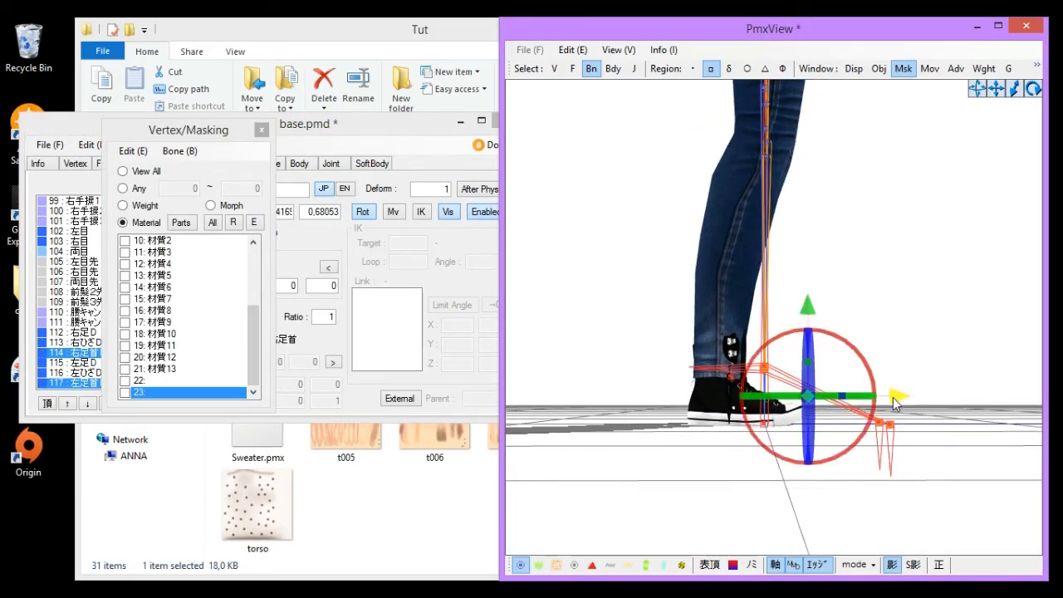
pyautogui.moveTo(893, 397); pyautogui.dragTo(861, 400)
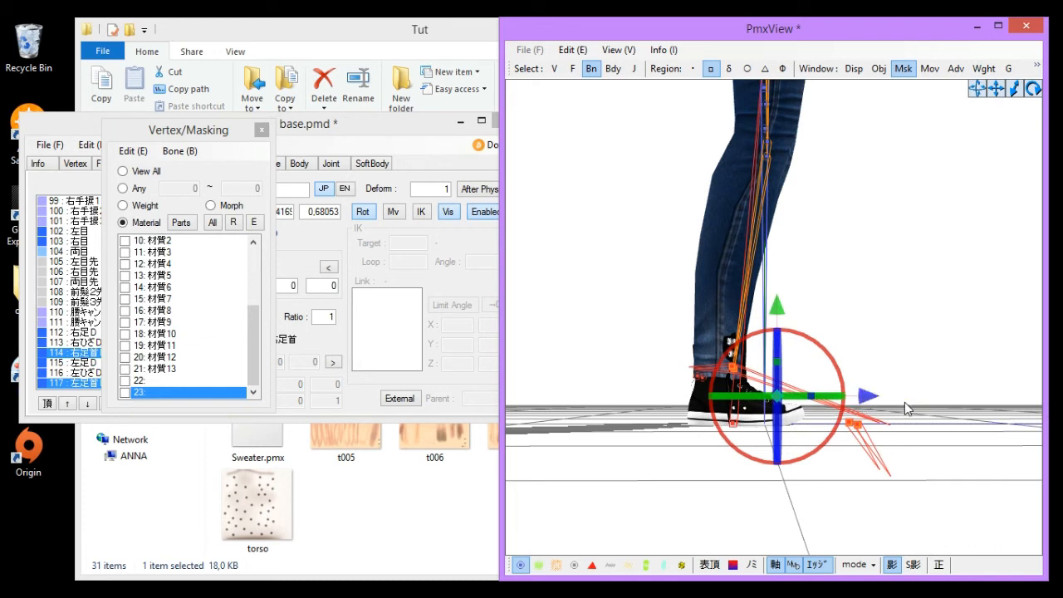
pyautogui.hotkey('ctrl', 'z')
# - Deselect the bones, show the hidden bones and zoom in on the foot from the side
pyautogui.click(972, 332)
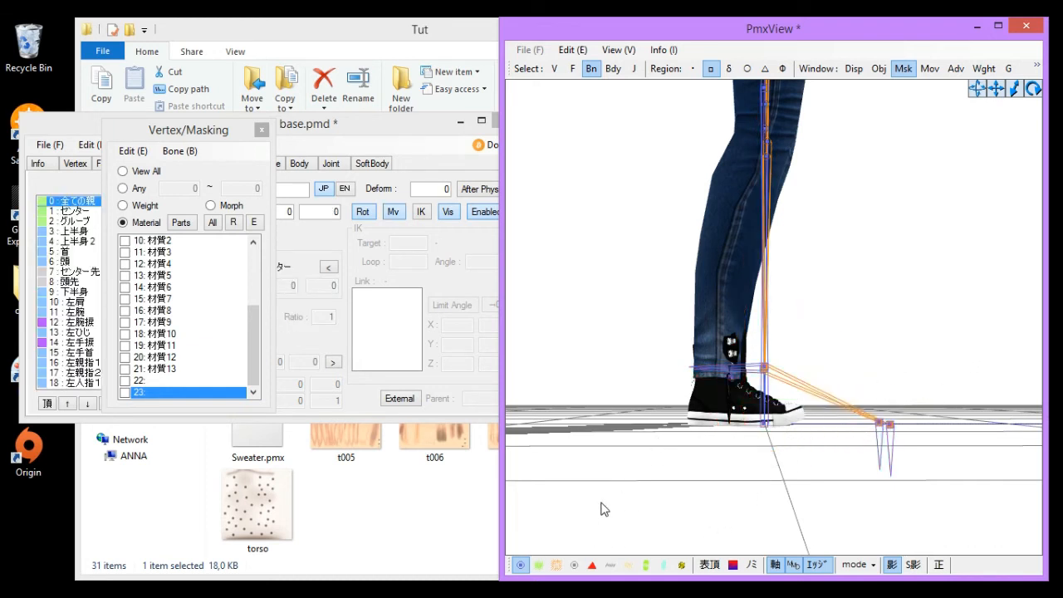
pyautogui.click(575, 569)
pyautogui.moveTo(879, 434); pyautogui.dragTo(786, 380, button='middle')
pyautogui.scroll(1, 787, 379)
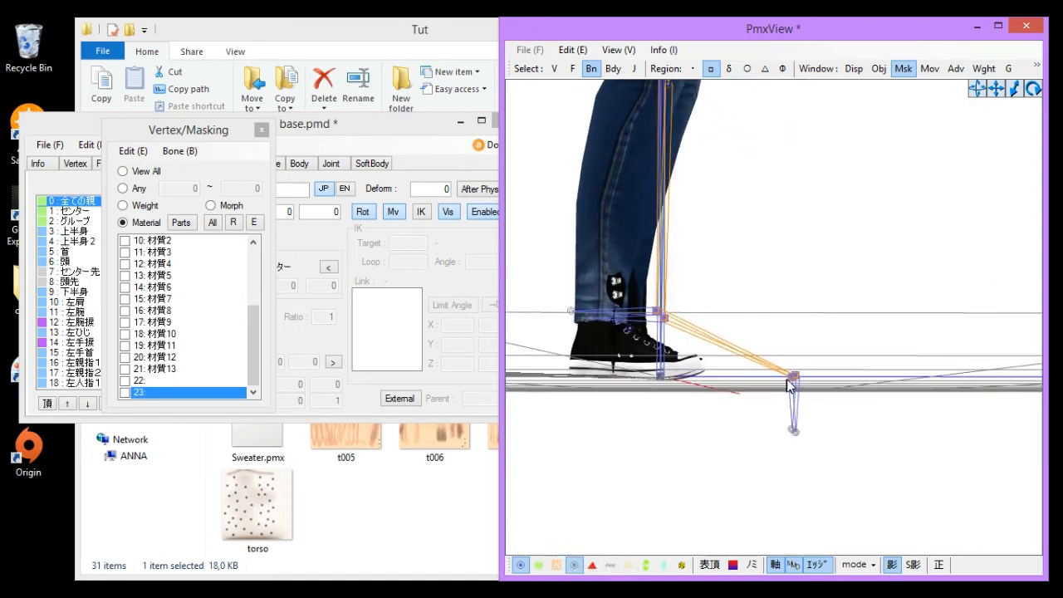
pyautogui.scroll(2, 818, 479)
pyautogui.moveTo(813, 480); pyautogui.dragTo(826, 462, button='right')
pyautogui.scroll(-1, 826, 461)
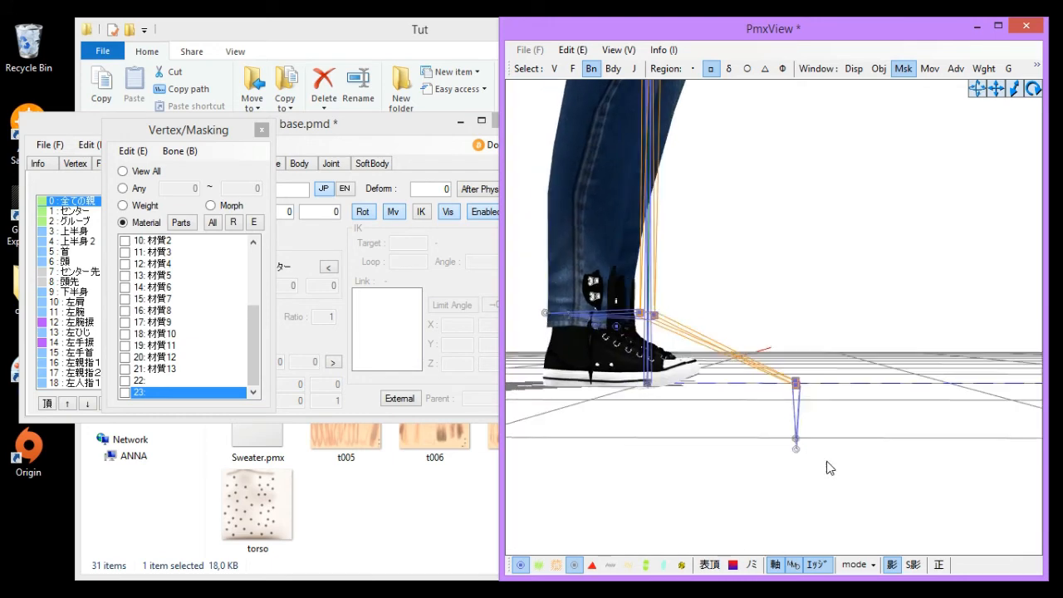
pyautogui.moveTo(611, 464); pyautogui.dragTo(633, 463, button='right')
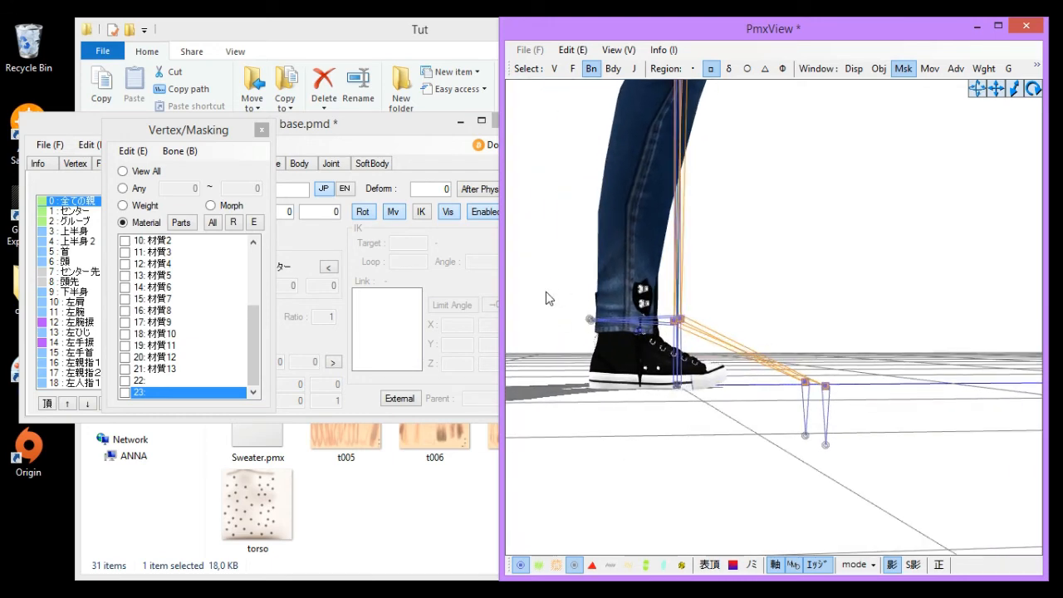
# - Select the ankle bones and move them down and back so they sit inside the shoe, then deselect them
pyautogui.moveTo(554, 295); pyautogui.dragTo(709, 343)
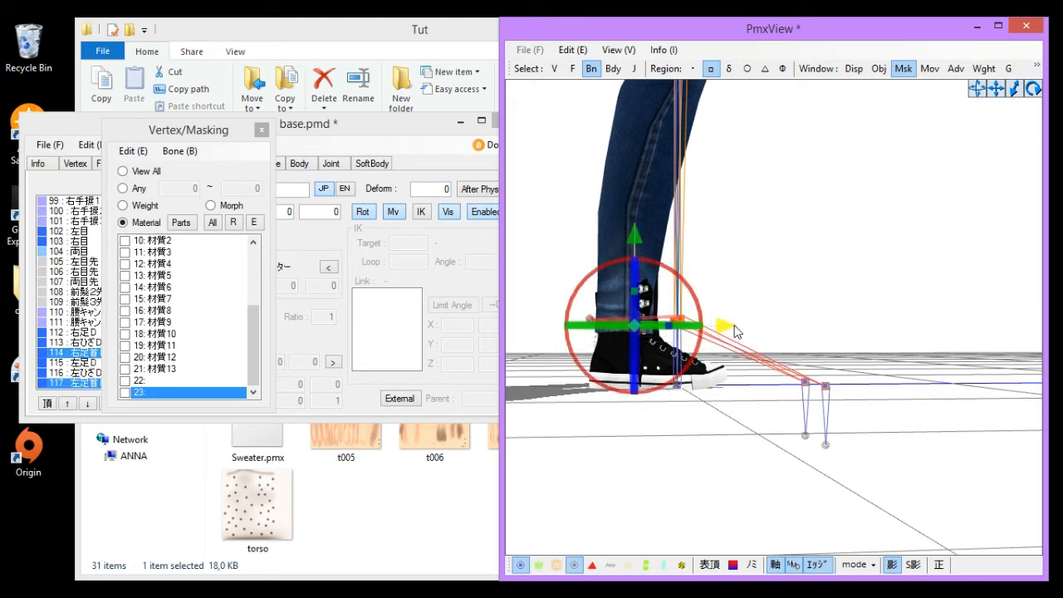
pyautogui.moveTo(885, 314); pyautogui.dragTo(794, 521)
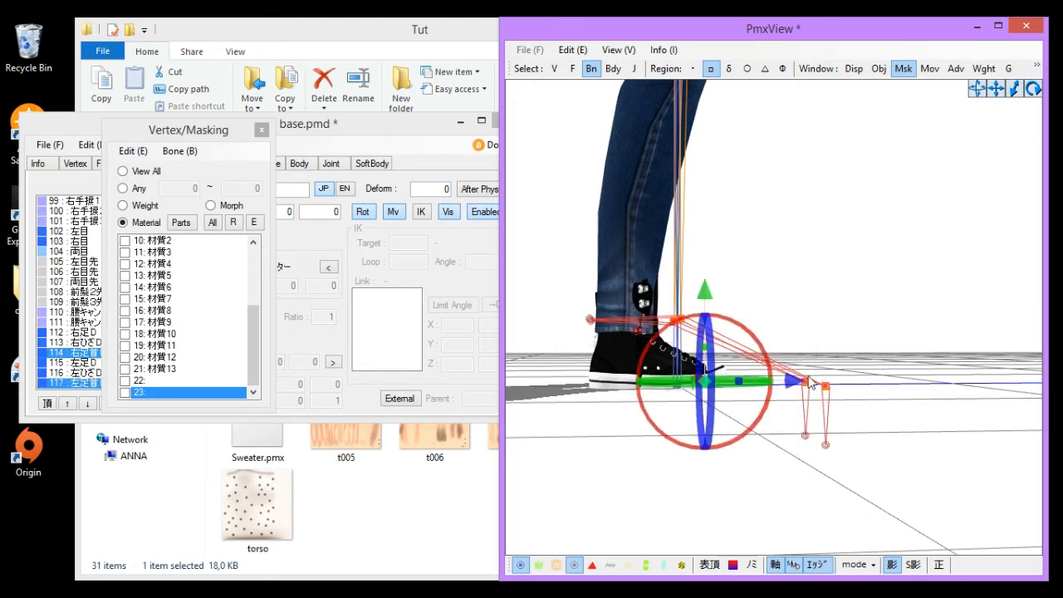
pyautogui.moveTo(811, 383); pyautogui.dragTo(752, 391)
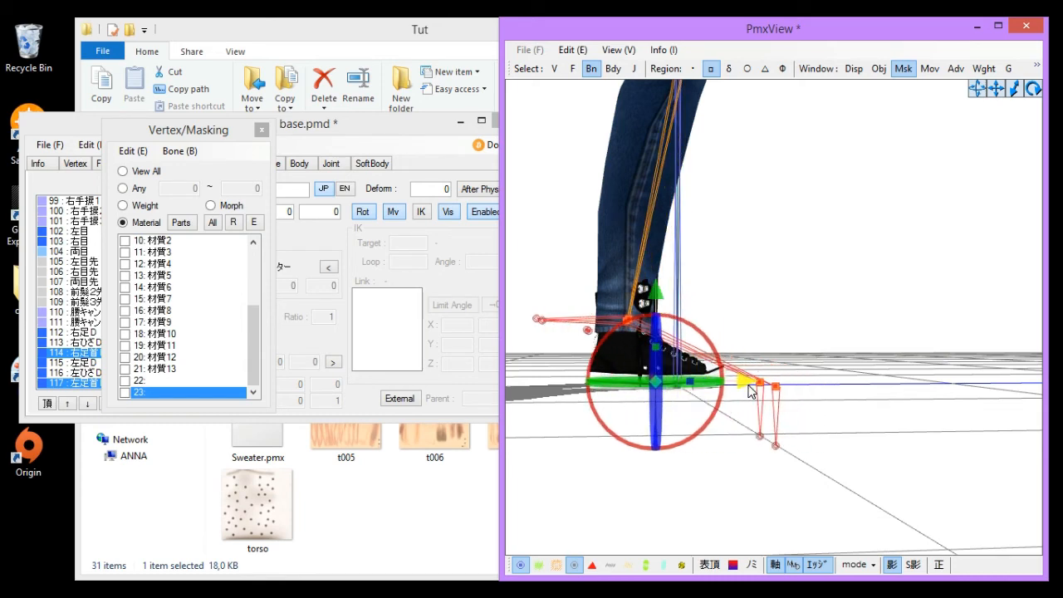
pyautogui.moveTo(652, 289); pyautogui.dragTo(653, 305)
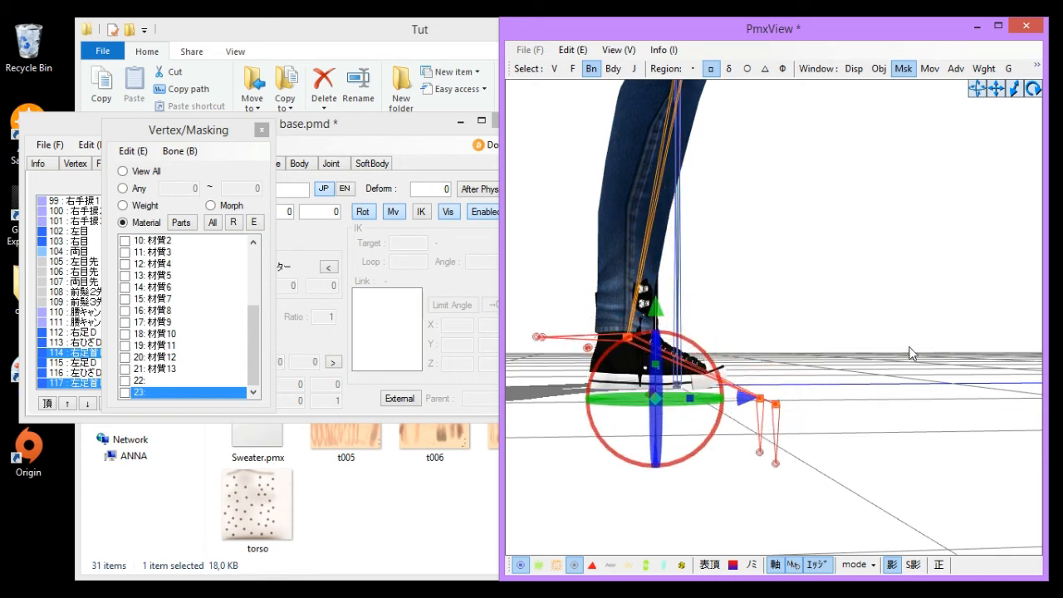
pyautogui.click(909, 347)
# - Inspect the whole model and its bones from several angles, toggling a display option along the way
pyautogui.moveTo(909, 347); pyautogui.dragTo(747, 378, button='right')
pyautogui.moveTo(747, 378); pyautogui.dragTo(823, 403, button='middle')
pyautogui.scroll(-5, 814, 395)
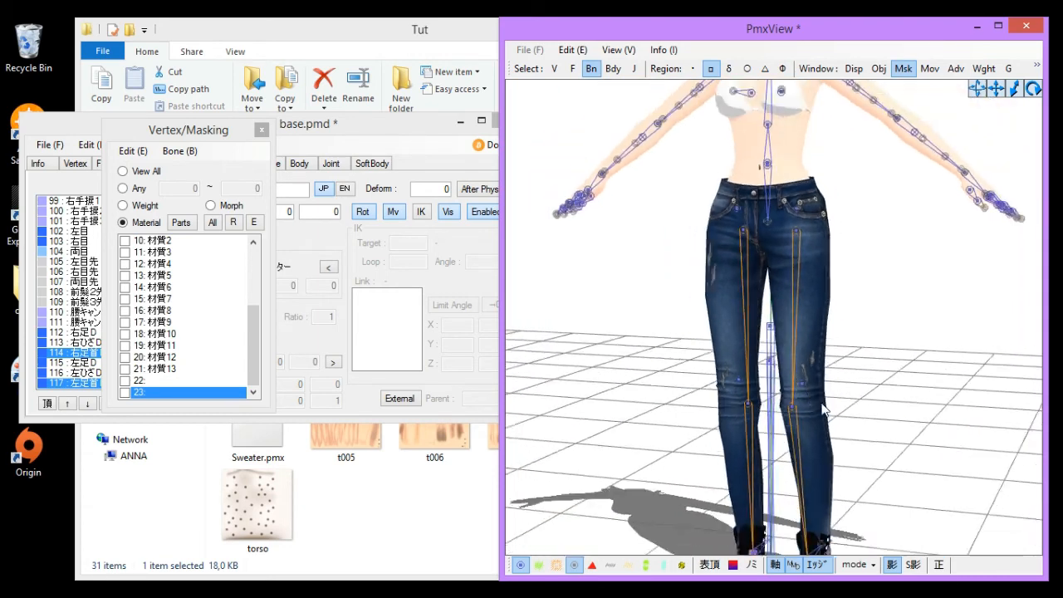
pyautogui.moveTo(823, 404); pyautogui.dragTo(629, 384, button='right')
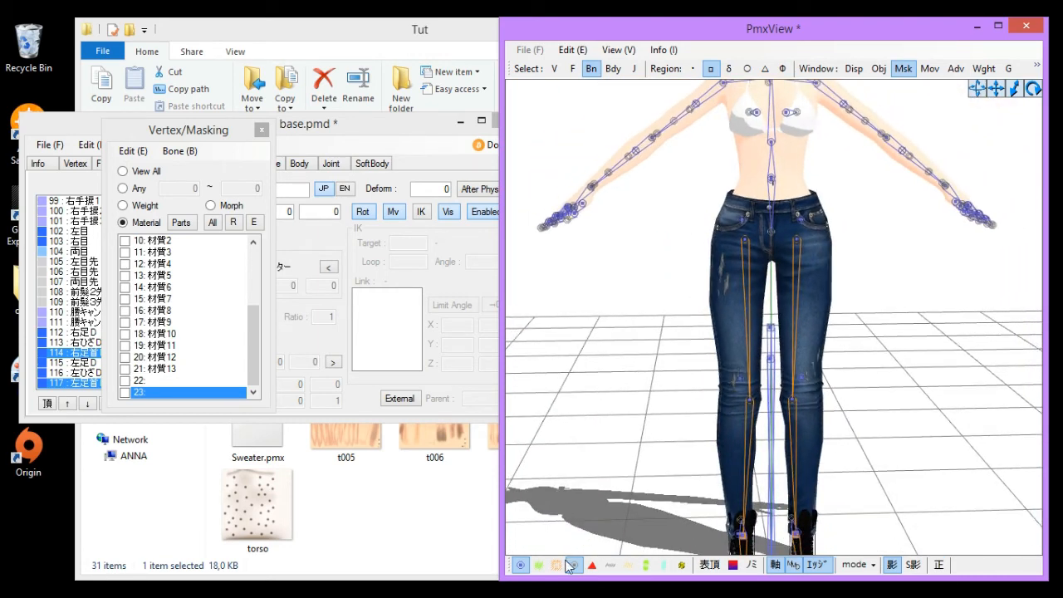
pyautogui.moveTo(662, 347); pyautogui.dragTo(653, 420, button='middle')
pyautogui.scroll(3, 662, 421)
pyautogui.scroll(2, 653, 422)
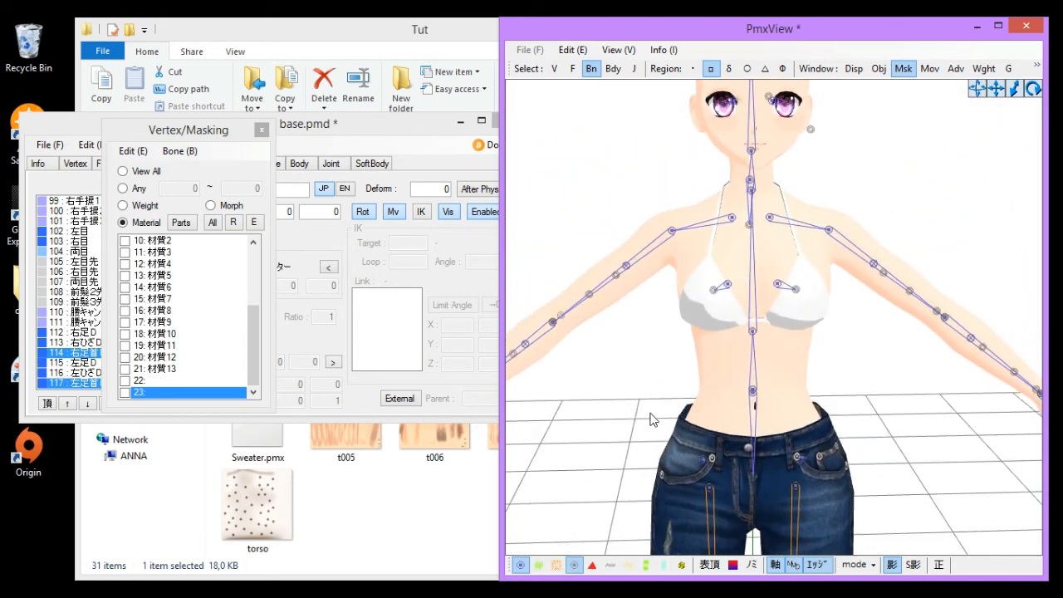
pyautogui.click(574, 568)
pyautogui.scroll(2, 855, 244)
pyautogui.moveTo(855, 245); pyautogui.dragTo(830, 250, button='right')
pyautogui.moveTo(804, 246); pyautogui.dragTo(810, 263, button='middle')
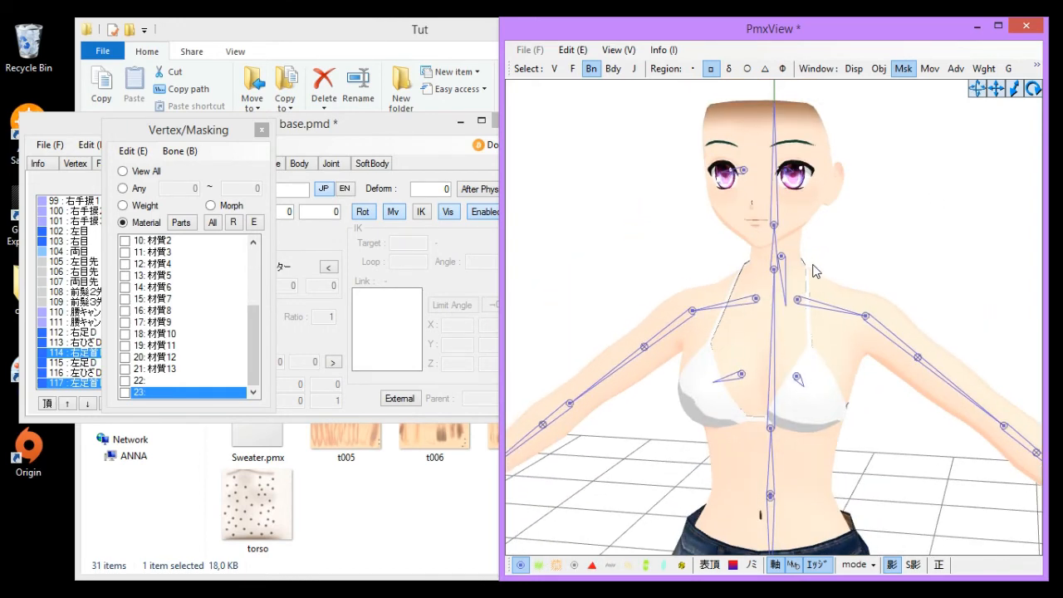
pyautogui.moveTo(812, 266); pyautogui.dragTo(865, 262, button='right')
pyautogui.scroll(-5, 862, 318)
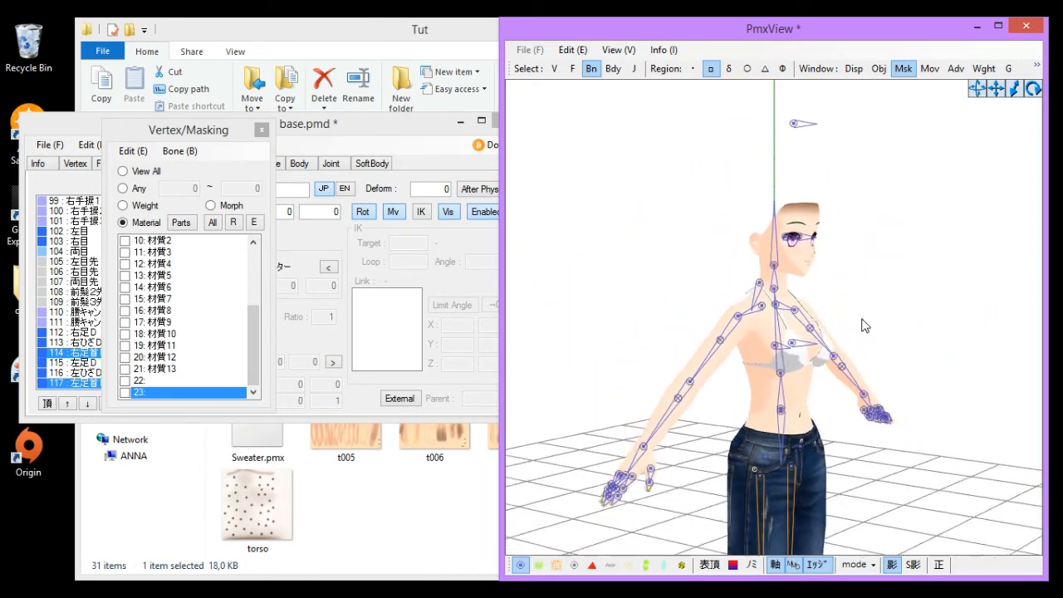
pyautogui.moveTo(832, 286); pyautogui.dragTo(837, 272, button='middle')
pyautogui.scroll(-2, 822, 291)
pyautogui.moveTo(819, 288); pyautogui.dragTo(819, 321, button='right')
pyautogui.scroll(-1, 805, 304)
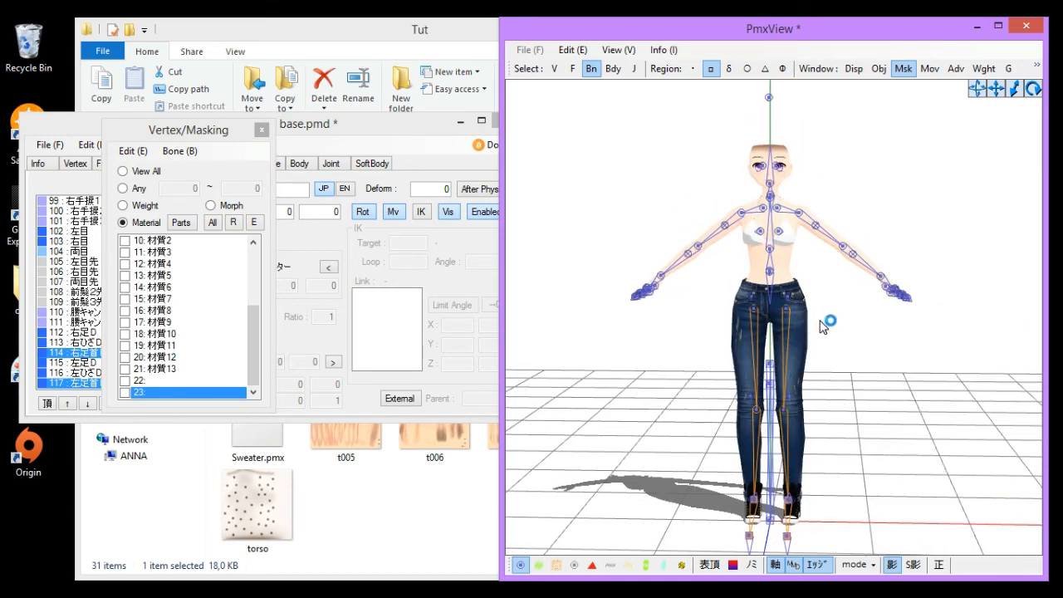
pyautogui.scroll(2, 680, 420)
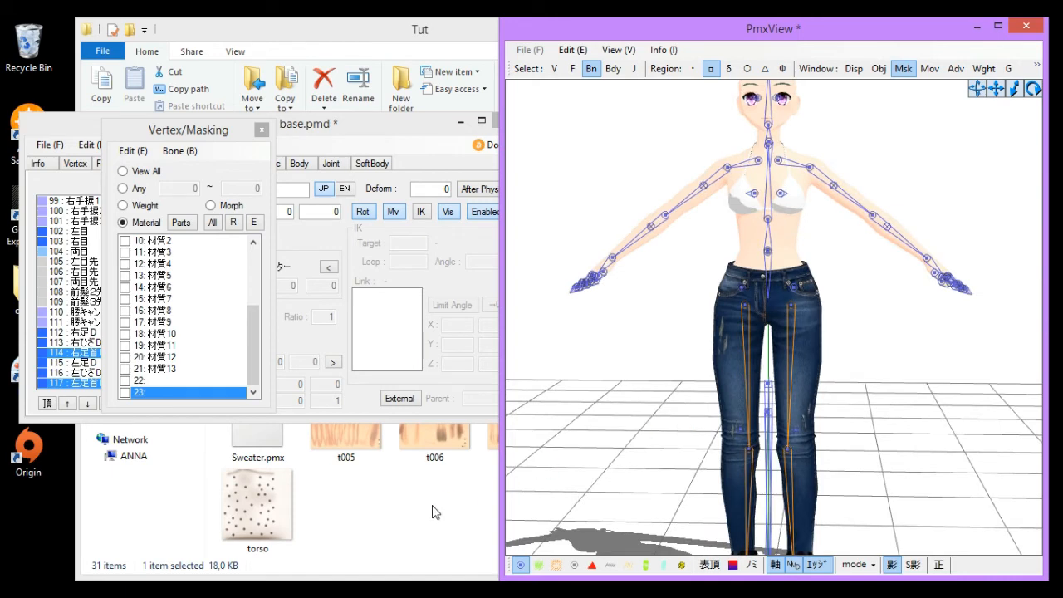
# - Import hair.pmx from the Tut folder into the model by dropping it onto the viewer and confirming
pyautogui.click(432, 513)
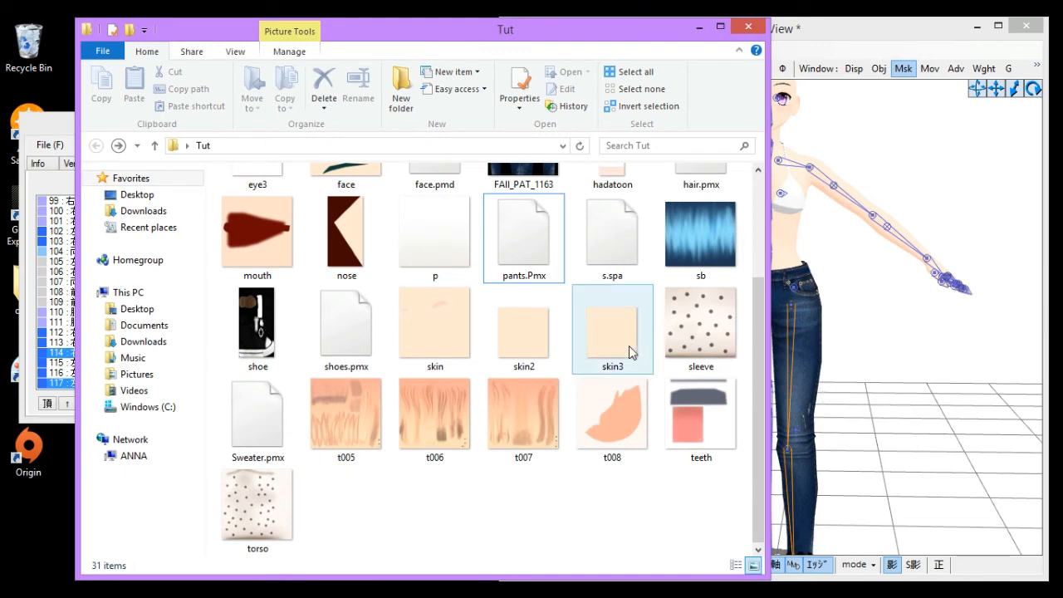
pyautogui.click(861, 366)
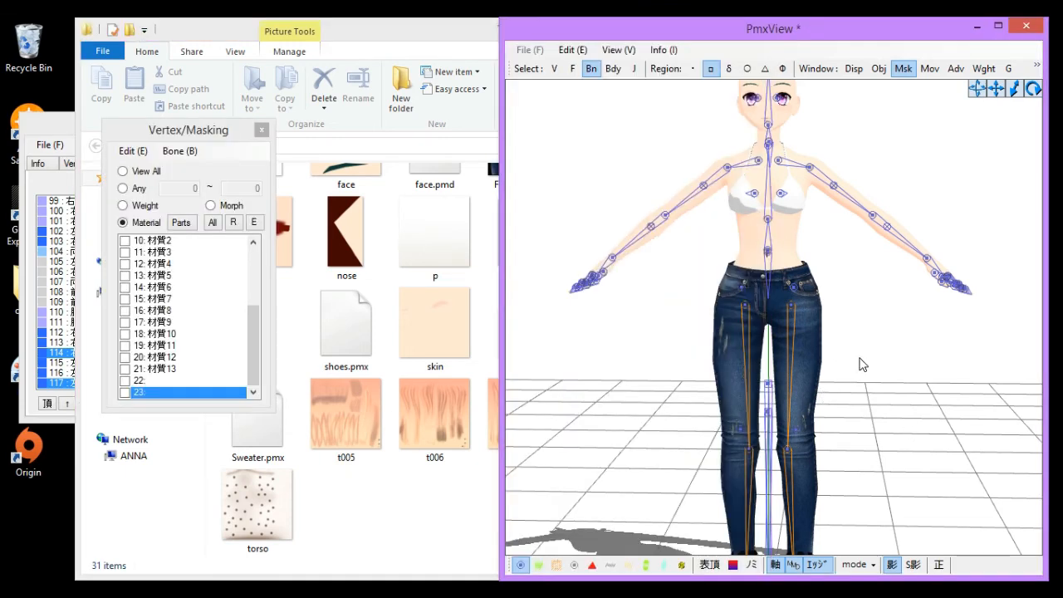
pyautogui.click(420, 527)
pyautogui.click(901, 399)
pyautogui.click(498, 529)
pyautogui.moveTo(706, 179); pyautogui.dragTo(961, 178)
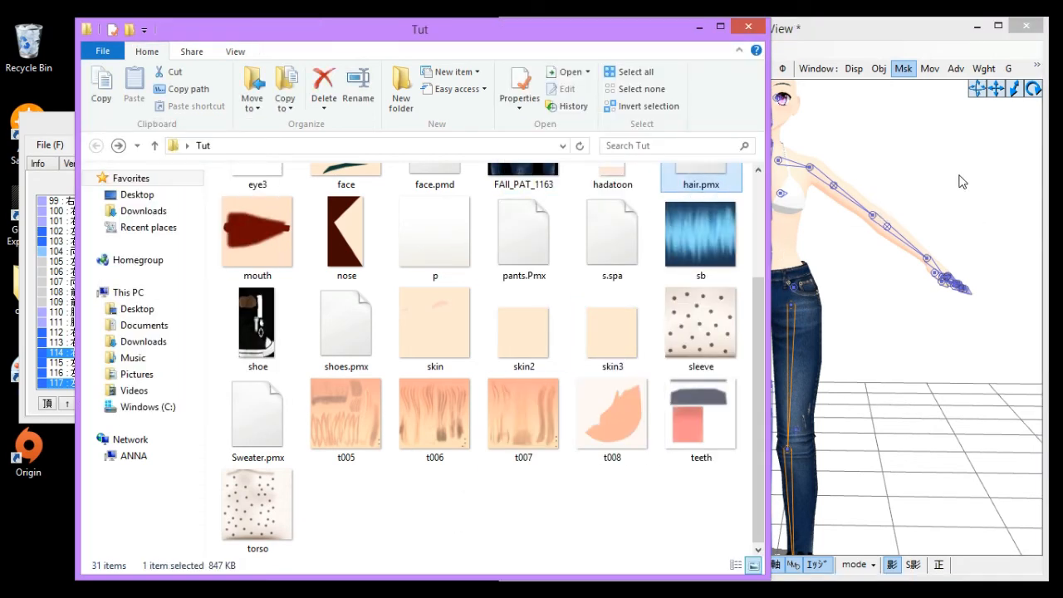
pyautogui.click(155, 232)
pyautogui.press('Return')
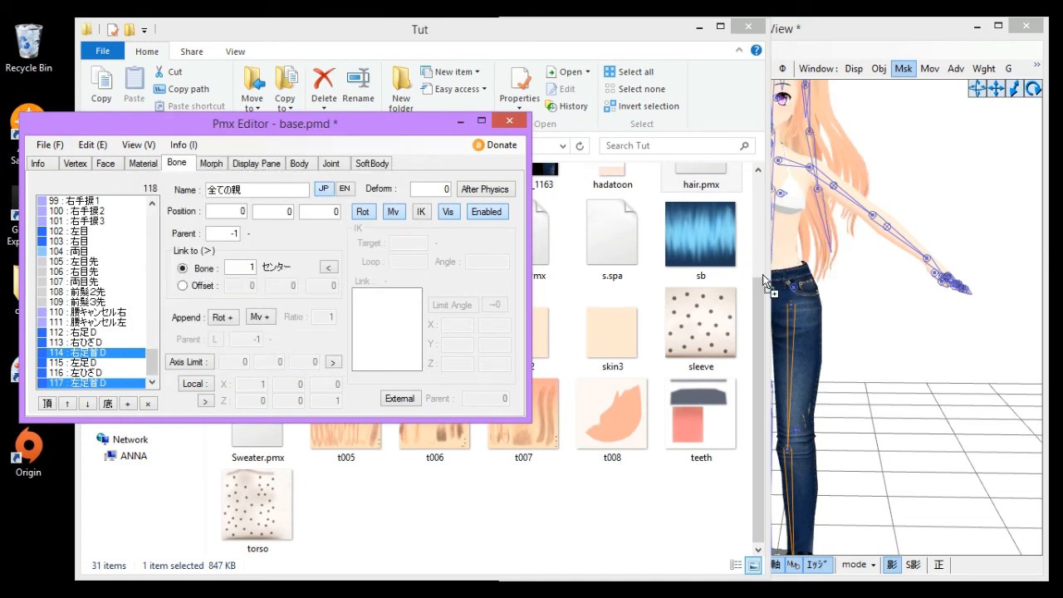
# - Inspect the added hair and its bones from the side and the front
pyautogui.moveTo(880, 273); pyautogui.dragTo(837, 290, button='right')
pyautogui.moveTo(837, 289); pyautogui.dragTo(839, 319, button='middle')
pyautogui.scroll(2, 839, 319)
pyautogui.moveTo(839, 319); pyautogui.dragTo(765, 319, button='right')
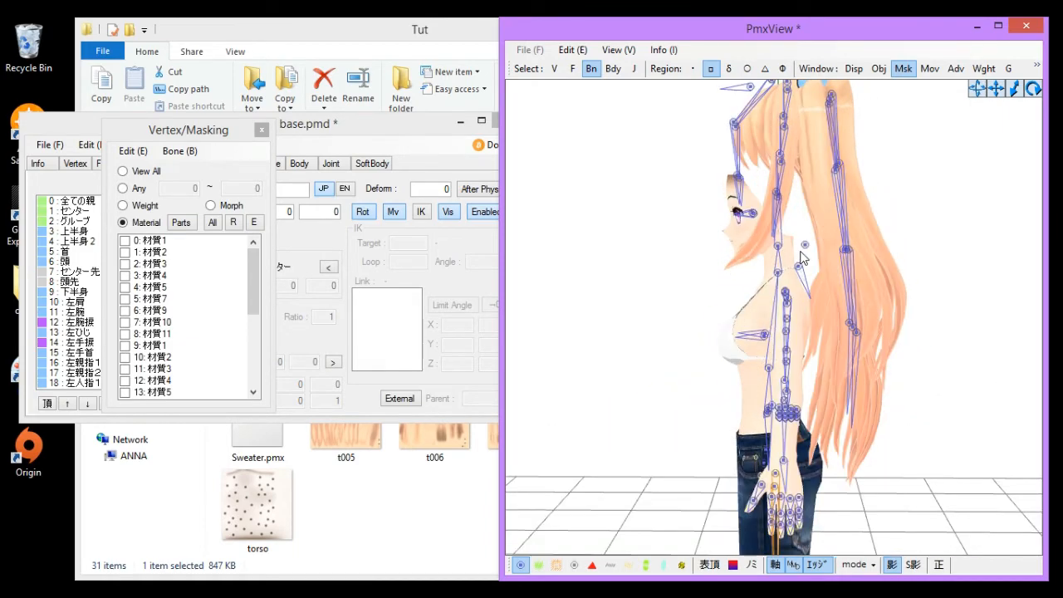
pyautogui.moveTo(800, 251); pyautogui.dragTo(921, 335, button='right')
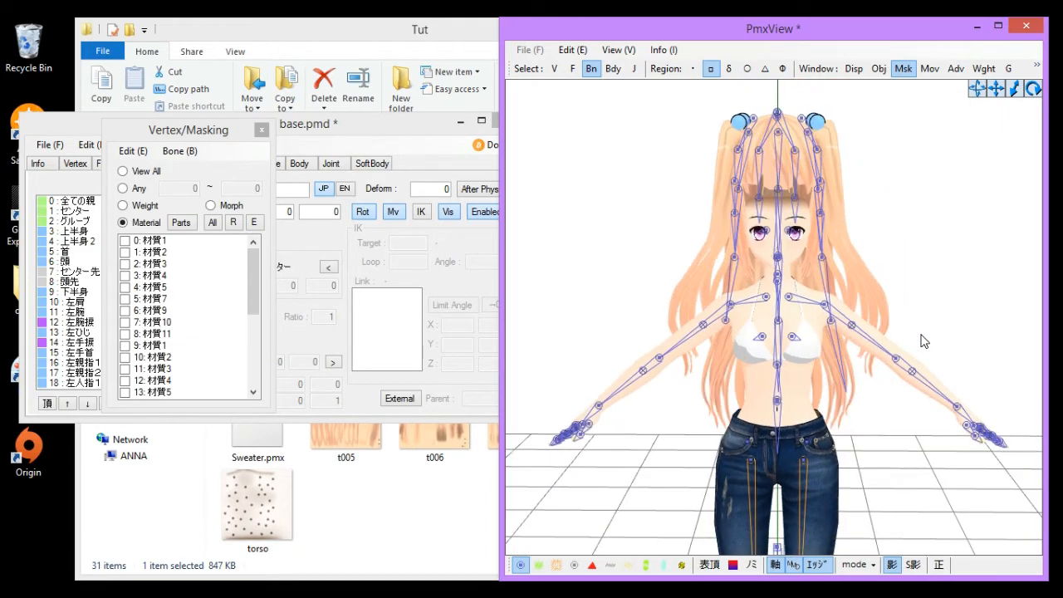
pyautogui.scroll(4, 881, 328)
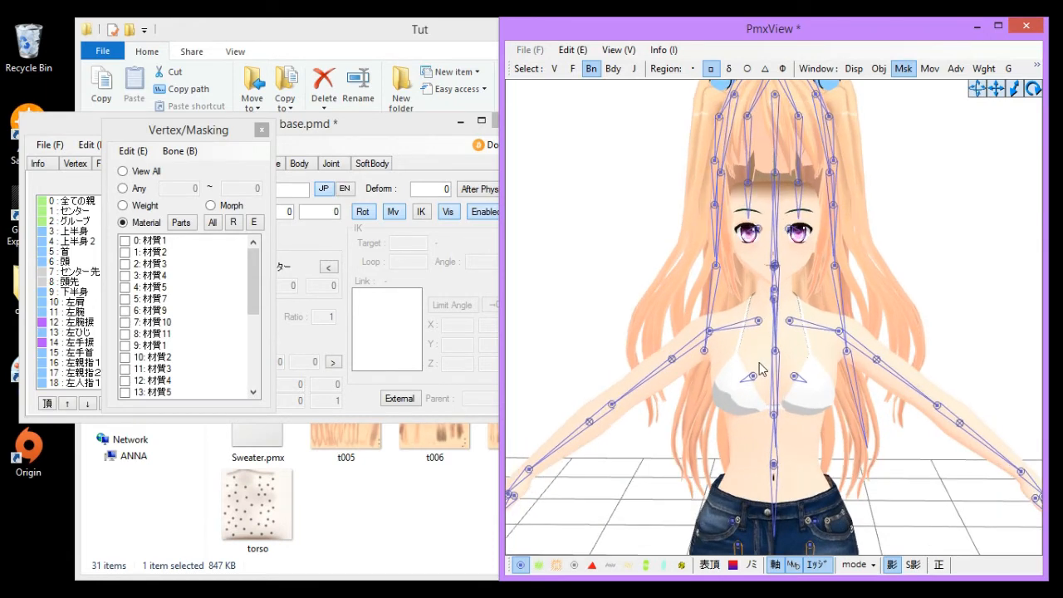
pyautogui.moveTo(759, 362); pyautogui.dragTo(806, 374, button='right')
pyautogui.scroll(-3, 804, 373)
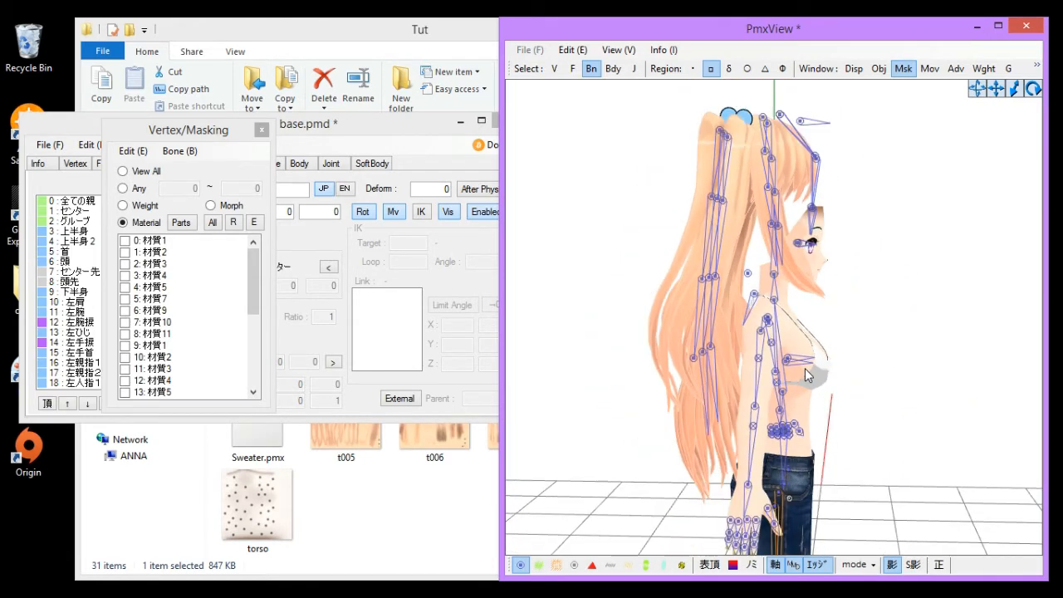
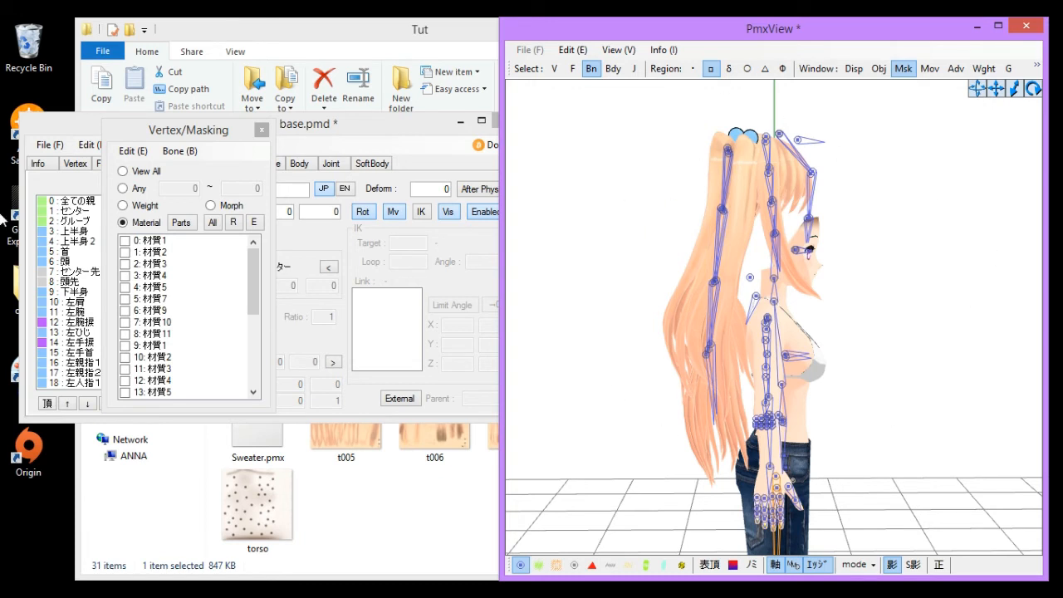
# - Undo the hair import into the base model
pyautogui.hotkey('ctrl', 'z')
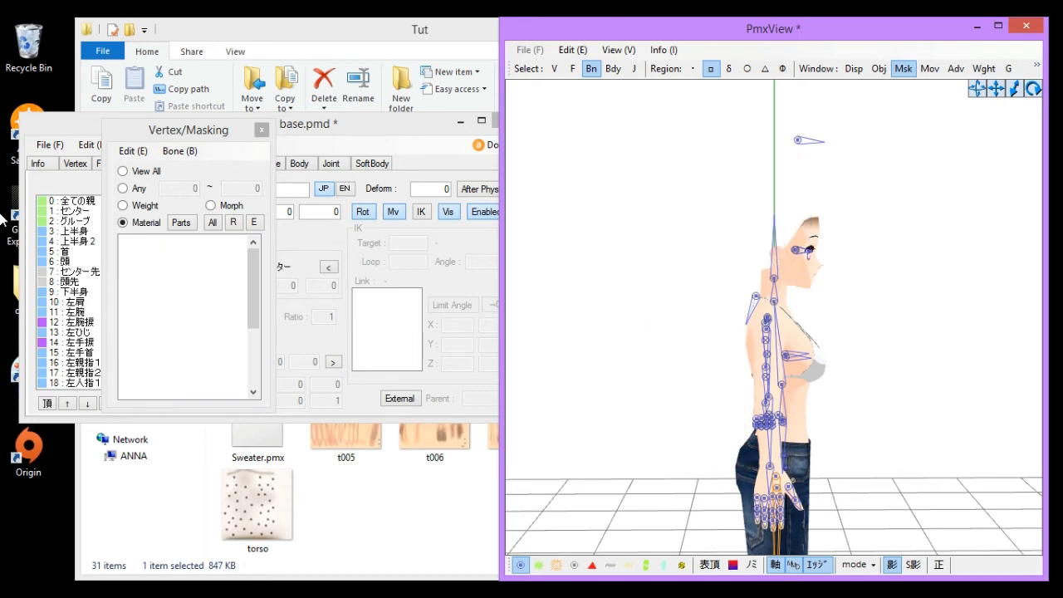
pyautogui.moveTo(1025, 267); pyautogui.dragTo(899, 219, button='right')
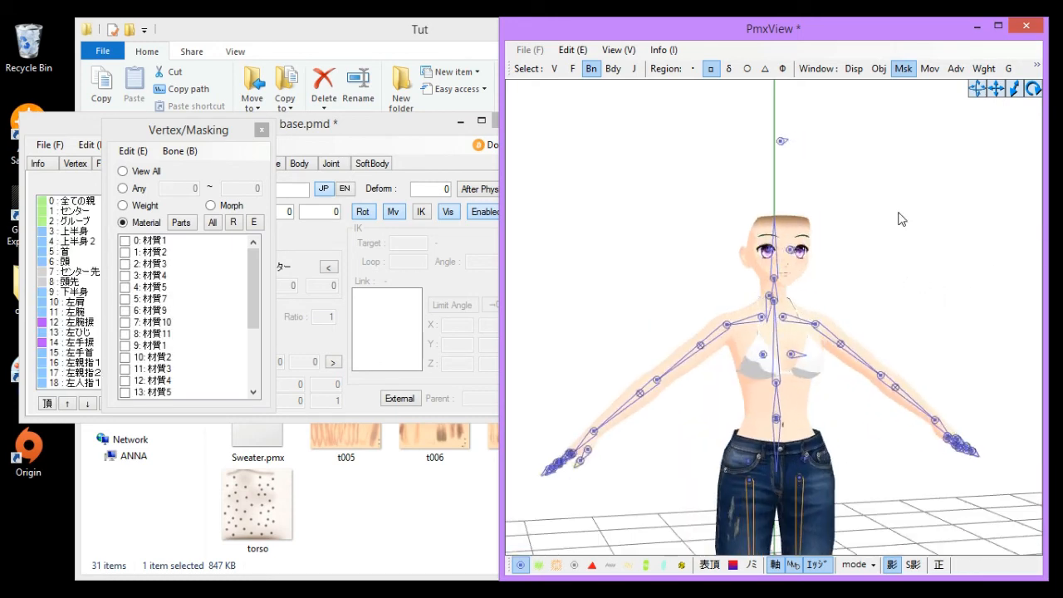
# - Launch a second PMD Editor instance from the PMX Editor folder on the desktop
pyautogui.click(977, 26)
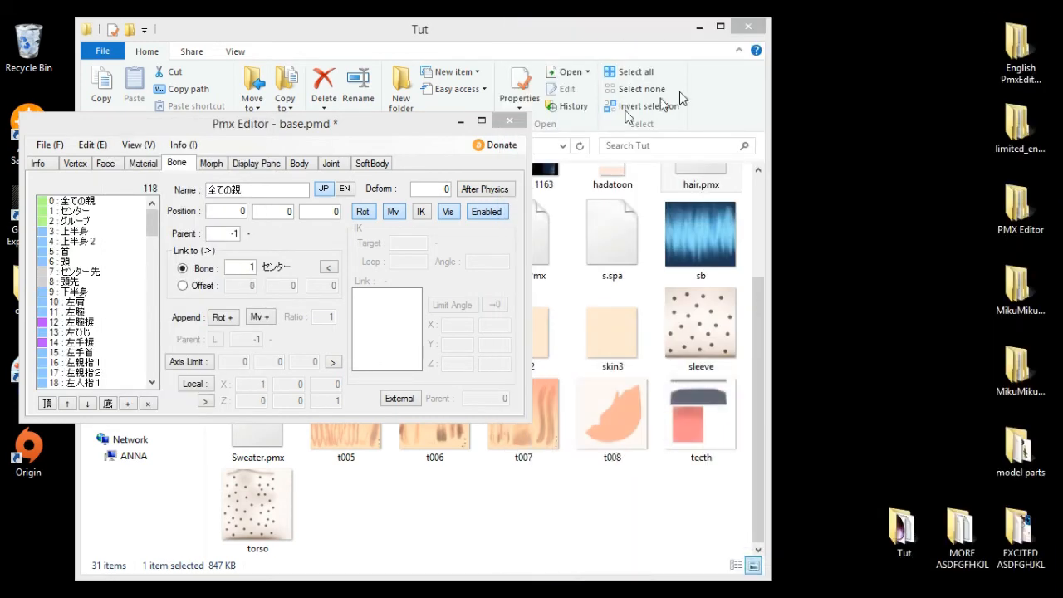
pyautogui.click(461, 121)
pyautogui.doubleClick(1010, 214)
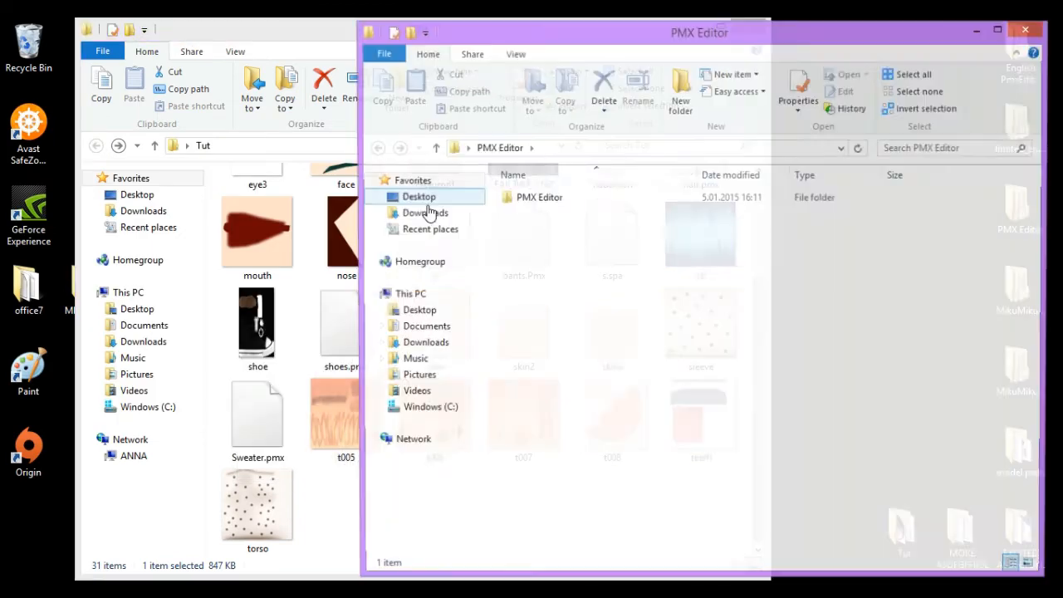
pyautogui.click(551, 201)
pyautogui.doubleClick(552, 202)
pyautogui.click(581, 264)
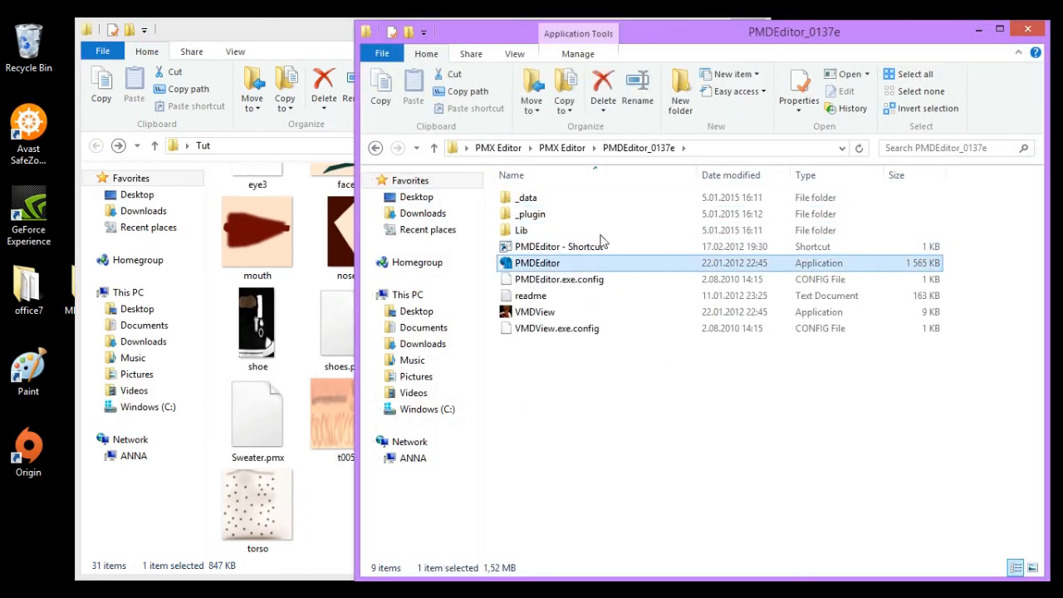
pyautogui.click(1028, 30)
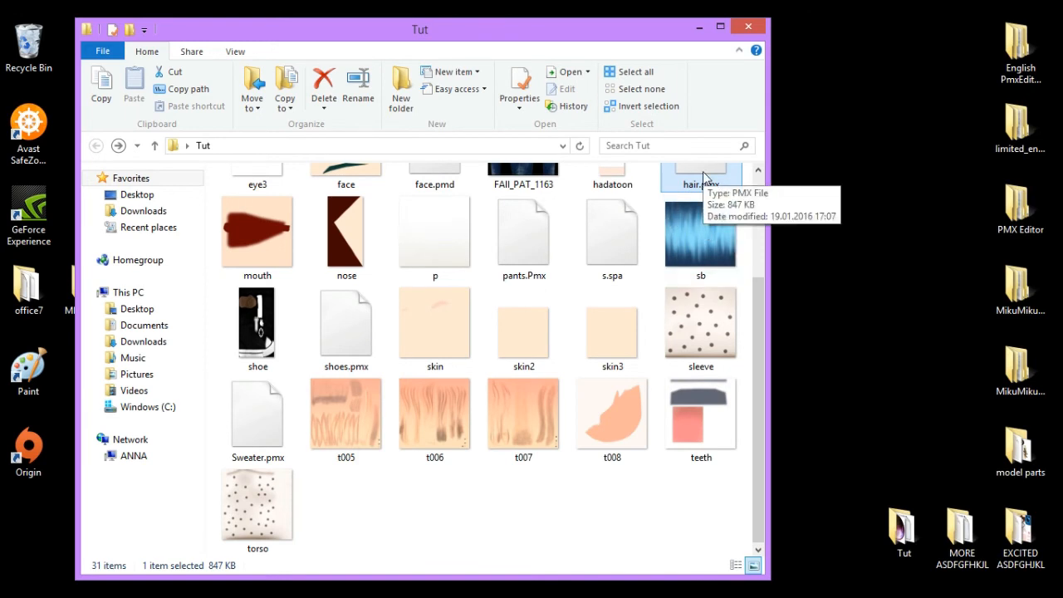
# - Open hair.pmx from the Tut folder in the new editor and move its viewer aside
pyautogui.moveTo(703, 177); pyautogui.dragTo(728, 508)
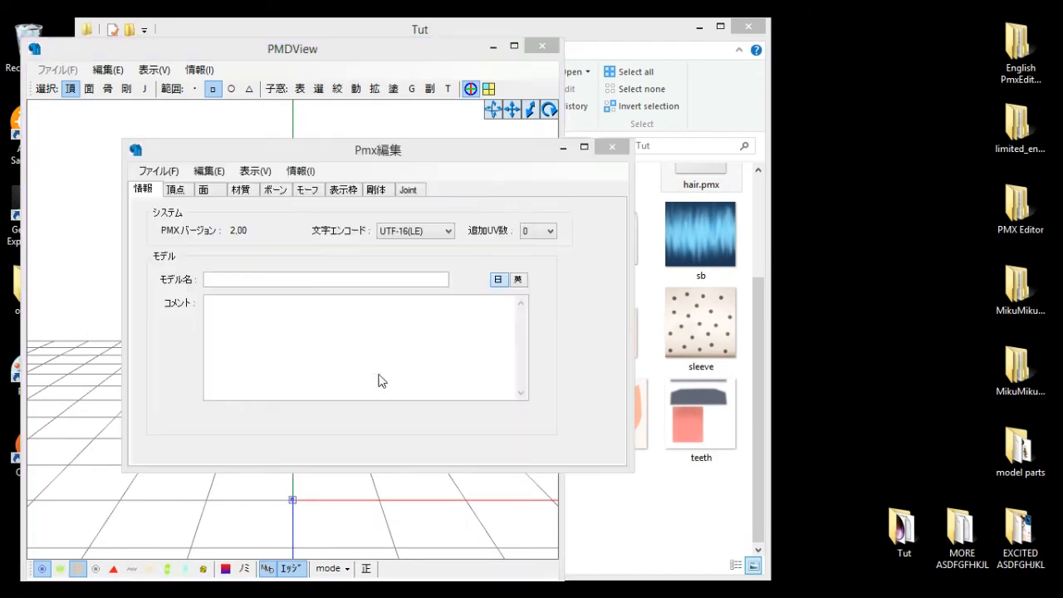
pyautogui.click(416, 391)
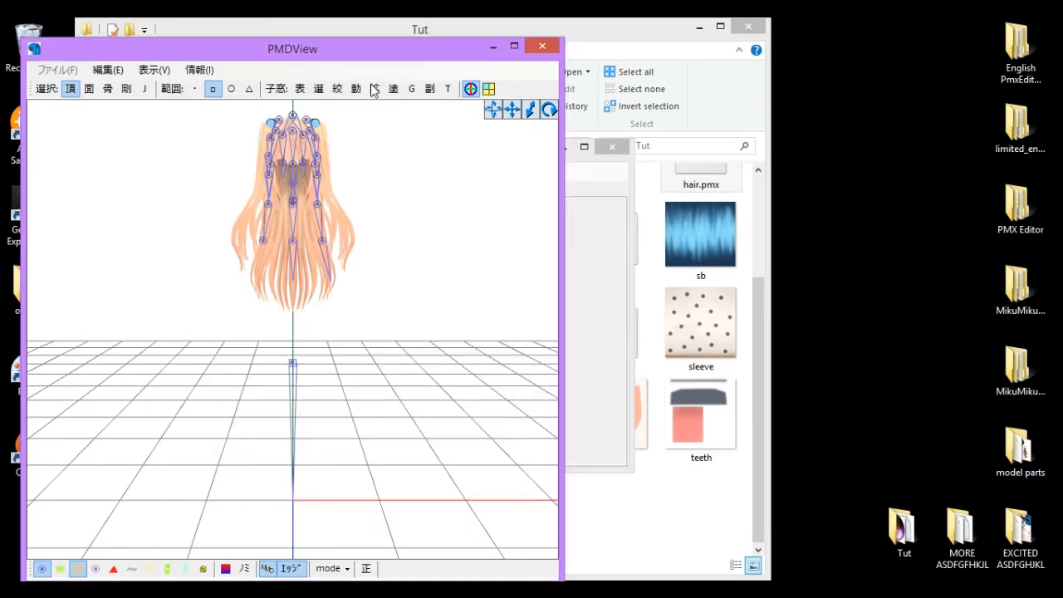
pyautogui.moveTo(347, 65); pyautogui.dragTo(823, 55)
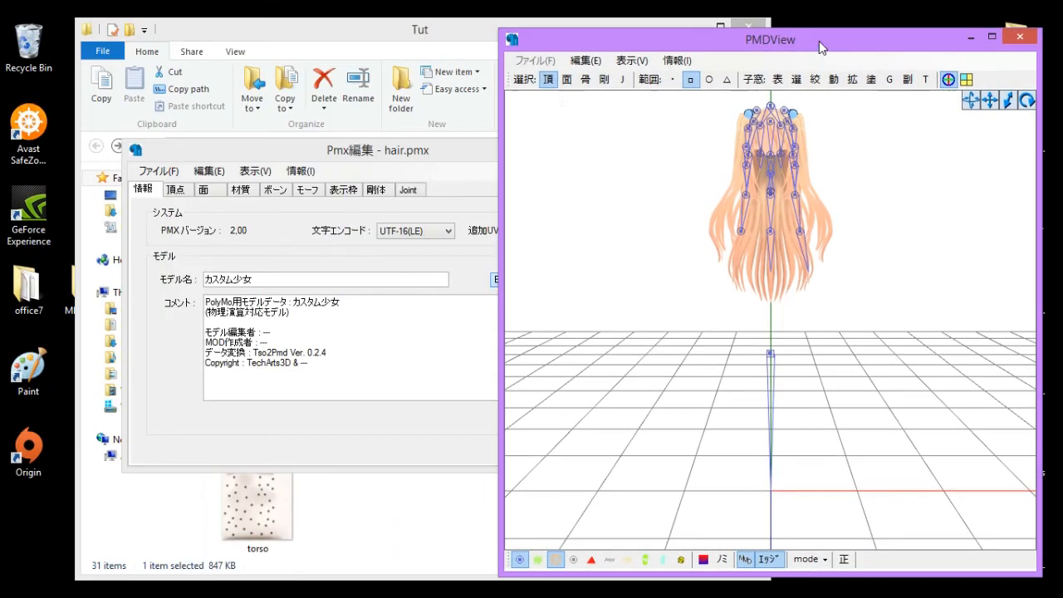
# - Inspect the hair model's rigid bodies and joints from several angles, toggling their display
pyautogui.click(623, 81)
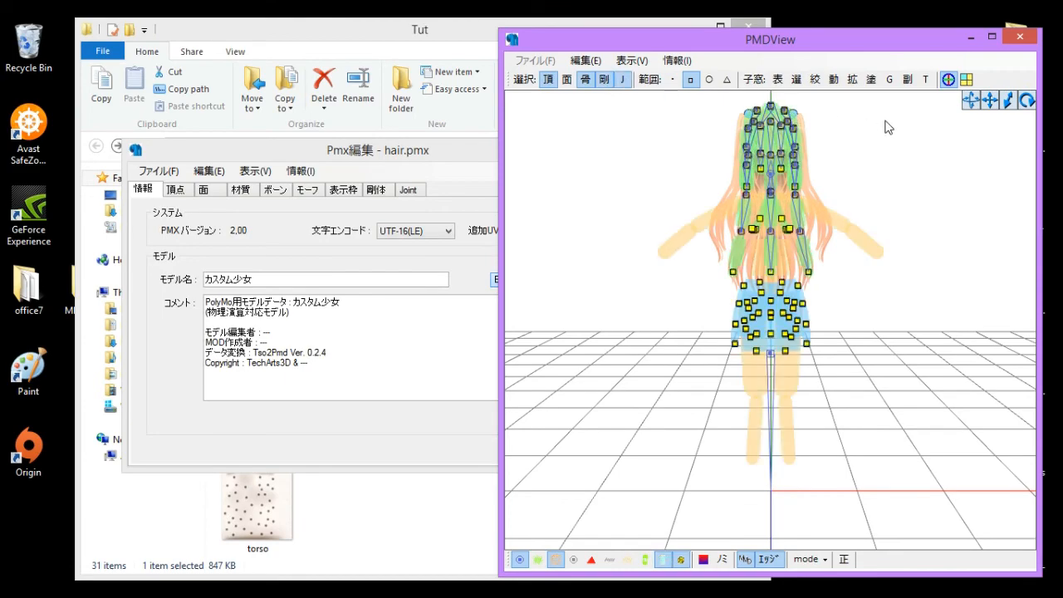
pyautogui.moveTo(887, 126); pyautogui.dragTo(599, 158, button='right')
pyautogui.scroll(5, 600, 159)
pyautogui.moveTo(600, 158); pyautogui.dragTo(594, 192, button='middle')
pyautogui.scroll(-5, 594, 191)
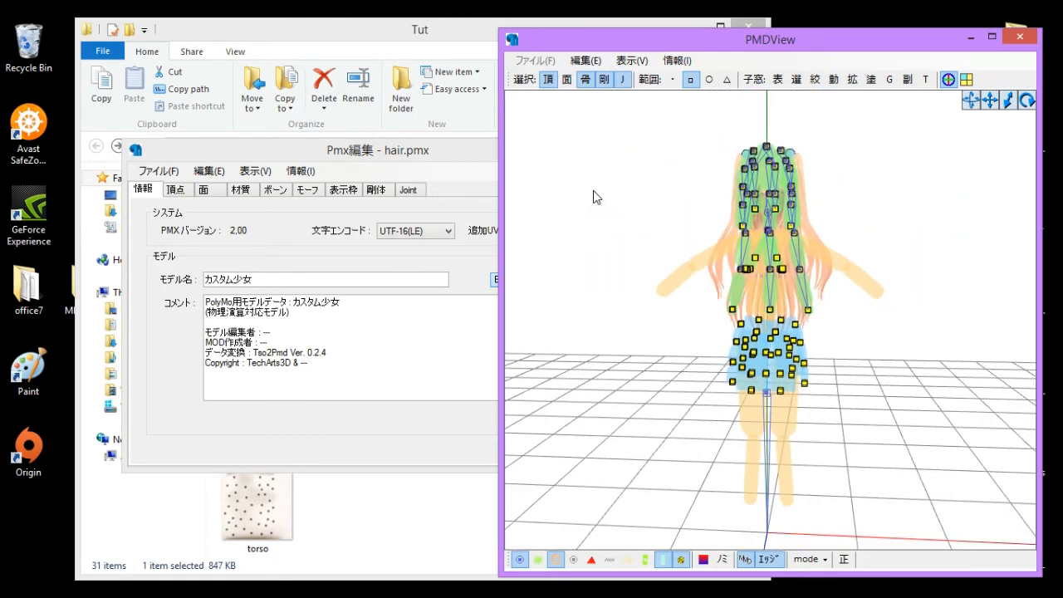
pyautogui.moveTo(594, 196); pyautogui.dragTo(623, 178, button='right')
pyautogui.moveTo(927, 422); pyautogui.dragTo(867, 407, button='right')
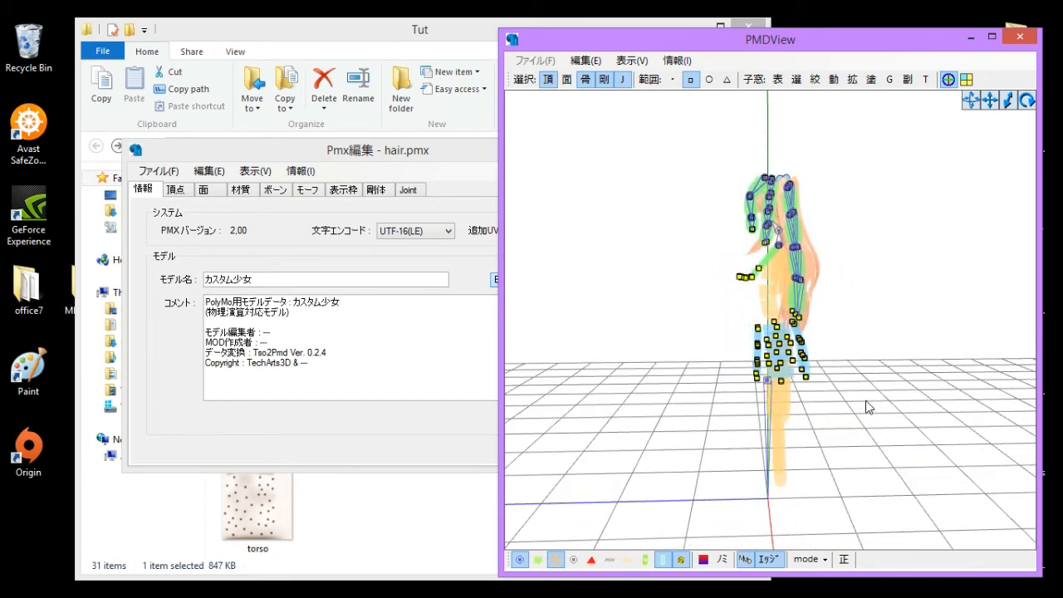
pyautogui.click(623, 81)
pyautogui.click(605, 82)
pyautogui.click(588, 83)
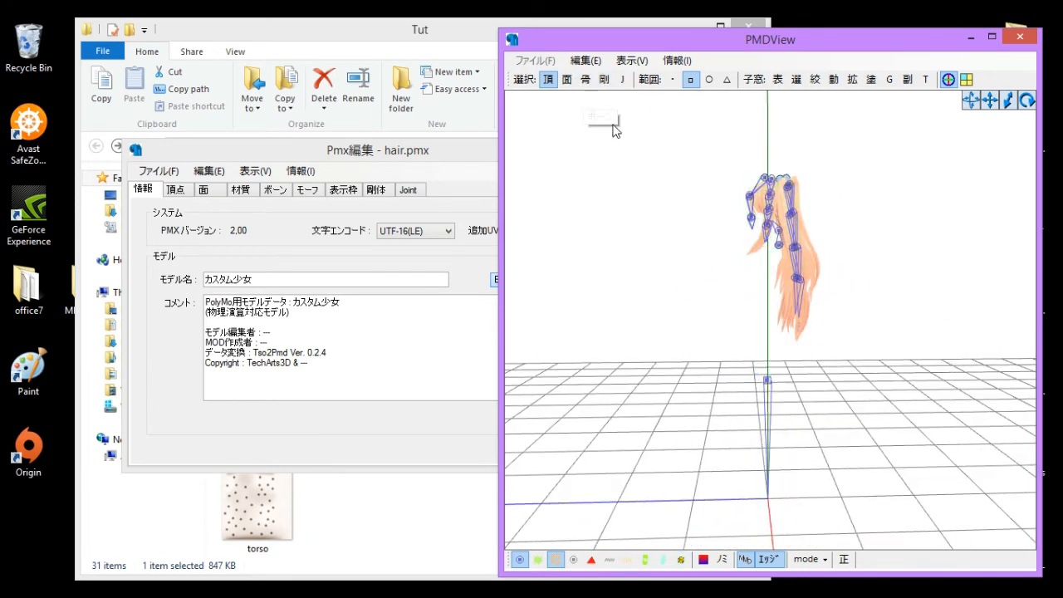
pyautogui.moveTo(762, 254); pyautogui.dragTo(860, 264, button='right')
pyautogui.scroll(3, 761, 230)
pyautogui.scroll(5, 763, 236)
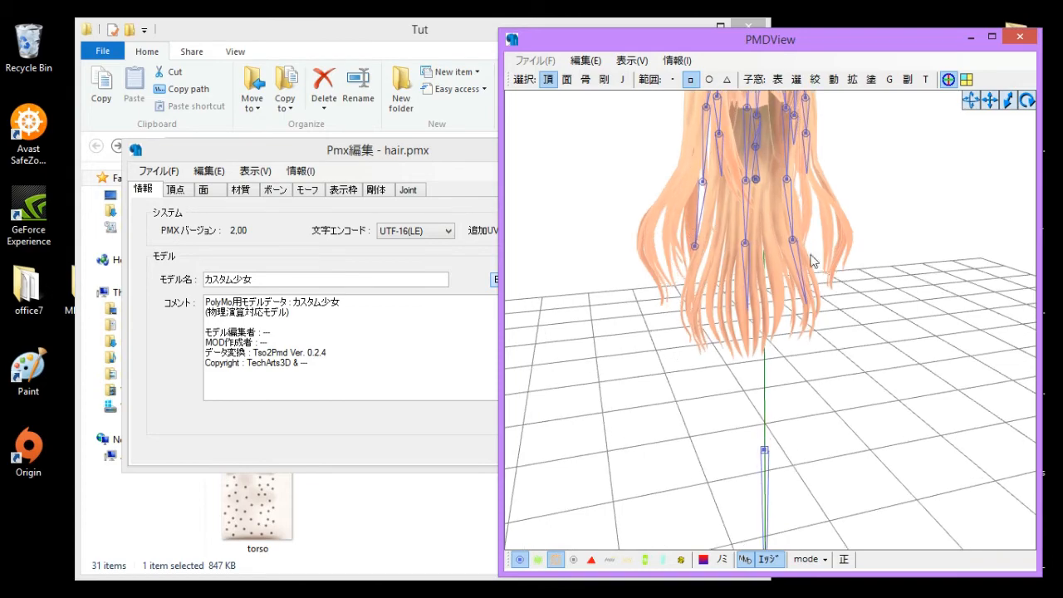
pyautogui.scroll(1, 771, 204)
# - Select the joints around the body below the hair and delete them
pyautogui.click(623, 80)
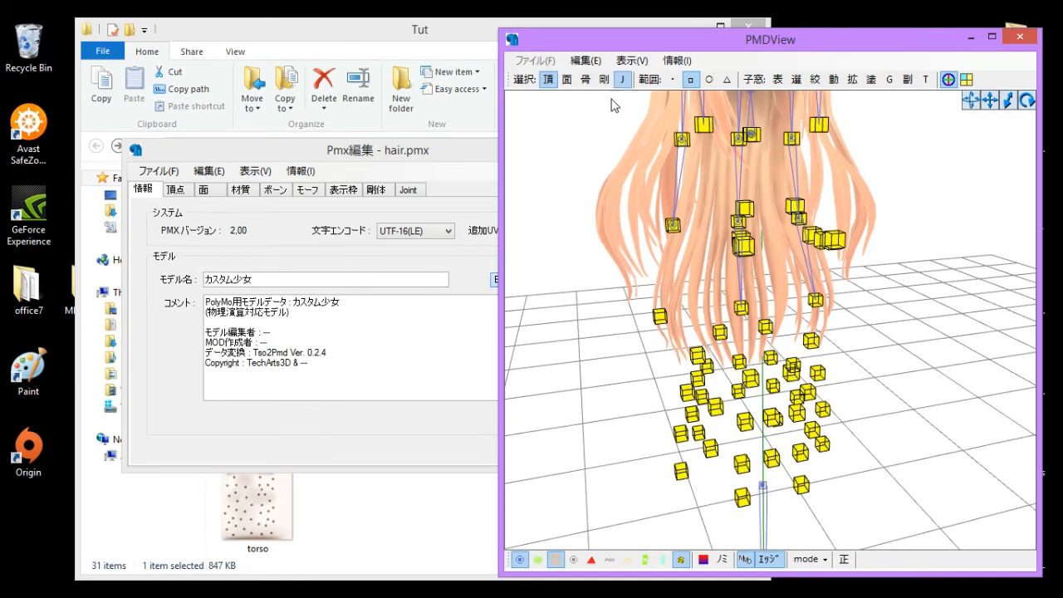
pyautogui.moveTo(747, 364); pyautogui.dragTo(750, 334, button='right')
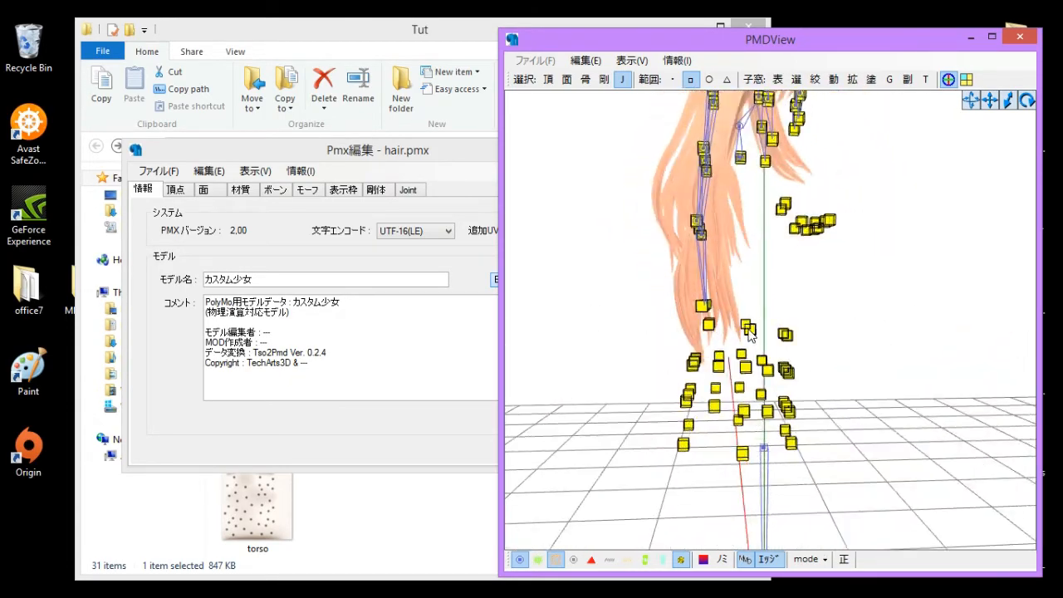
pyautogui.scroll(-3, 775, 305)
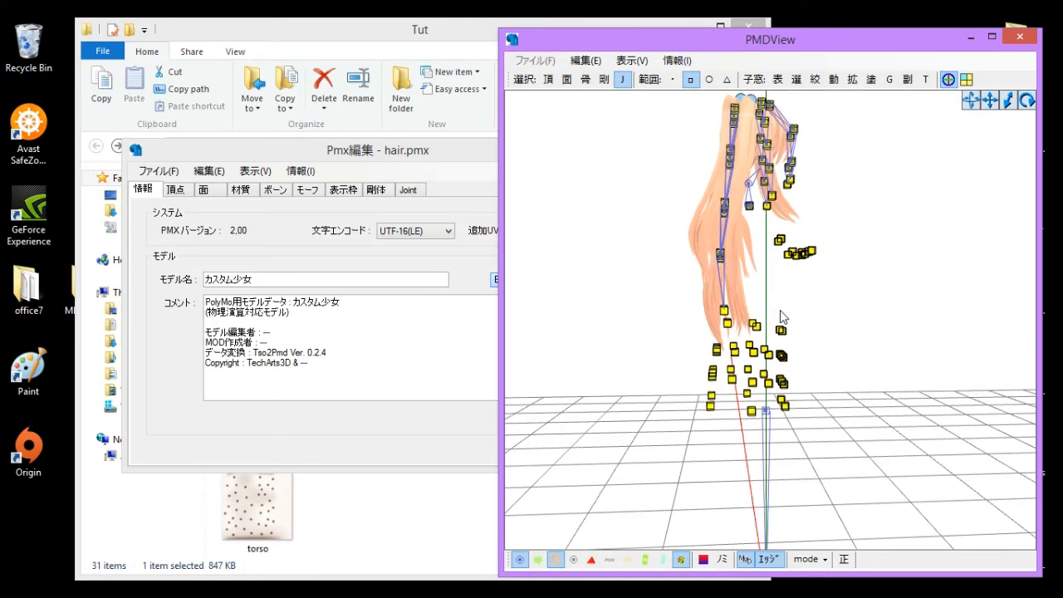
pyautogui.moveTo(859, 223); pyautogui.dragTo(766, 292)
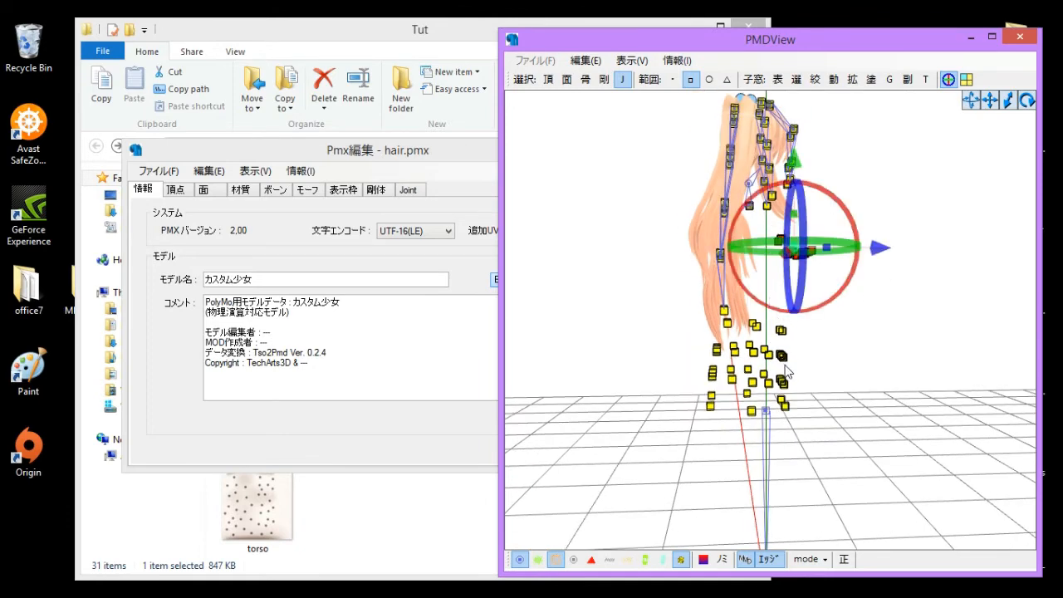
pyautogui.moveTo(785, 371); pyautogui.dragTo(863, 386, button='right')
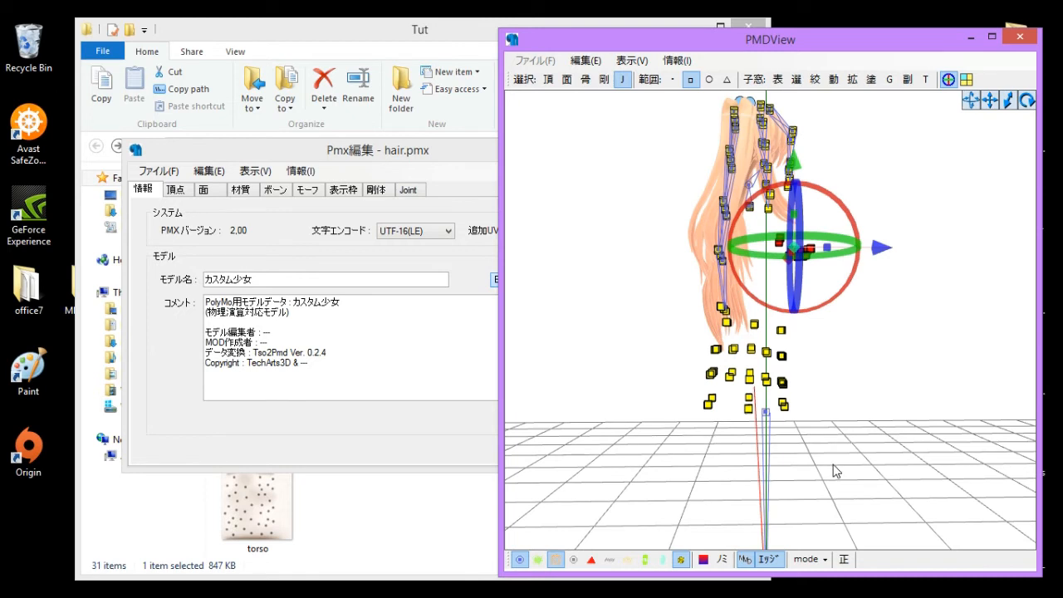
pyautogui.moveTo(874, 495); pyautogui.dragTo(652, 324)
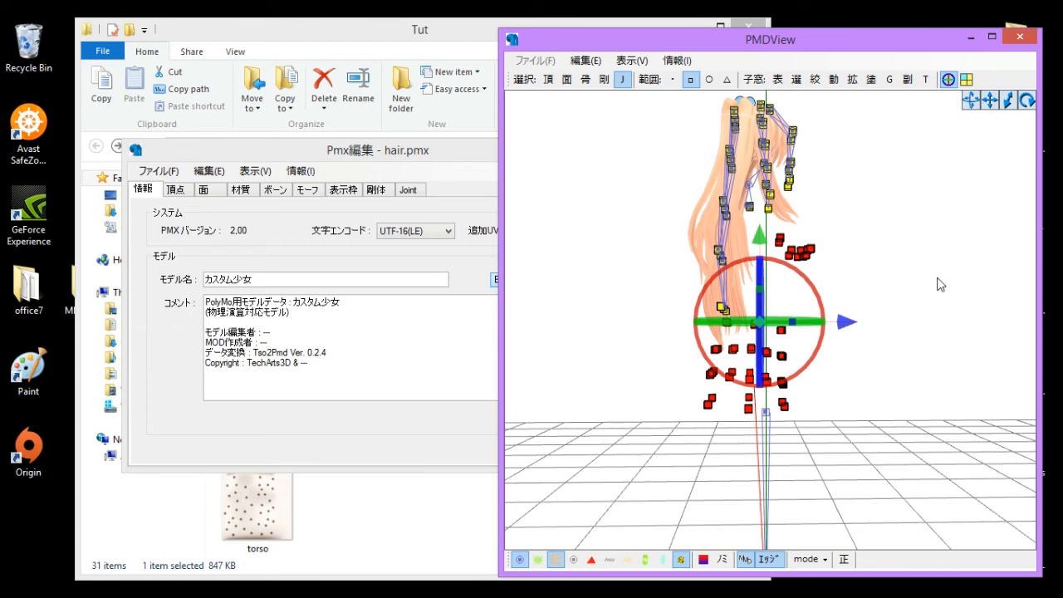
pyautogui.moveTo(941, 285); pyautogui.dragTo(941, 301, button='right')
pyautogui.press('Delete')
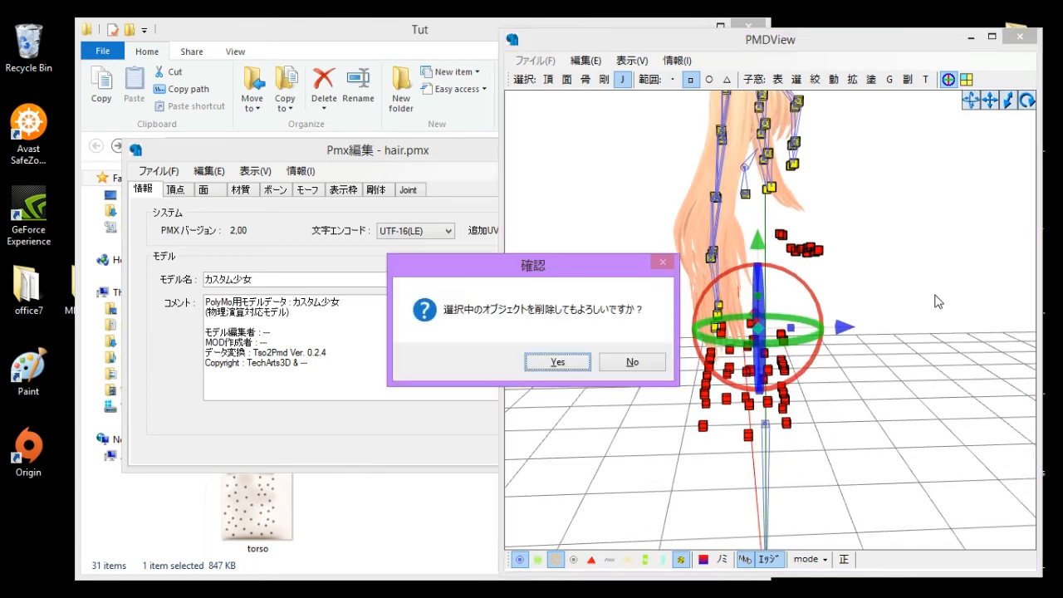
pyautogui.press('Return')
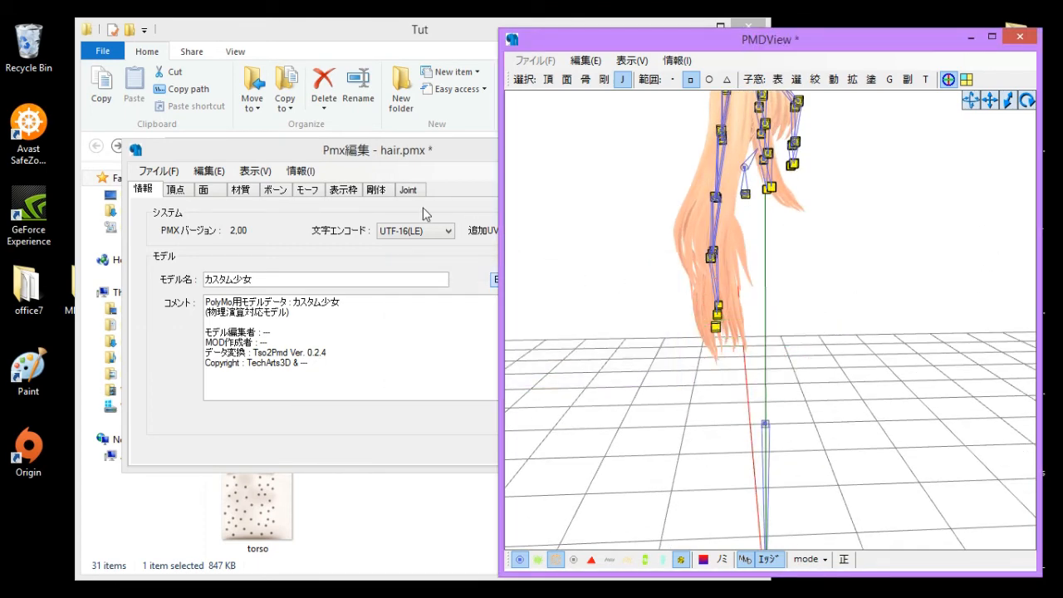
# - Delete the torso rigid bodies at the top of the rigid body list
pyautogui.click(378, 189)
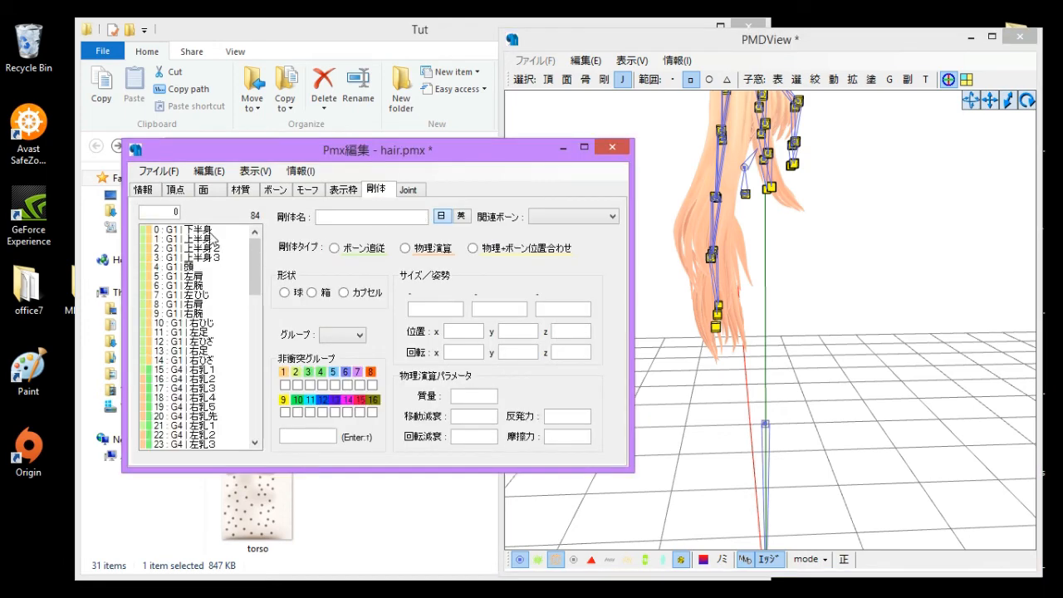
pyautogui.click(199, 229)
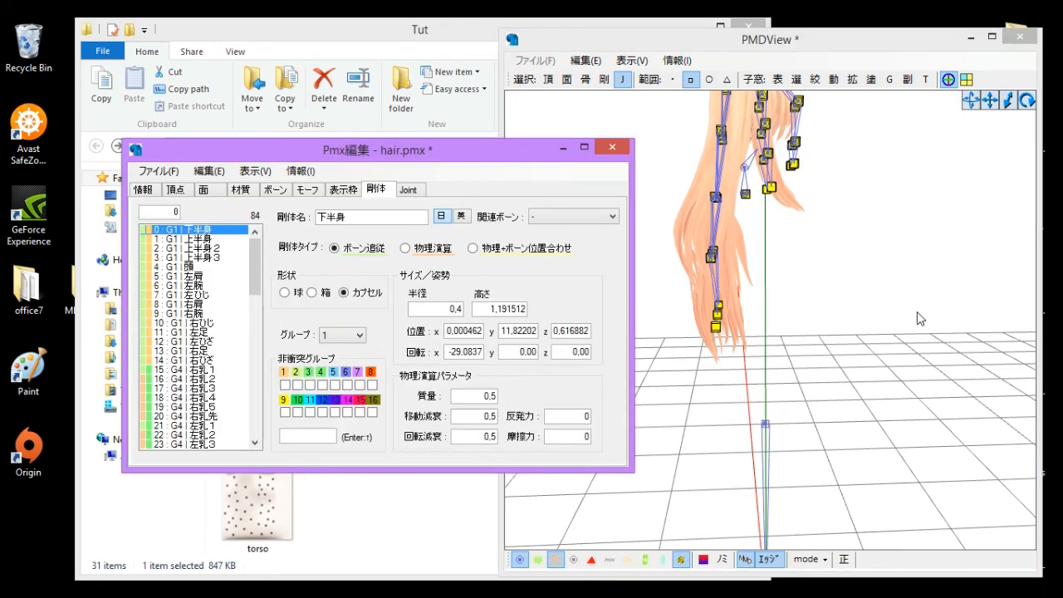
pyautogui.press('Delete')
pyautogui.press('Delete')
pyautogui.press('Delete')
pyautogui.press('Delete')
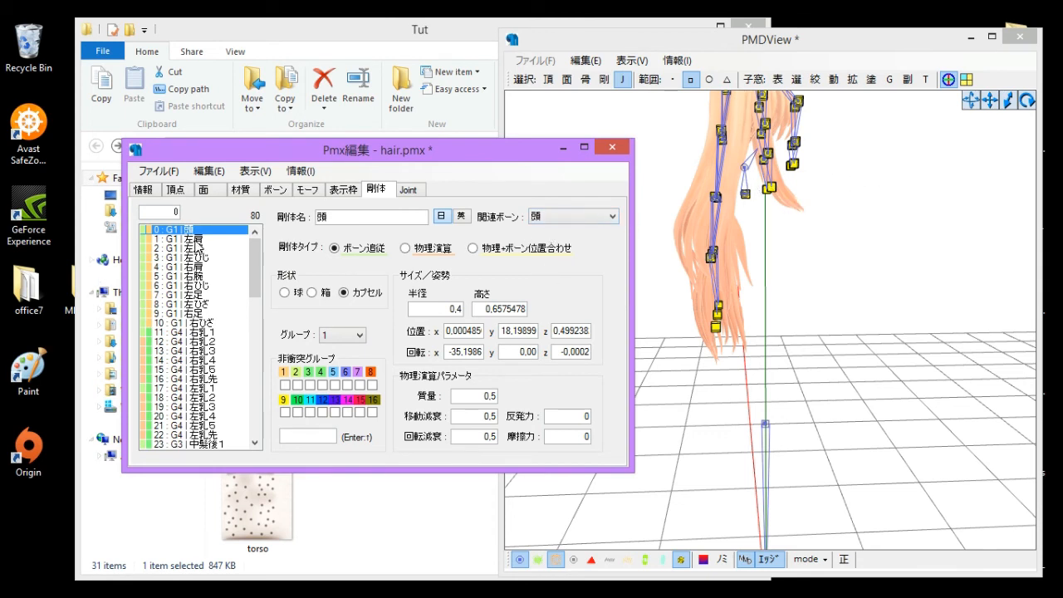
# - Inspect the remaining hair rigid bodies and the joint list up close
pyautogui.moveTo(814, 261); pyautogui.dragTo(757, 258, button='right')
pyautogui.moveTo(756, 259); pyautogui.dragTo(756, 303, button='middle')
pyautogui.scroll(8, 756, 302)
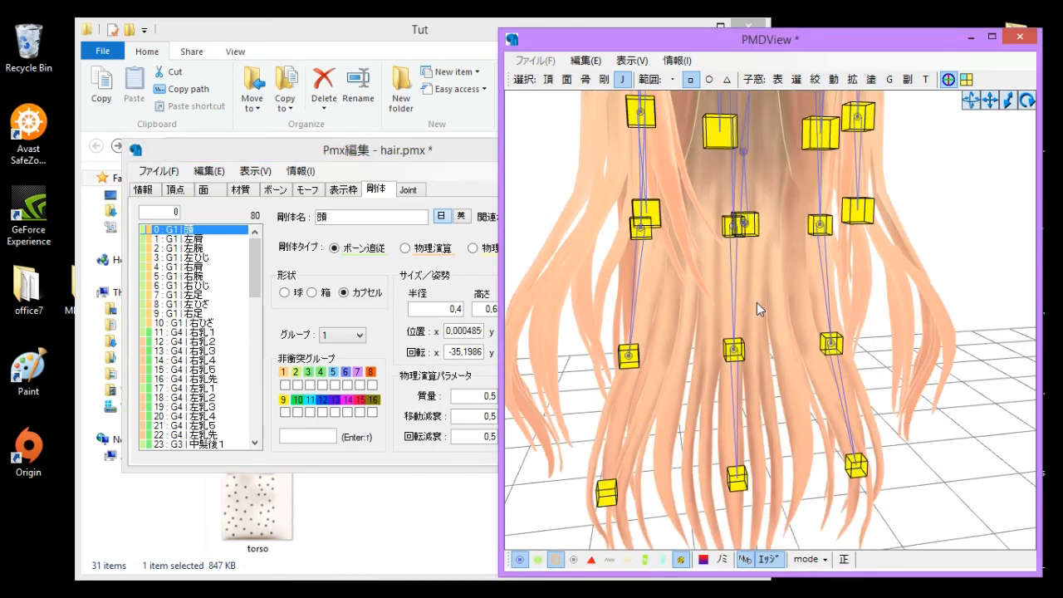
pyautogui.moveTo(757, 303); pyautogui.dragTo(819, 300, button='right')
pyautogui.moveTo(712, 271); pyautogui.dragTo(810, 194, button='right')
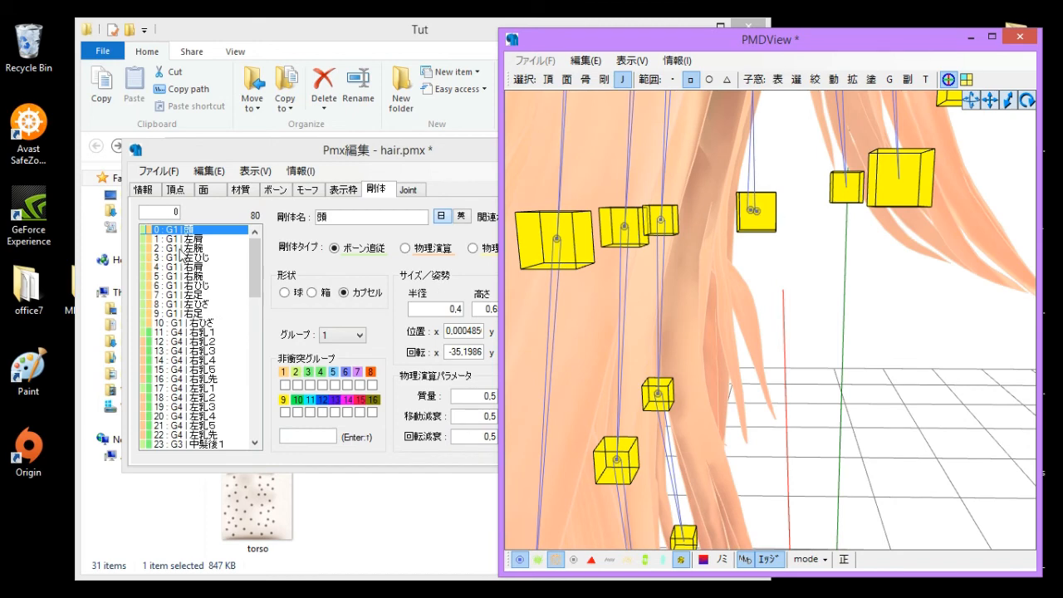
pyautogui.click(190, 231)
pyautogui.click(803, 235)
pyautogui.moveTo(790, 201); pyautogui.dragTo(749, 244)
pyautogui.click(836, 364)
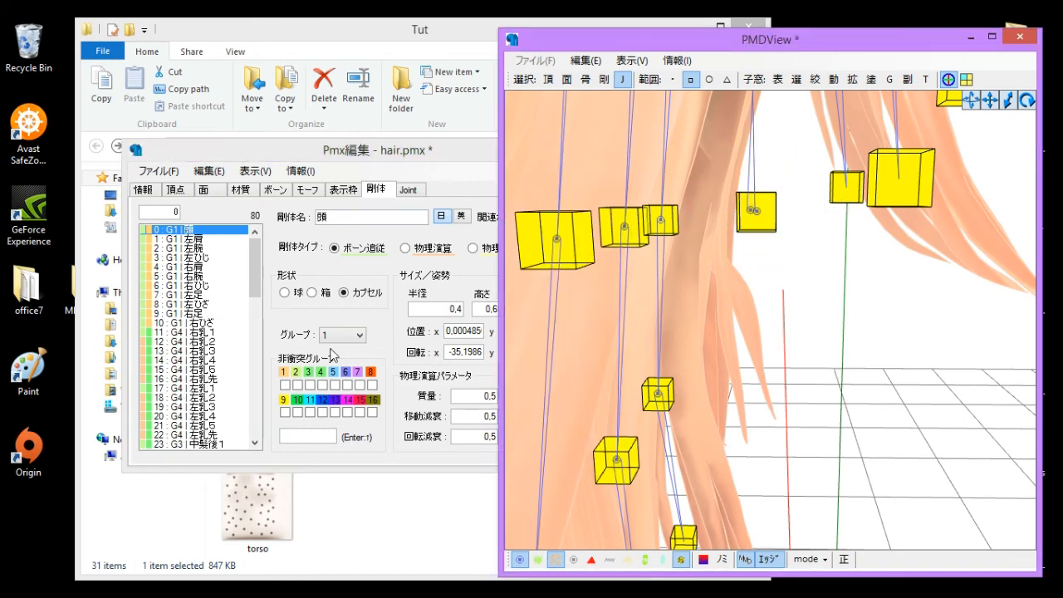
pyautogui.click(416, 194)
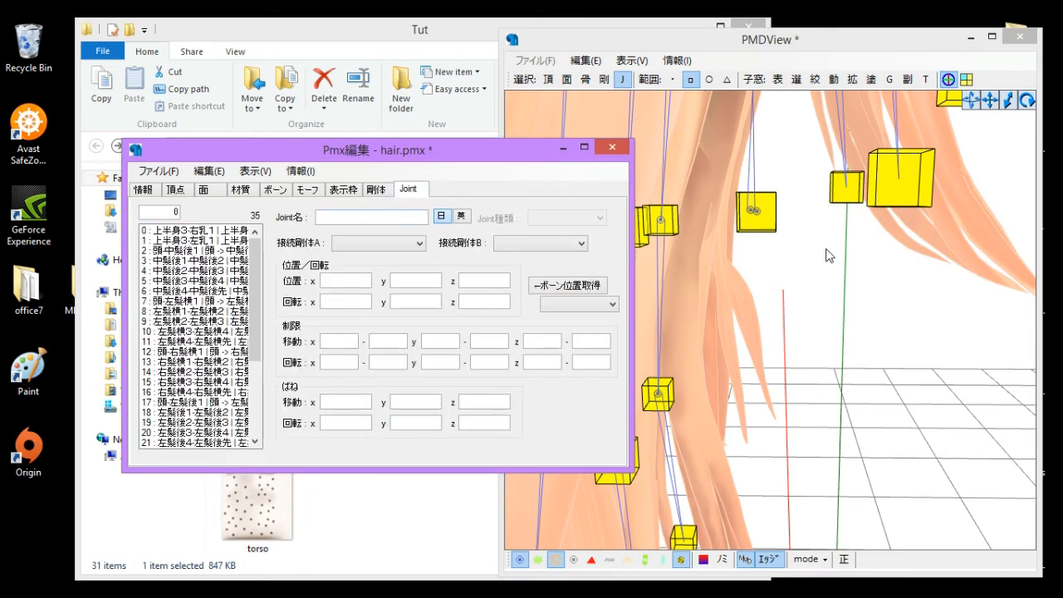
pyautogui.click(748, 212)
pyautogui.moveTo(802, 252); pyautogui.dragTo(848, 399)
pyautogui.click(378, 192)
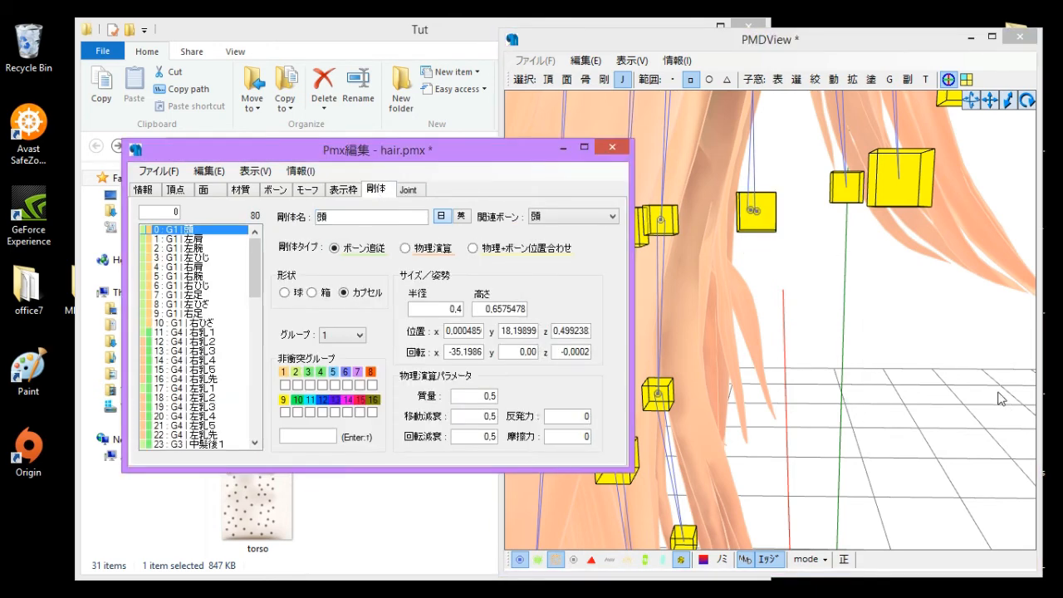
pyautogui.click(1000, 399)
pyautogui.scroll(-5, 722, 284)
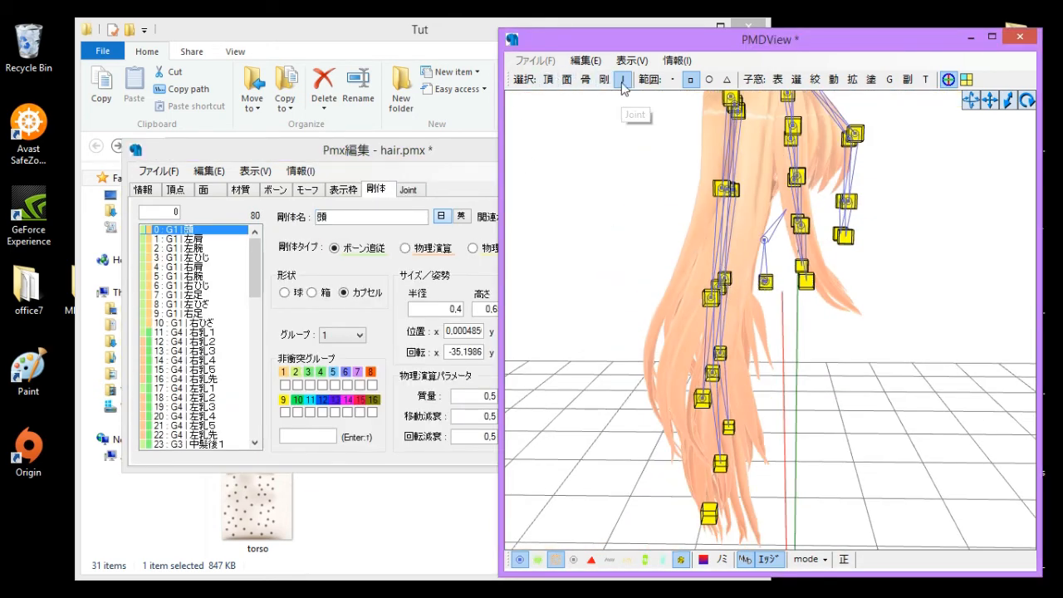
# - Show rigid bodies, select the body and leg rigid bodies, and delete them
pyautogui.click(622, 79)
pyautogui.click(604, 79)
pyautogui.scroll(-5, 889, 313)
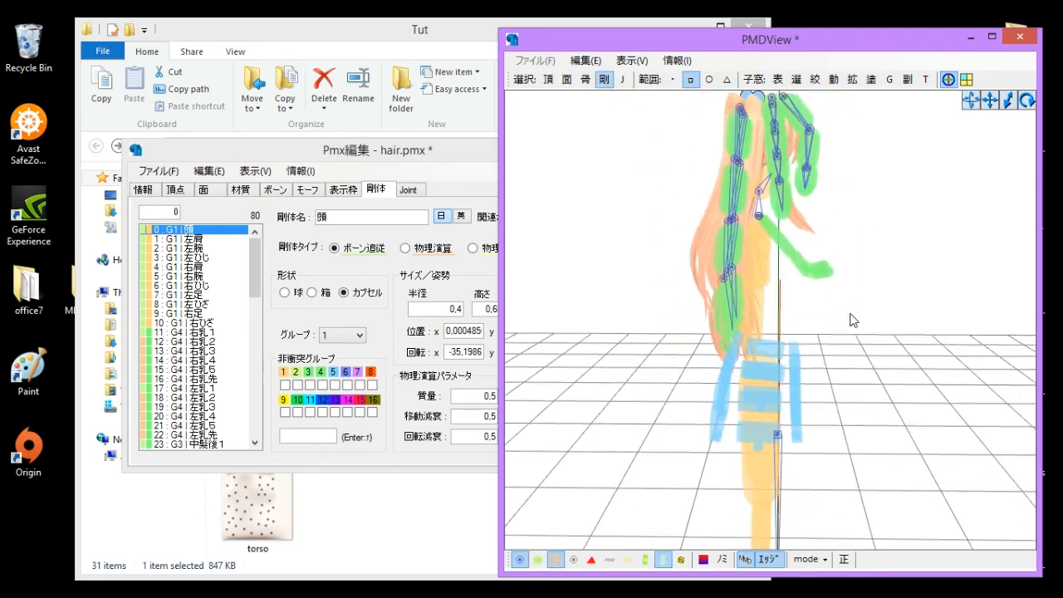
pyautogui.moveTo(850, 318)
pyautogui.mouseDown(button='right')
pyautogui.moveTo(816, 313)
pyautogui.moveTo(853, 311)
pyautogui.mouseUp(button='right')
pyautogui.scroll(5, 847, 320)
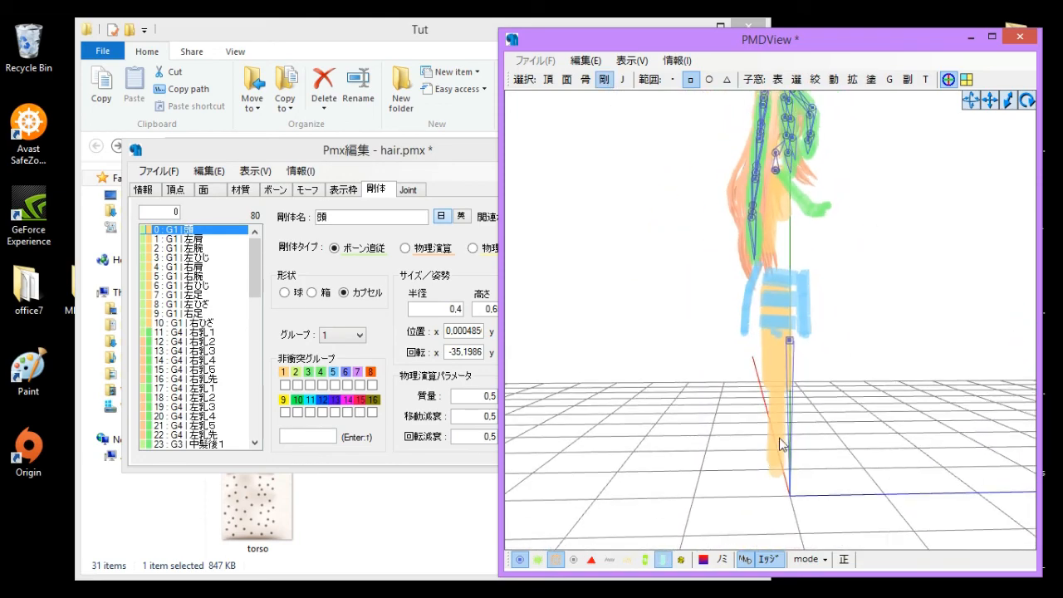
pyautogui.moveTo(781, 441); pyautogui.dragTo(783, 403, button='middle')
pyautogui.moveTo(674, 257); pyautogui.dragTo(913, 525)
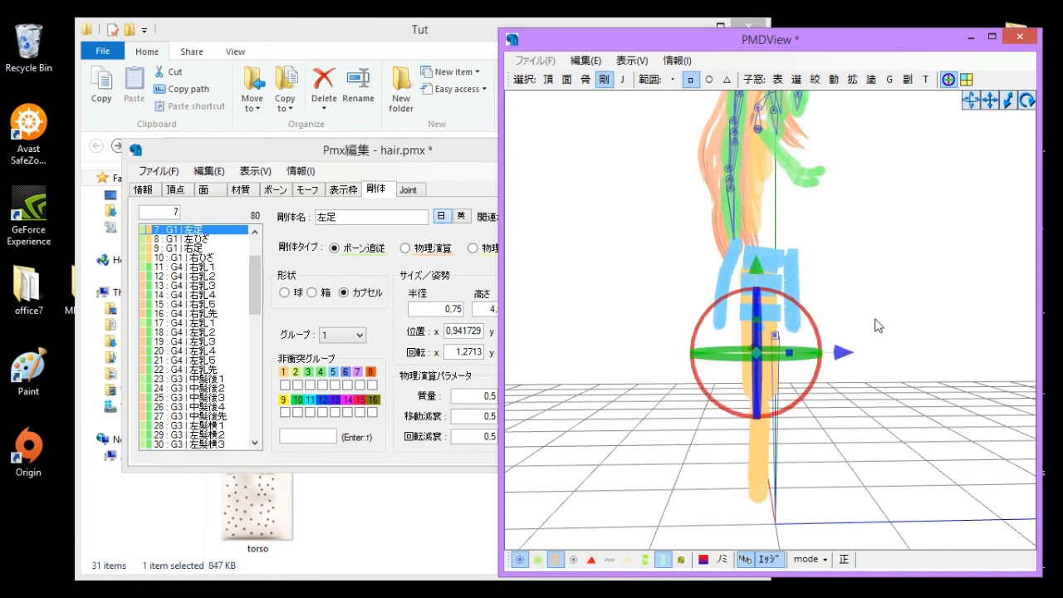
pyautogui.press('Delete')
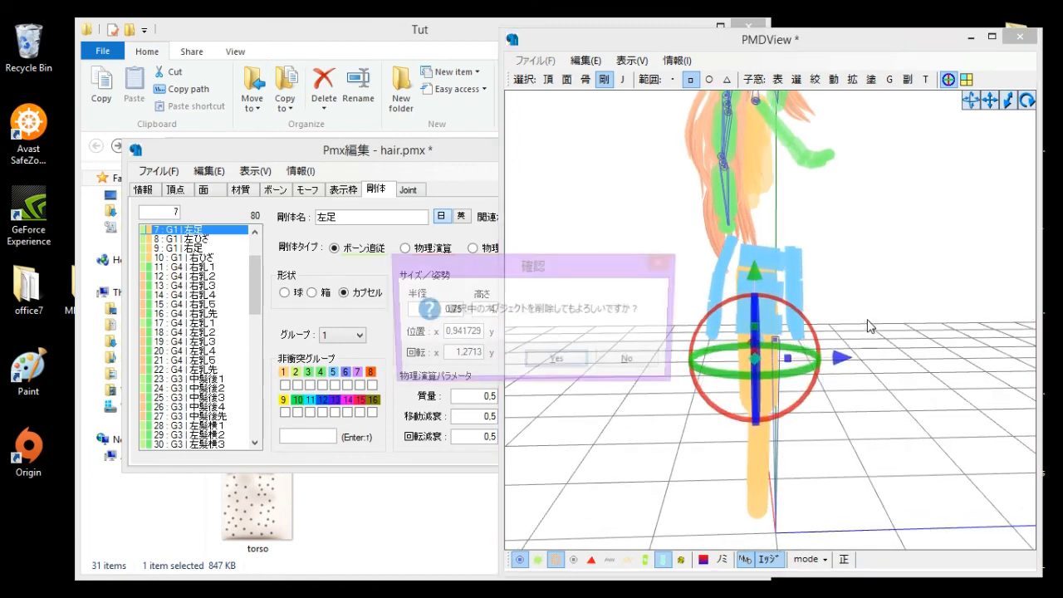
pyautogui.press('Return')
pyautogui.moveTo(937, 183); pyautogui.dragTo(740, 274, button='right')
pyautogui.click(262, 232)
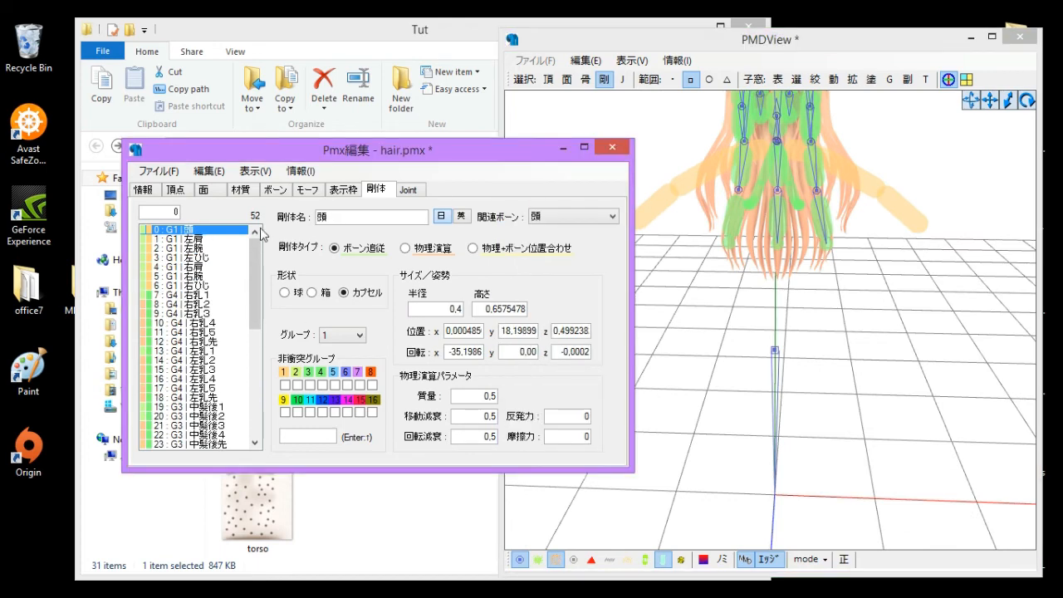
# - Delete the shoulder, arm and elbow rigid bodies listed below the head in the rigid body list
pyautogui.press('Down')
pyautogui.press('Down')
pyautogui.press('Down')
pyautogui.press('Down')
pyautogui.press('Up')
pyautogui.press('Up')
pyautogui.press('Up')
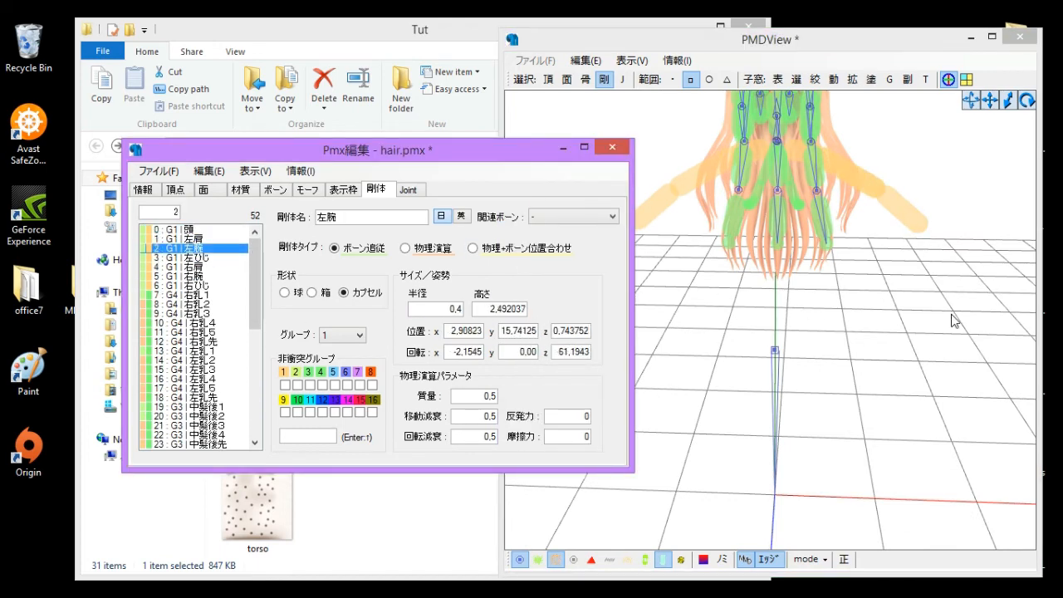
pyautogui.press('Delete')
pyautogui.press('Delete')
pyautogui.press('Delete')
pyautogui.press('Delete')
pyautogui.press('Delete')
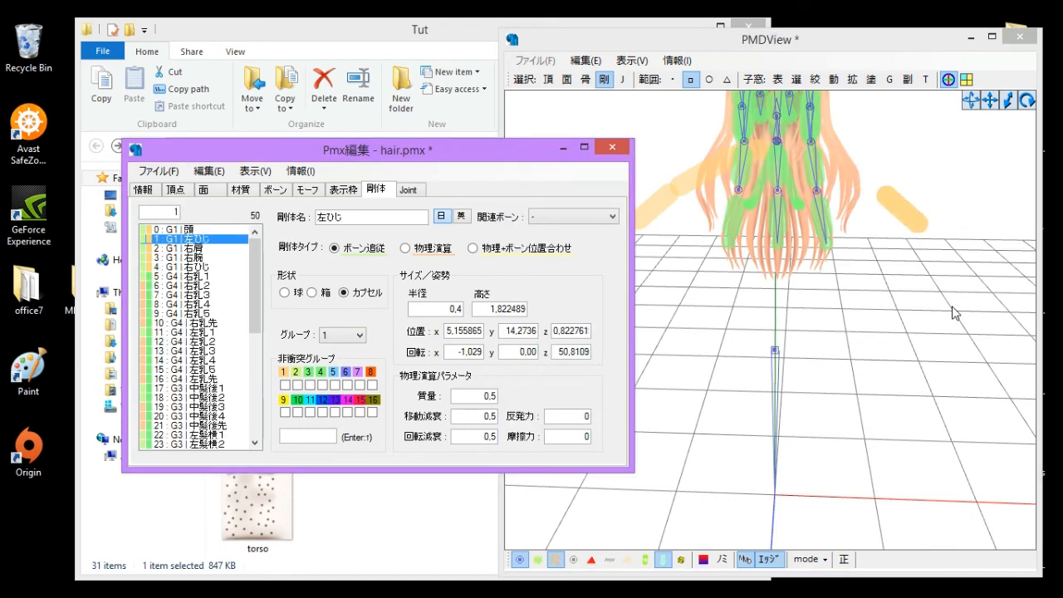
pyautogui.press('Delete')
# - Select the chest rigid bodies in the view and delete them, confirming the deletion
pyautogui.moveTo(794, 320); pyautogui.dragTo(722, 314, button='right')
pyautogui.scroll(5, 722, 320)
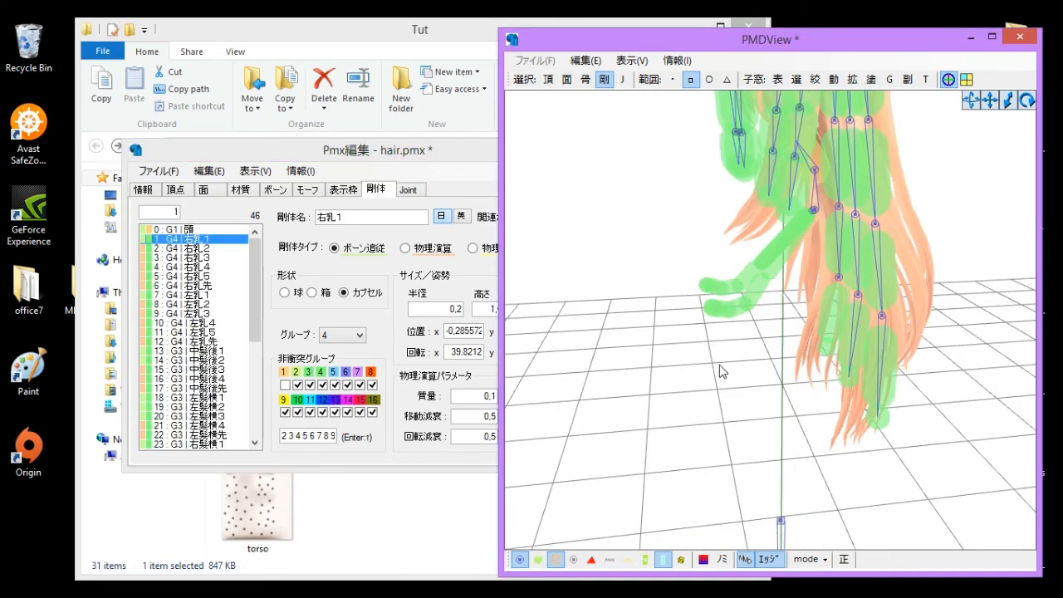
pyautogui.moveTo(656, 240); pyautogui.dragTo(792, 363)
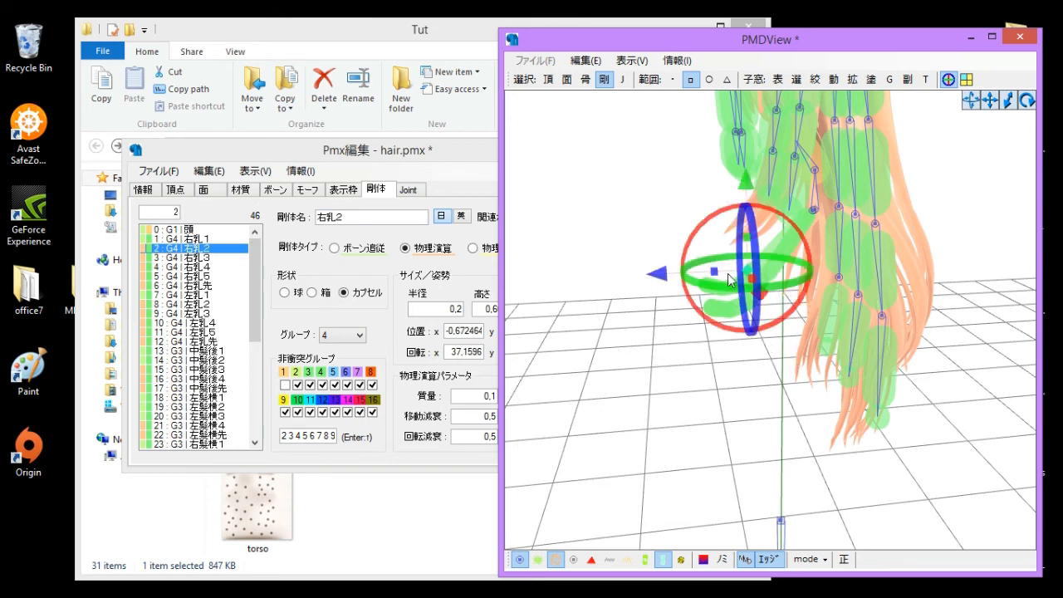
pyautogui.moveTo(641, 232); pyautogui.dragTo(800, 277)
pyautogui.press('Delete')
pyautogui.press('Return')
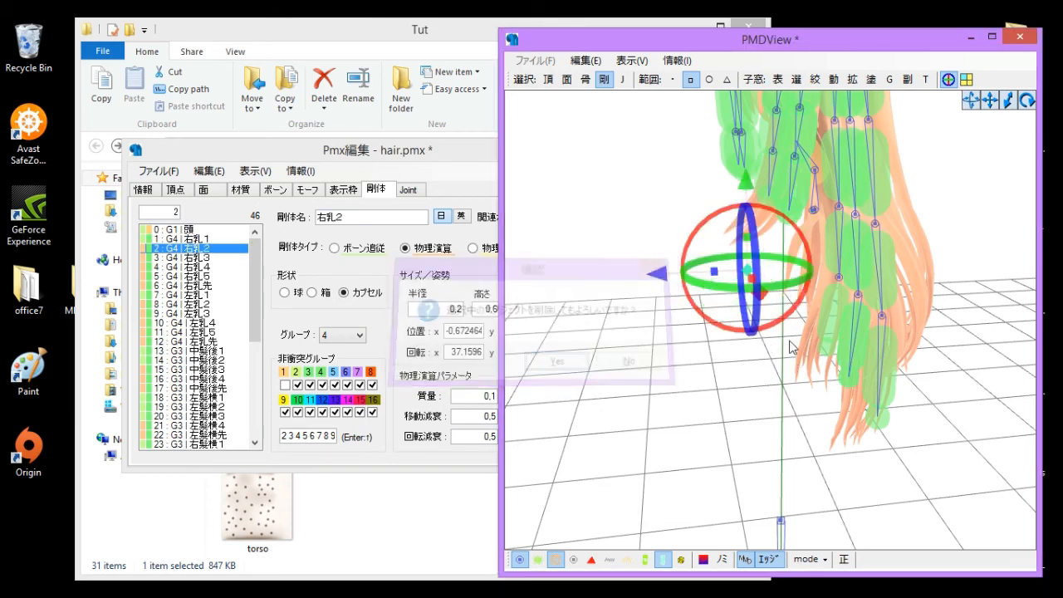
pyautogui.moveTo(748, 411); pyautogui.dragTo(682, 394, button='right')
pyautogui.scroll(-5, 773, 397)
# - Switch to vertex selection and show all hair materials in the vertex/material masking window
pyautogui.click(623, 81)
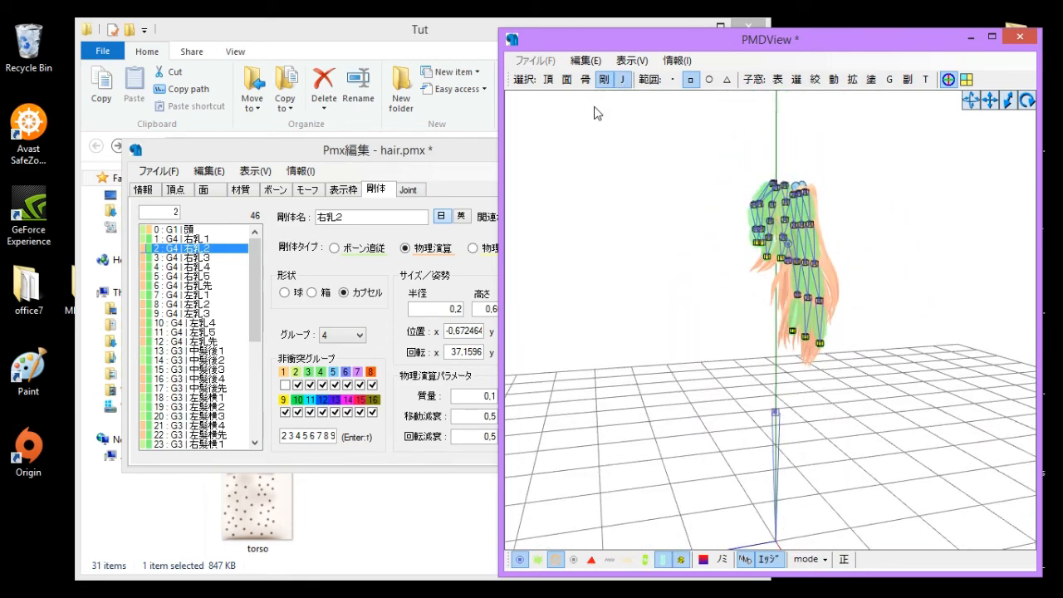
pyautogui.click(547, 80)
pyautogui.moveTo(761, 278); pyautogui.dragTo(760, 260, button='right')
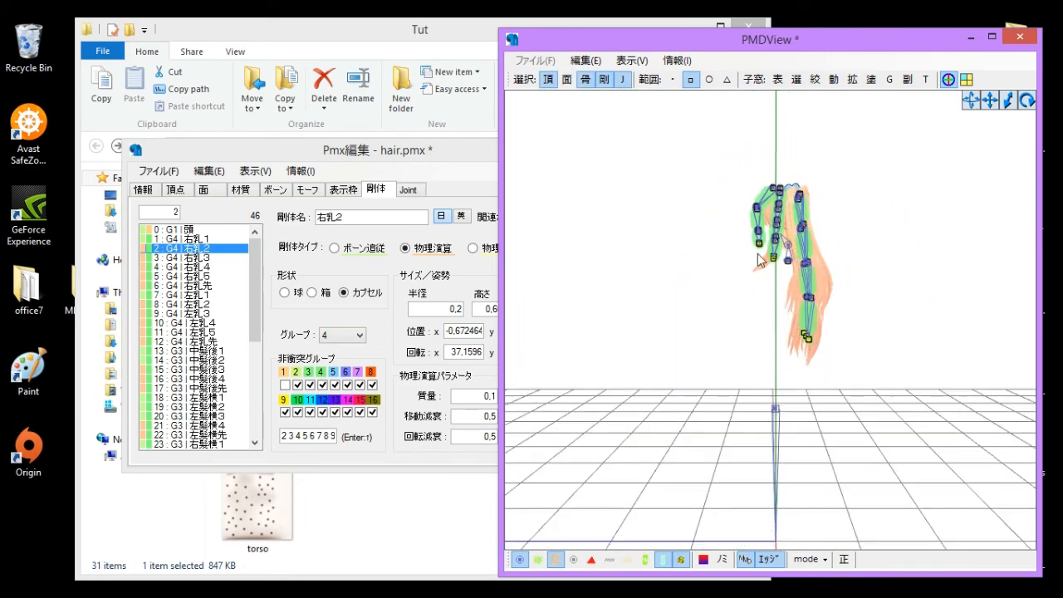
pyautogui.click(834, 79)
pyautogui.click(815, 79)
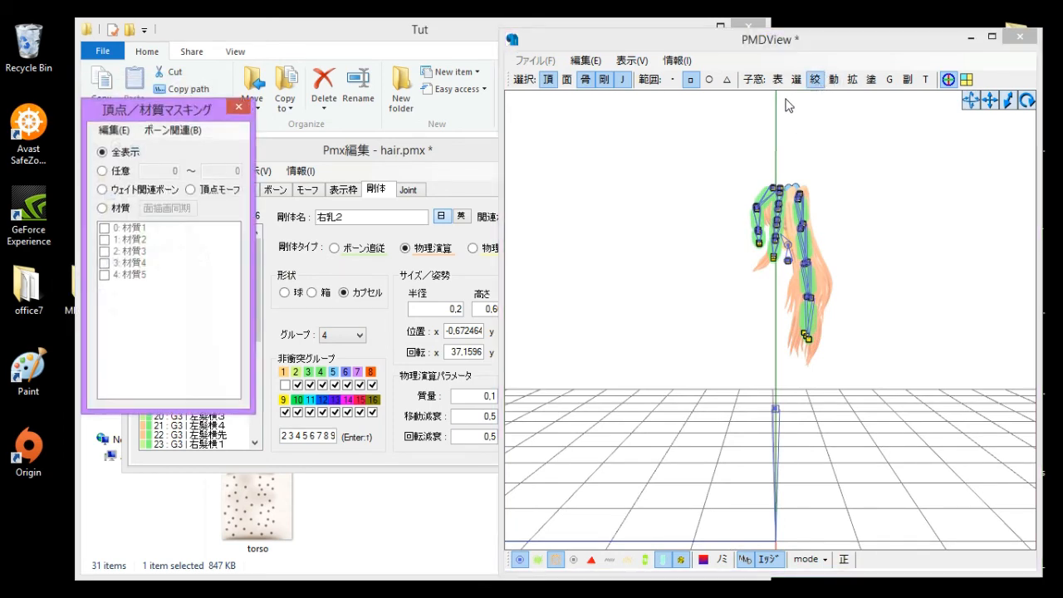
pyautogui.click(106, 212)
pyautogui.rightClick(146, 243)
pyautogui.click(244, 355)
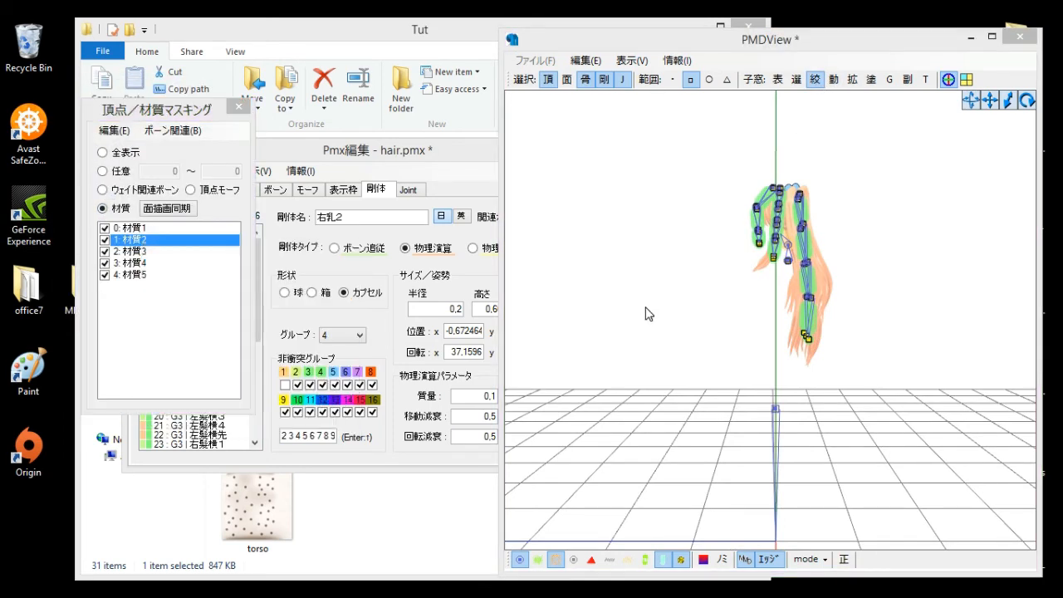
# - Select every hair vertex in the view and move the whole hair along one axis
pyautogui.scroll(2, 712, 121)
pyautogui.moveTo(712, 123); pyautogui.dragTo(700, 170, button='right')
pyautogui.moveTo(673, 116); pyautogui.dragTo(939, 399)
pyautogui.moveTo(938, 399); pyautogui.dragTo(927, 397, button='right')
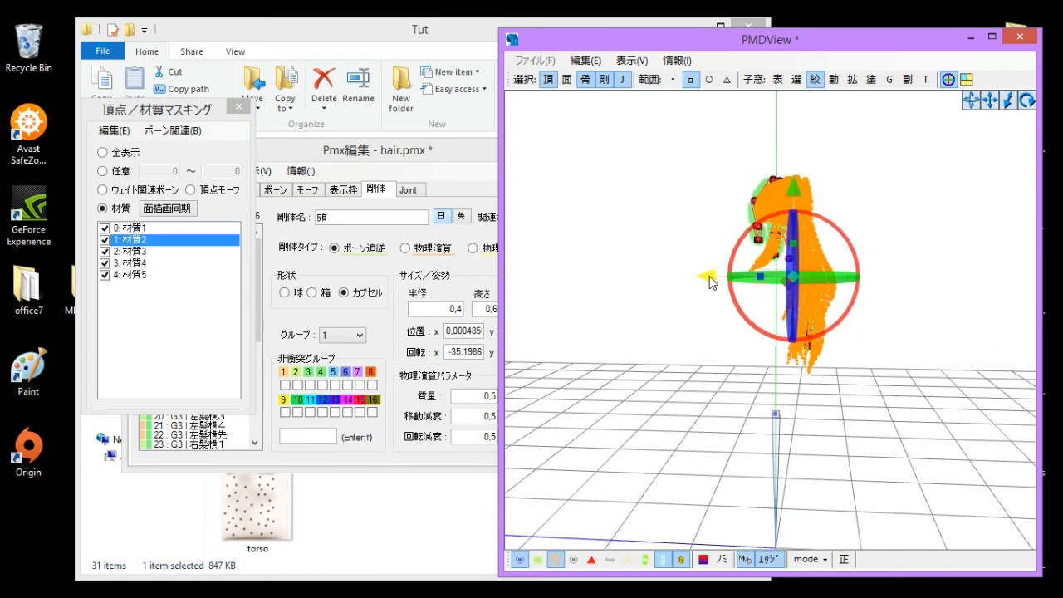
pyautogui.moveTo(710, 278); pyautogui.dragTo(886, 297)
pyautogui.click(685, 298)
# - Save the model as hair.pmx in the Tut folder on the Desktop, replacing the existing file
pyautogui.click(343, 168)
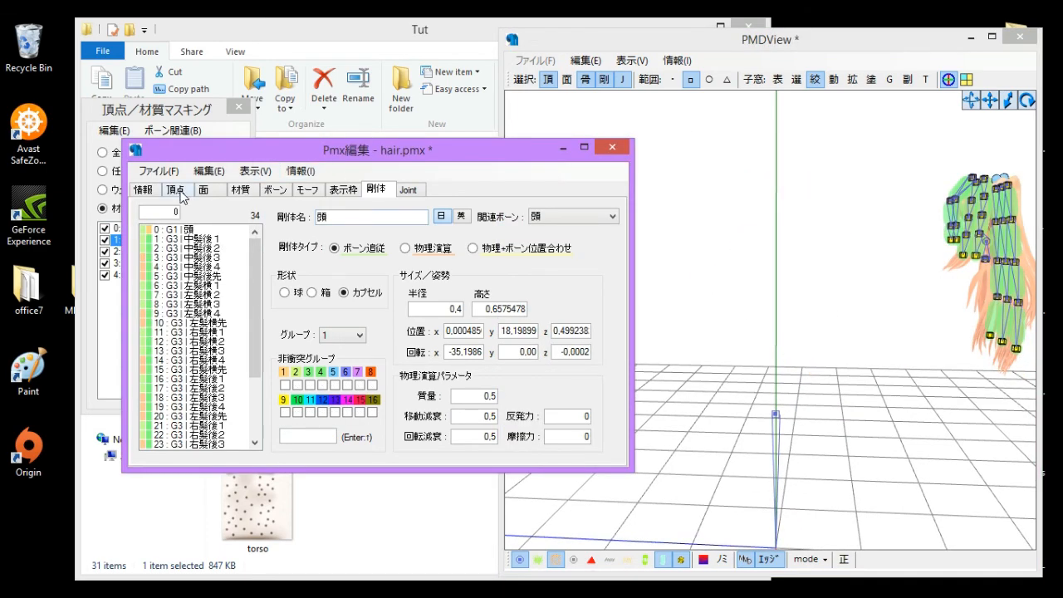
pyautogui.click(168, 174)
pyautogui.click(219, 223)
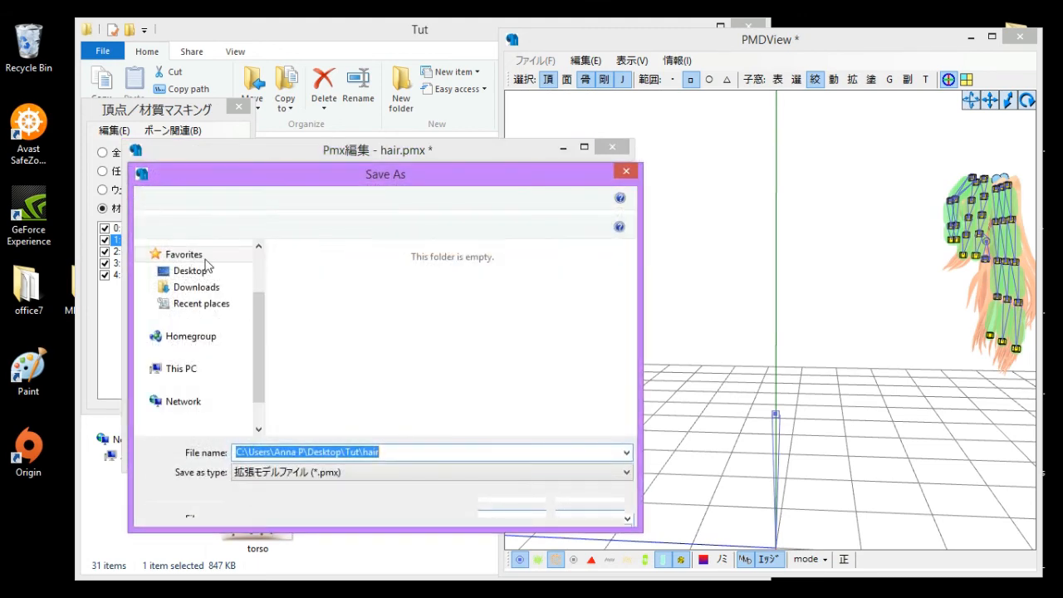
pyautogui.click(192, 272)
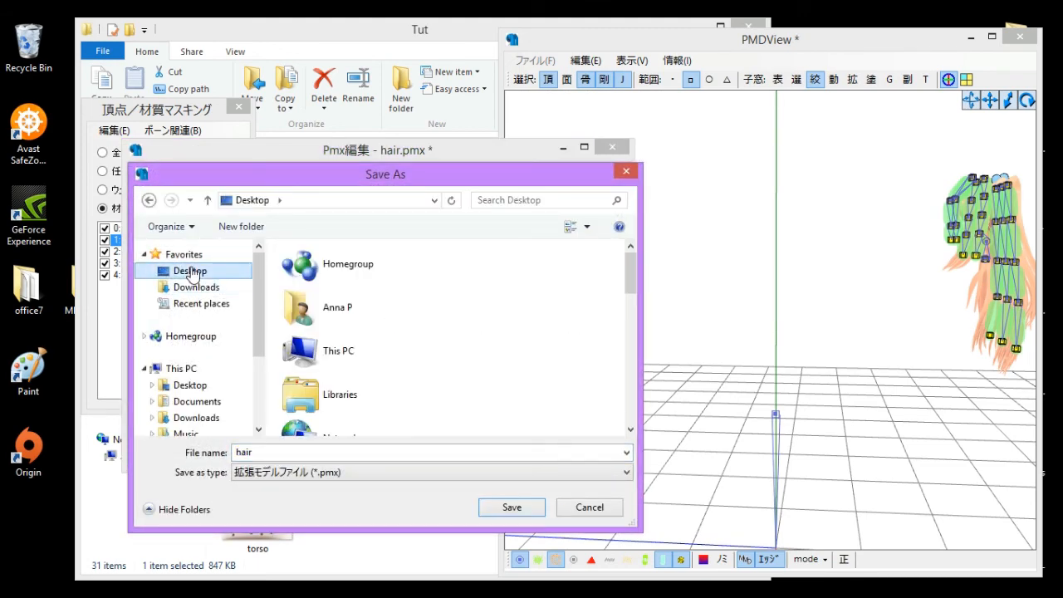
pyautogui.scroll(-3, 520, 321)
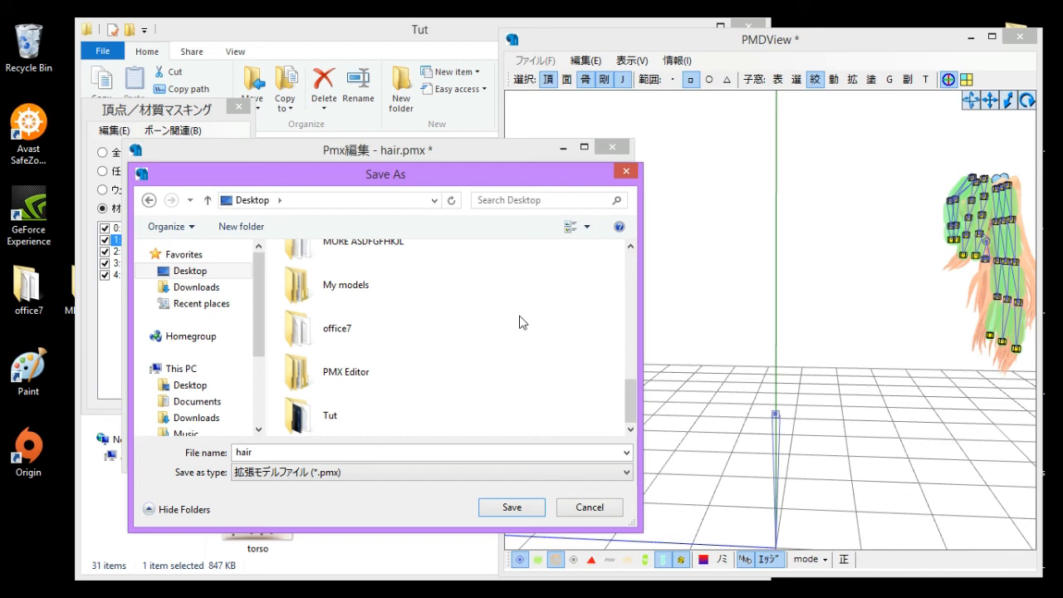
pyautogui.doubleClick(356, 419)
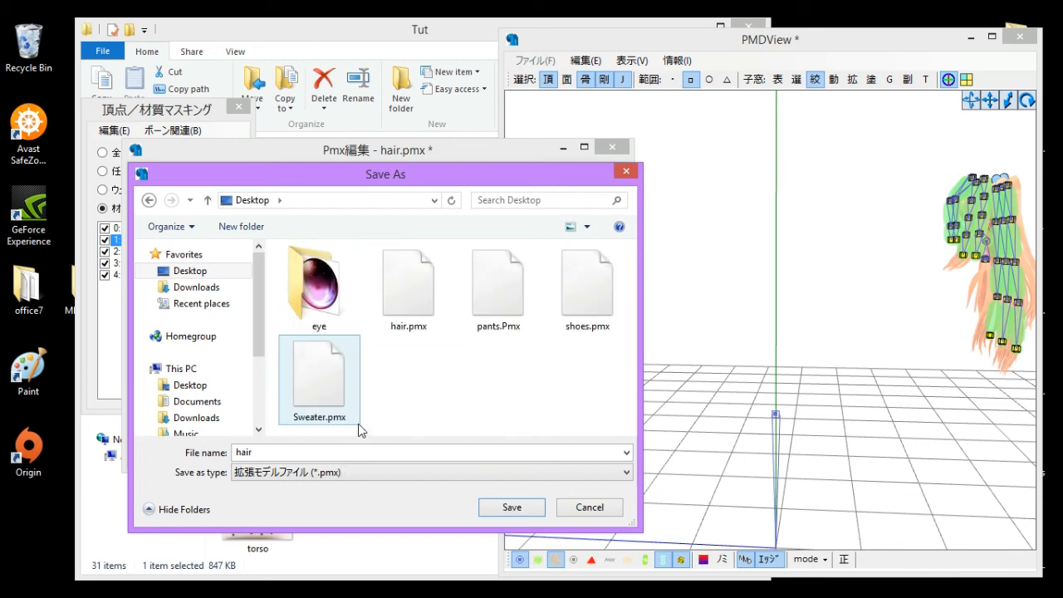
pyautogui.click(527, 508)
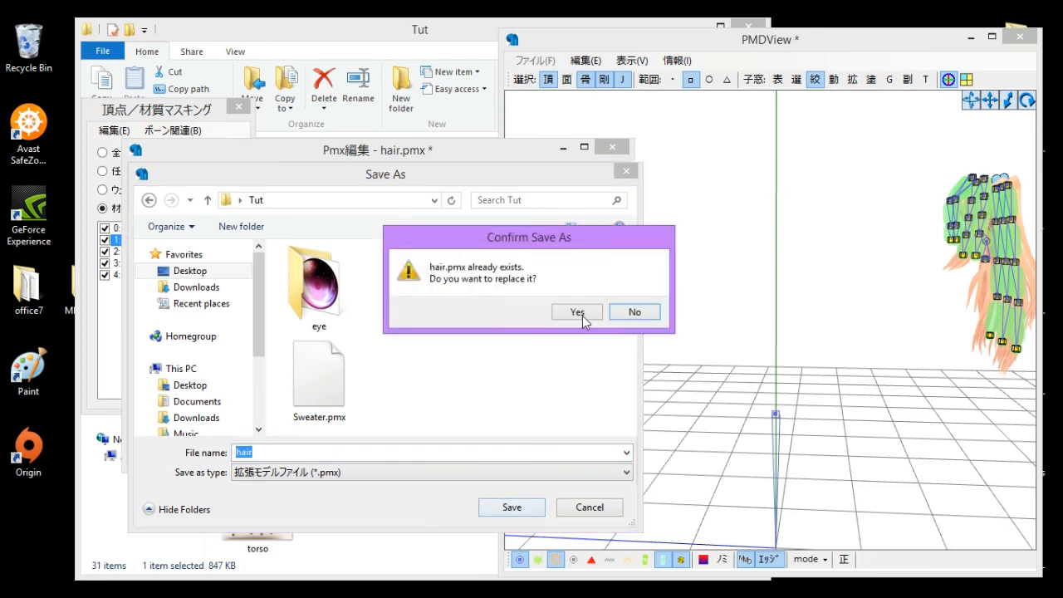
pyautogui.click(581, 314)
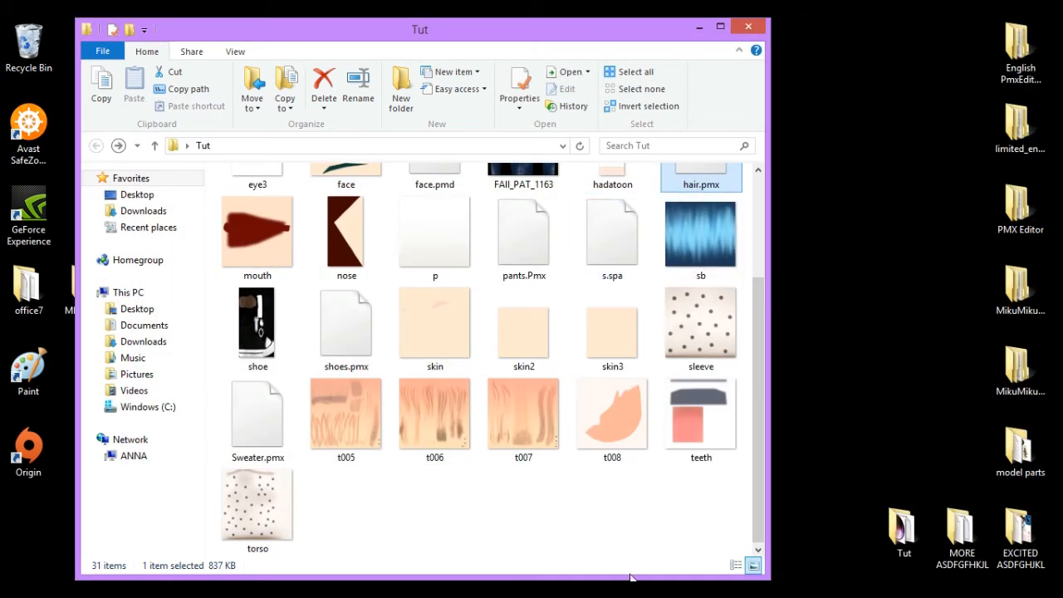
# - Examine the merged model with the hair materials shown, viewing it from the side
pyautogui.click(651, 540)
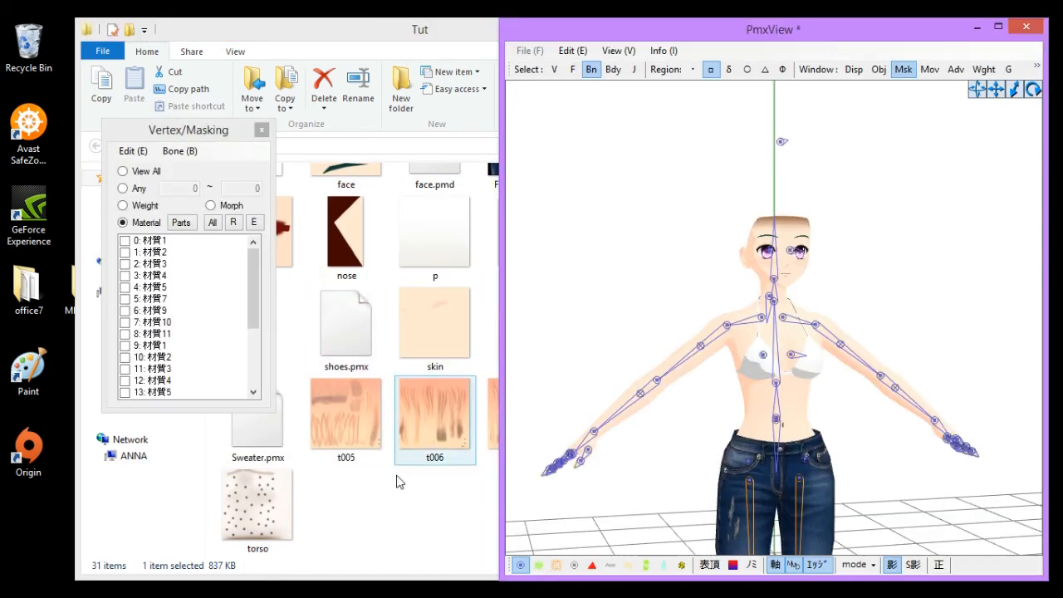
pyautogui.click(397, 519)
pyautogui.moveTo(700, 179); pyautogui.dragTo(917, 247)
pyautogui.click(197, 214)
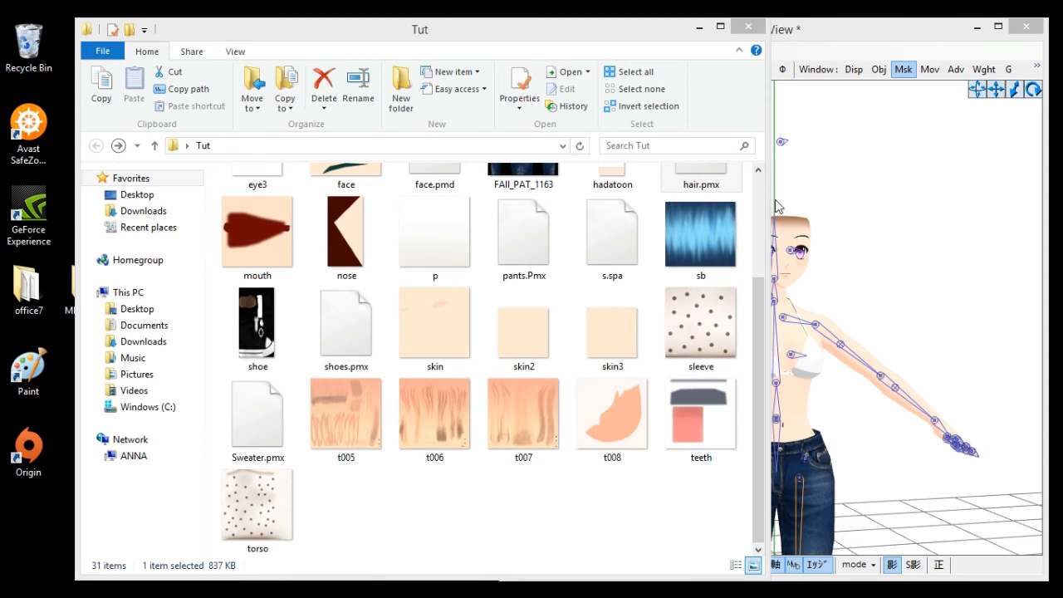
pyautogui.click(880, 229)
pyautogui.moveTo(880, 230); pyautogui.dragTo(884, 270, button='right')
pyautogui.moveTo(883, 271); pyautogui.dragTo(721, 274, button='middle')
pyautogui.scroll(-2, 721, 274)
pyautogui.moveTo(252, 288); pyautogui.dragTo(249, 373)
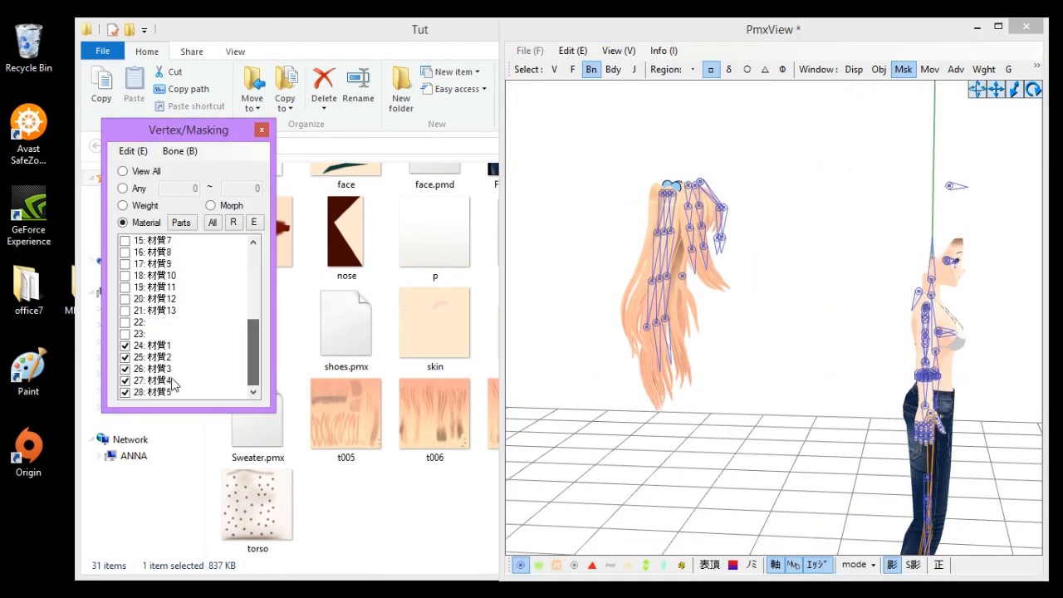
# - Select the hair vertices in the merged model and hide the bone, rigid body and joint display
pyautogui.click(613, 70)
pyautogui.click(634, 70)
pyautogui.click(554, 70)
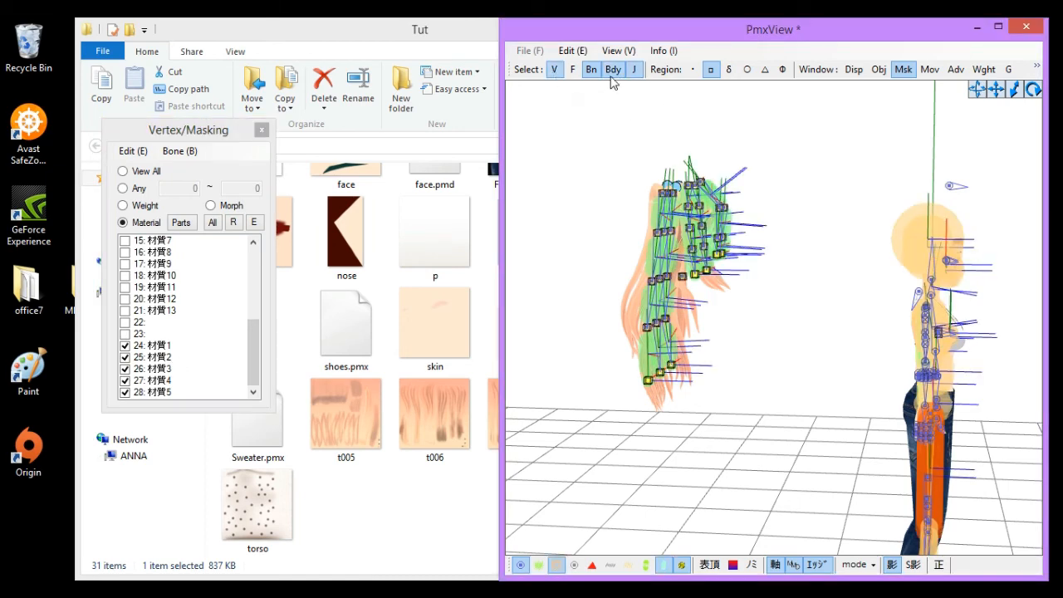
pyautogui.moveTo(603, 153); pyautogui.dragTo(611, 161, button='right')
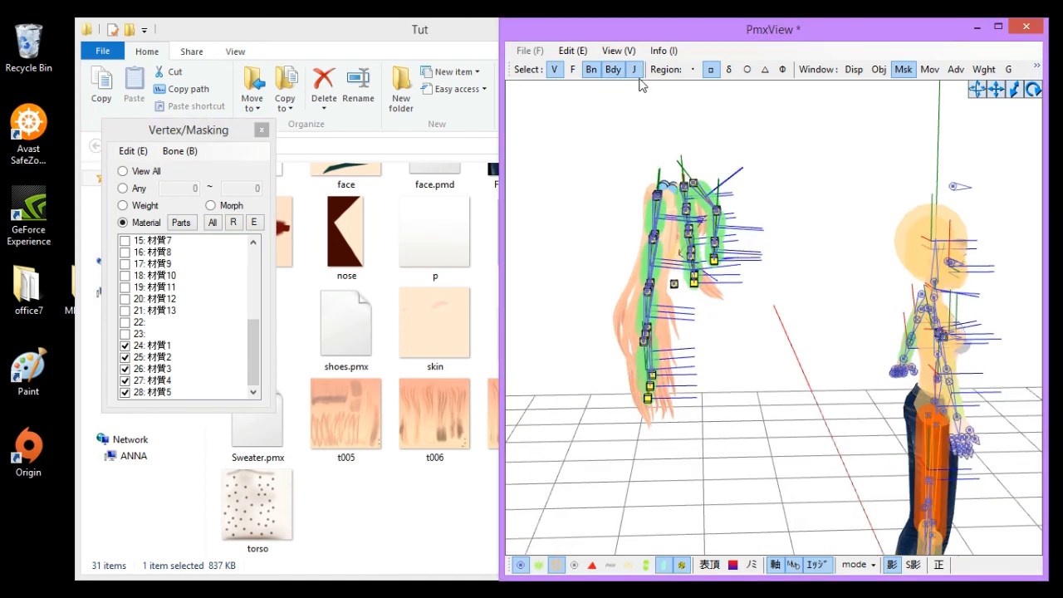
pyautogui.click(591, 69)
pyautogui.moveTo(553, 100); pyautogui.dragTo(810, 513)
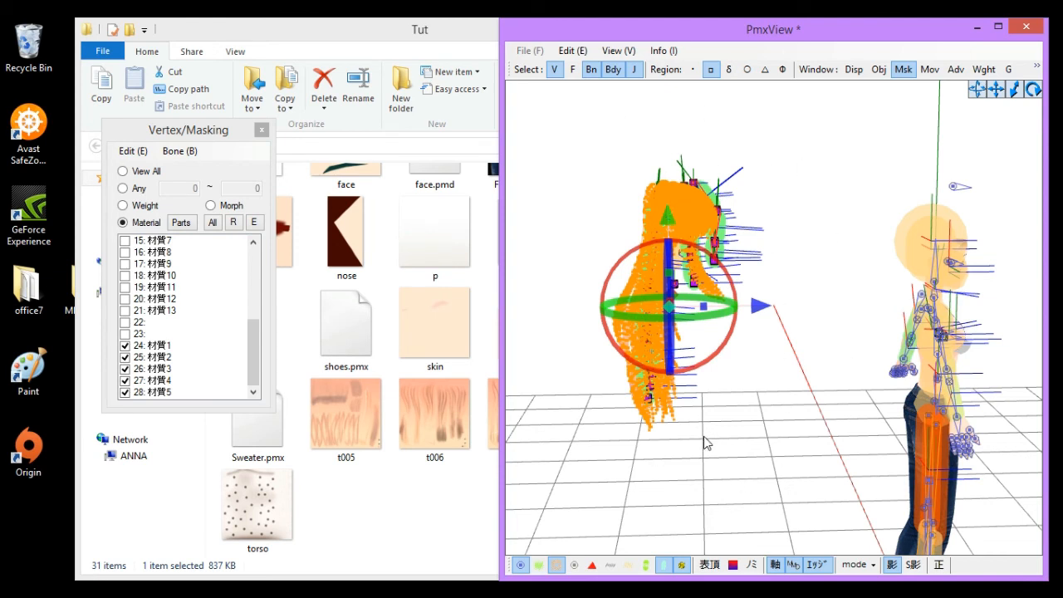
pyautogui.click(674, 570)
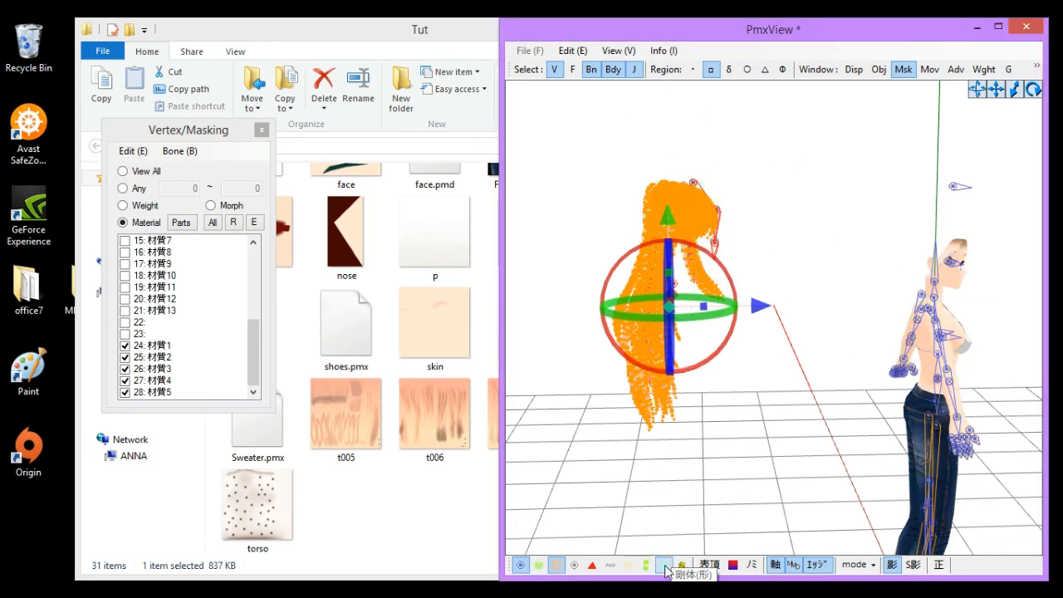
pyautogui.click(556, 564)
pyautogui.click(521, 565)
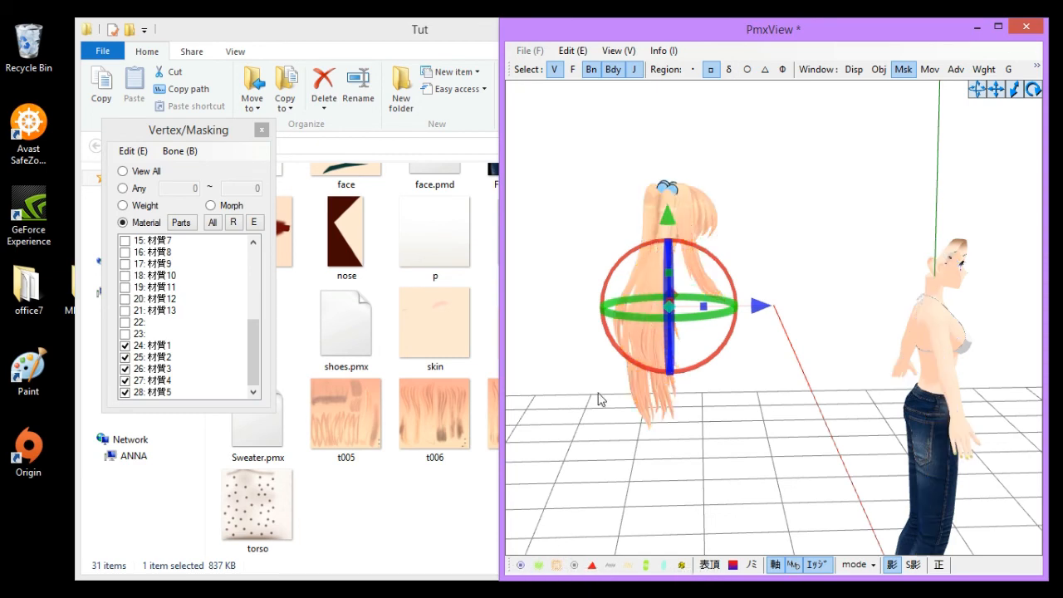
# - Inspect the hair on the merged model from the front
pyautogui.moveTo(892, 309); pyautogui.dragTo(997, 317)
pyautogui.moveTo(996, 432); pyautogui.dragTo(980, 200, button='right')
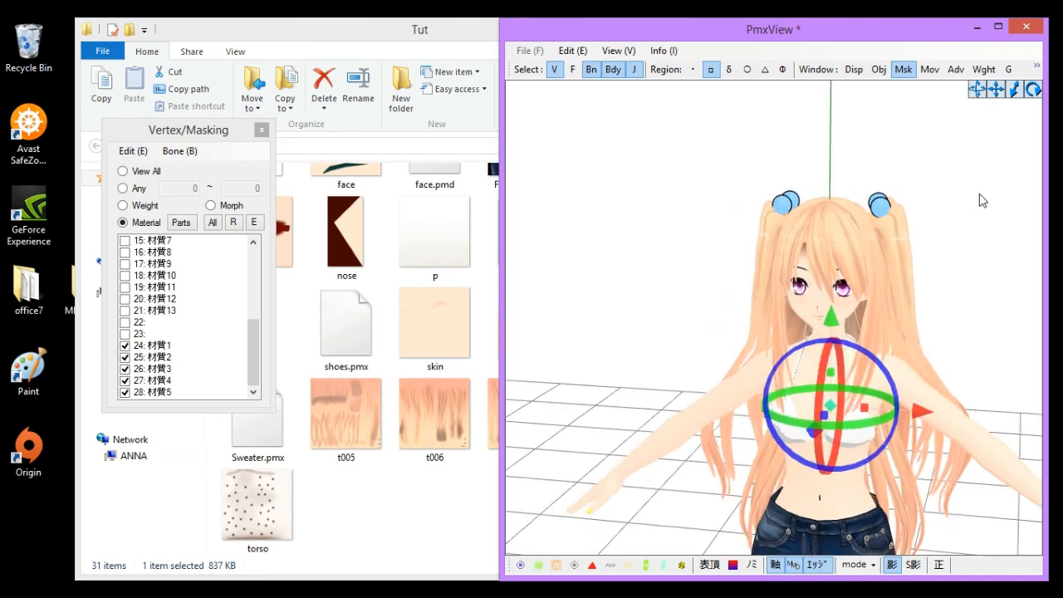
pyautogui.scroll(3, 769, 282)
pyautogui.moveTo(769, 282); pyautogui.dragTo(922, 253, button='right')
pyautogui.scroll(-2, 922, 252)
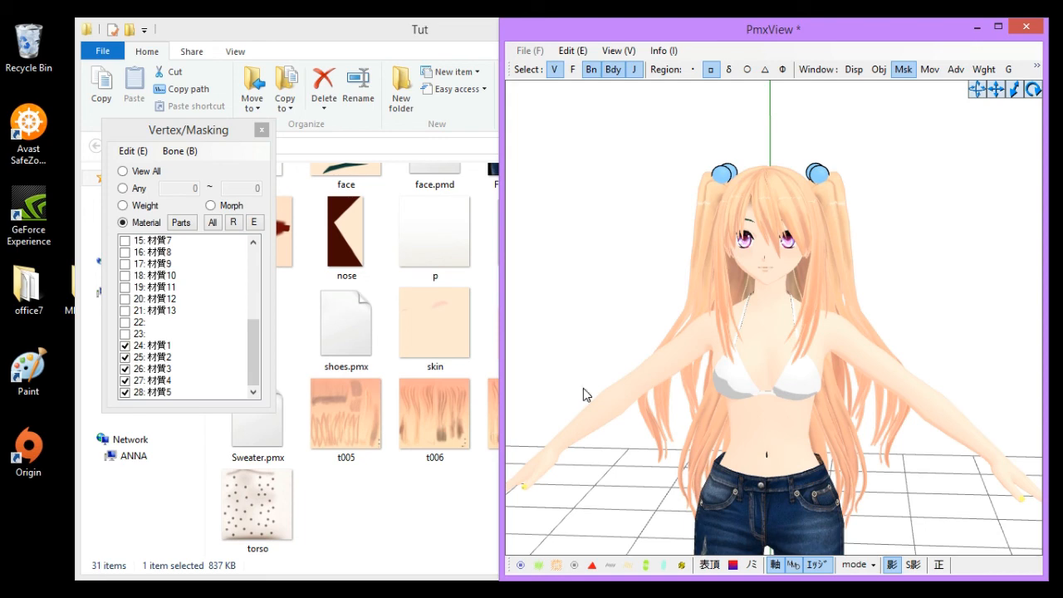
# - Open the t005 hair texture and step through the following textures in the photo viewer
pyautogui.click(432, 524)
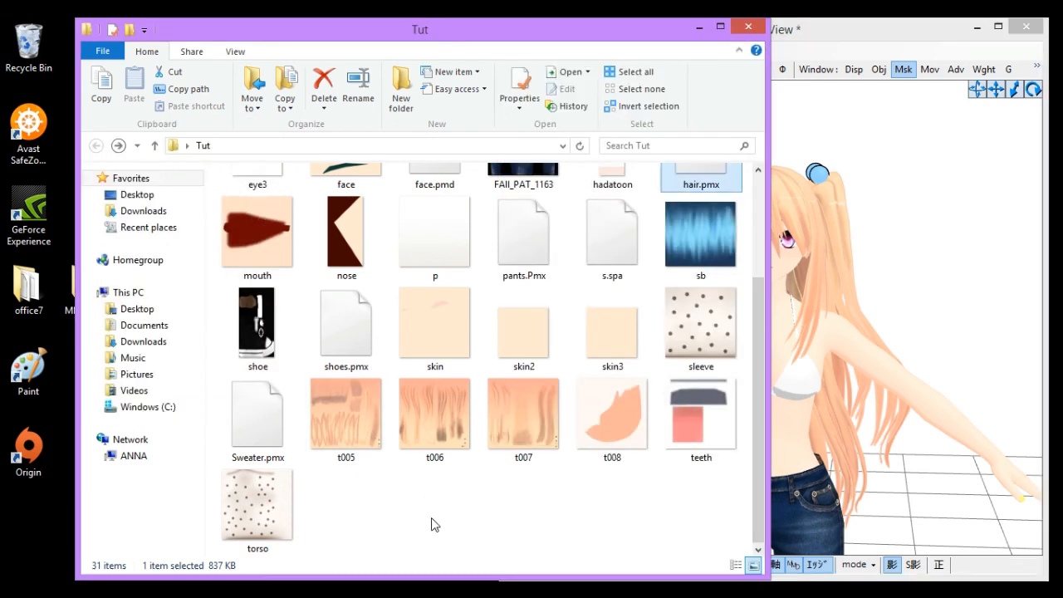
pyautogui.click(369, 413)
pyautogui.doubleClick(370, 413)
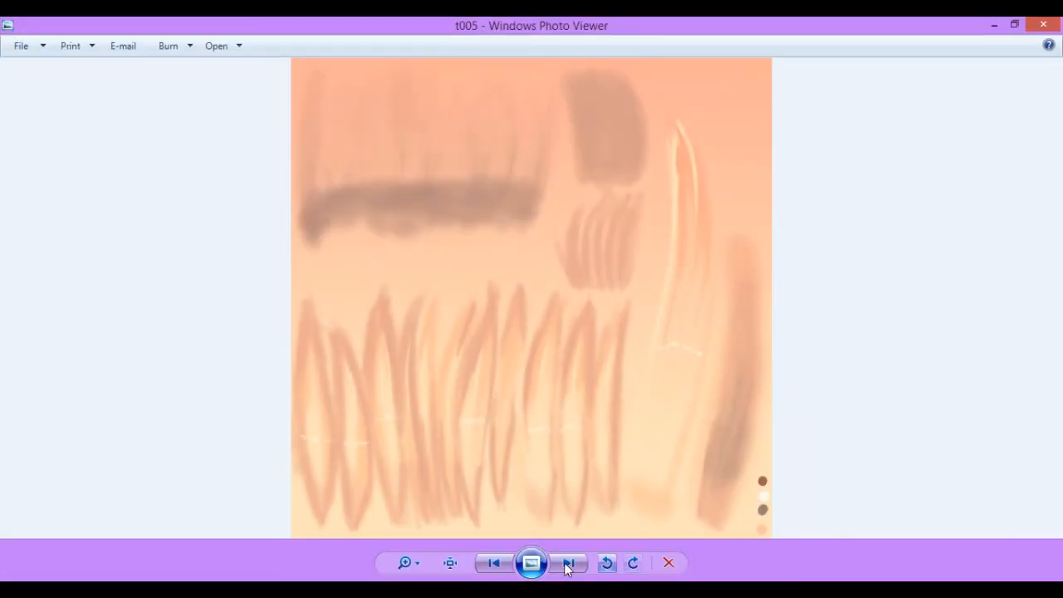
pyautogui.click(569, 563)
pyautogui.click(569, 563)
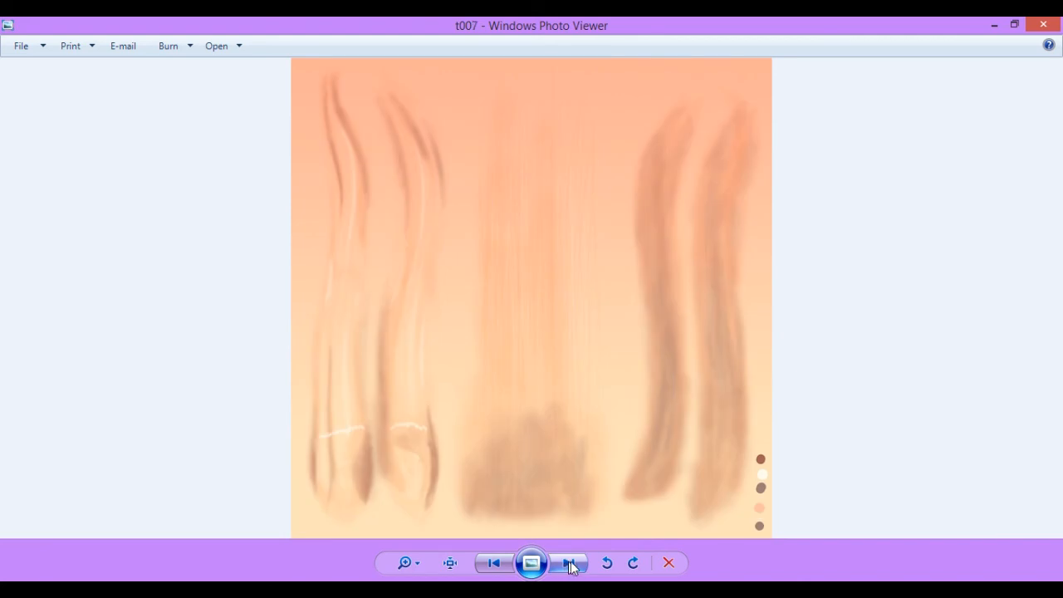
pyautogui.click(1043, 24)
# - Look over the hair on the model again, then open and close the sb texture image
pyautogui.click(930, 246)
pyautogui.scroll(5, 872, 246)
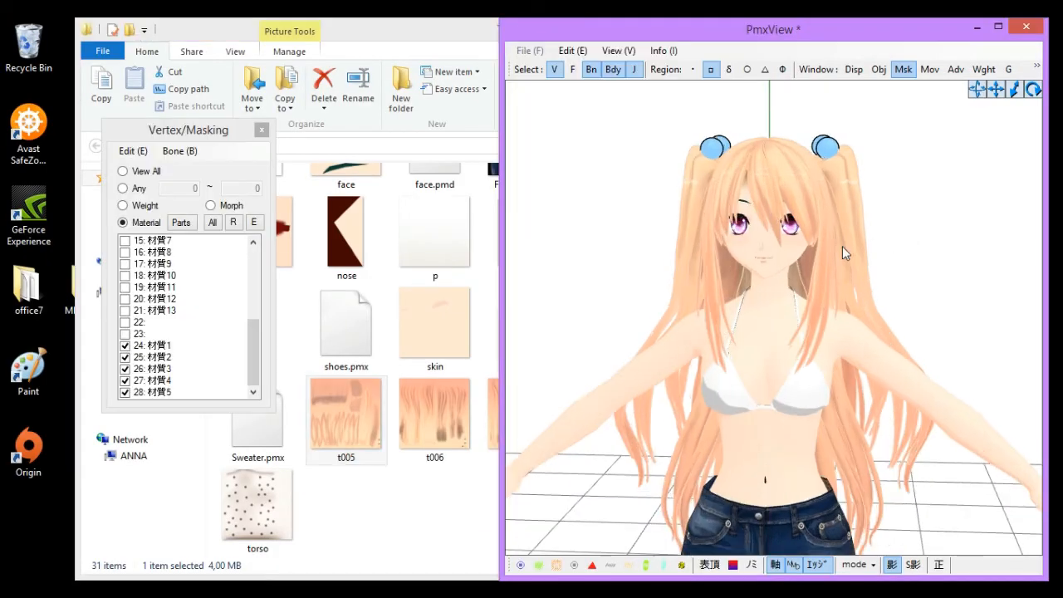
pyautogui.moveTo(644, 238); pyautogui.dragTo(768, 333, button='right')
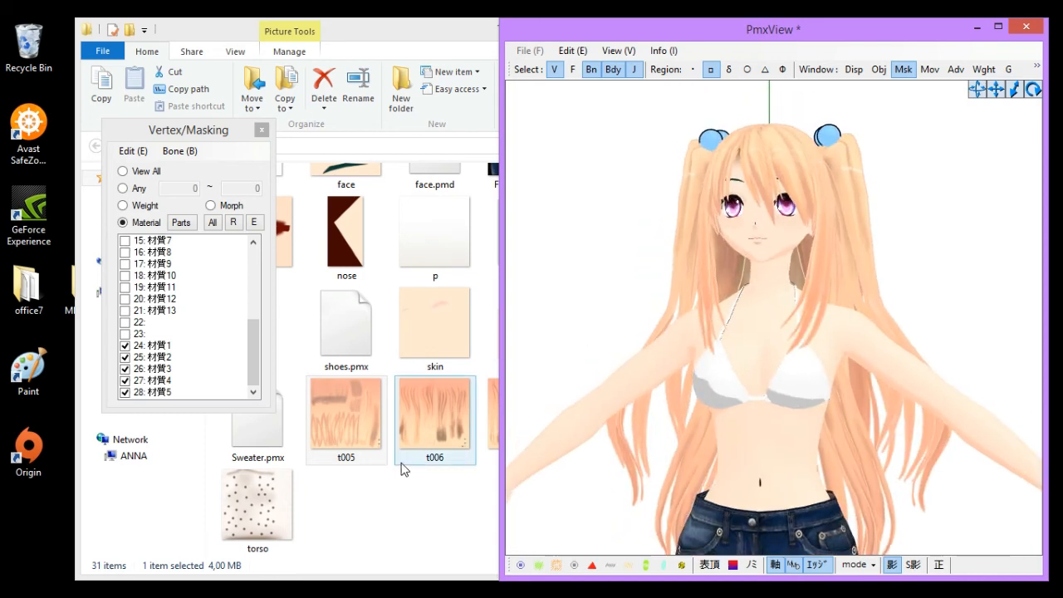
pyautogui.click(435, 525)
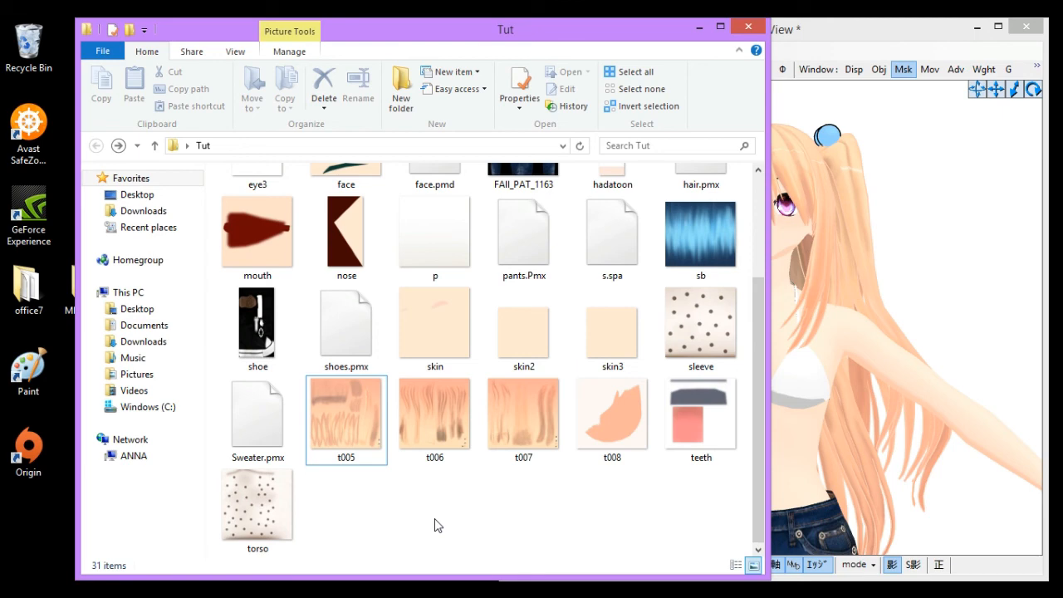
pyautogui.doubleClick(704, 261)
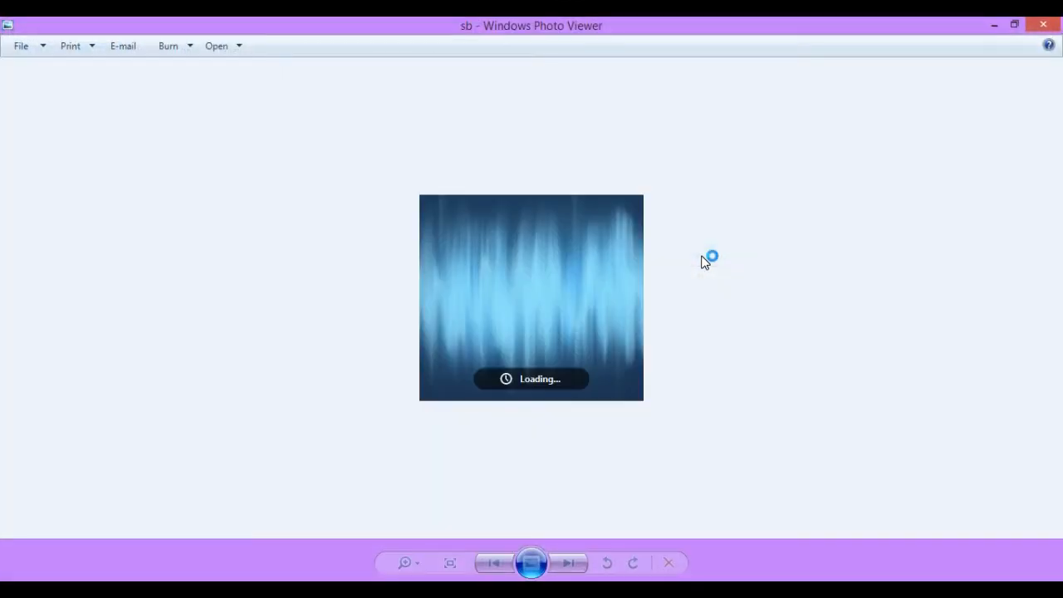
pyautogui.click(1043, 24)
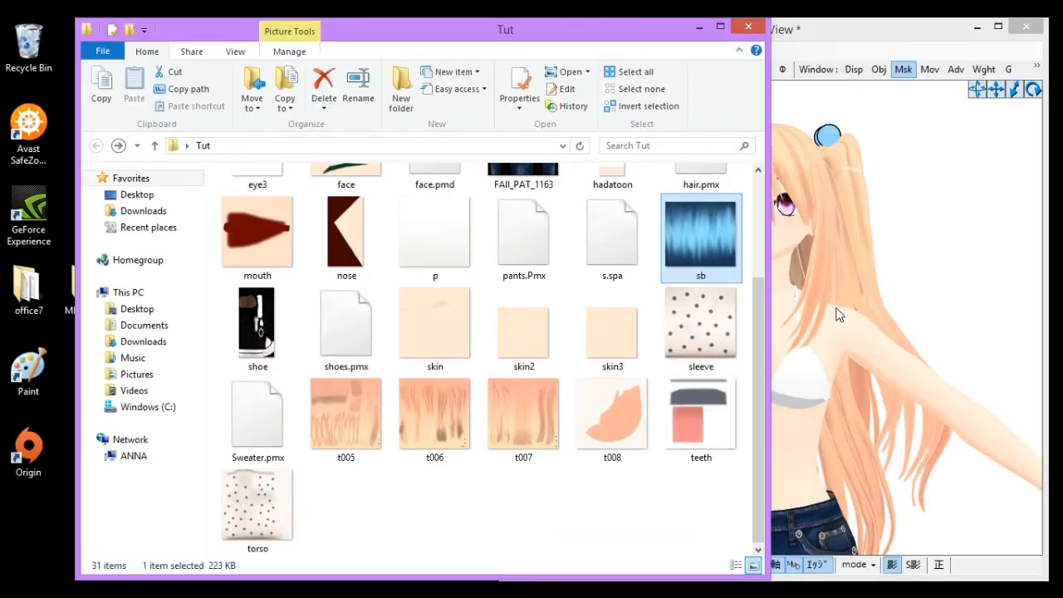
# - Select the hair materials 24 to 28 in the material list and change their texture to sb.bmp
pyautogui.click(977, 200)
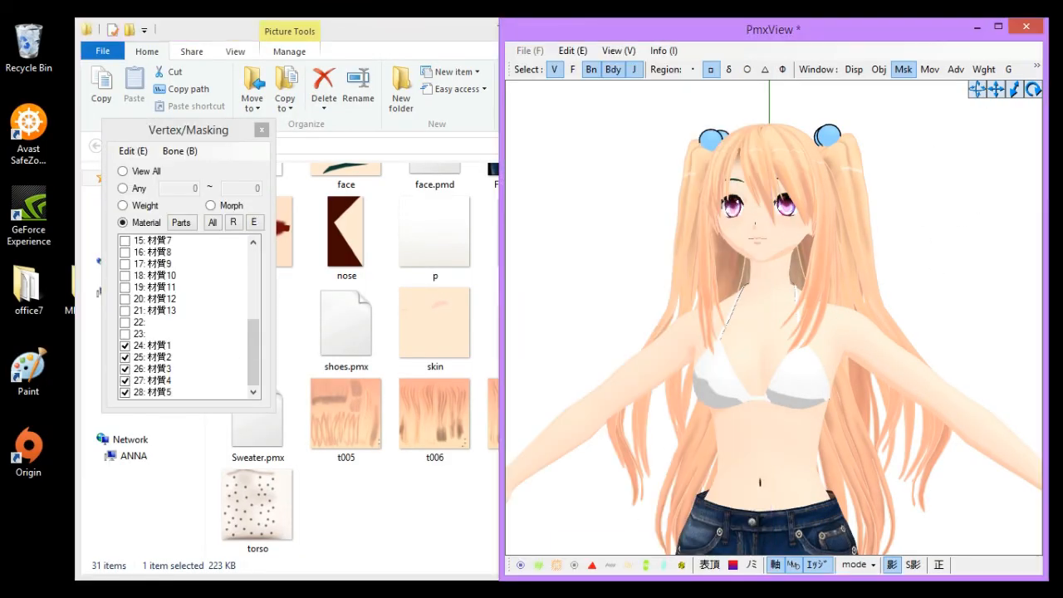
pyautogui.moveTo(581, 589)
pyautogui.click(525, 526)
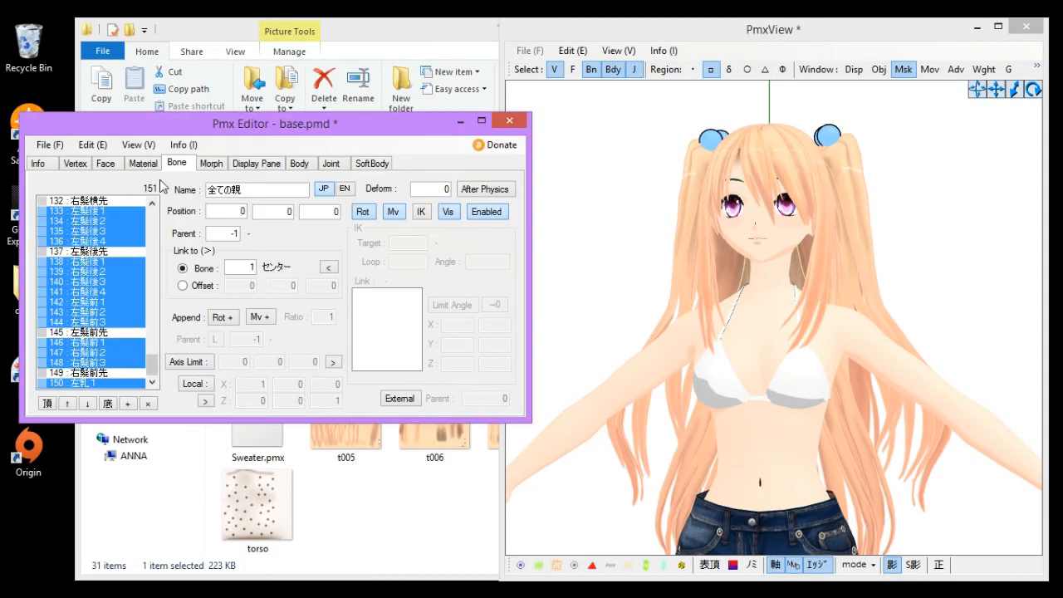
pyautogui.click(148, 163)
pyautogui.scroll(-3, 166, 249)
pyautogui.scroll(-1, 86, 349)
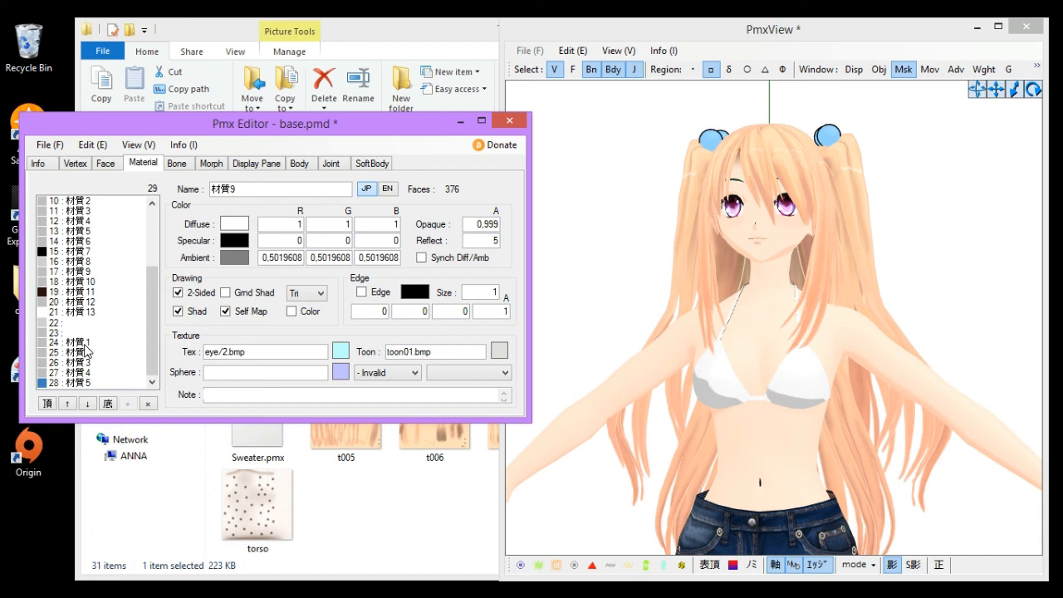
pyautogui.click(546, 327)
pyautogui.scroll(4, 662, 245)
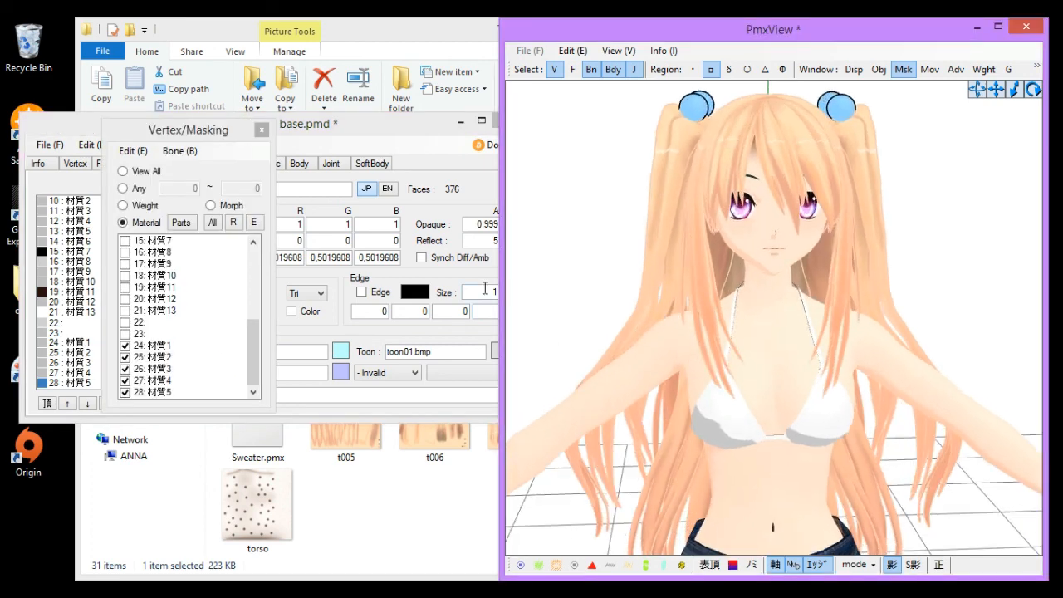
pyautogui.click(353, 304)
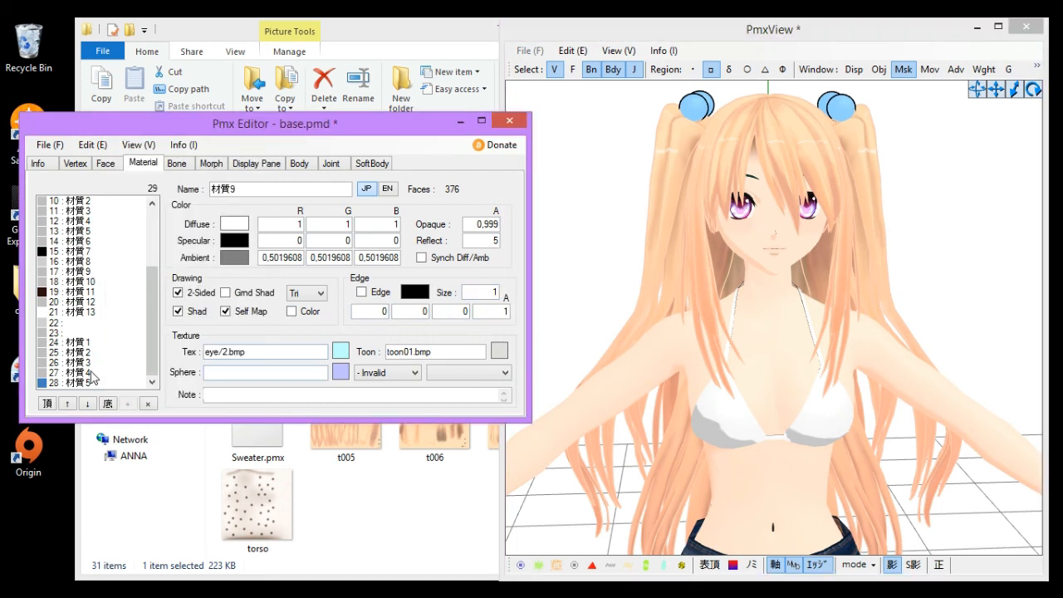
pyautogui.moveTo(83, 344); pyautogui.dragTo(83, 383)
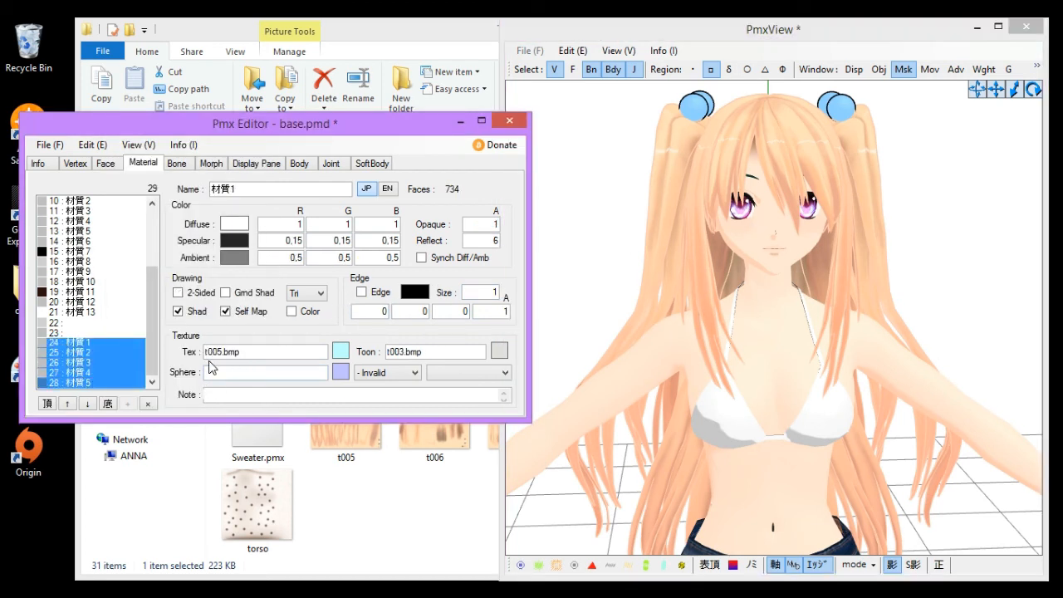
pyautogui.click(71, 354)
pyautogui.moveTo(73, 340); pyautogui.dragTo(75, 375)
pyautogui.doubleClick(217, 351)
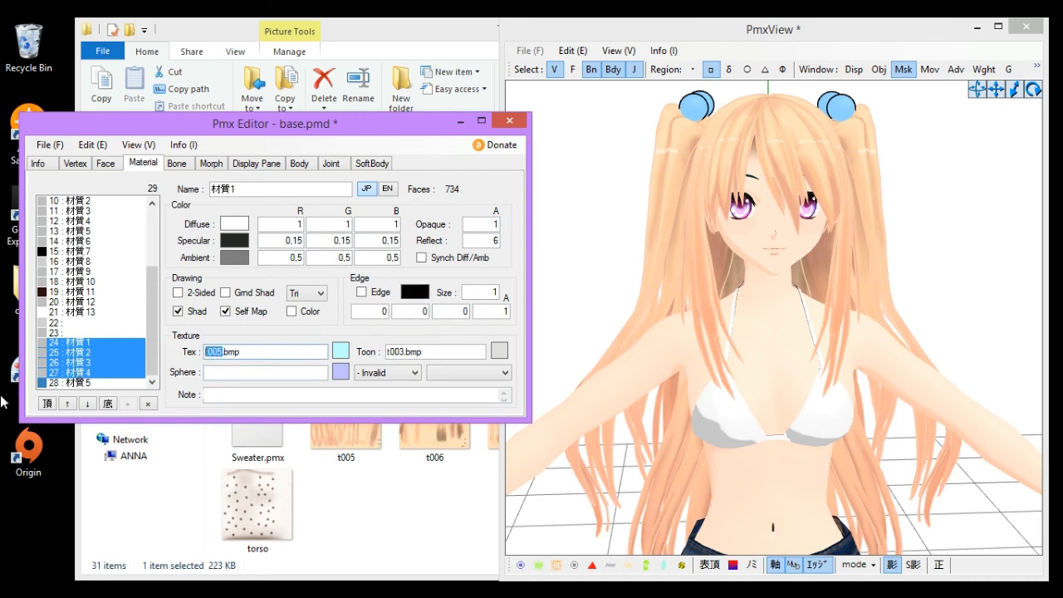
pyautogui.write('sb')
pyautogui.moveTo(217, 351); pyautogui.dragTo(443, 355)
pyautogui.write('png')
pyautogui.doubleClick(225, 352)
pyautogui.write('bmp')
pyautogui.click(636, 214)
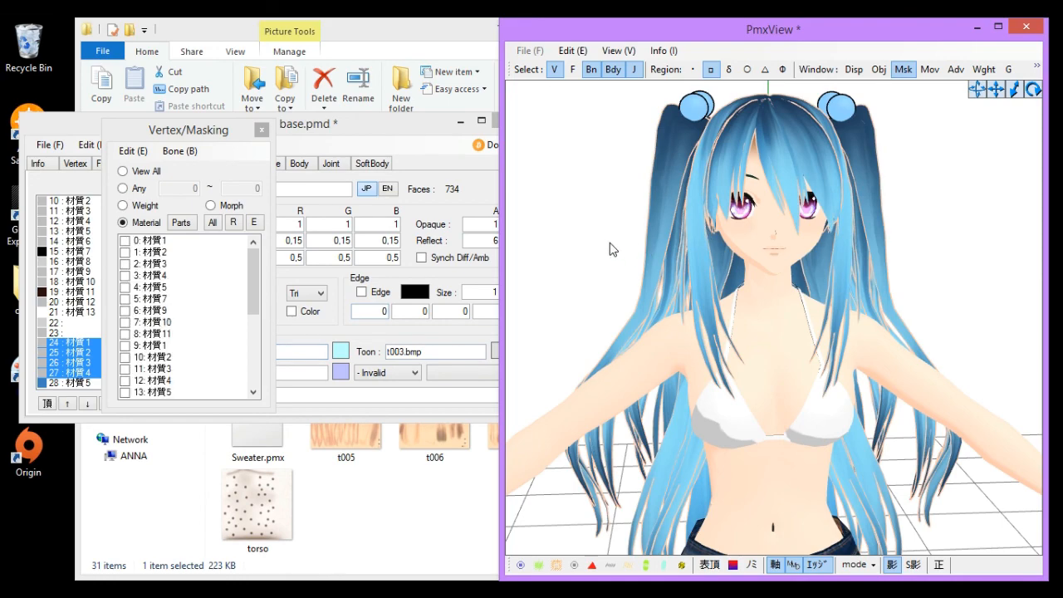
# - Set the hair materials' edge colour to navy blue (red 0, green 0, blue 128)
pyautogui.moveTo(610, 244)
pyautogui.mouseDown(button='right')
pyautogui.moveTo(778, 237)
pyautogui.moveTo(629, 245)
pyautogui.mouseUp(button='right')
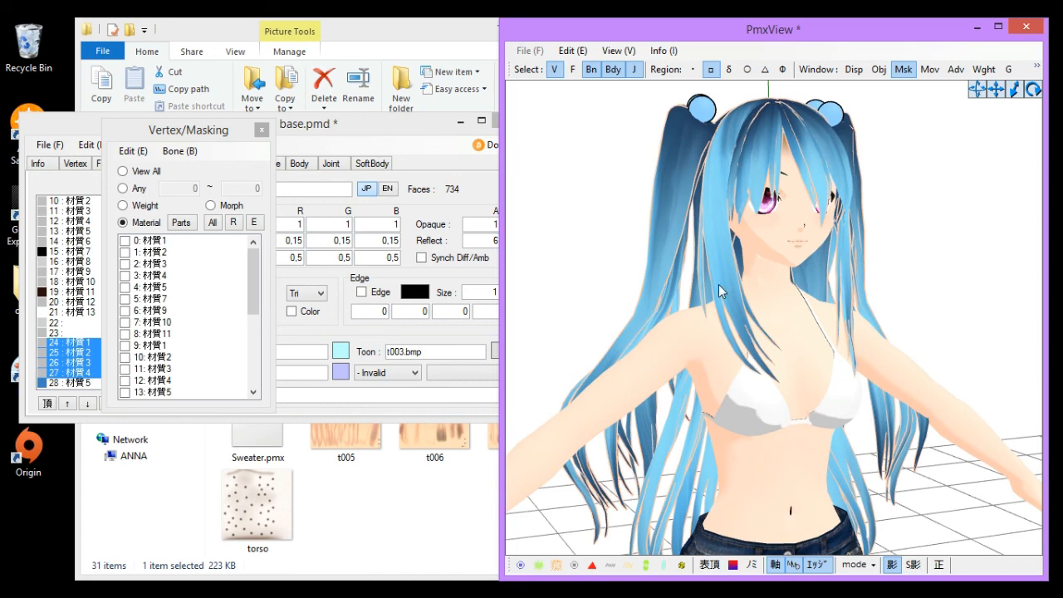
pyautogui.moveTo(718, 284); pyautogui.dragTo(688, 283, button='right')
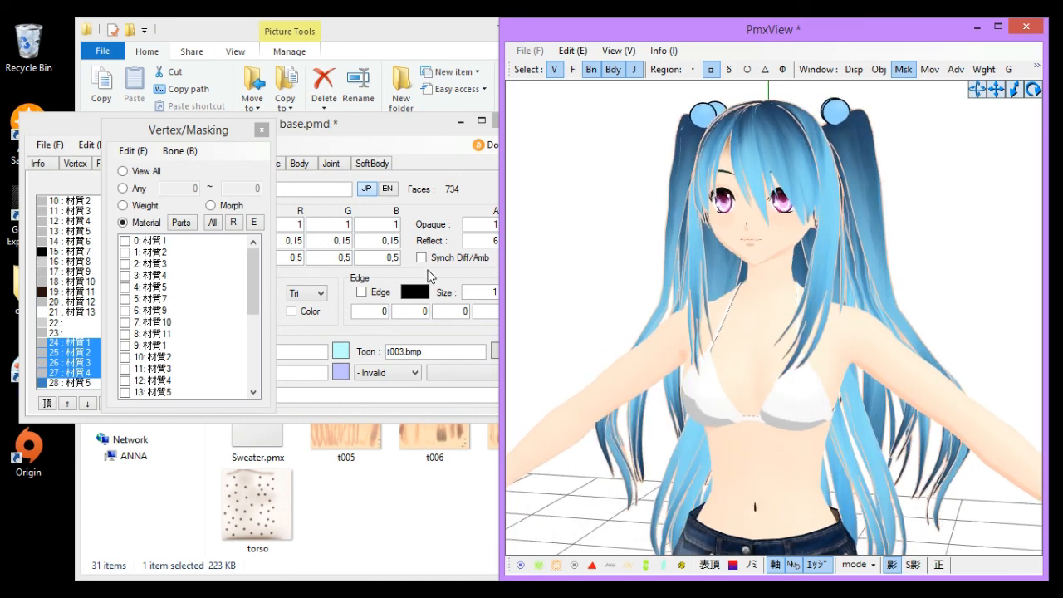
pyautogui.scroll(2, 629, 311)
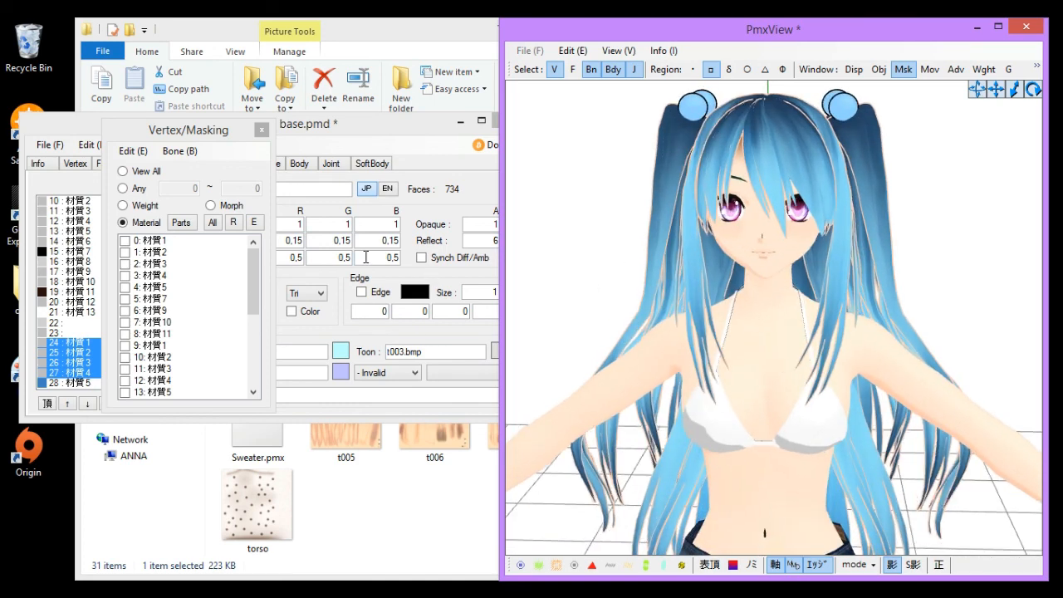
pyautogui.click(68, 355)
pyautogui.click(68, 350)
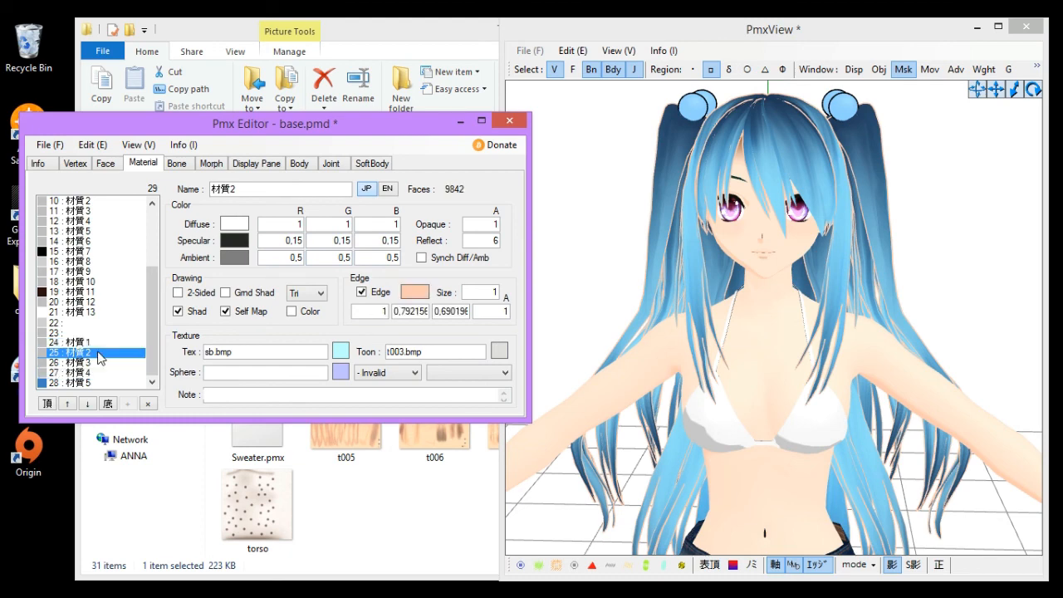
pyautogui.moveTo(81, 343); pyautogui.dragTo(79, 368)
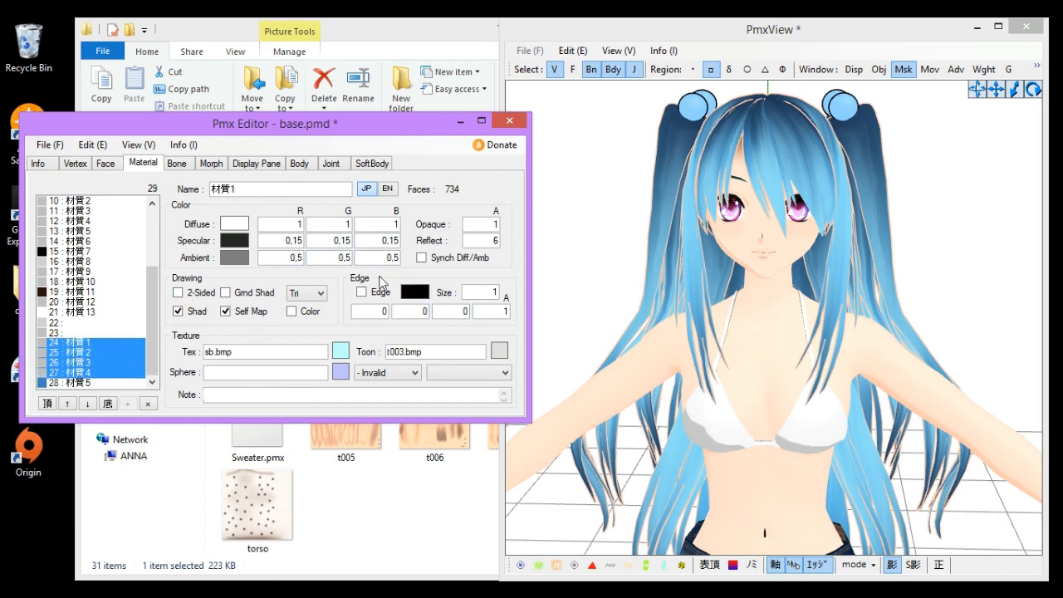
pyautogui.click(412, 294)
pyautogui.click(455, 238)
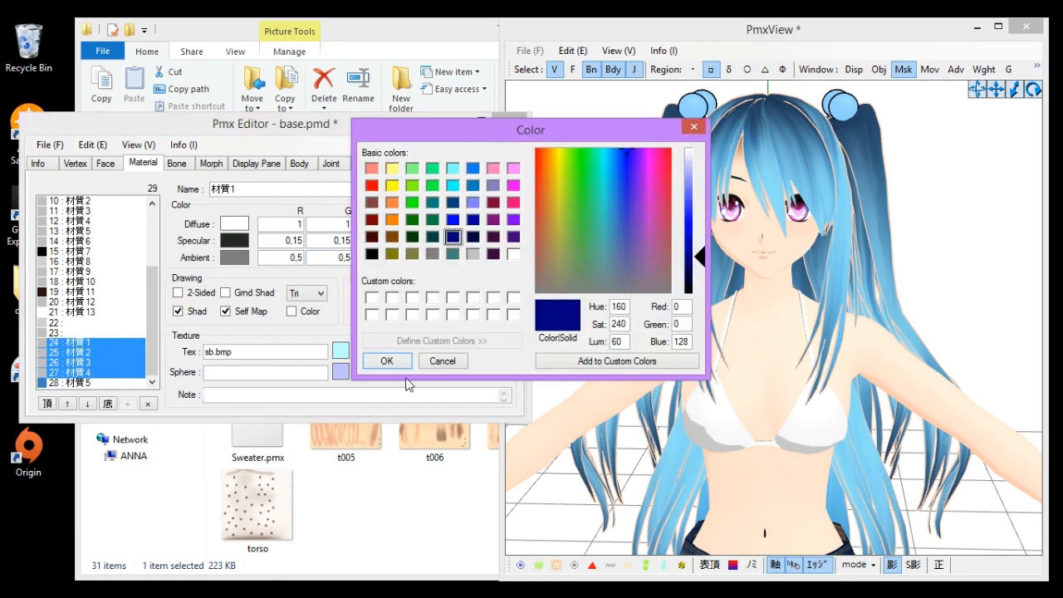
pyautogui.click(401, 363)
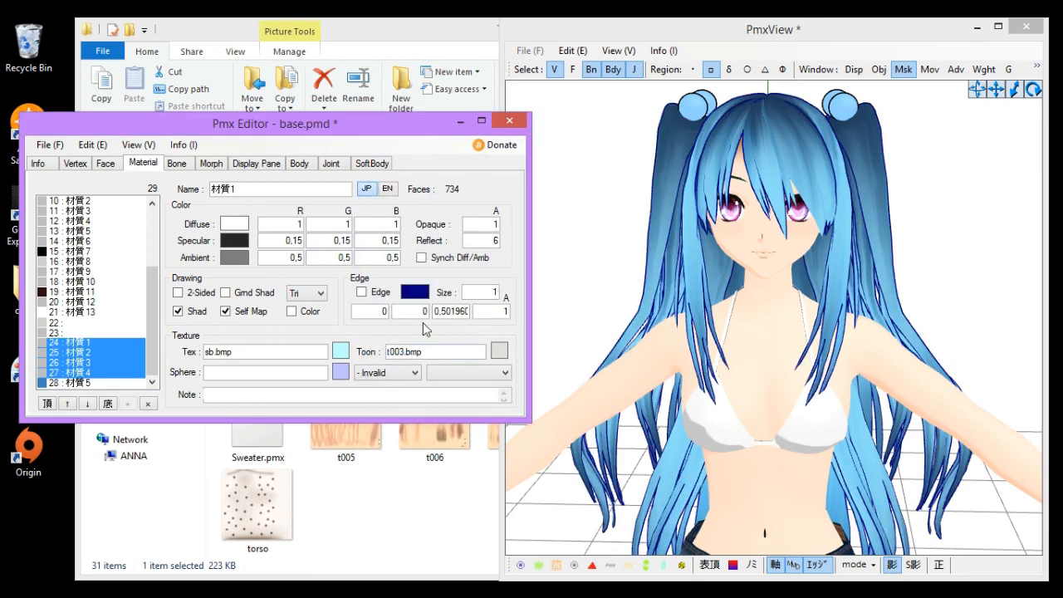
# - Set the hair materials' edge size to 0,4
pyautogui.moveTo(494, 292); pyautogui.dragTo(604, 293)
pyautogui.write('0,')
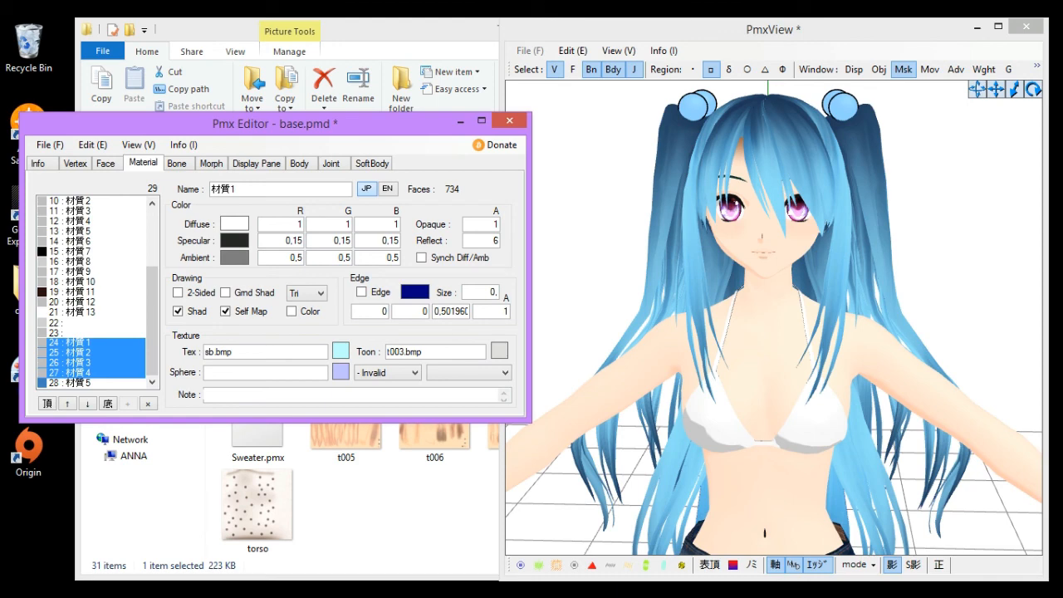
pyautogui.write('4')
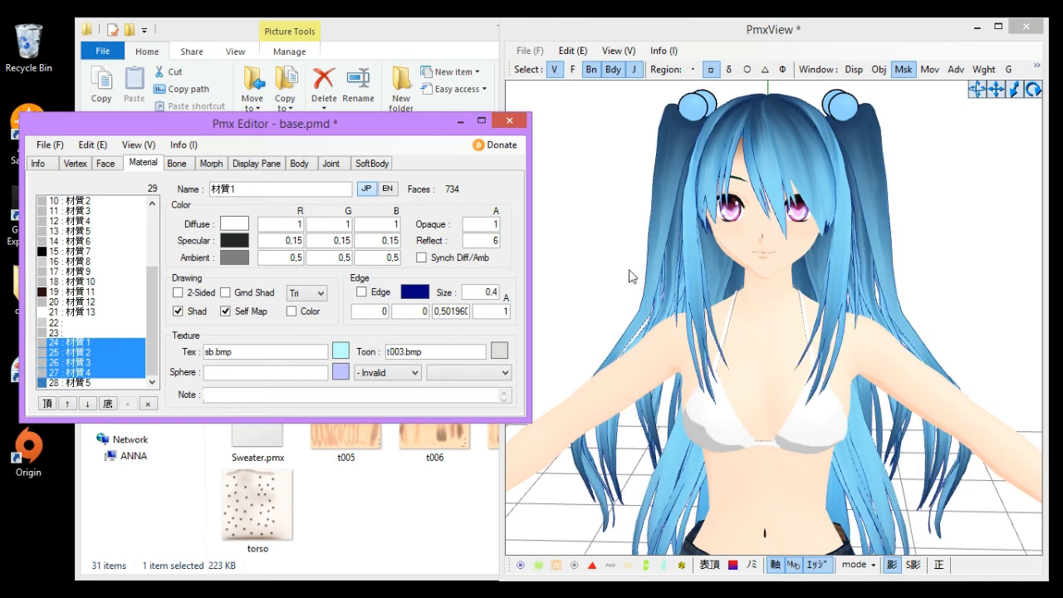
pyautogui.click(588, 280)
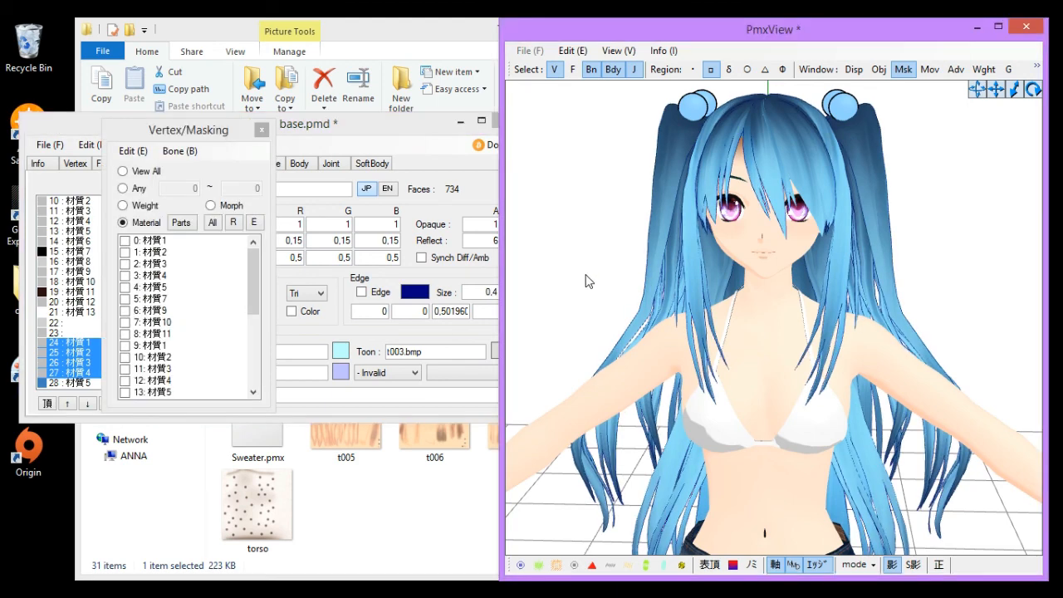
# - Inspect the recoloured hair on the full model from different distances
pyautogui.scroll(-5, 667, 309)
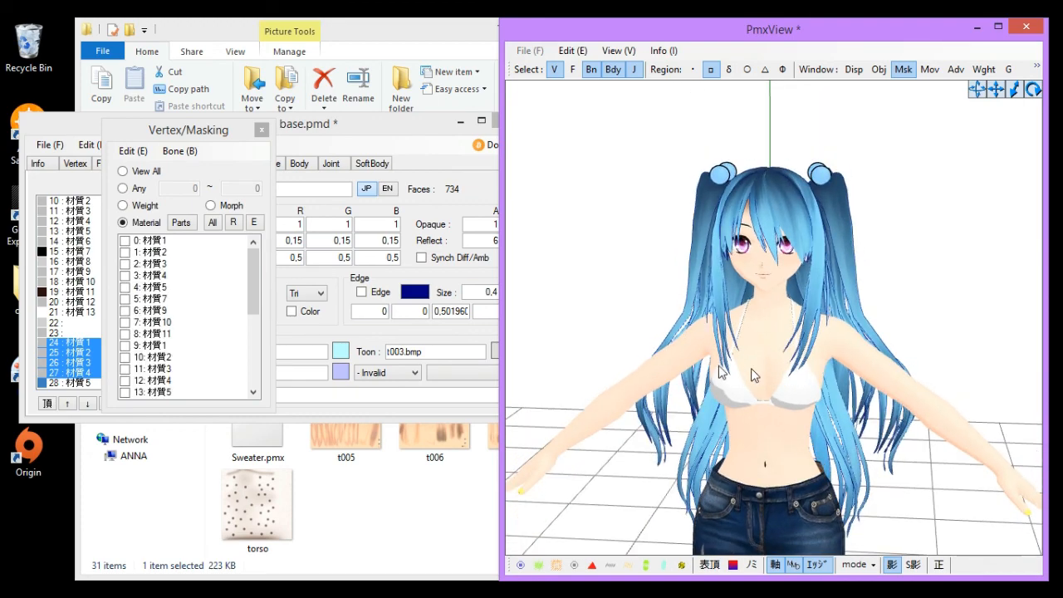
pyautogui.moveTo(751, 368); pyautogui.dragTo(795, 361, button='right')
pyautogui.click(77, 352)
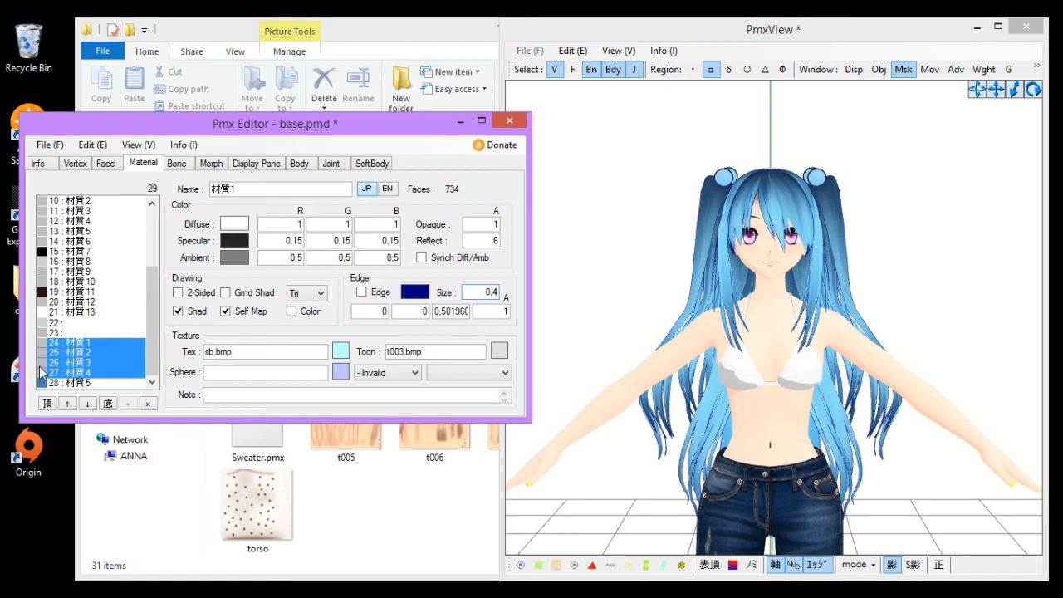
pyautogui.click(82, 355)
pyautogui.click(77, 344)
pyautogui.moveTo(79, 347); pyautogui.dragTo(81, 380)
pyautogui.moveTo(665, 344)
pyautogui.mouseDown(button='right')
pyautogui.moveTo(629, 357)
pyautogui.moveTo(666, 349)
pyautogui.mouseUp(button='right')
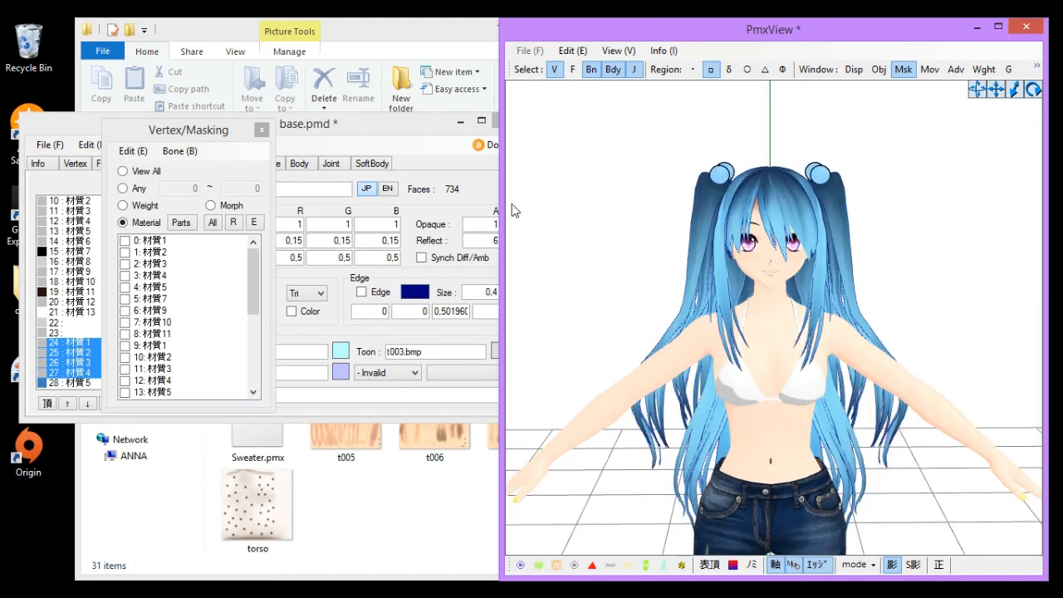
pyautogui.scroll(-2, 579, 299)
pyautogui.moveTo(579, 301); pyautogui.dragTo(696, 374, button='right')
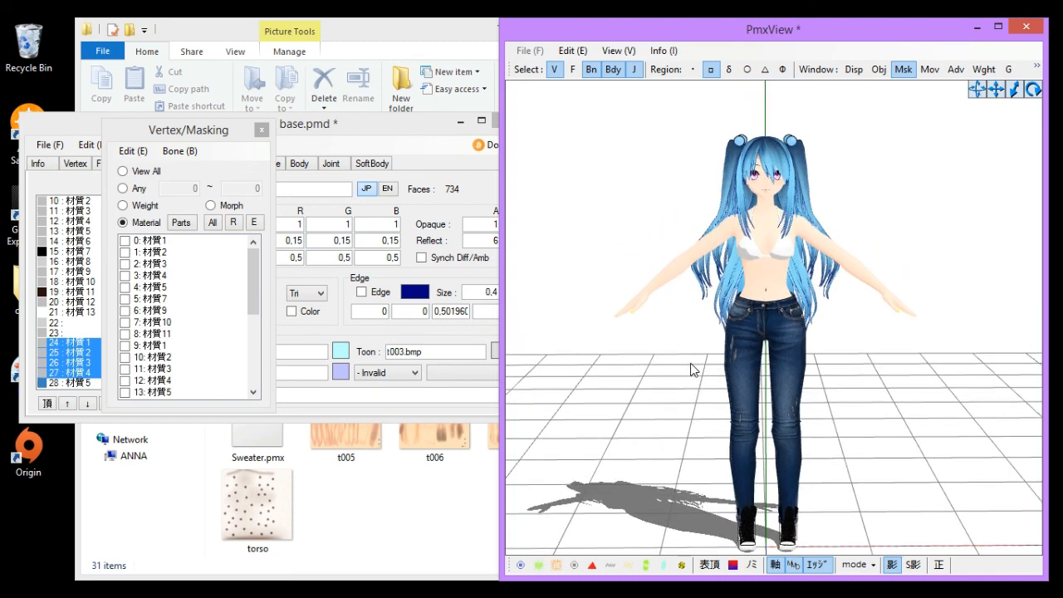